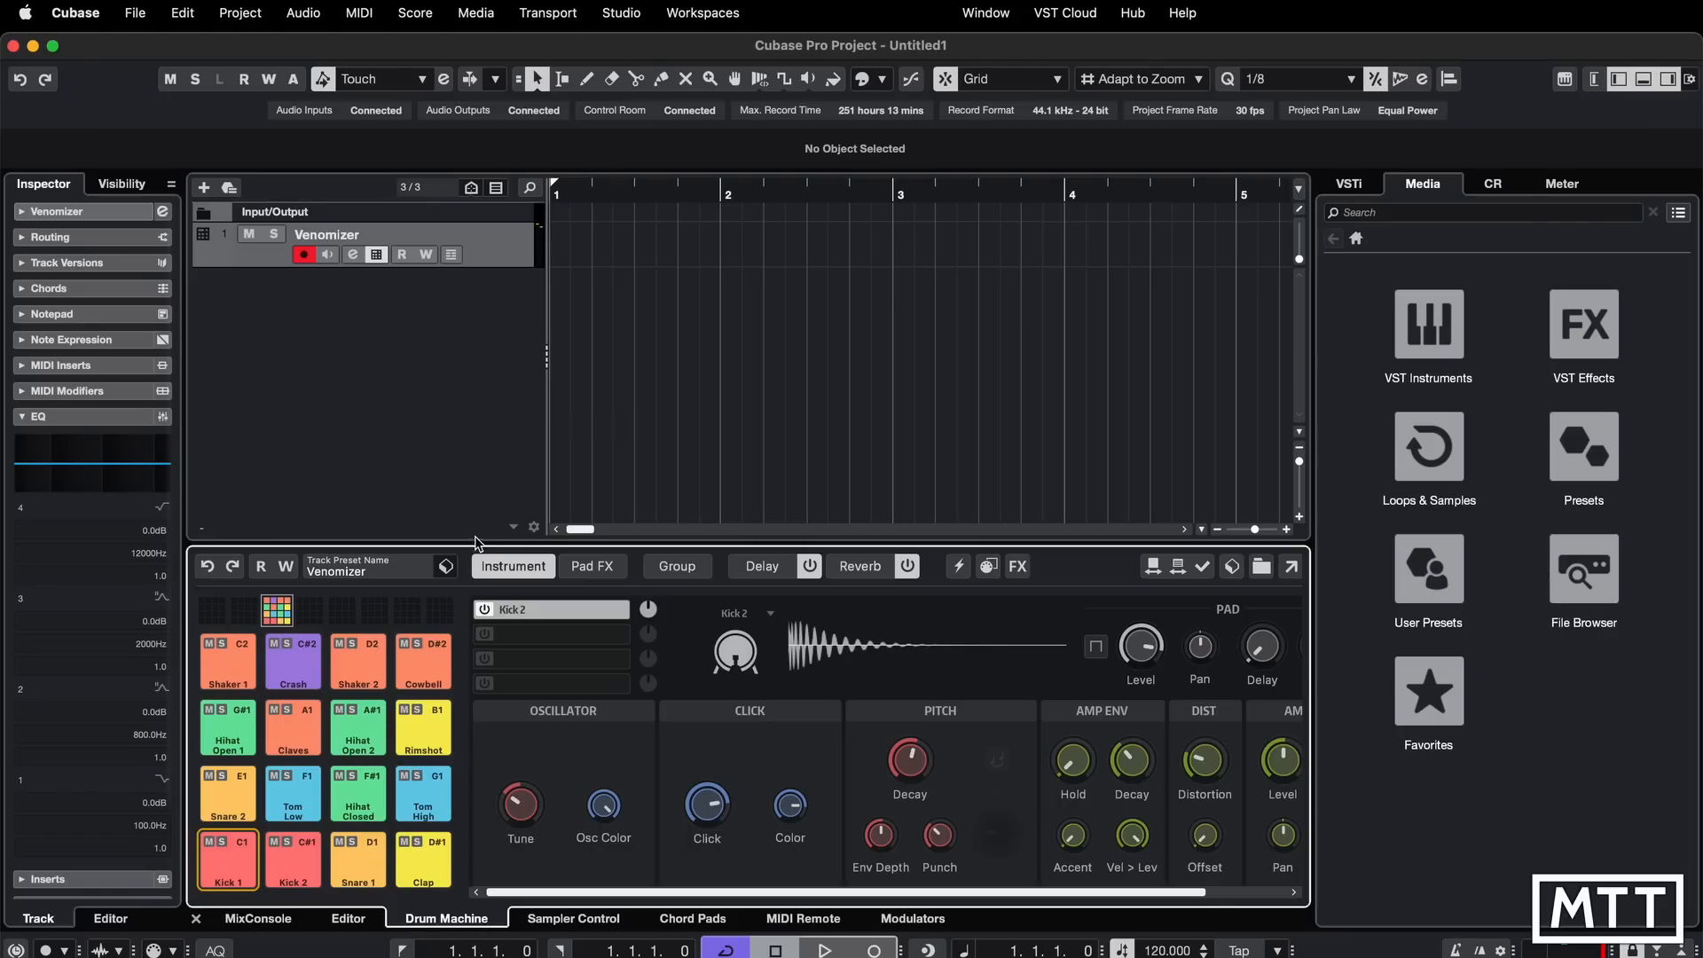
- Examine the event type choices for a new drum track, leaving the track unadded
right_click(359, 299)
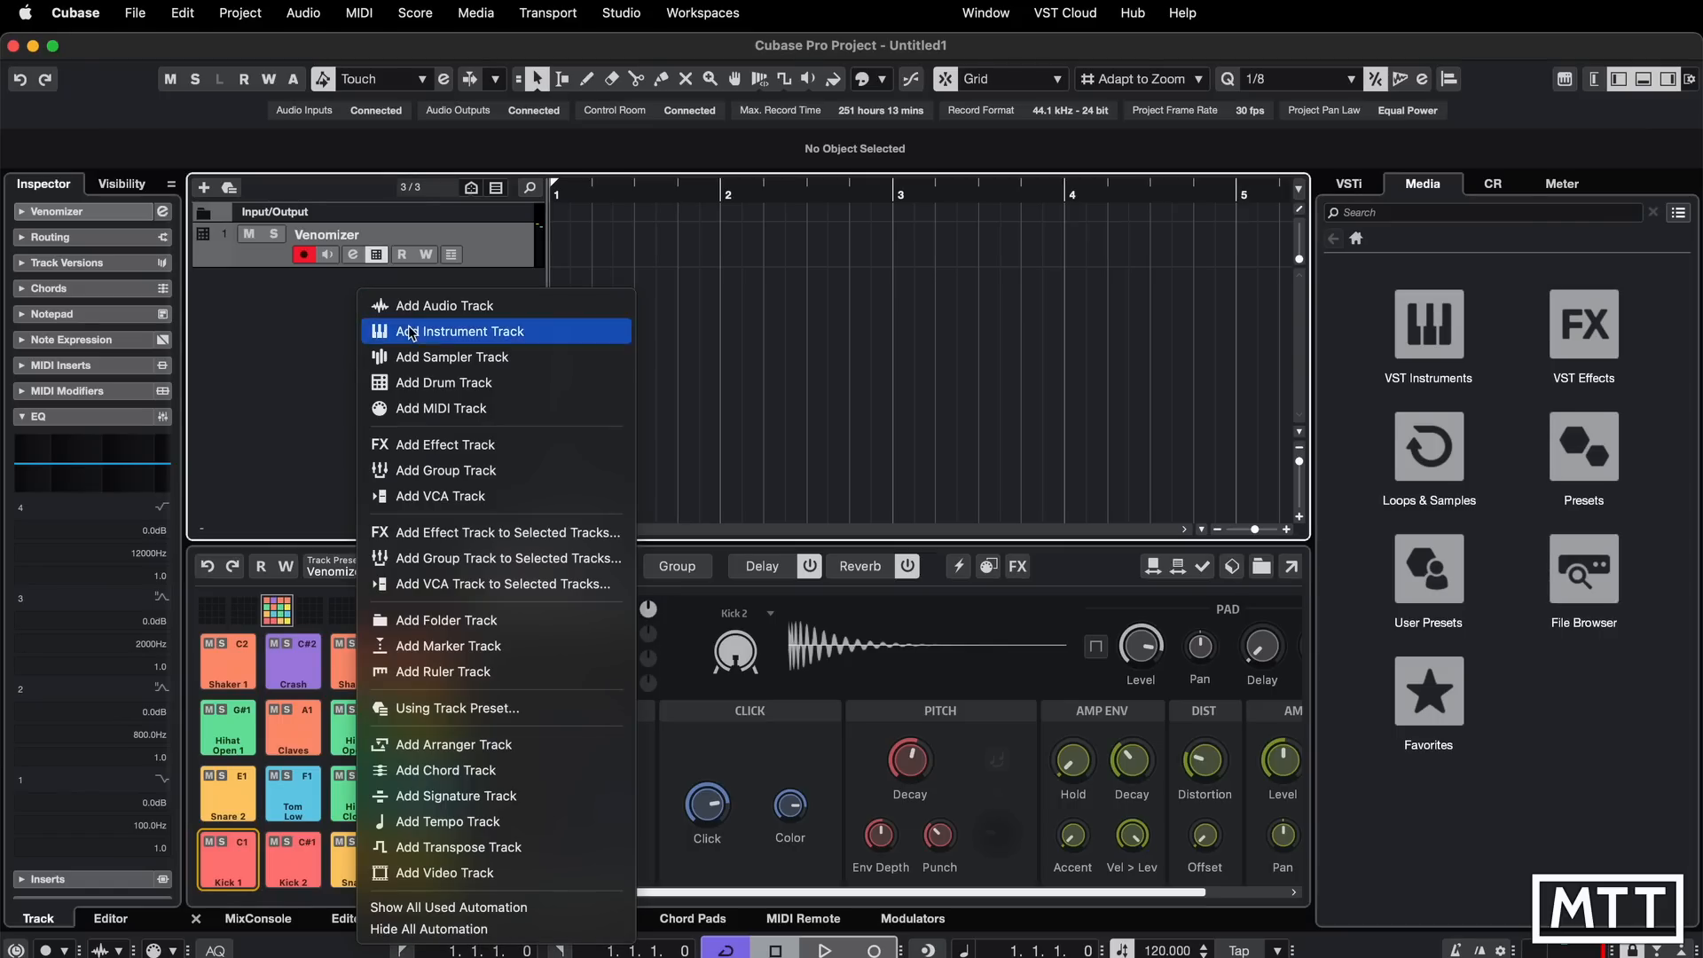
click(429, 383)
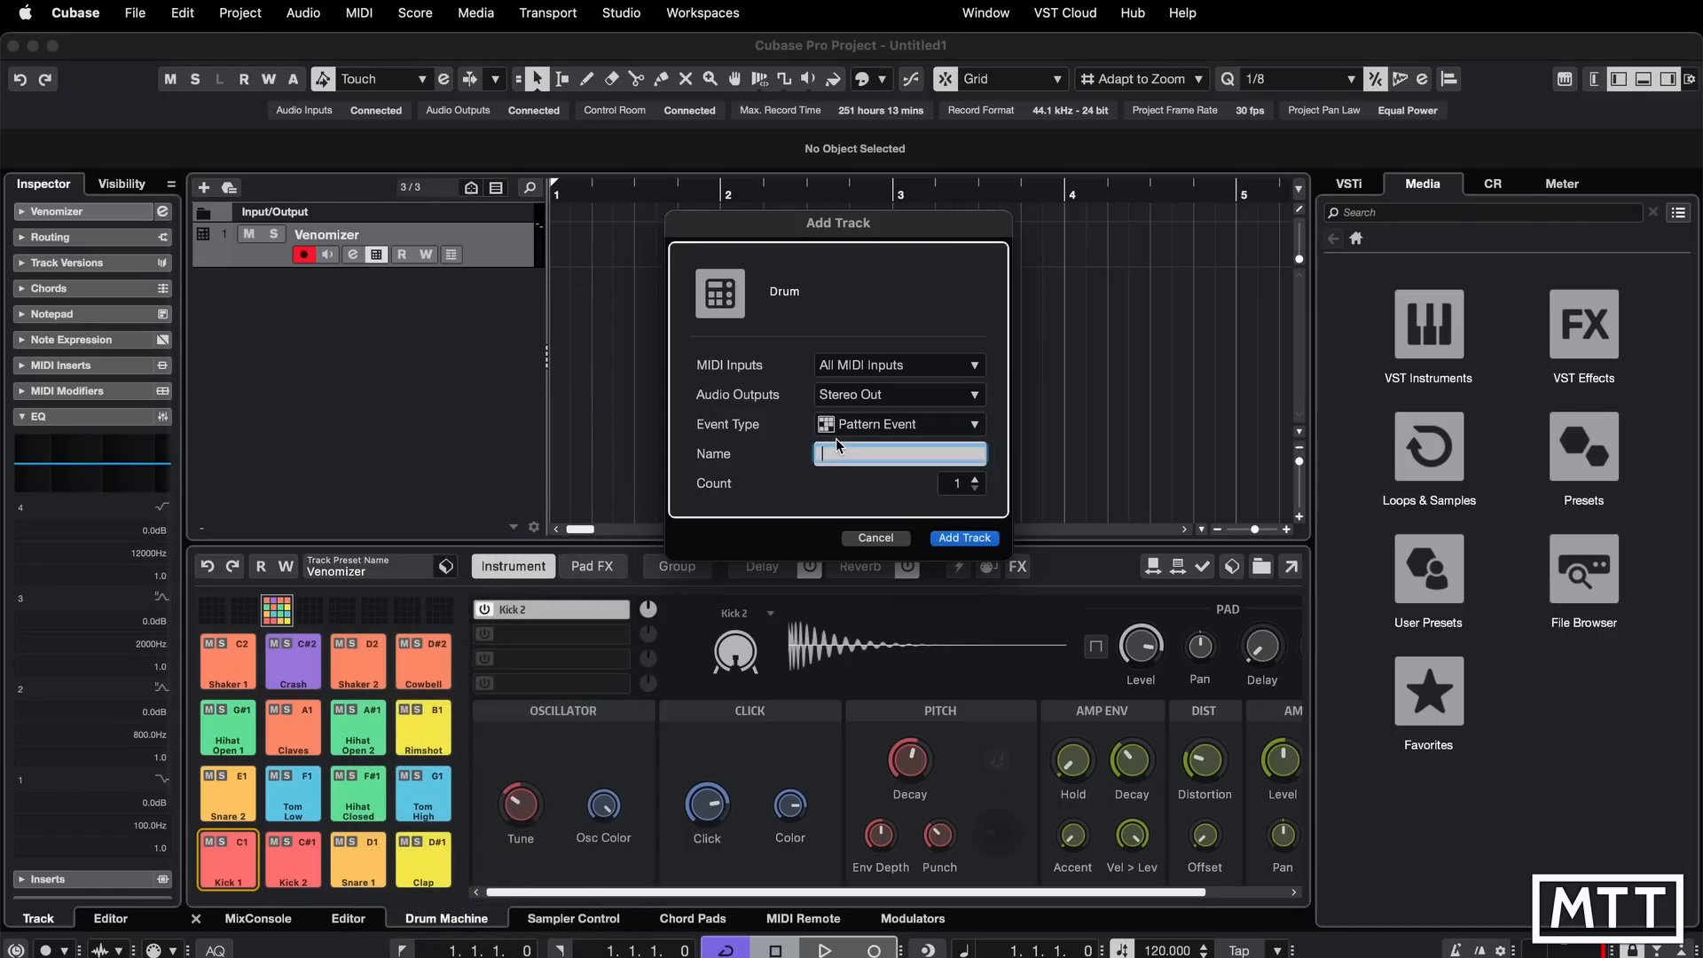
click(898, 426)
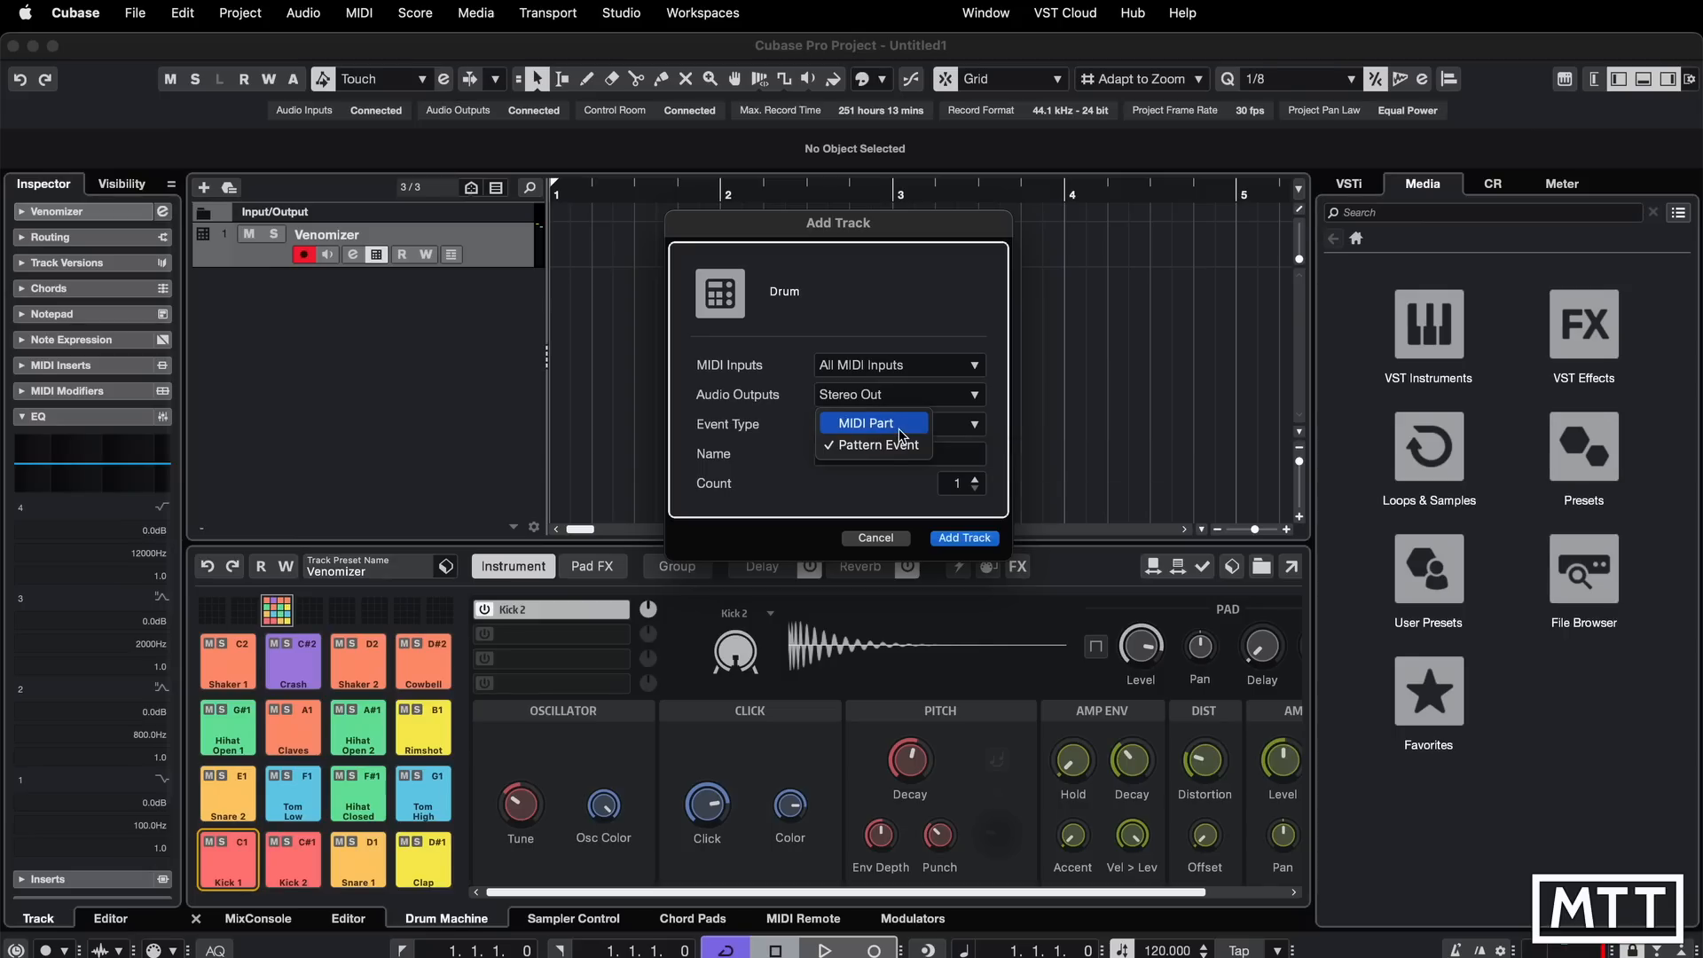
click(880, 540)
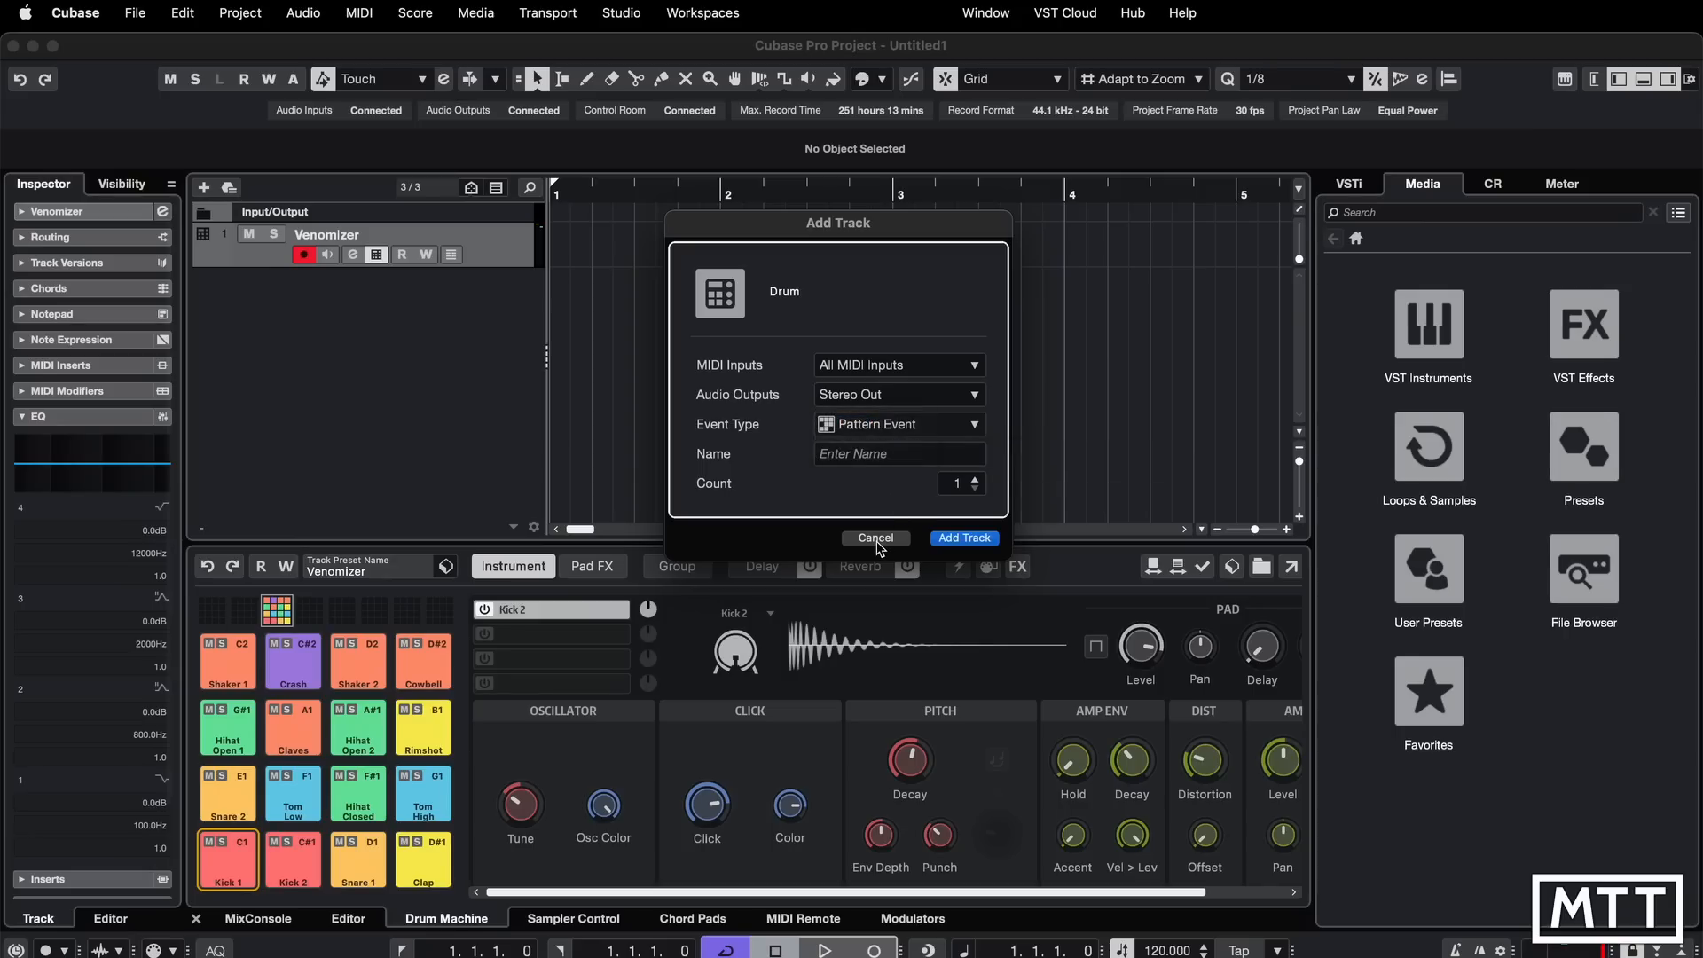
click(878, 538)
- Try Pattern Event as the event type for a new instrument track, and cancel adding the track
right_click(371, 333)
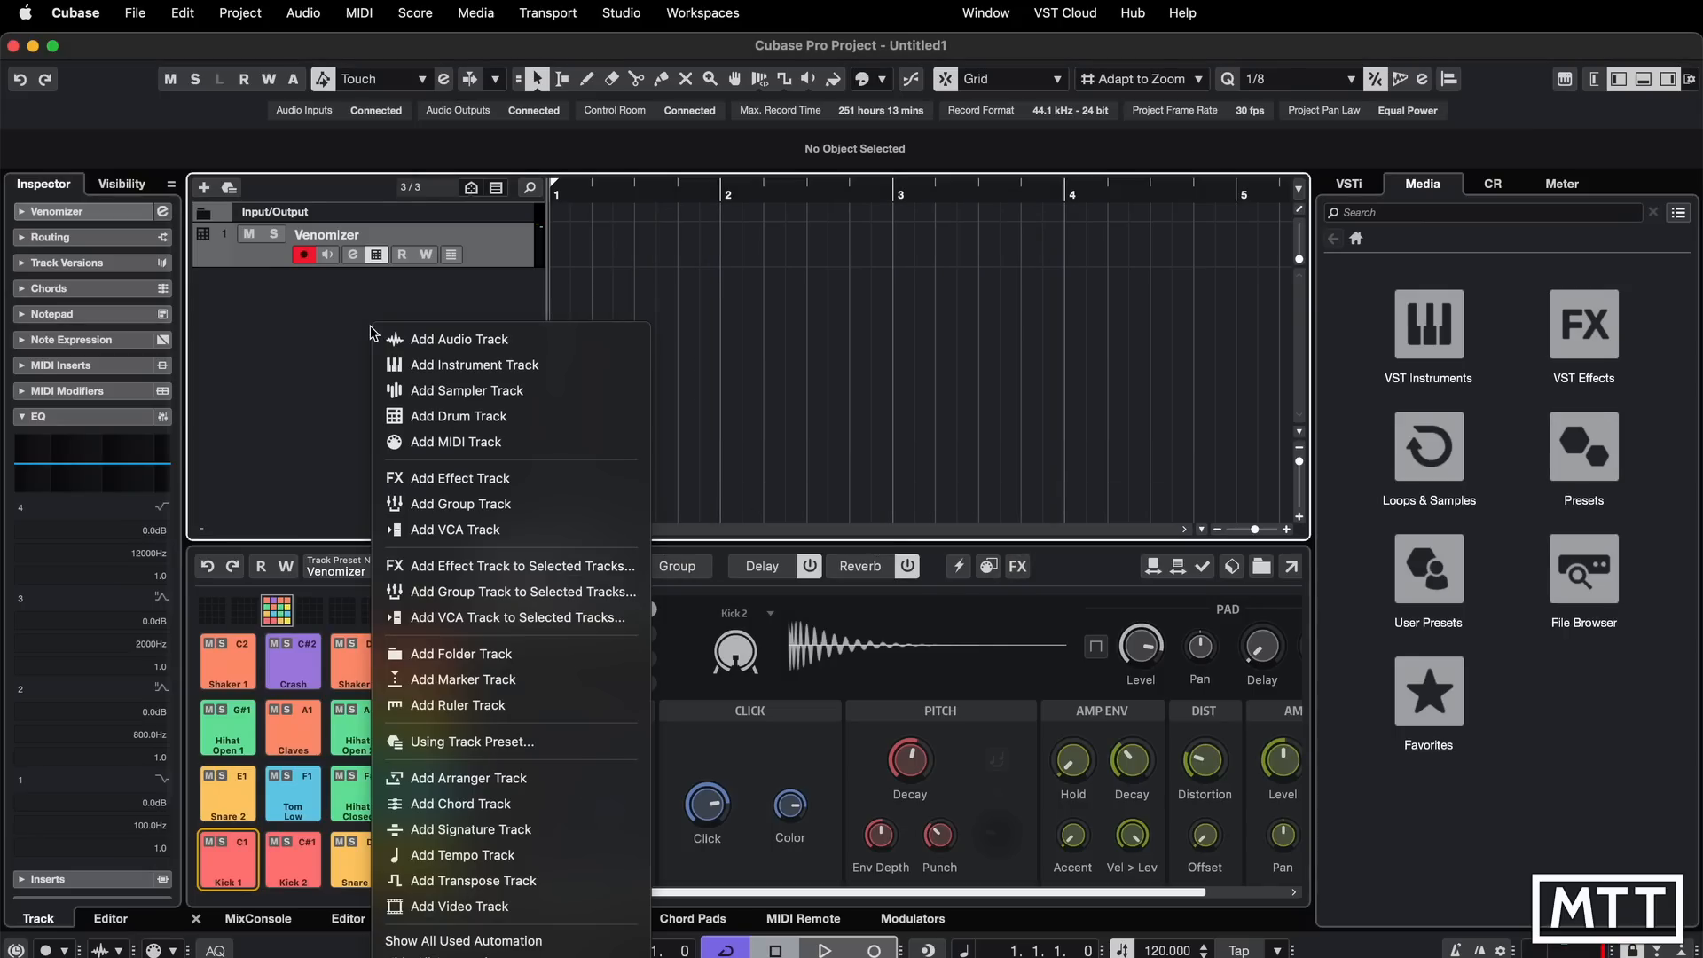
click(444, 365)
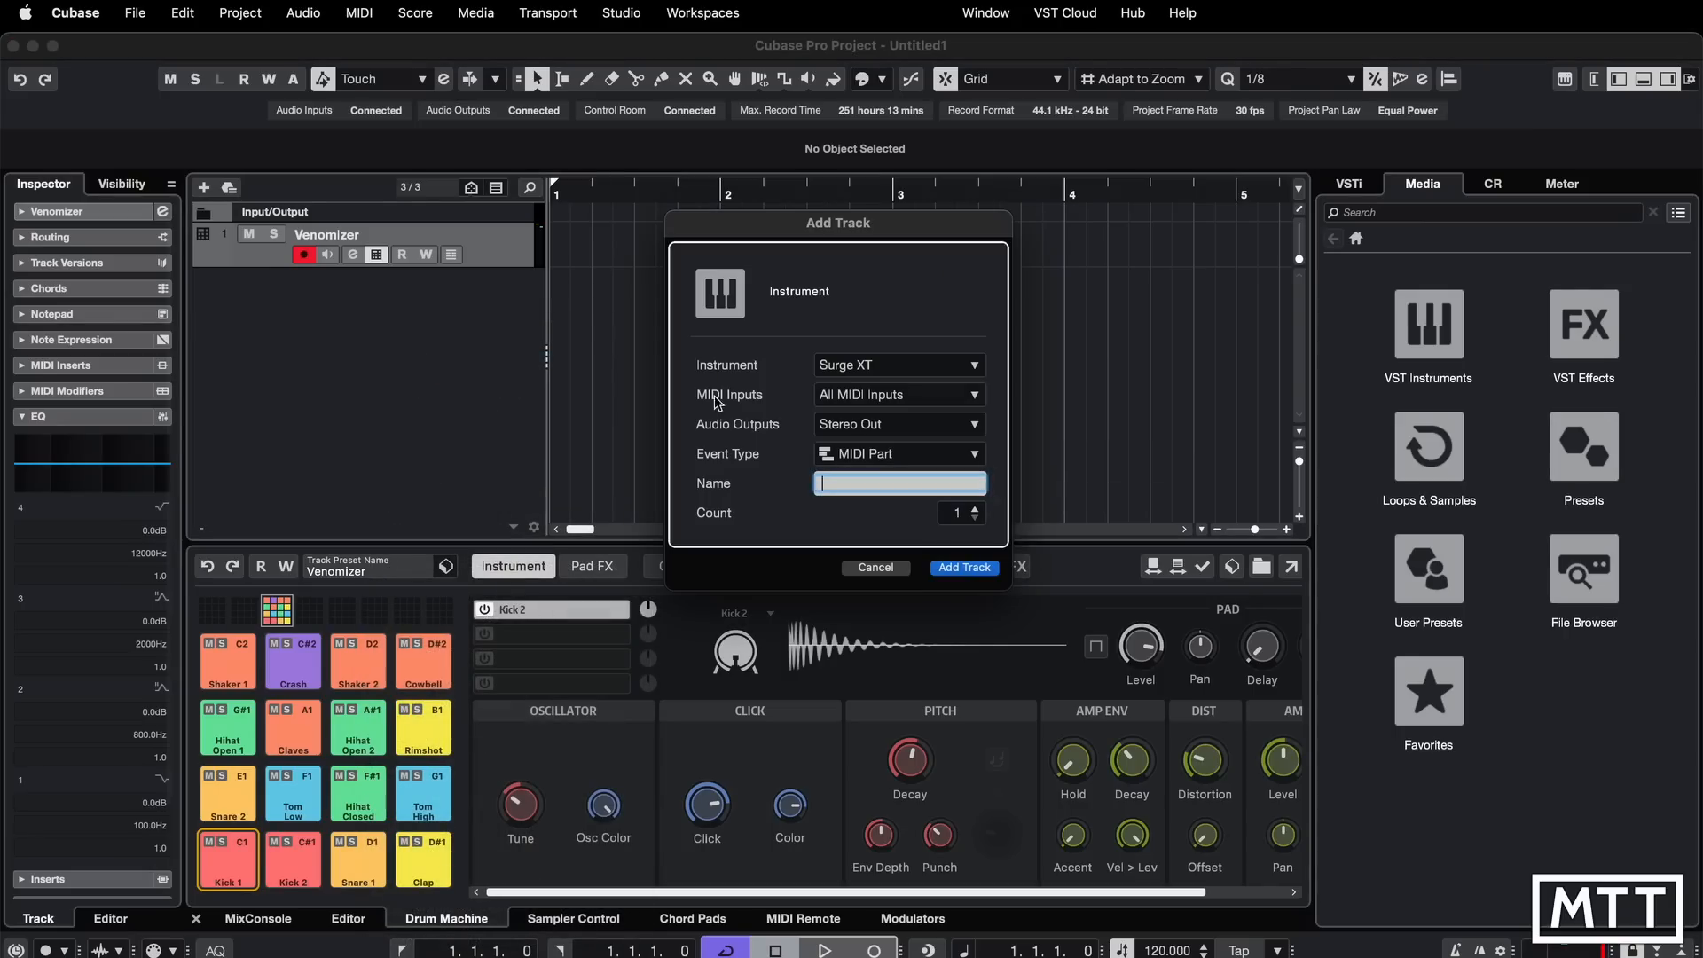
click(888, 461)
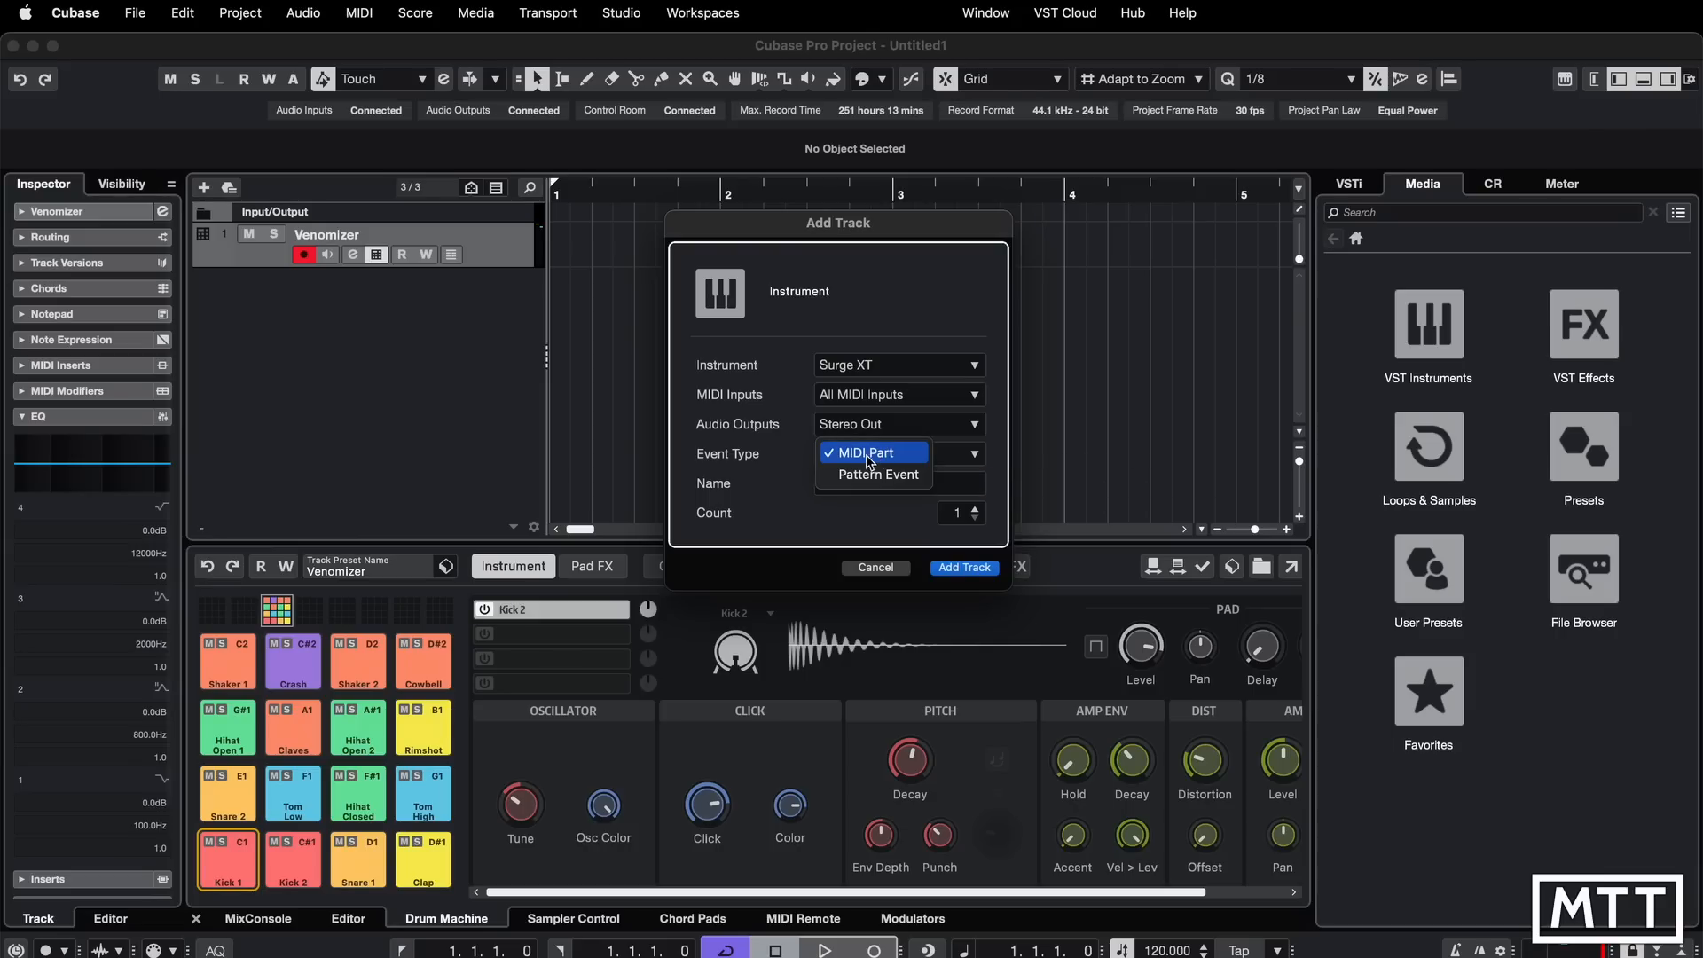
click(895, 477)
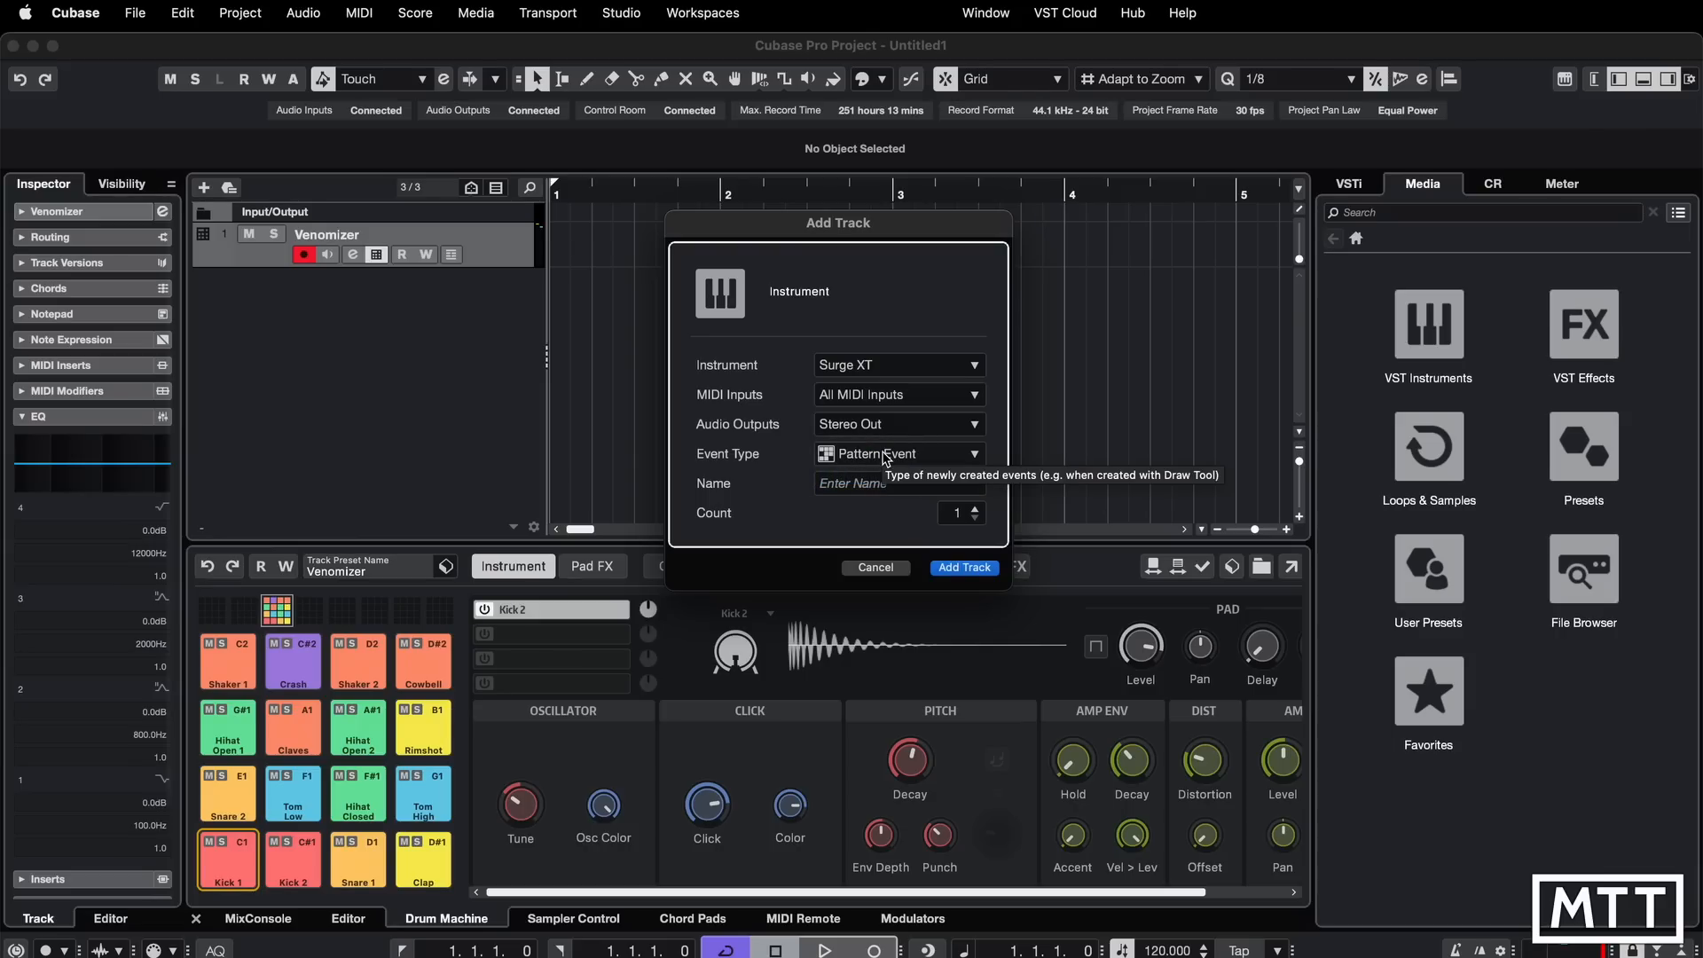
click(879, 568)
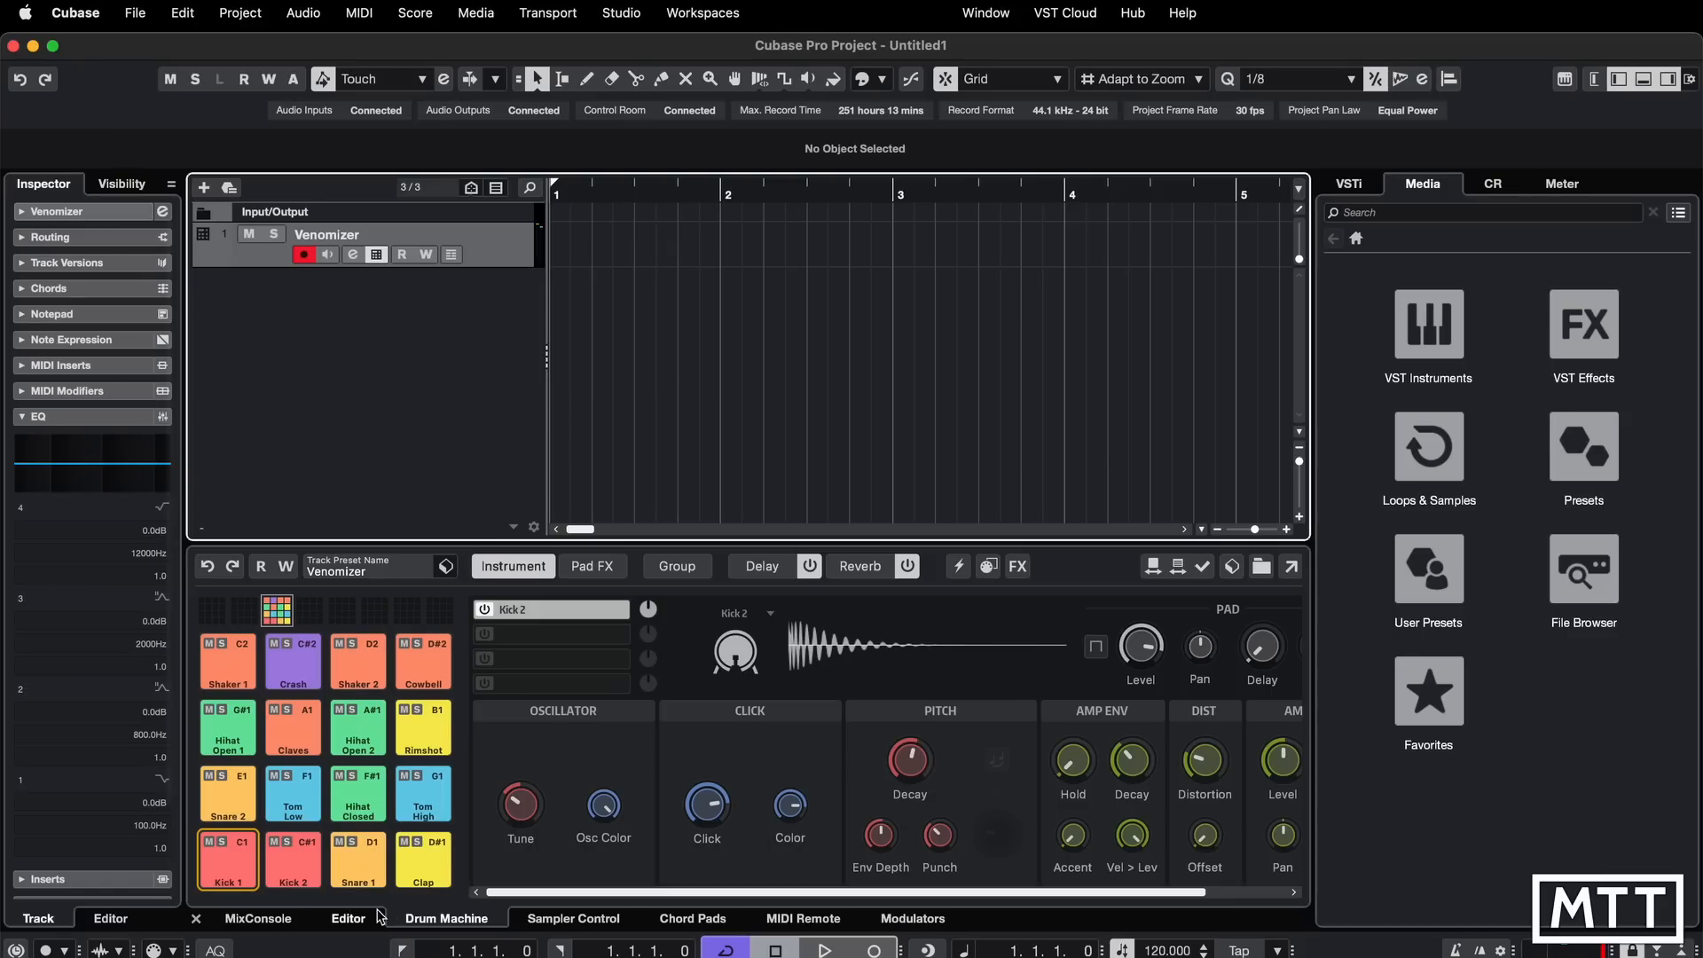
- Show the Venomizer pattern editor with the media area hidden, and place Kick 1 hits on steps 1, 5, 9 and 13
click(349, 919)
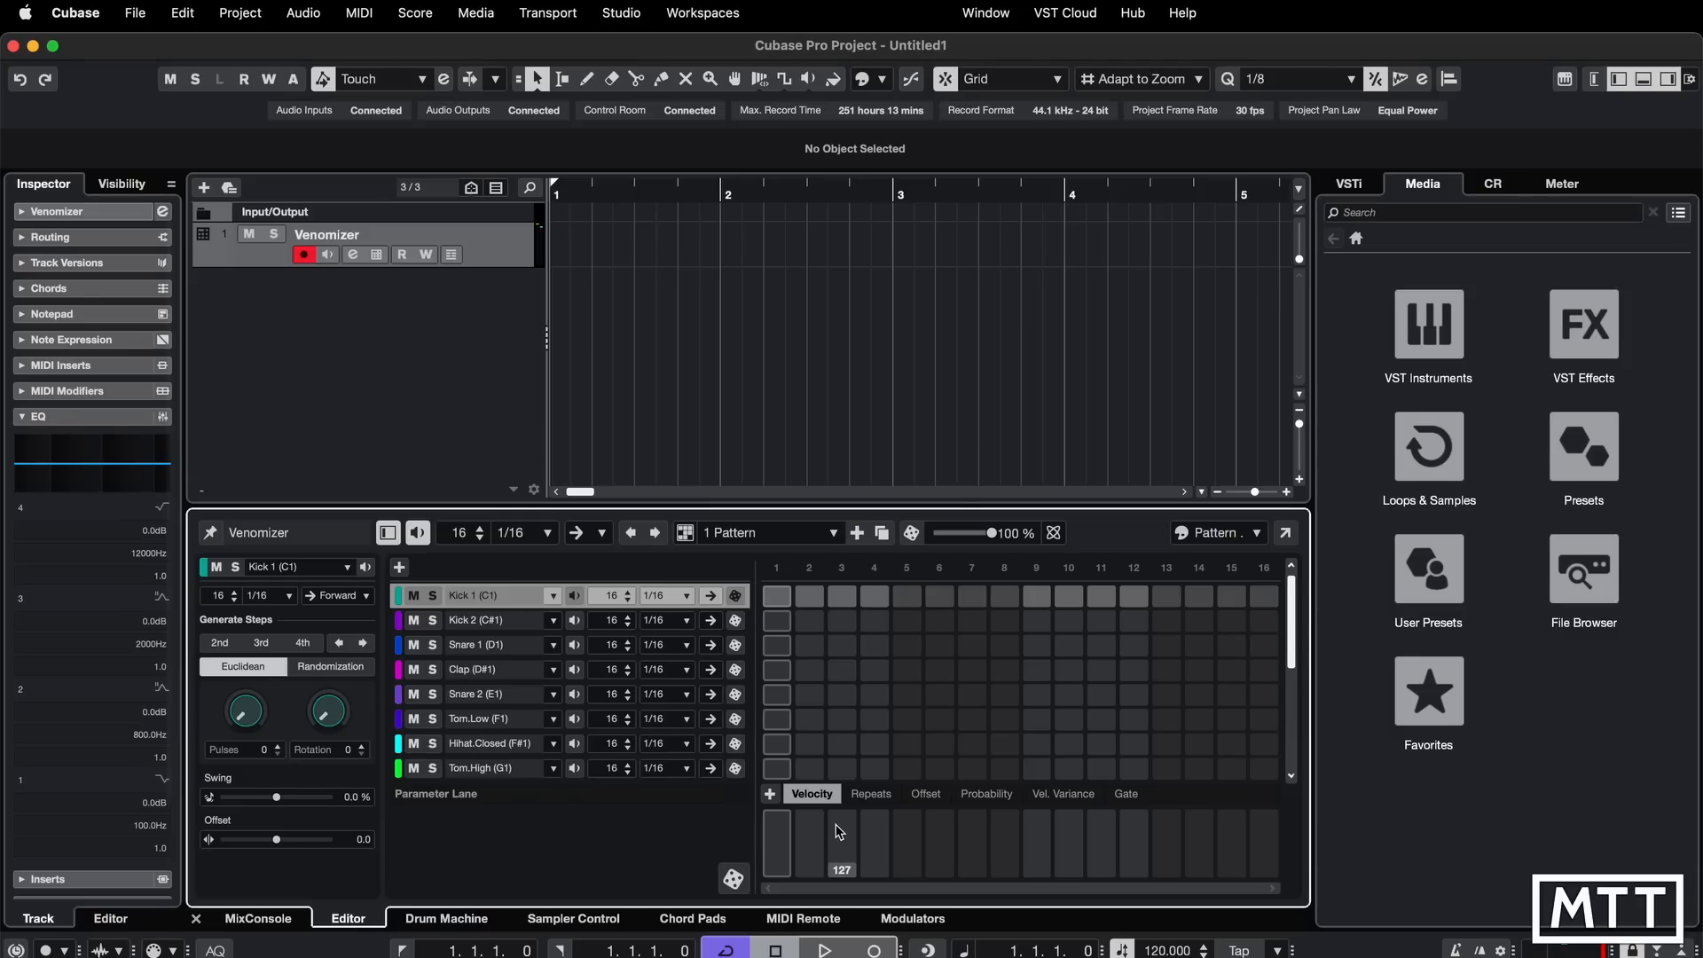
click(1668, 80)
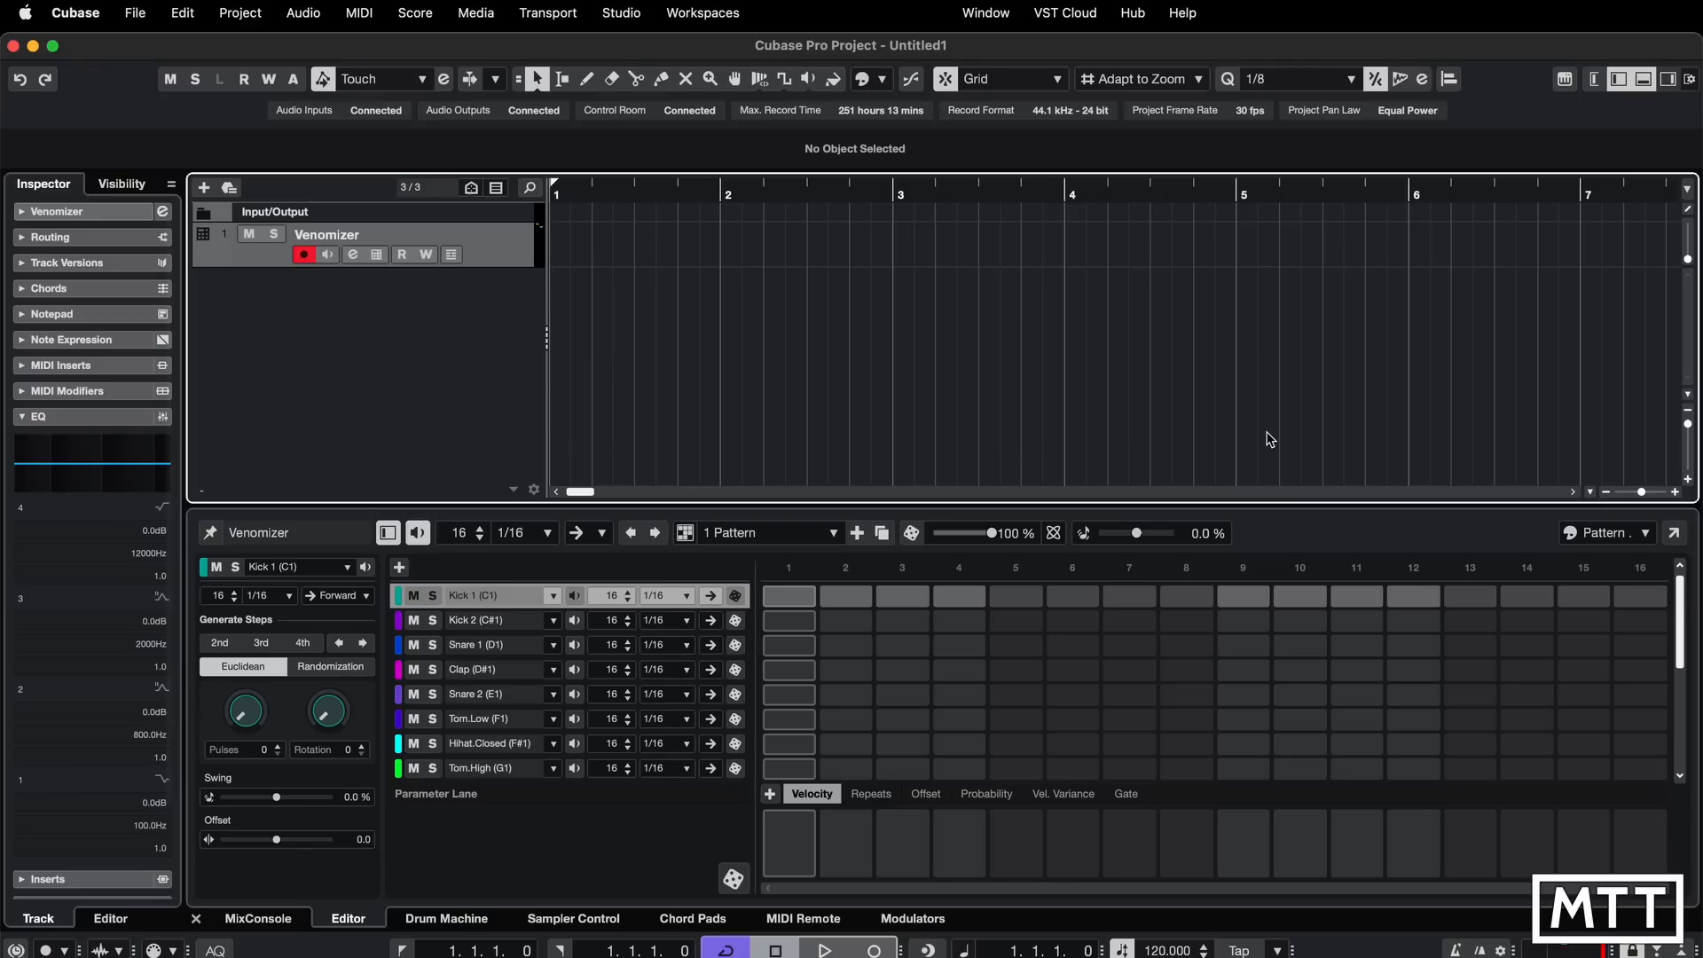
click(792, 603)
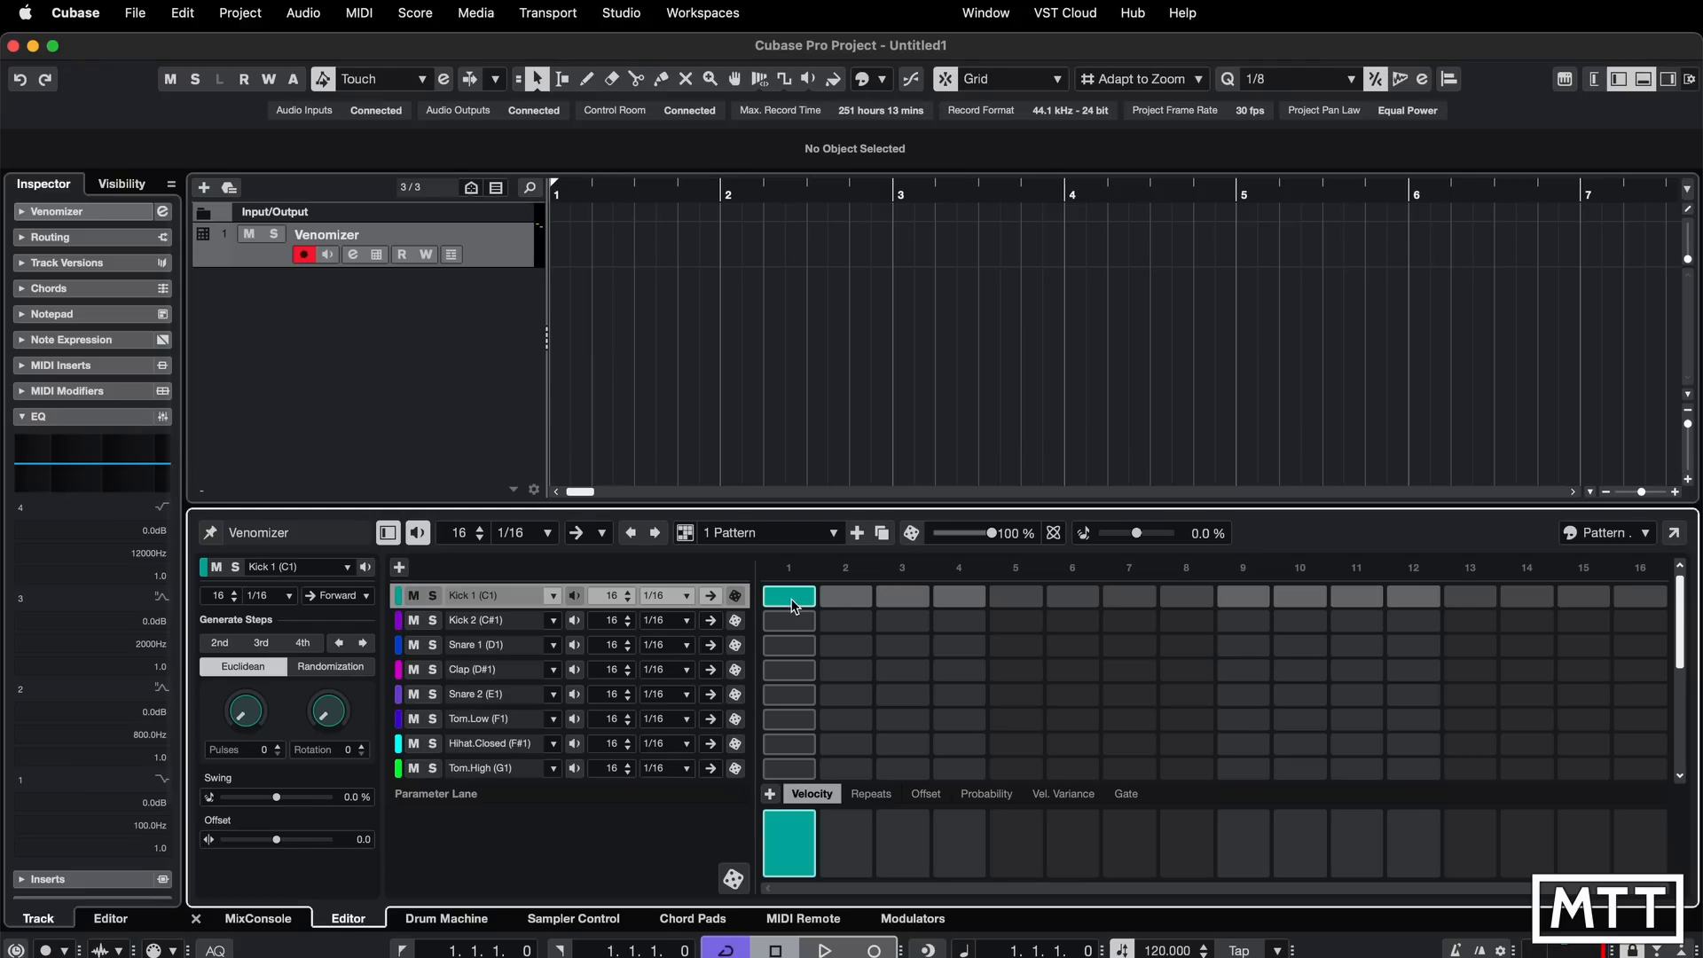
click(1021, 604)
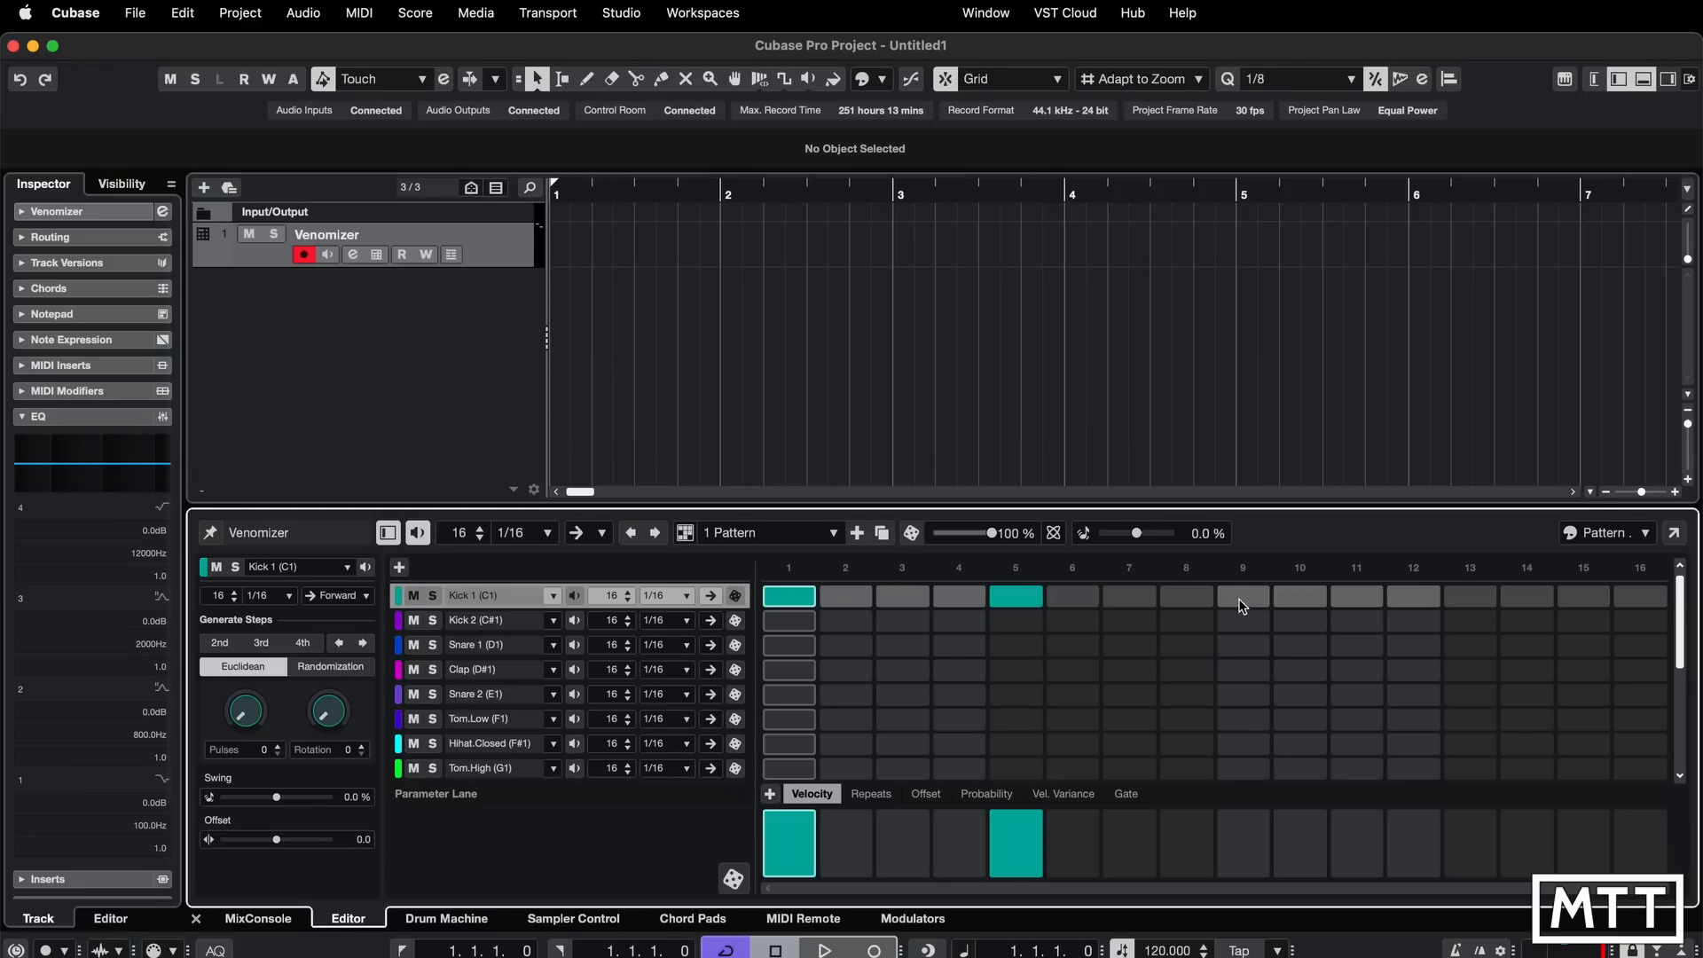
click(1242, 603)
click(1473, 598)
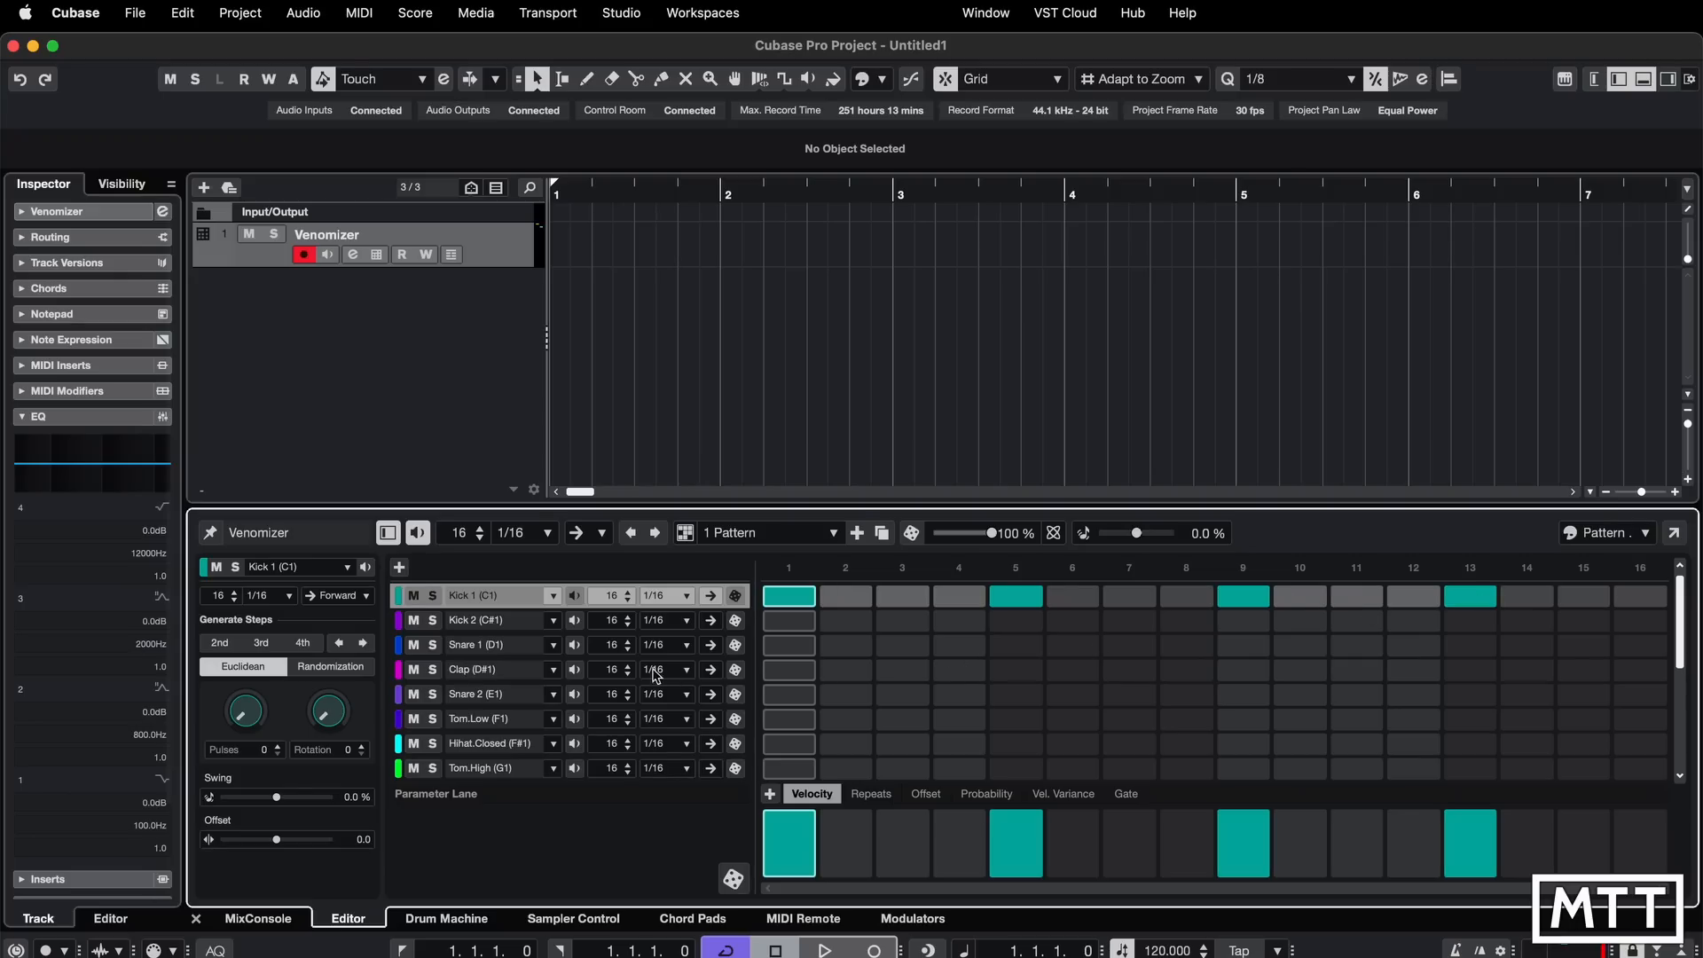
- Add Snare 1 hits on steps 5 and 13, and Hihat.Closed hits on steps 3, 7, 11 and 15
click(1021, 647)
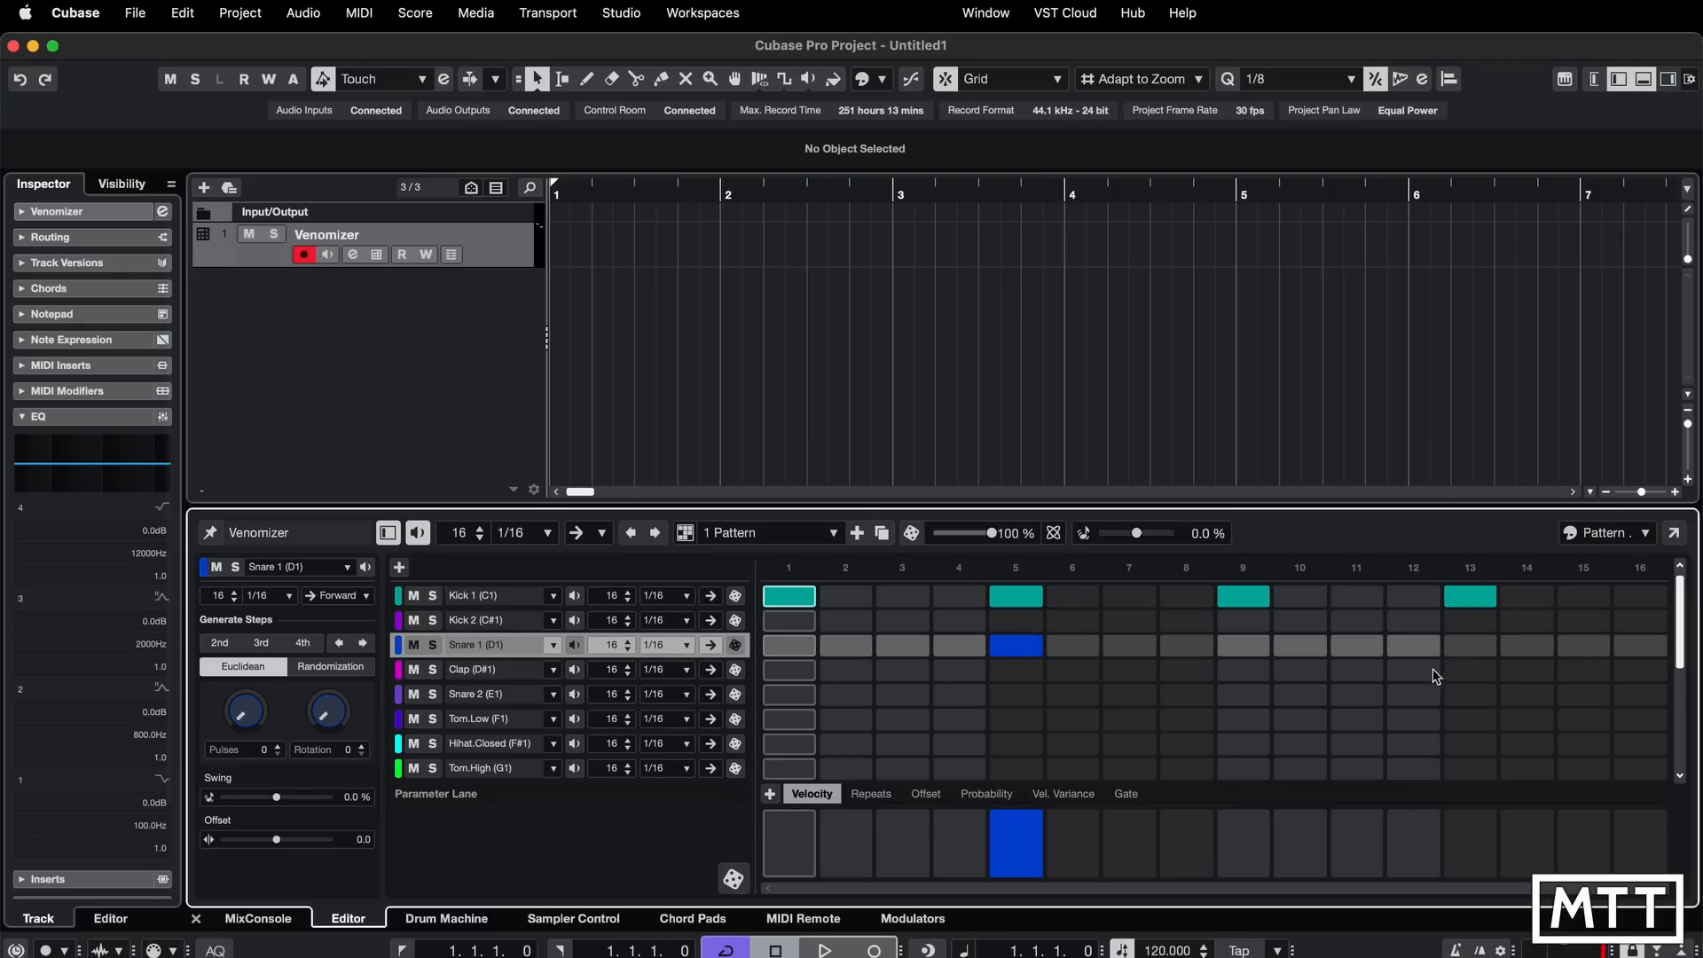
click(1468, 648)
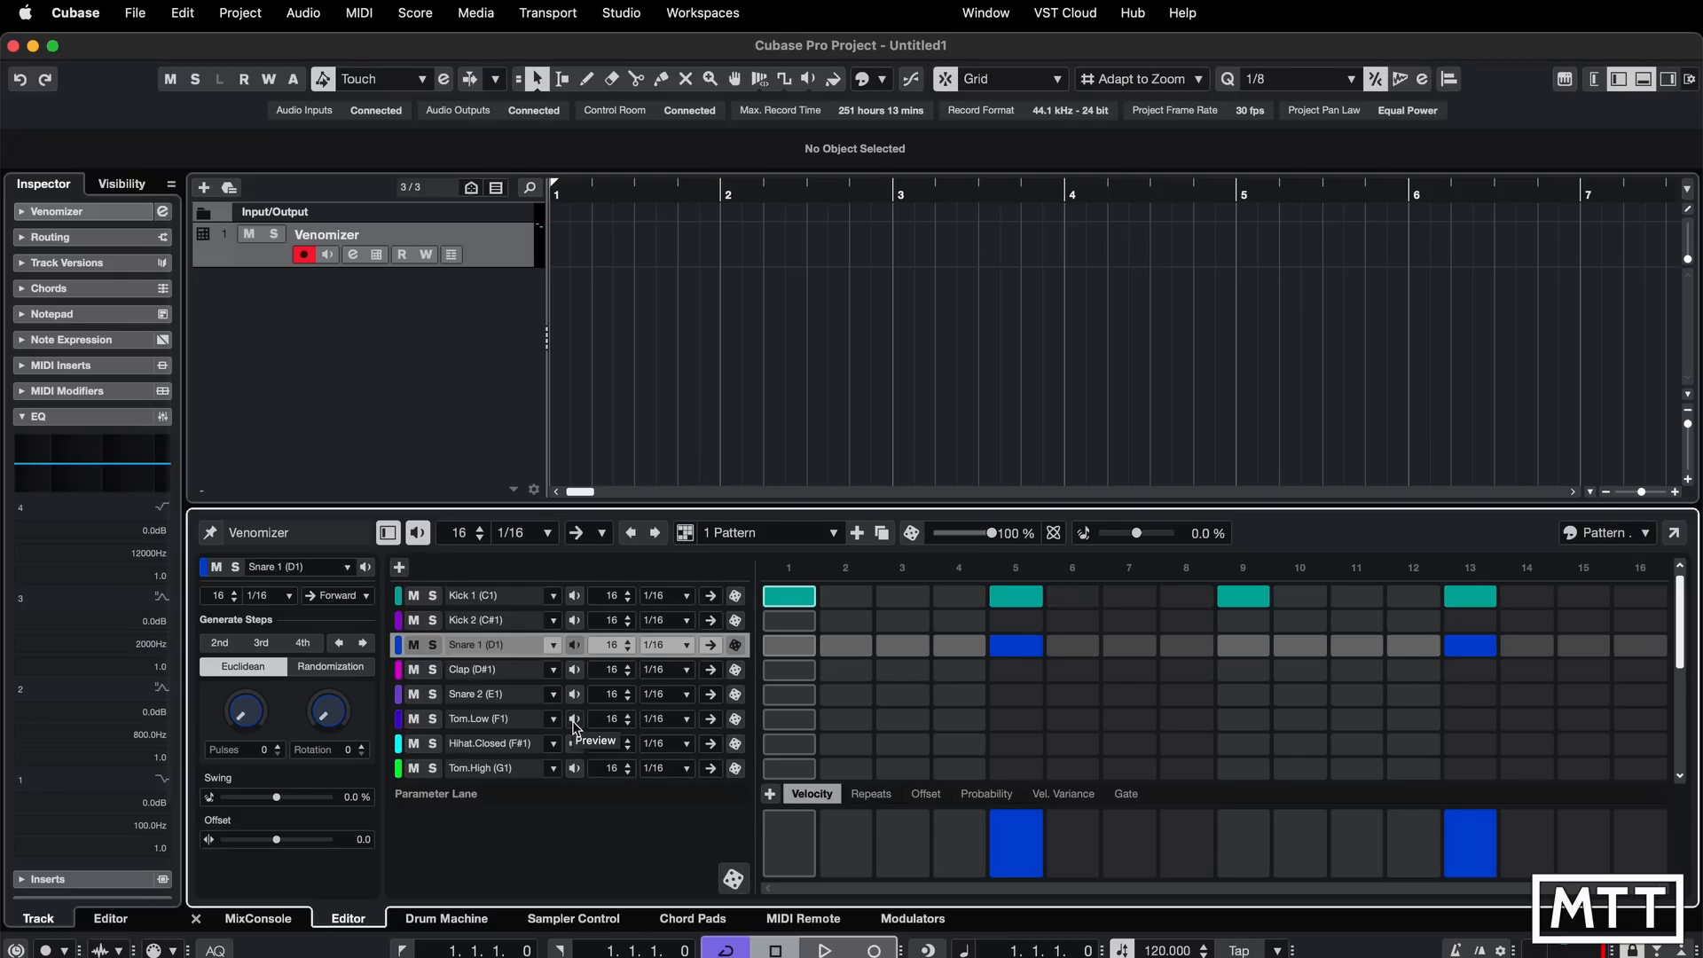
click(902, 745)
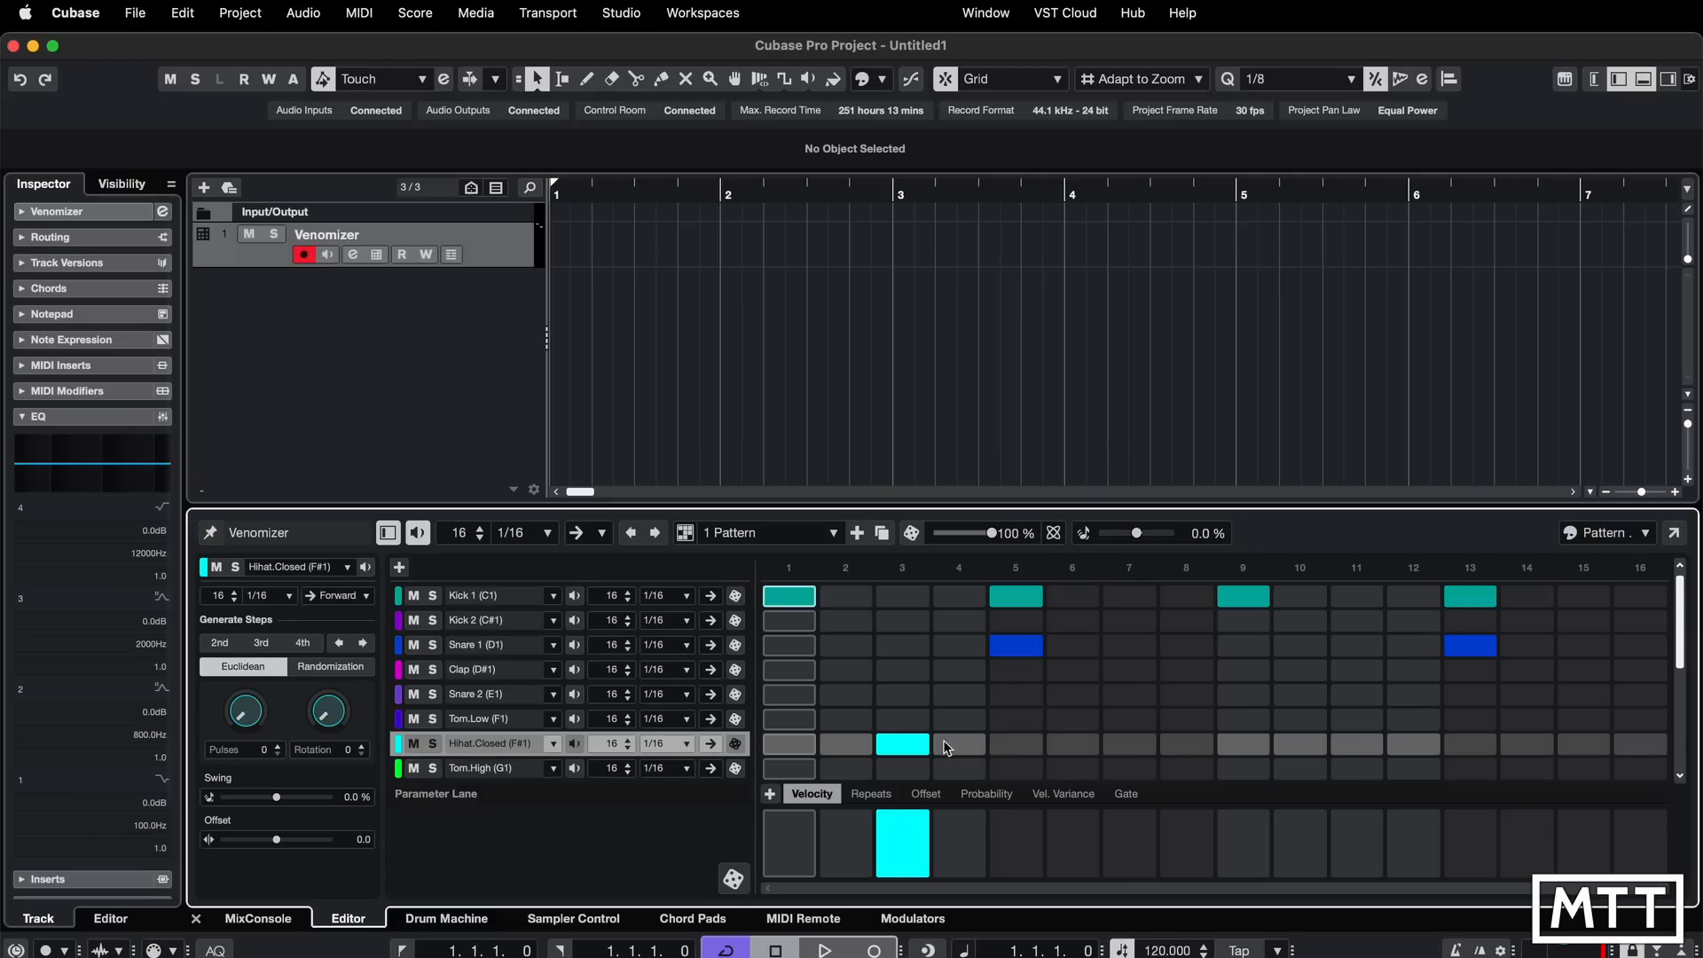
click(1130, 746)
click(1357, 745)
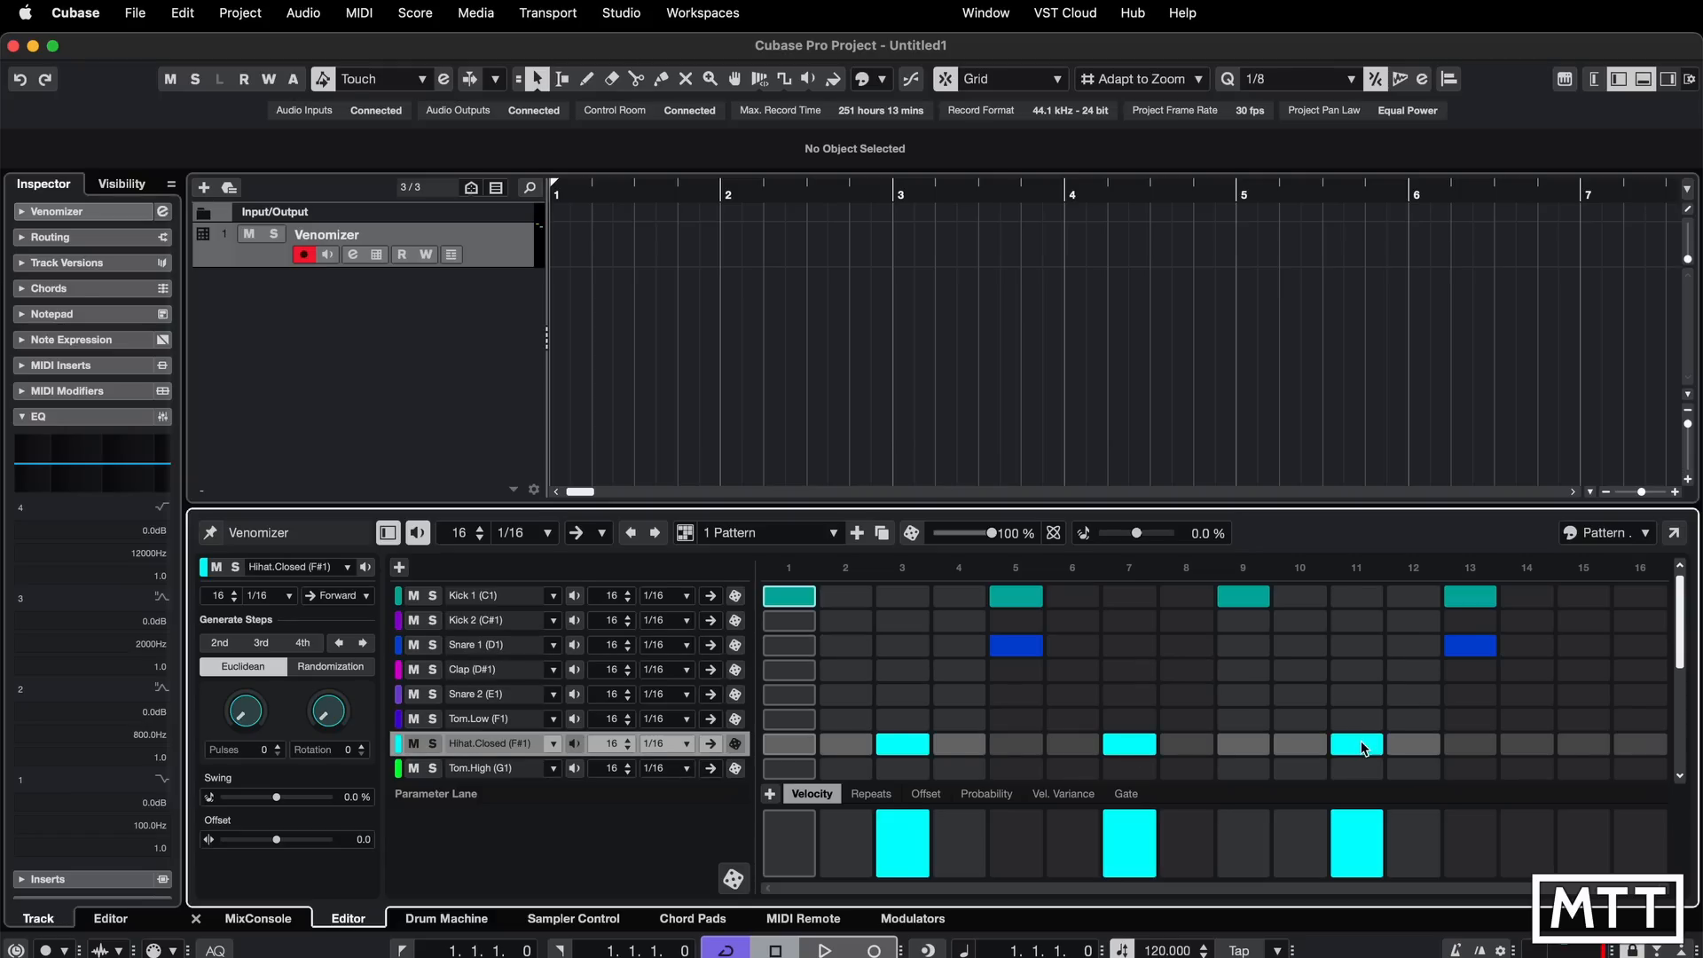
click(1602, 750)
- Replace the Hihat.Closed hit on step 15 with a Hihat.Open 1 hit, and audition the pattern
scroll(999, 727, down, 1)
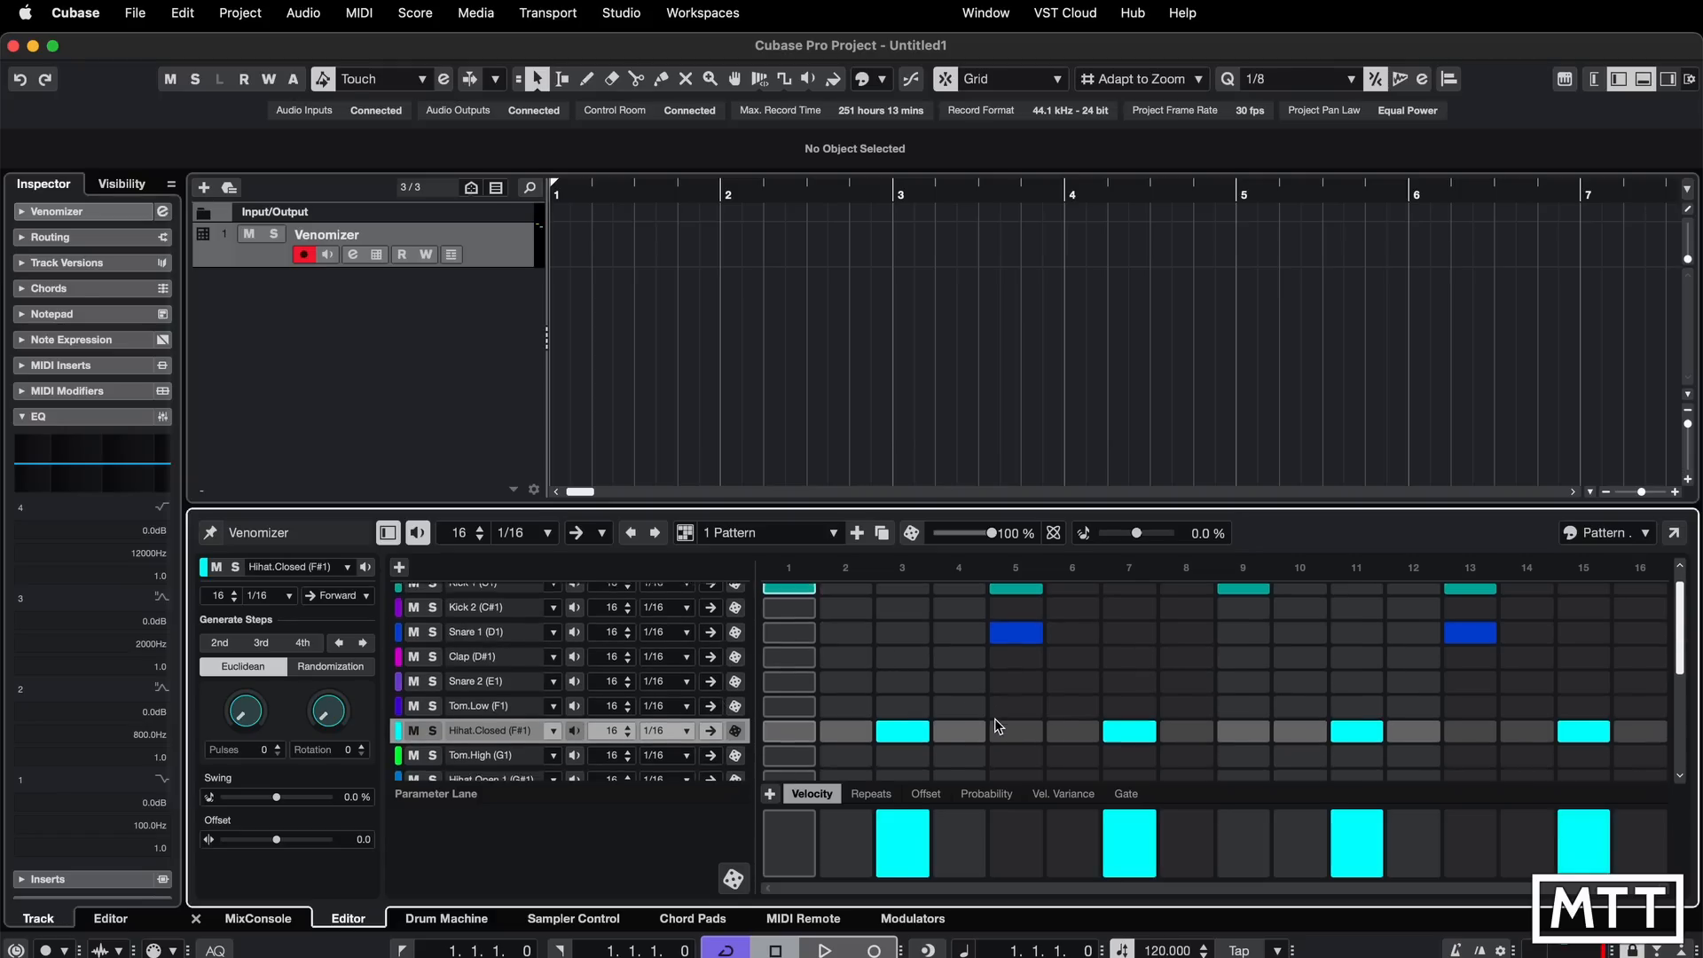
scroll(999, 727, down, 4)
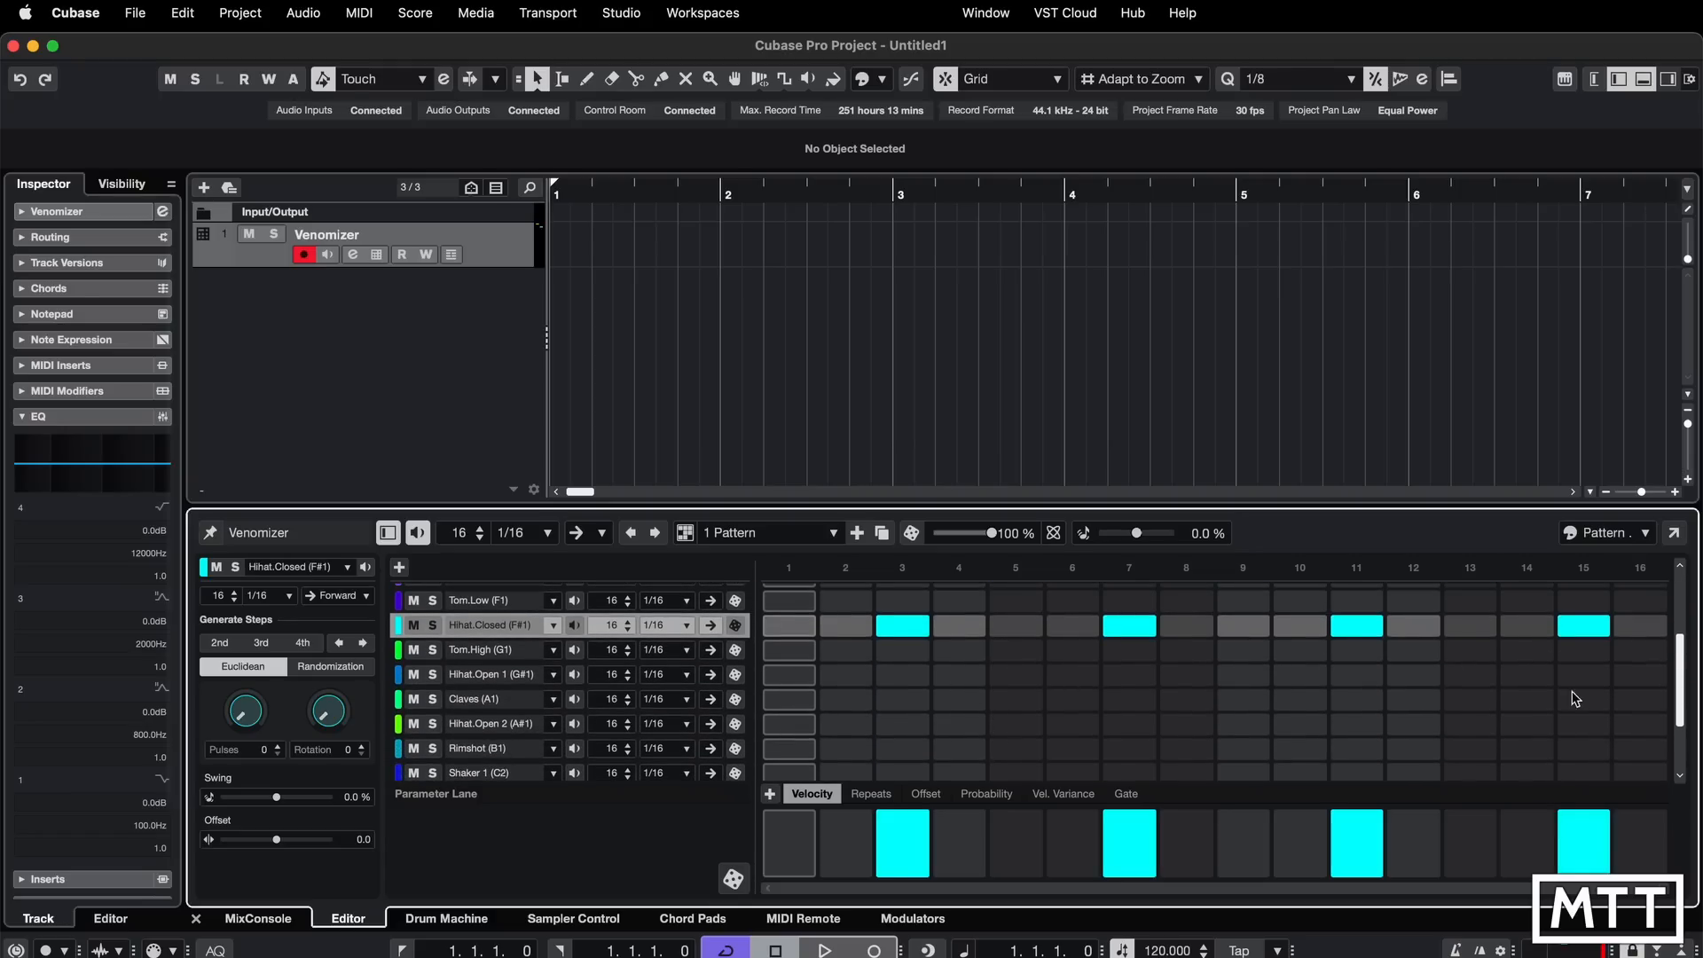
click(1593, 673)
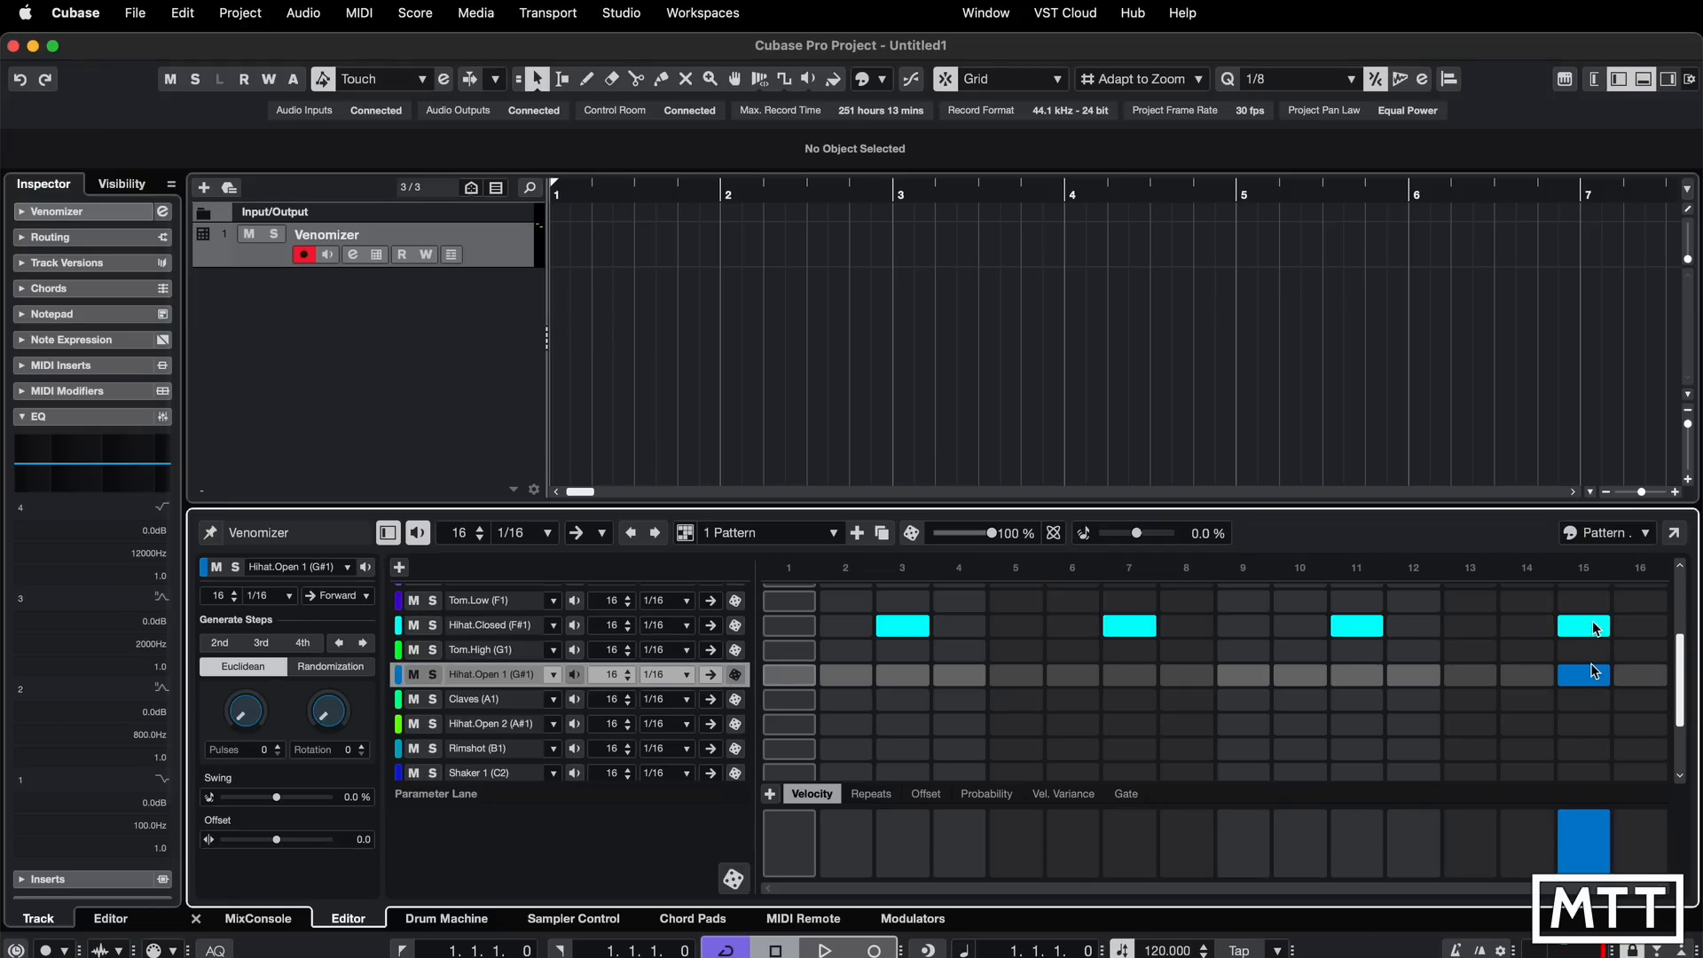
click(1597, 626)
scroll(1518, 676, up, 5)
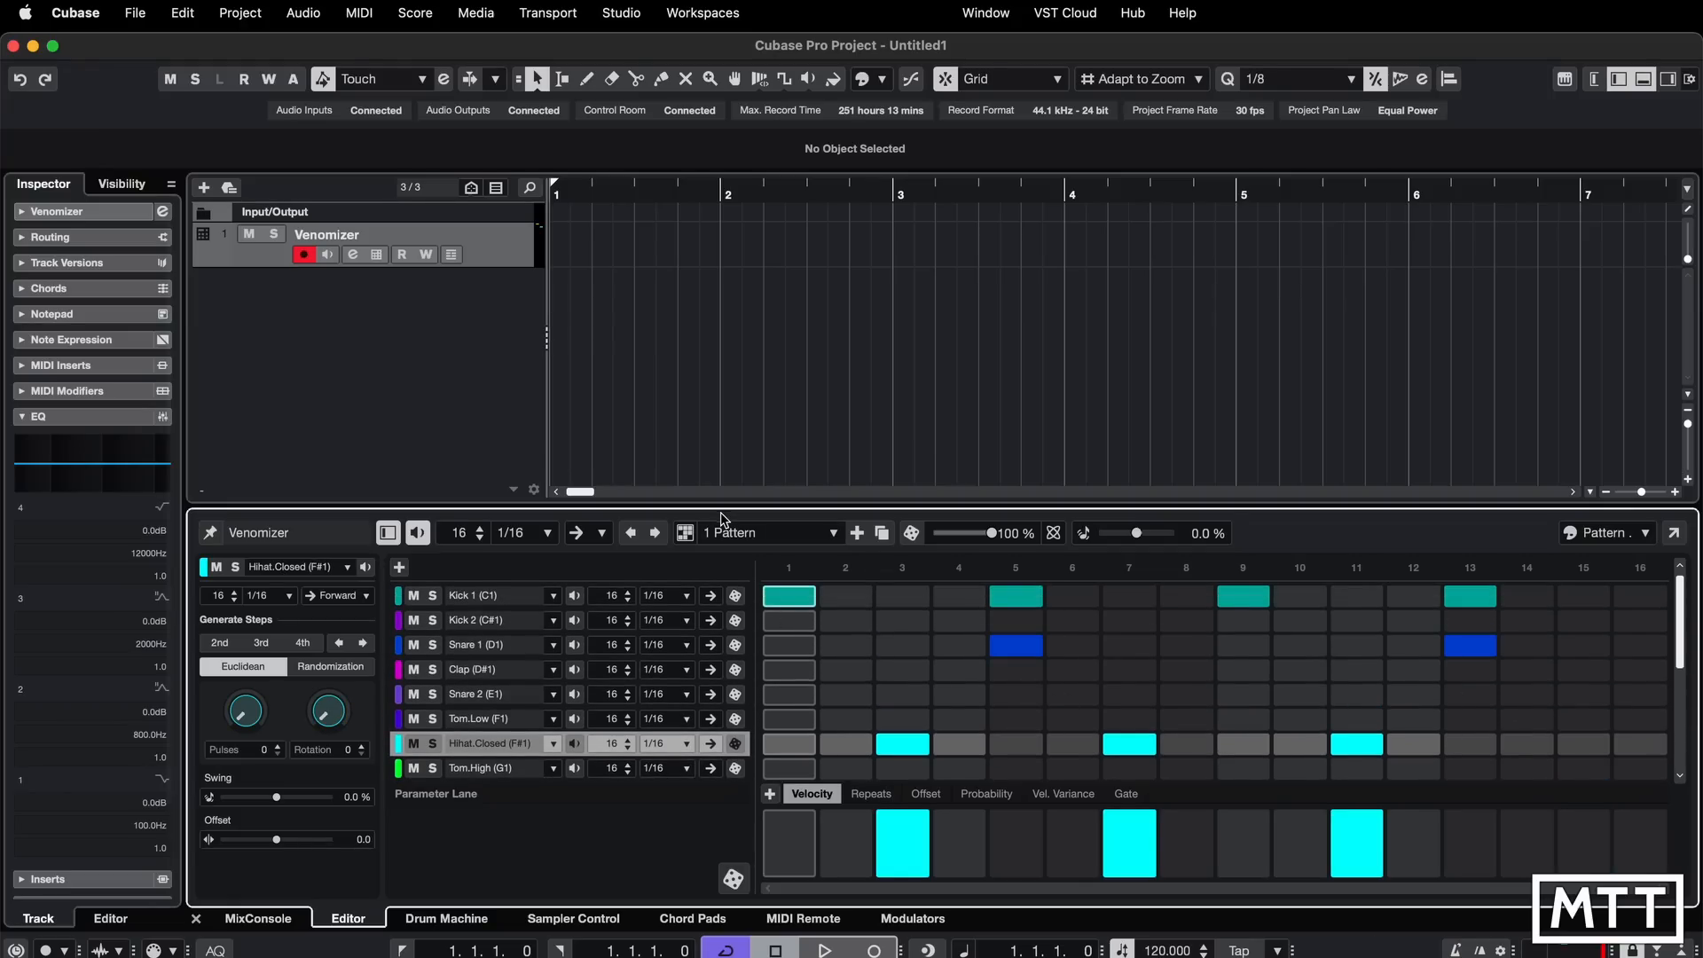
click(822, 950)
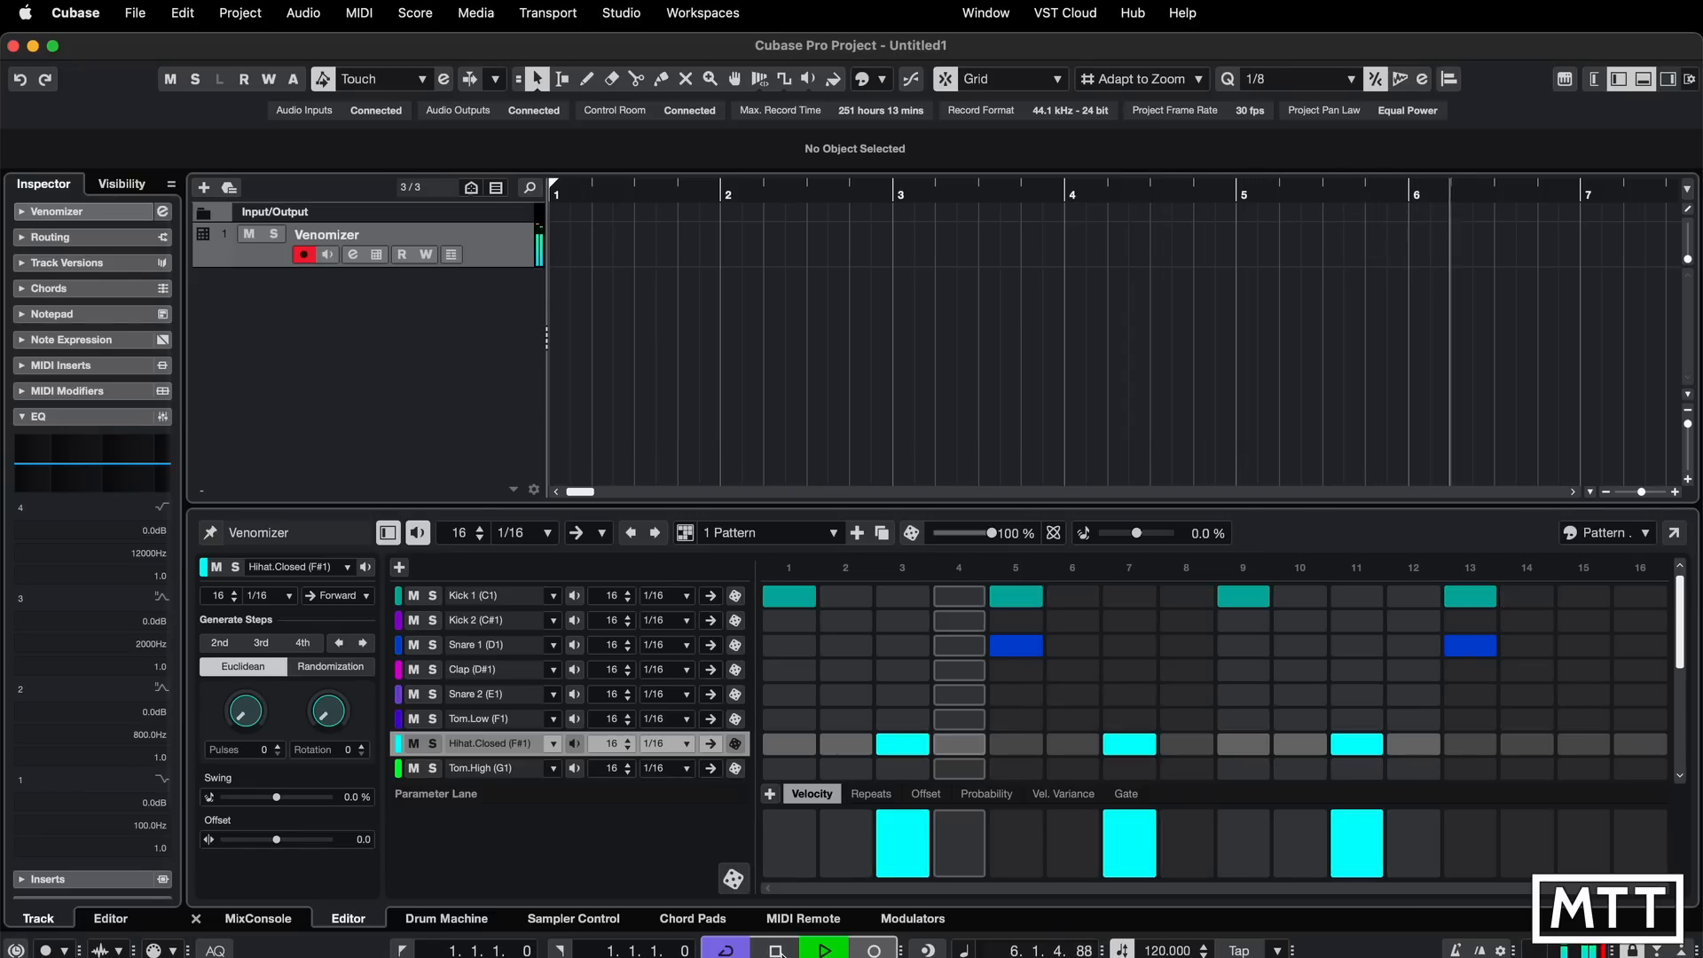
click(777, 951)
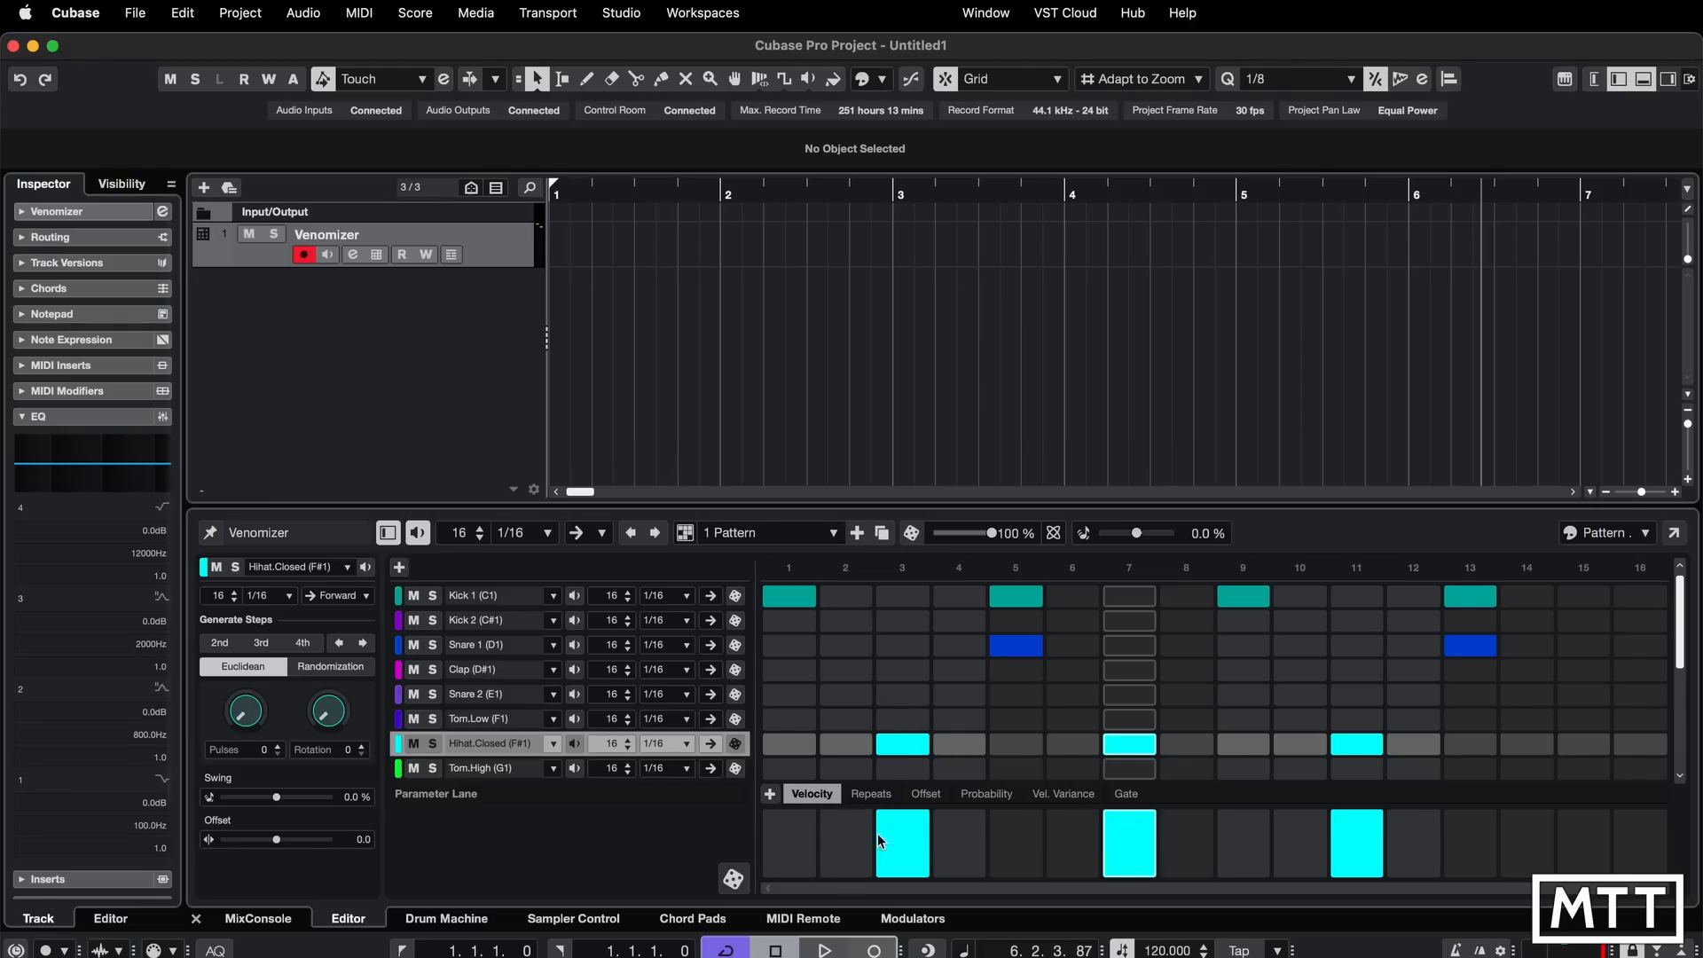
- Lower the velocities of the Hihat.Closed hits on steps 3, 7 (to 107) and 11, and of the Hihat.Open 1 hit on step 15
drag(881, 836, 907, 842)
click(1132, 822)
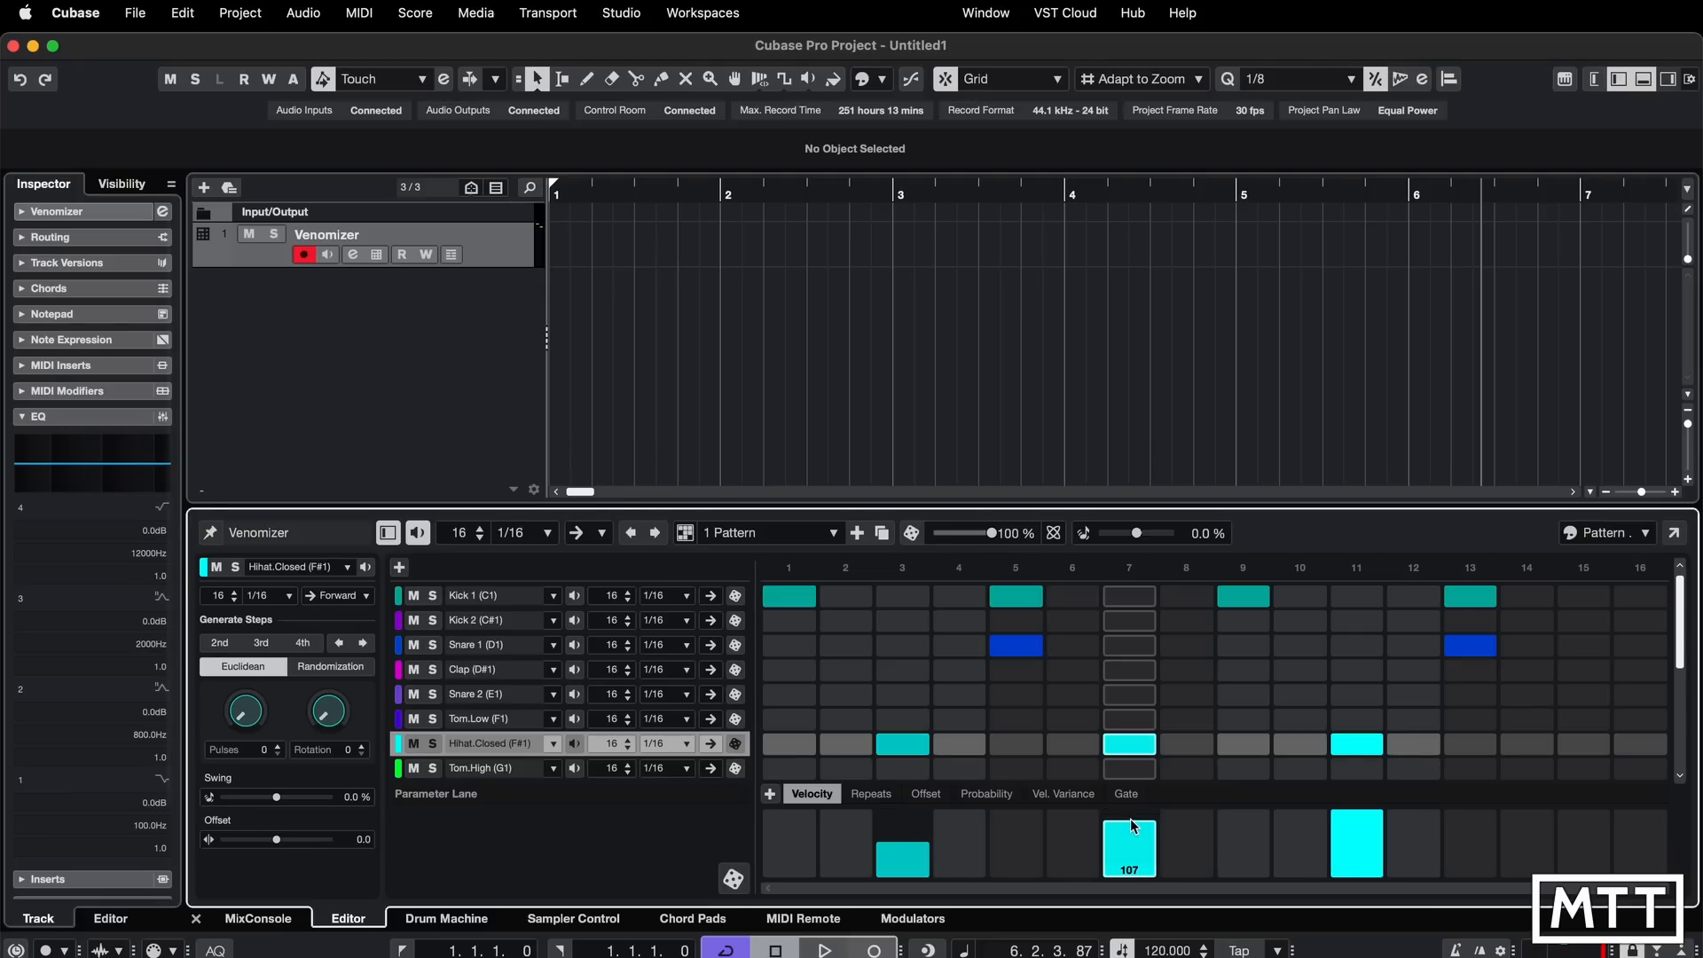
click(1363, 845)
scroll(1569, 740, down, 3)
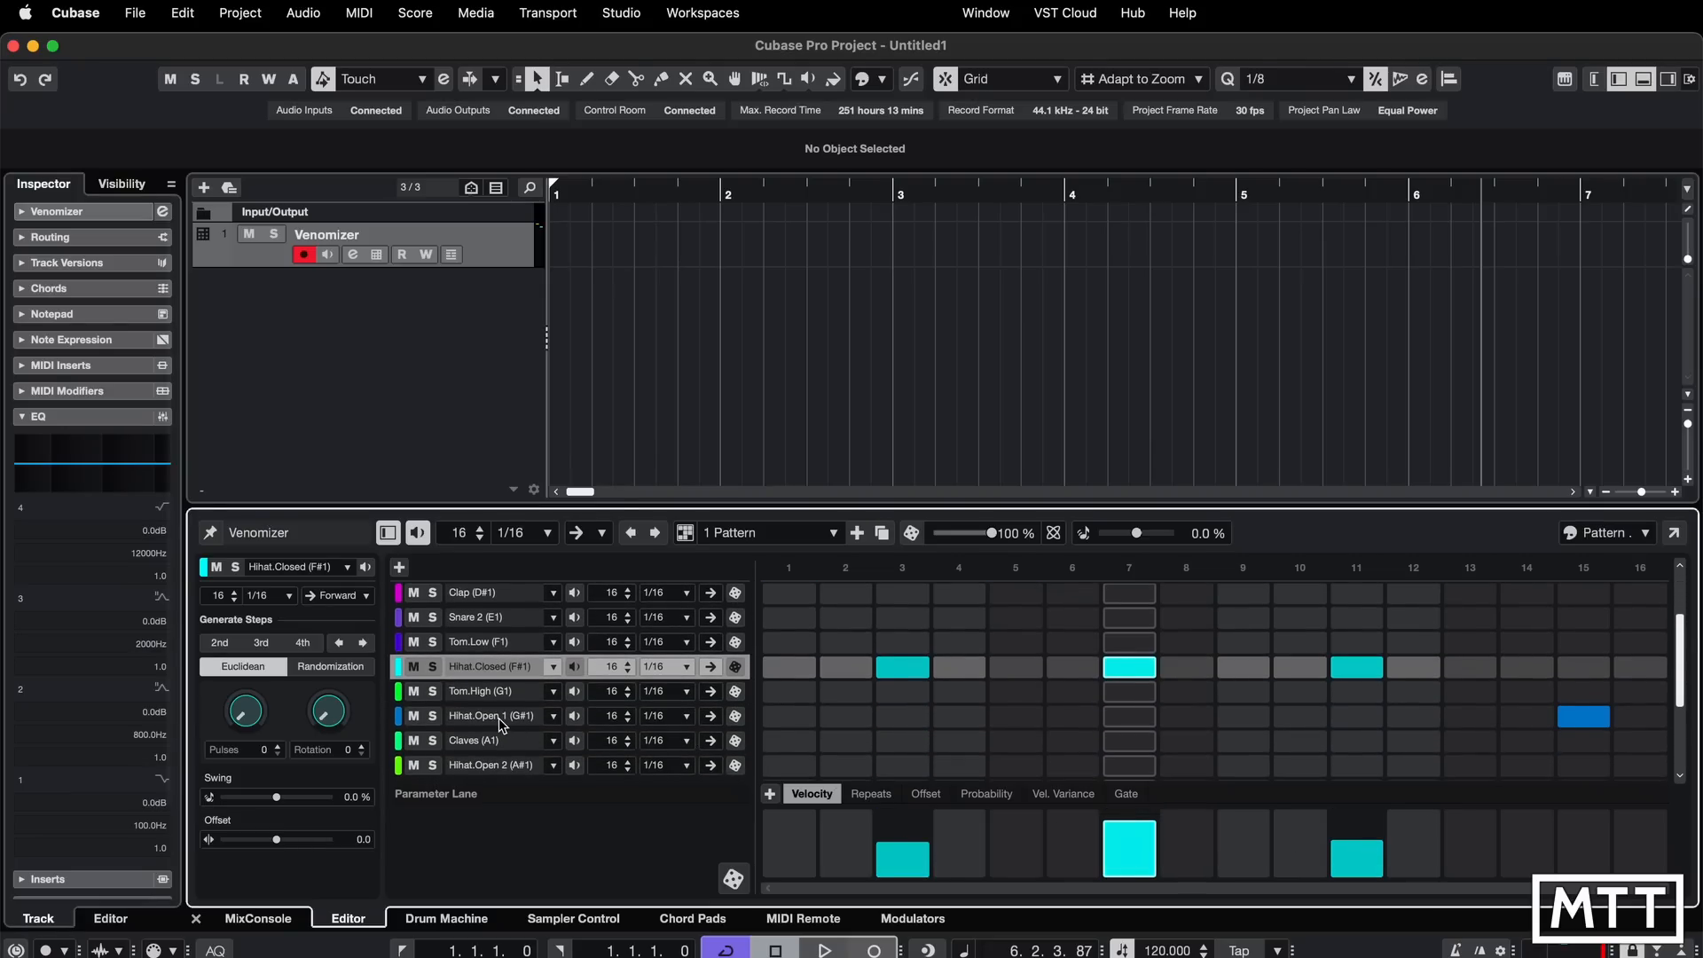
click(468, 719)
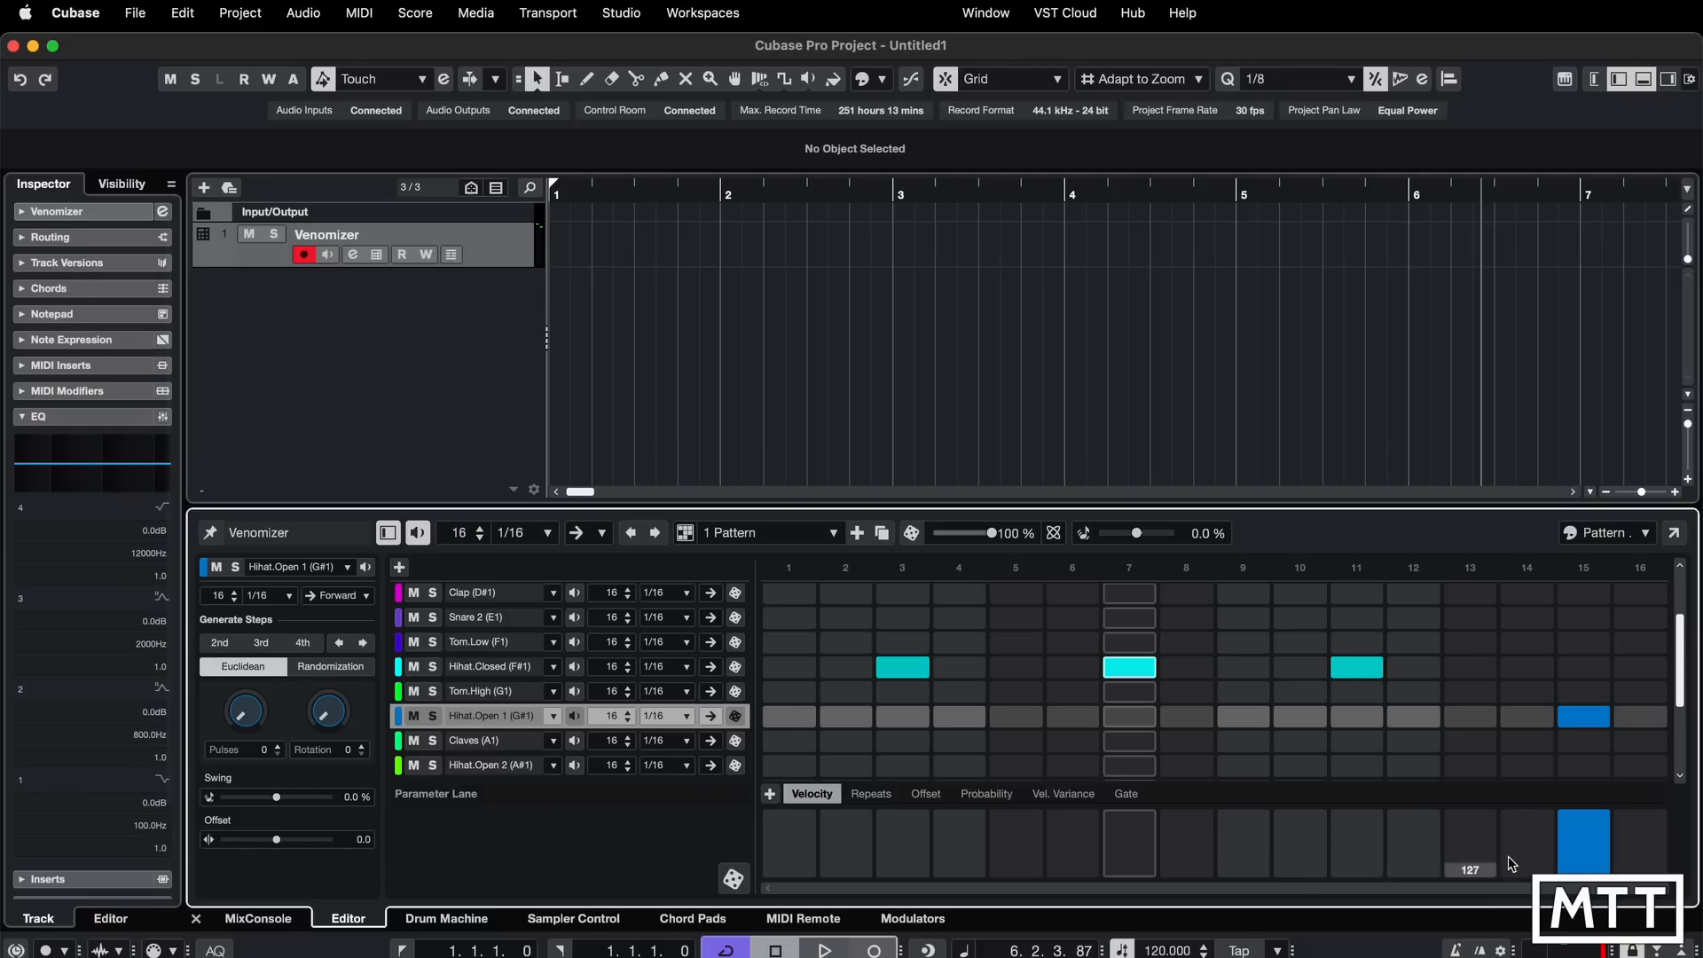
drag(1593, 821, 1592, 831)
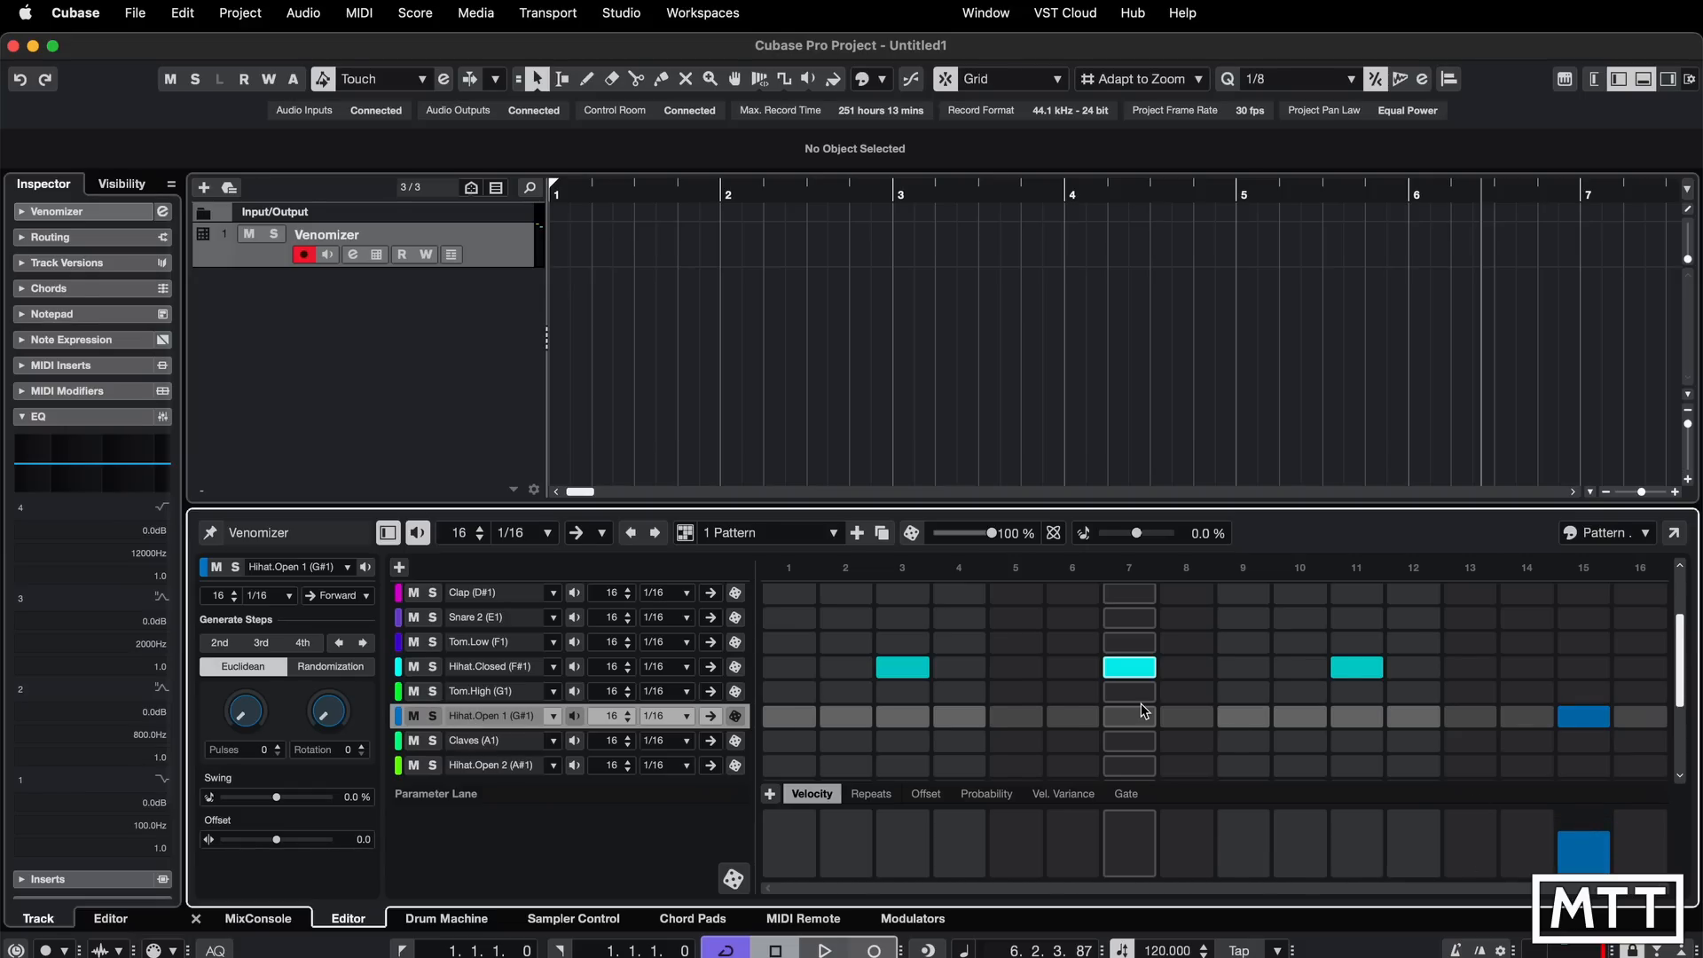
- Reduce the Kick 2 lane's number of steps to 8
scroll(1143, 710, up, 3)
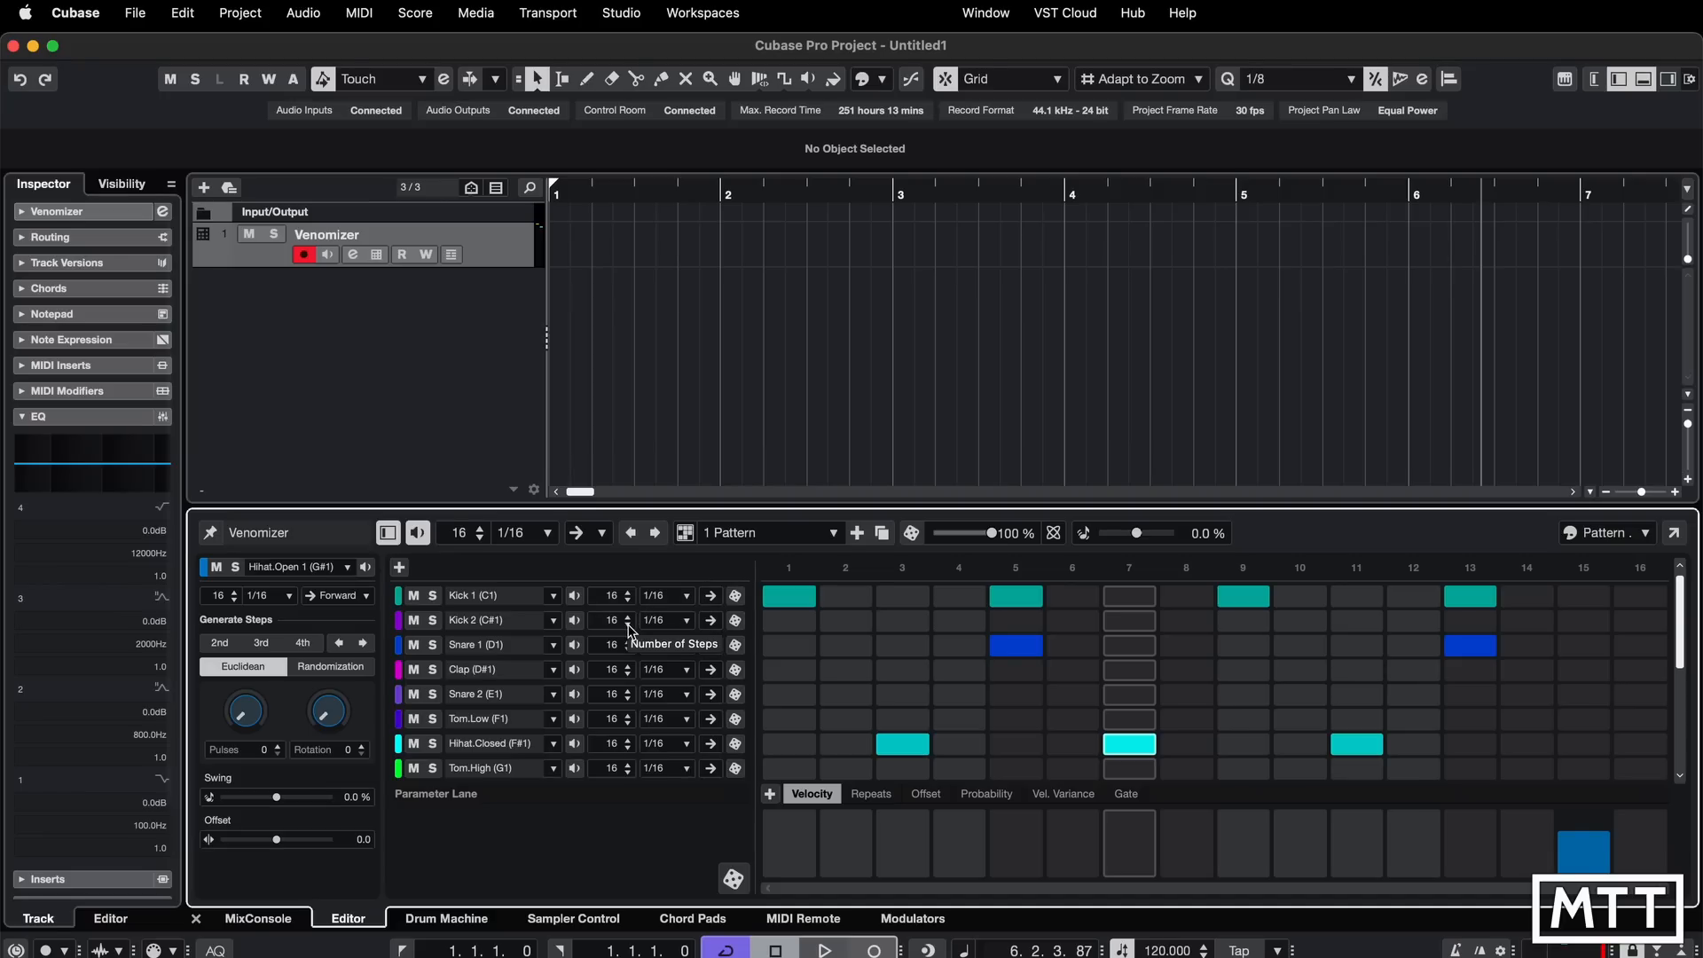
click(628, 625)
click(628, 626)
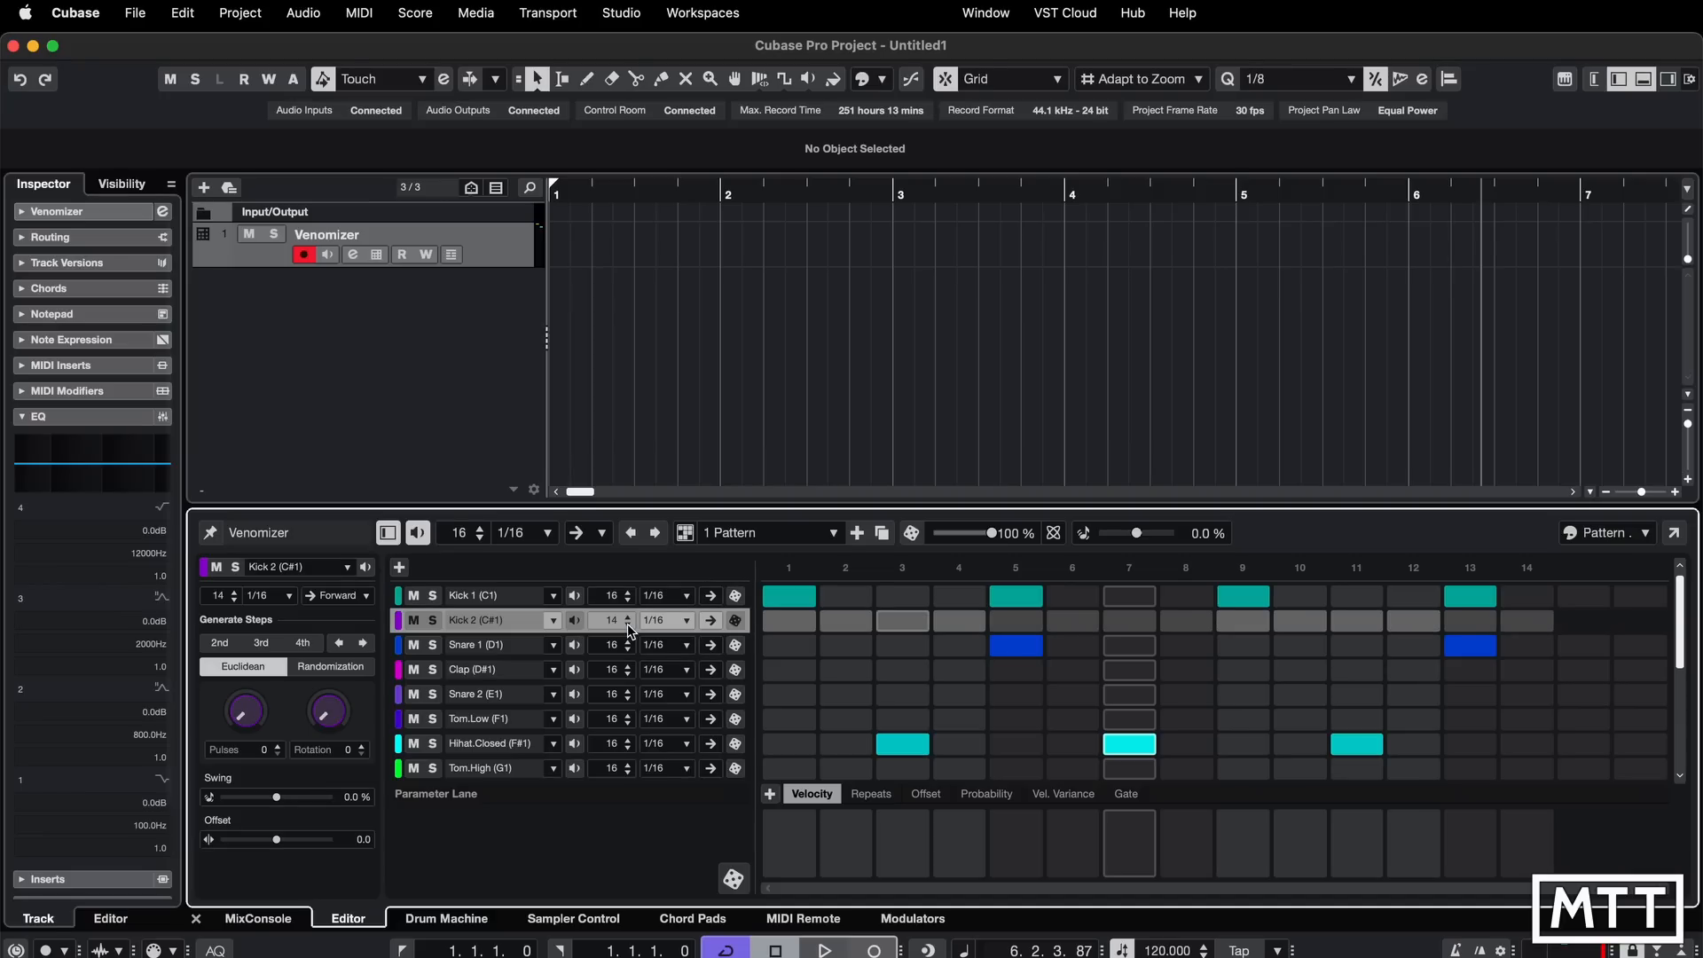
click(628, 625)
click(628, 625)
click(628, 626)
click(628, 626)
click(629, 625)
click(628, 625)
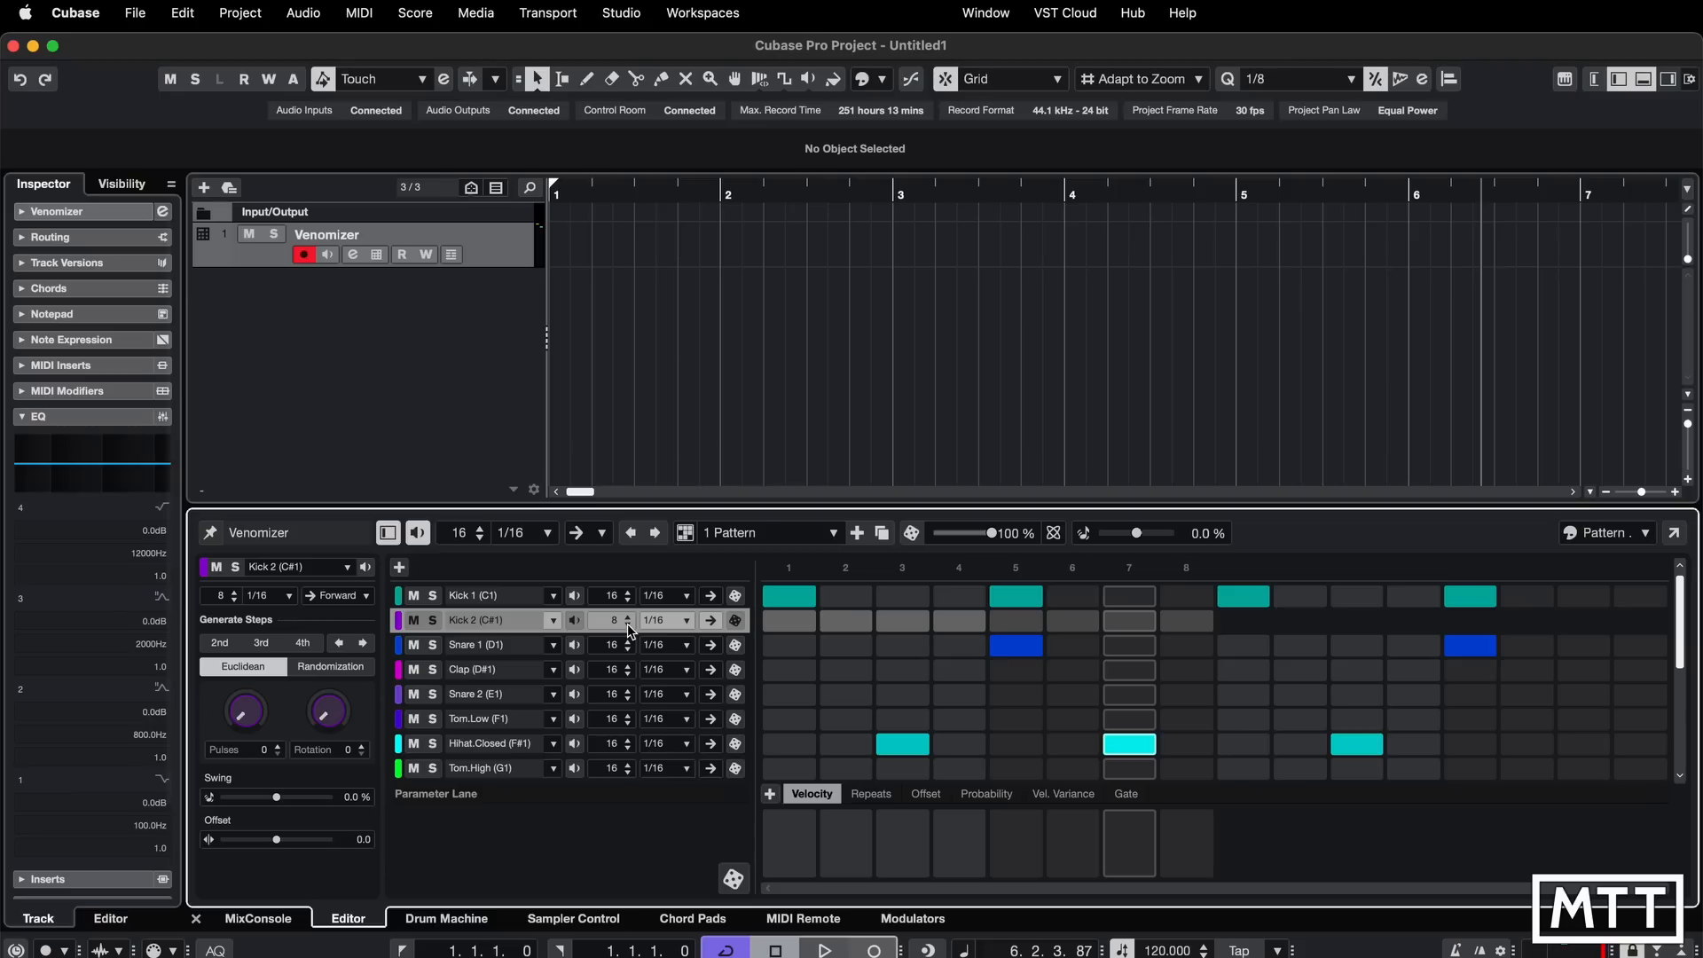
- Set the Kick 2 lane's step resolution to 1/8 and its number of steps to 8
click(678, 620)
click(672, 601)
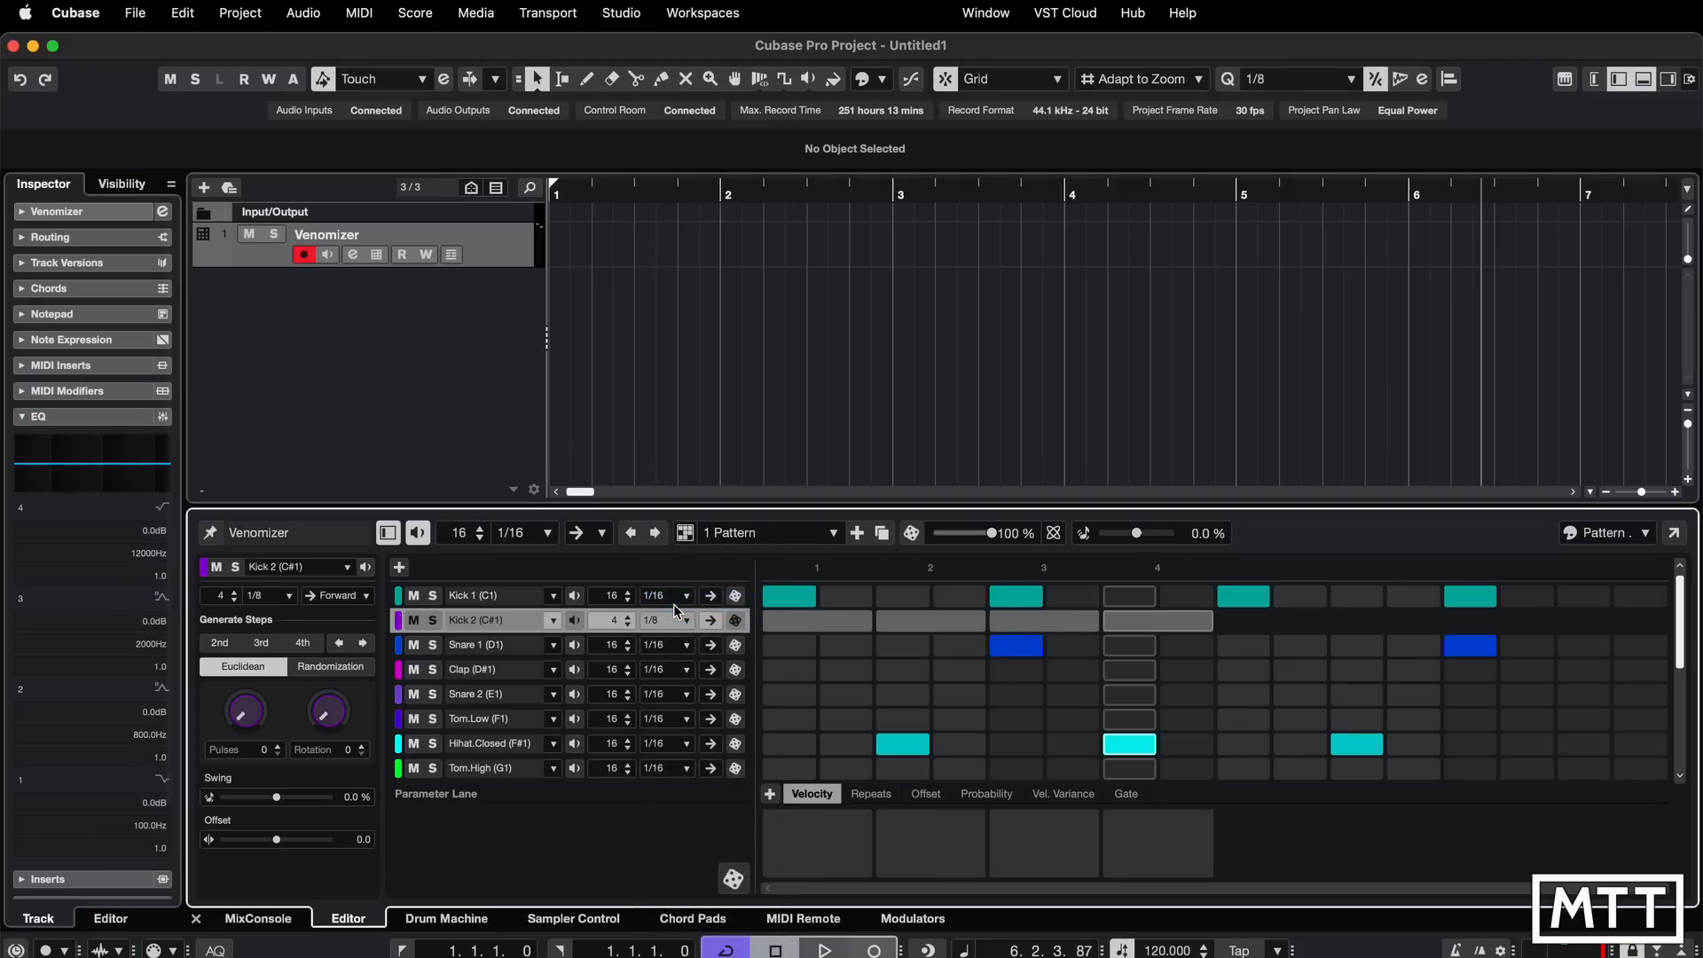
click(627, 618)
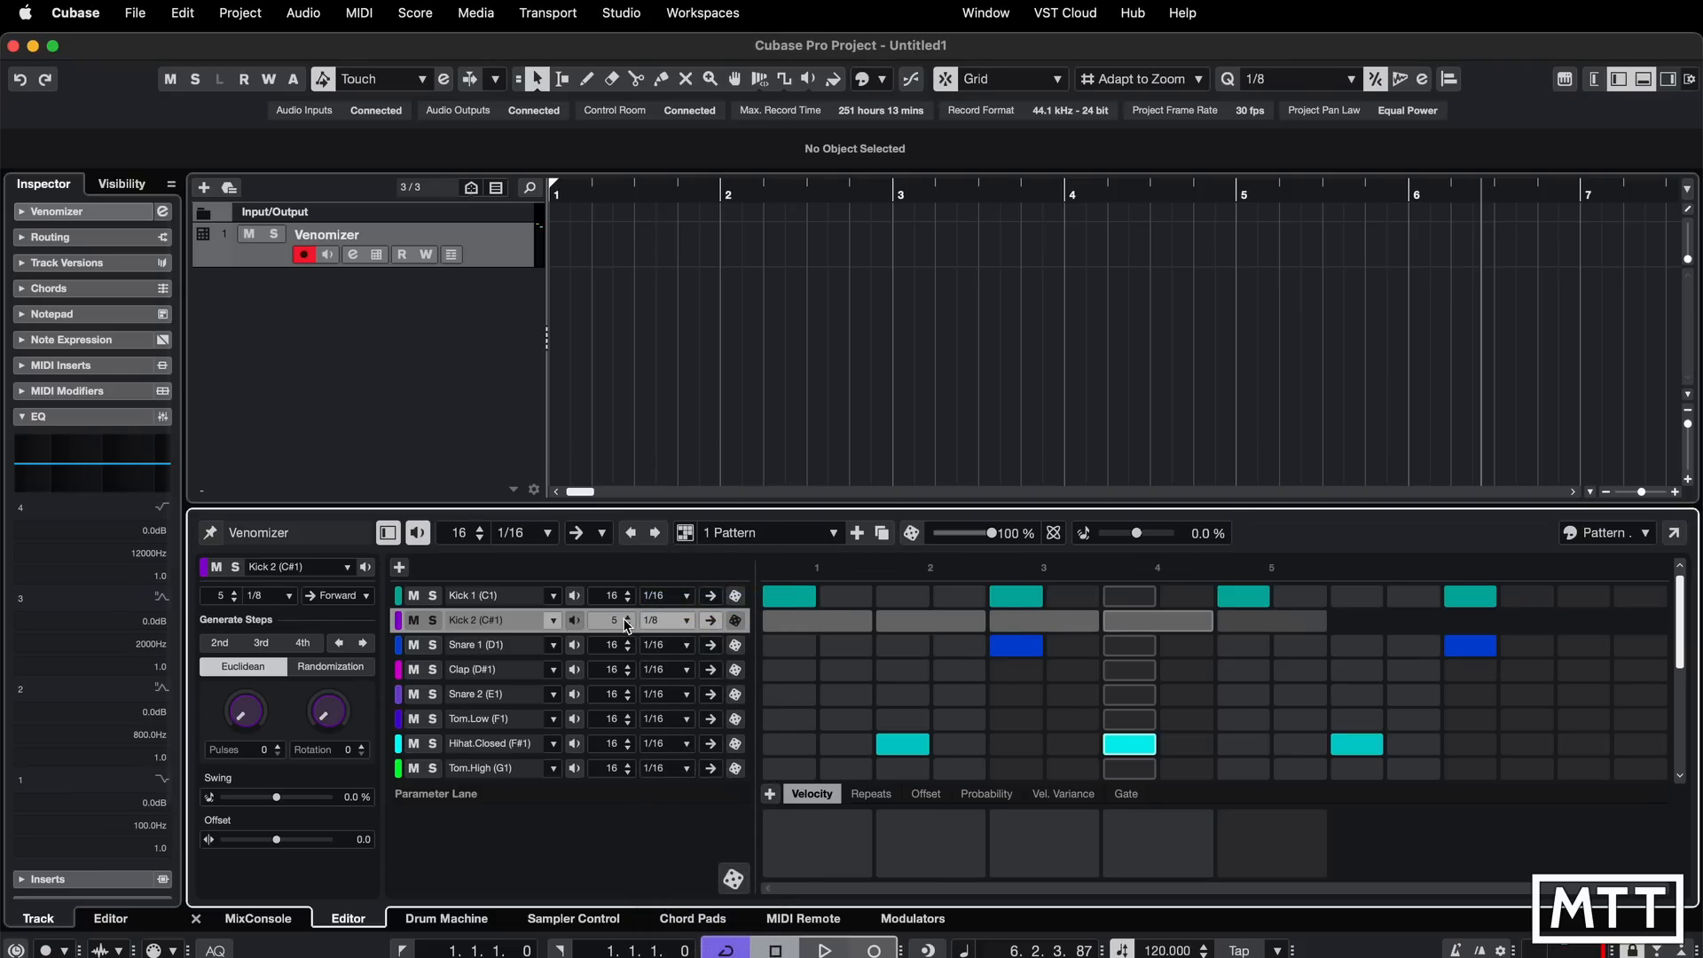
click(627, 617)
click(628, 617)
click(628, 617)
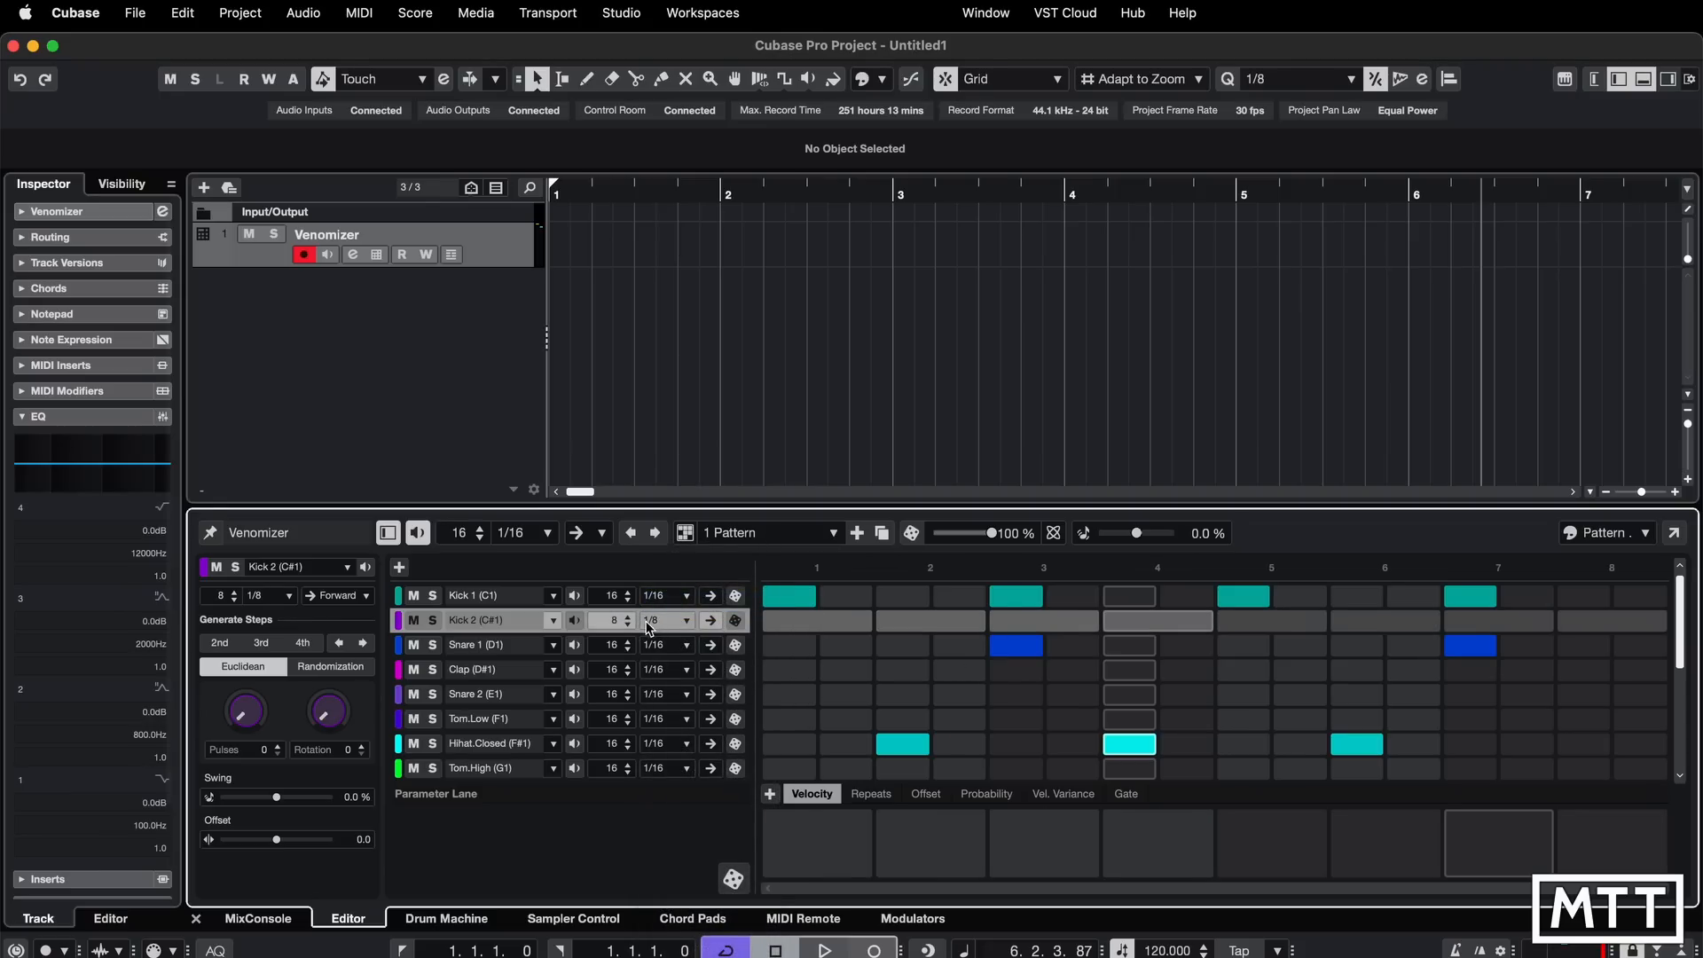
- Try step resolutions of 1/32 and 1/2 on the Kick 2 lane, and restore it to 1/8
click(657, 622)
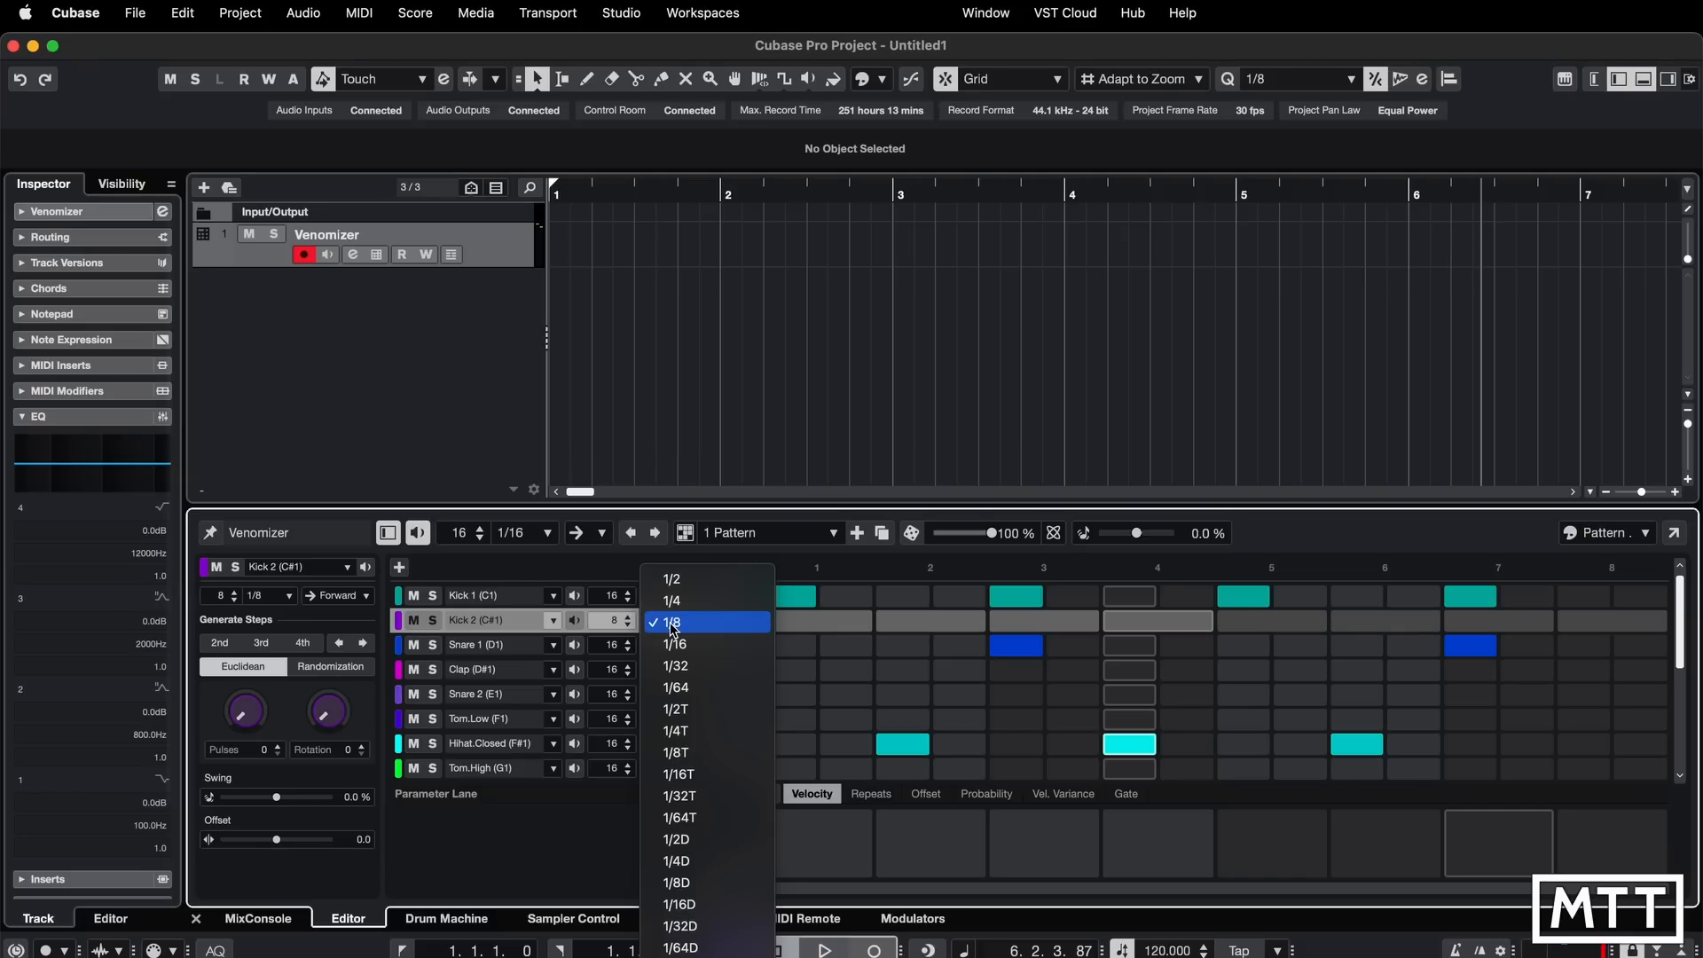
click(679, 667)
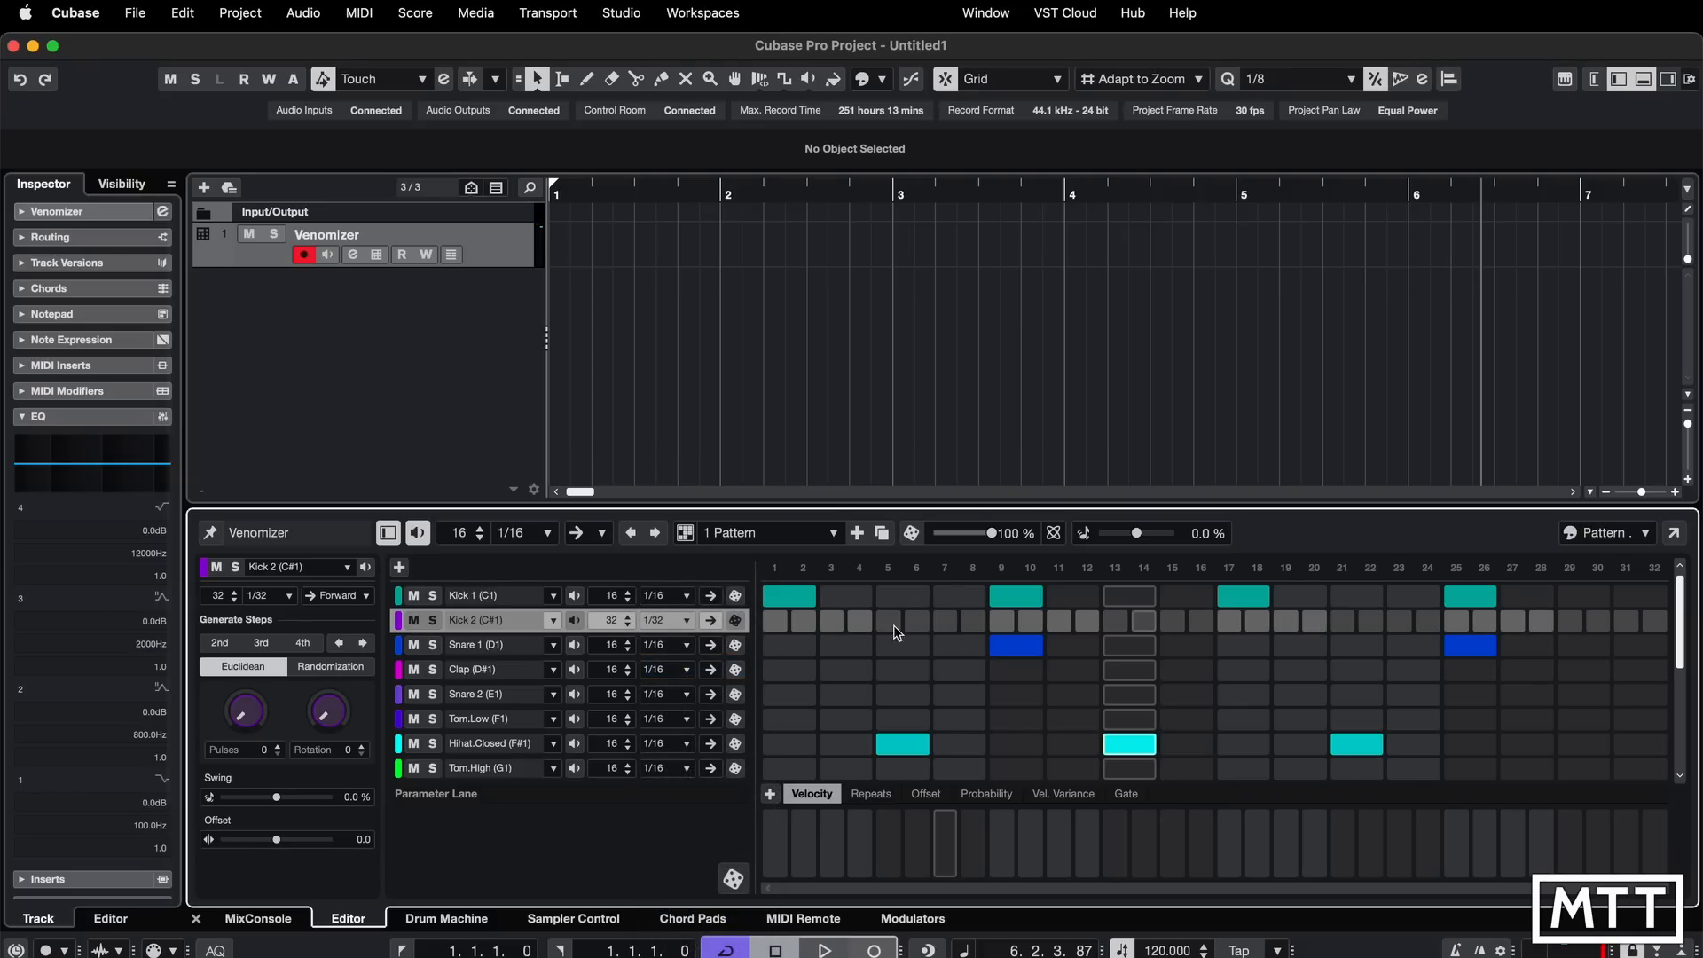
click(692, 625)
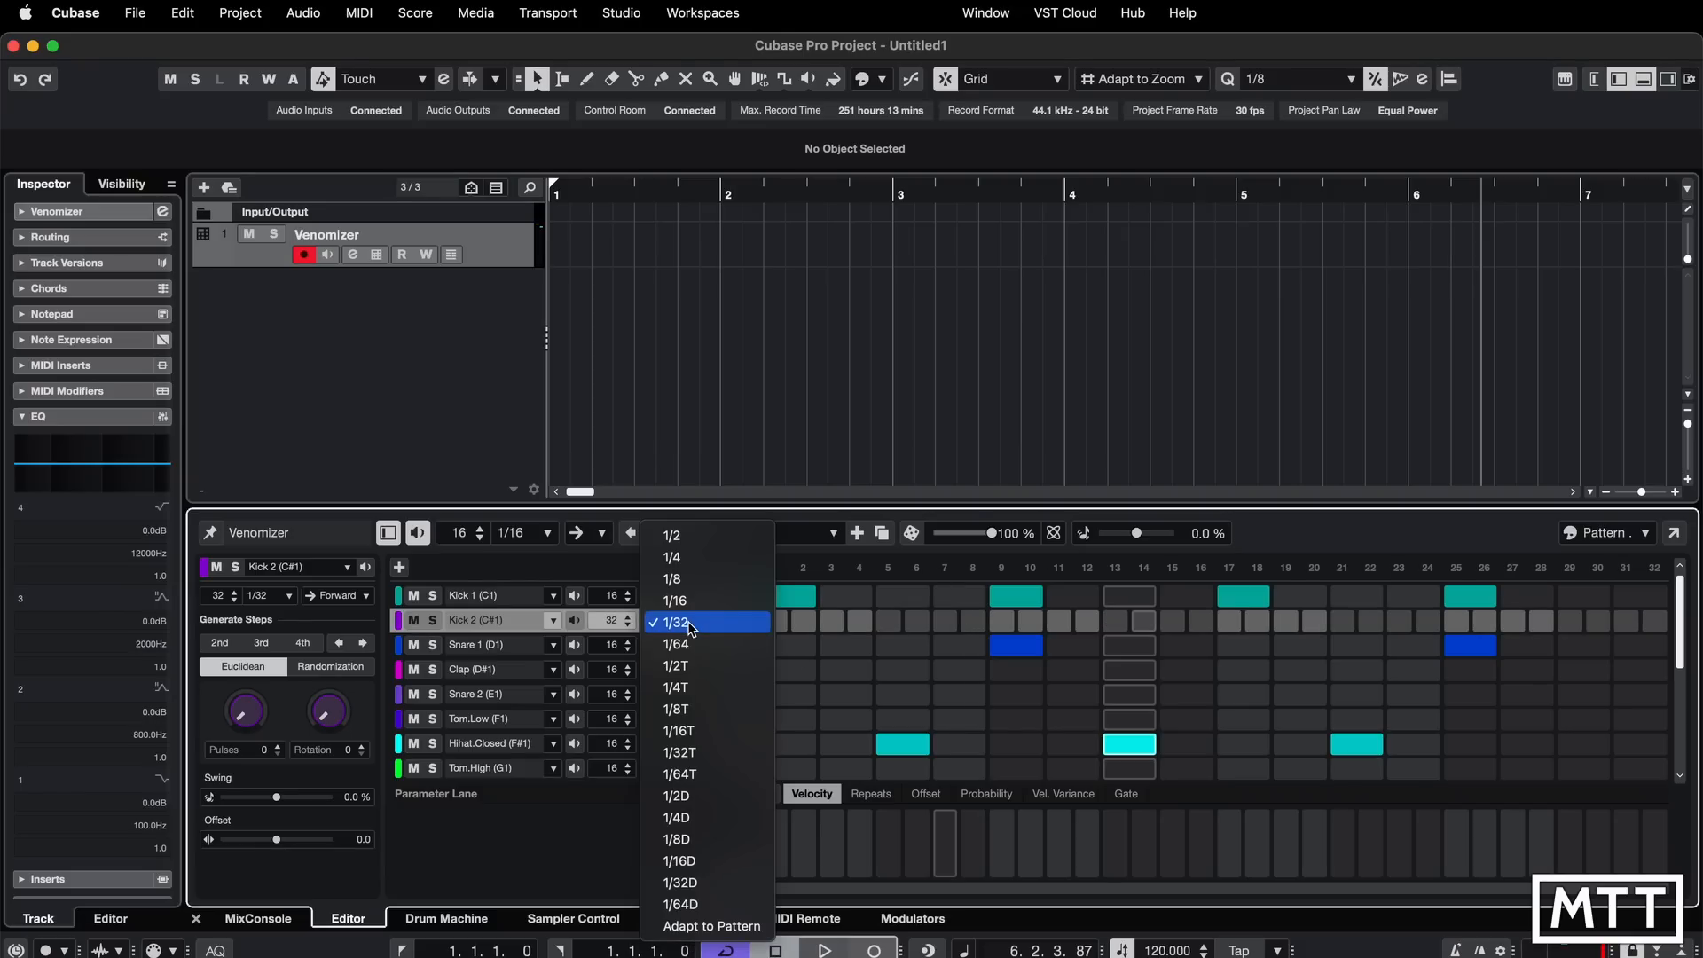
click(679, 535)
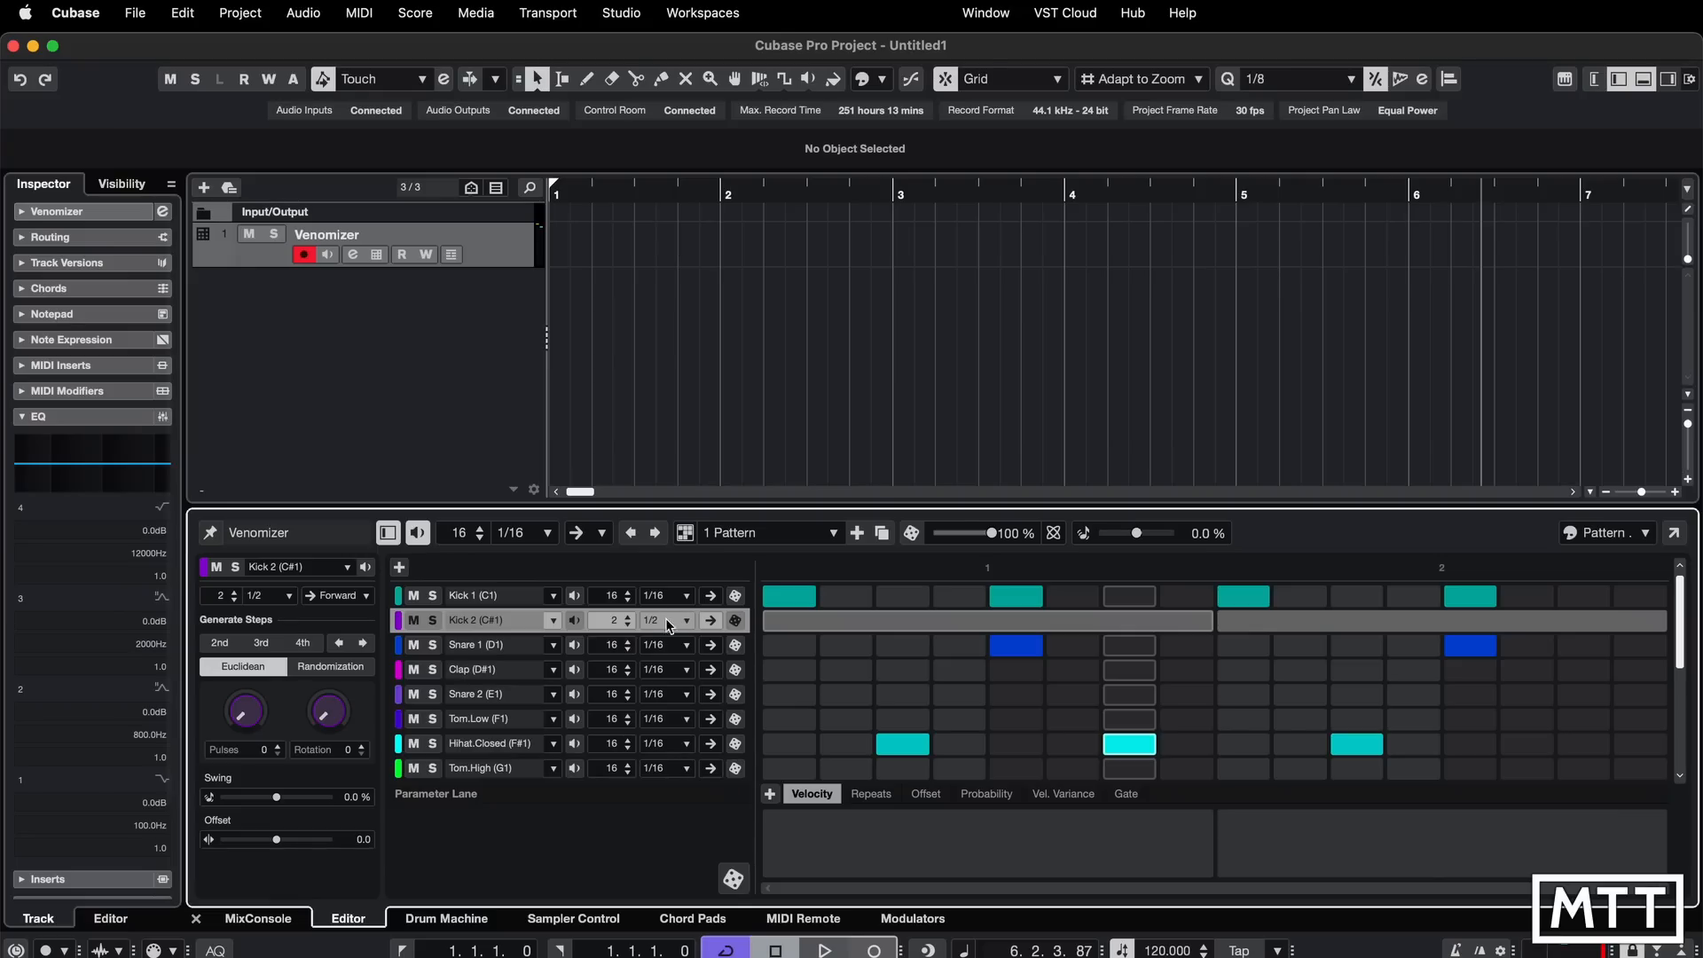
click(669, 625)
click(686, 667)
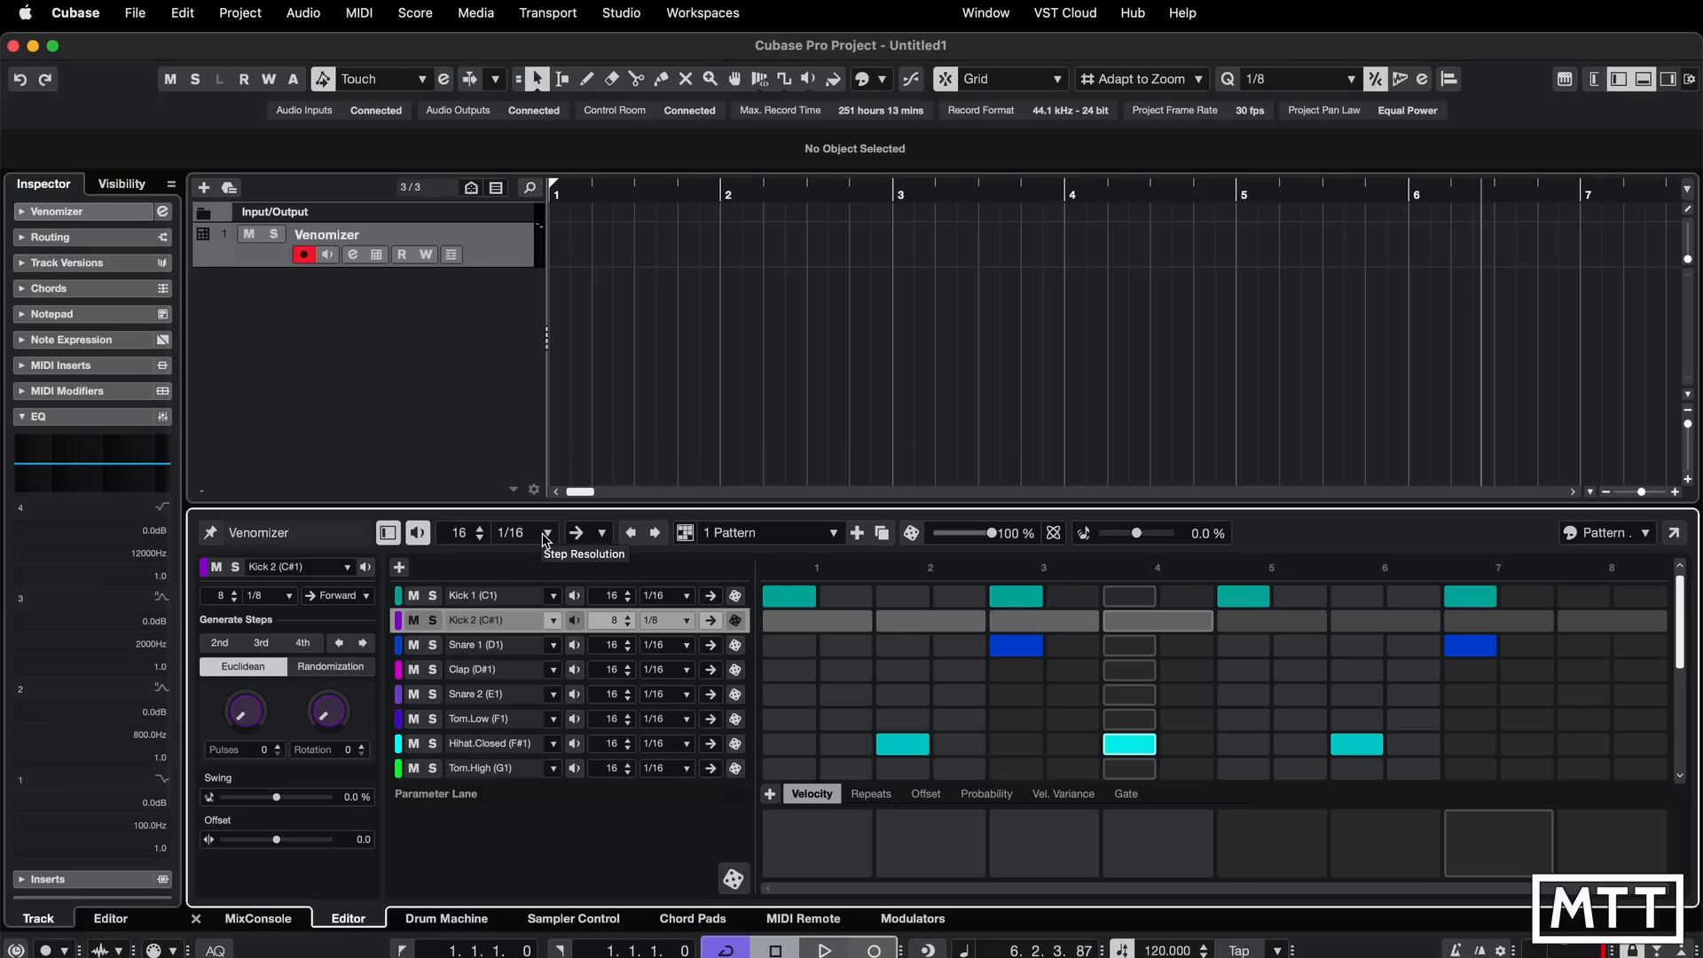
click(678, 625)
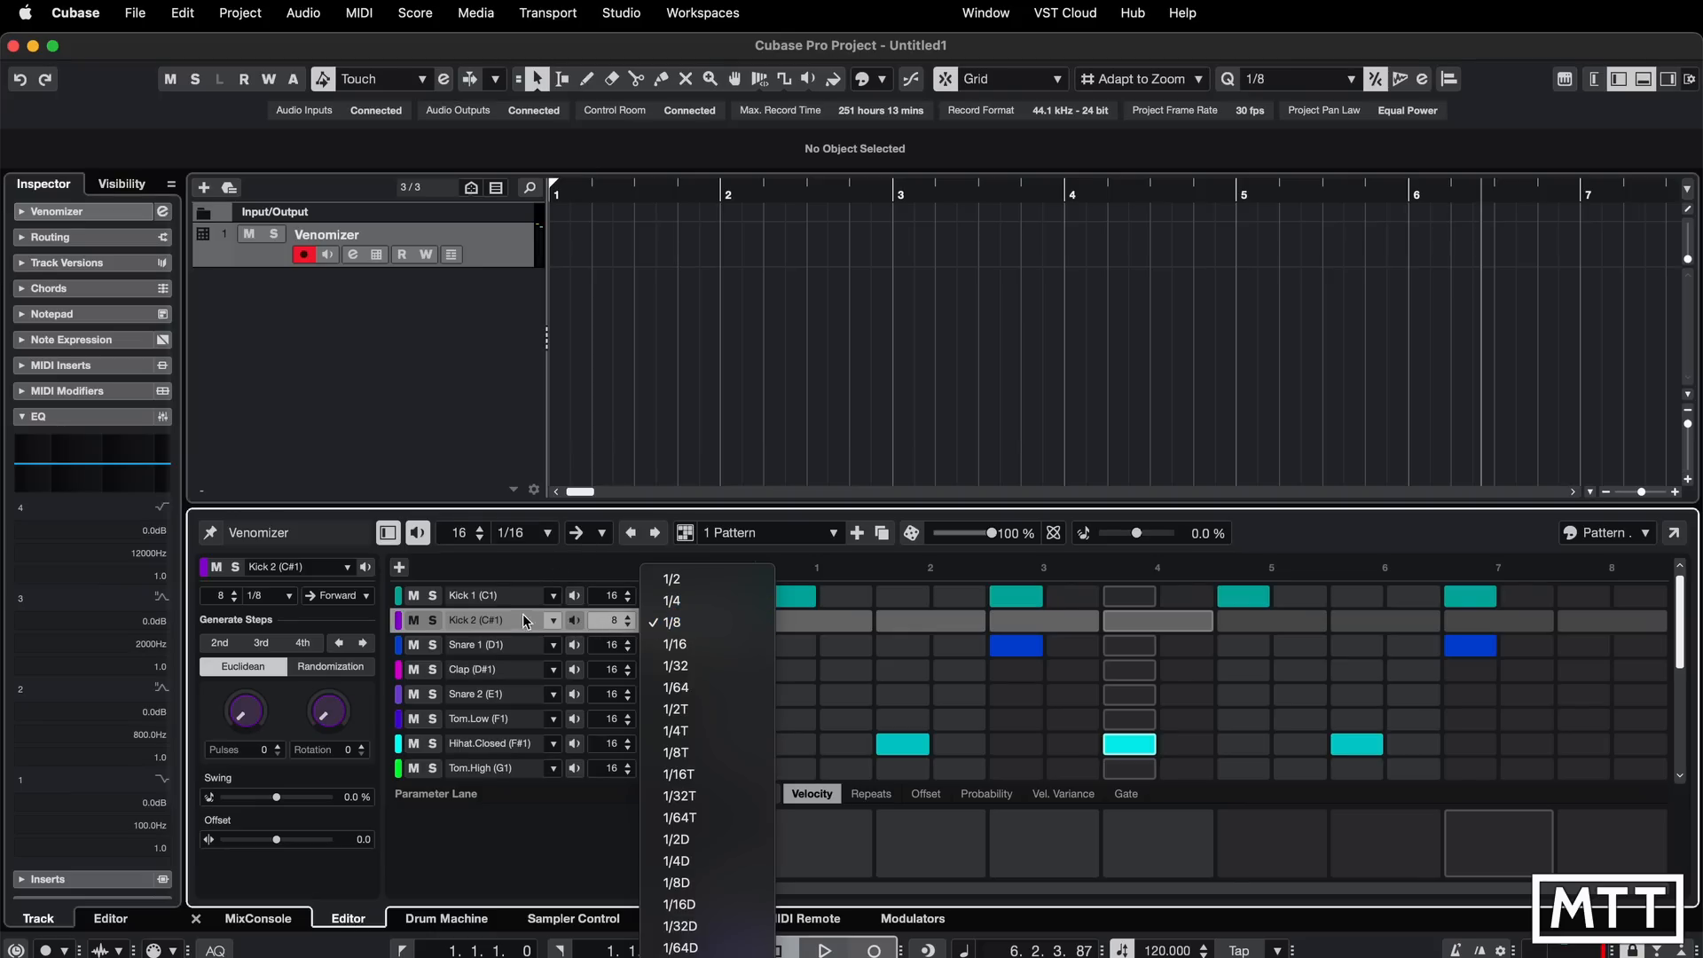
click(698, 624)
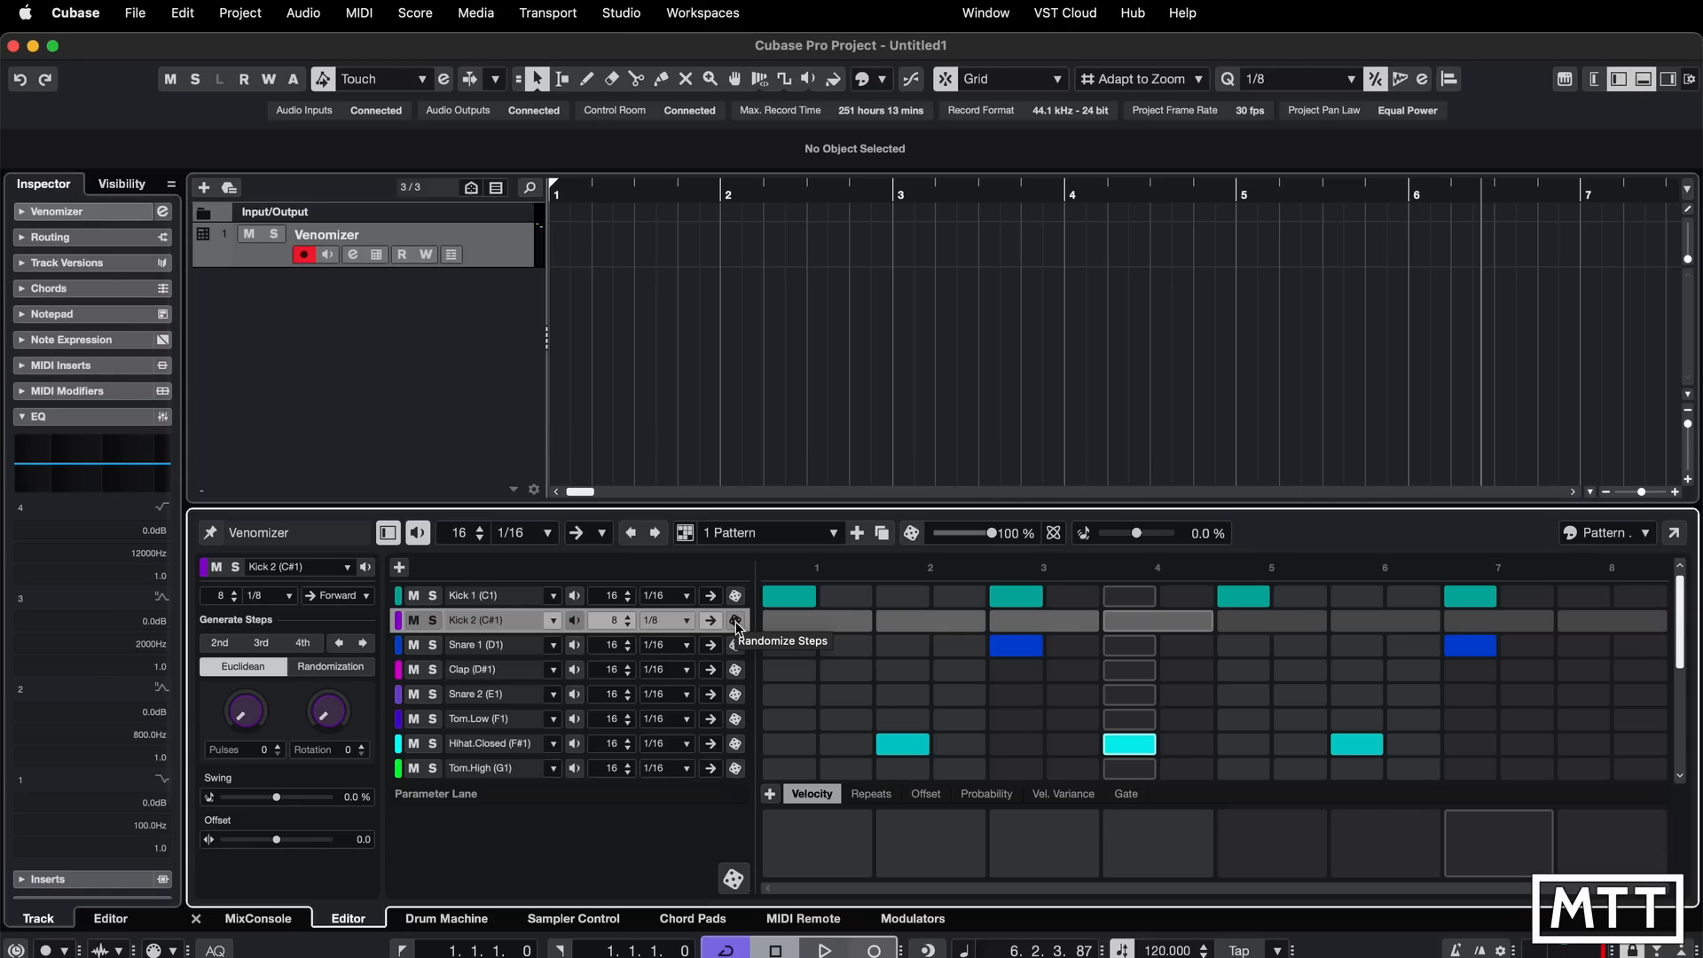
- Randomize the steps of the Kick 2 lane twice, auditioning the pattern in between
click(735, 621)
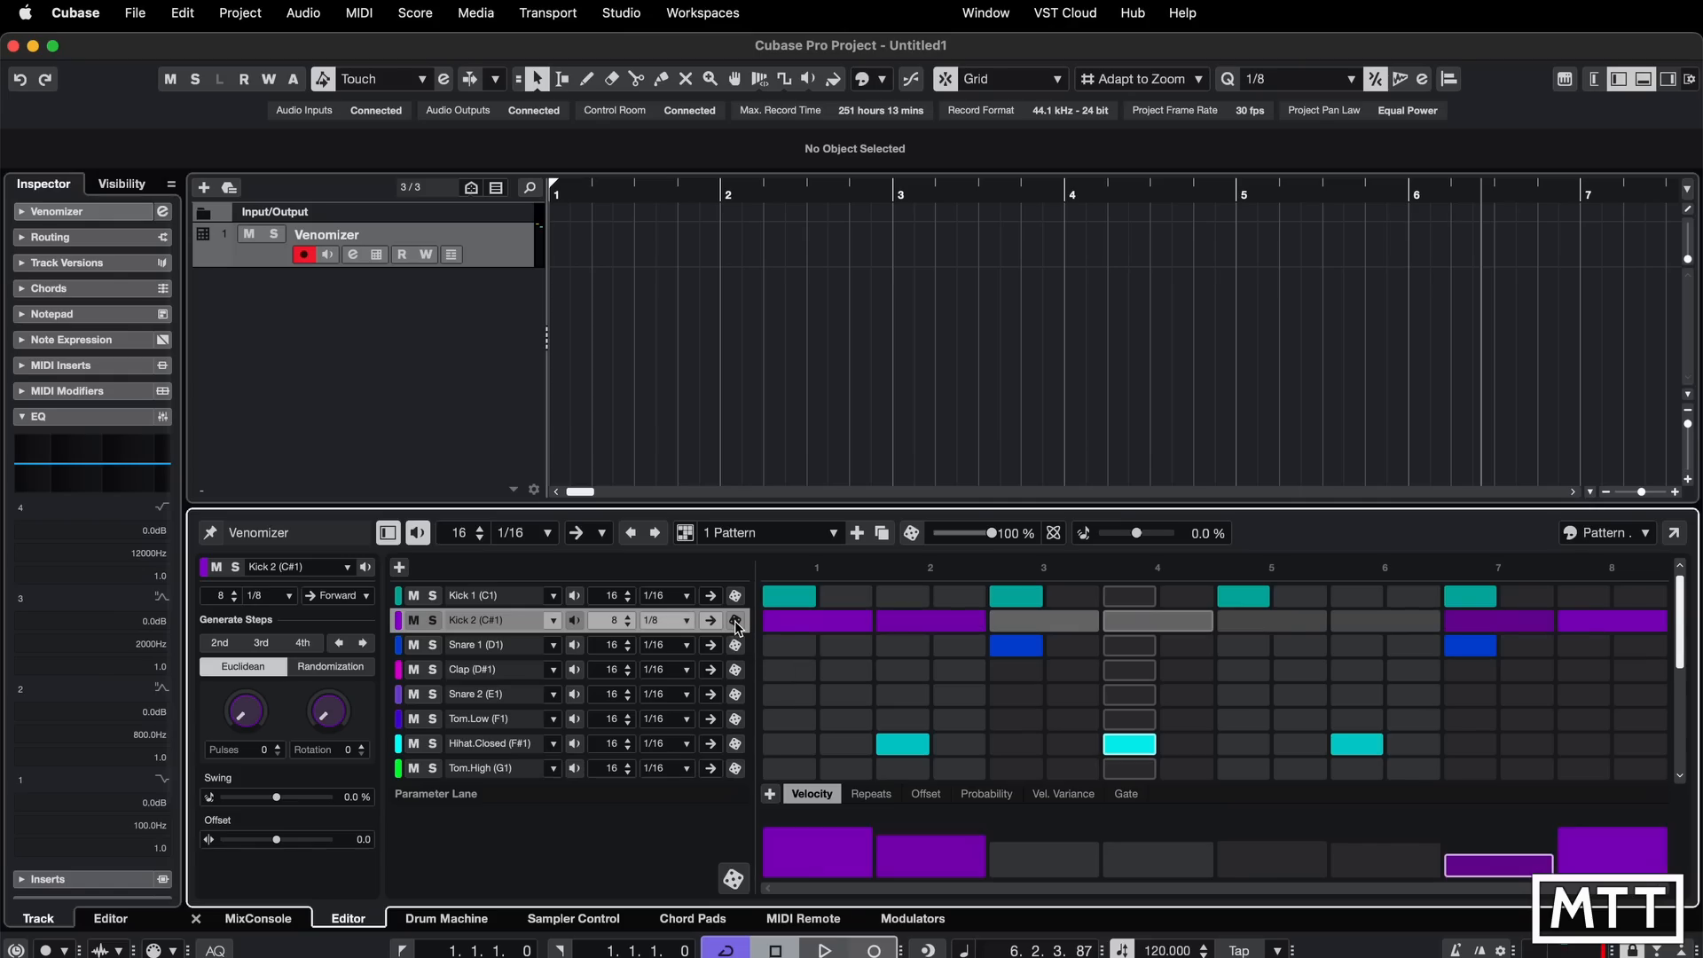
key(space)
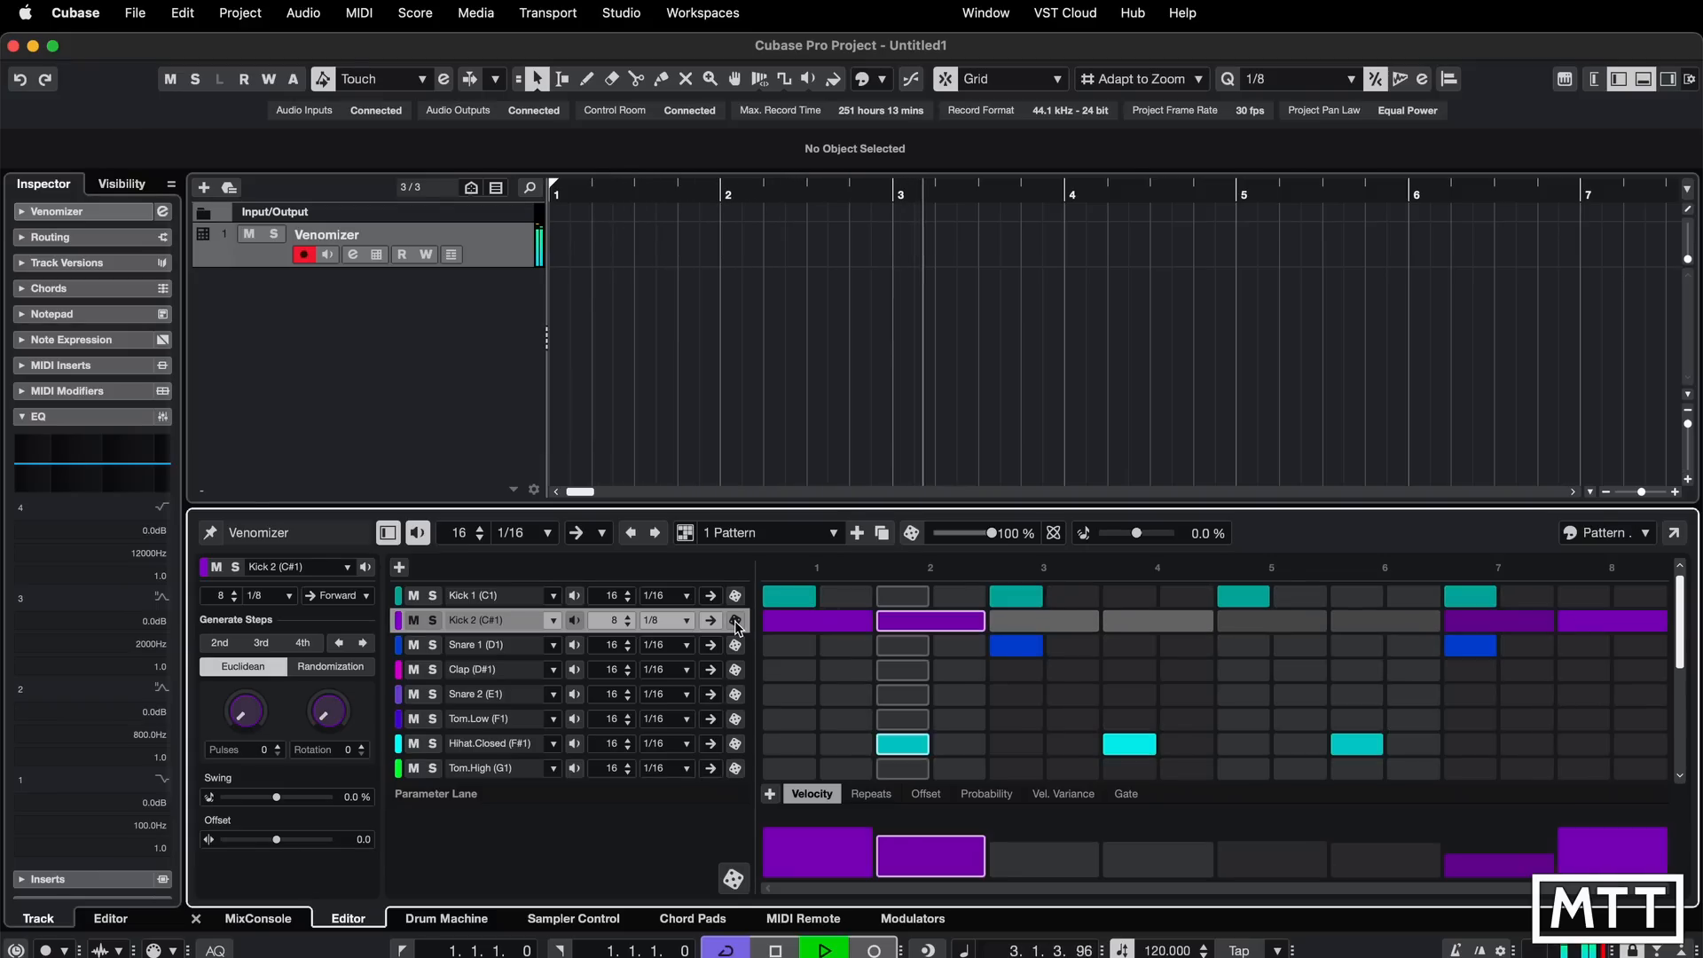
click(737, 622)
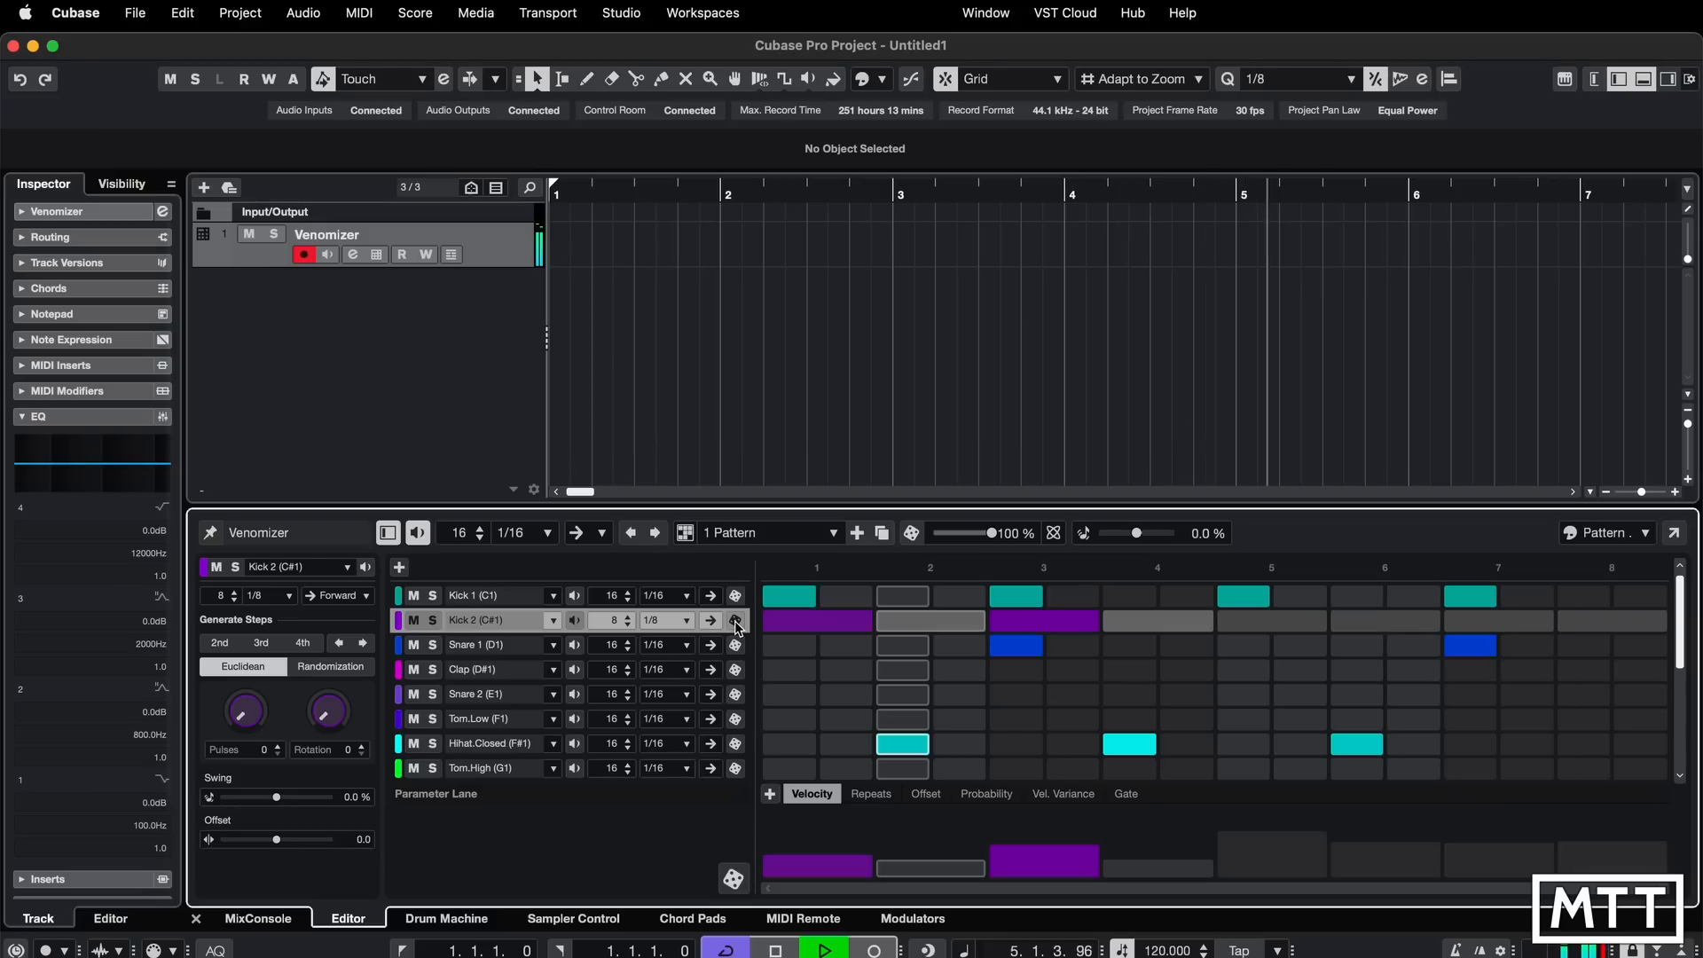
key(space)
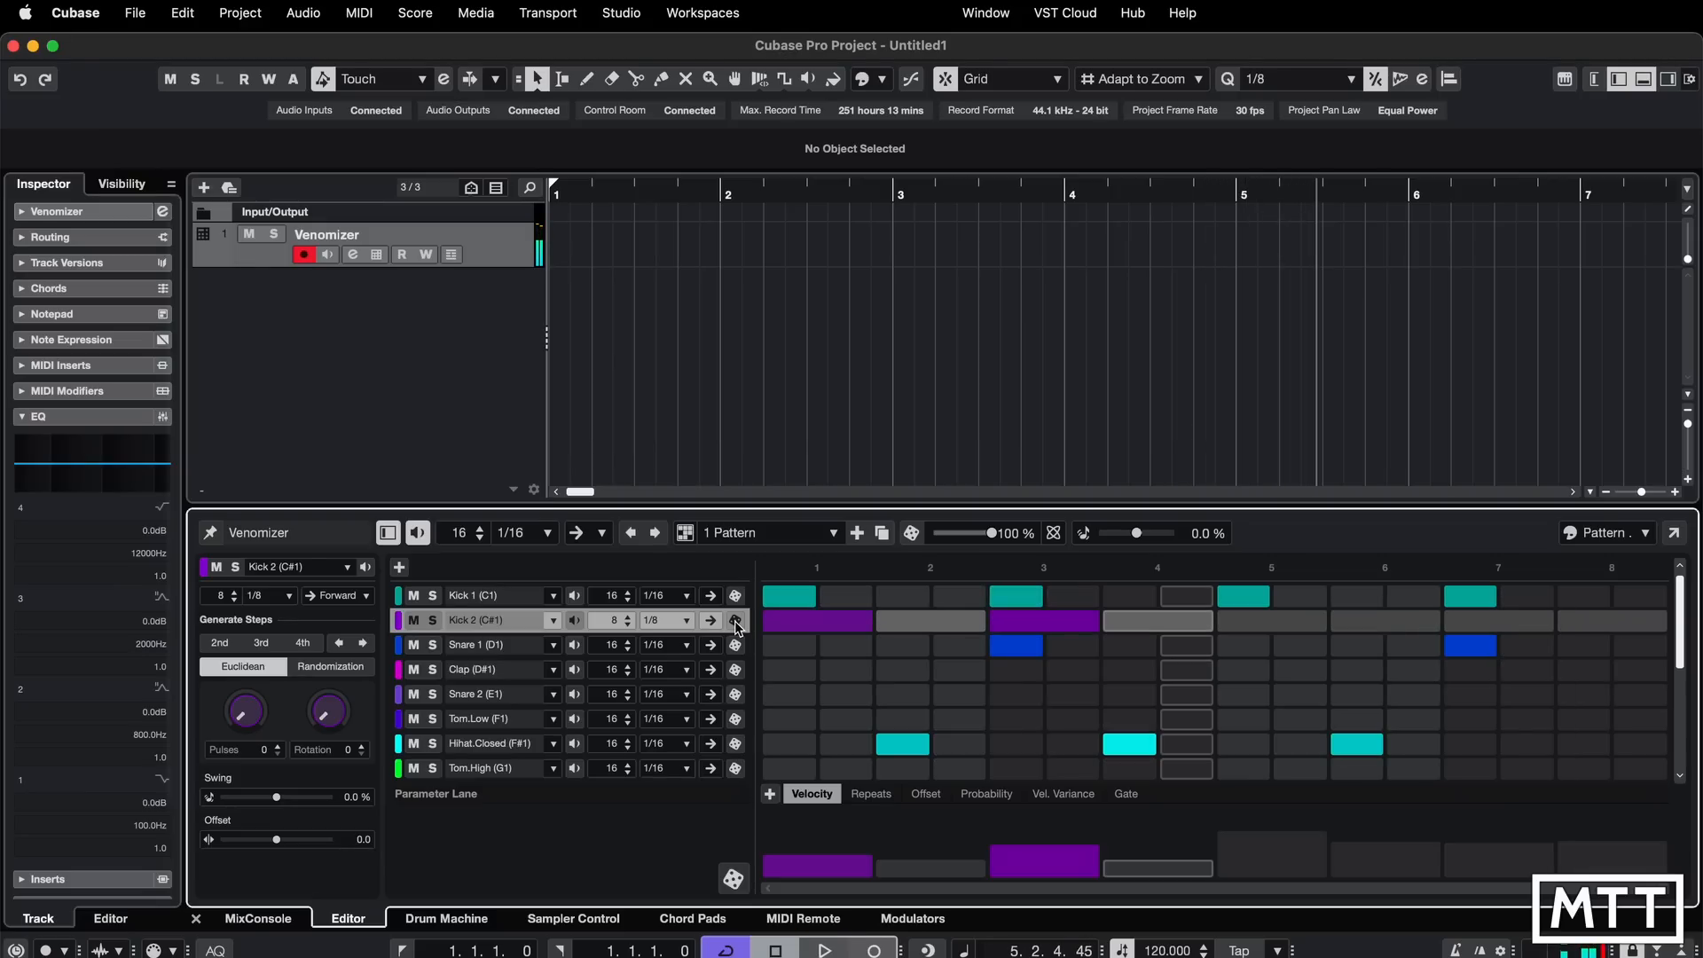
- Return from the drum machine to the pattern editor and generate Kick 2 hits on every 2nd, 3rd, 4th and again every 2nd step
key(shift+Delete)
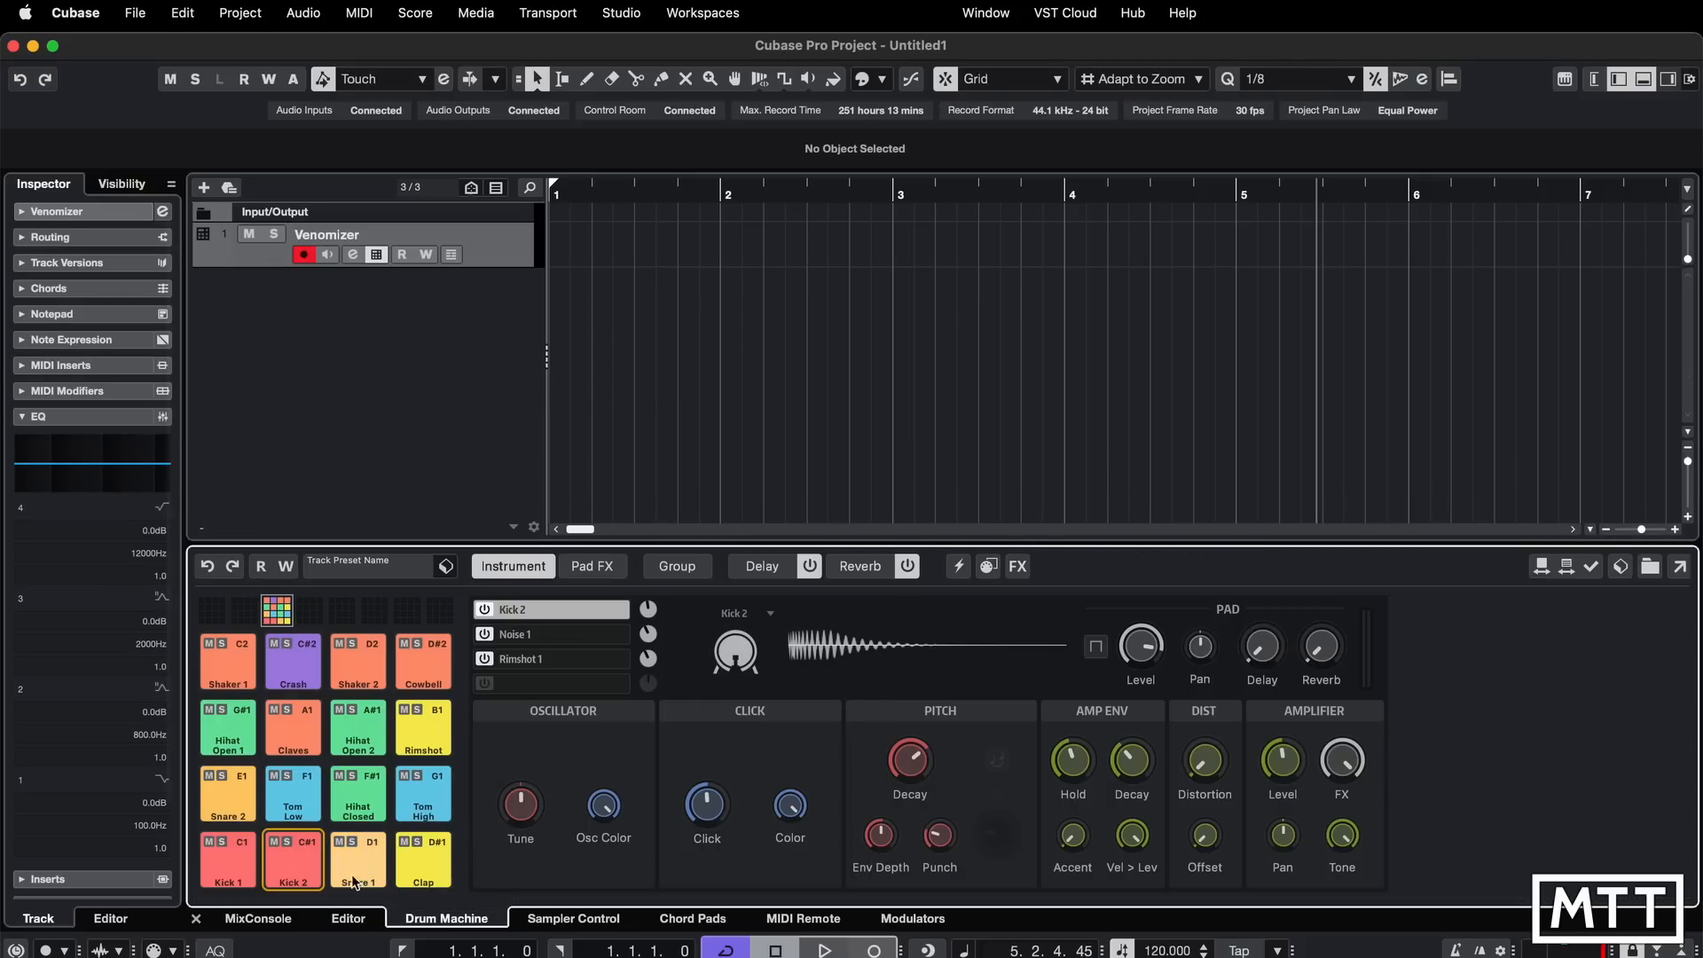
click(346, 921)
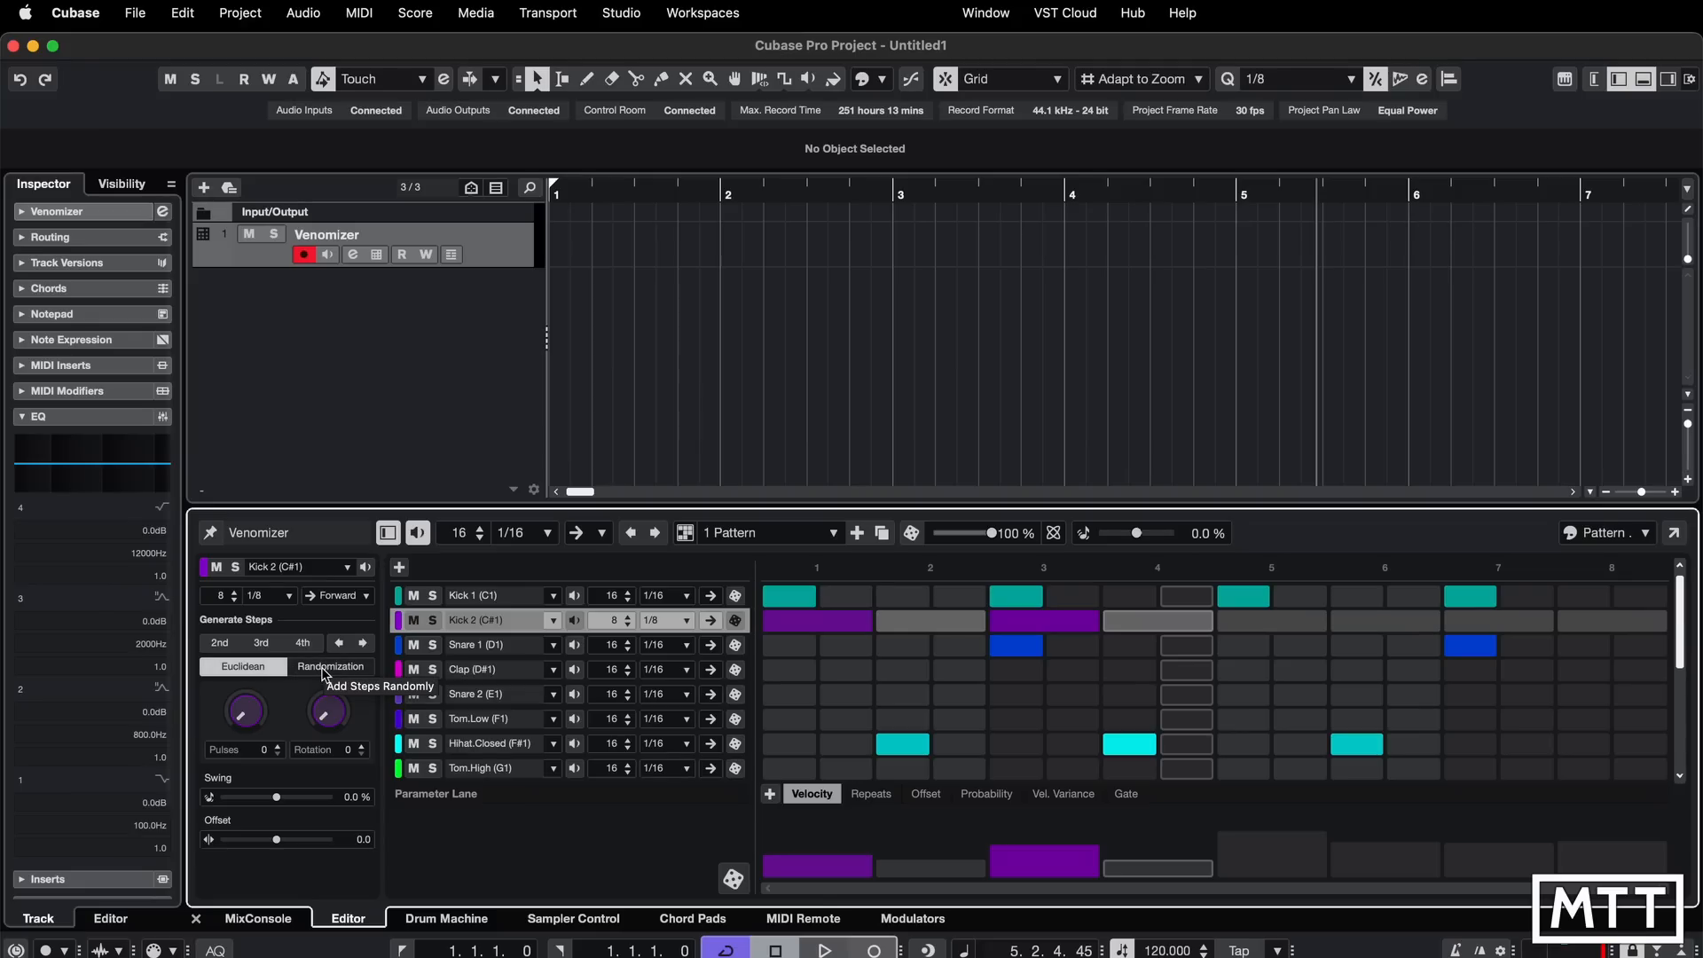
click(219, 645)
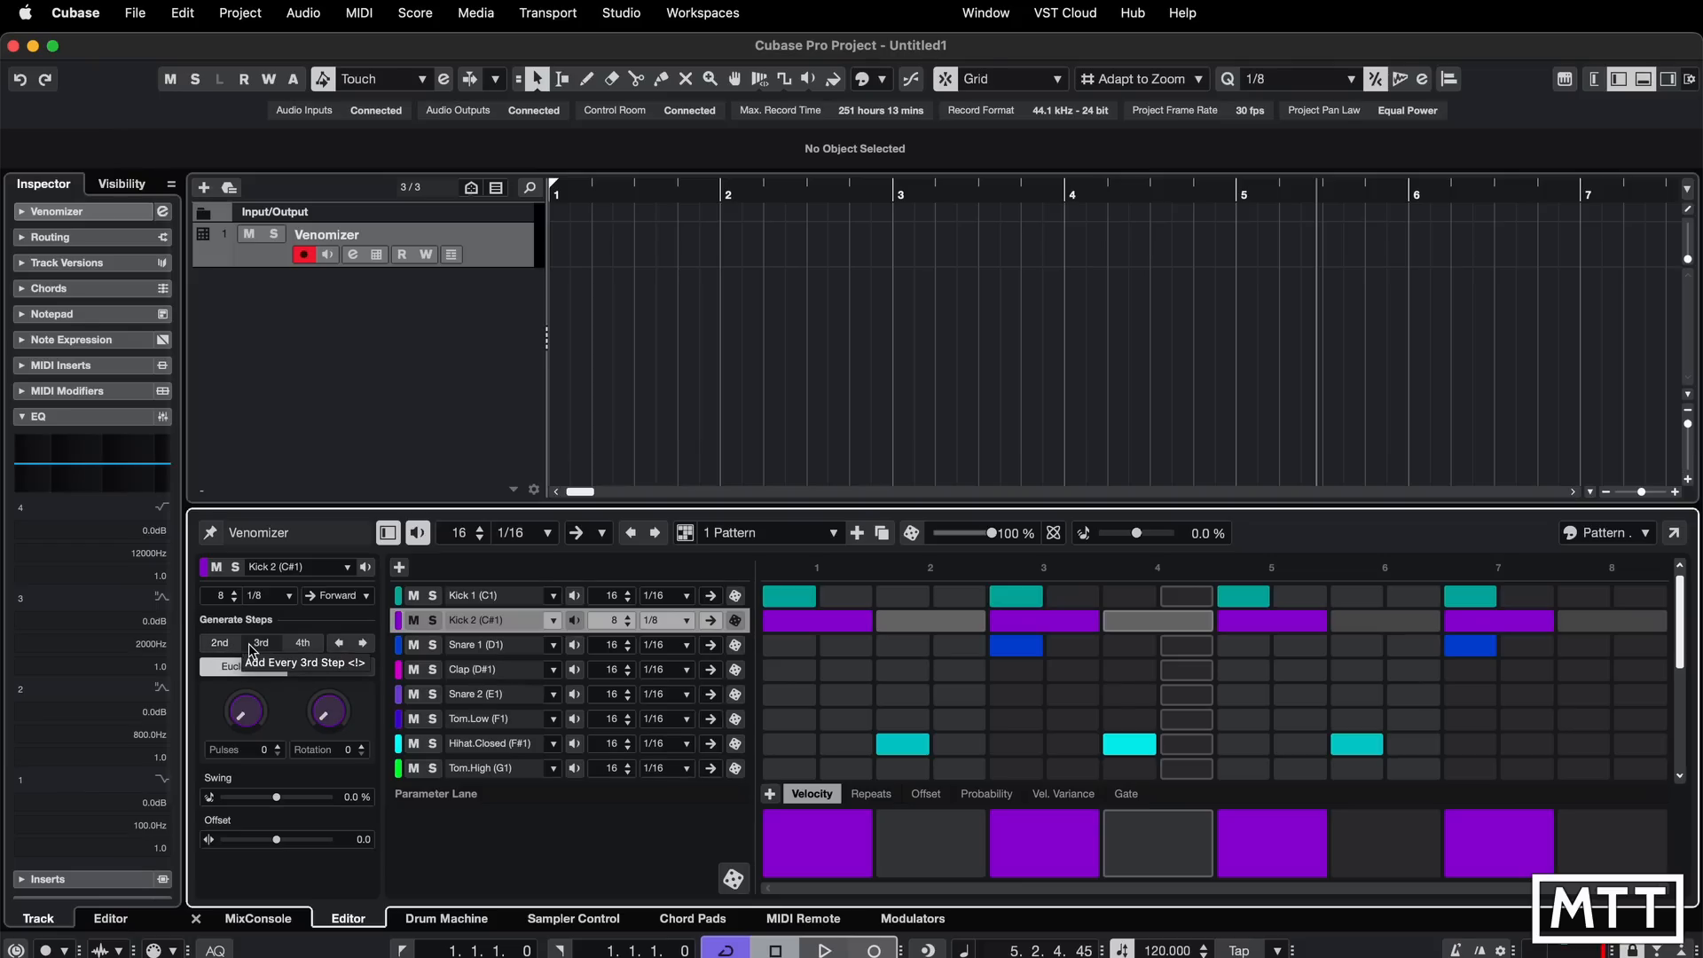
click(258, 647)
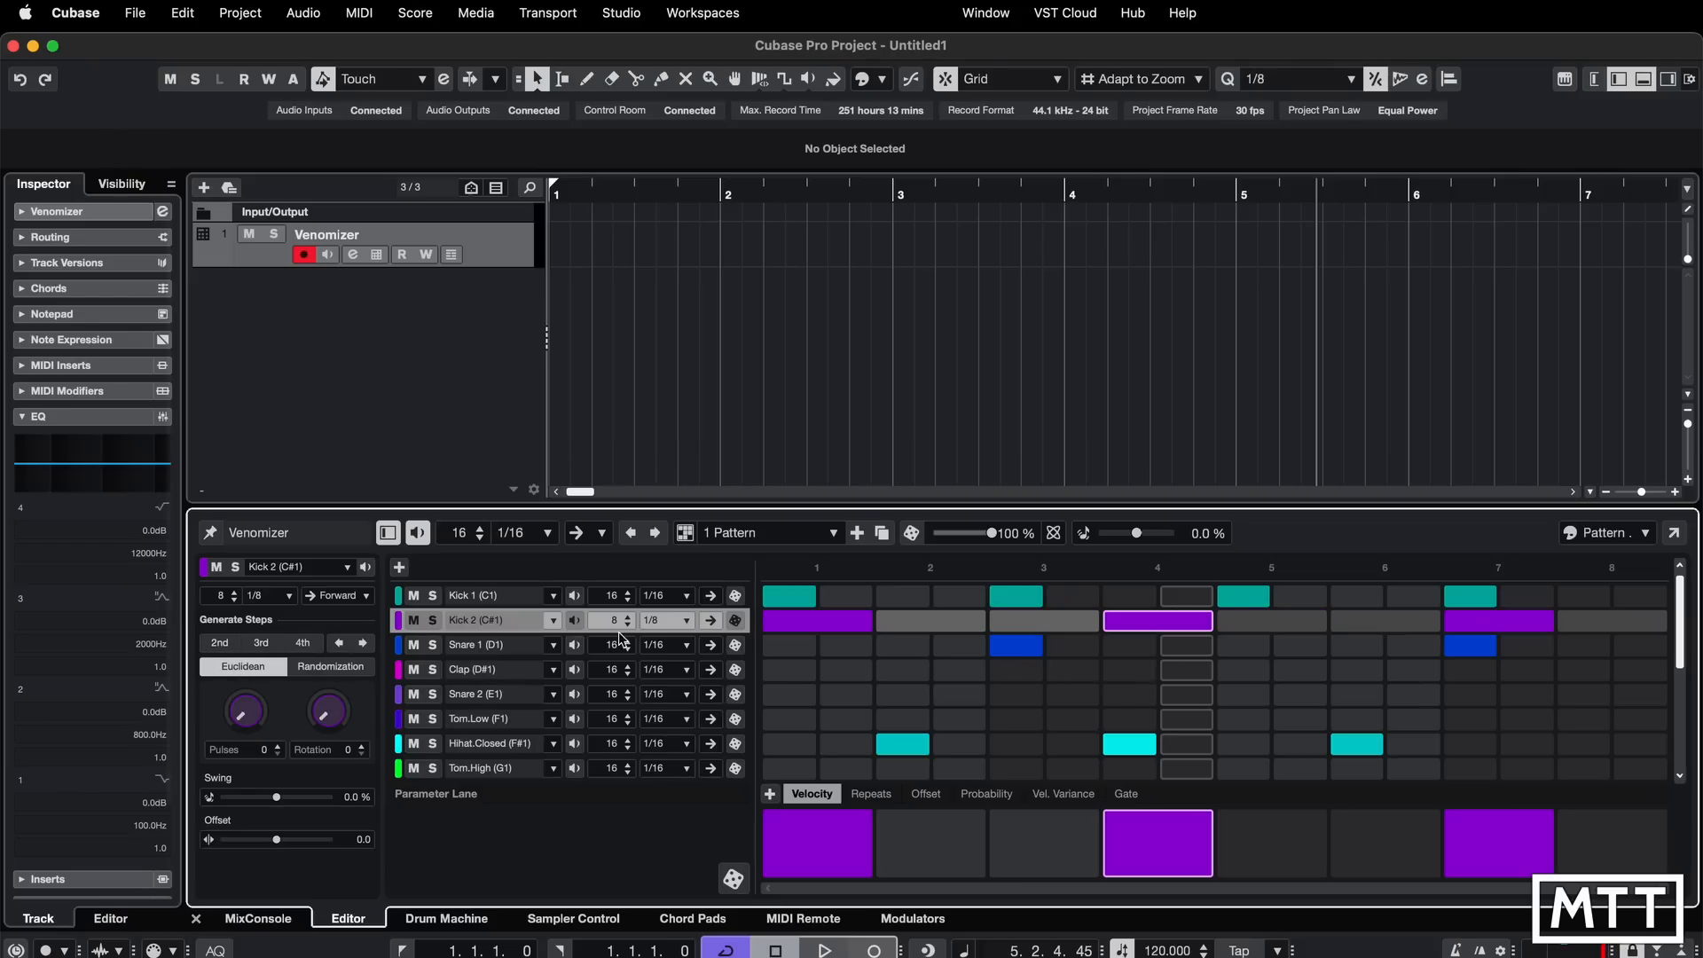
click(302, 643)
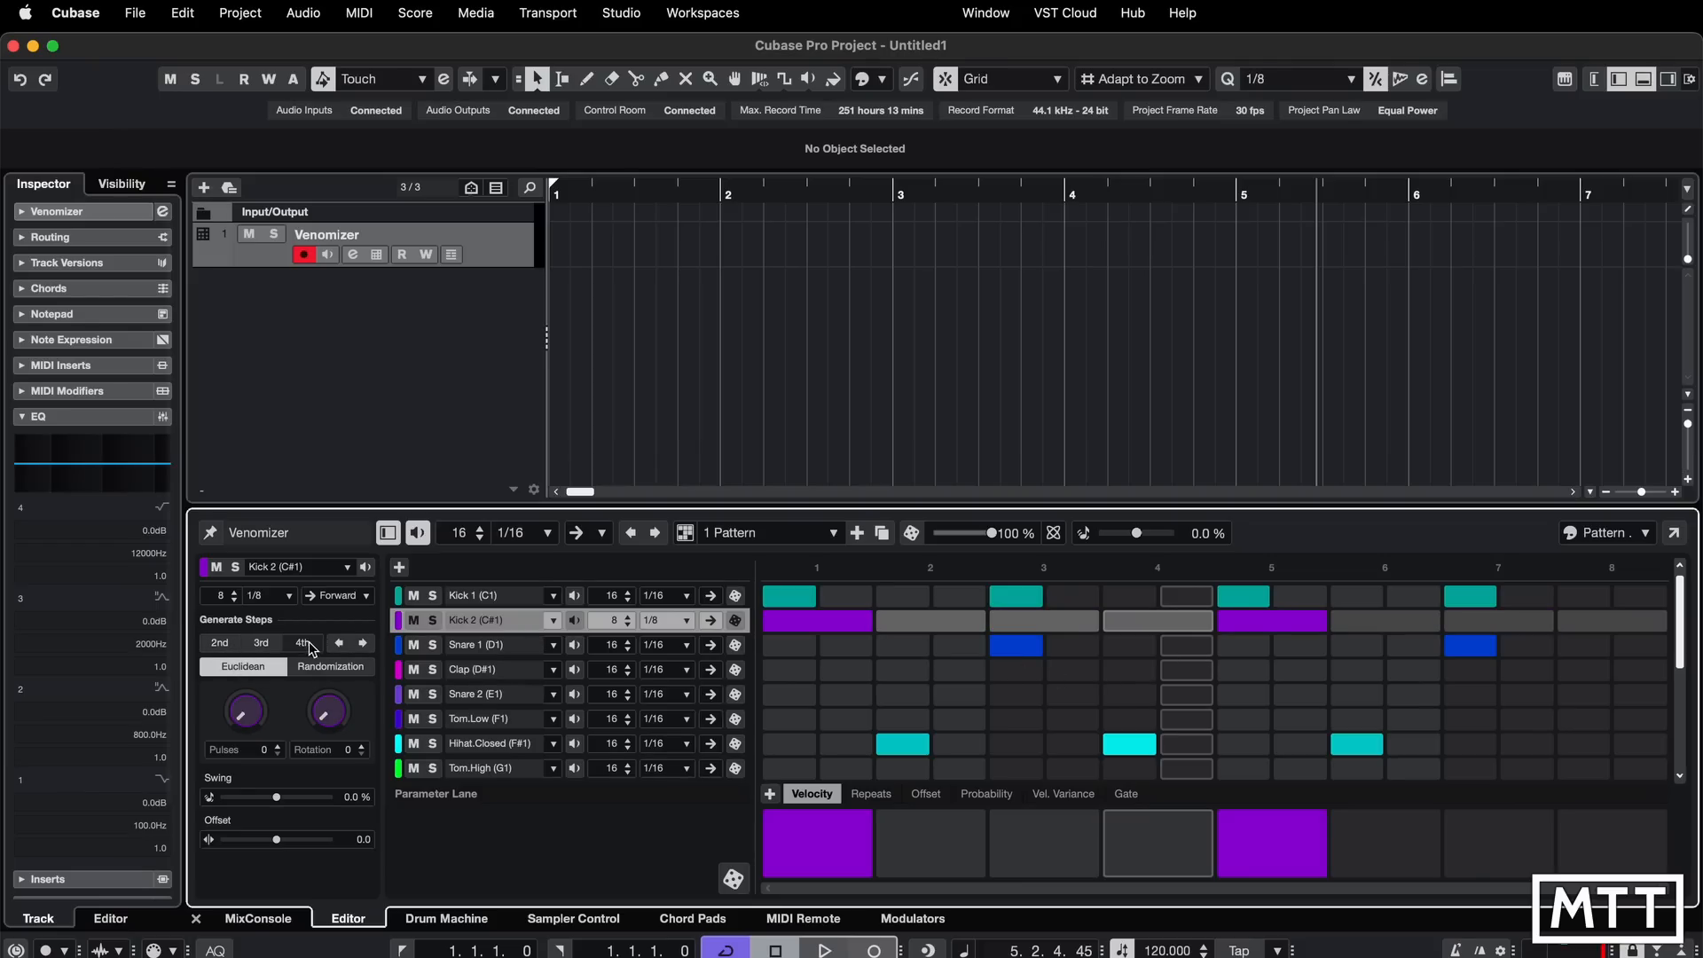
click(220, 644)
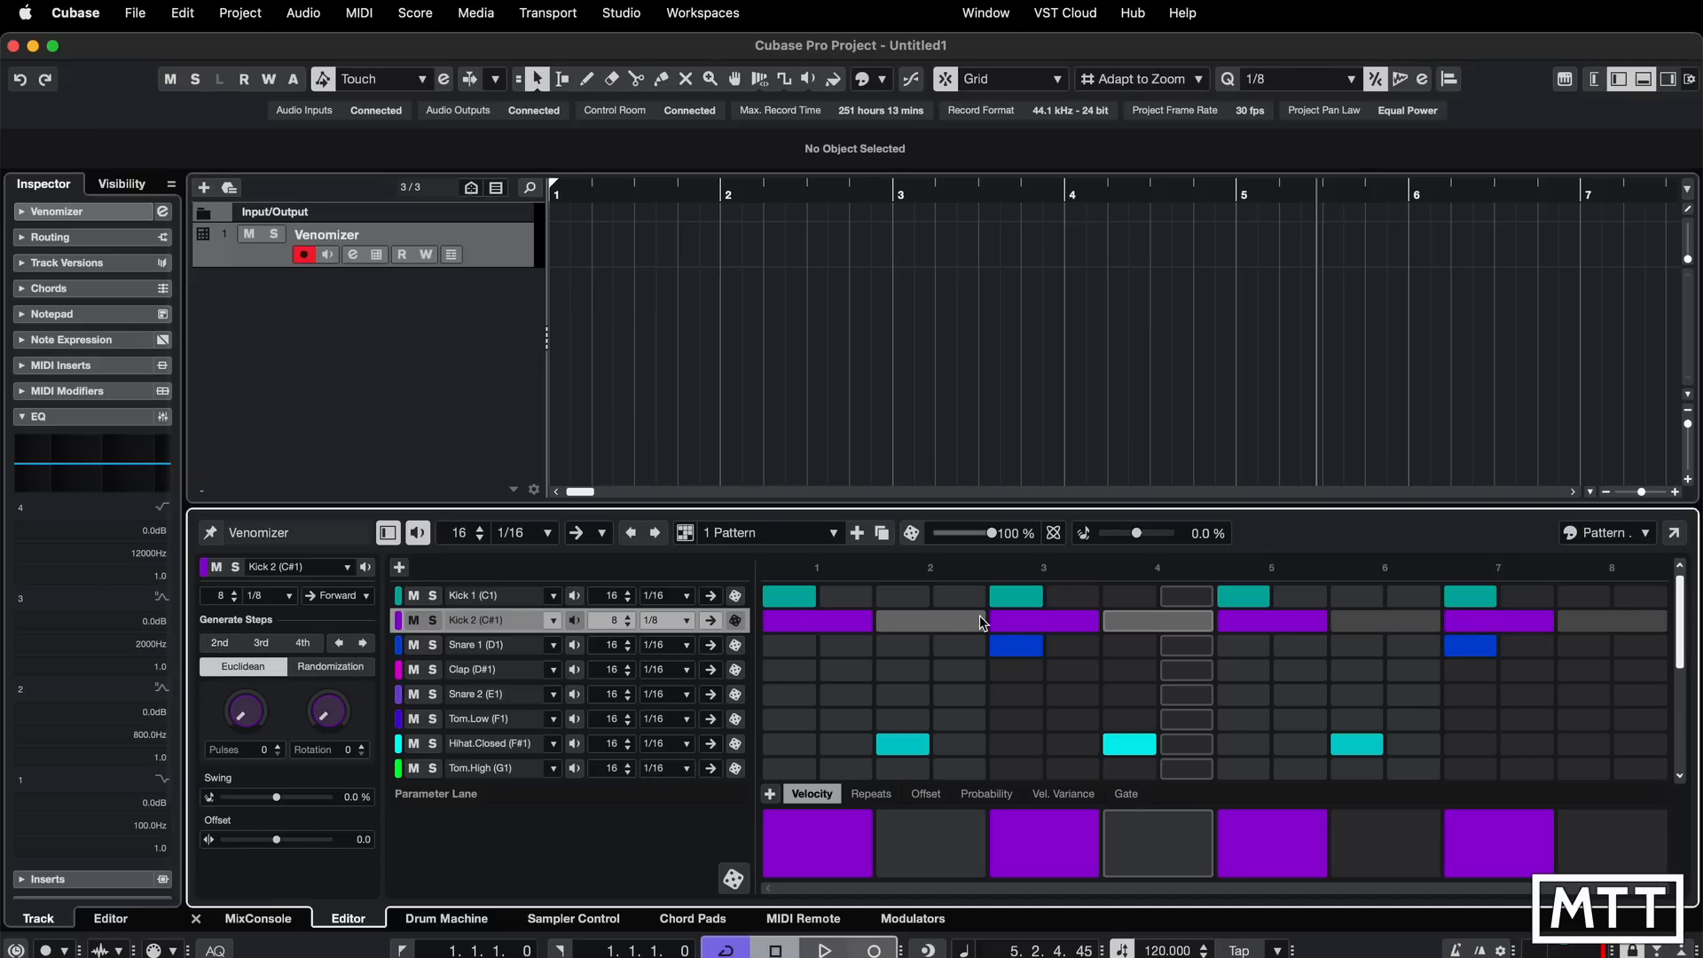
- Set the Kick 2 lane's step resolution to 1/32 and generate hits on every 2nd, every 3rd and finally every 4th step
click(687, 623)
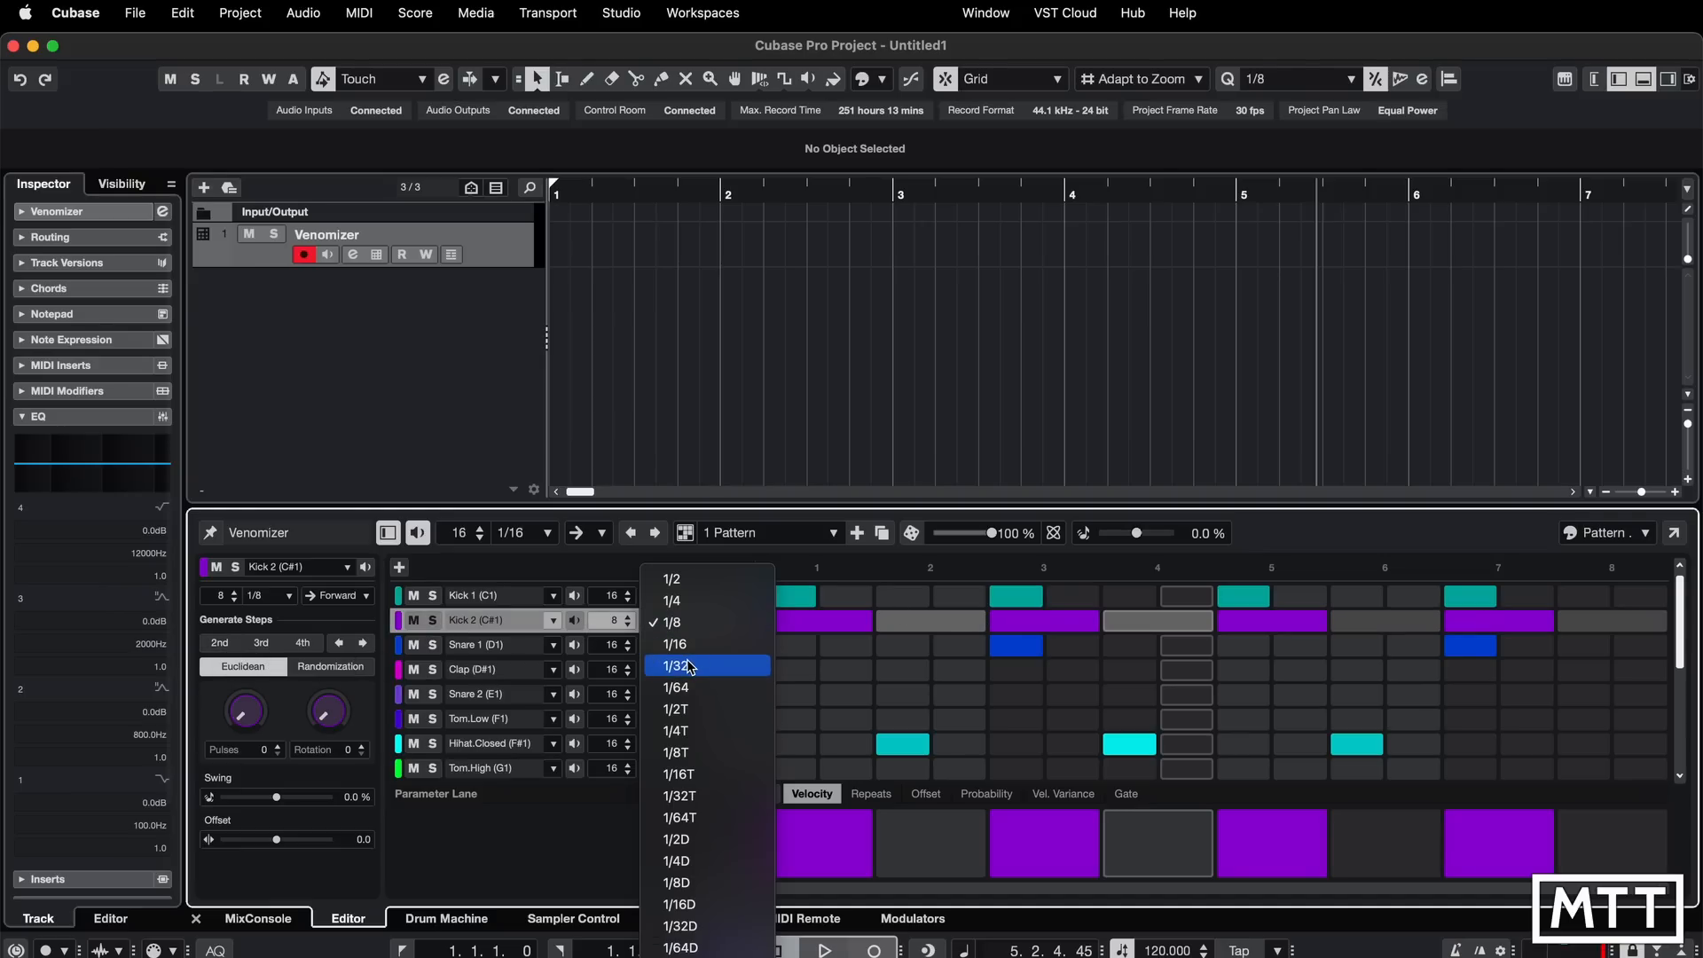
click(679, 665)
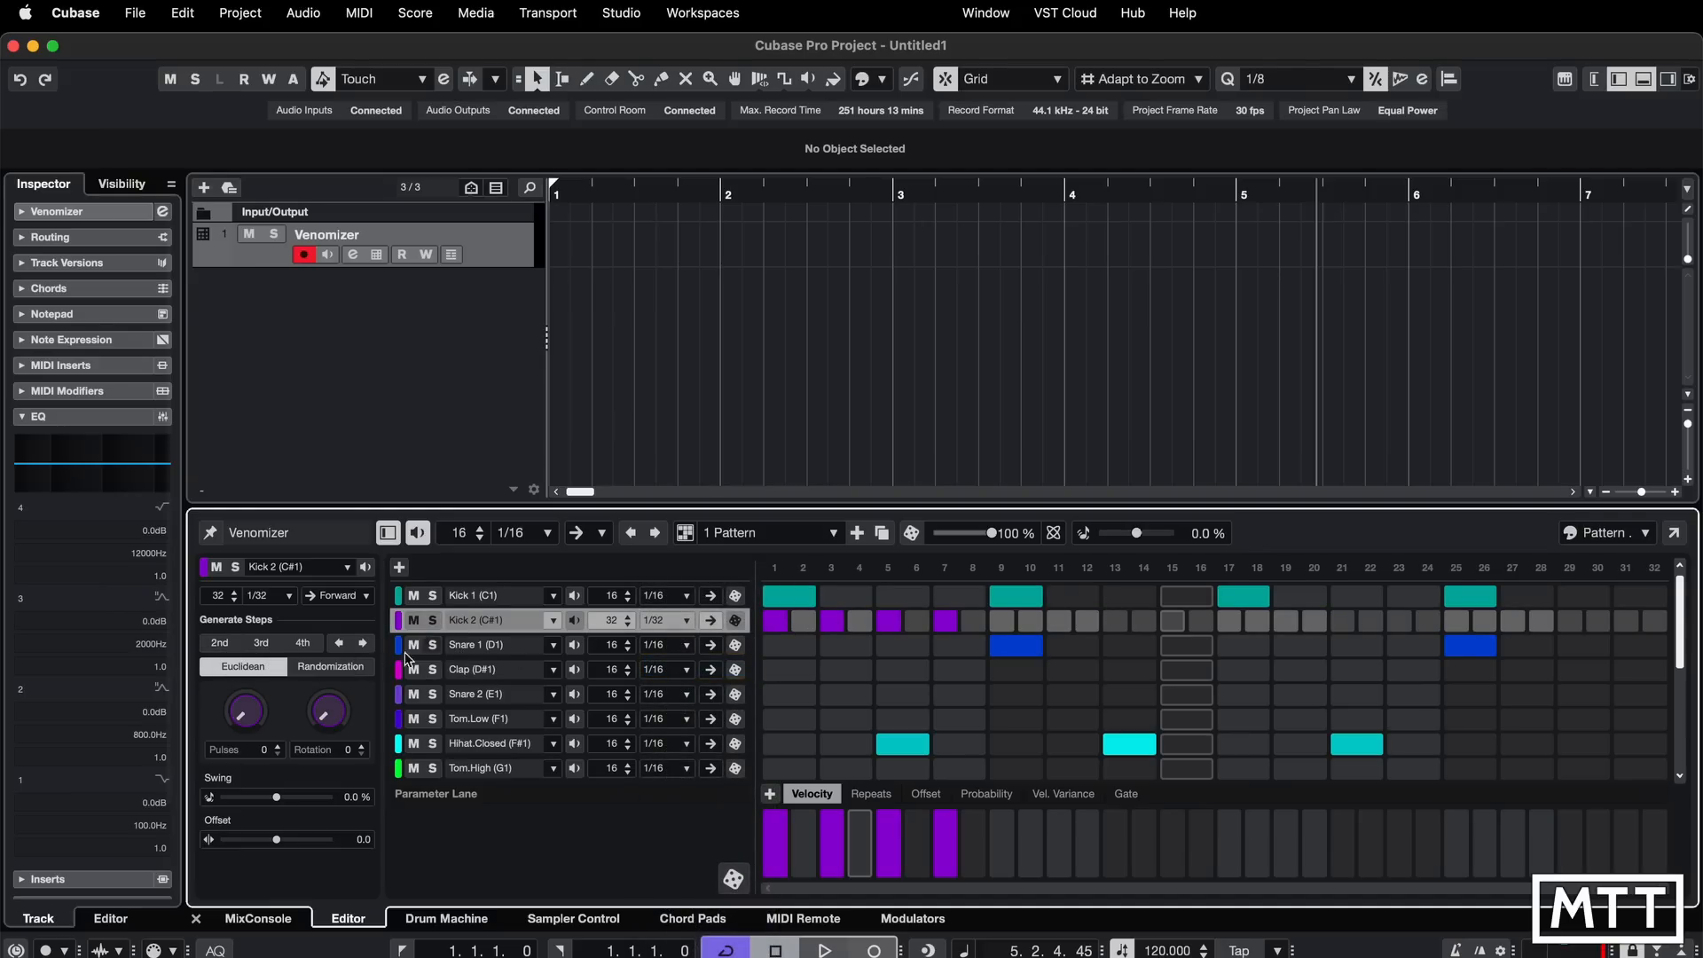
click(216, 647)
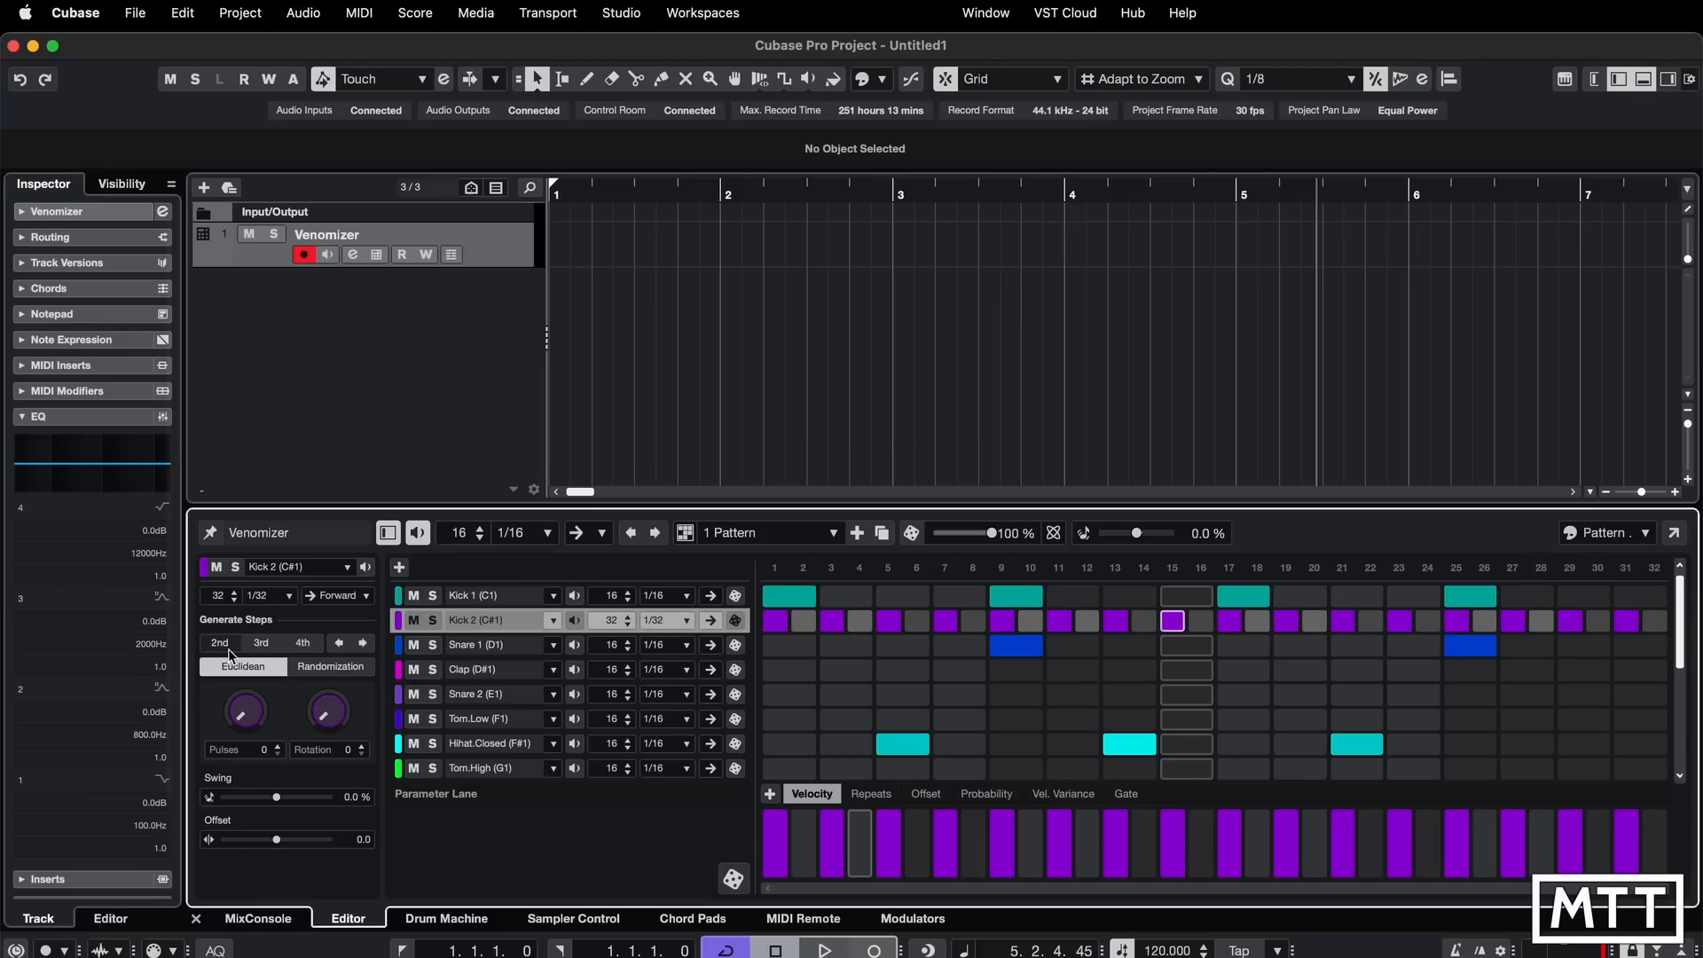
click(262, 645)
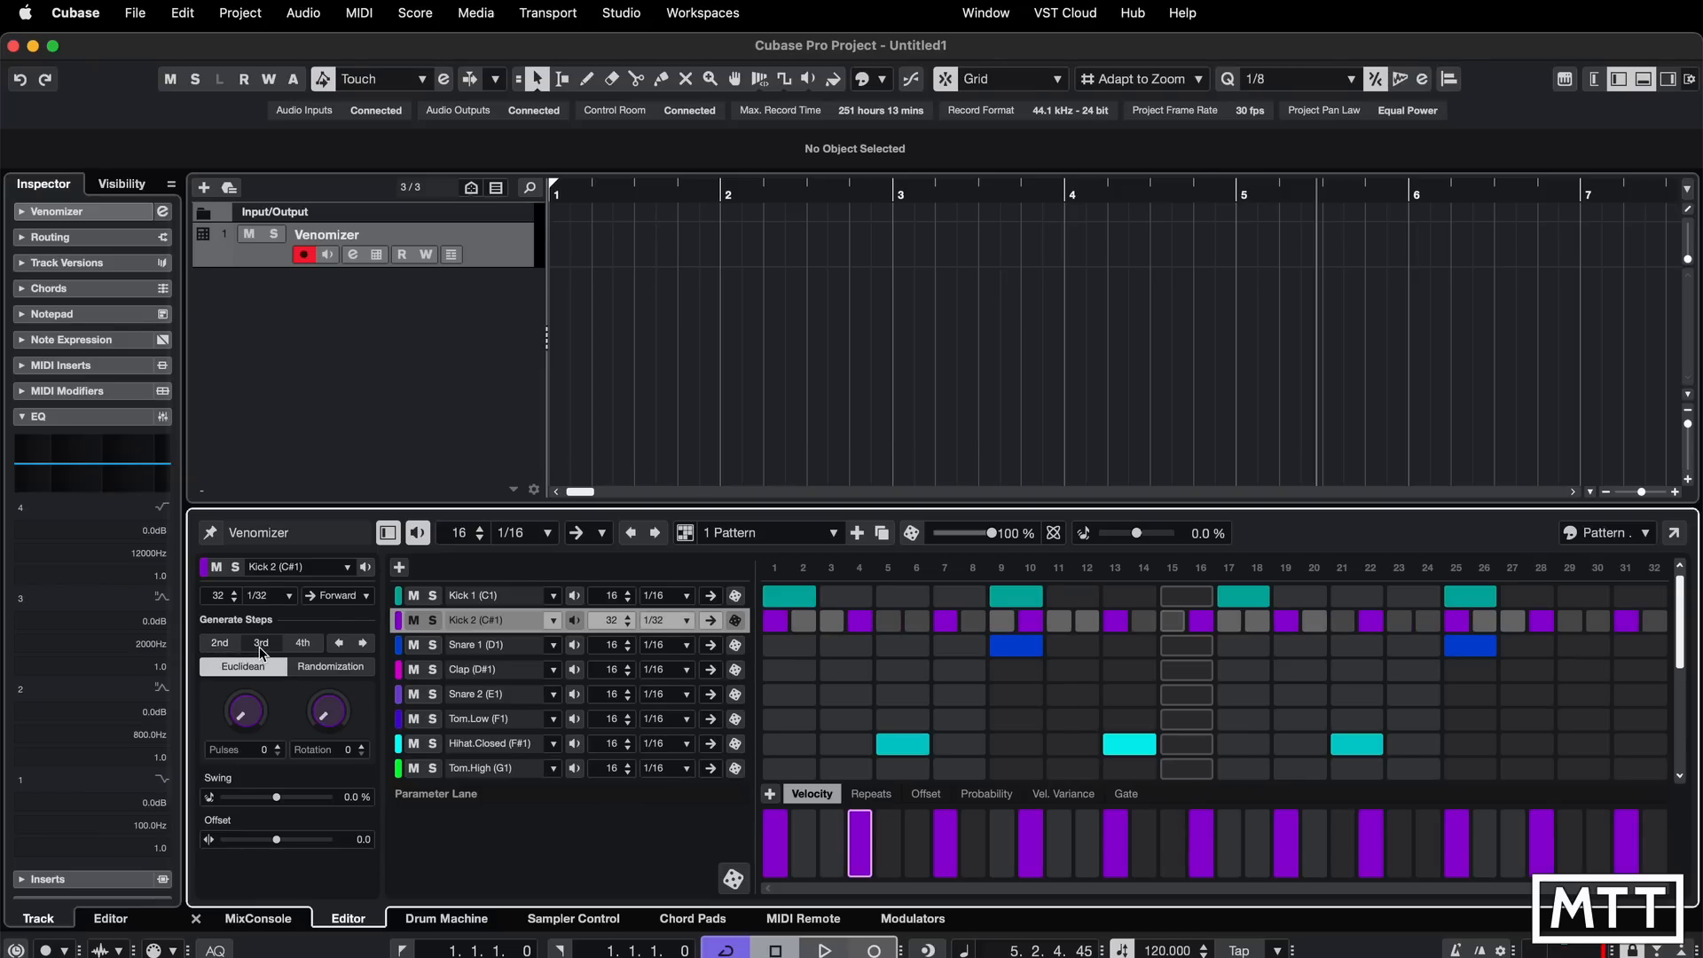
click(308, 648)
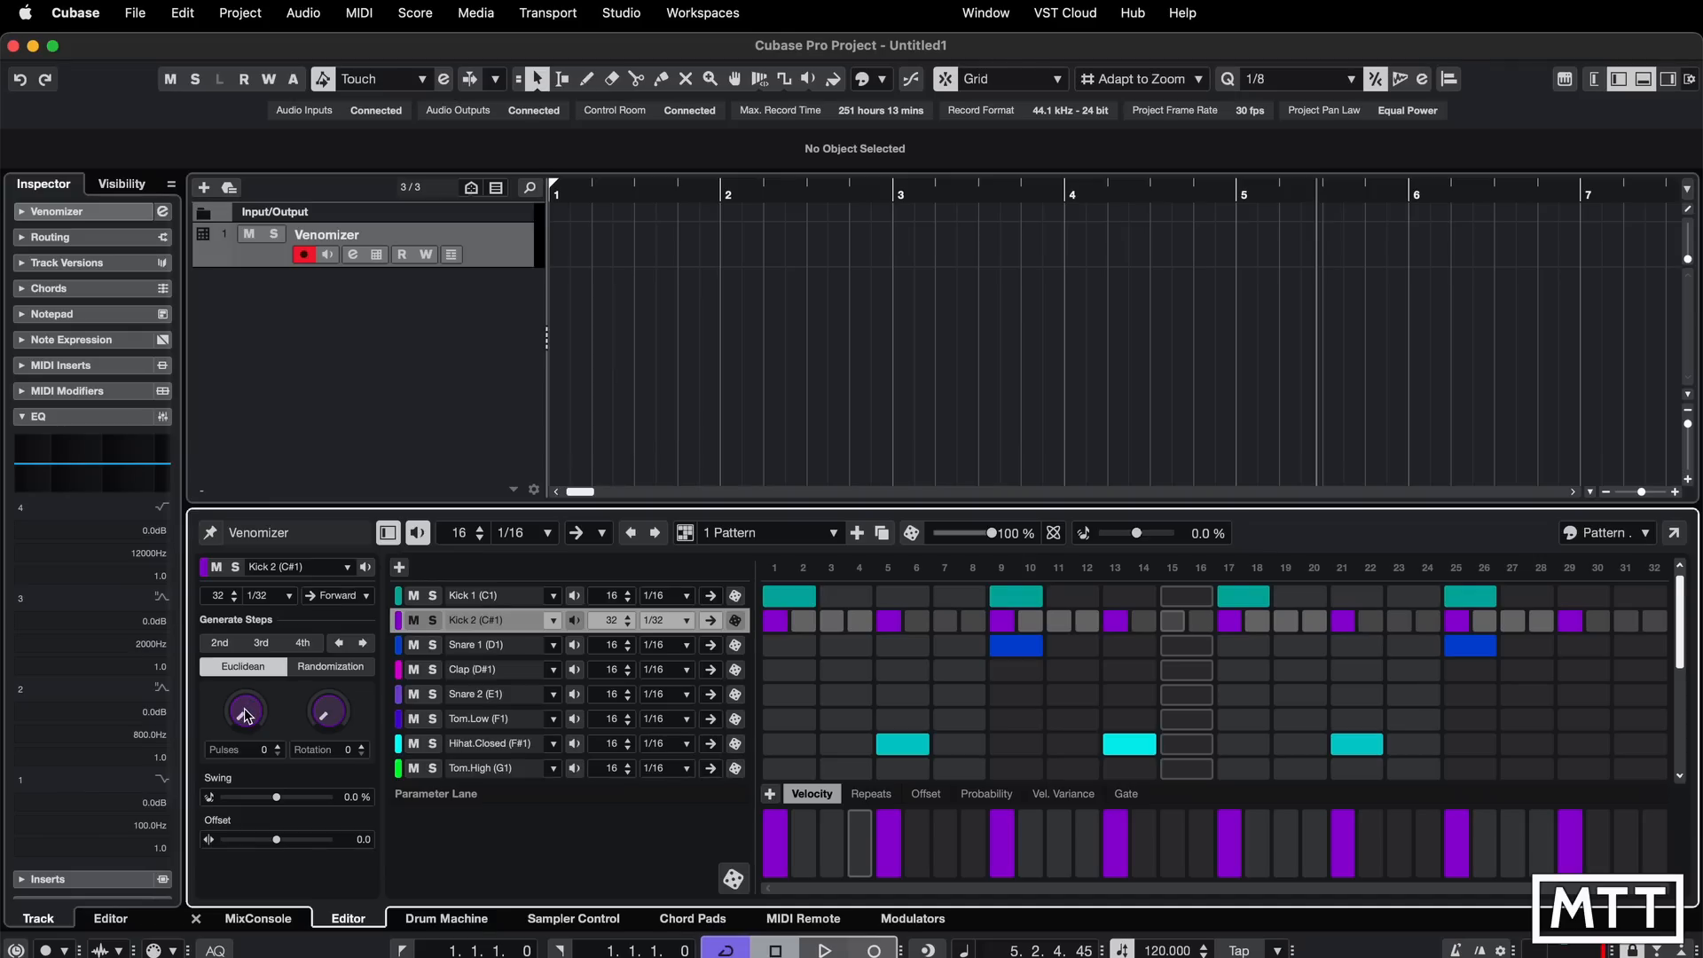
- Try out Euclidean step generation on the Kick 2 lane, ending with 4 pulses and a rotation of 3
mouse_move(247, 715)
mouse_down()
mouse_move(242, 689)
mouse_move(233, 736)
mouse_up()
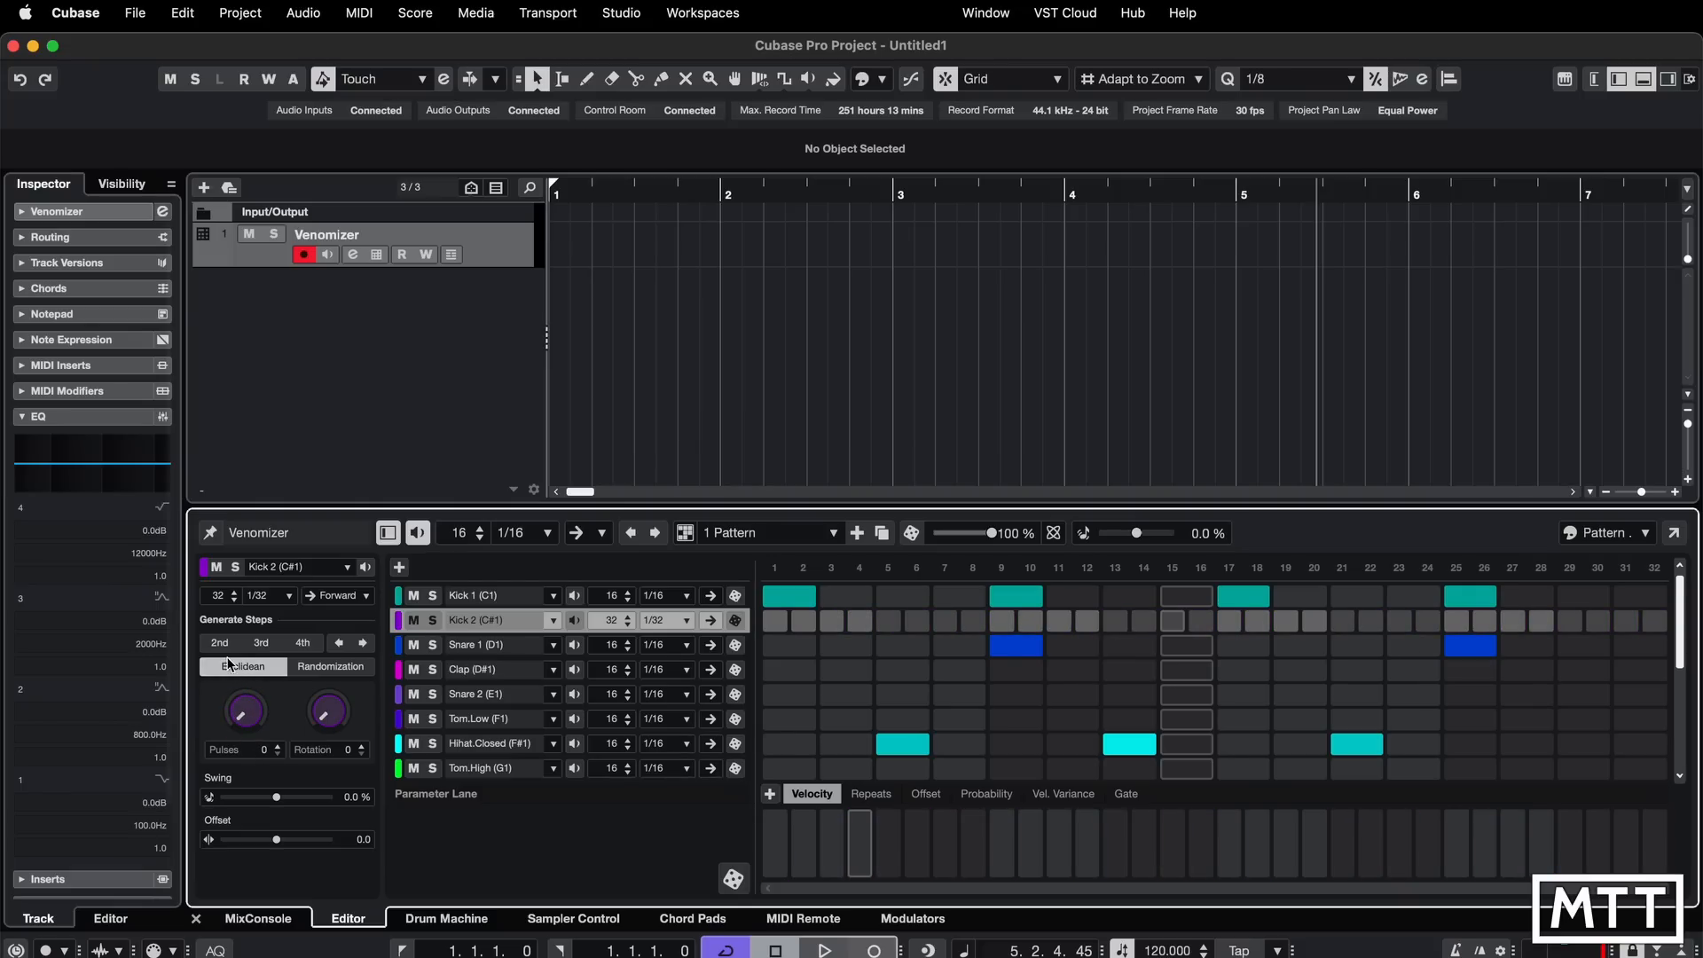
click(224, 646)
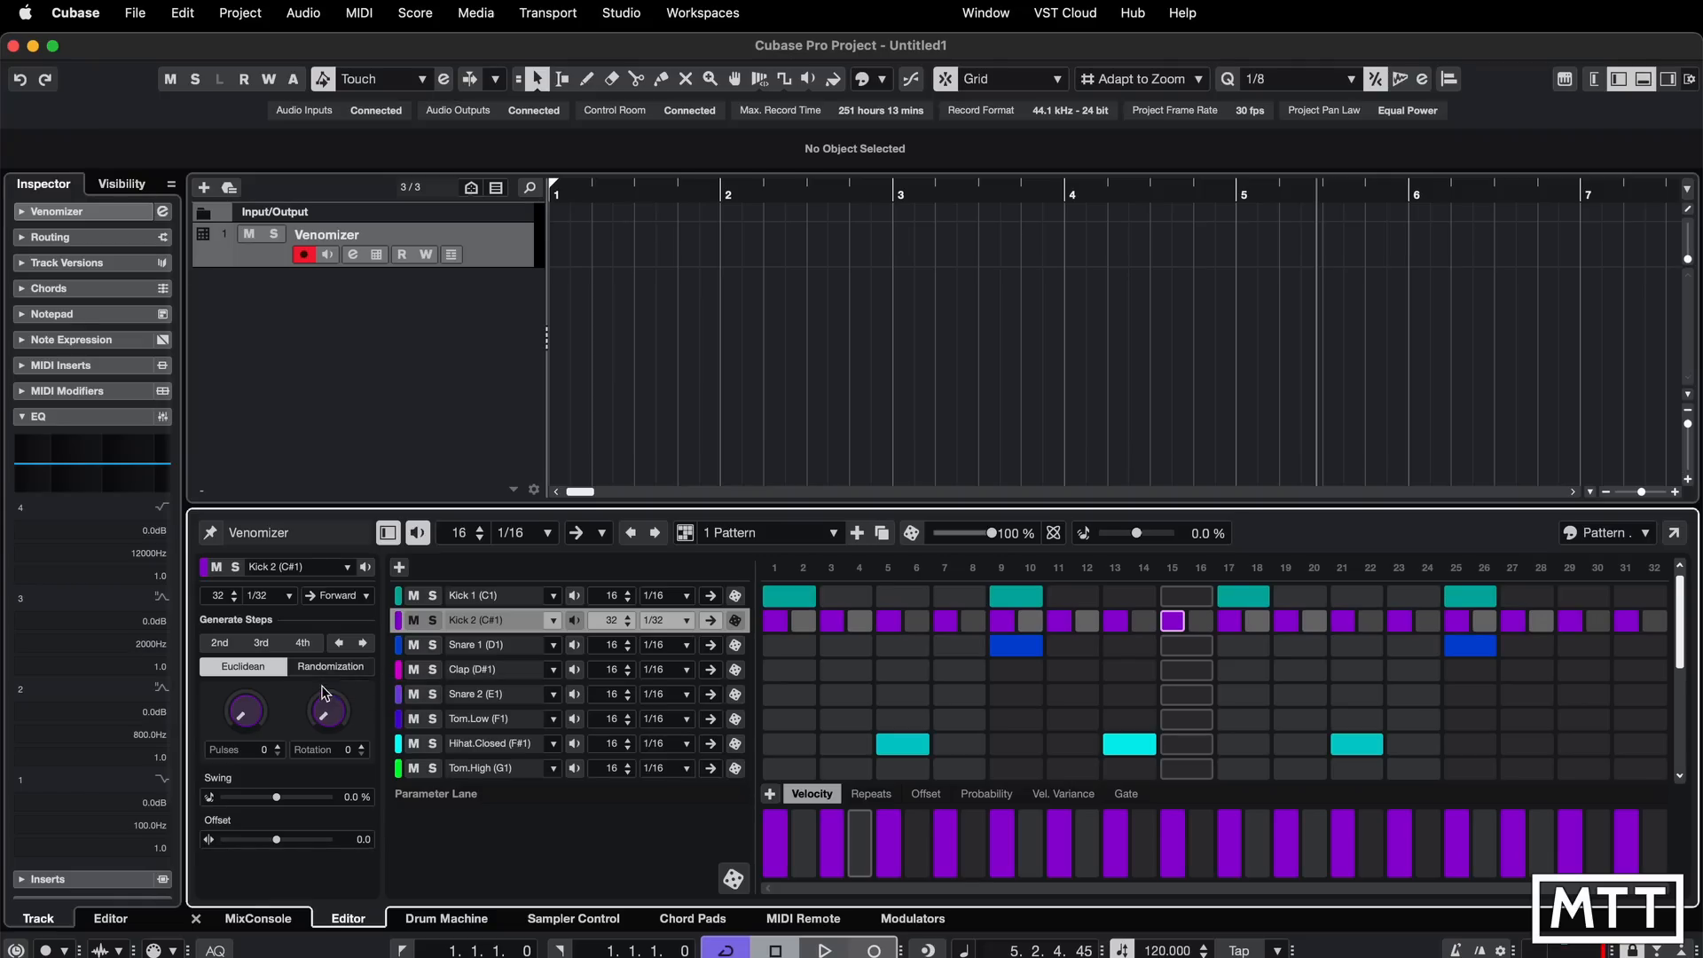
mouse_move(328, 724)
mouse_down()
mouse_move(255, 707)
mouse_move(328, 715)
mouse_up()
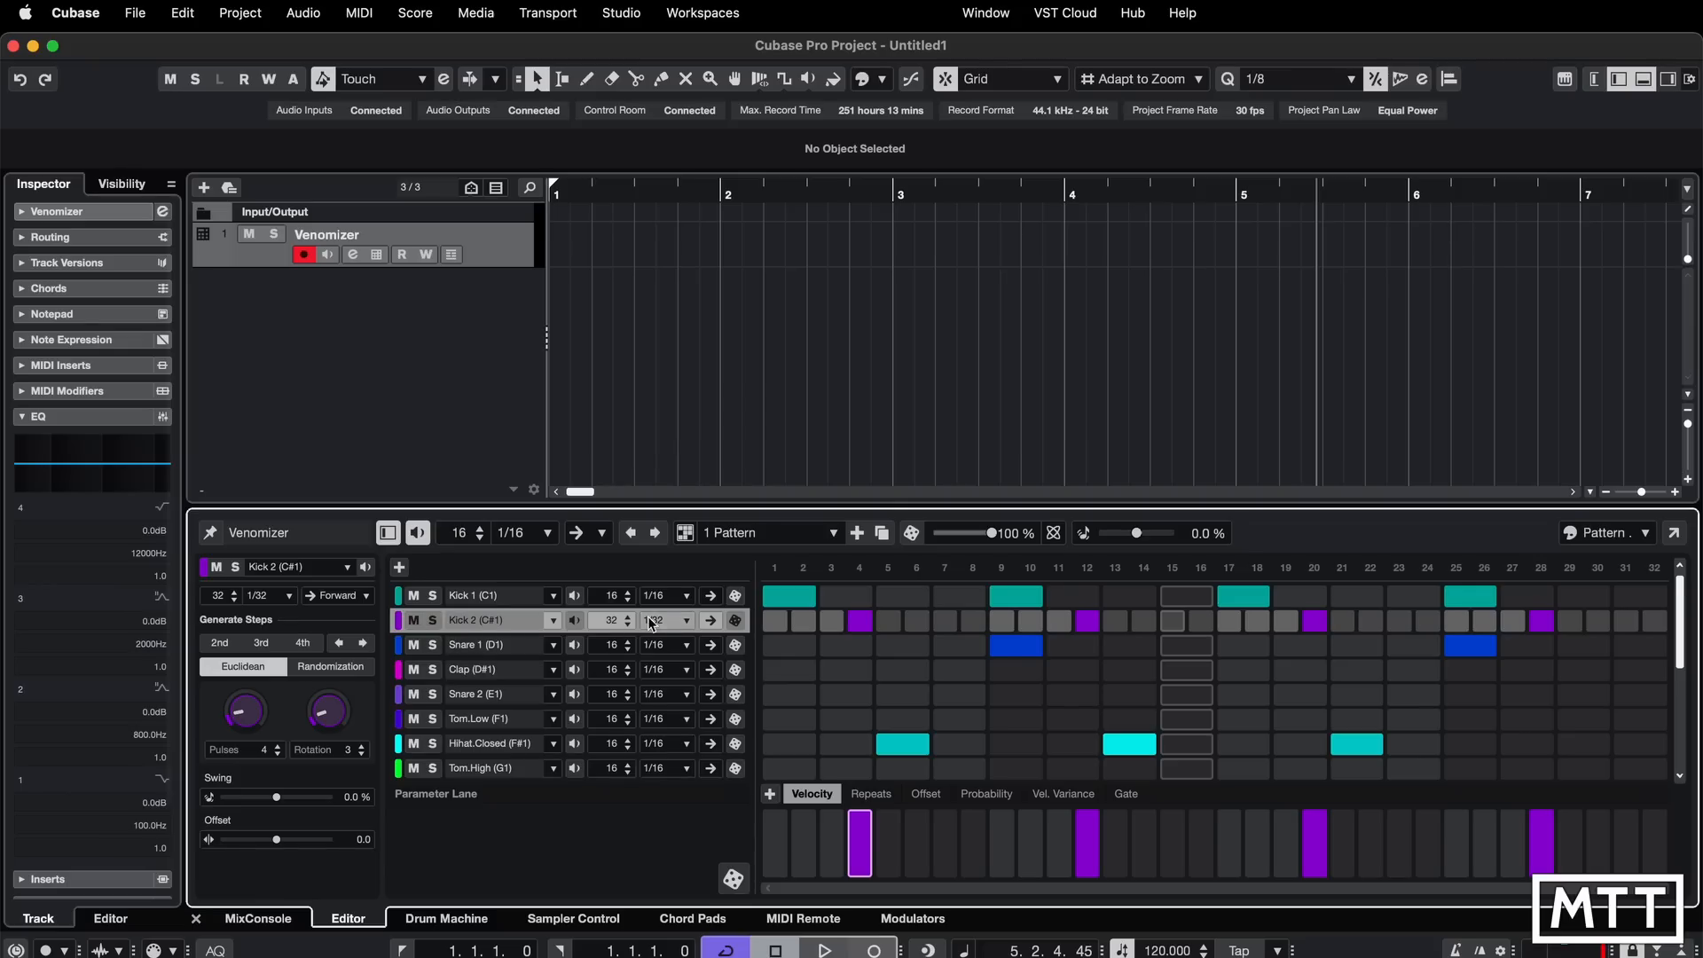
- Remove all steps from the Kick 2 step lane
right_click(768, 626)
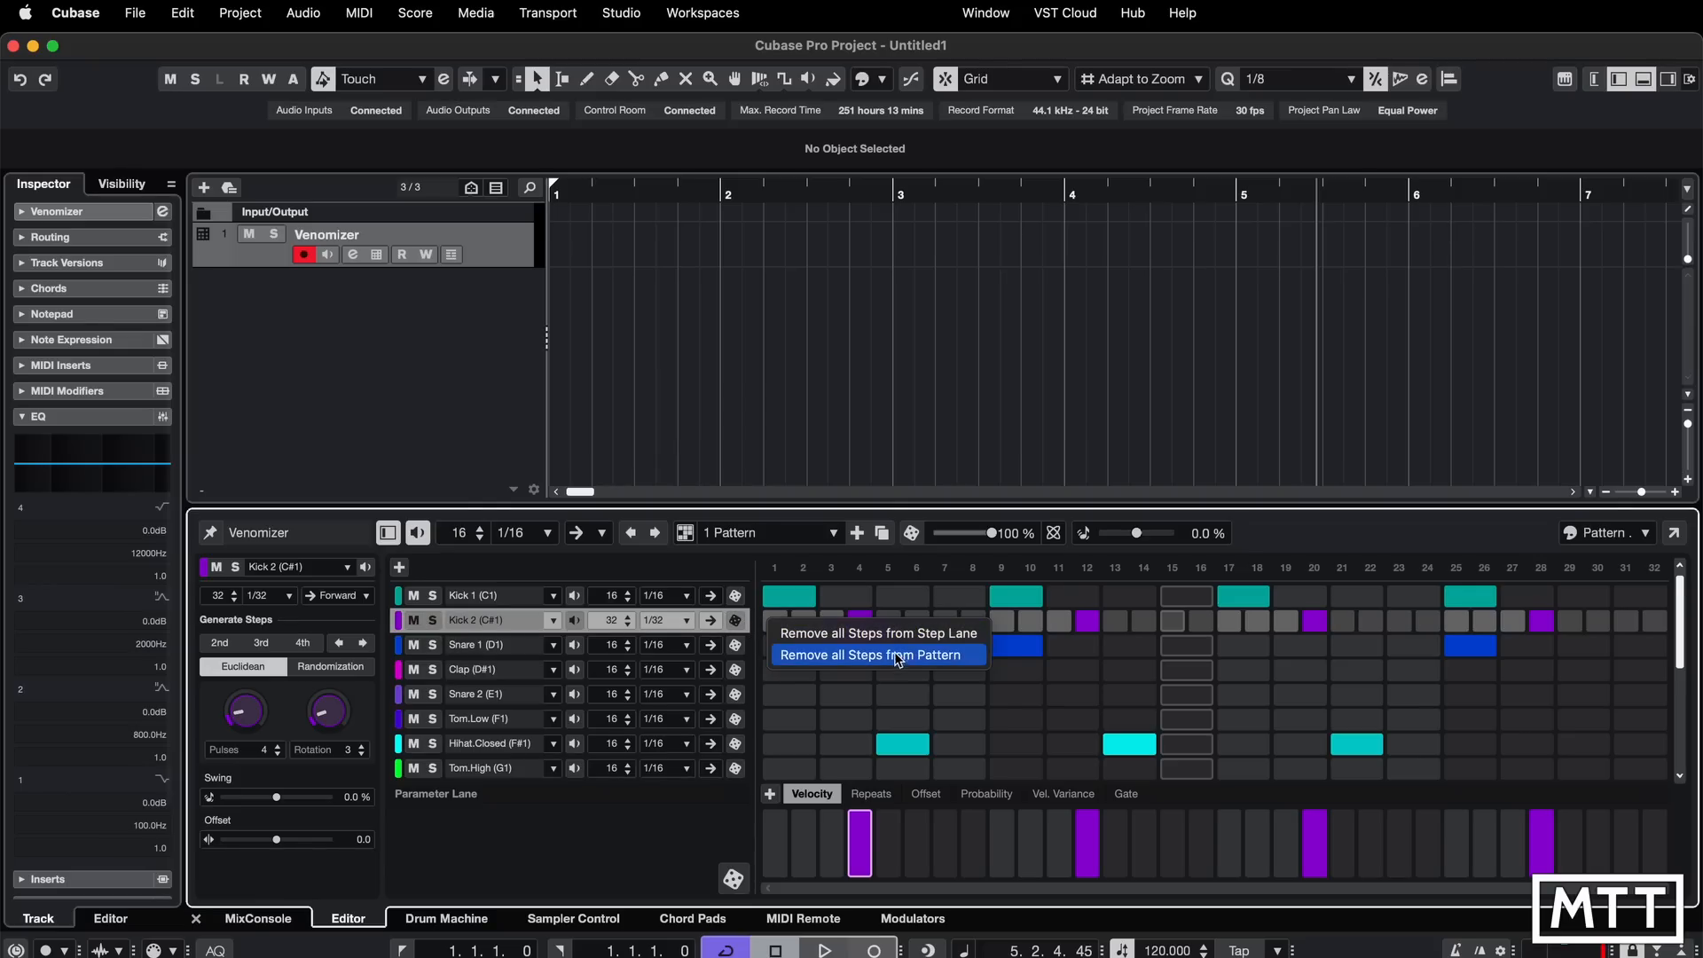
click(926, 635)
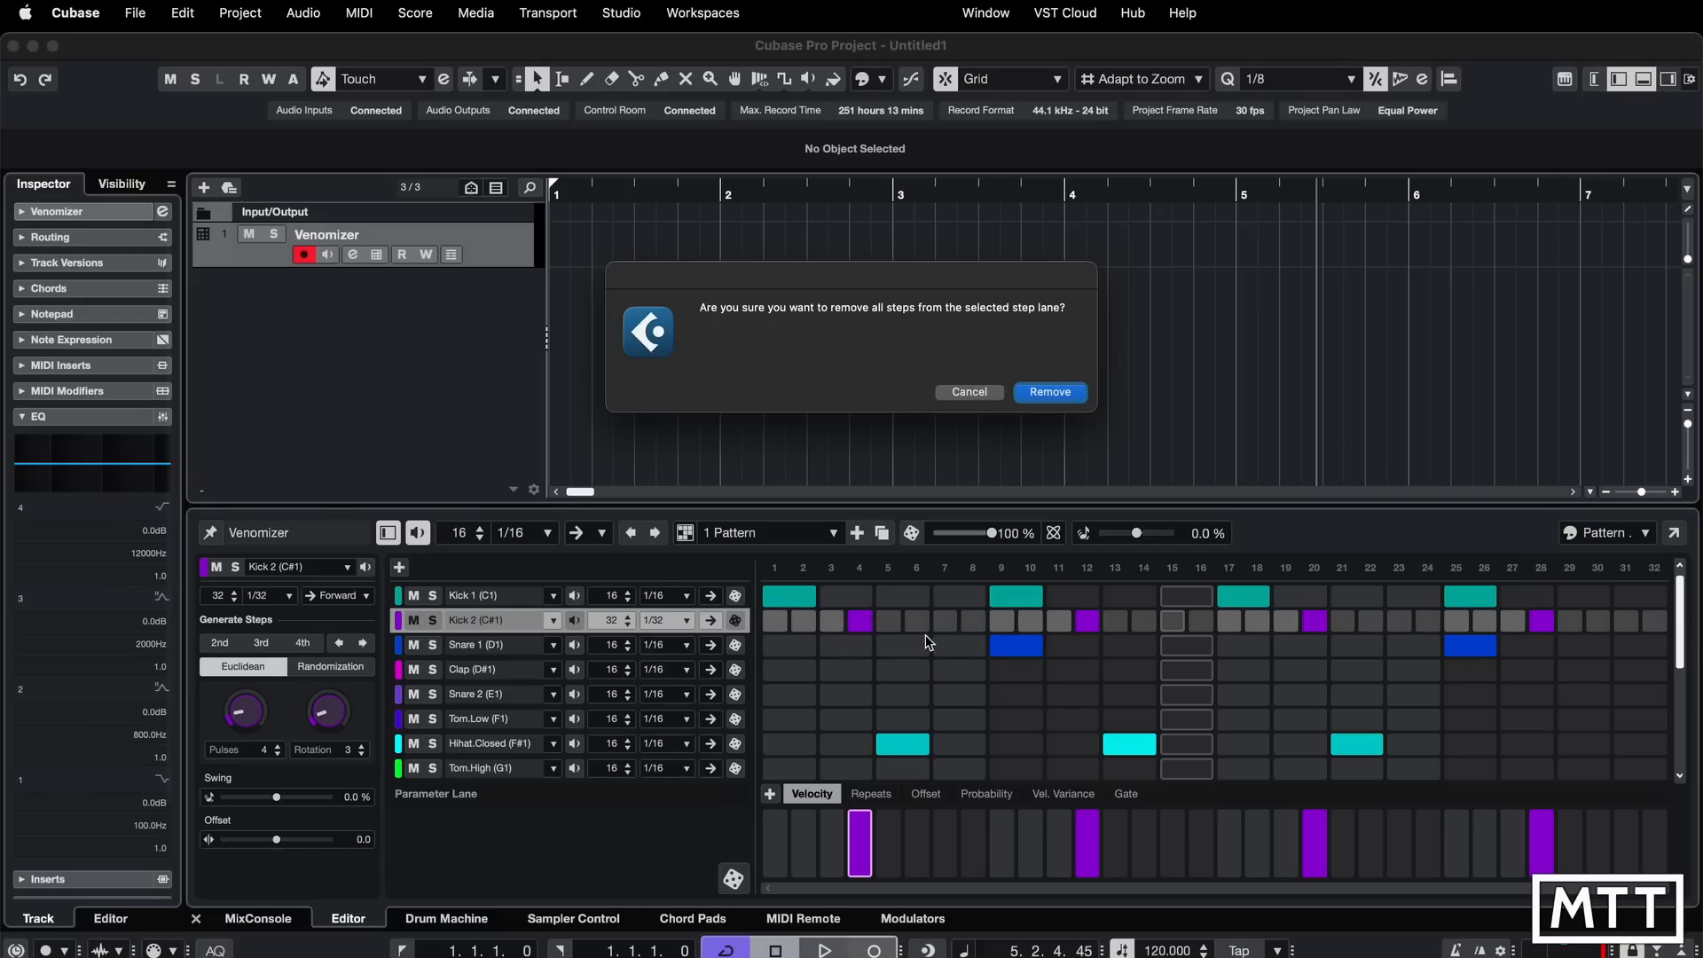
click(1041, 403)
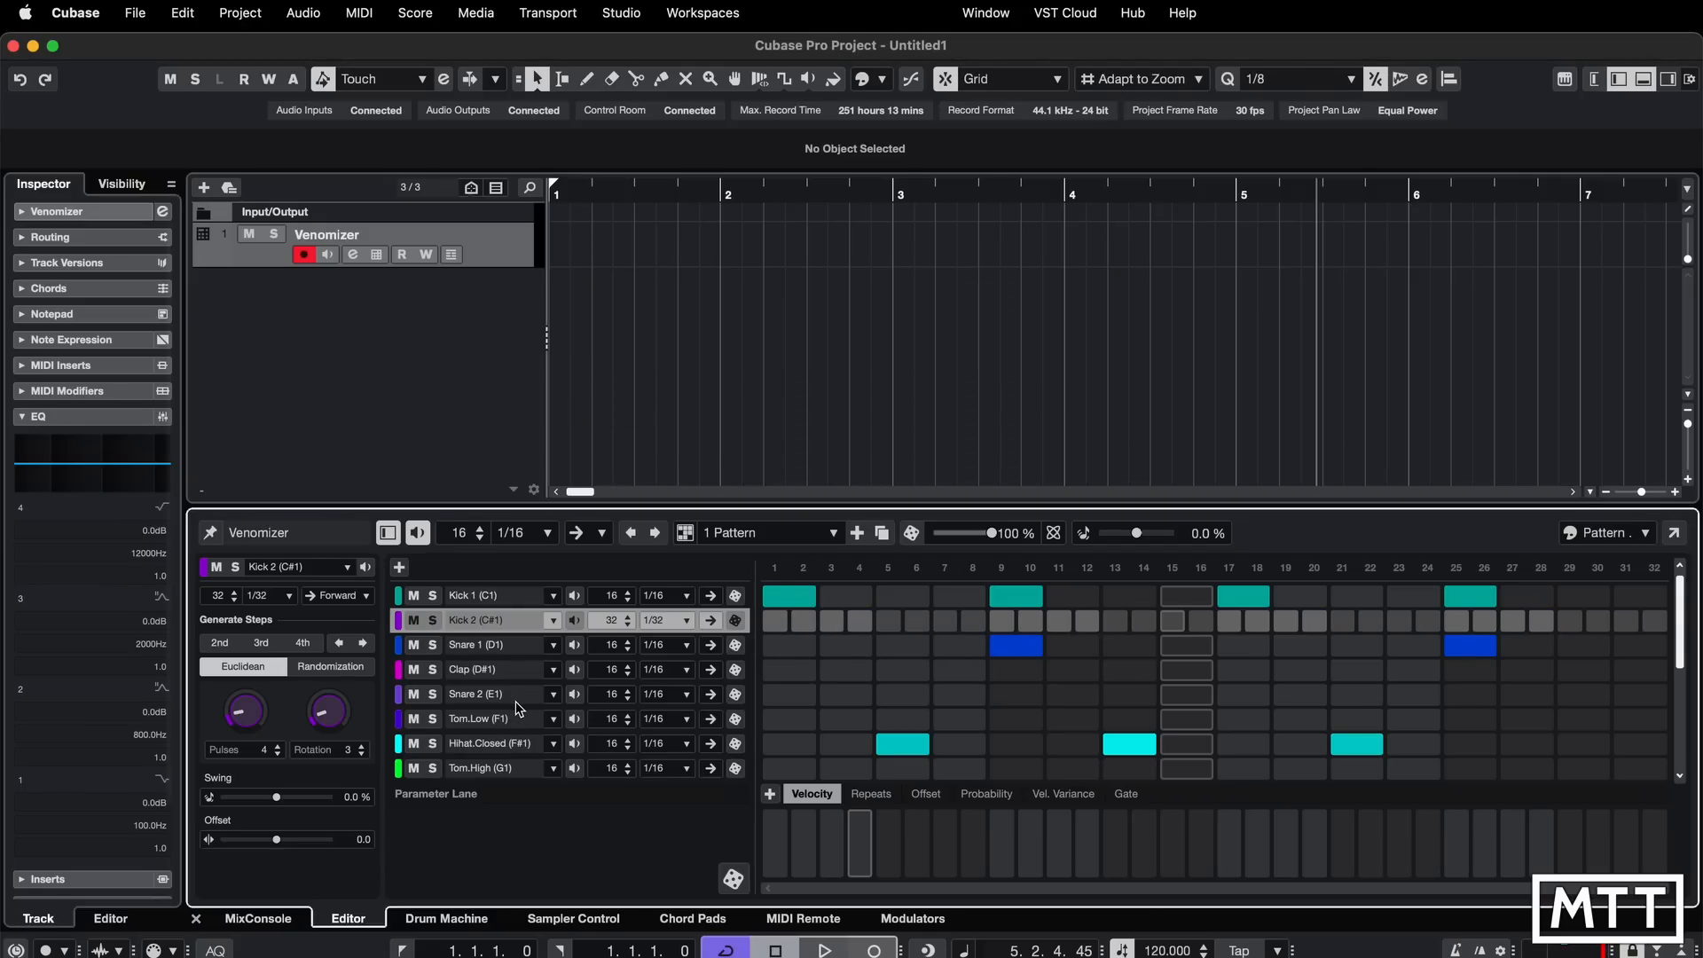
- Set the Hihat.Closed lane's resolution to 1/32 and generate a Euclidean rhythm with 6 pulses and rotation 4, auditioning the pattern
click(464, 754)
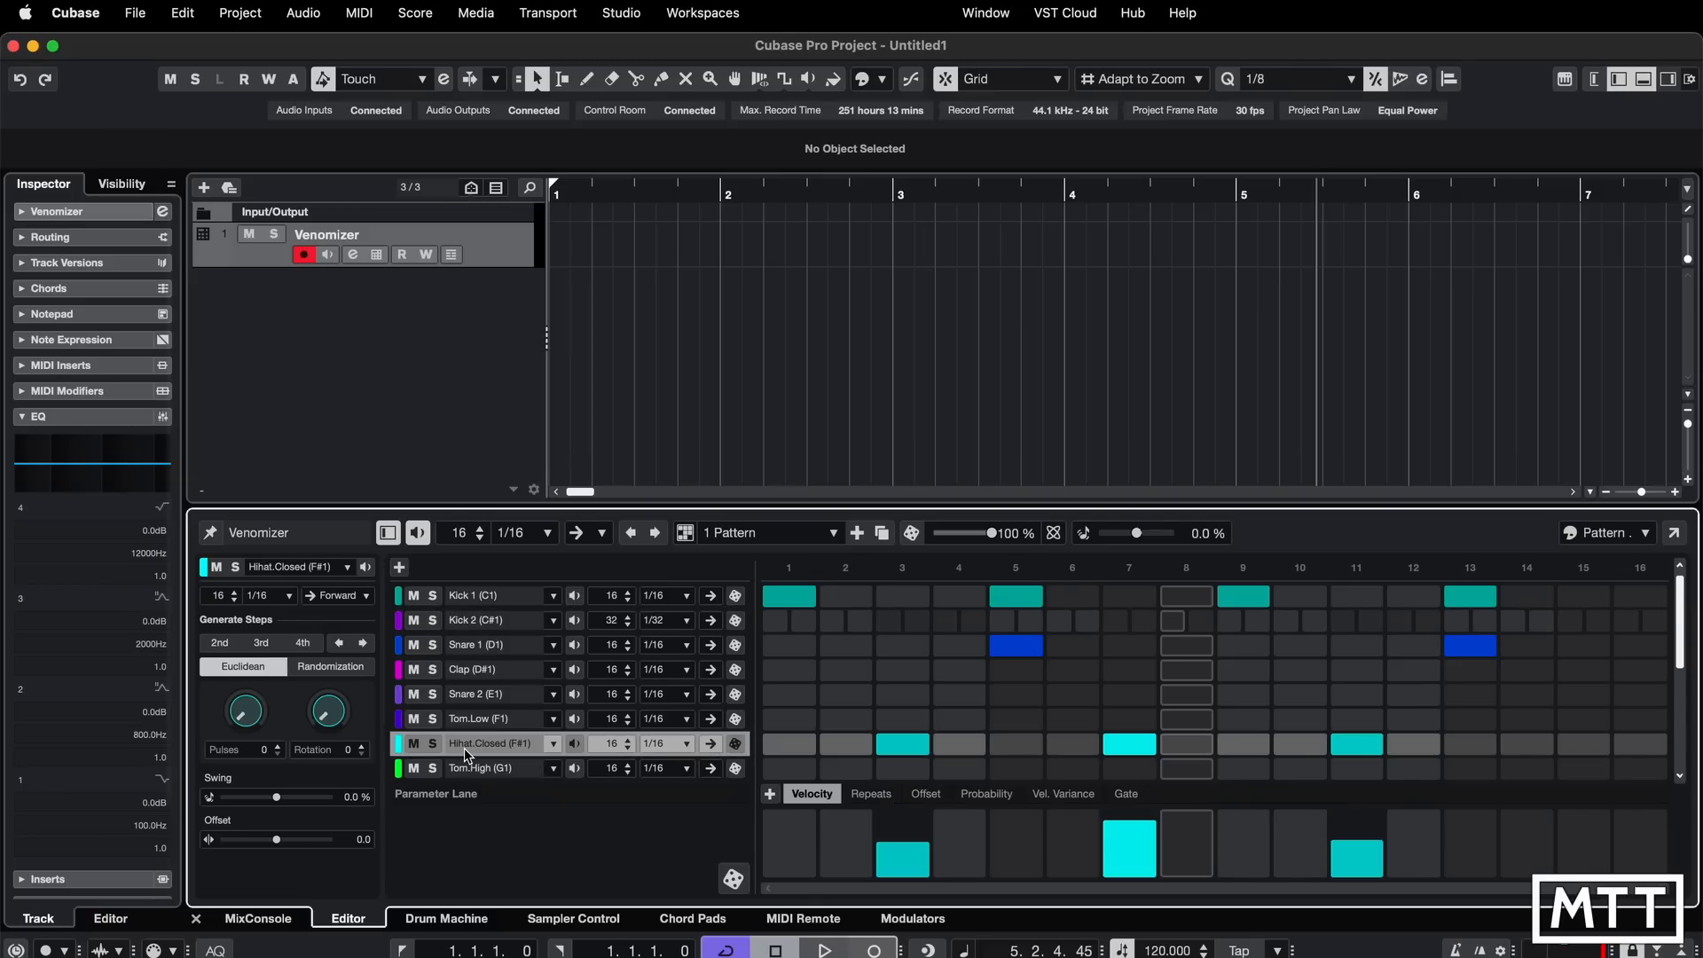
click(683, 743)
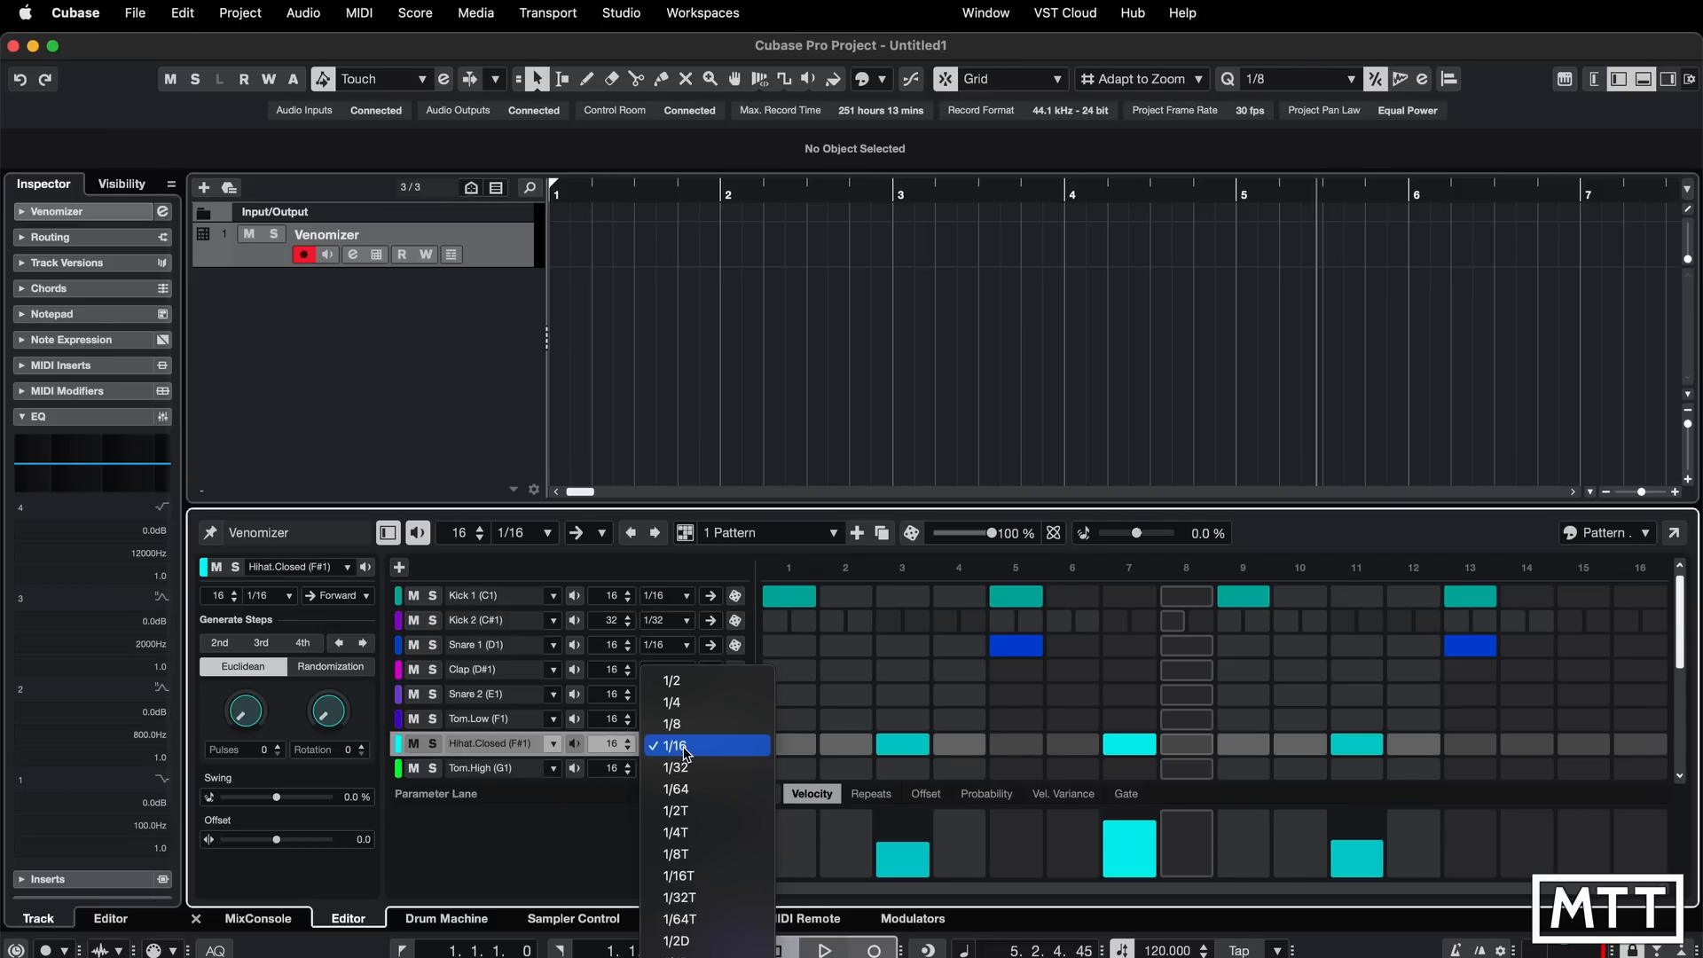
click(688, 771)
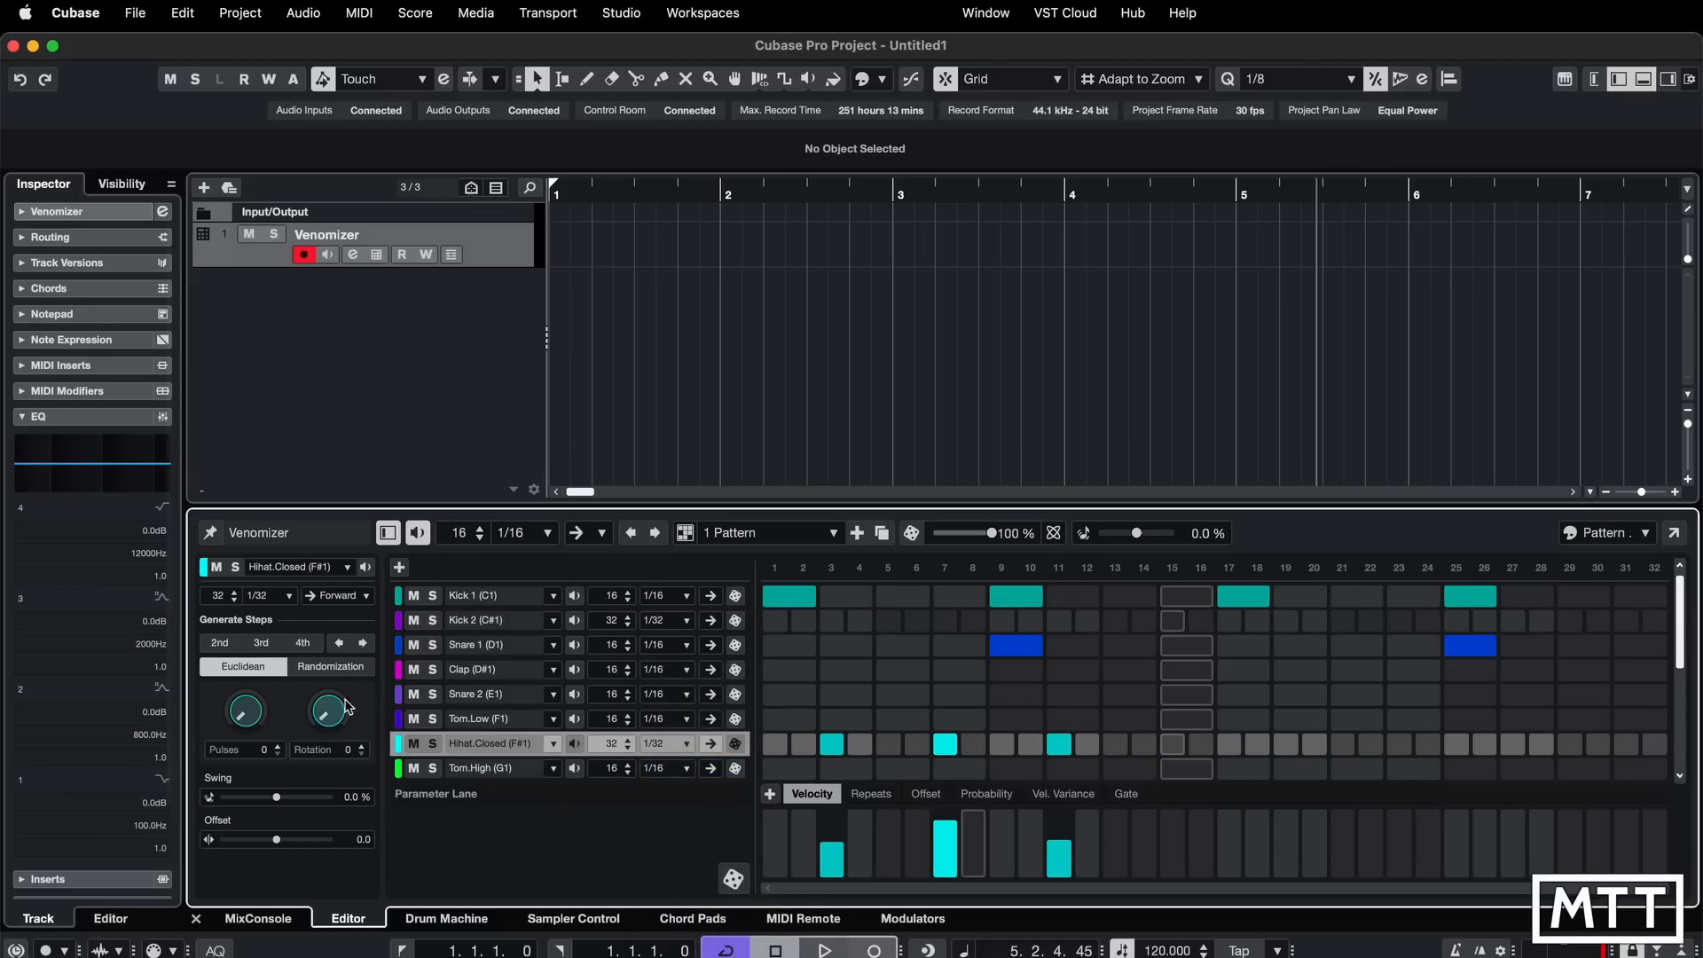
drag(249, 709, 251, 707)
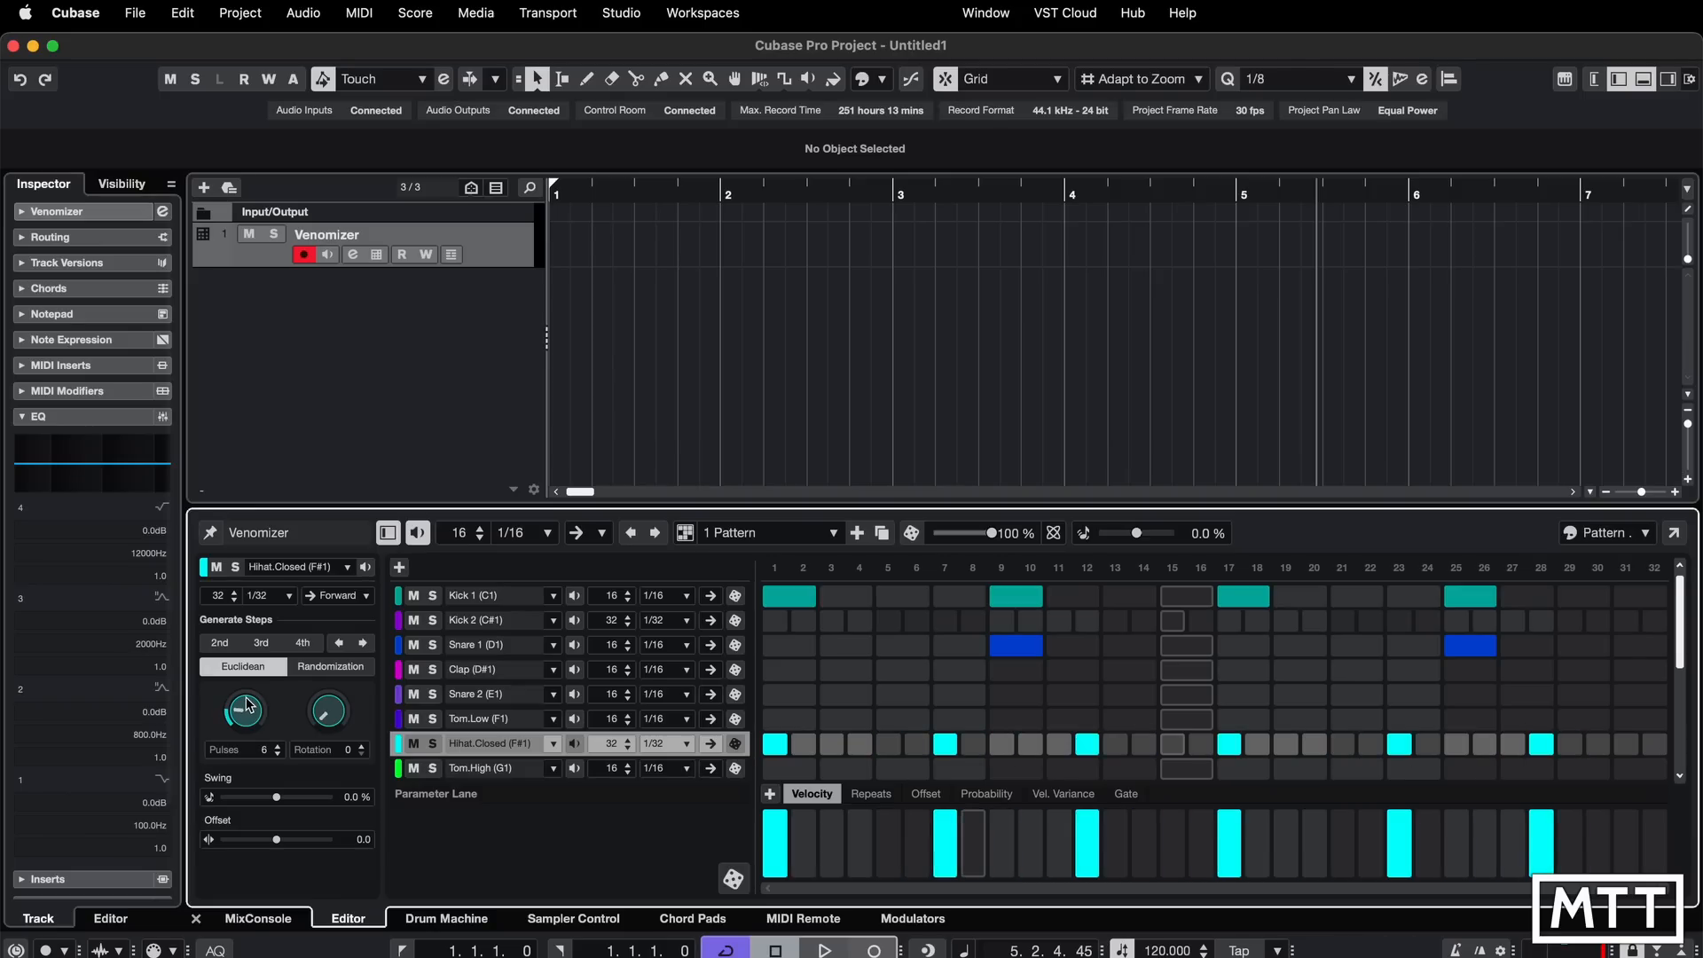
key(space)
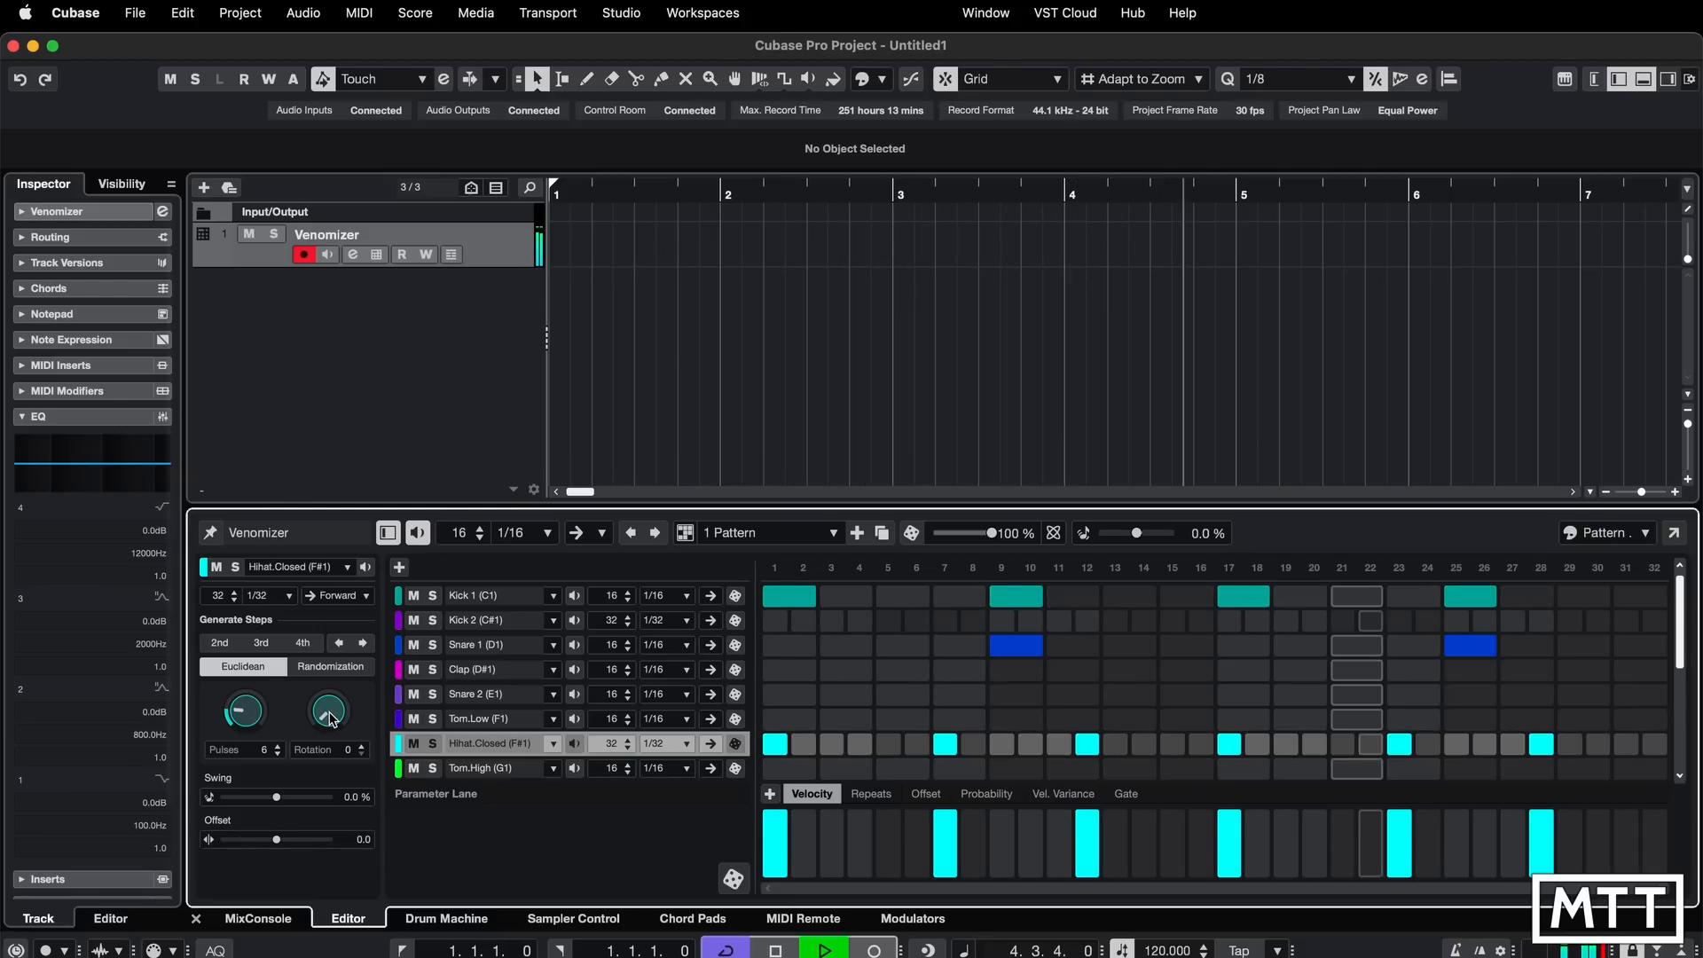
drag(329, 723, 331, 717)
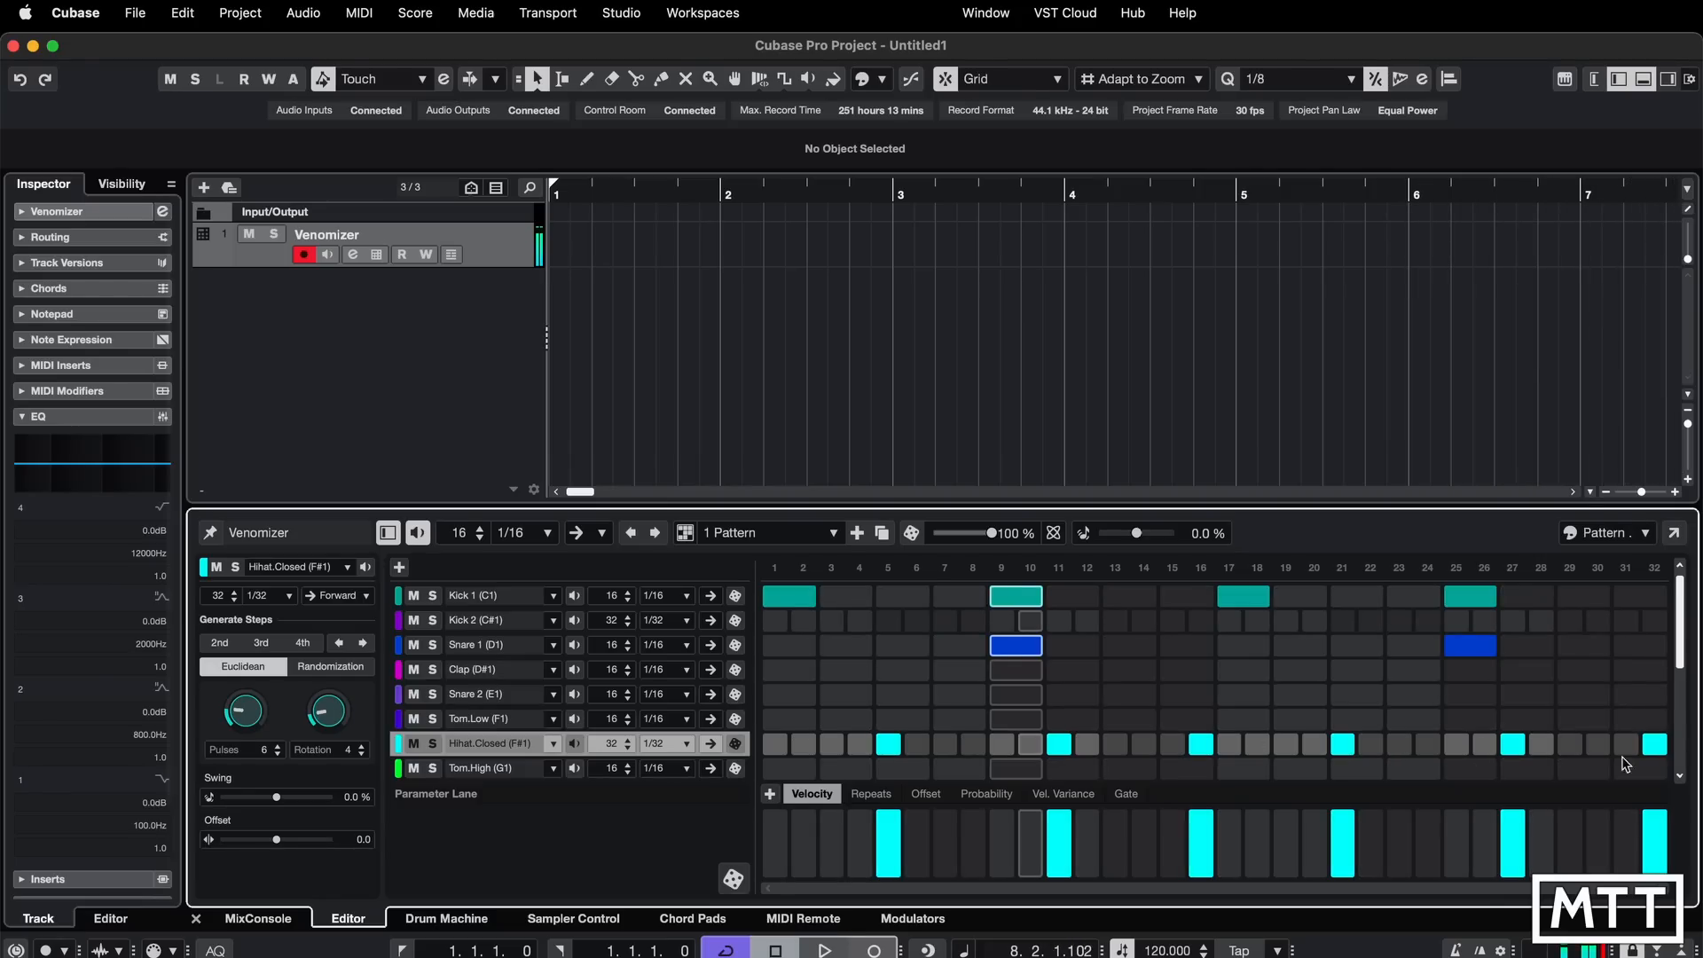
- Move the Hihat.Closed hit from step 32 to step 31 and play the pattern
click(1655, 748)
click(1637, 751)
key(space)
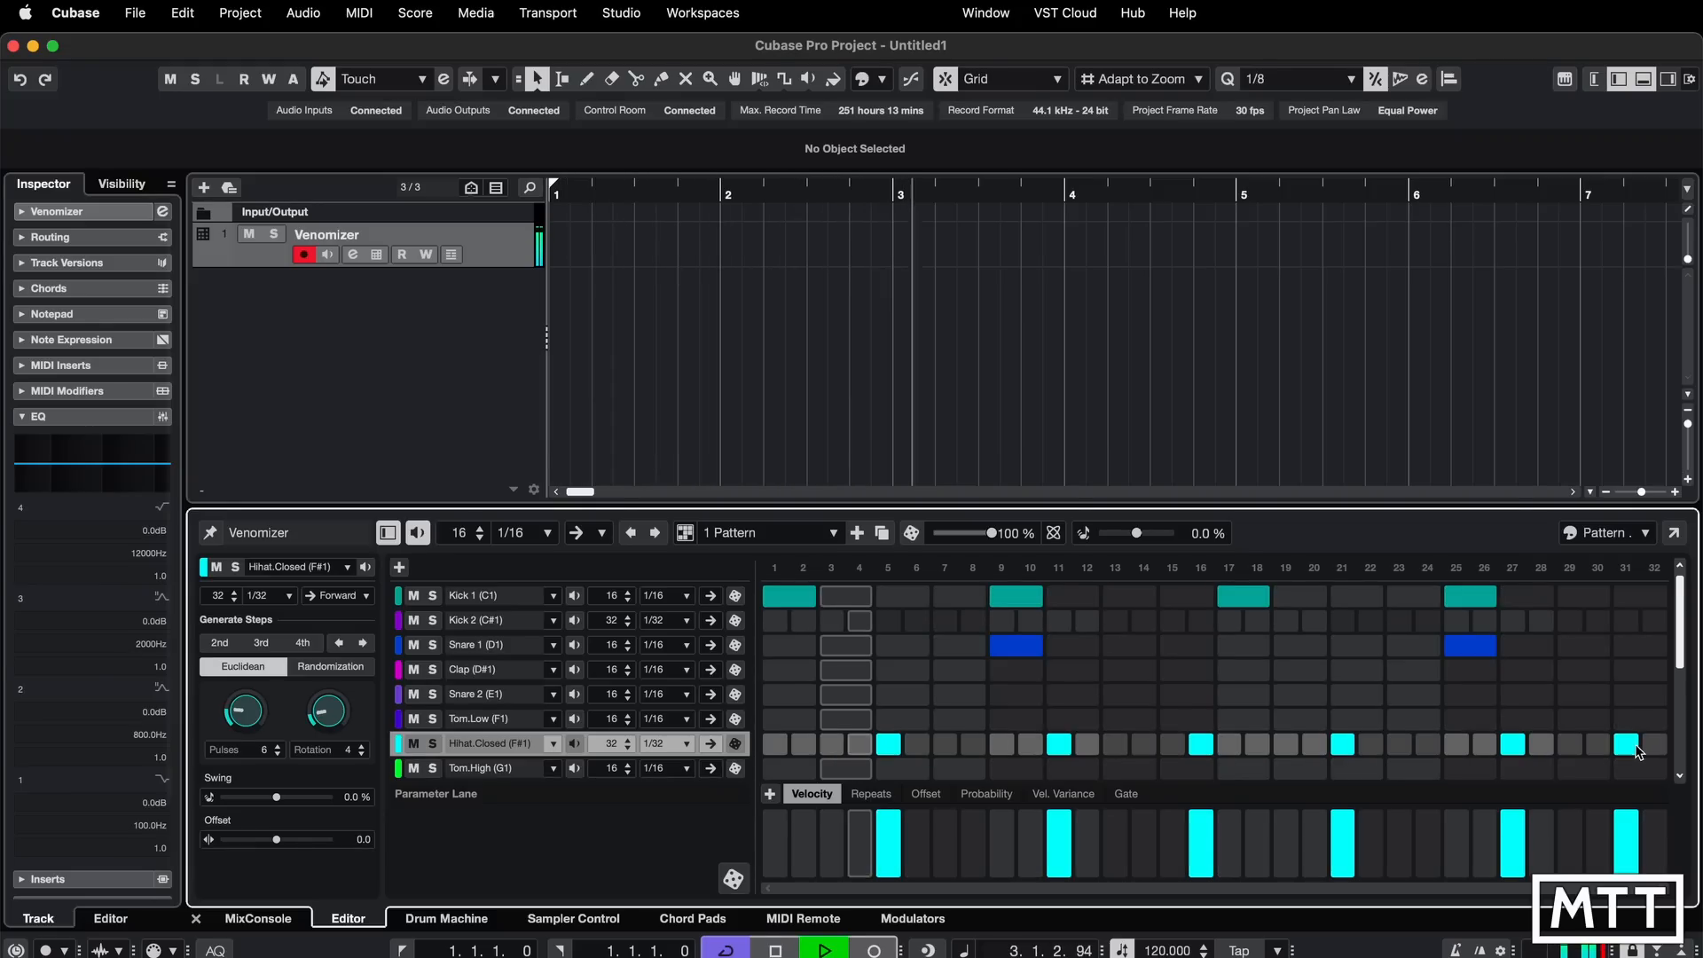
- Randomize the Hihat.Closed lane's steps with a reduced density and audition the generated rhythm
key(space)
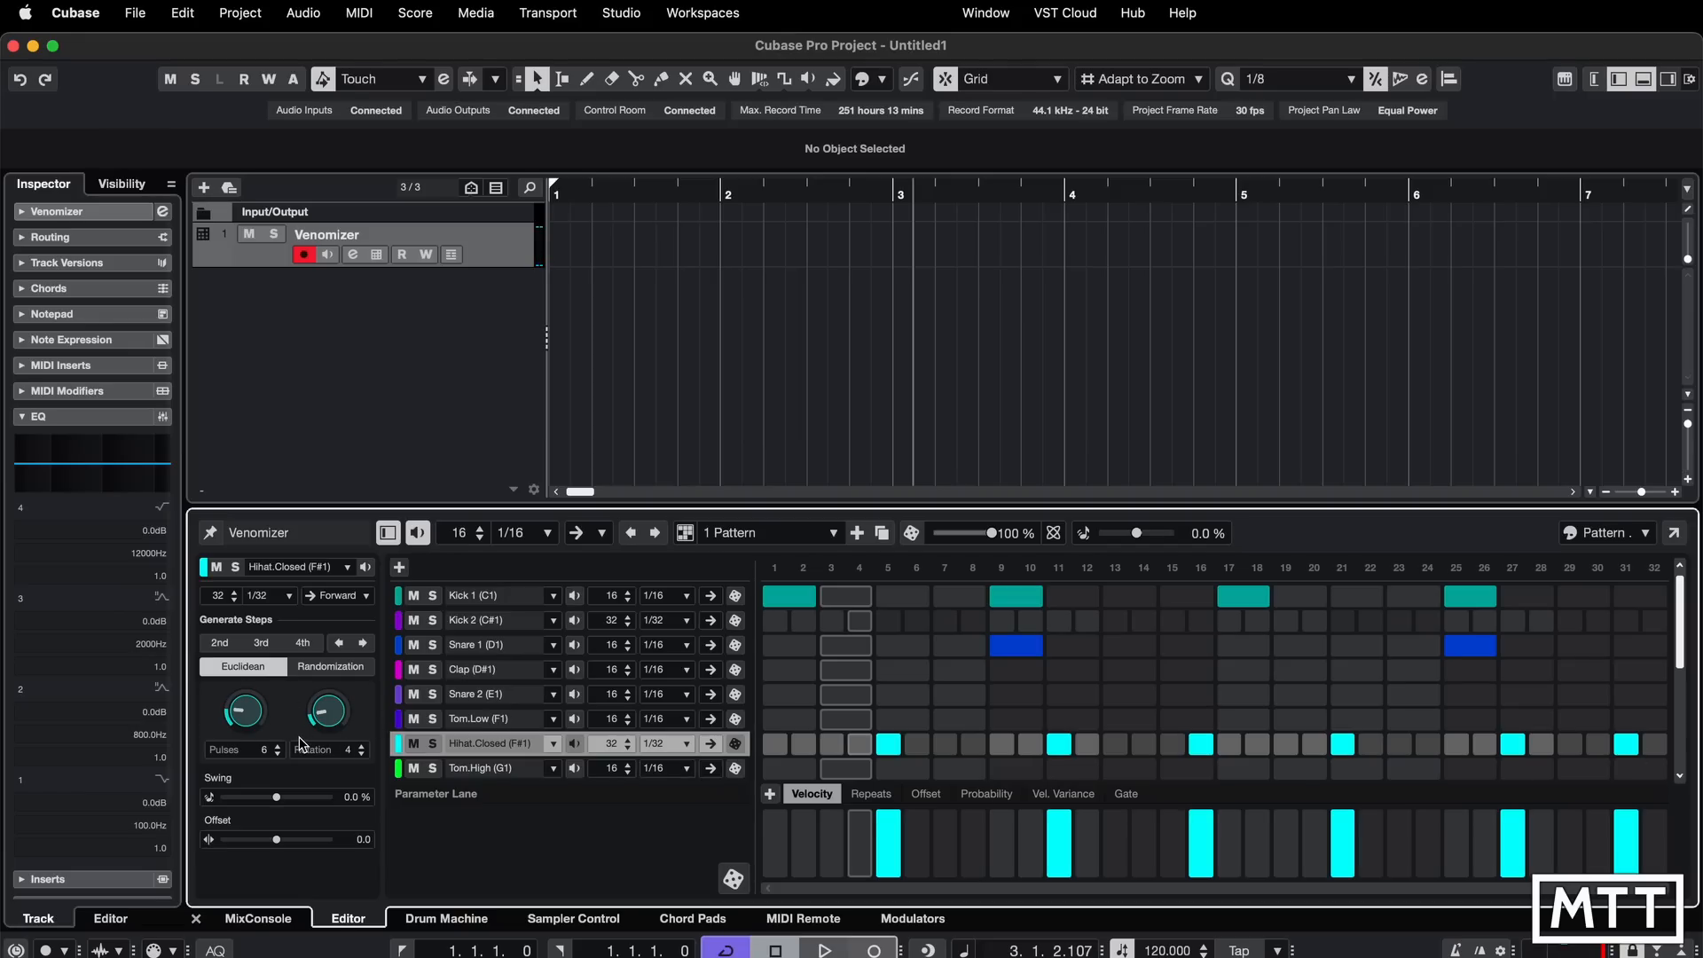
click(330, 673)
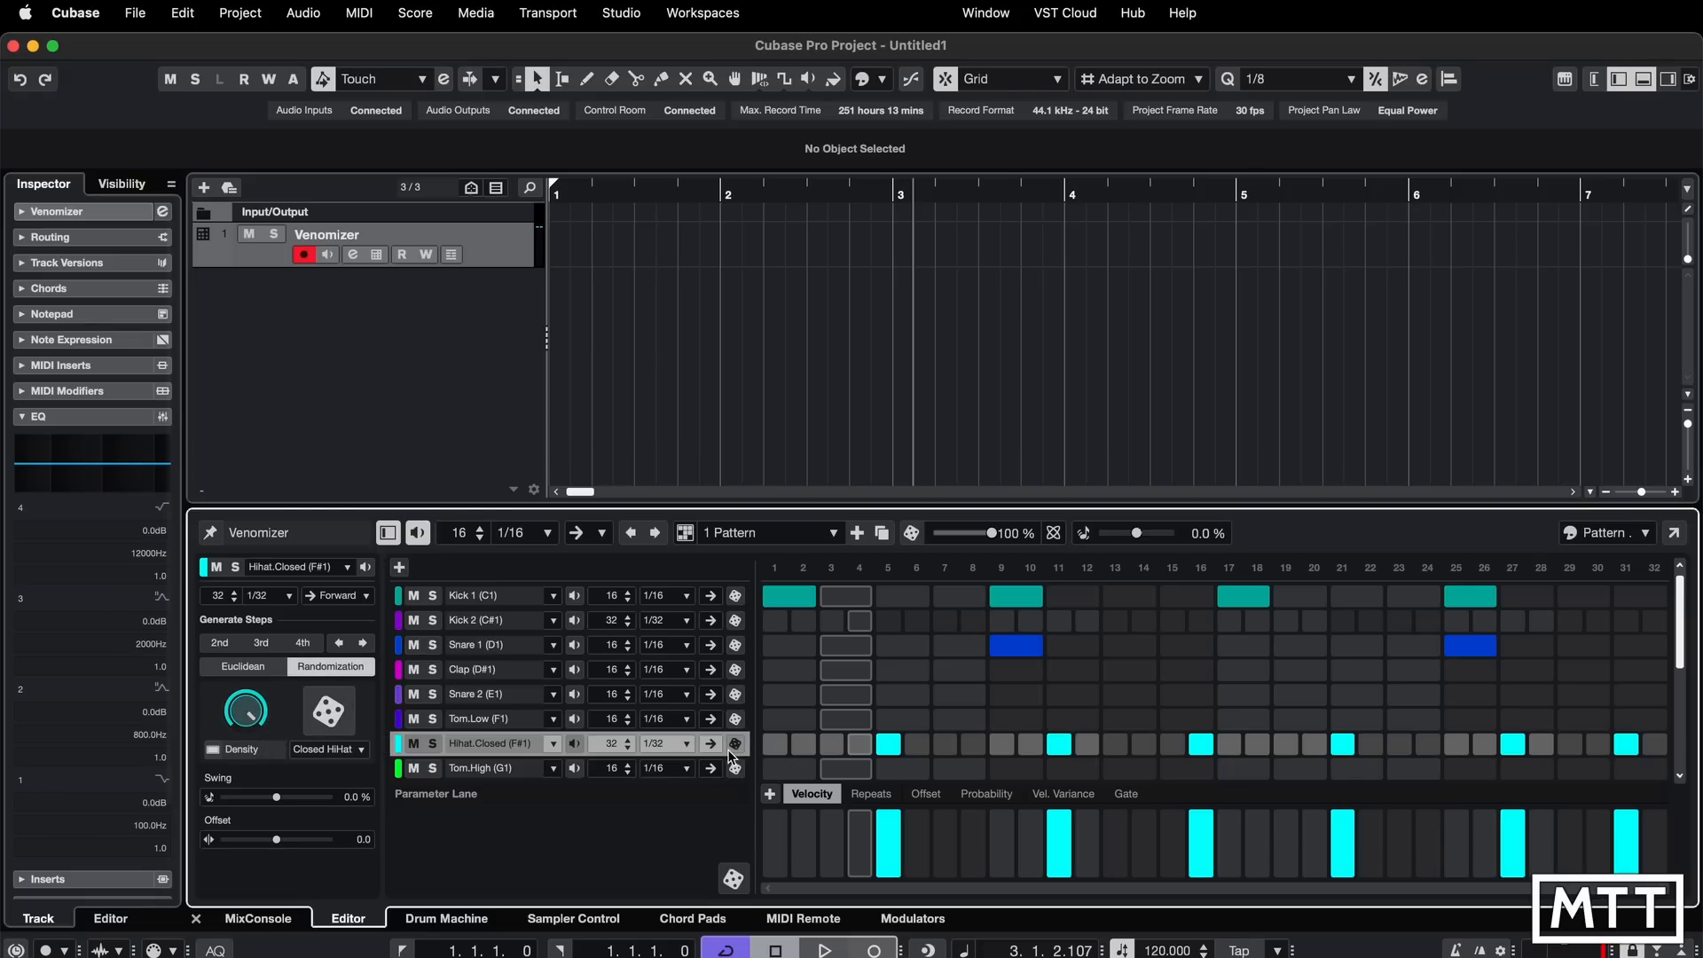
drag(244, 715, 245, 745)
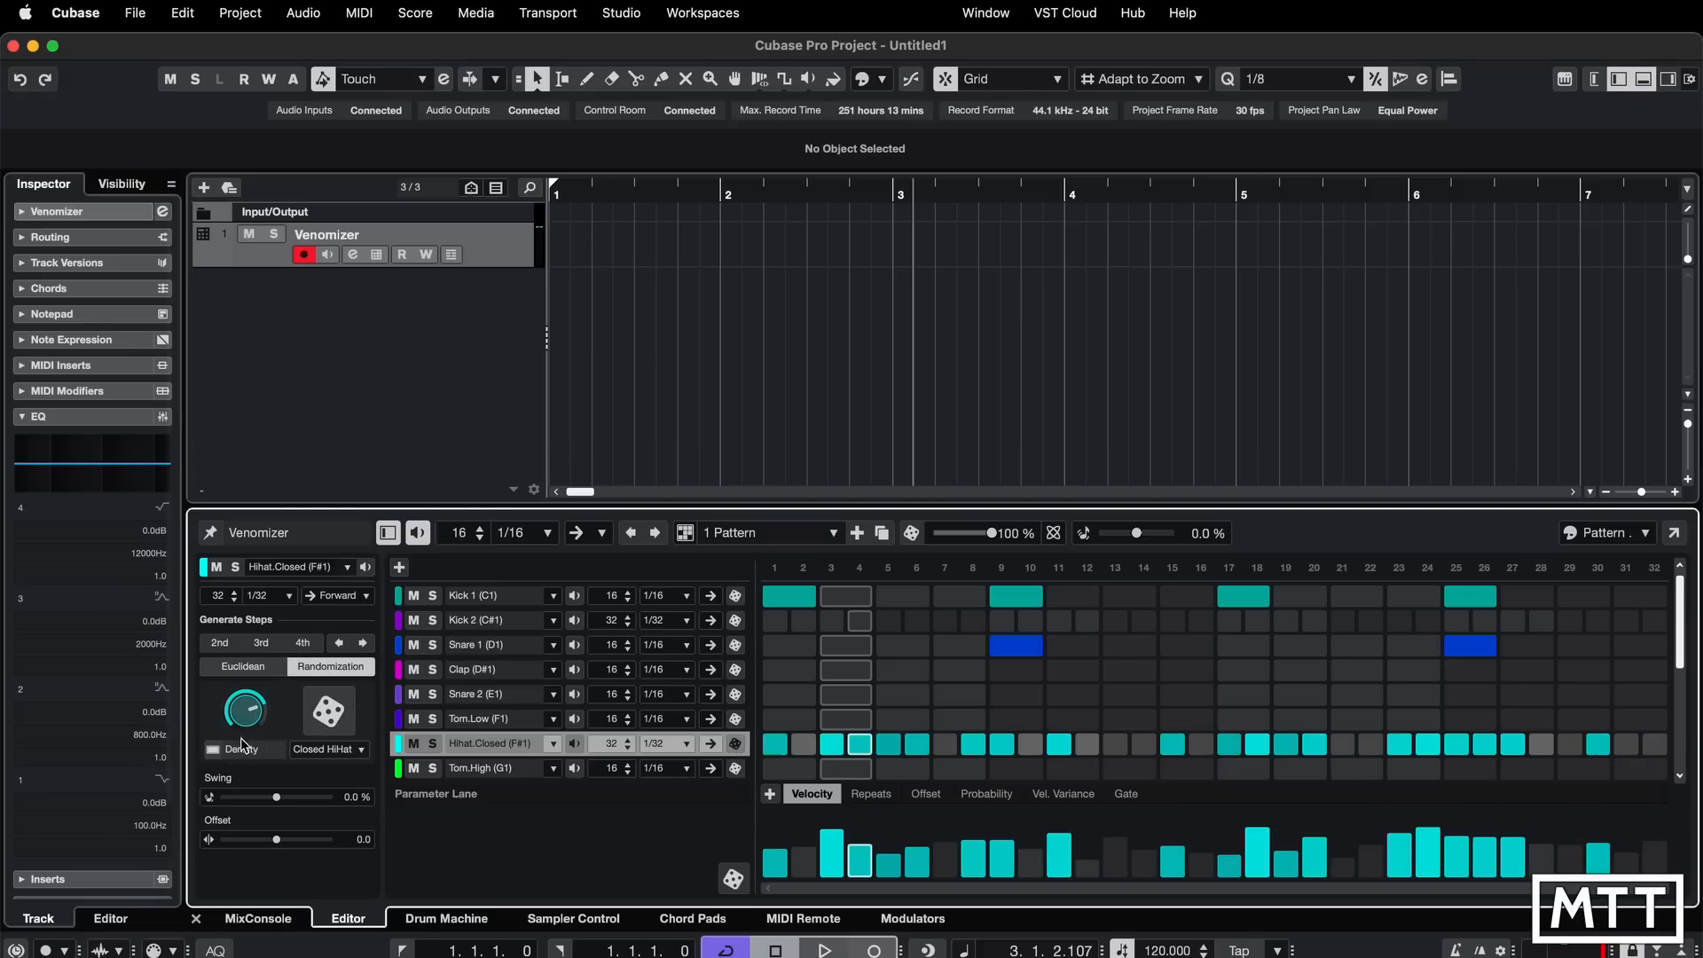
click(329, 711)
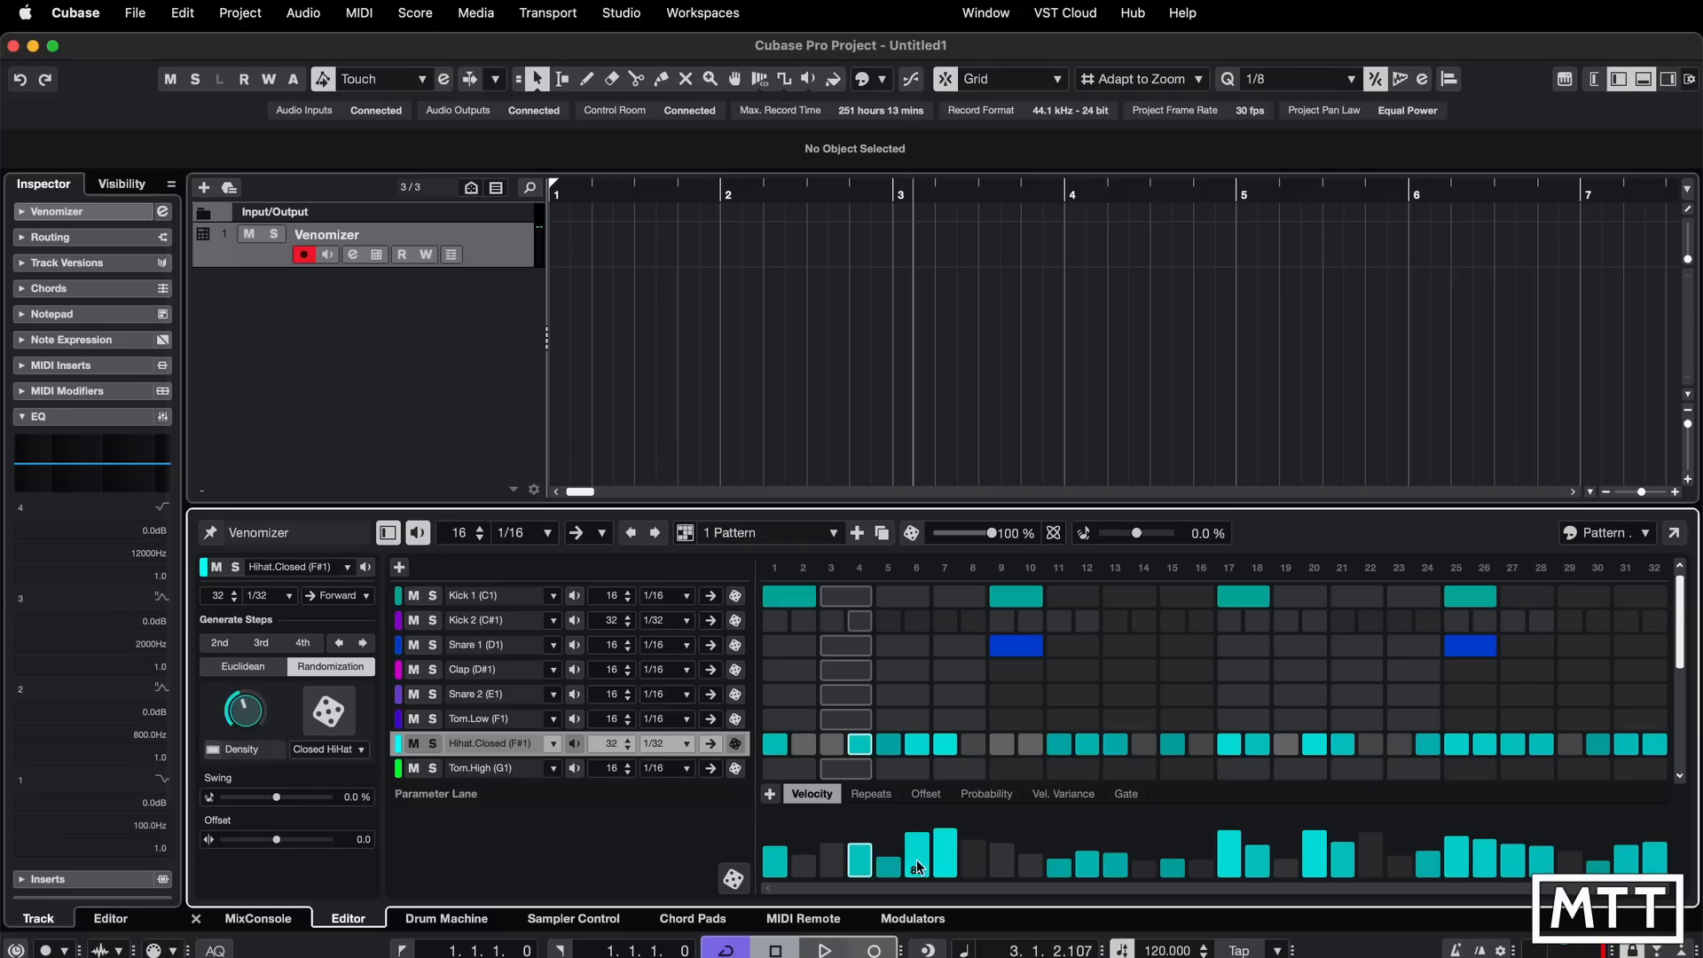
key(space)
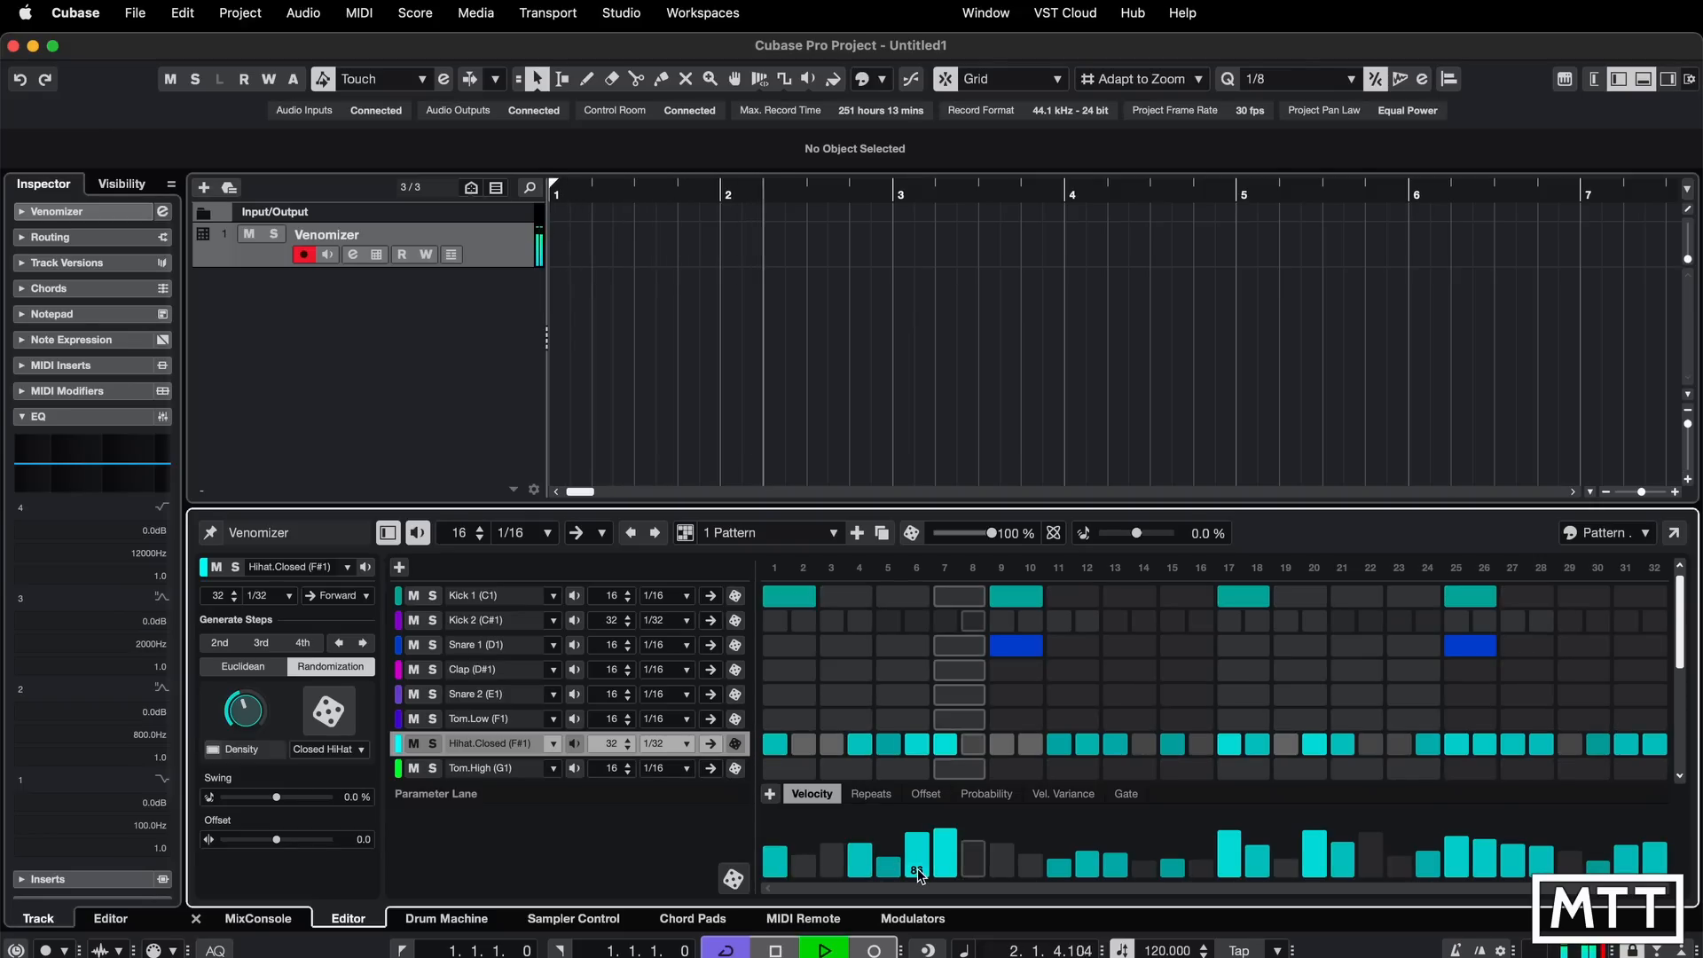
key(space)
- Set the Hihat.Closed lane's resolution to 1/16, randomize its steps again and audition the pattern
click(666, 744)
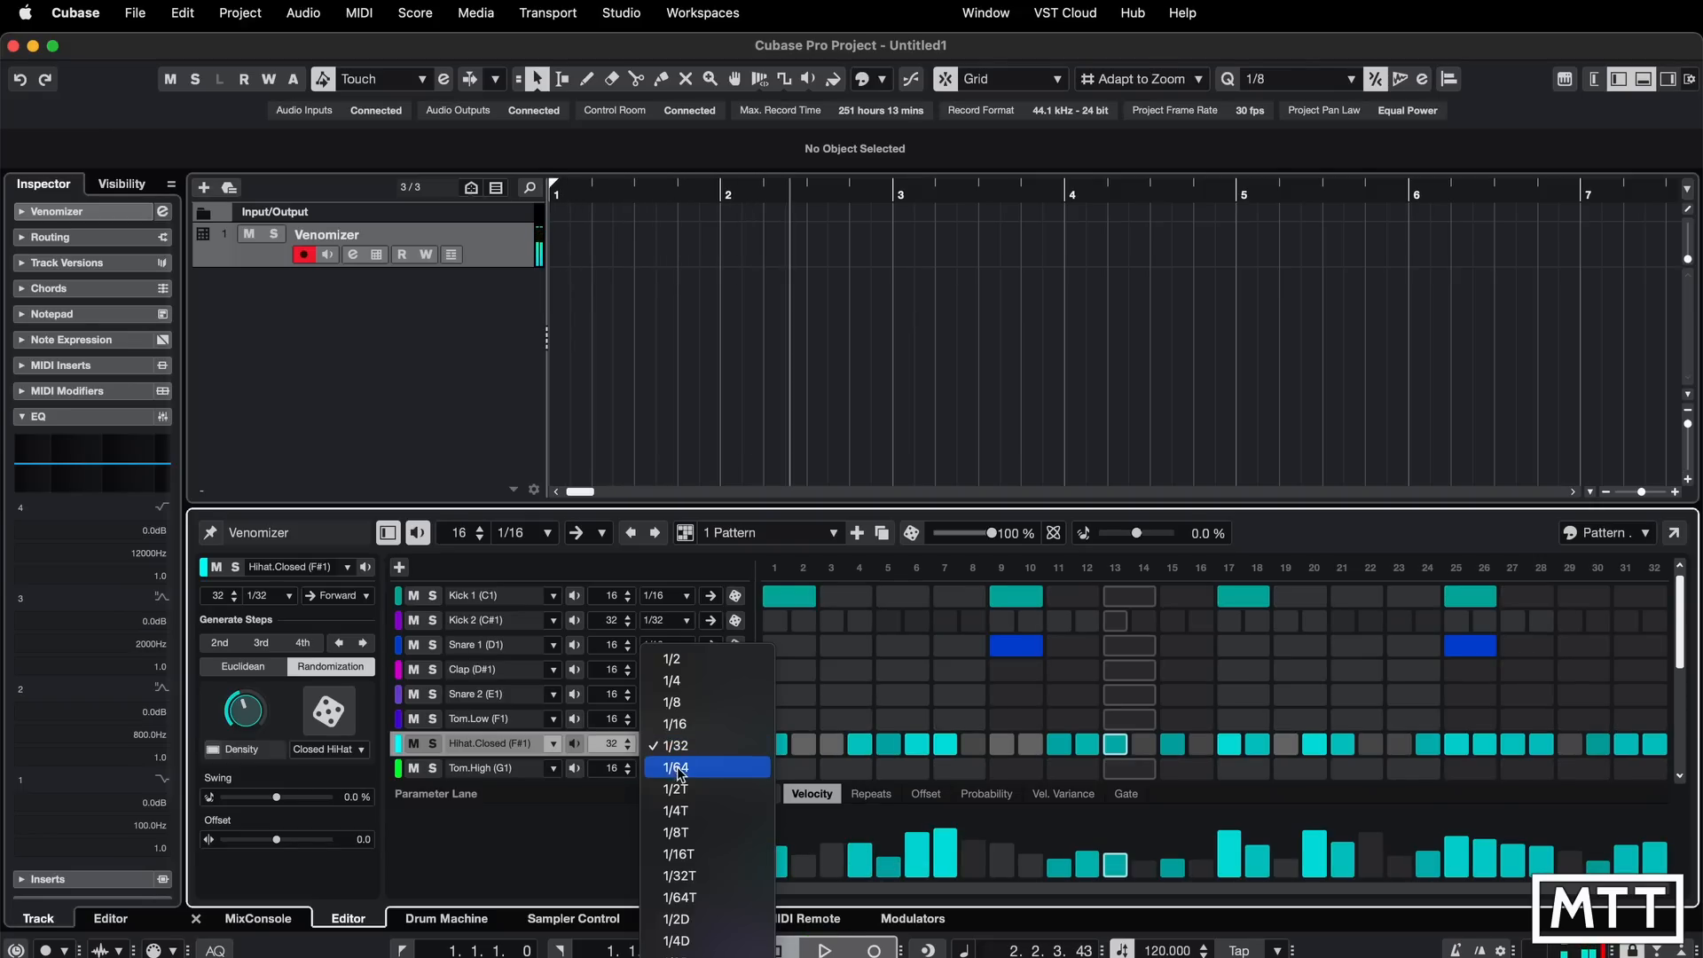
click(678, 729)
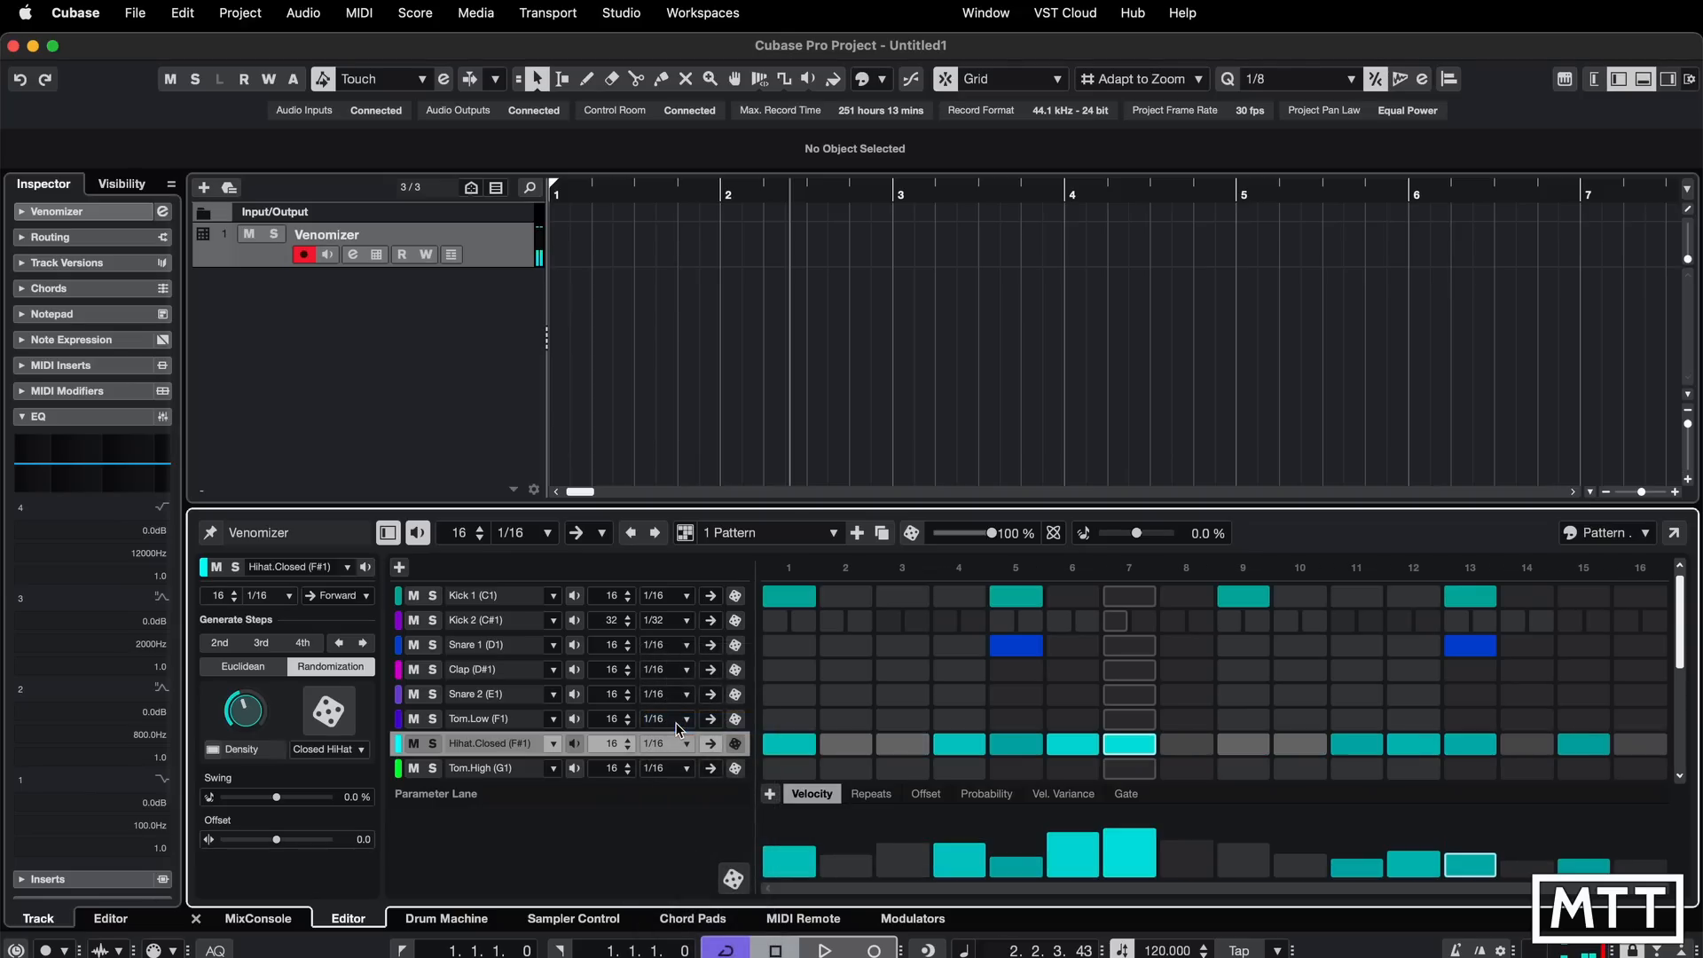
click(335, 714)
key(space)
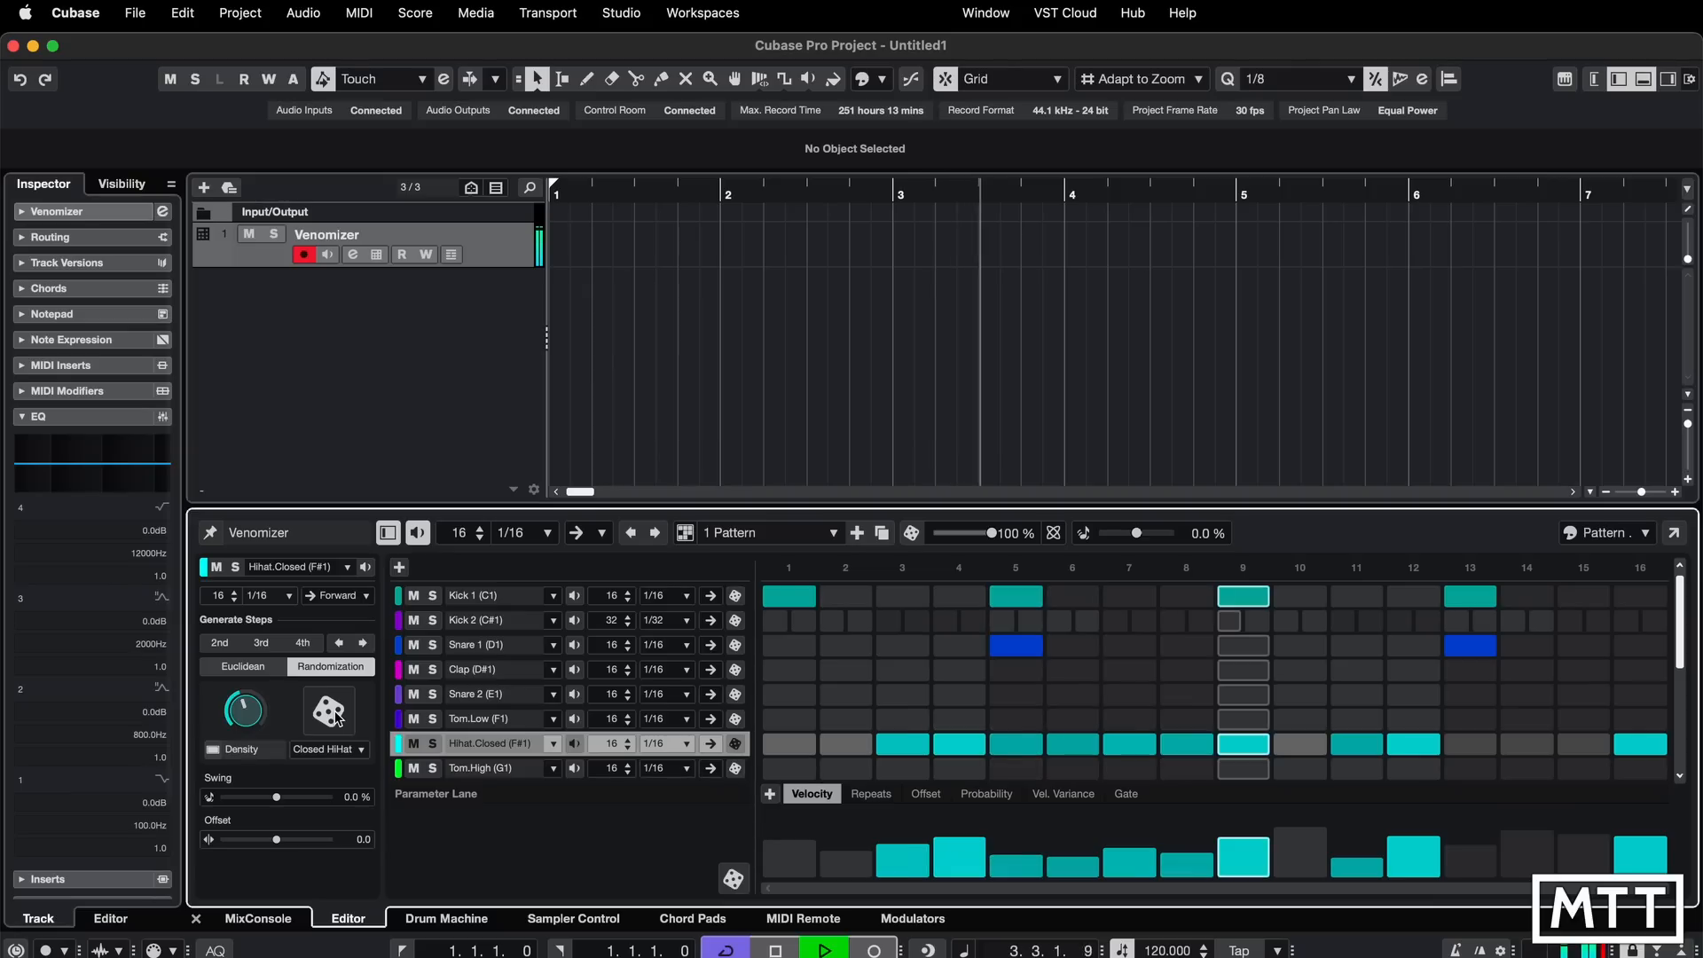
key(space)
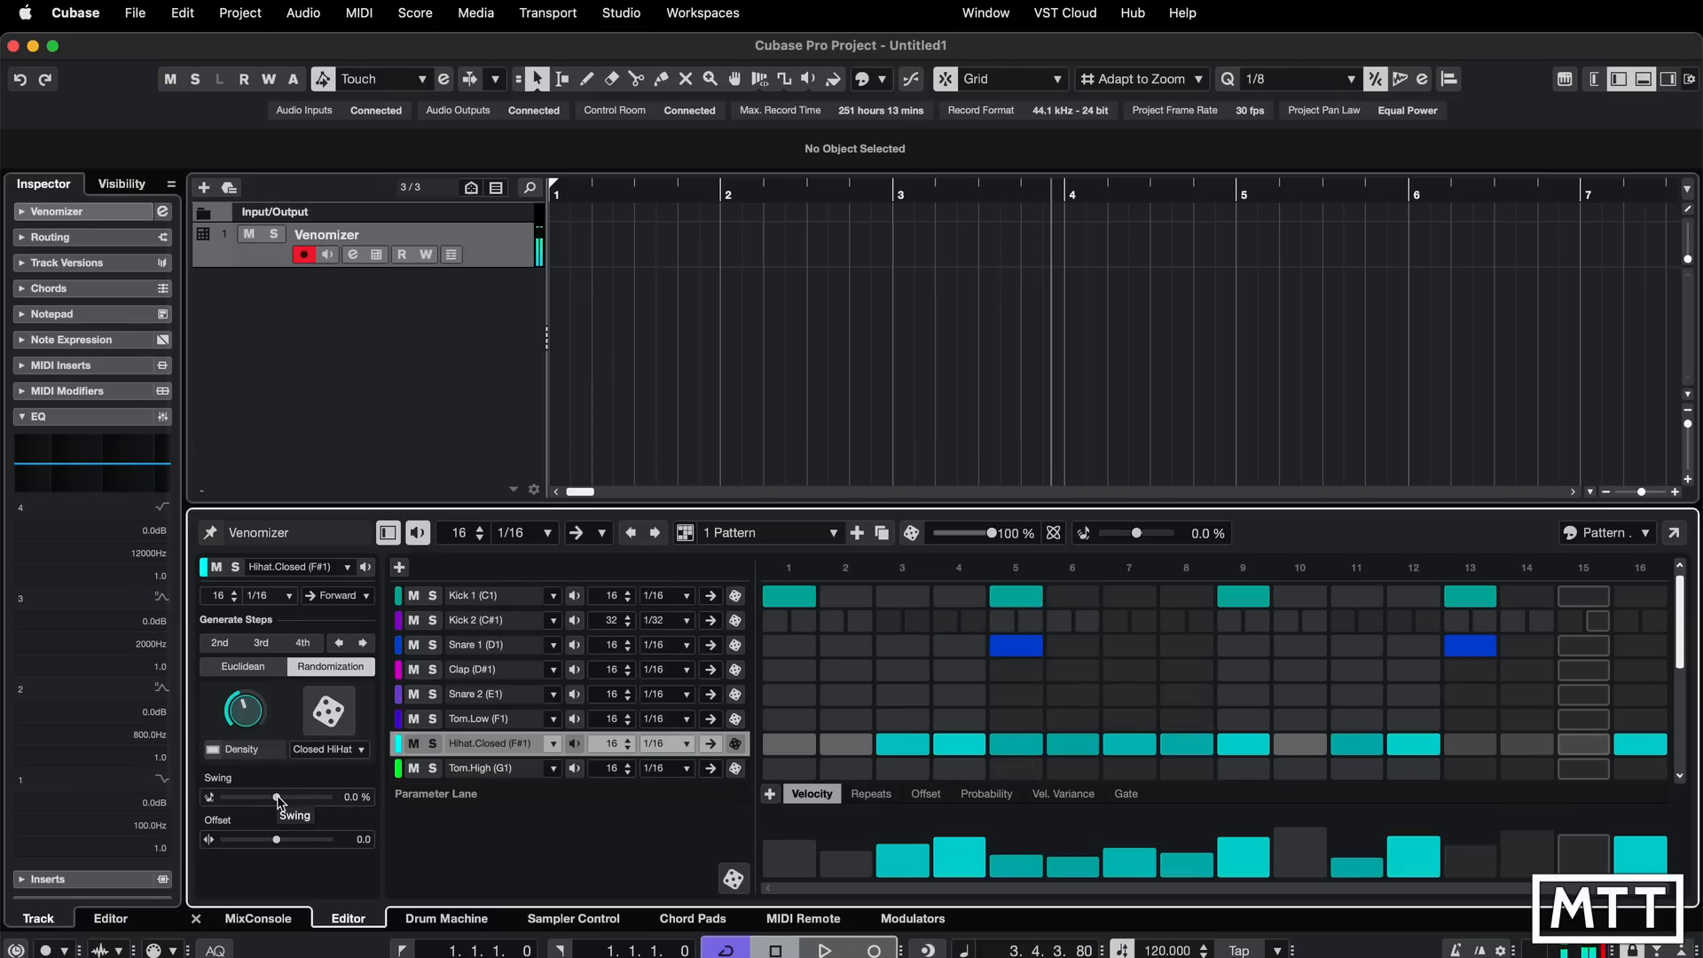
- Raise the Hihat.Closed lane's swing to 33.3 % and up to 100 % during playback, and randomize its steps once more
drag(276, 799, 283, 801)
key(space)
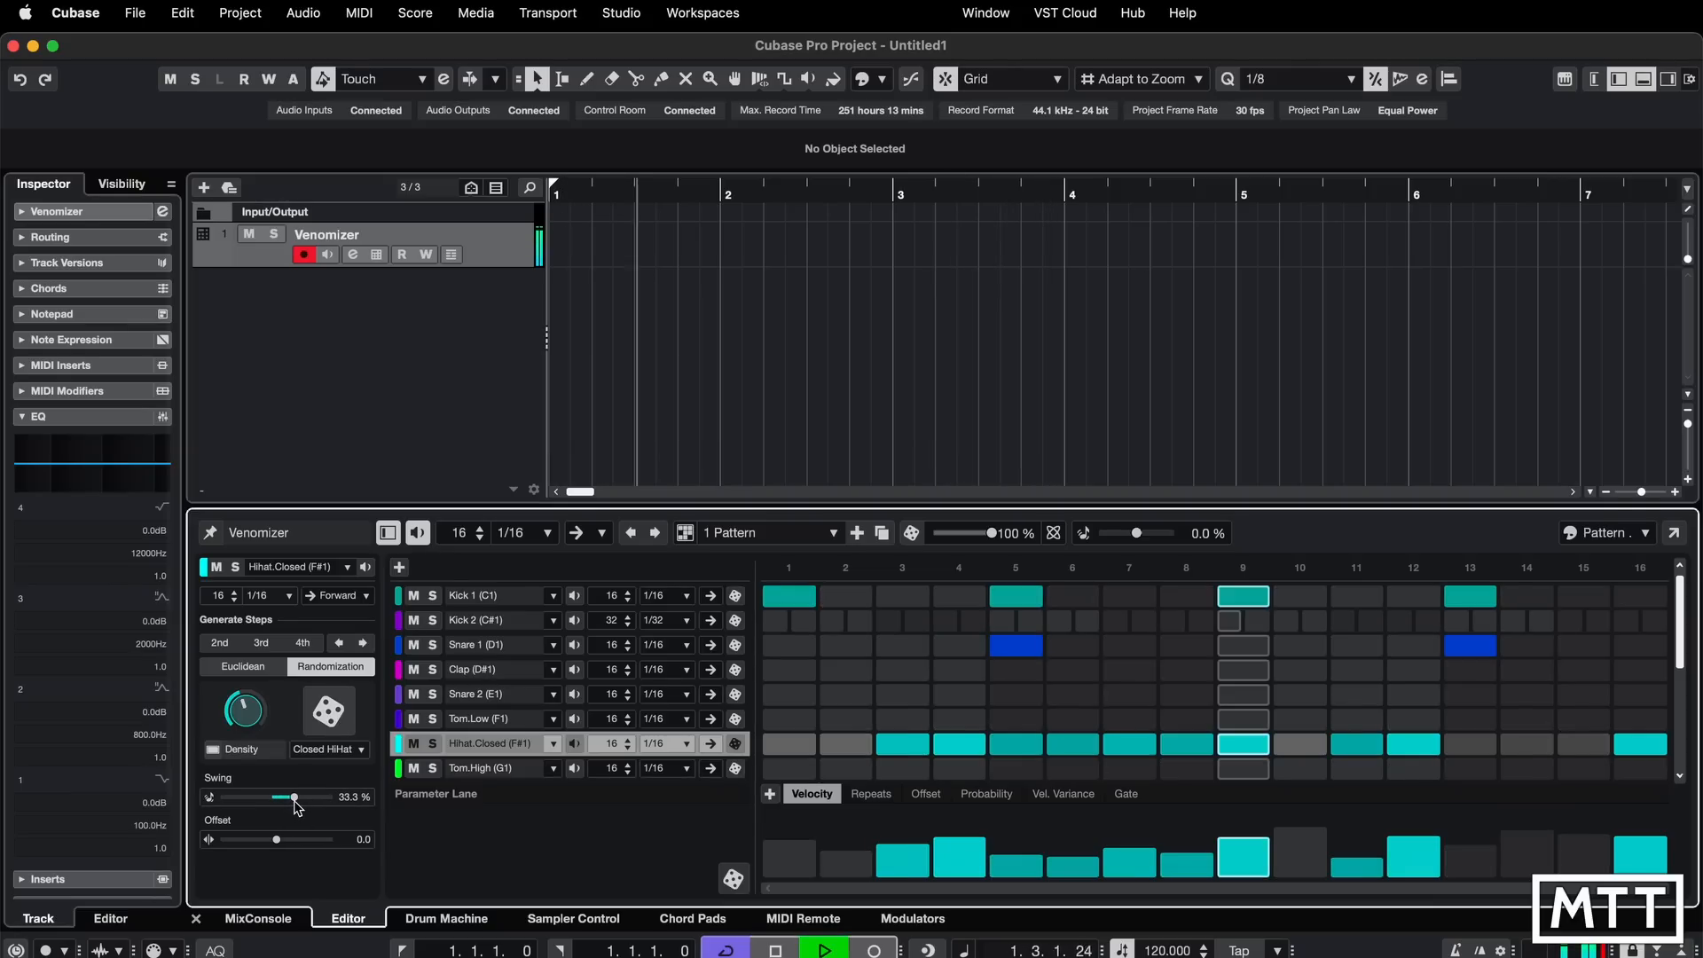
drag(294, 797, 330, 797)
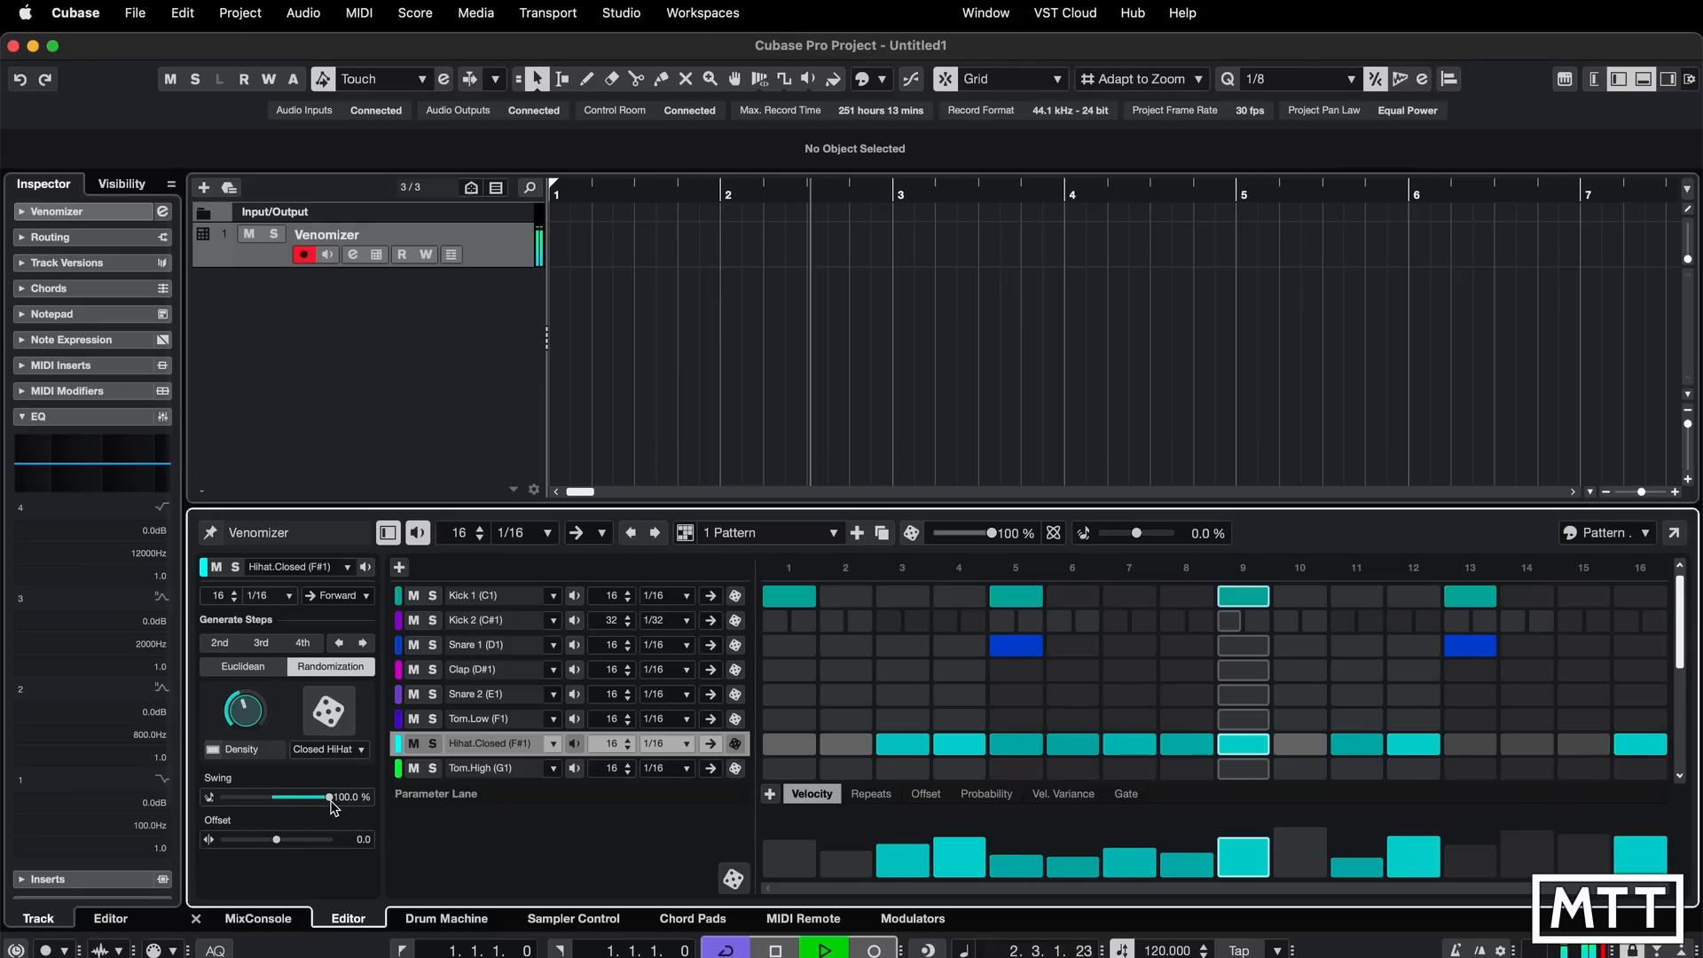
click(341, 727)
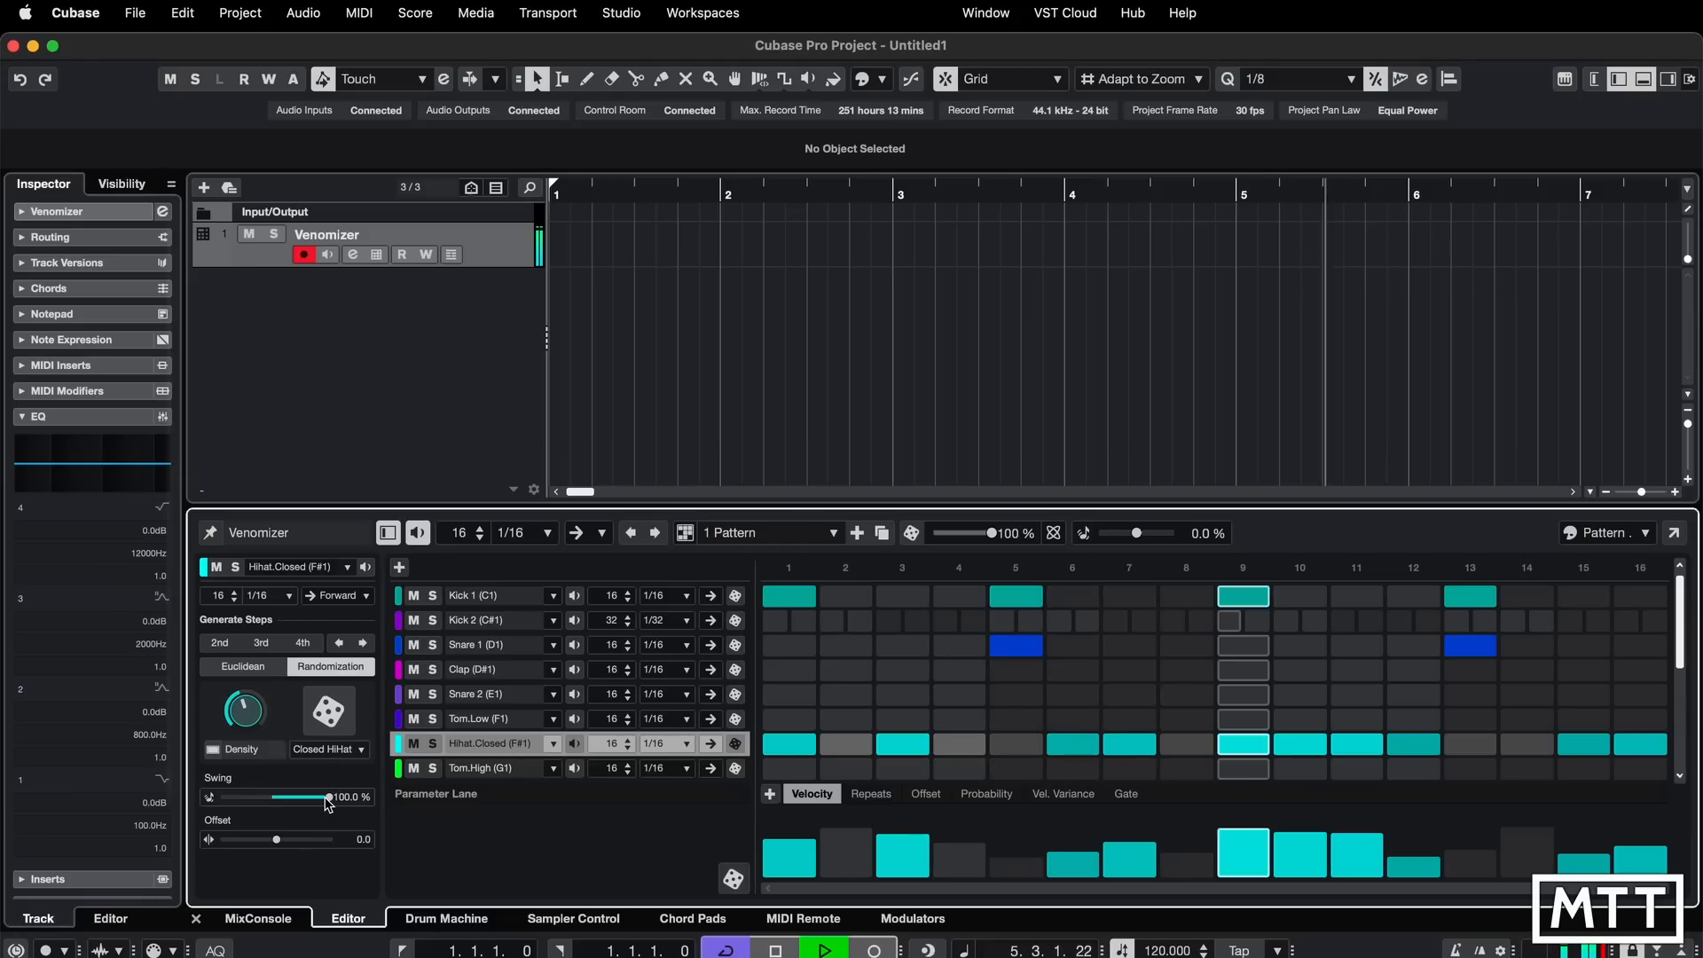
mouse_move(328, 801)
mouse_down()
mouse_move(277, 803)
mouse_move(328, 805)
mouse_up()
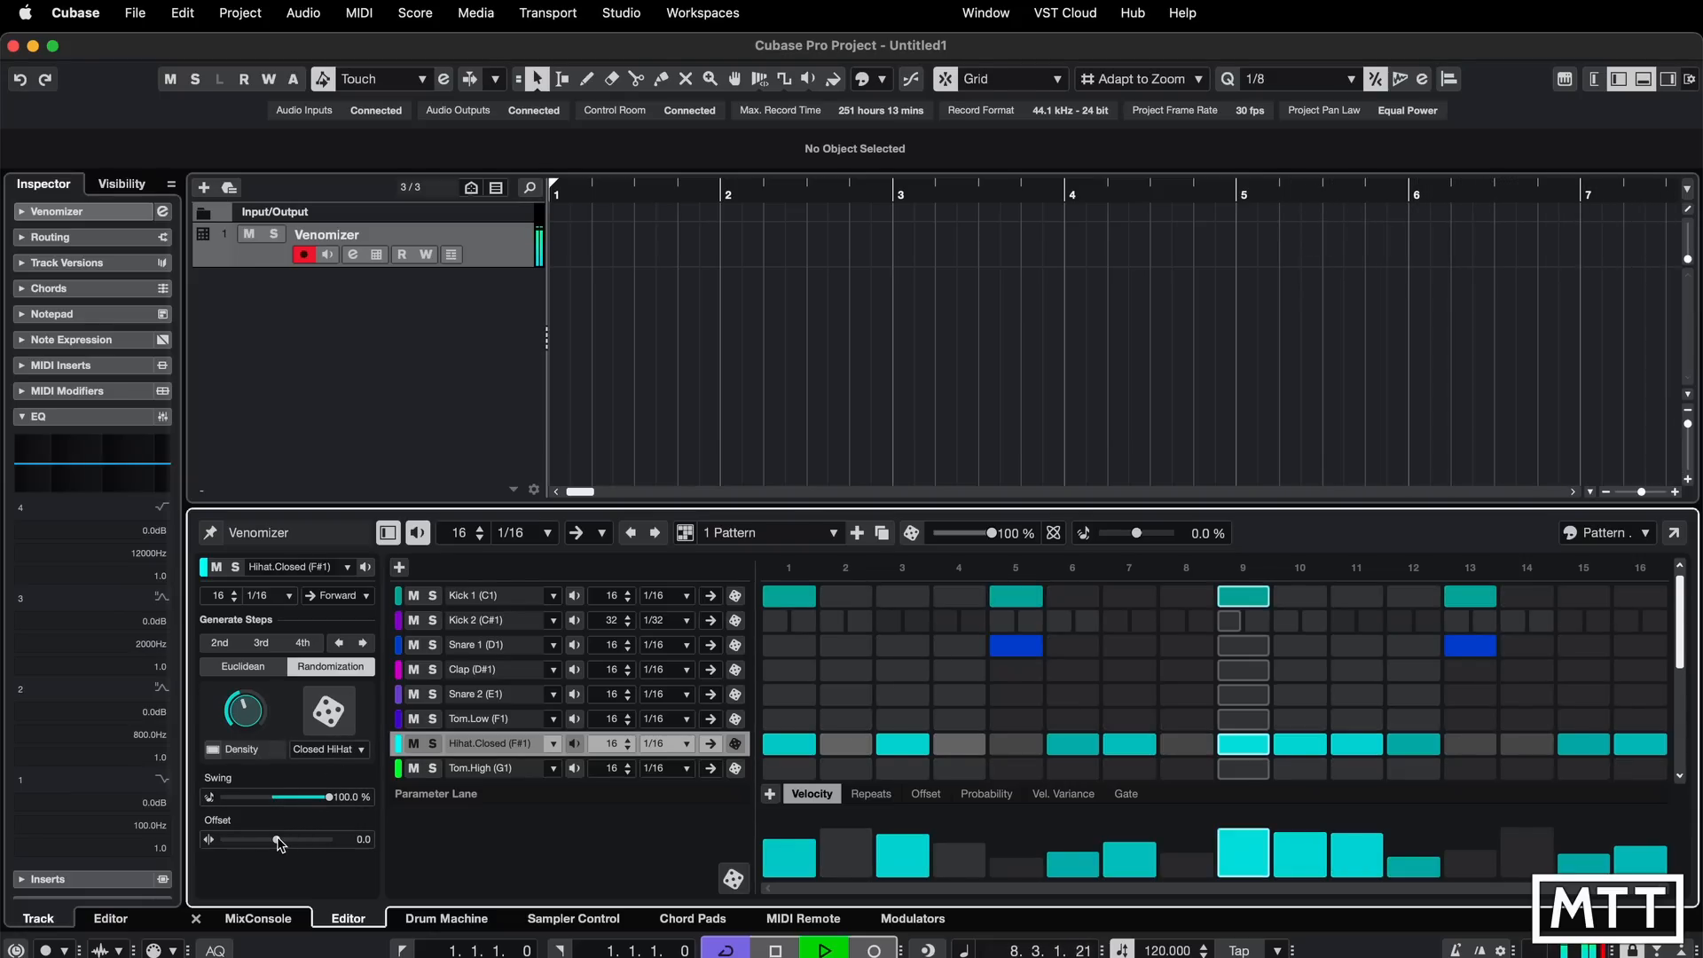
- Try an offset of 30 ticks on the Hihat.Closed lane, stop playback and reset the offset to 0
drag(277, 840, 330, 842)
key(space)
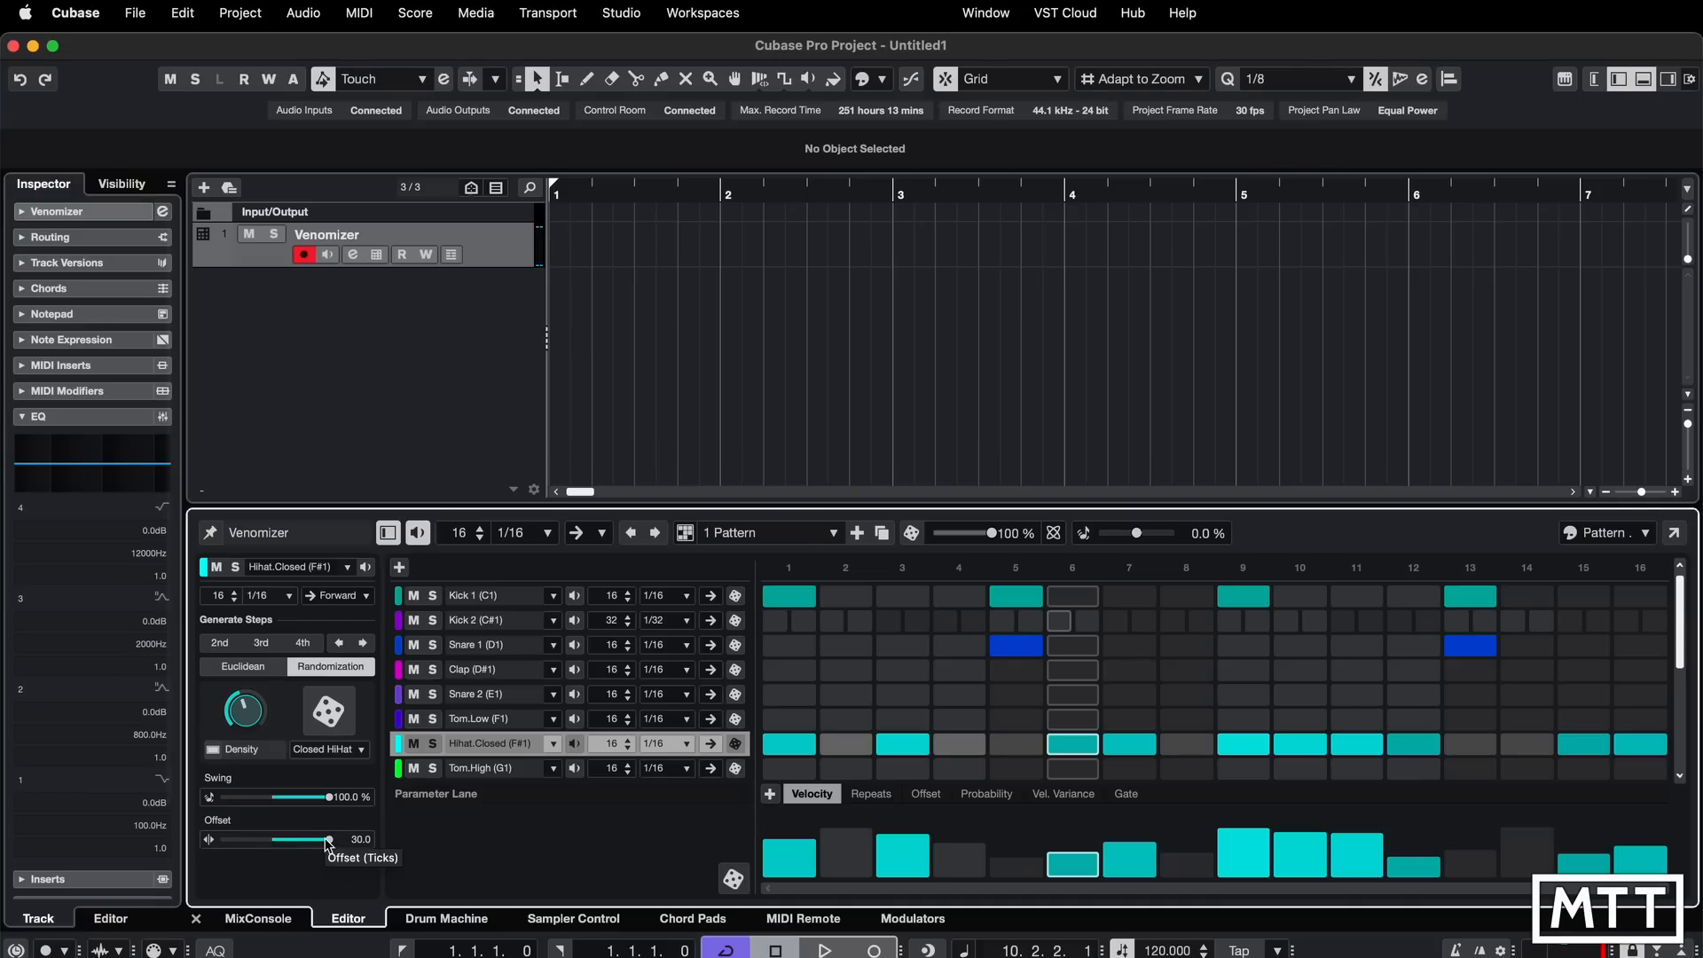
super+click(325, 840)
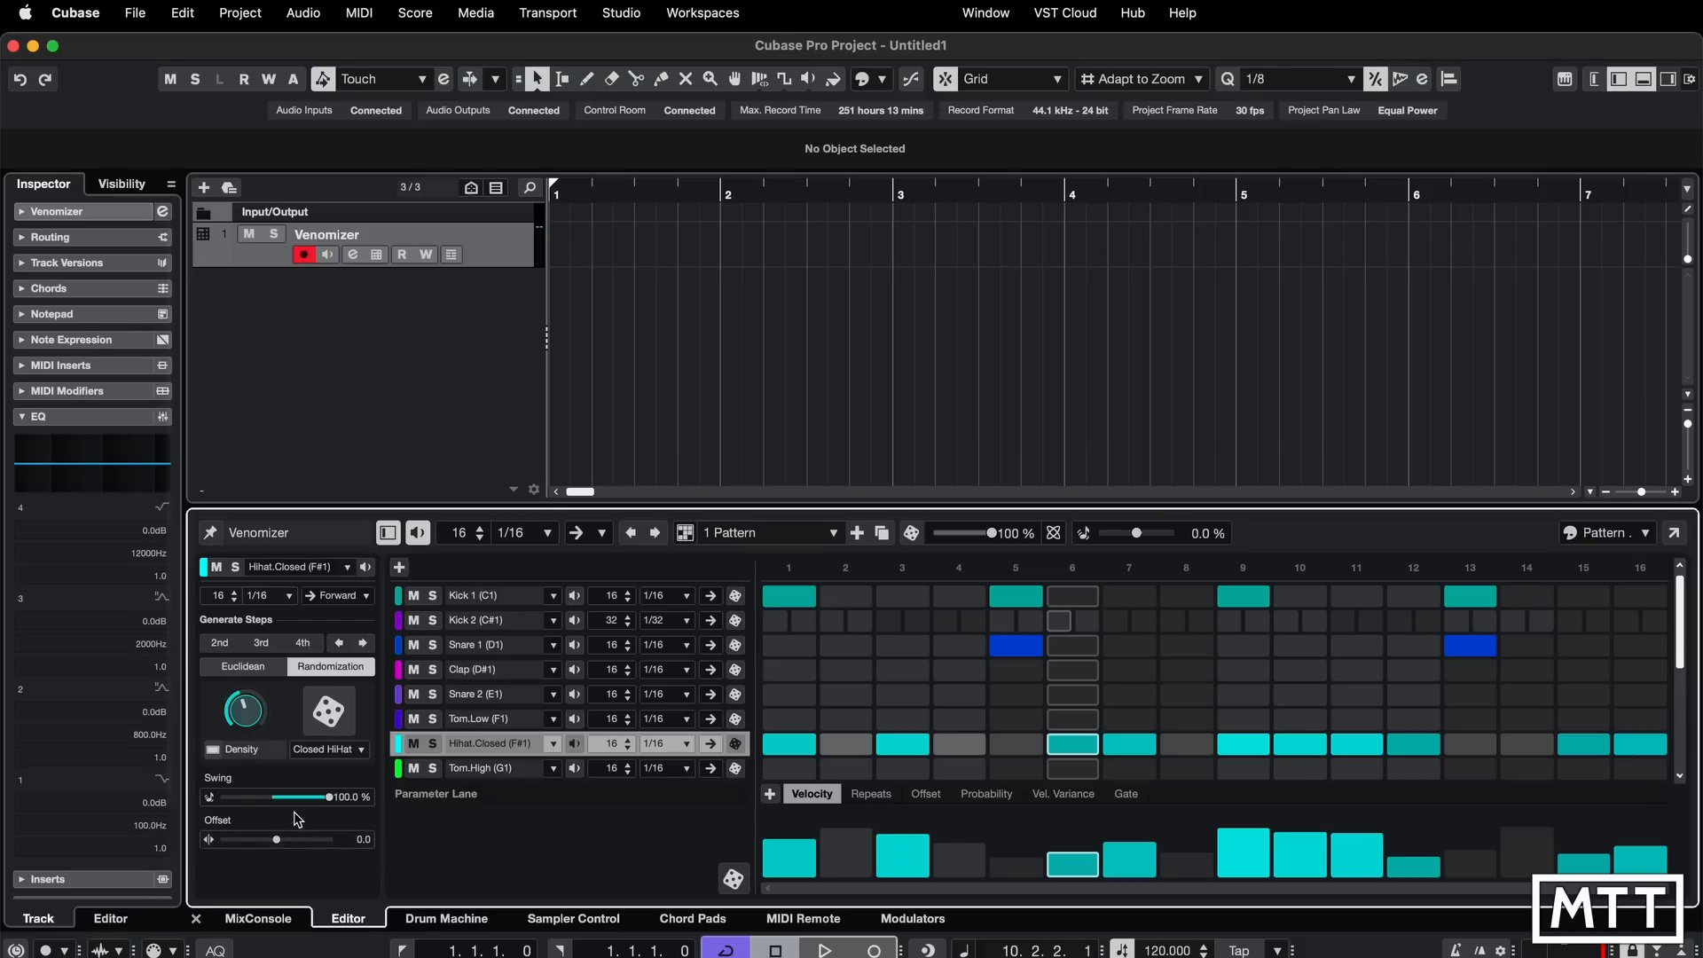
- Reset the Hihat.Closed lane's swing, restart playback and set the swing to 69.5 %
super+click(288, 798)
key(space)
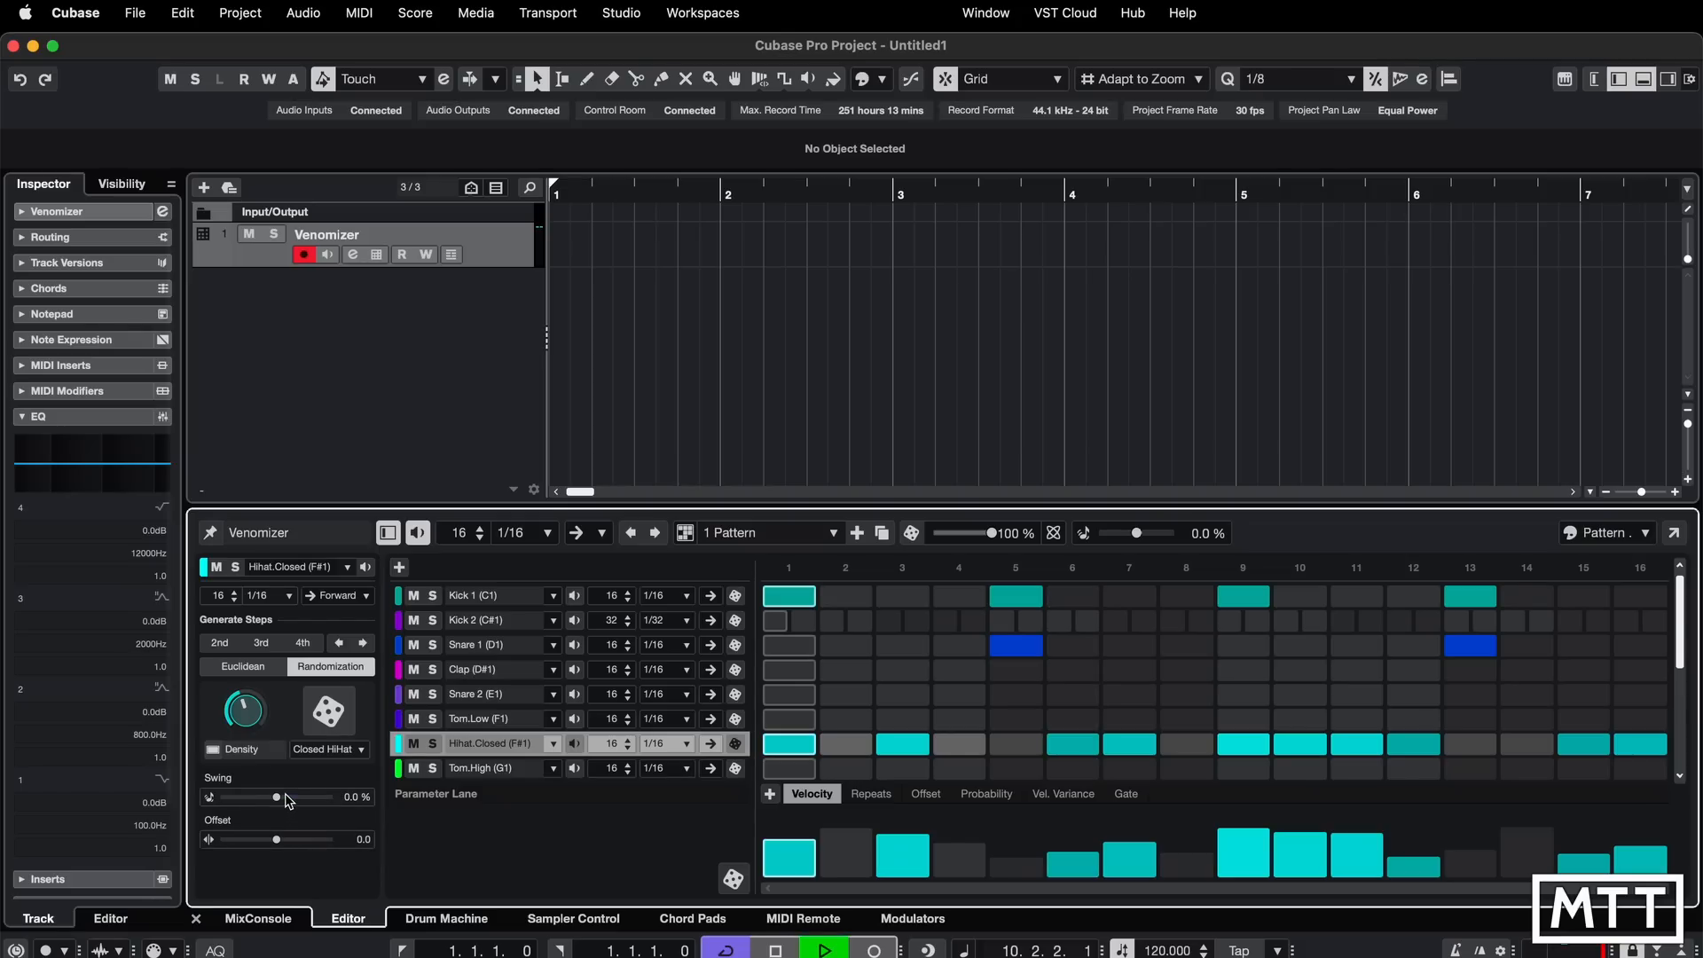
drag(286, 797, 312, 798)
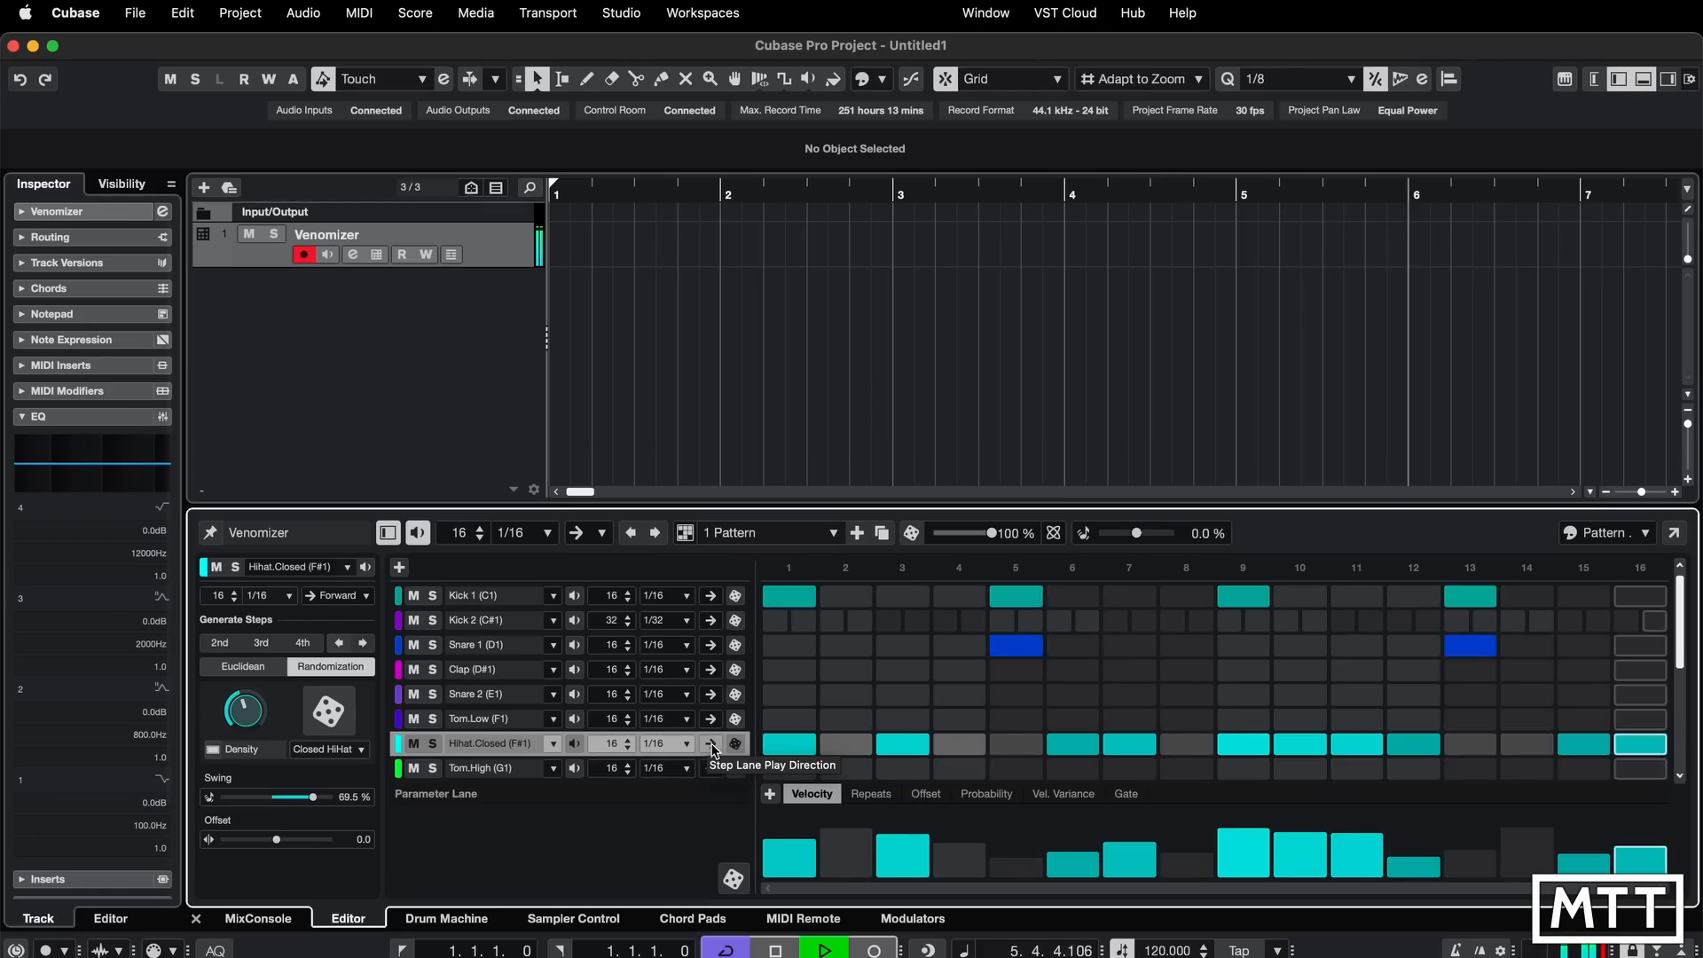
- Try the Backward play direction on the Hihat.Closed lane, set it to Alternating and stop playback after listening
click(711, 746)
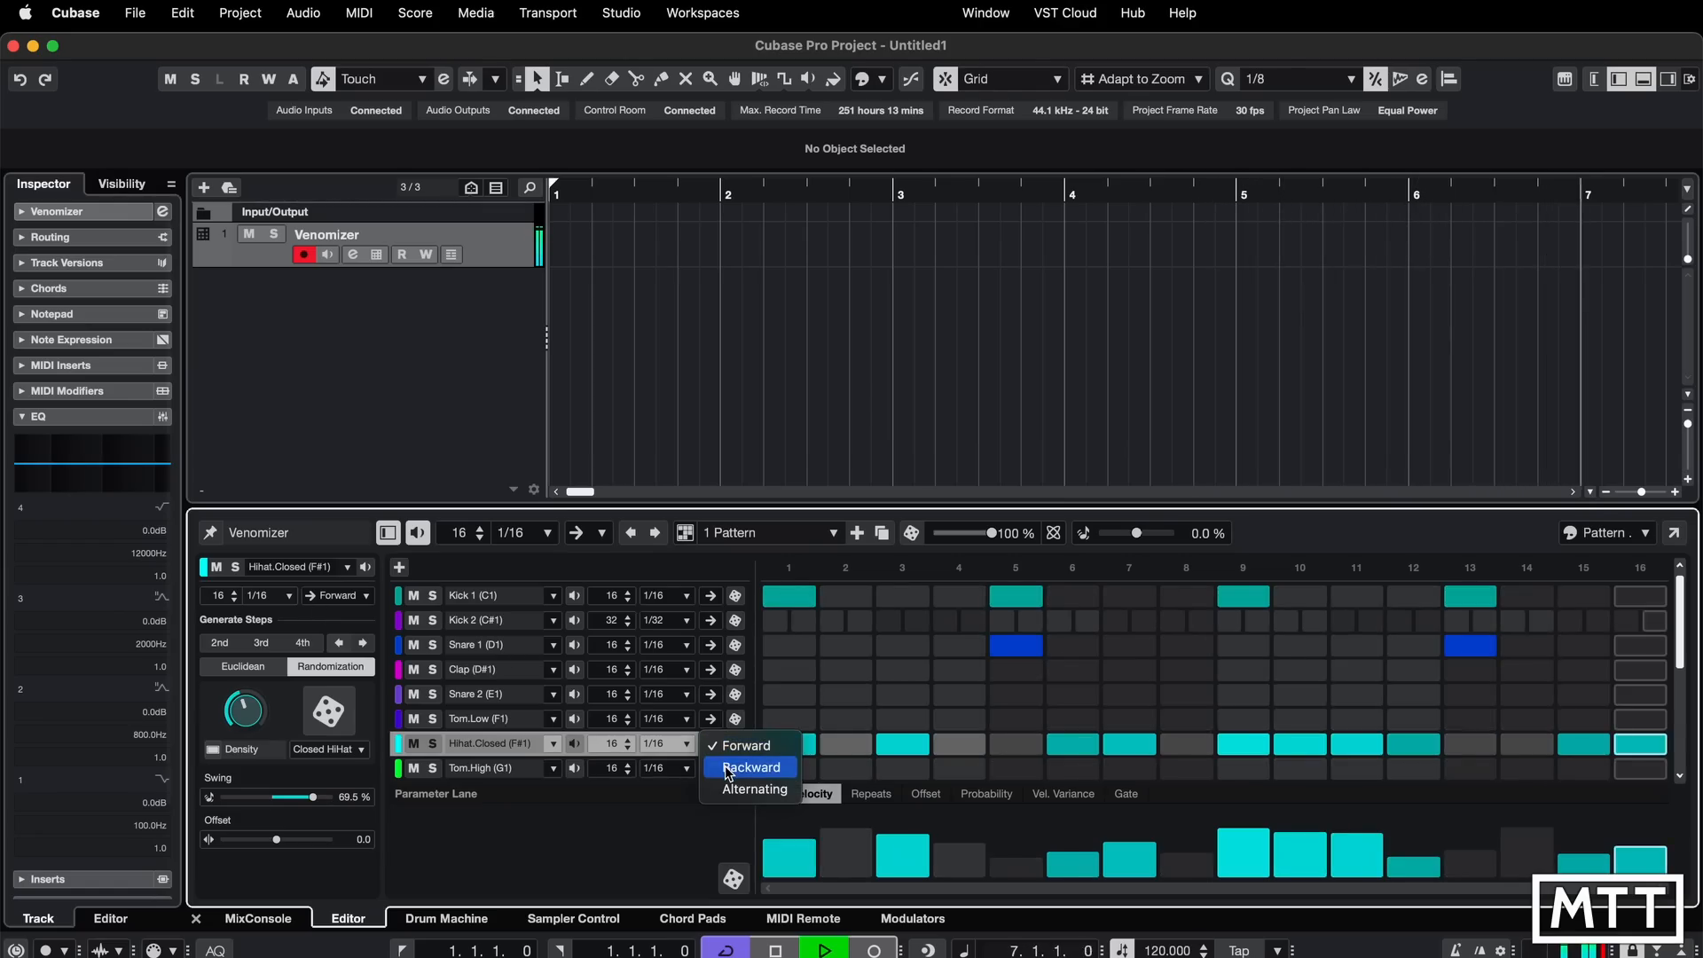
click(726, 768)
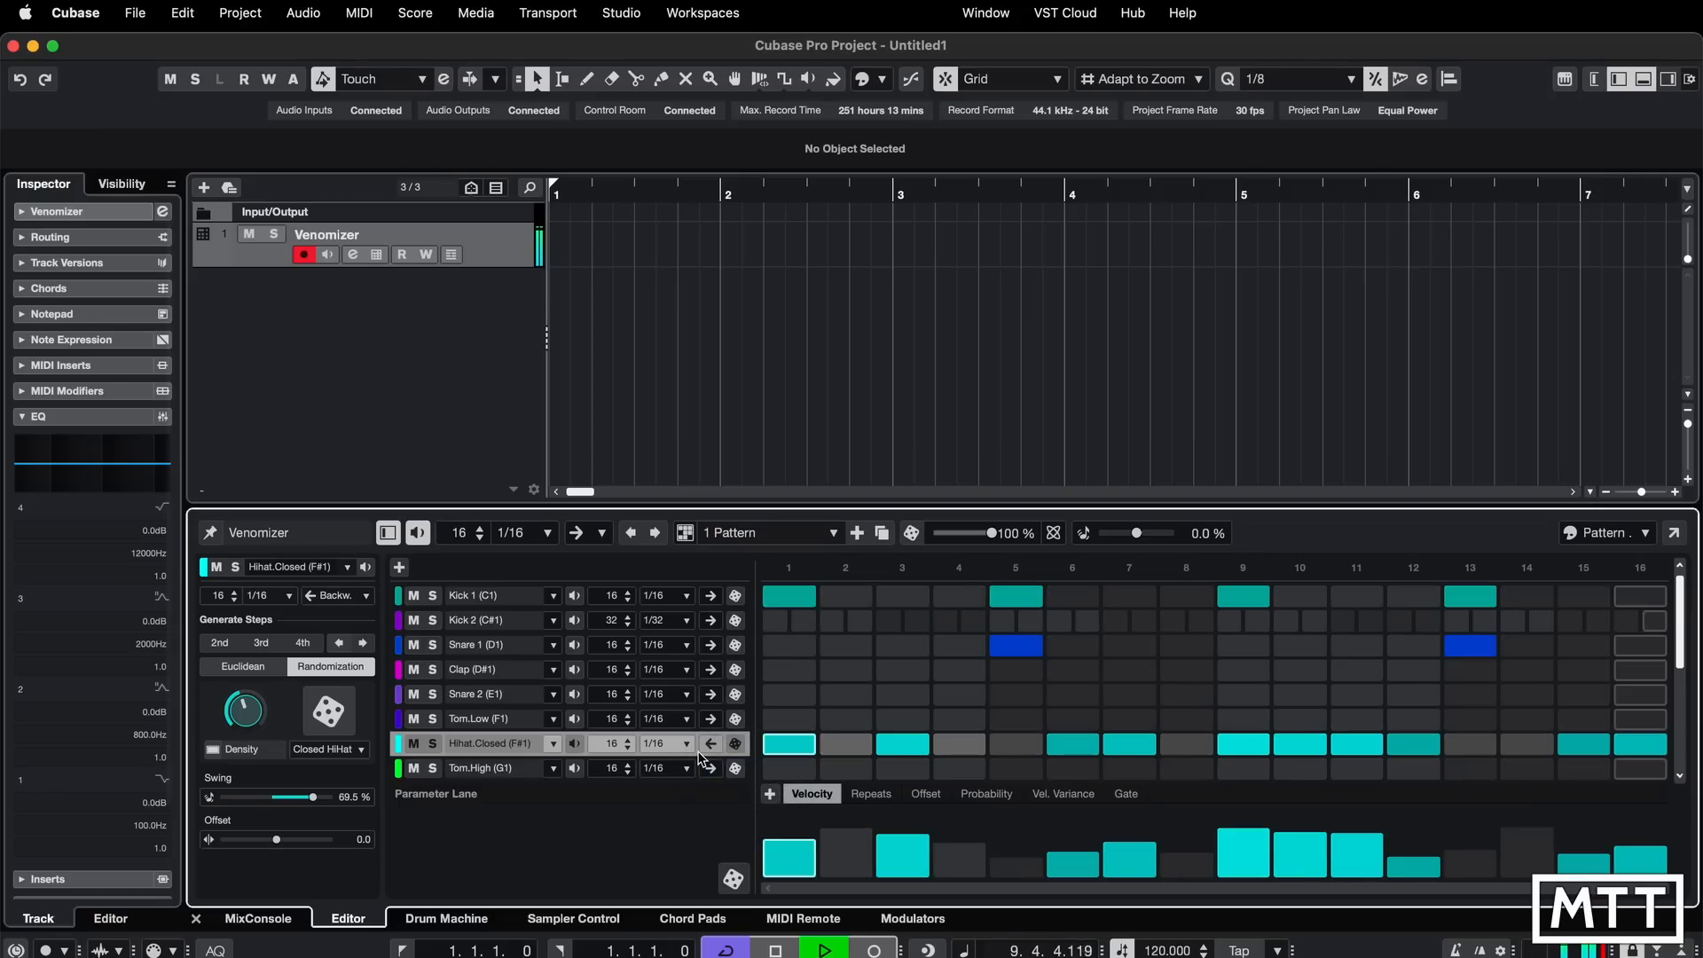
click(711, 746)
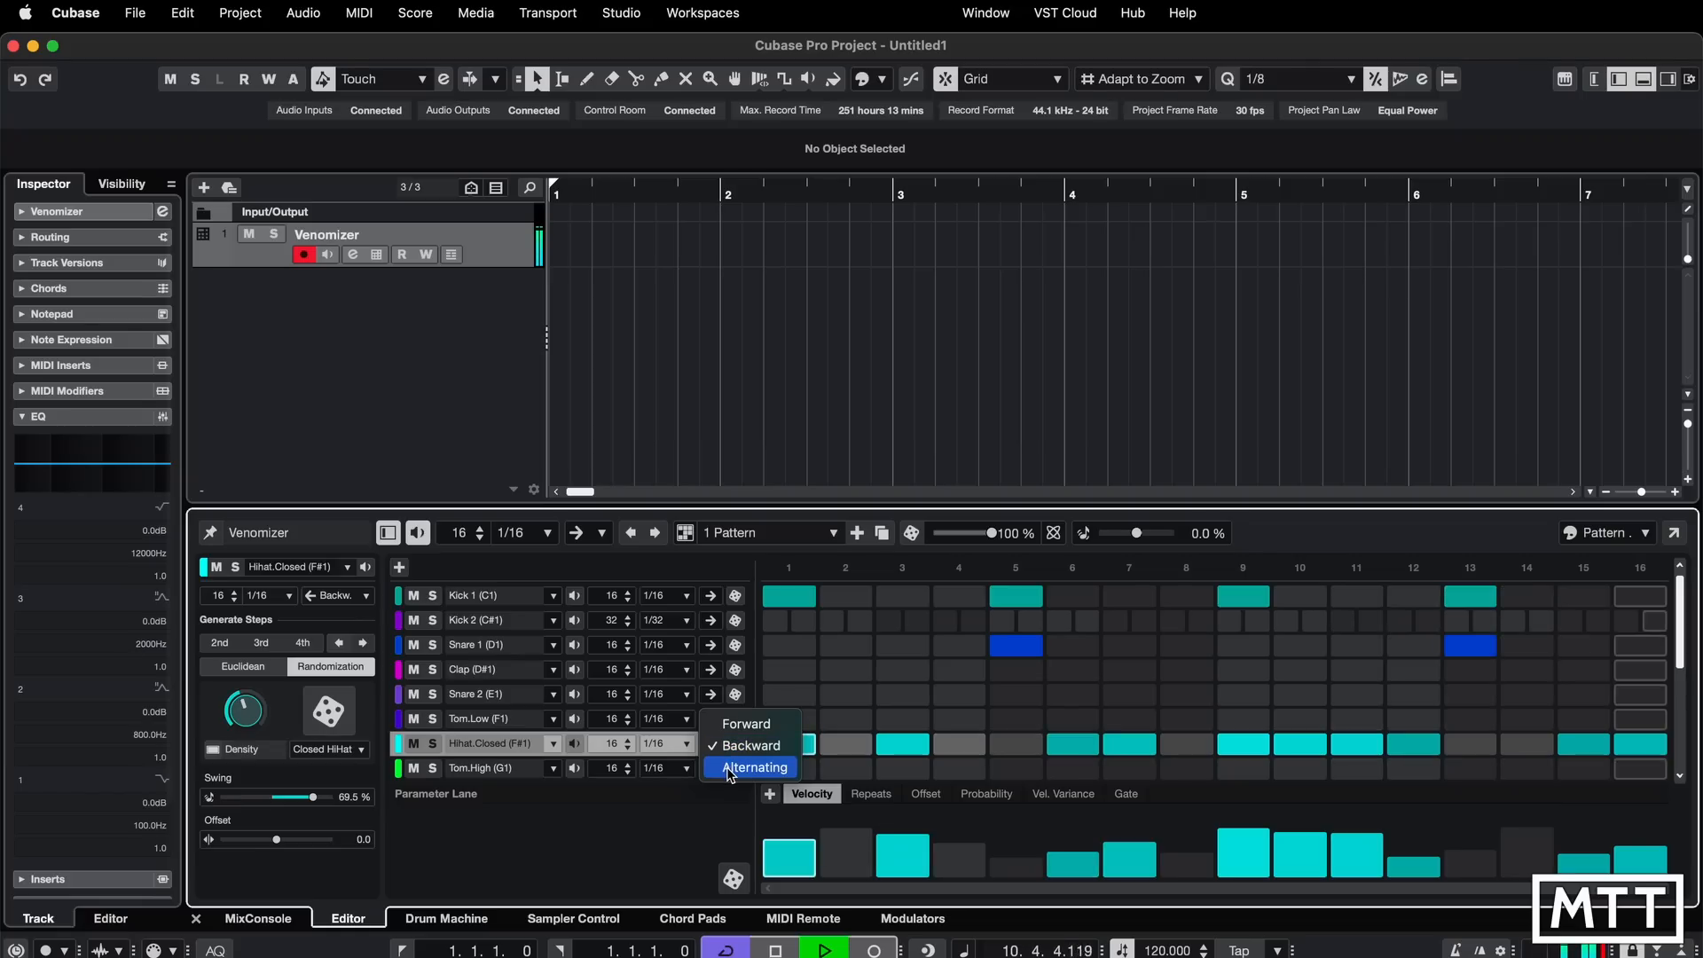
click(730, 769)
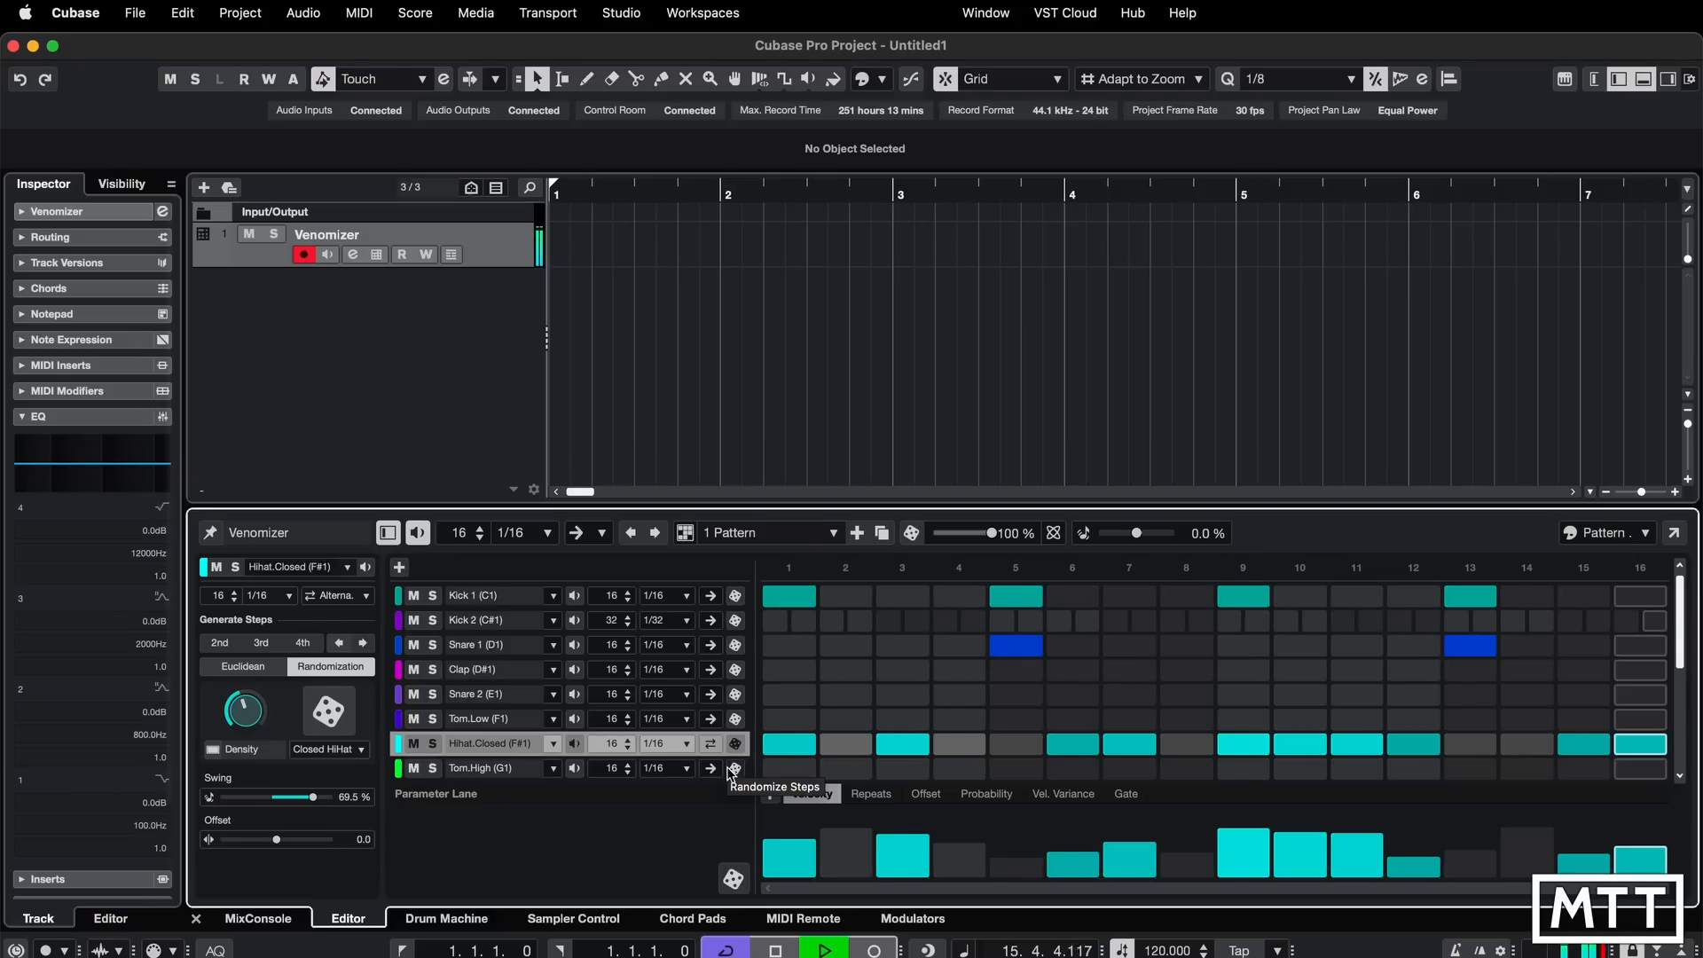
key(space)
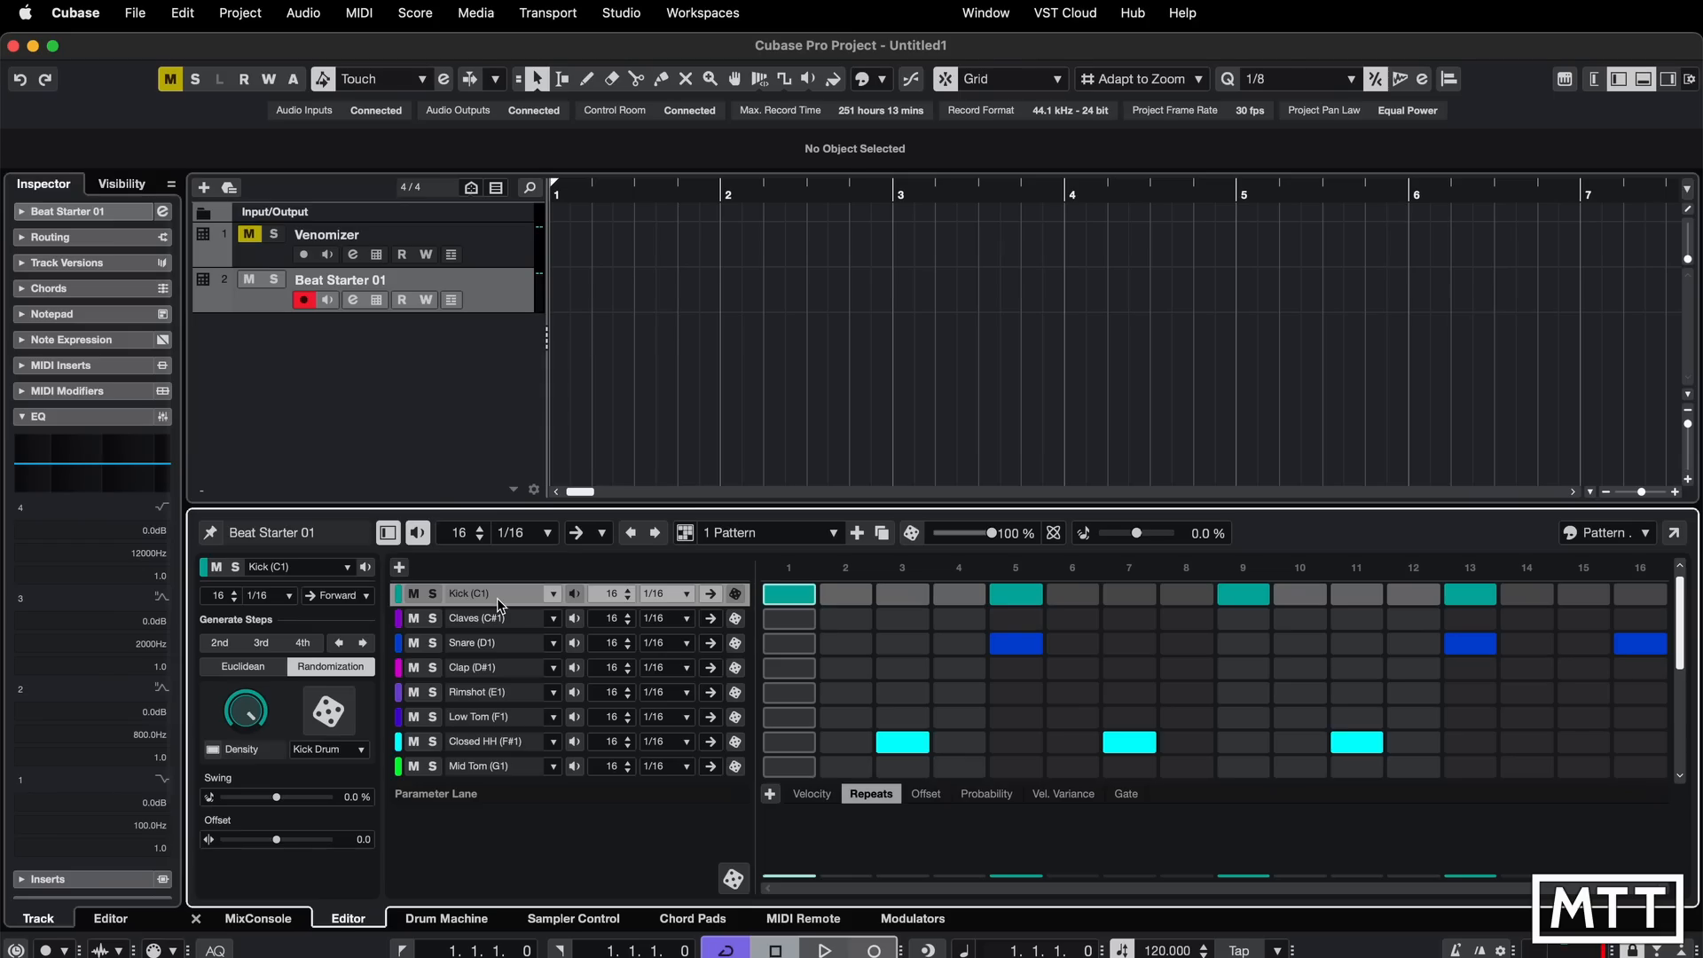
- Audition the Beat Starter 01 pattern and show the Kick lane's velocities, trying out the velocity of step 1
key(space)
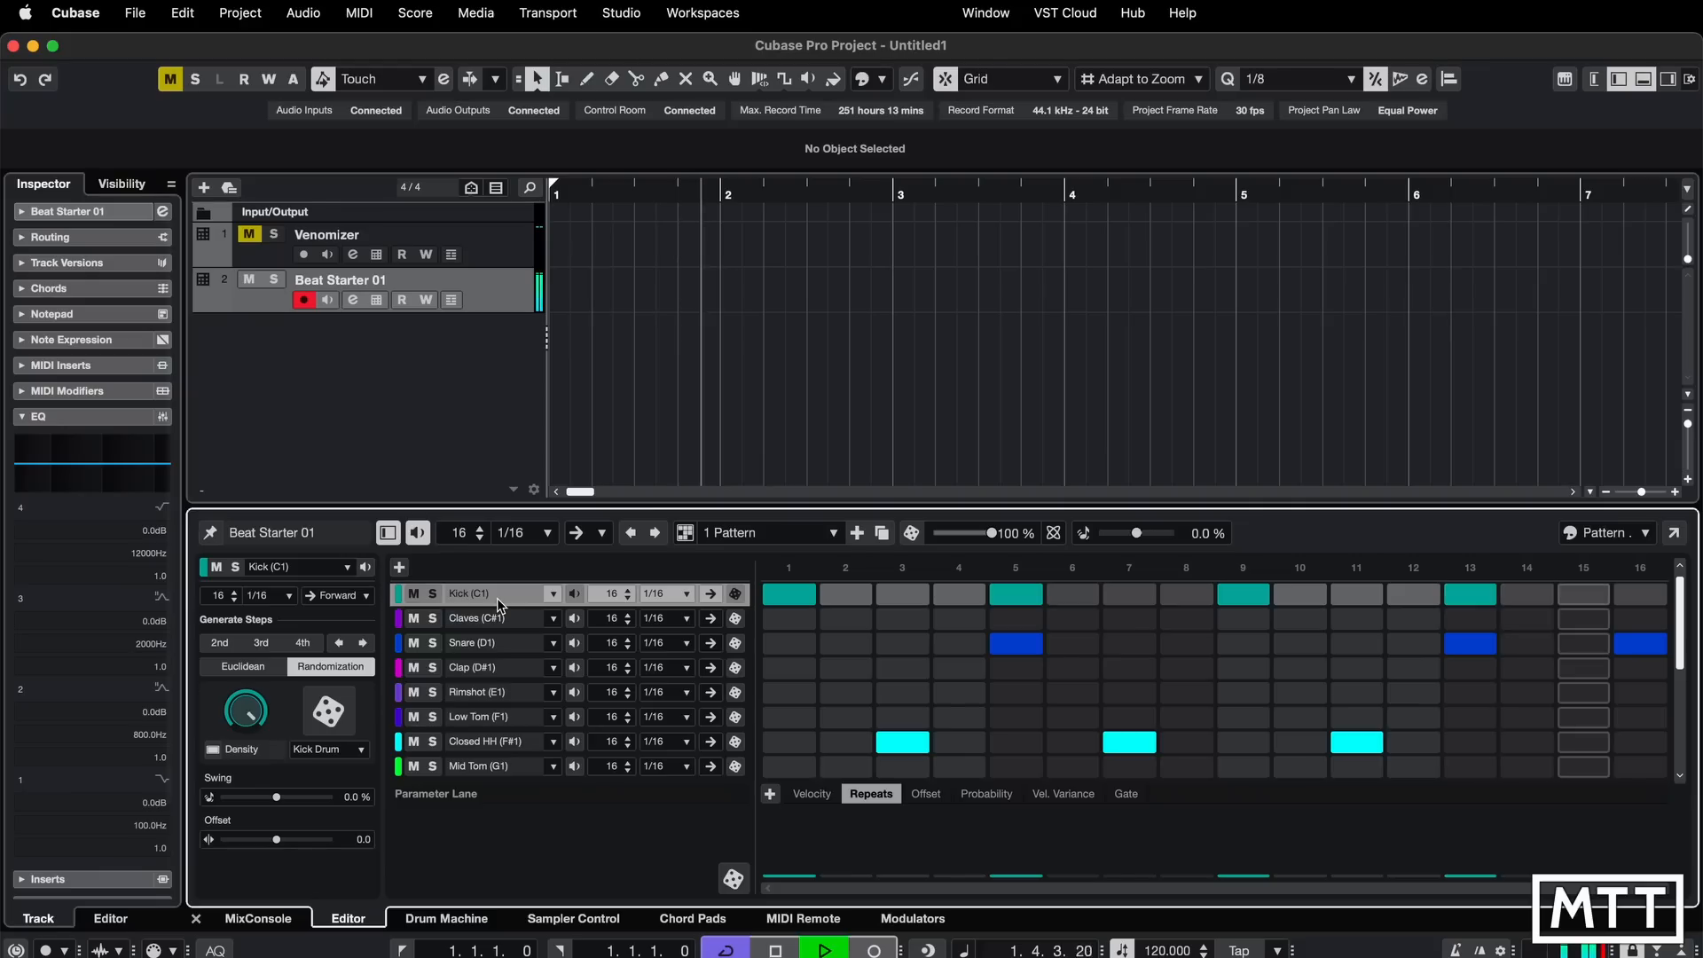
key(space)
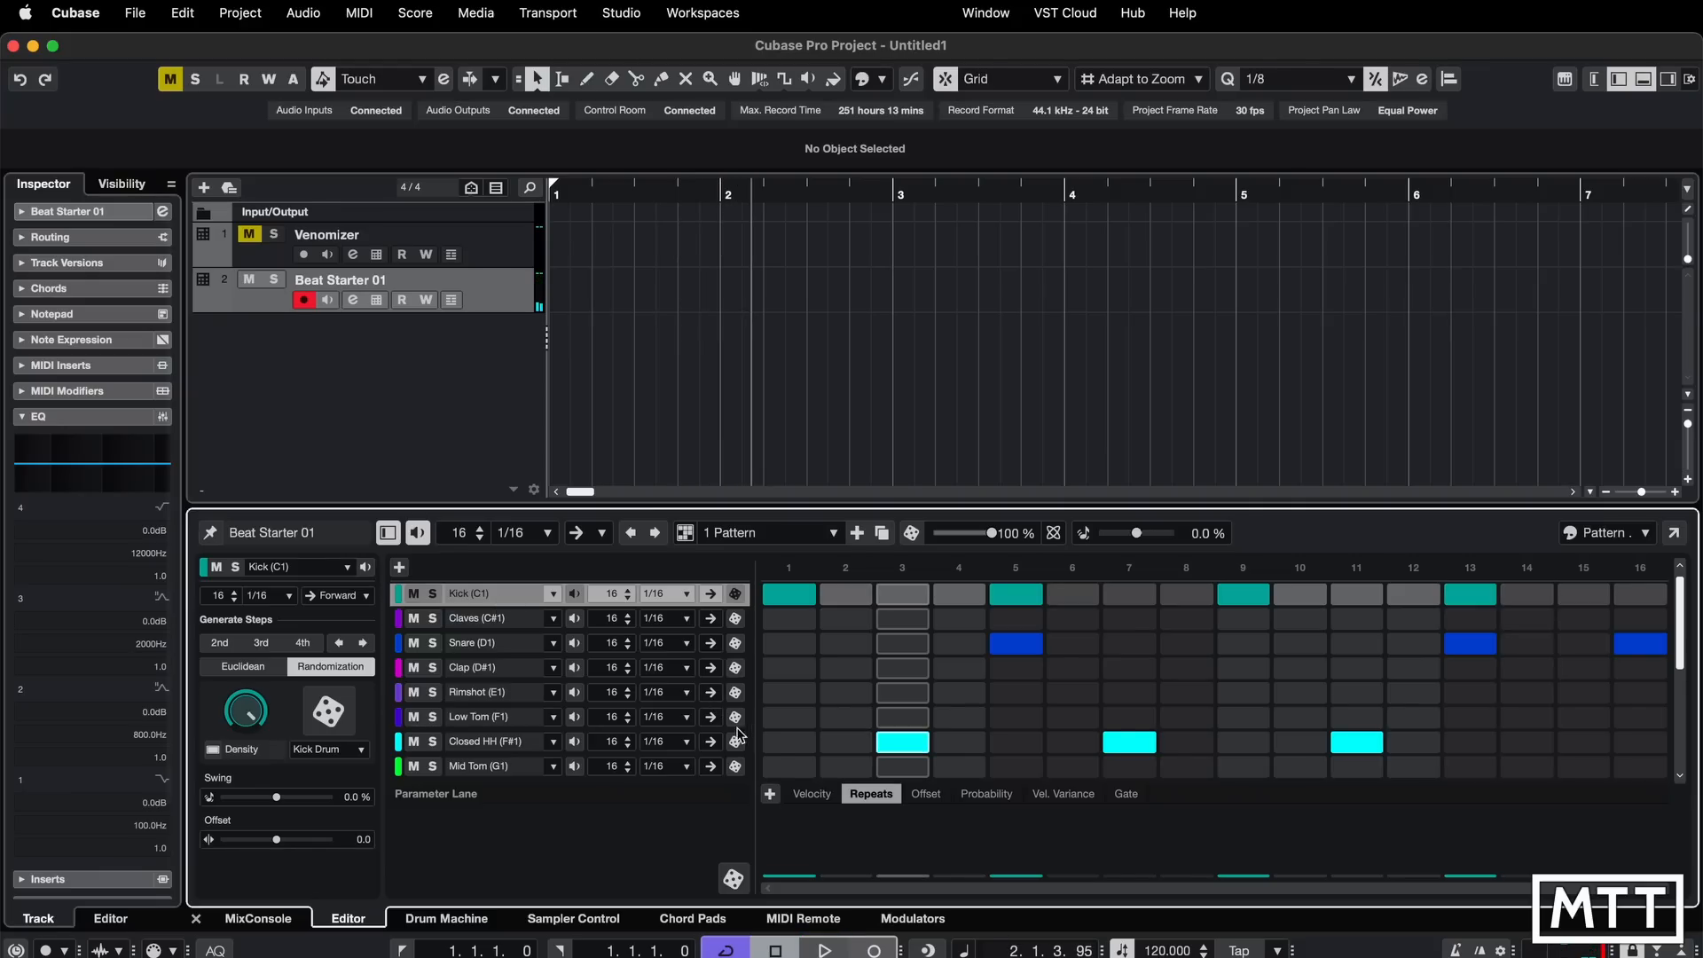
click(811, 793)
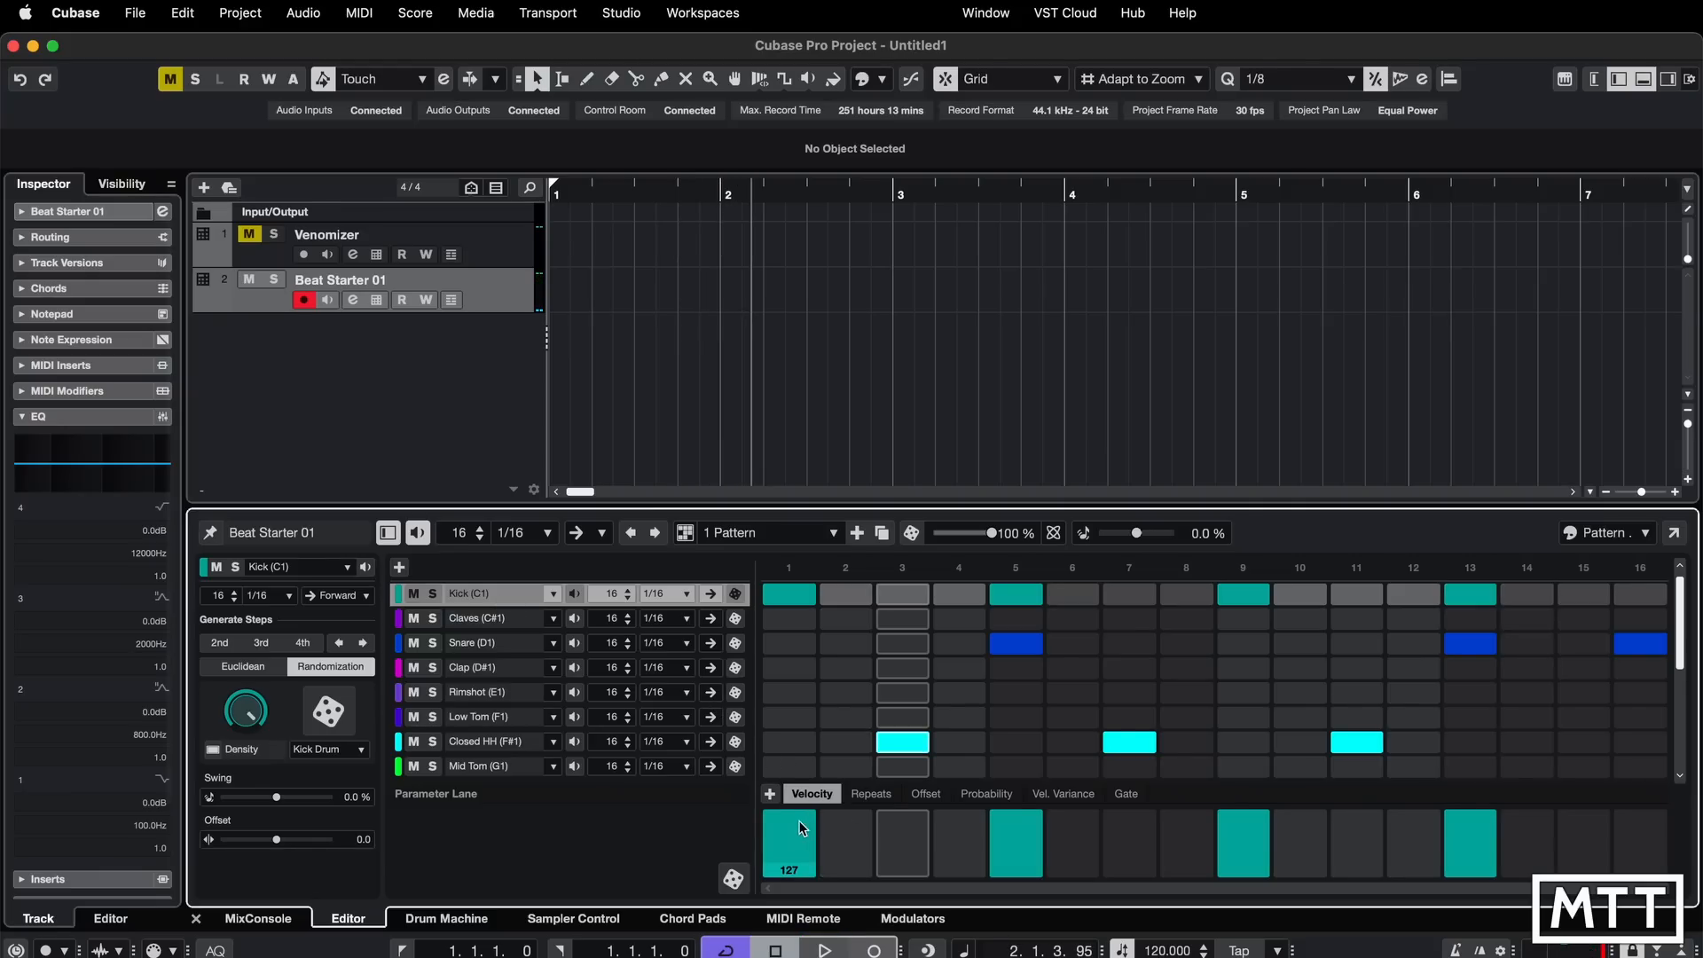
mouse_move(805, 829)
mouse_down()
mouse_move(803, 868)
mouse_move(807, 802)
mouse_up()
- Try 2, 3 and 10 repeats on step 13 of the Snare lane during playback and return it to a single hit
click(464, 644)
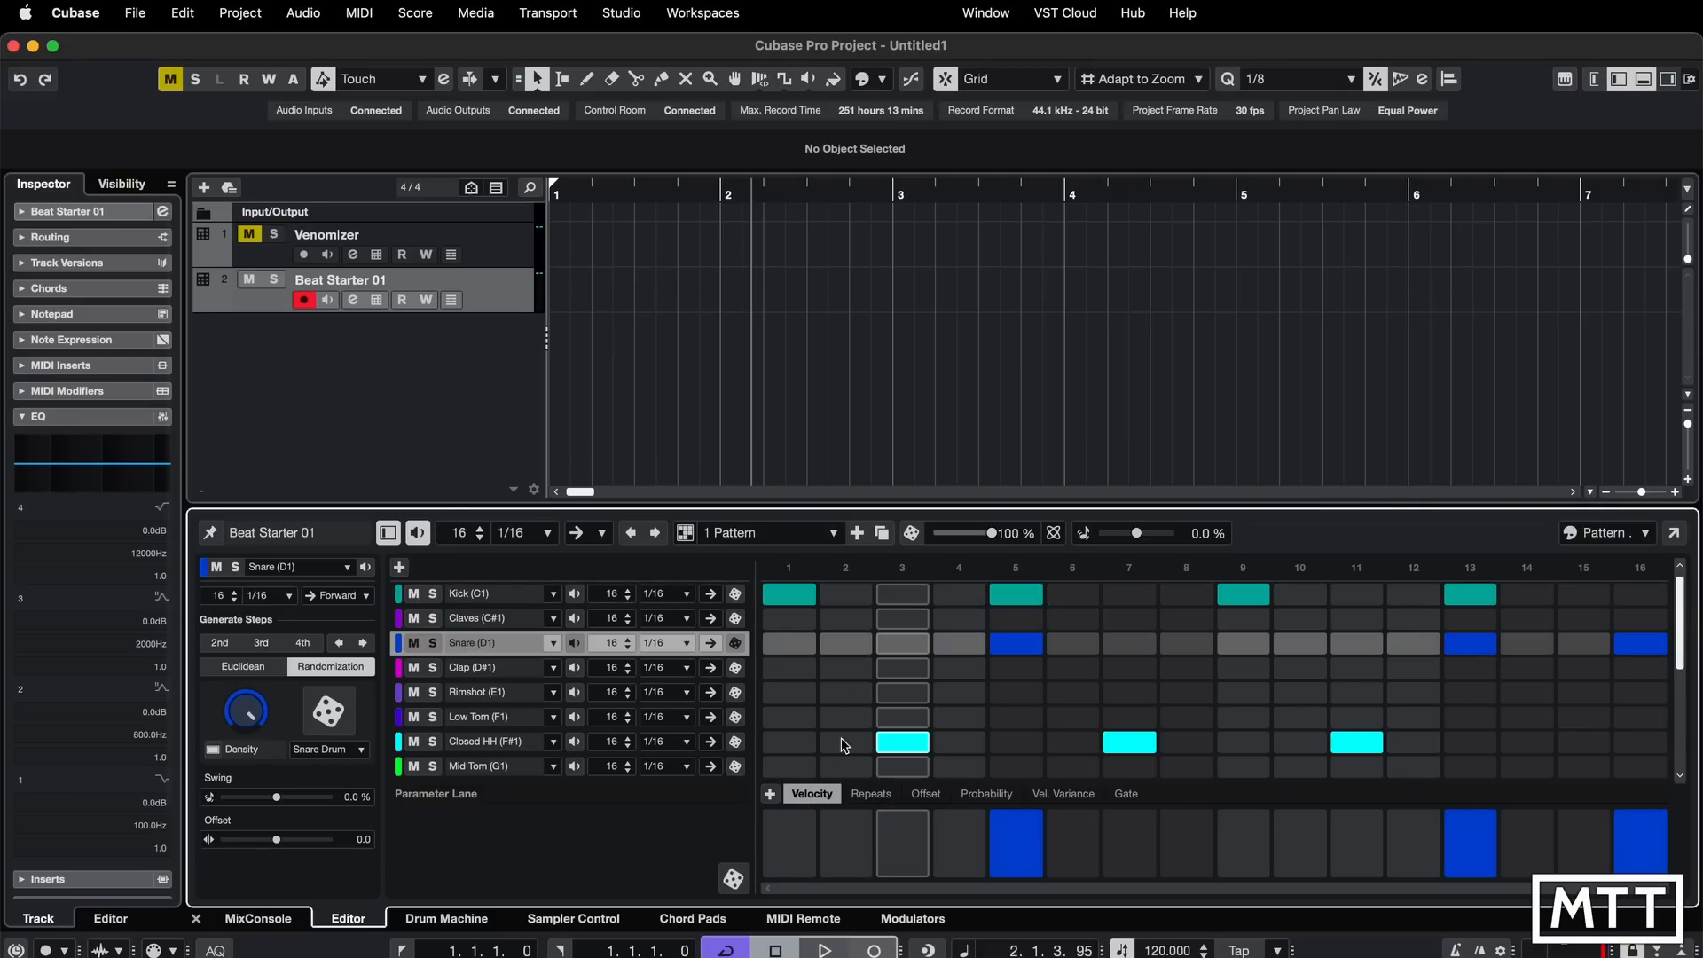
click(873, 799)
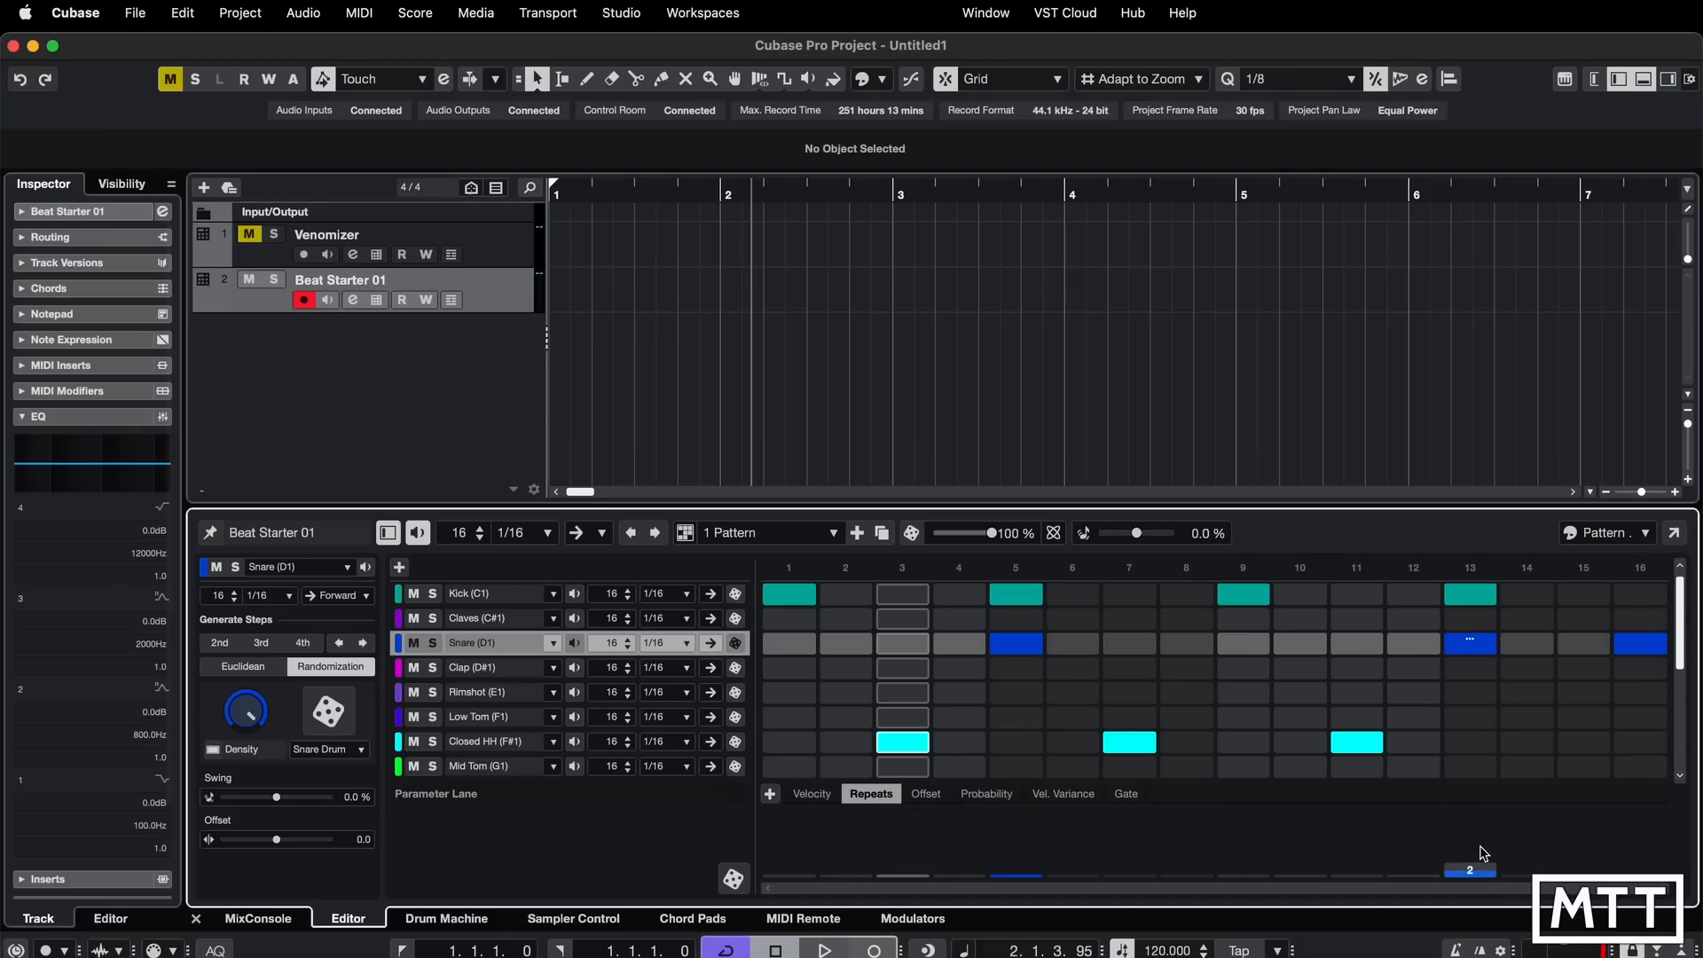
key(space)
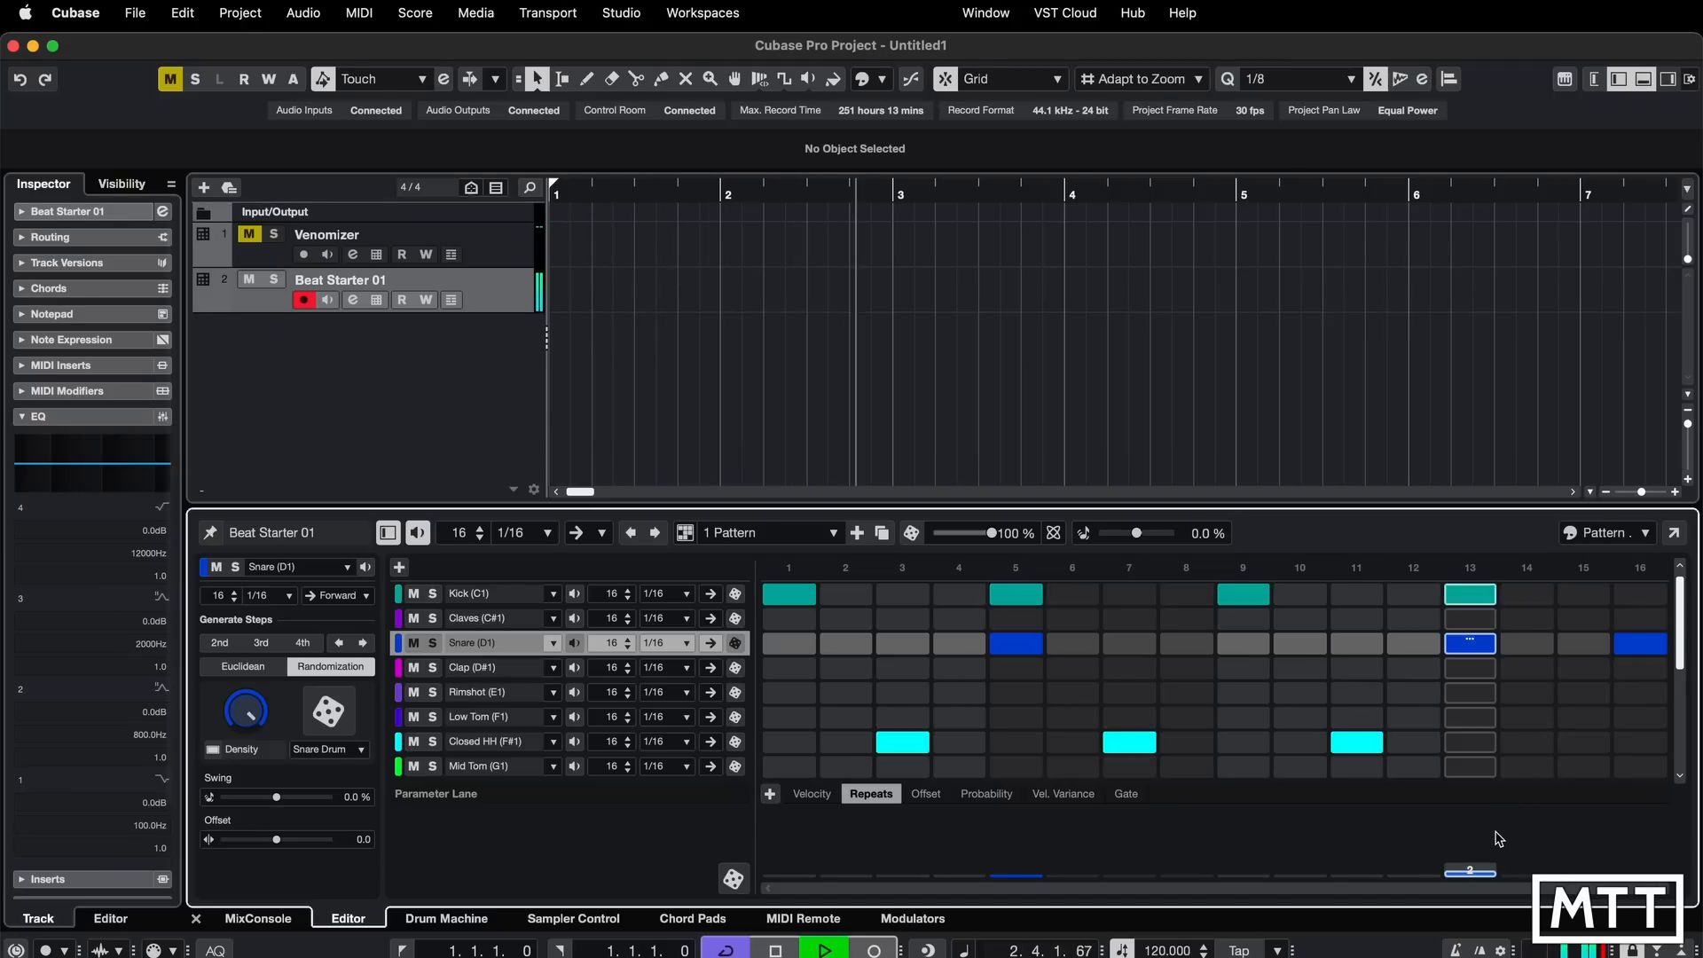
drag(1480, 869, 1481, 866)
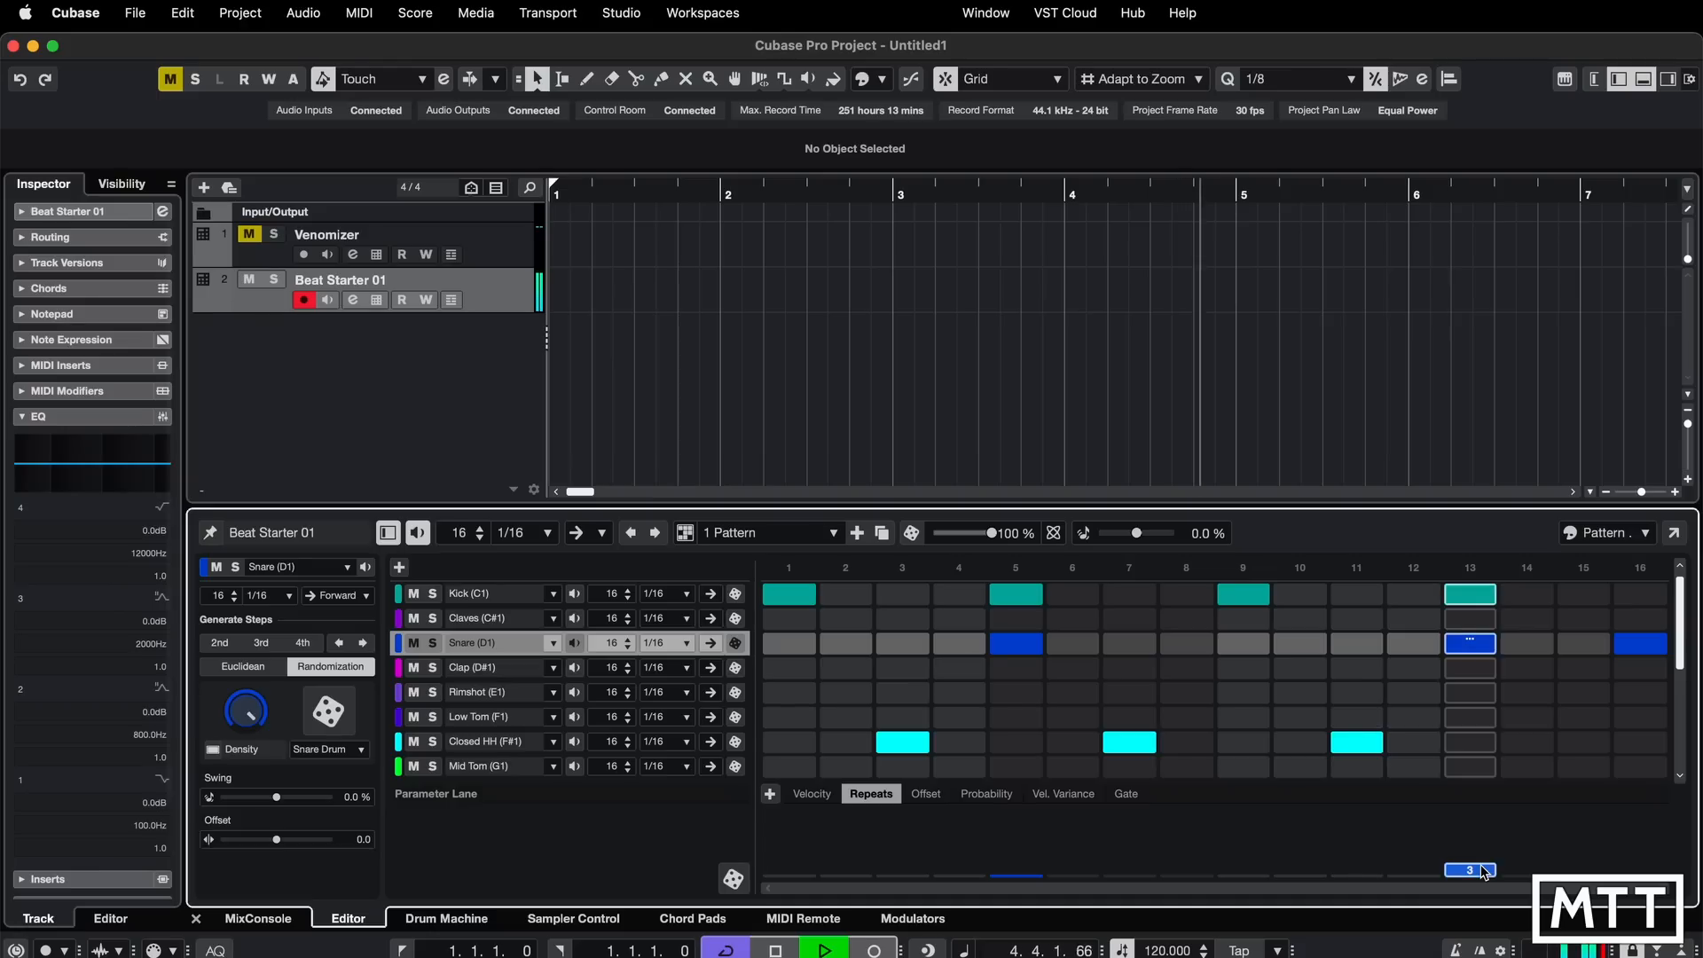
drag(1485, 872, 1492, 775)
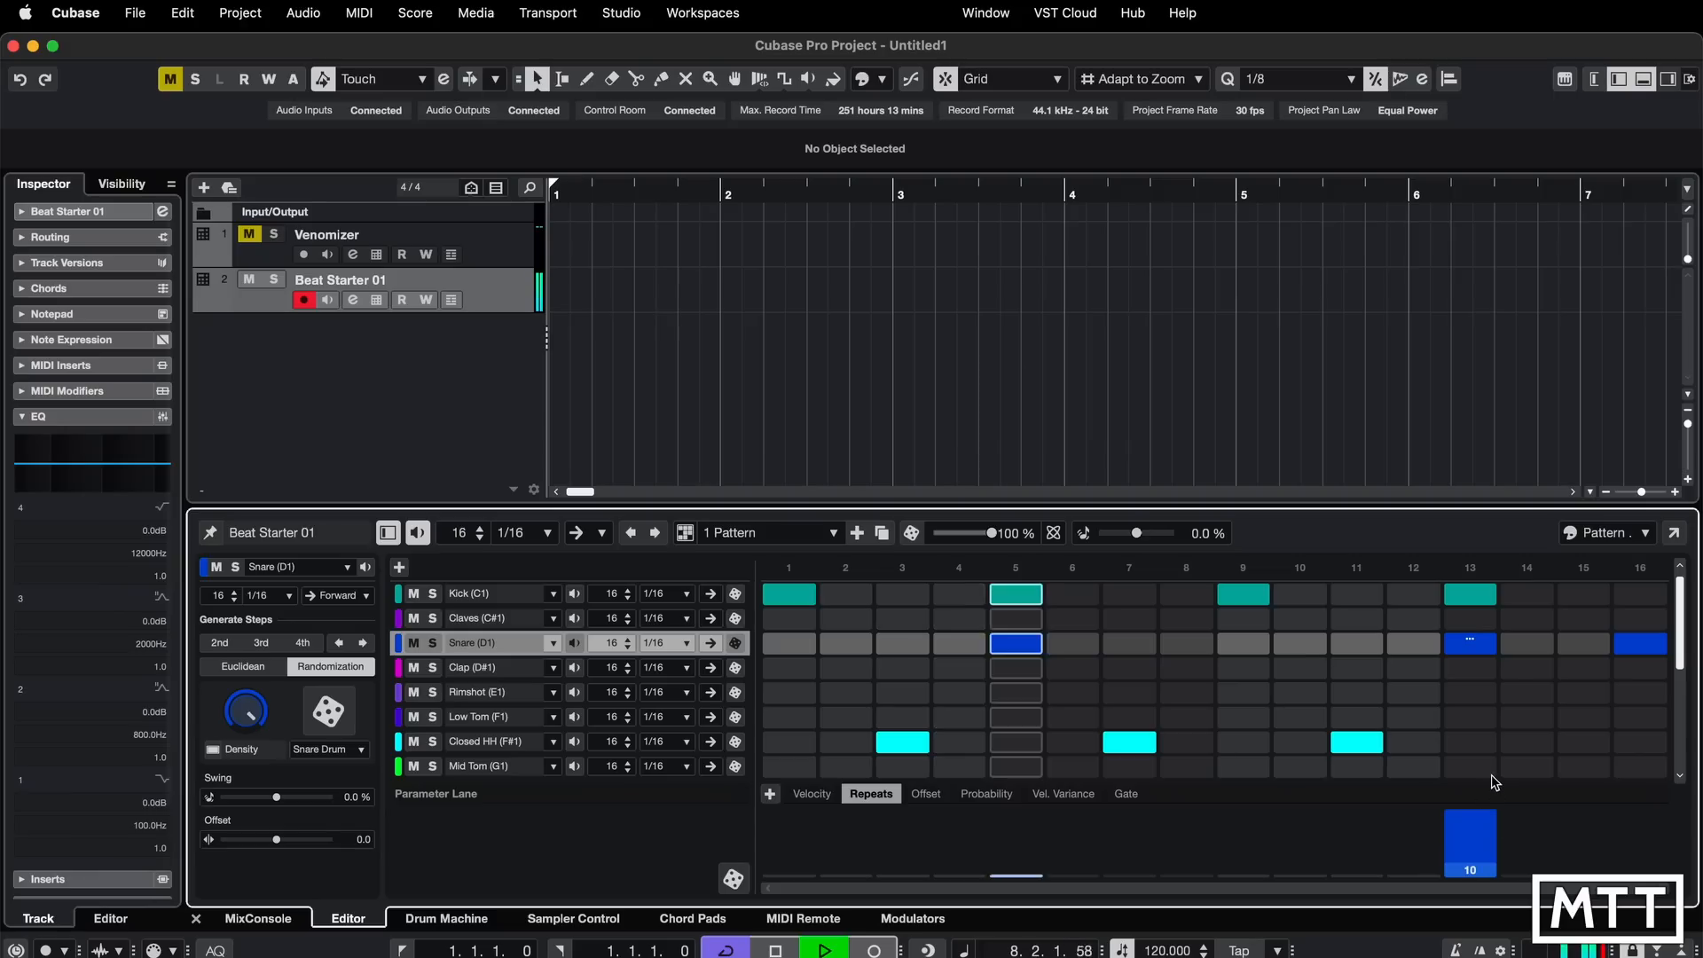
click(1479, 869)
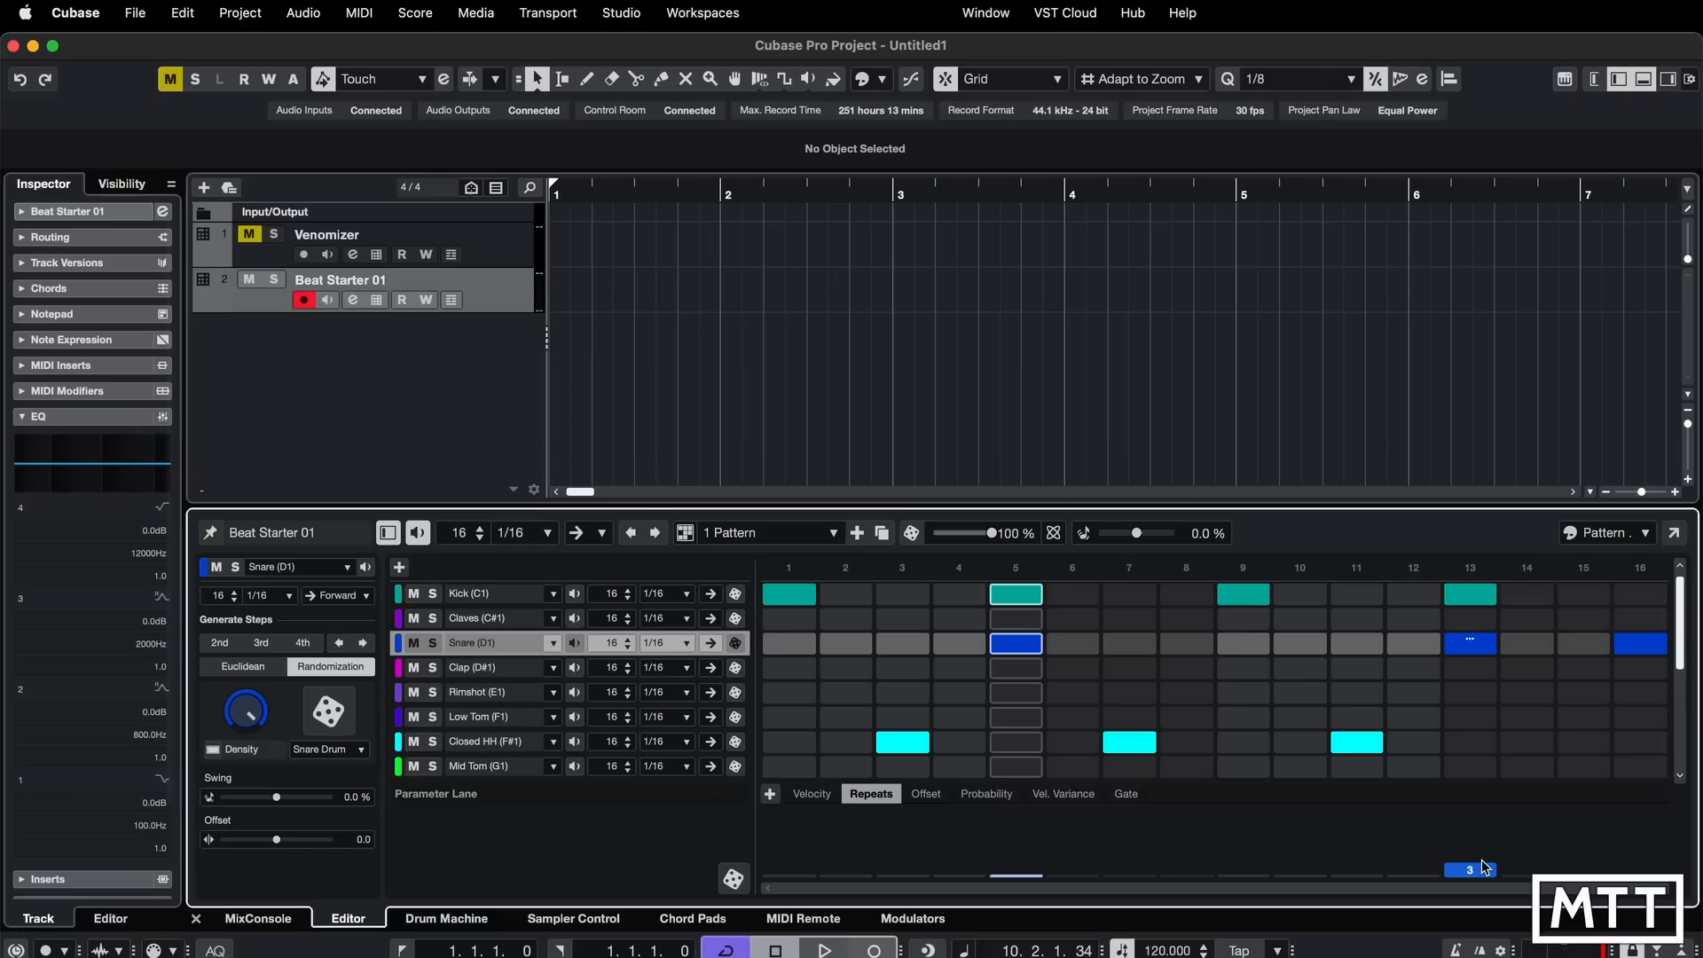
click(1486, 883)
- Offset step 13 of the Snare lane by 30 and change the offset to -30 while the pattern plays
click(923, 798)
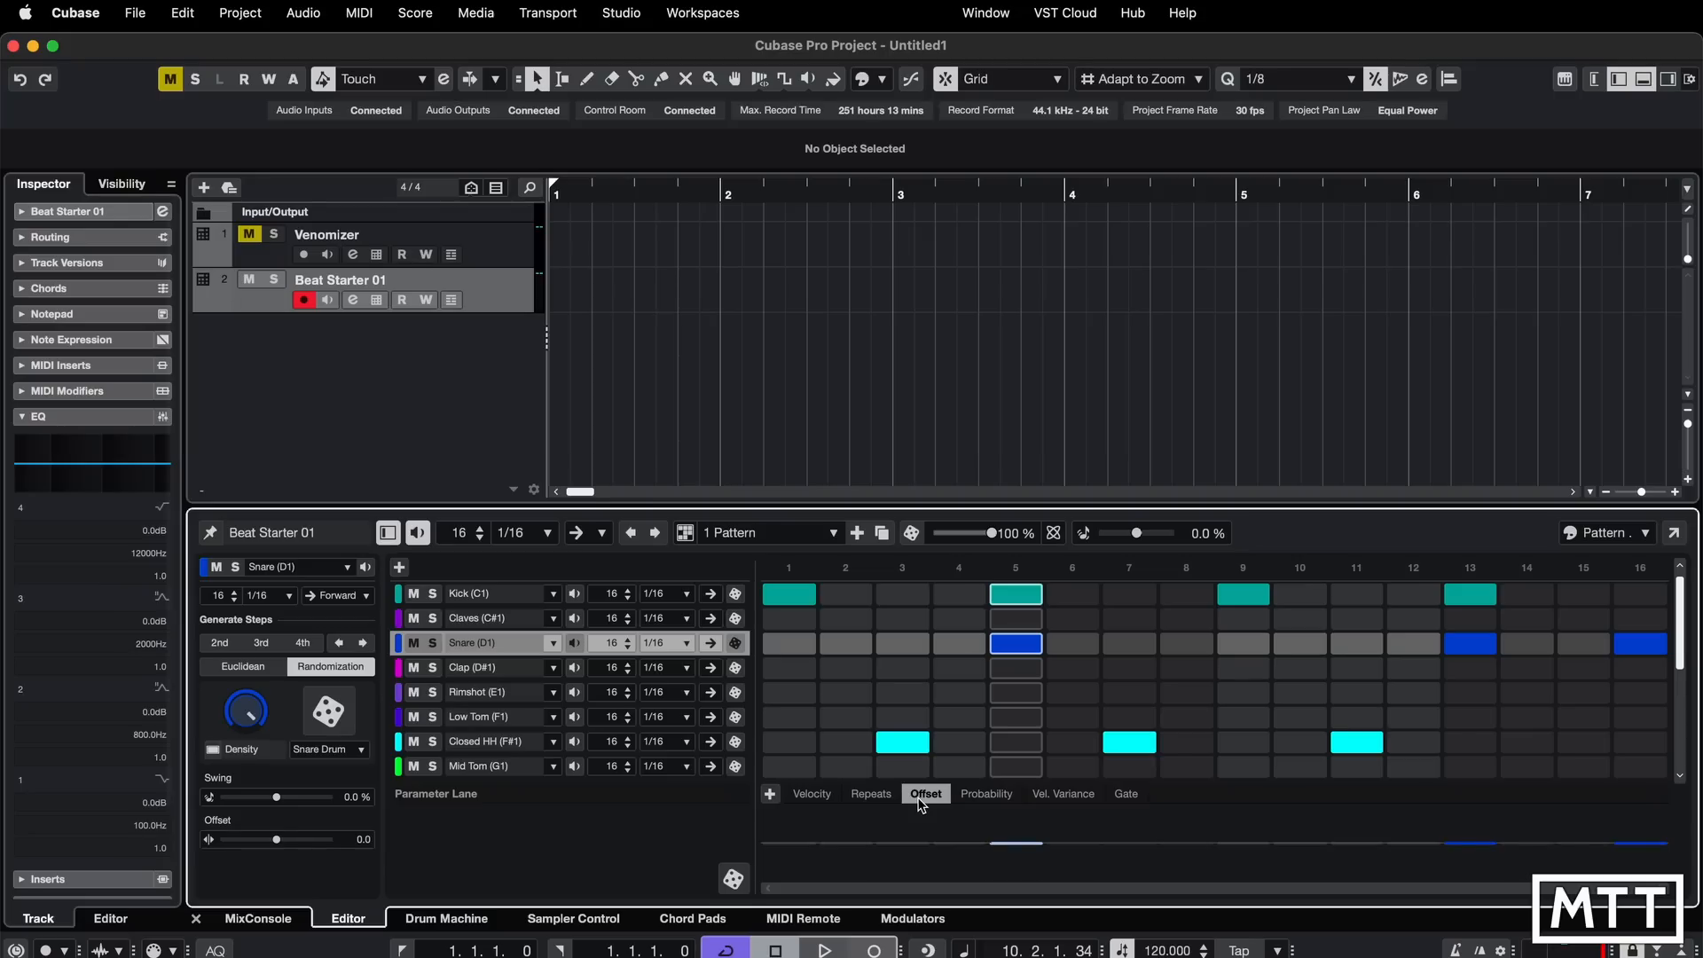
key(space)
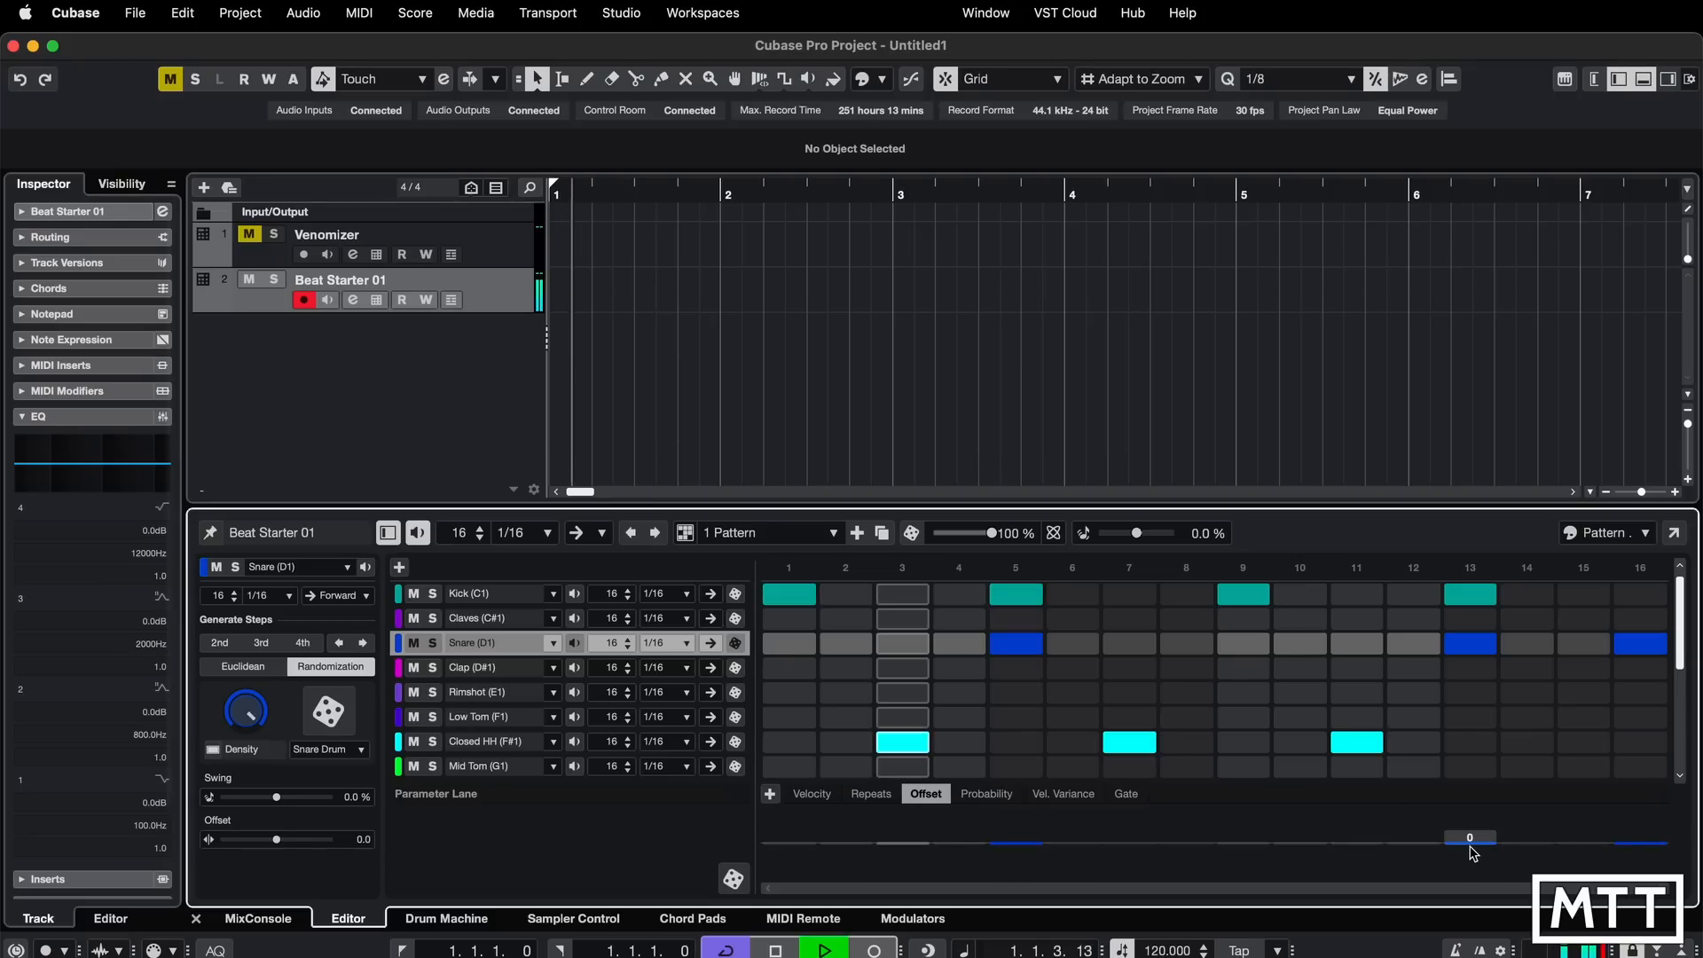
drag(1473, 854, 1473, 798)
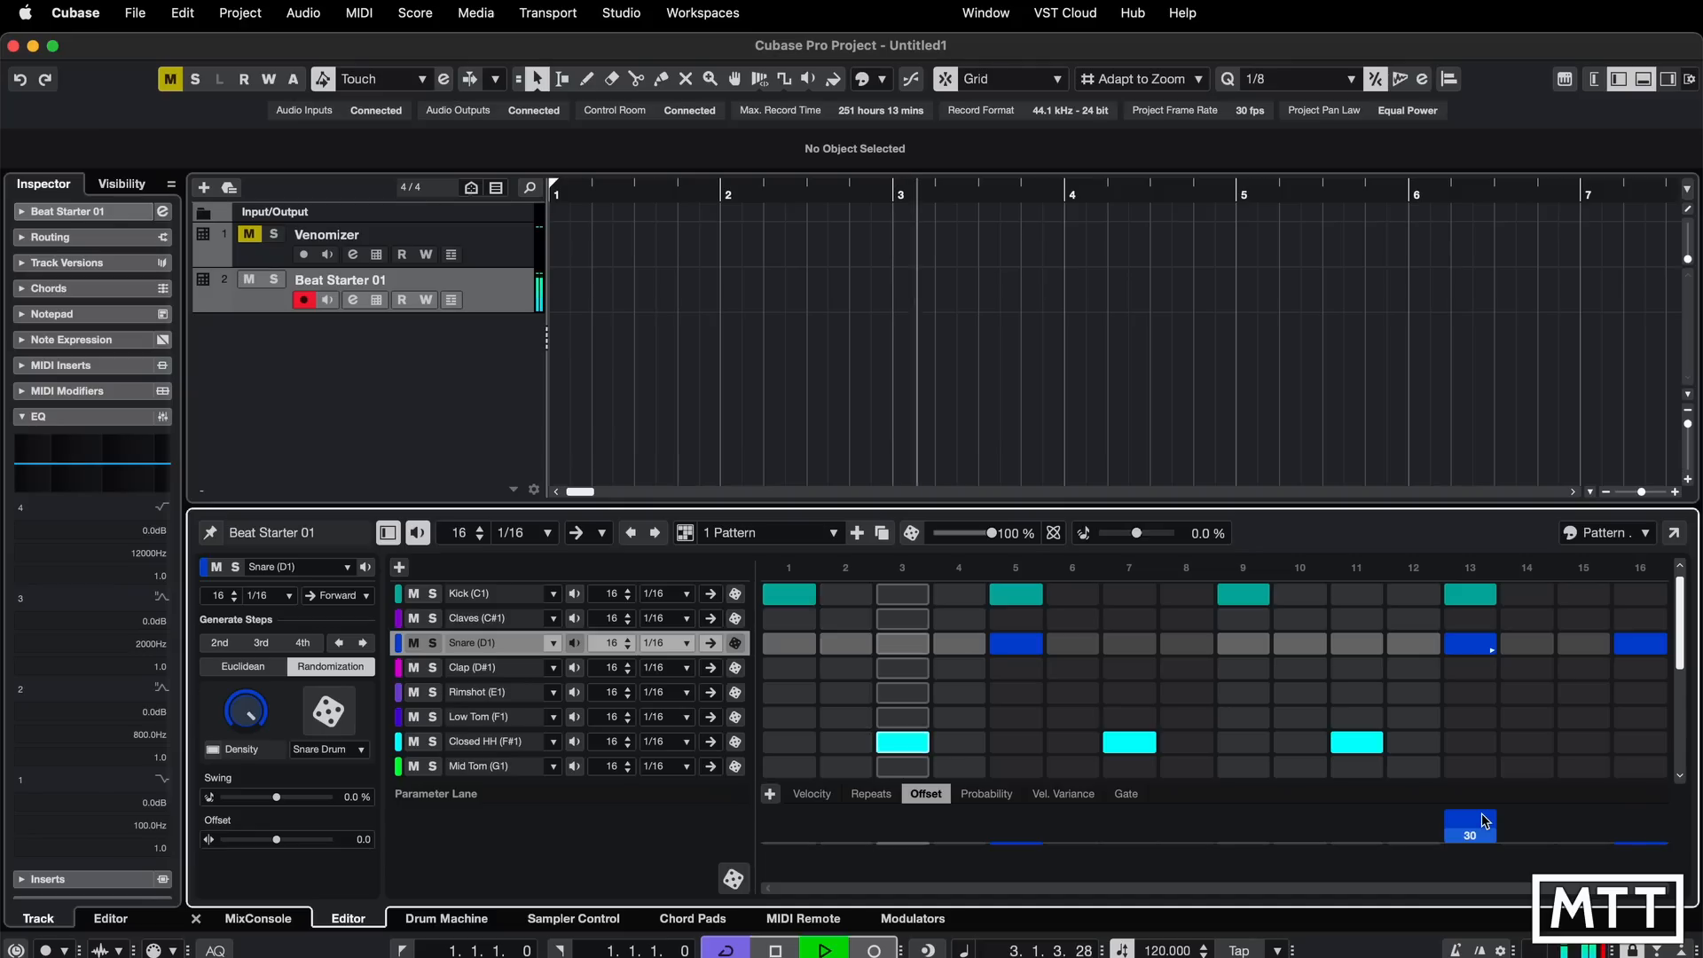
drag(1485, 820, 1485, 885)
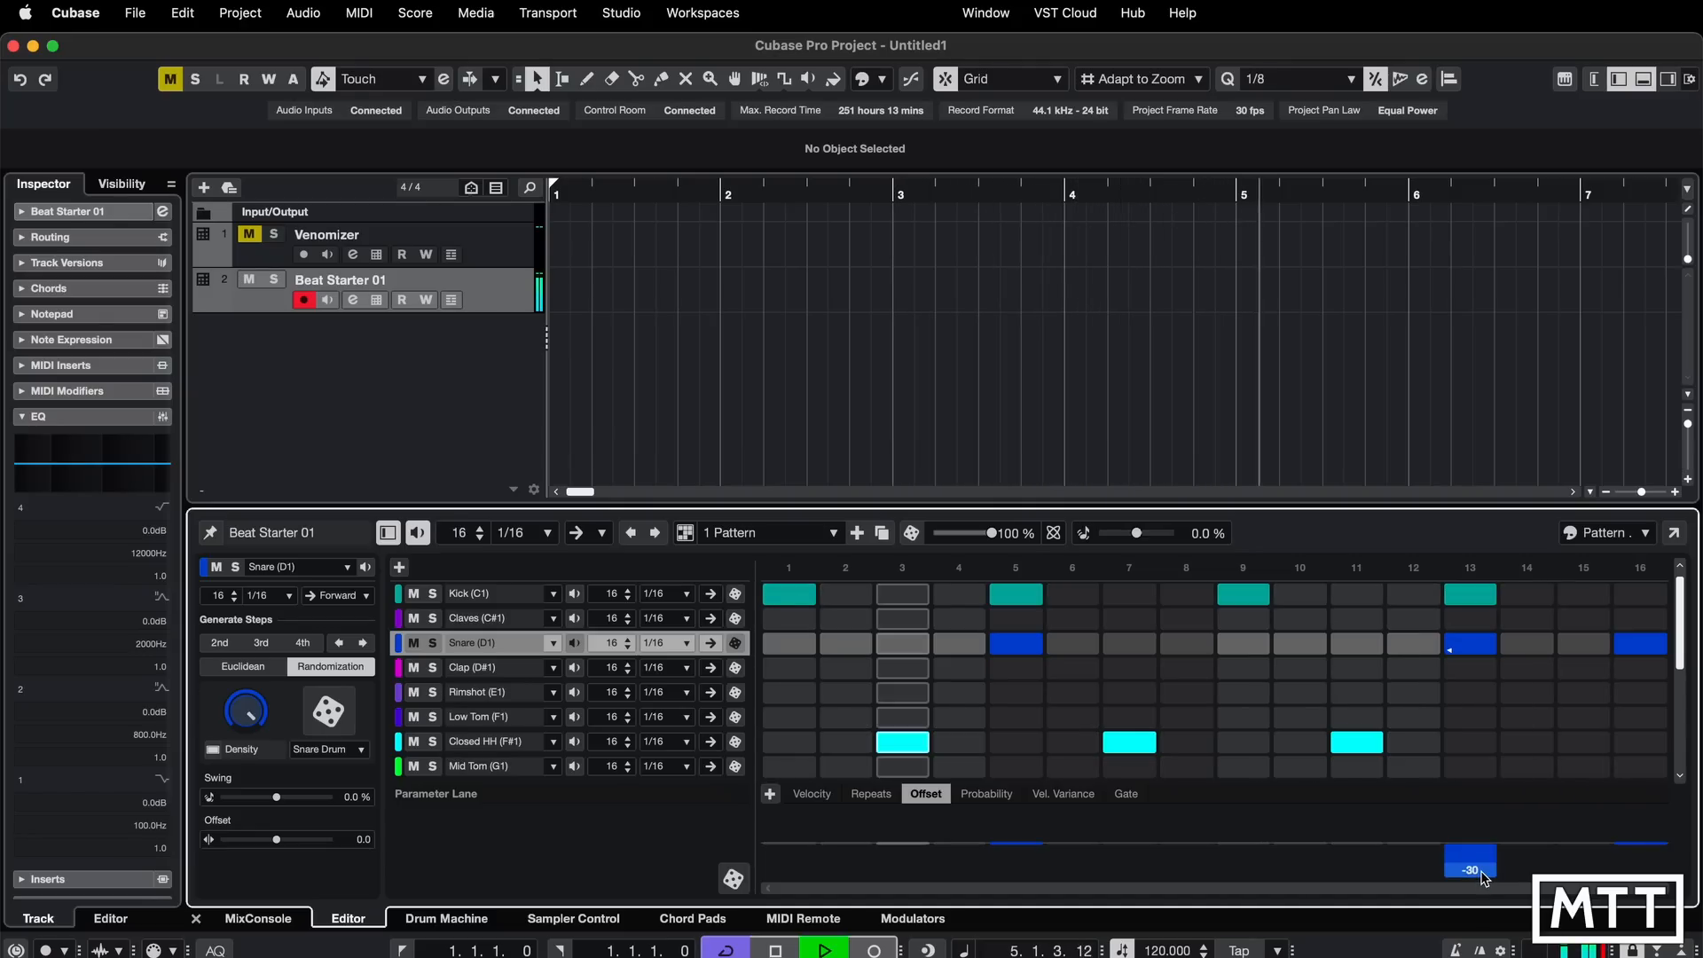
- Change the offset of step 13 in the Snare lane to -9, stop playback and return the offset to zero
drag(1482, 883, 1484, 859)
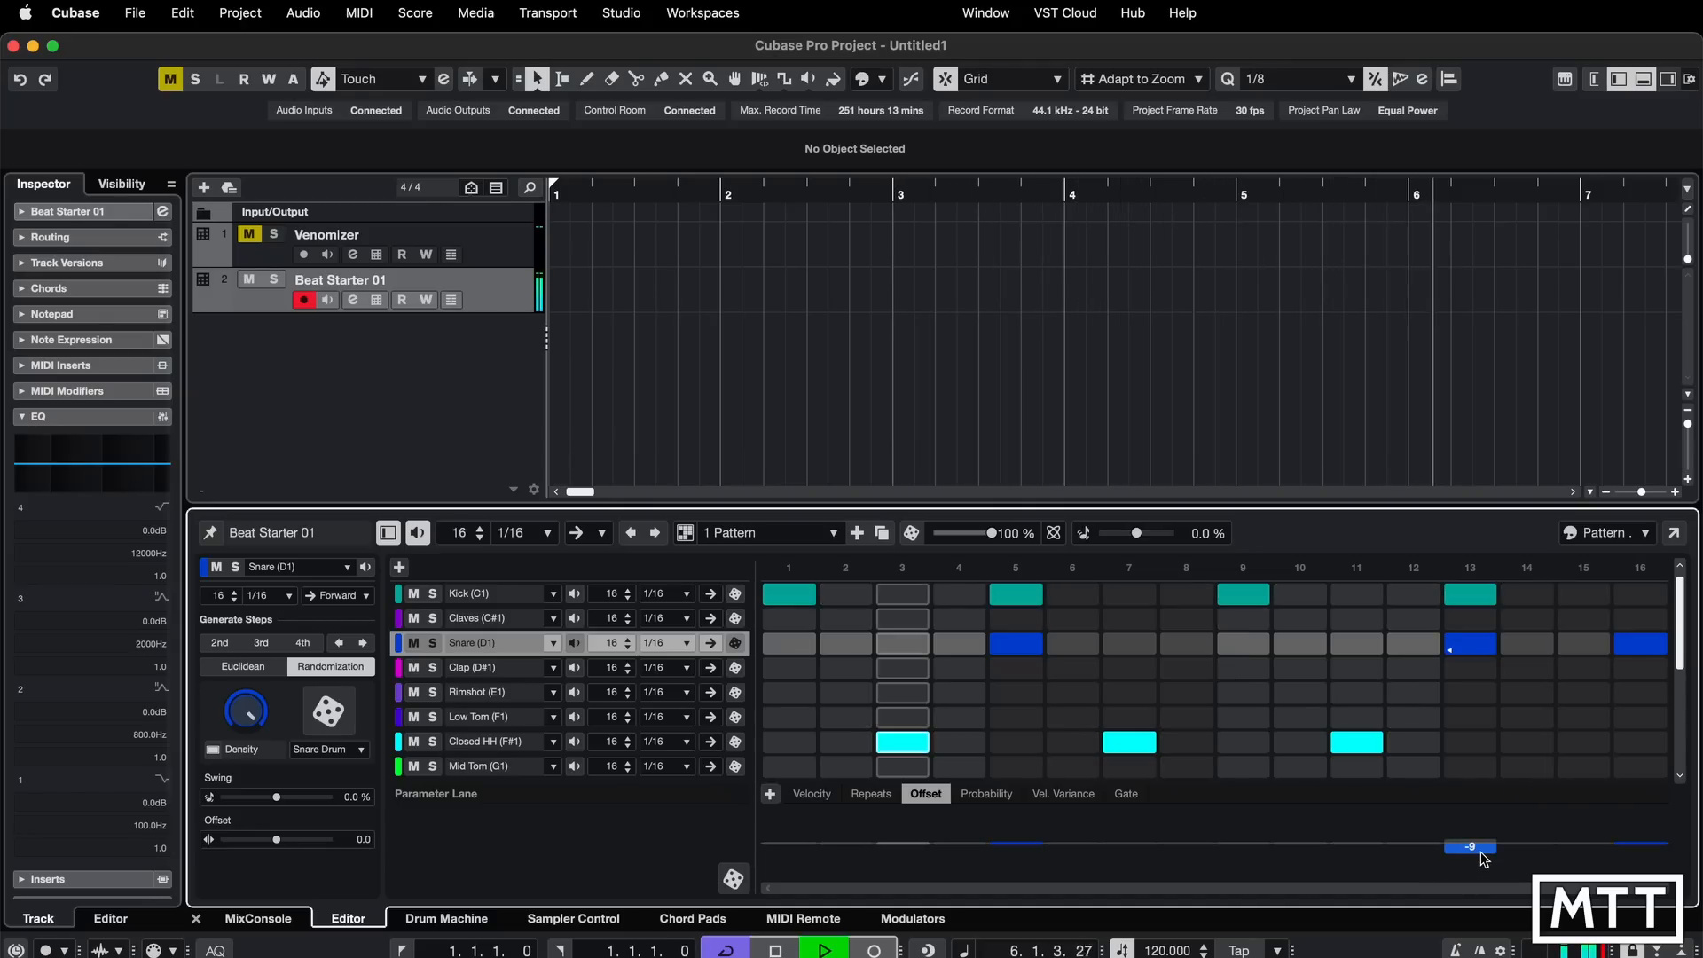
key(space)
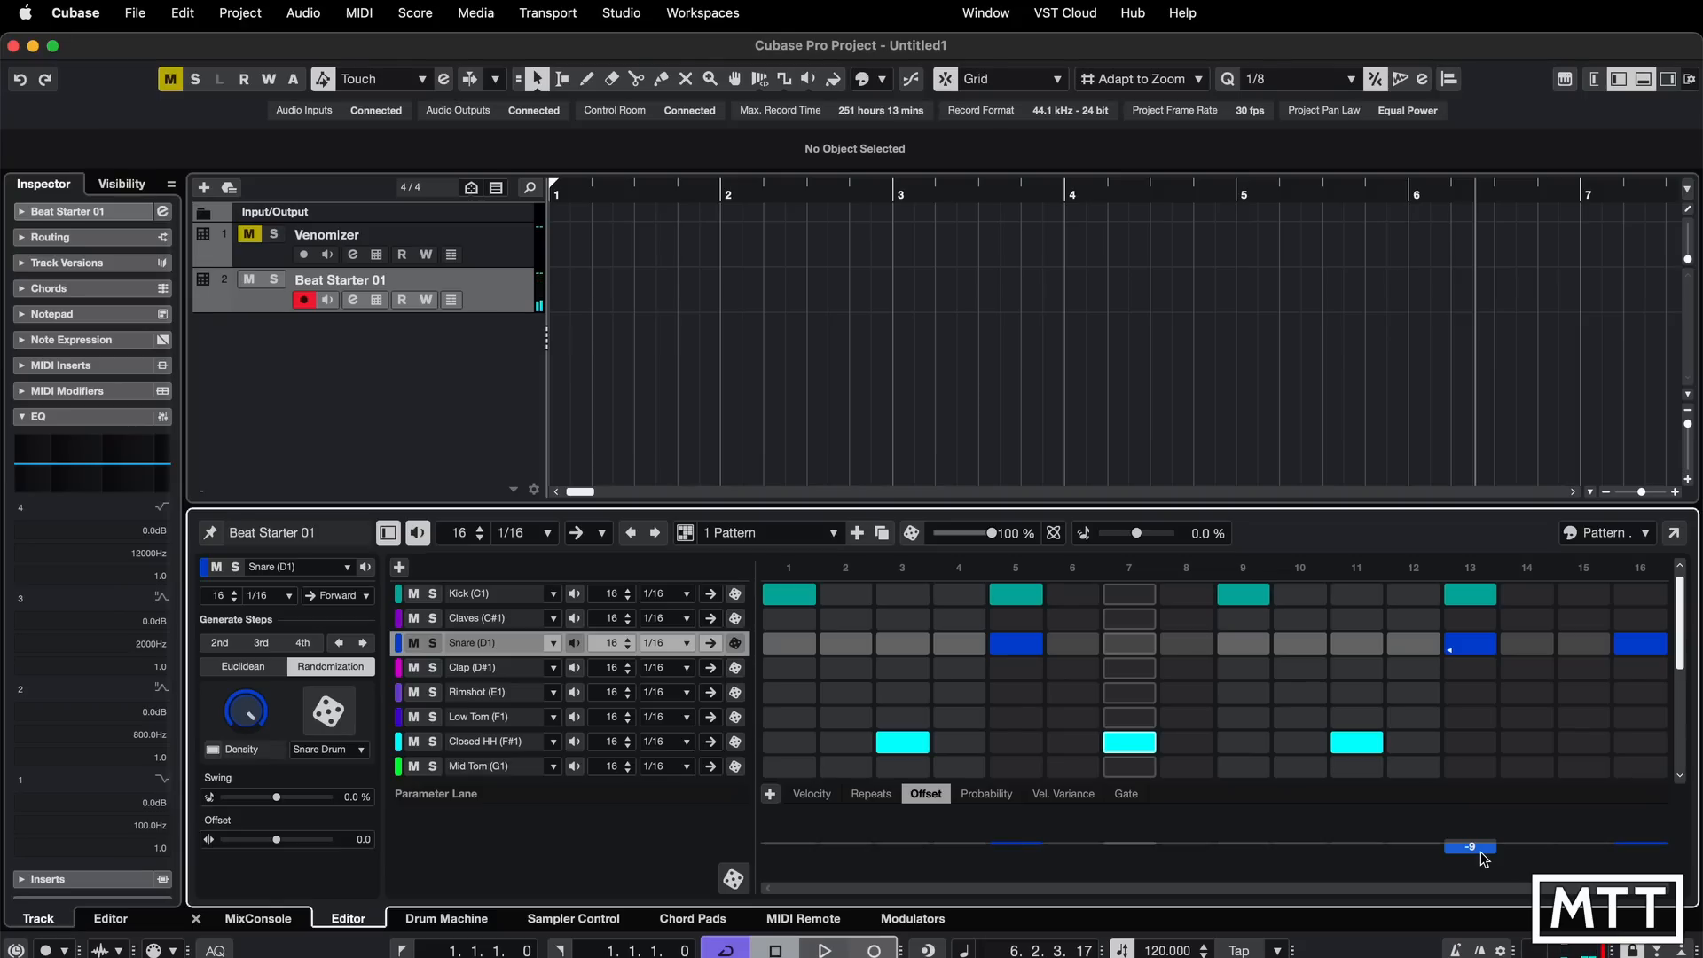
mouse_move(1483, 859)
mouse_down()
mouse_move(1479, 877)
mouse_move(1480, 847)
mouse_up()
- Lower the probability of step 16 in the Snare lane to about half and audition the pattern
click(992, 795)
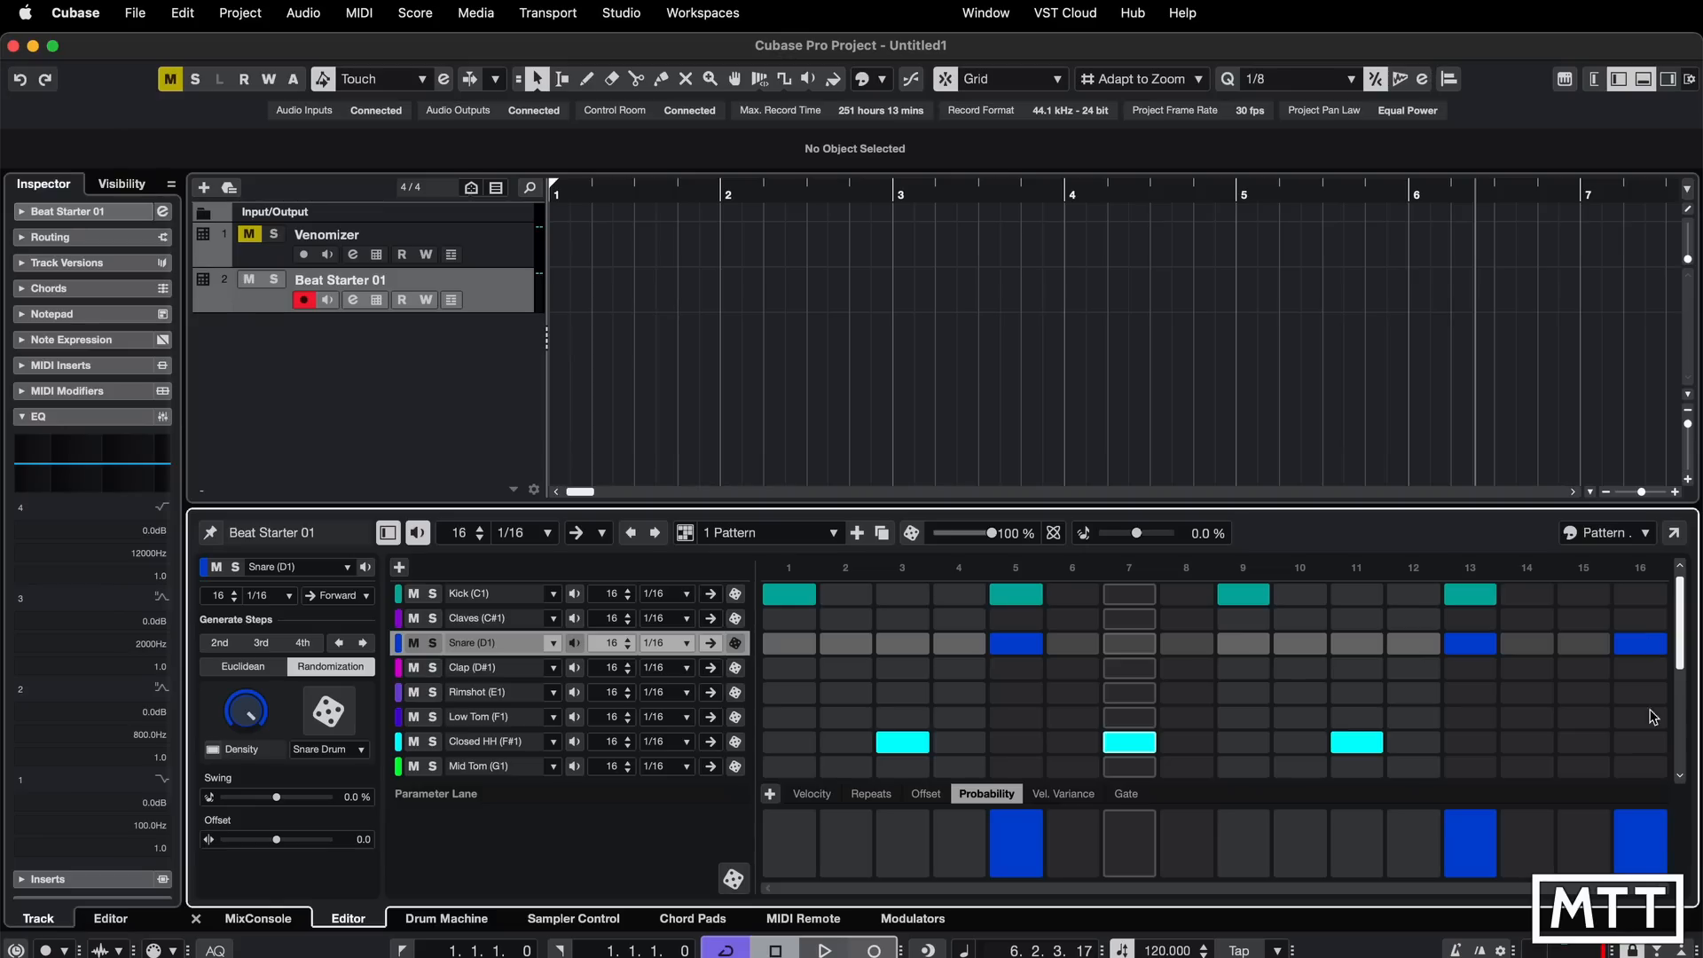
drag(1646, 829, 1648, 849)
key(space)
key(space)
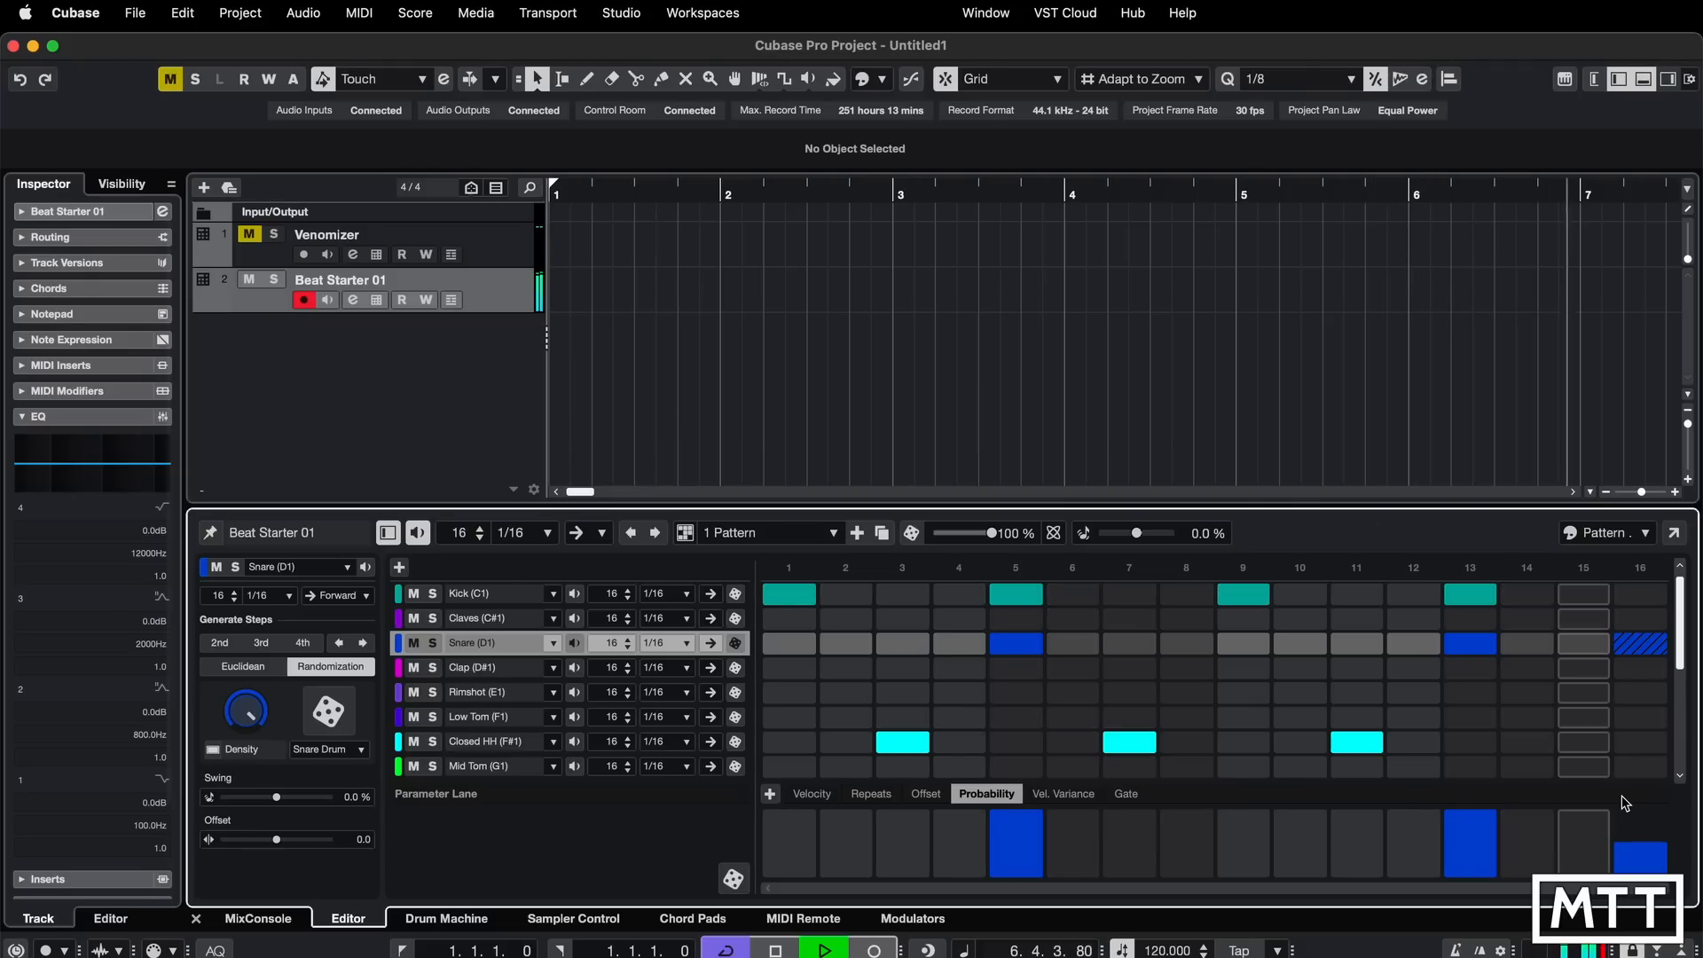
key(space)
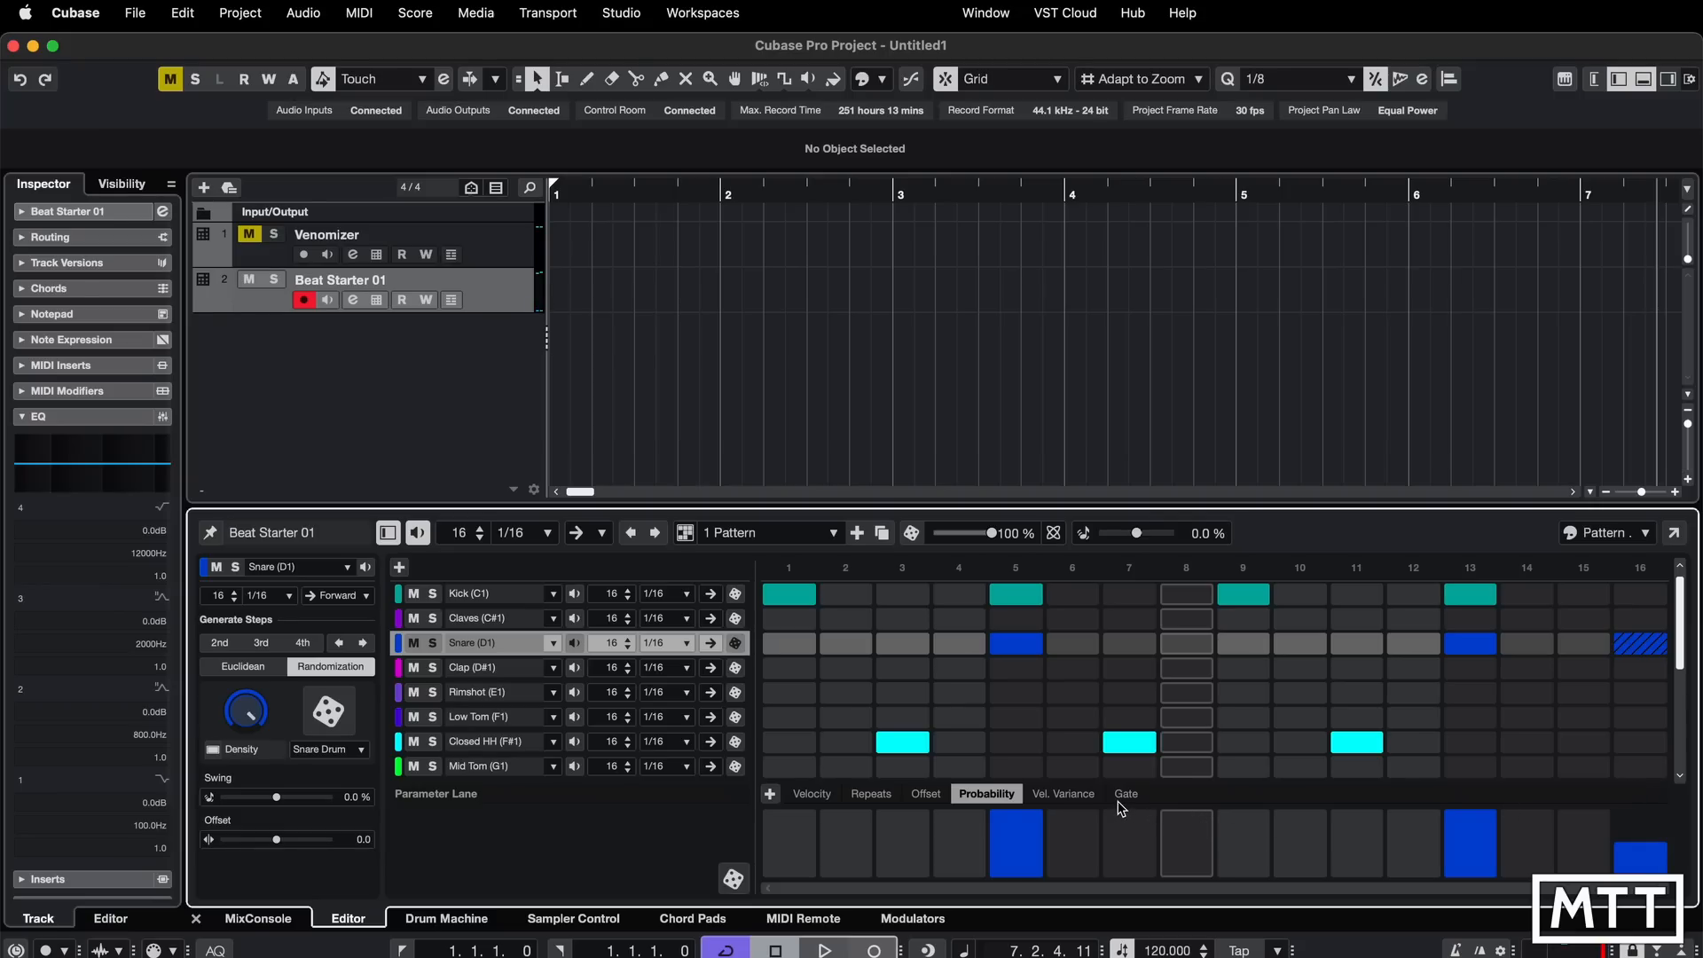
- Add velocity variance to steps 3, 7 and 11 of the Closed HH lane and audition the pattern
click(1080, 799)
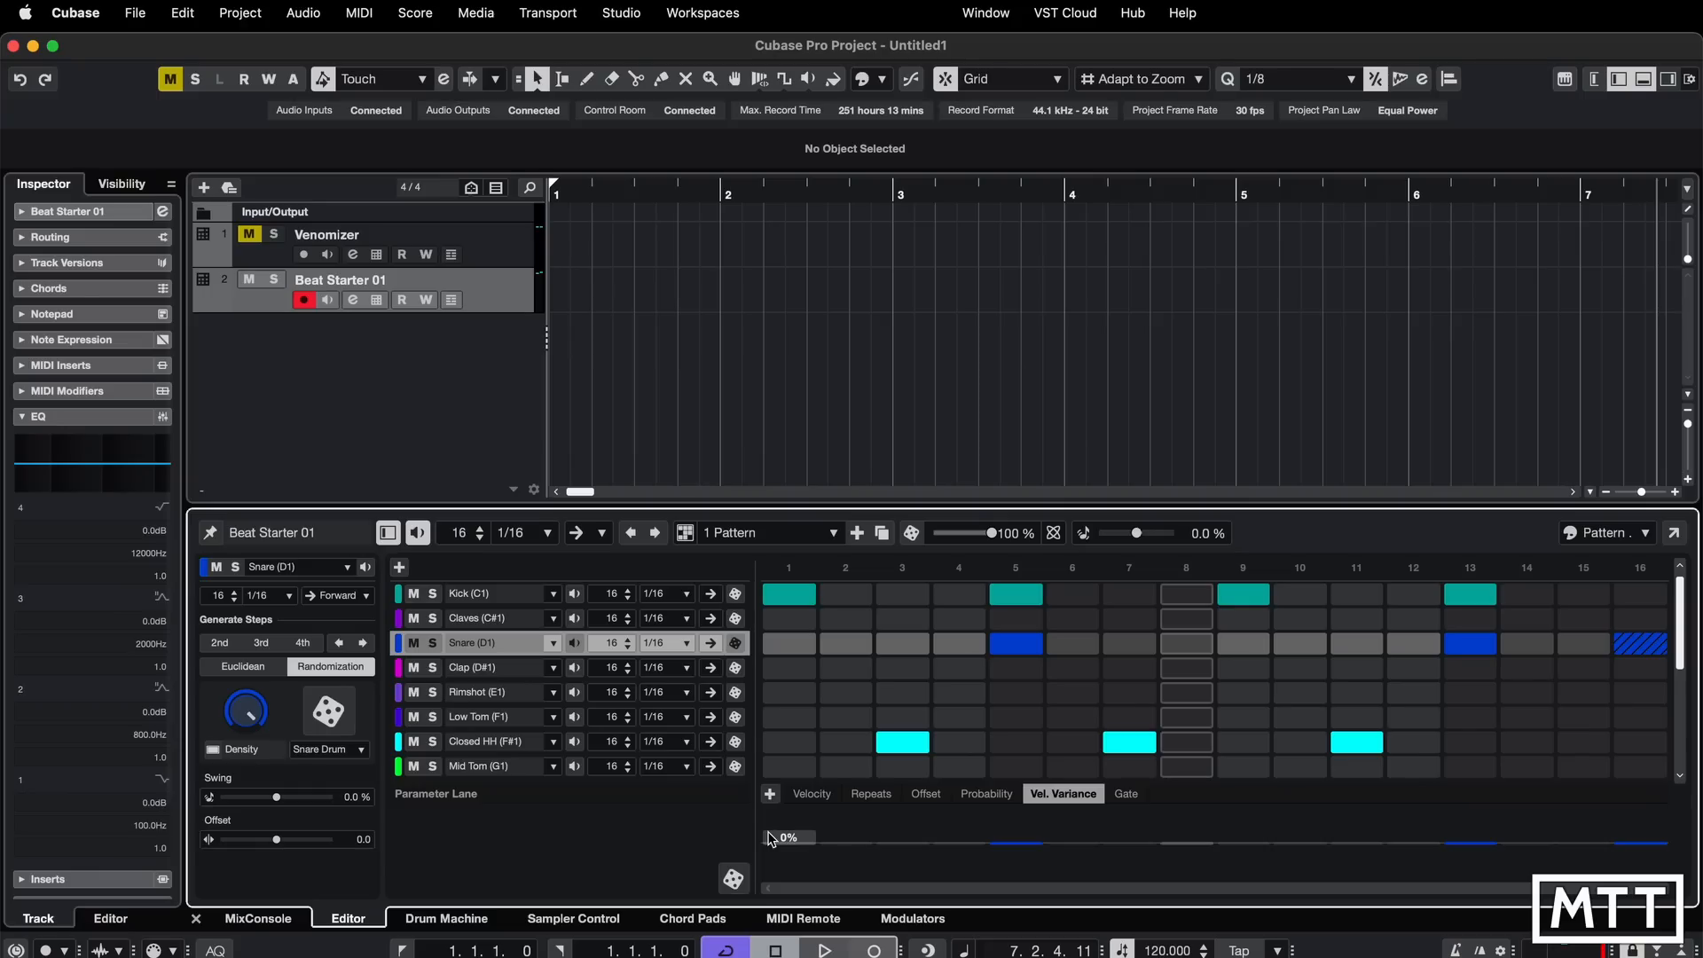
click(492, 745)
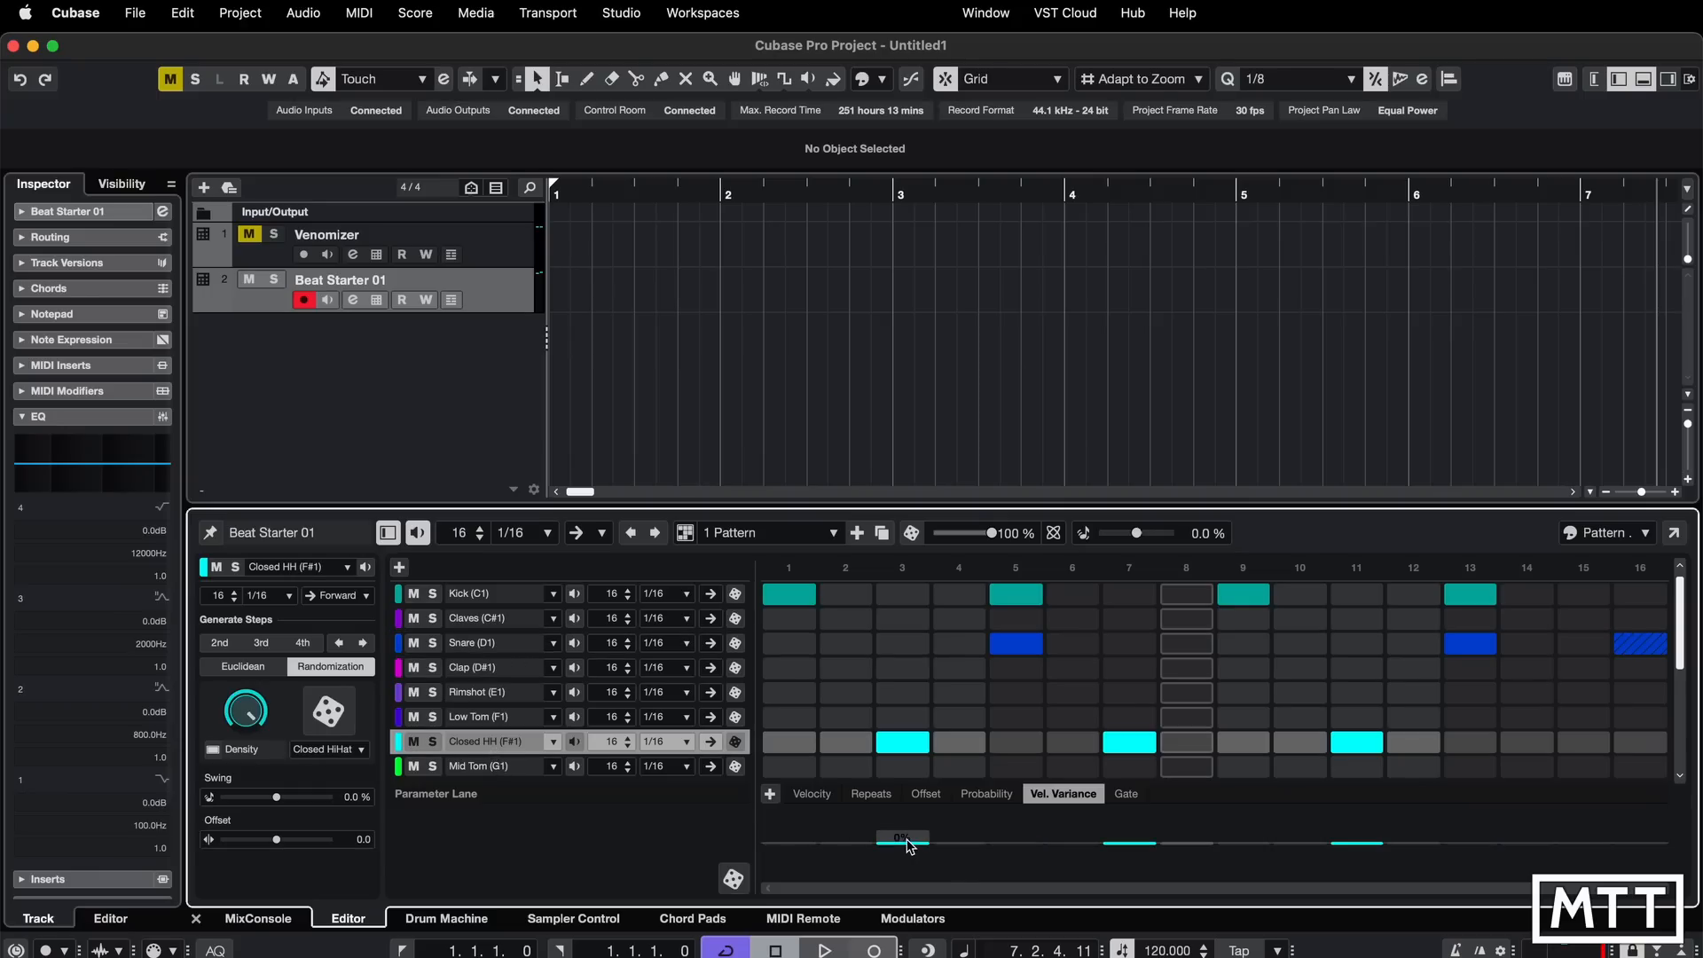
drag(1123, 839, 1130, 822)
drag(1342, 840, 1342, 827)
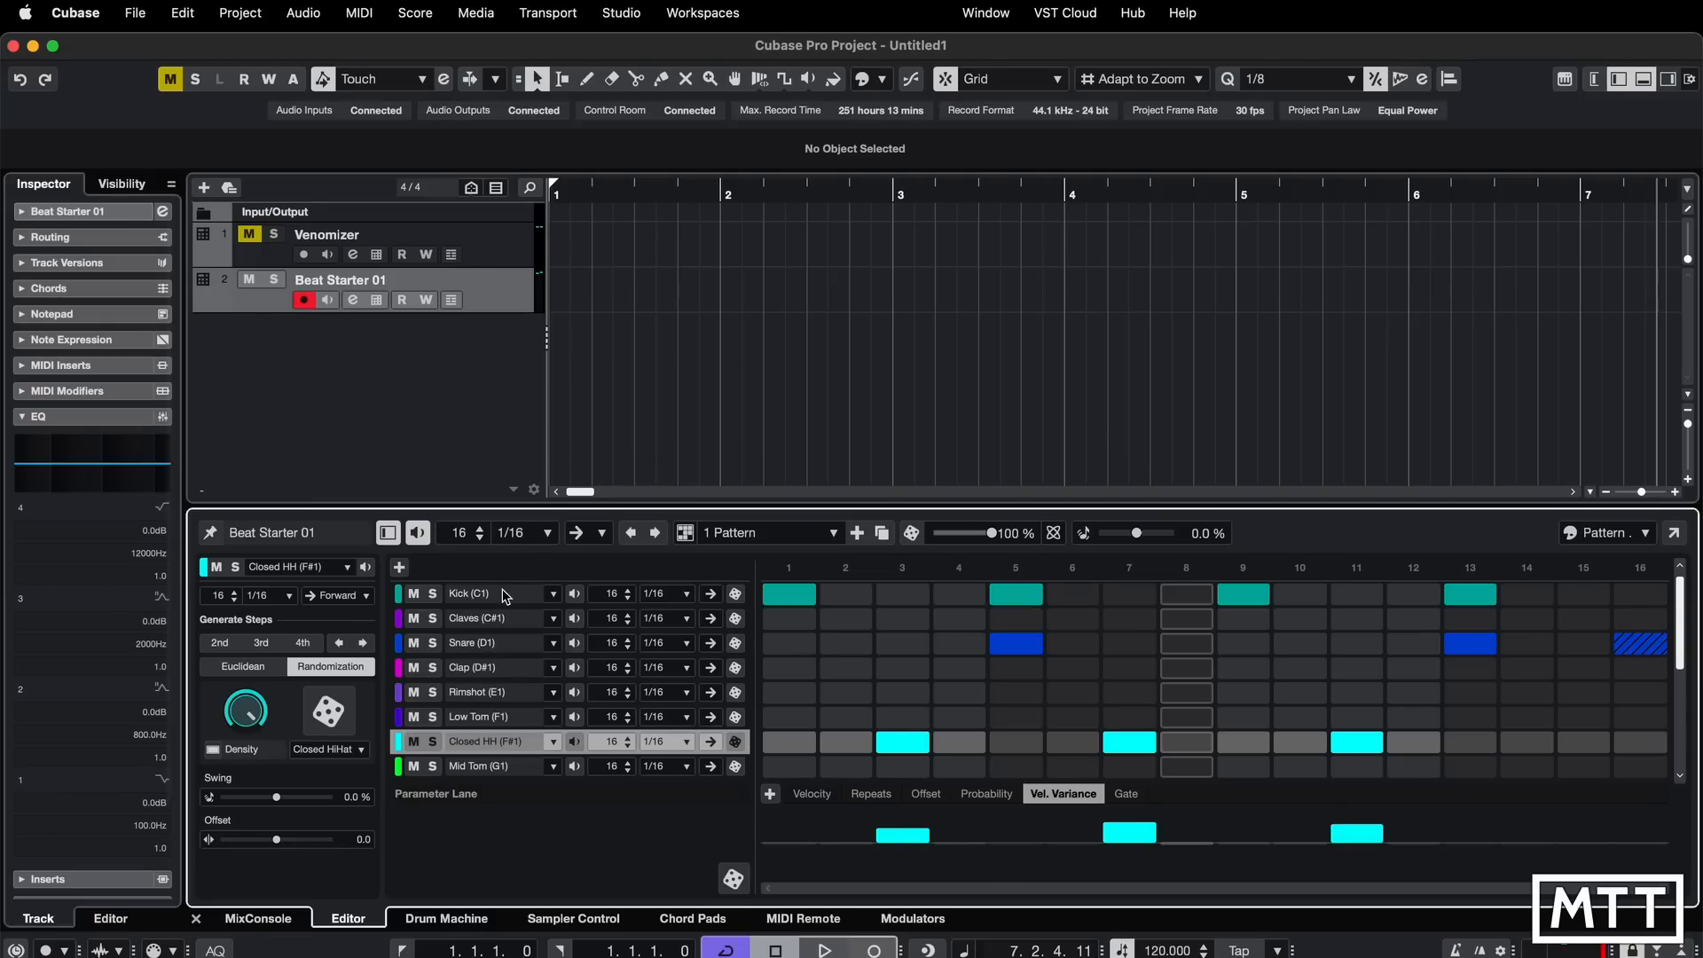
key(space)
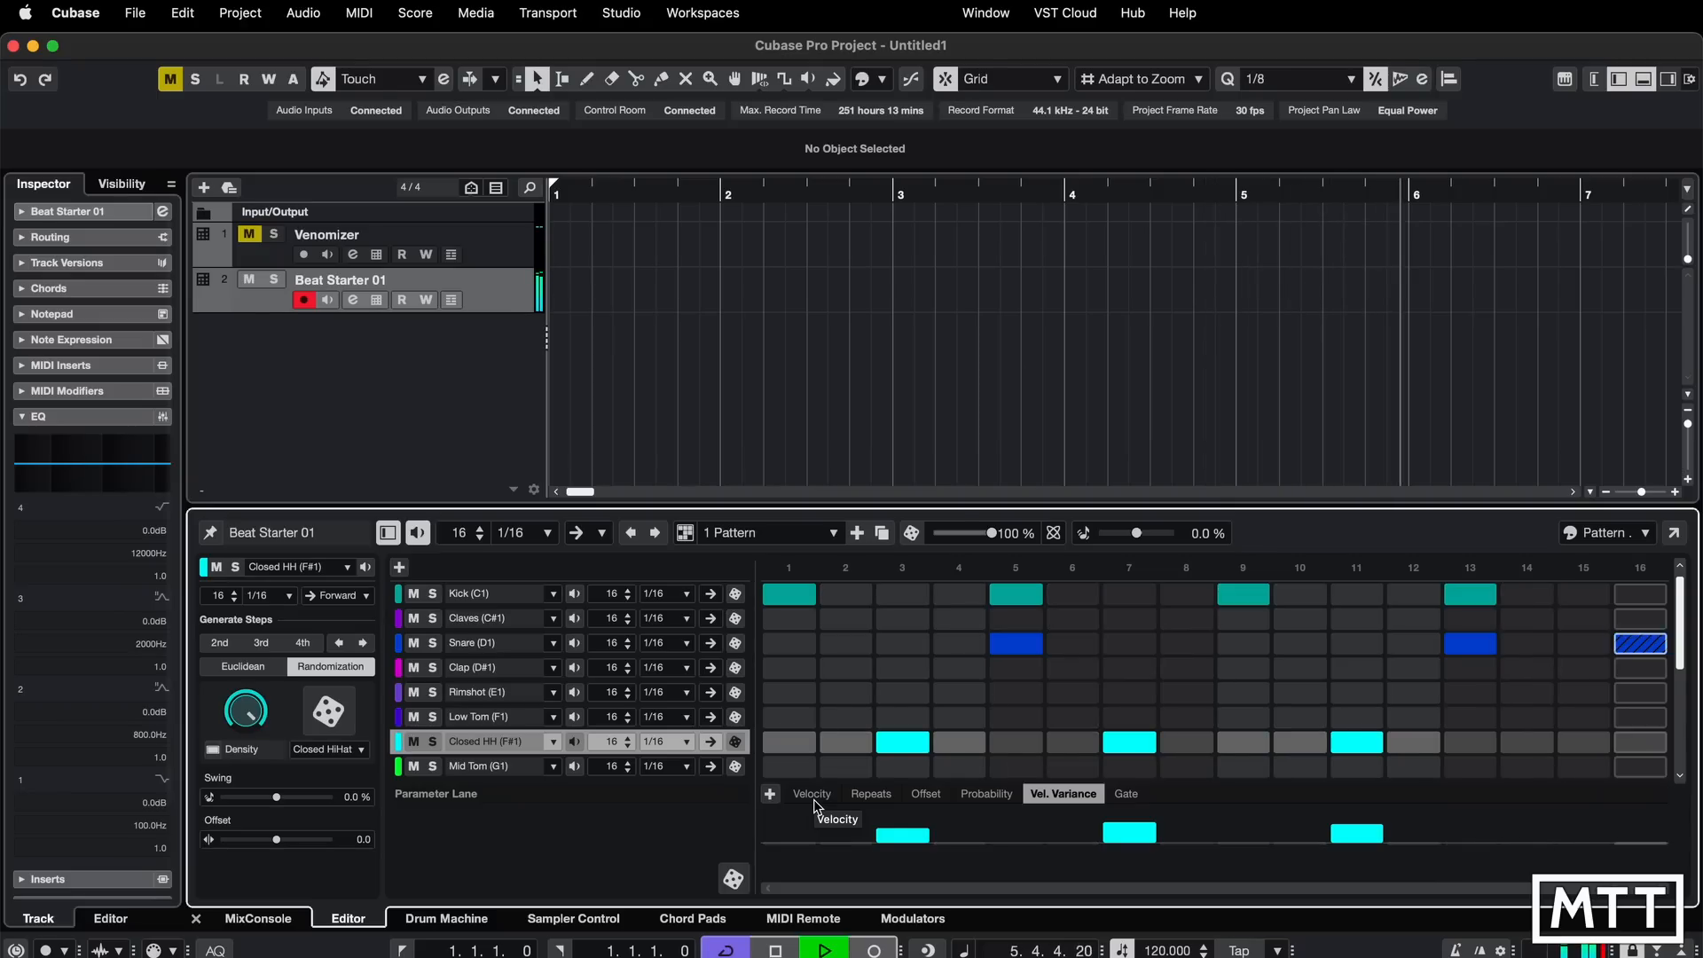
key(space)
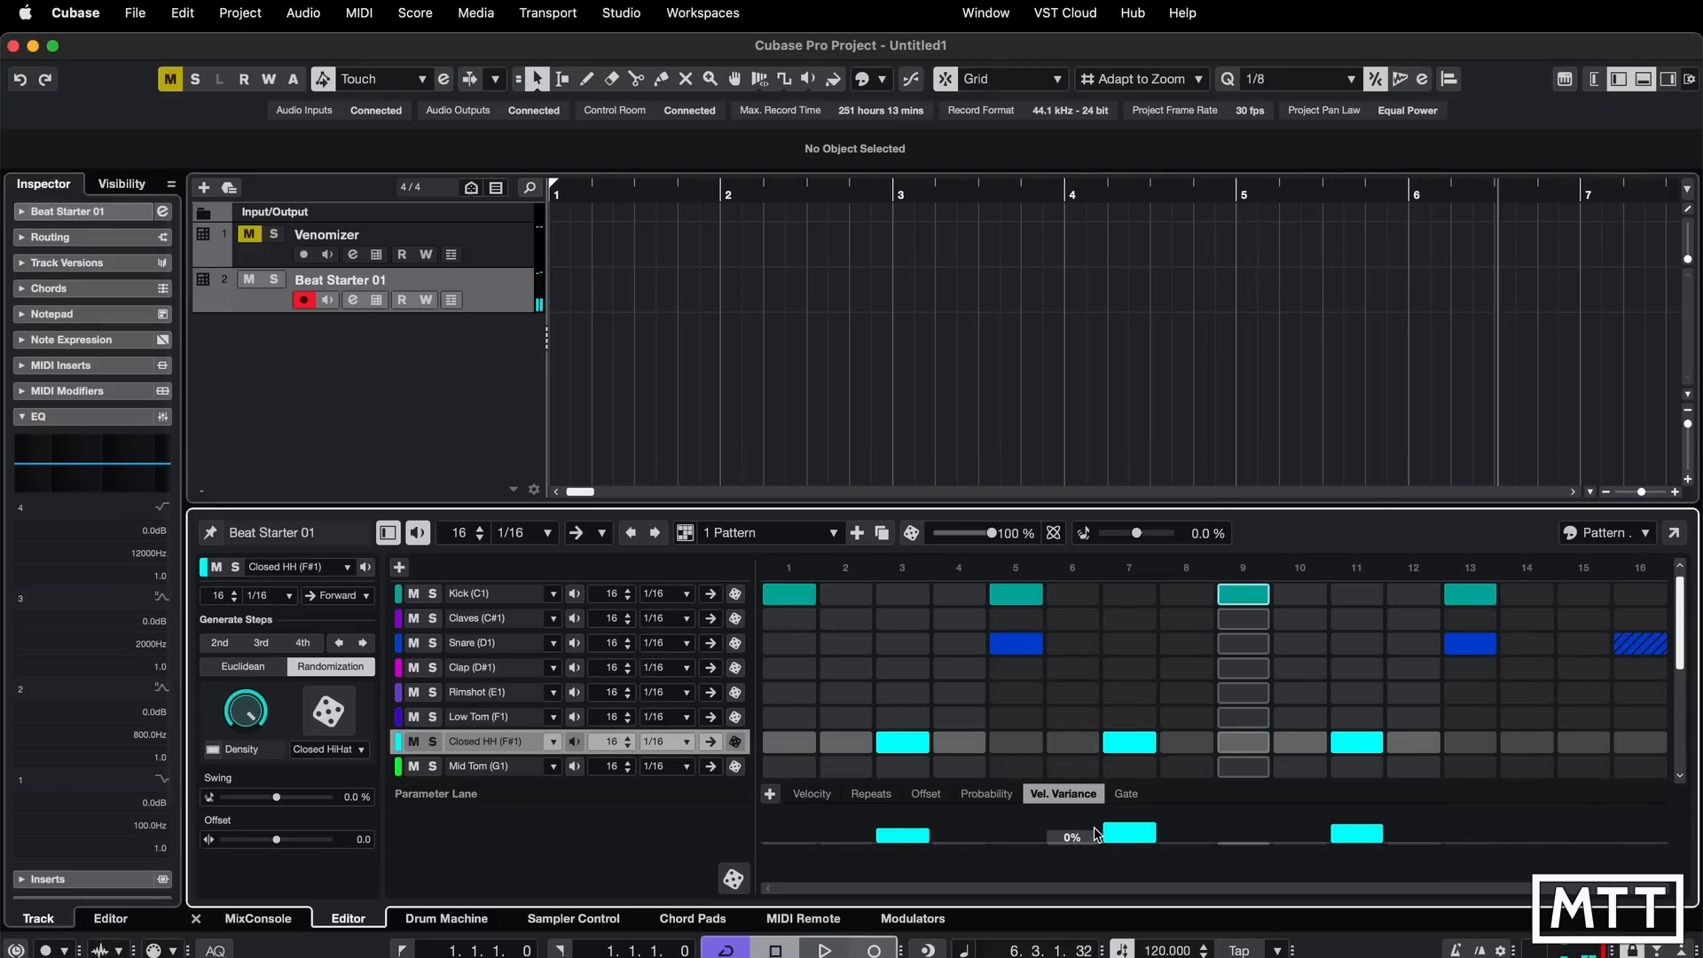
- Show the Snare lane's gate values, switch on gate mode for the Snare pad in the Drum Machine and return to the pattern editor
click(1132, 795)
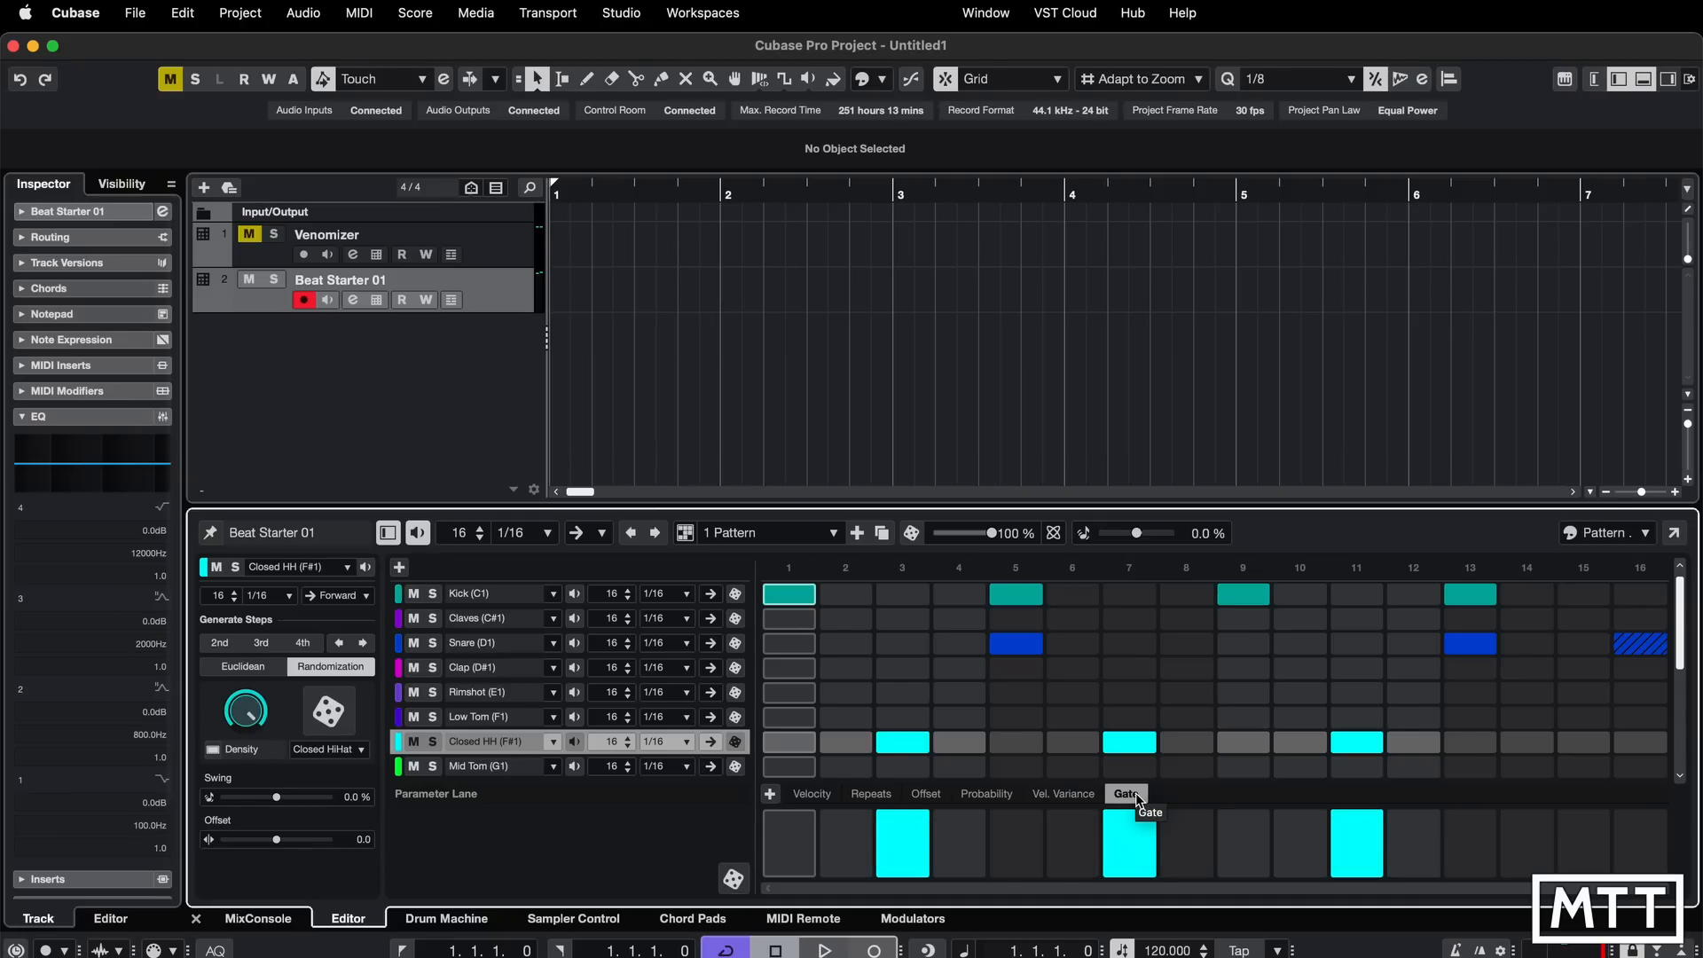
click(485, 645)
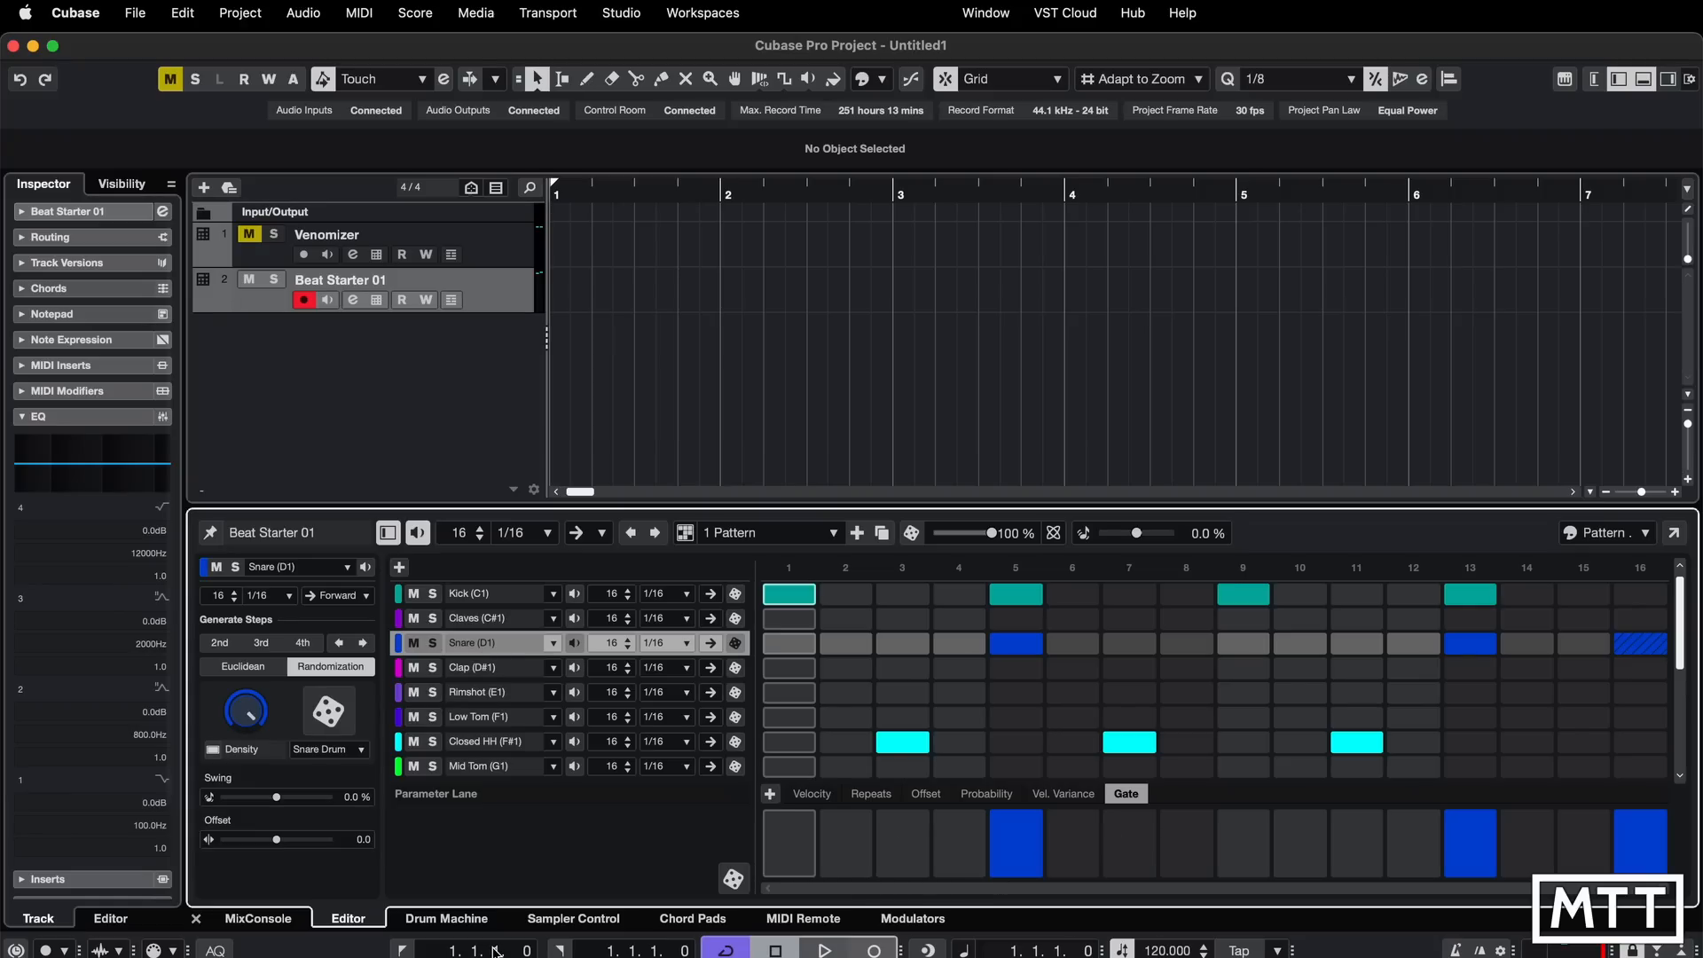
click(472, 923)
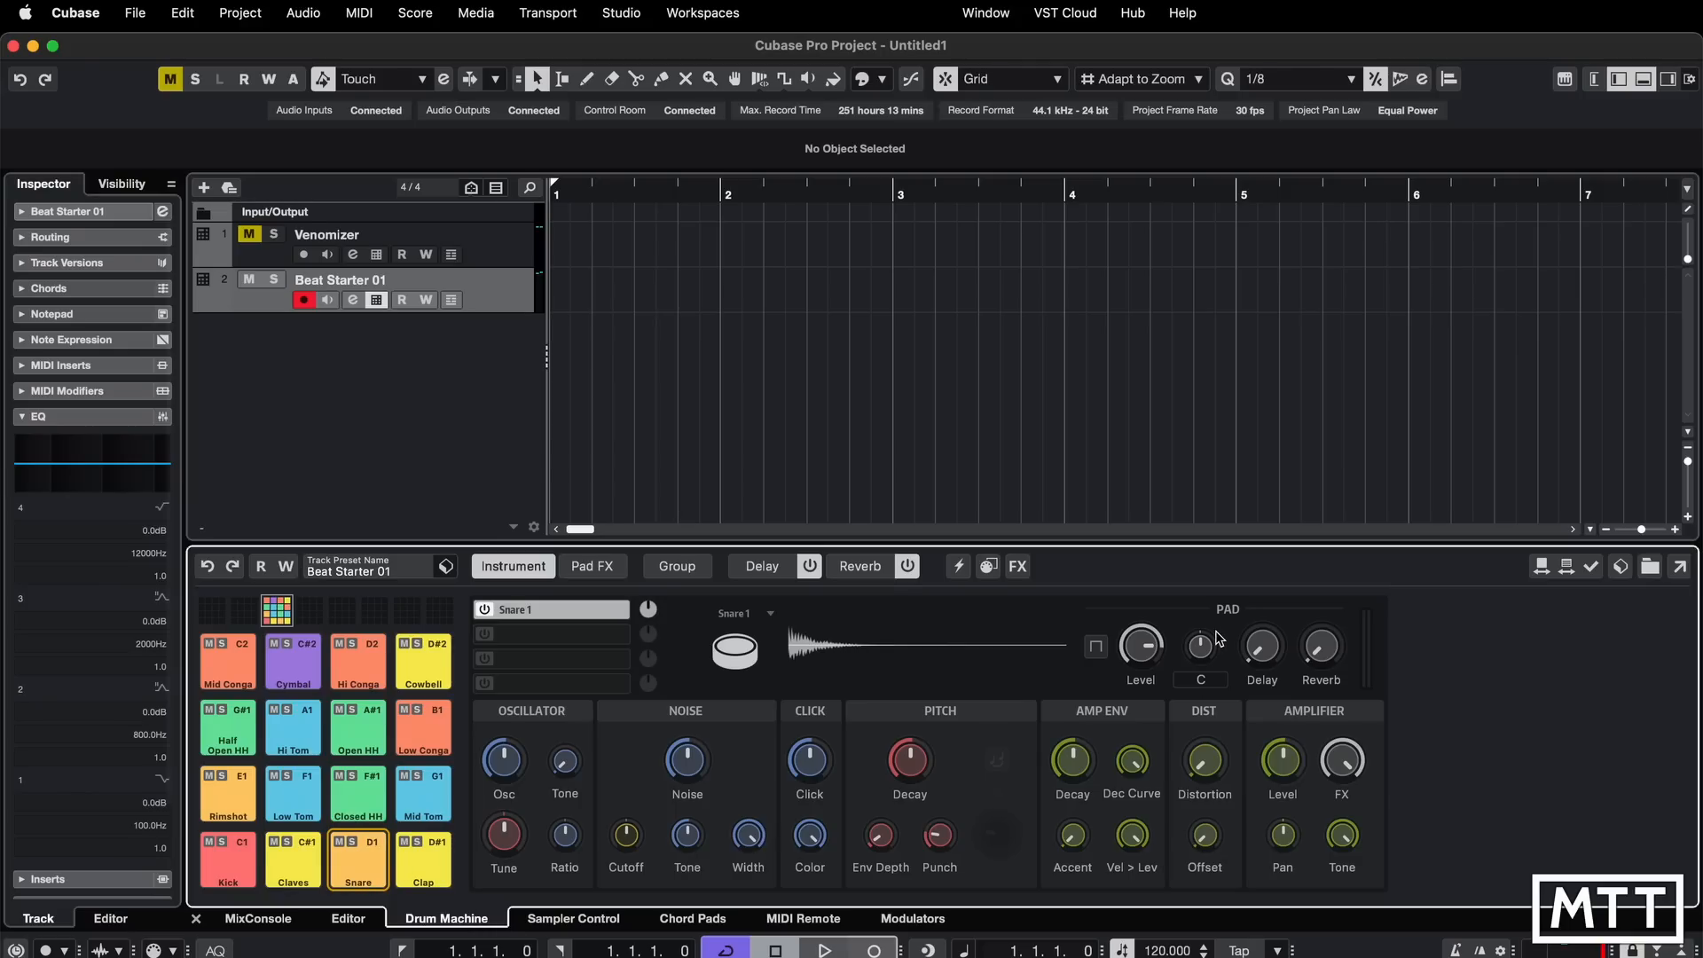
click(1095, 648)
click(350, 920)
- Try a shorter gate on step 5 of the Snare lane during playback, check the pad's gate mode and restore the step's gate to 100%
key(space)
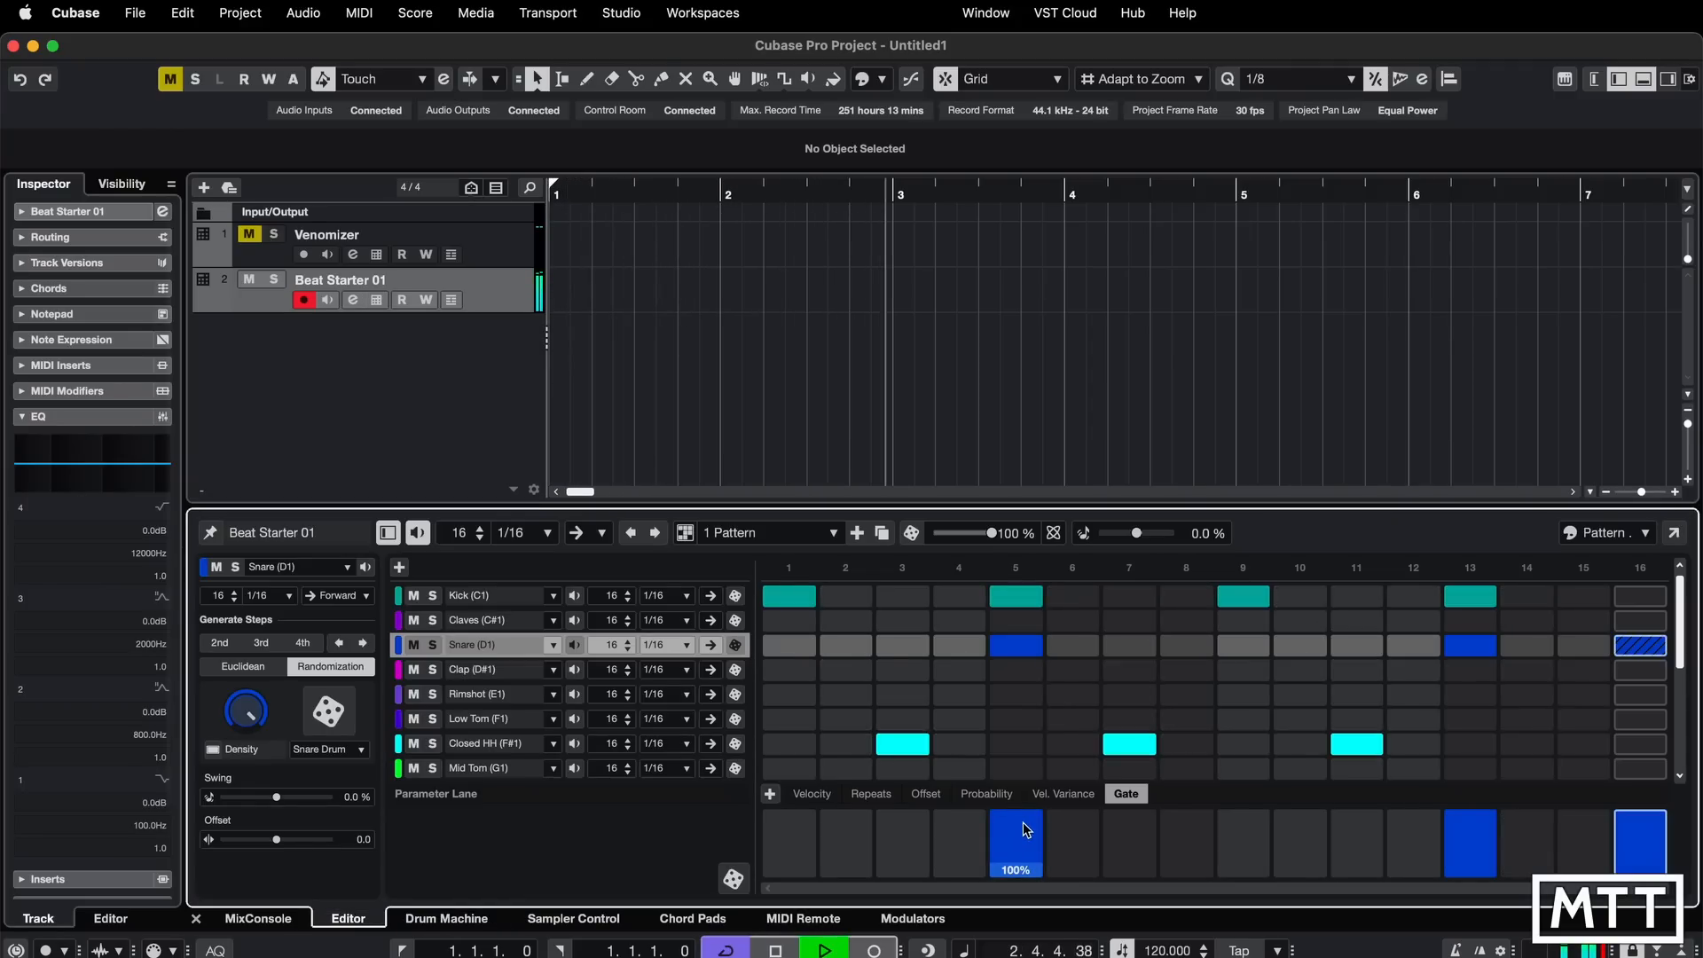
drag(1025, 830, 1025, 855)
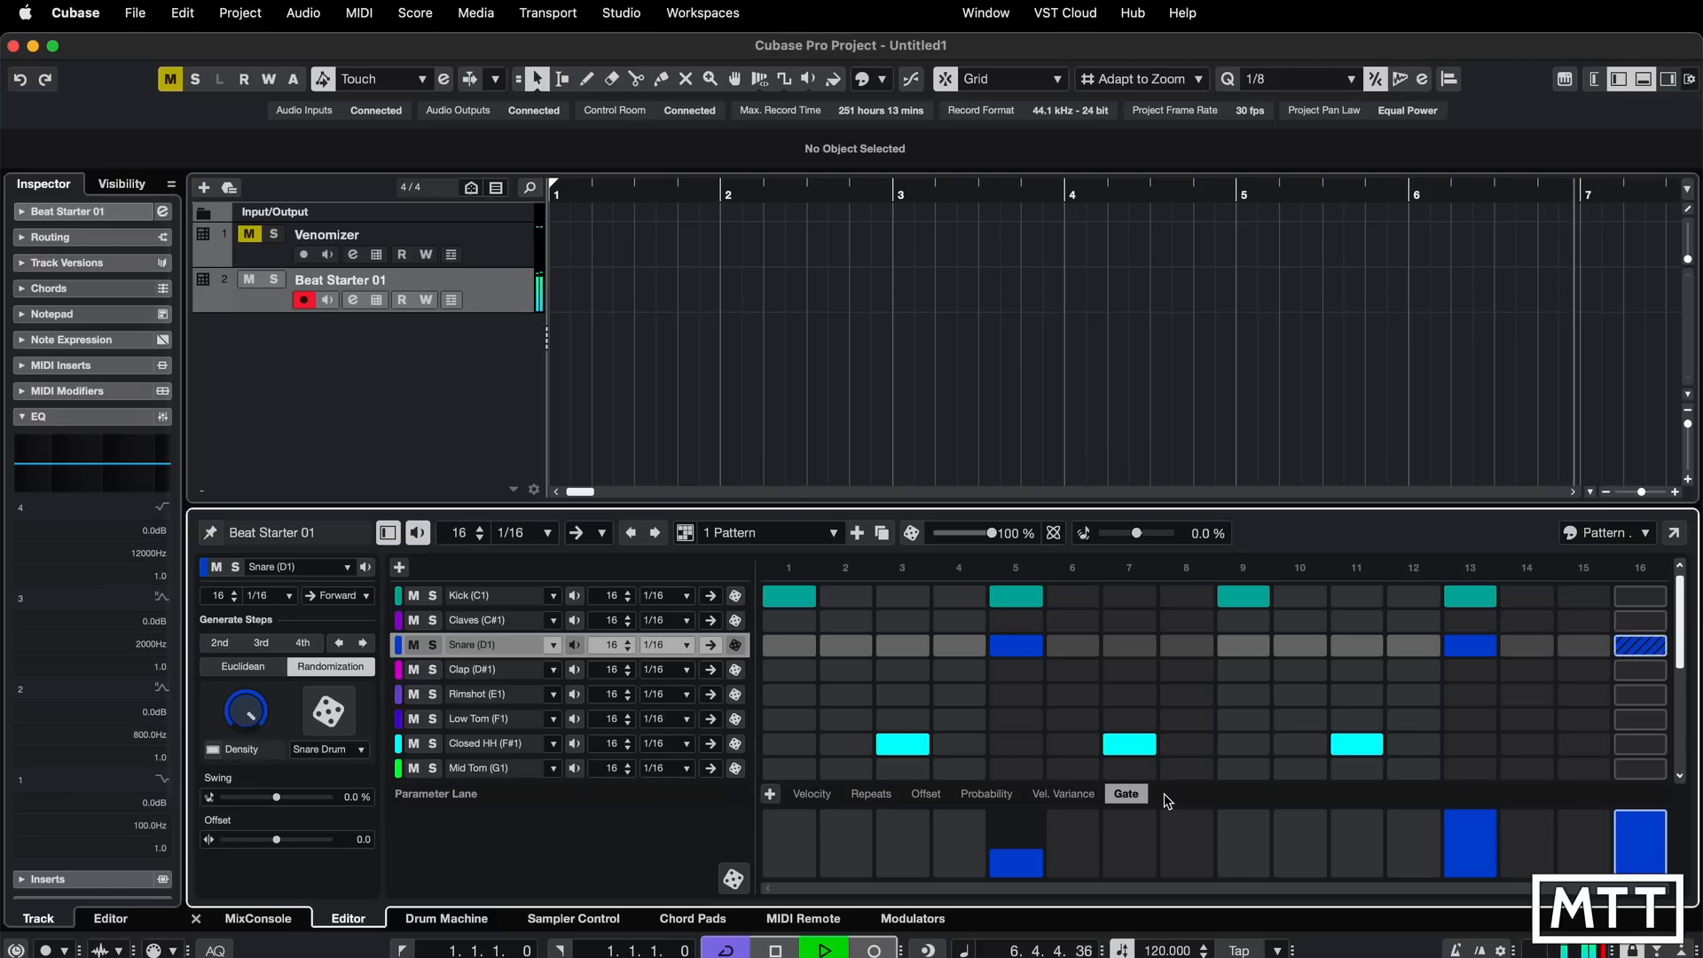
key(space)
click(463, 923)
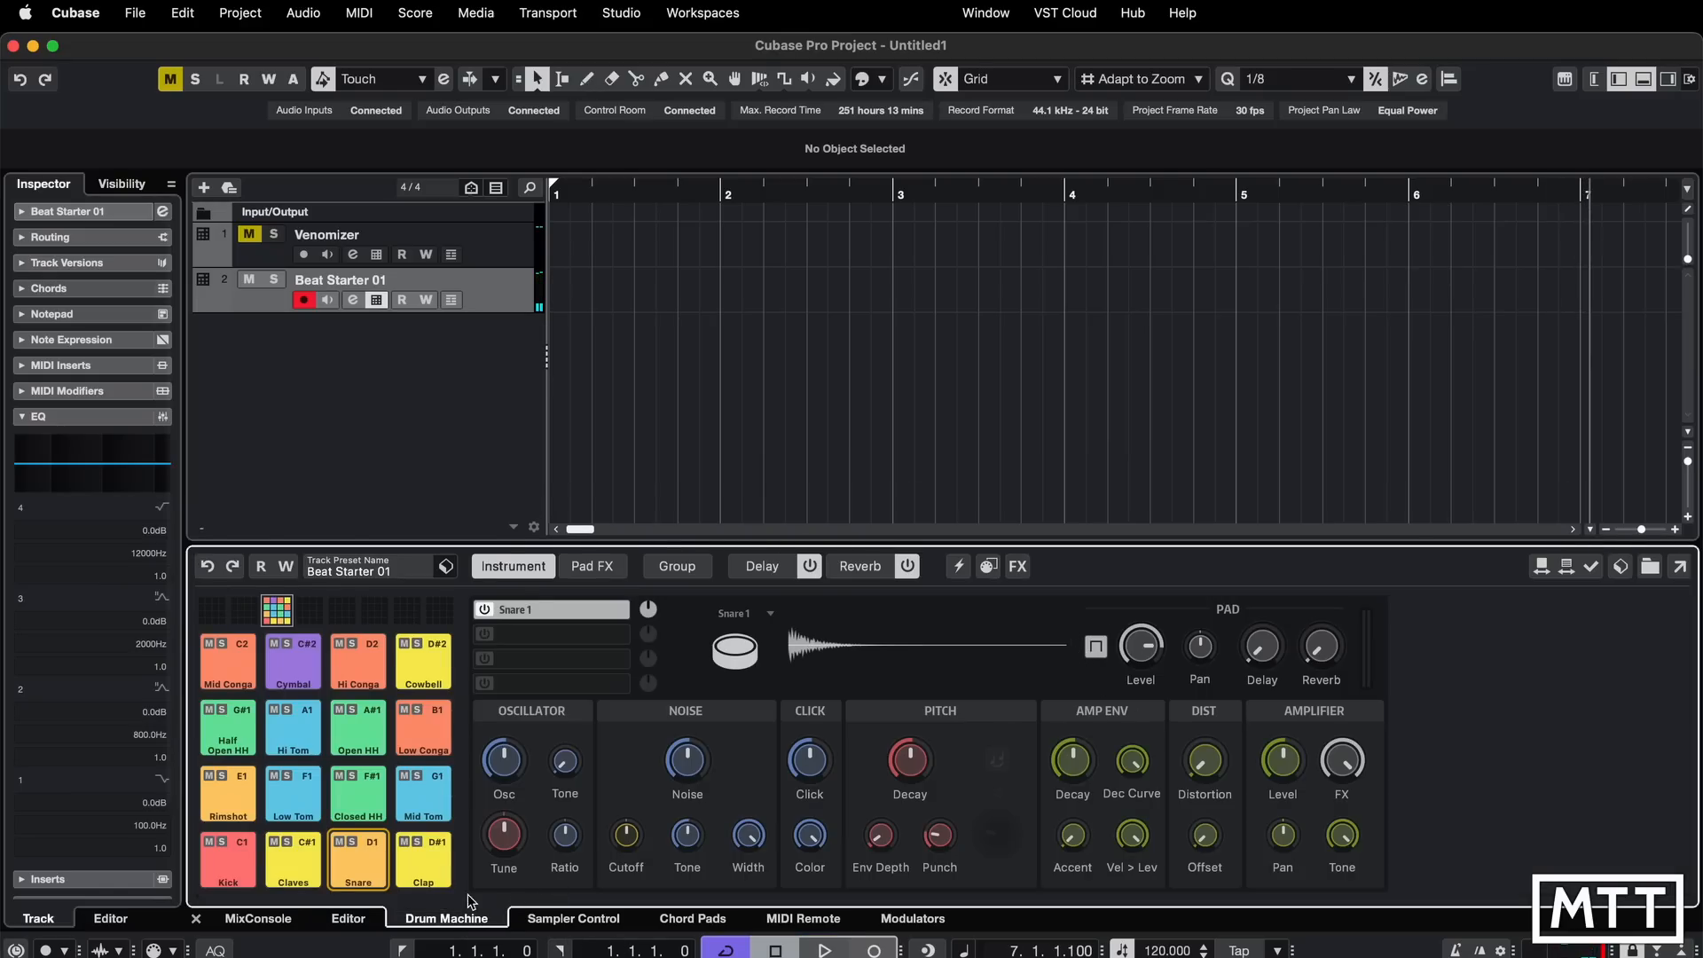
click(360, 923)
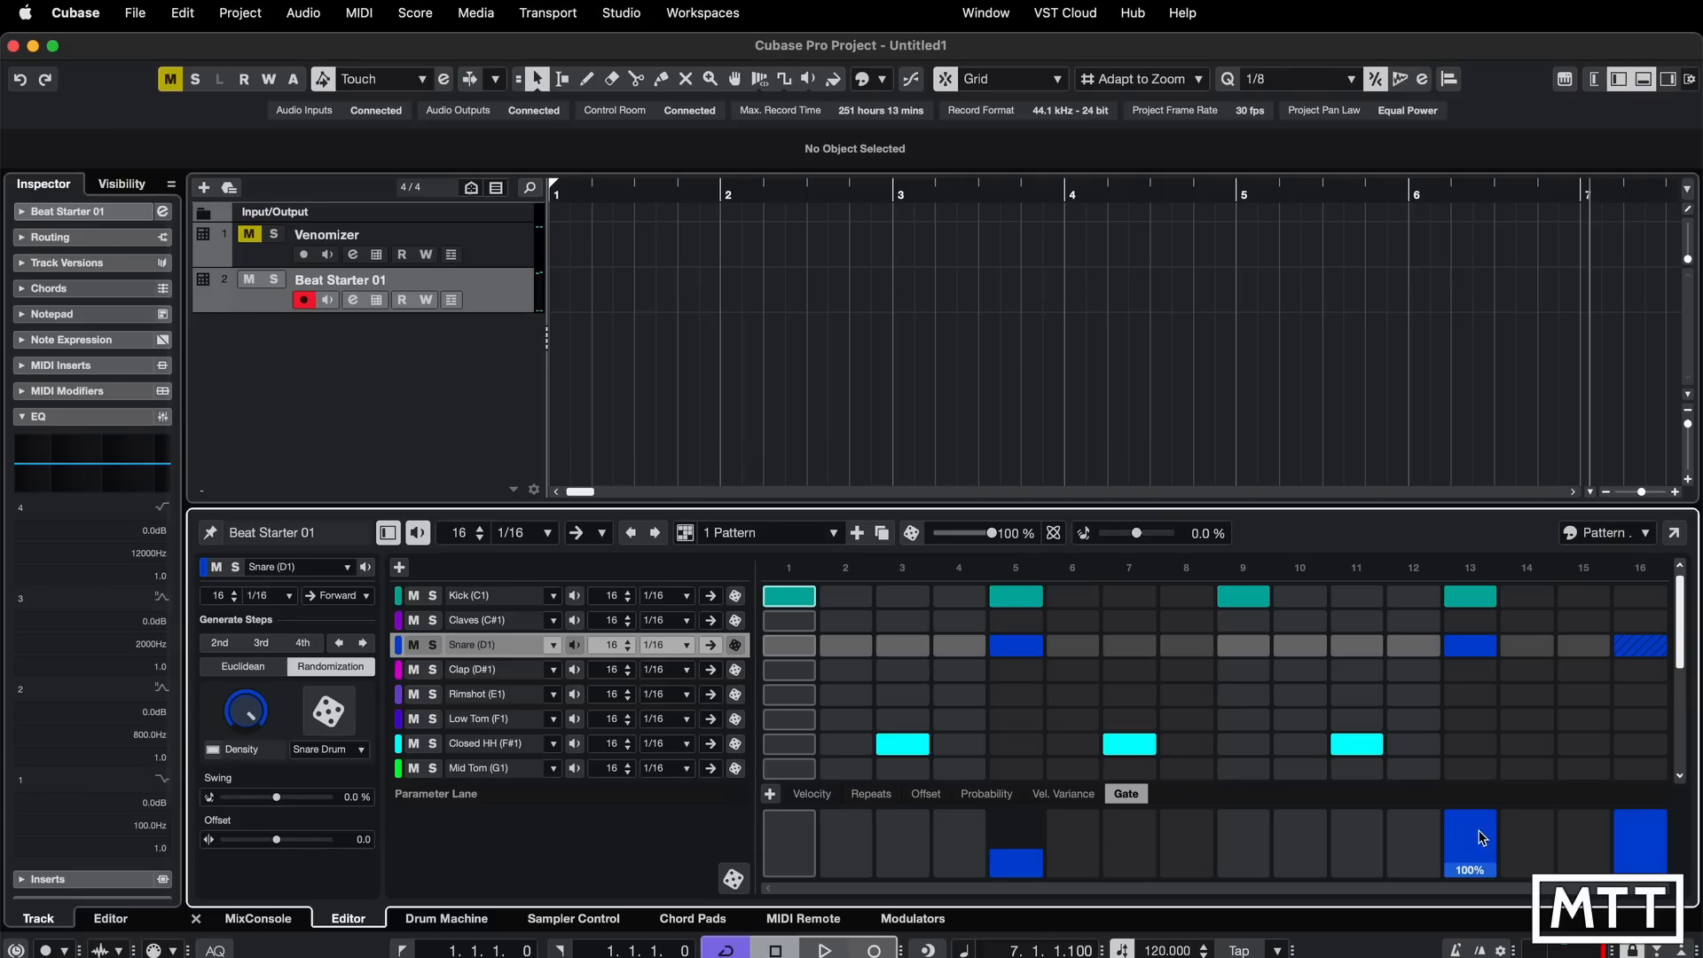
key(space)
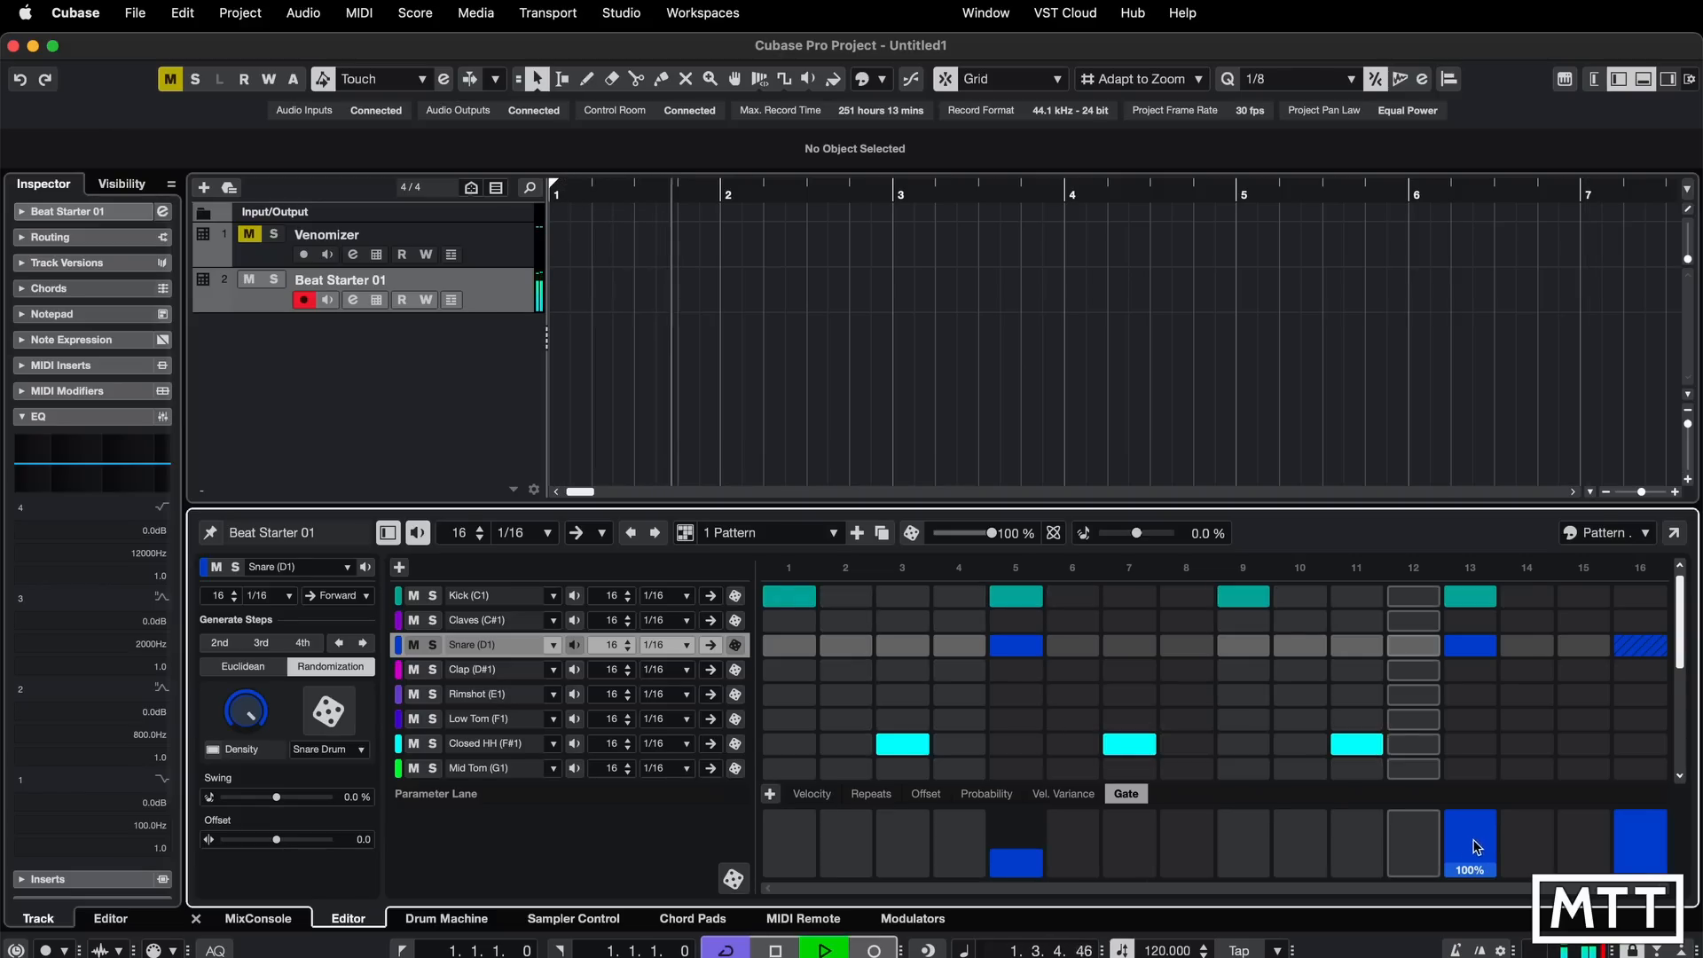
drag(1018, 847, 1029, 805)
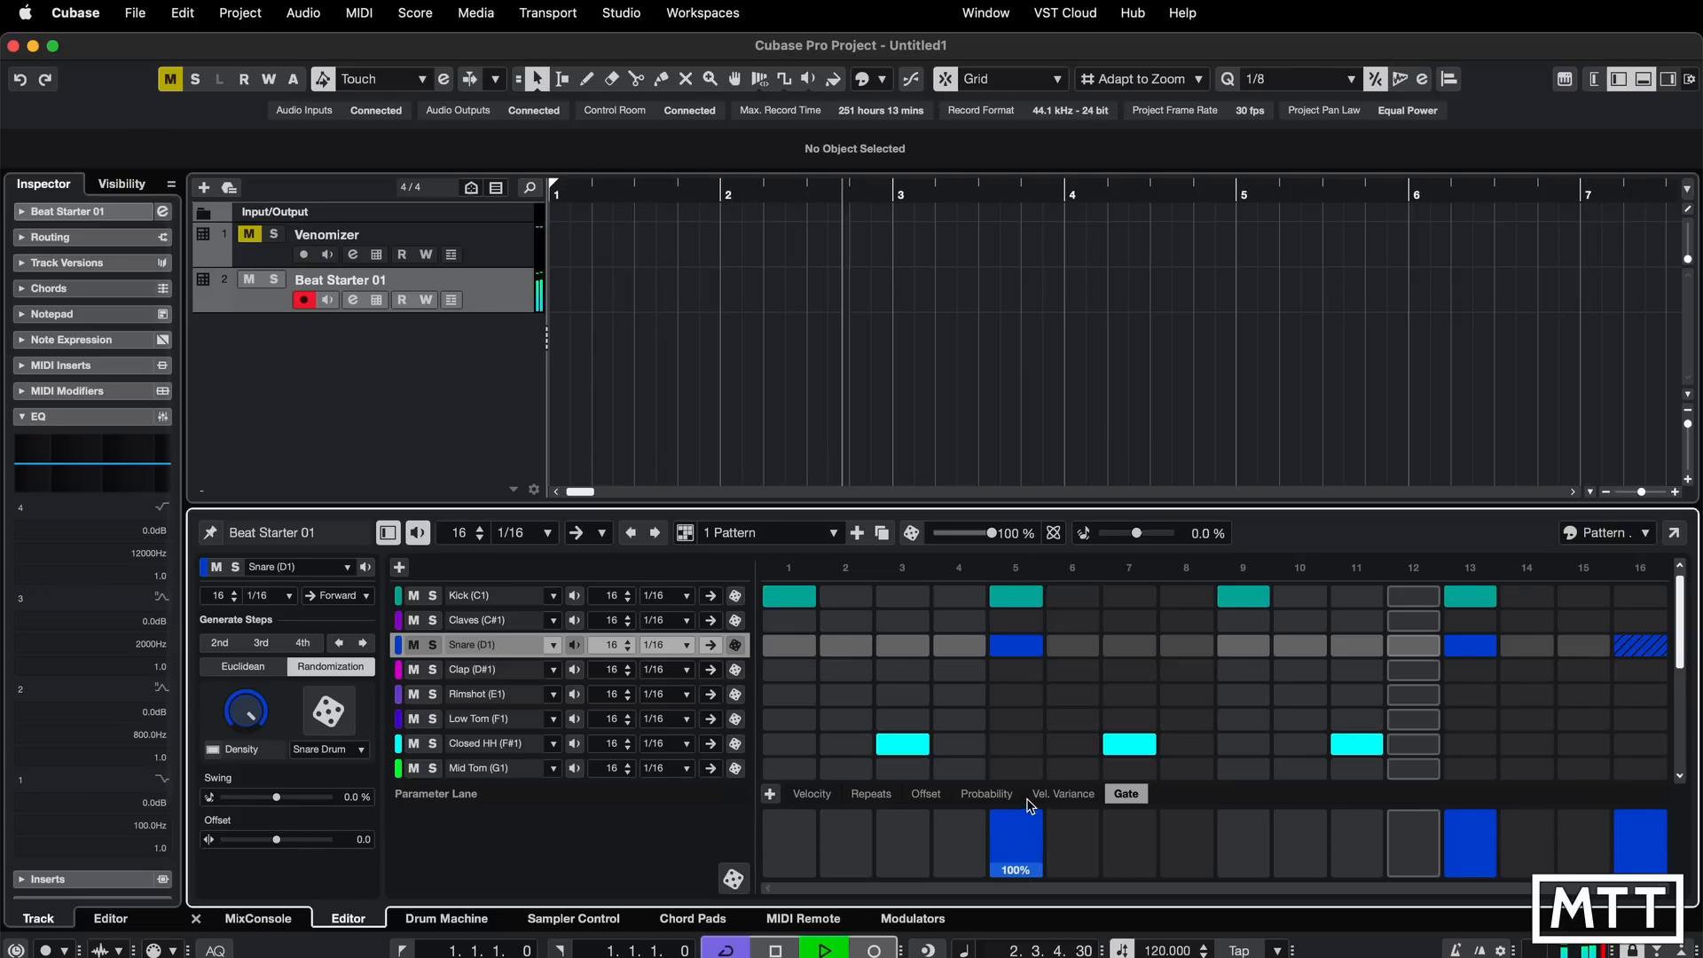
- Shorten the gate of step 16 in the Snare lane to 53%, raise it slightly and stop playback
click(1651, 847)
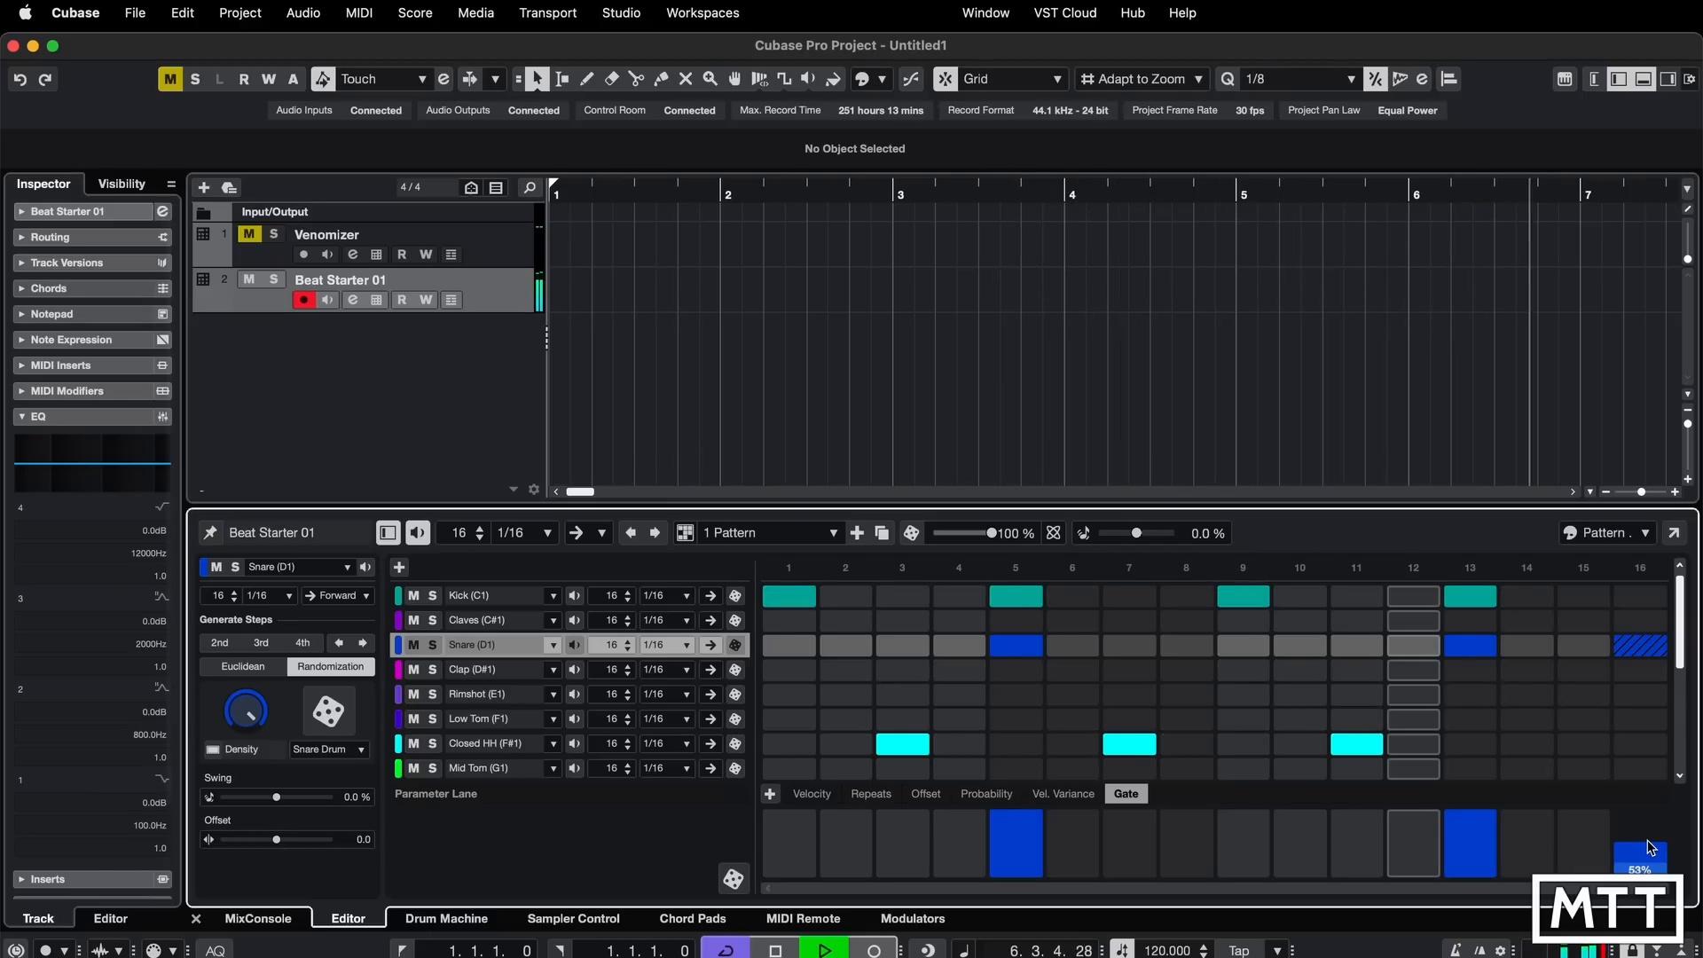
drag(1650, 847, 1650, 841)
key(space)
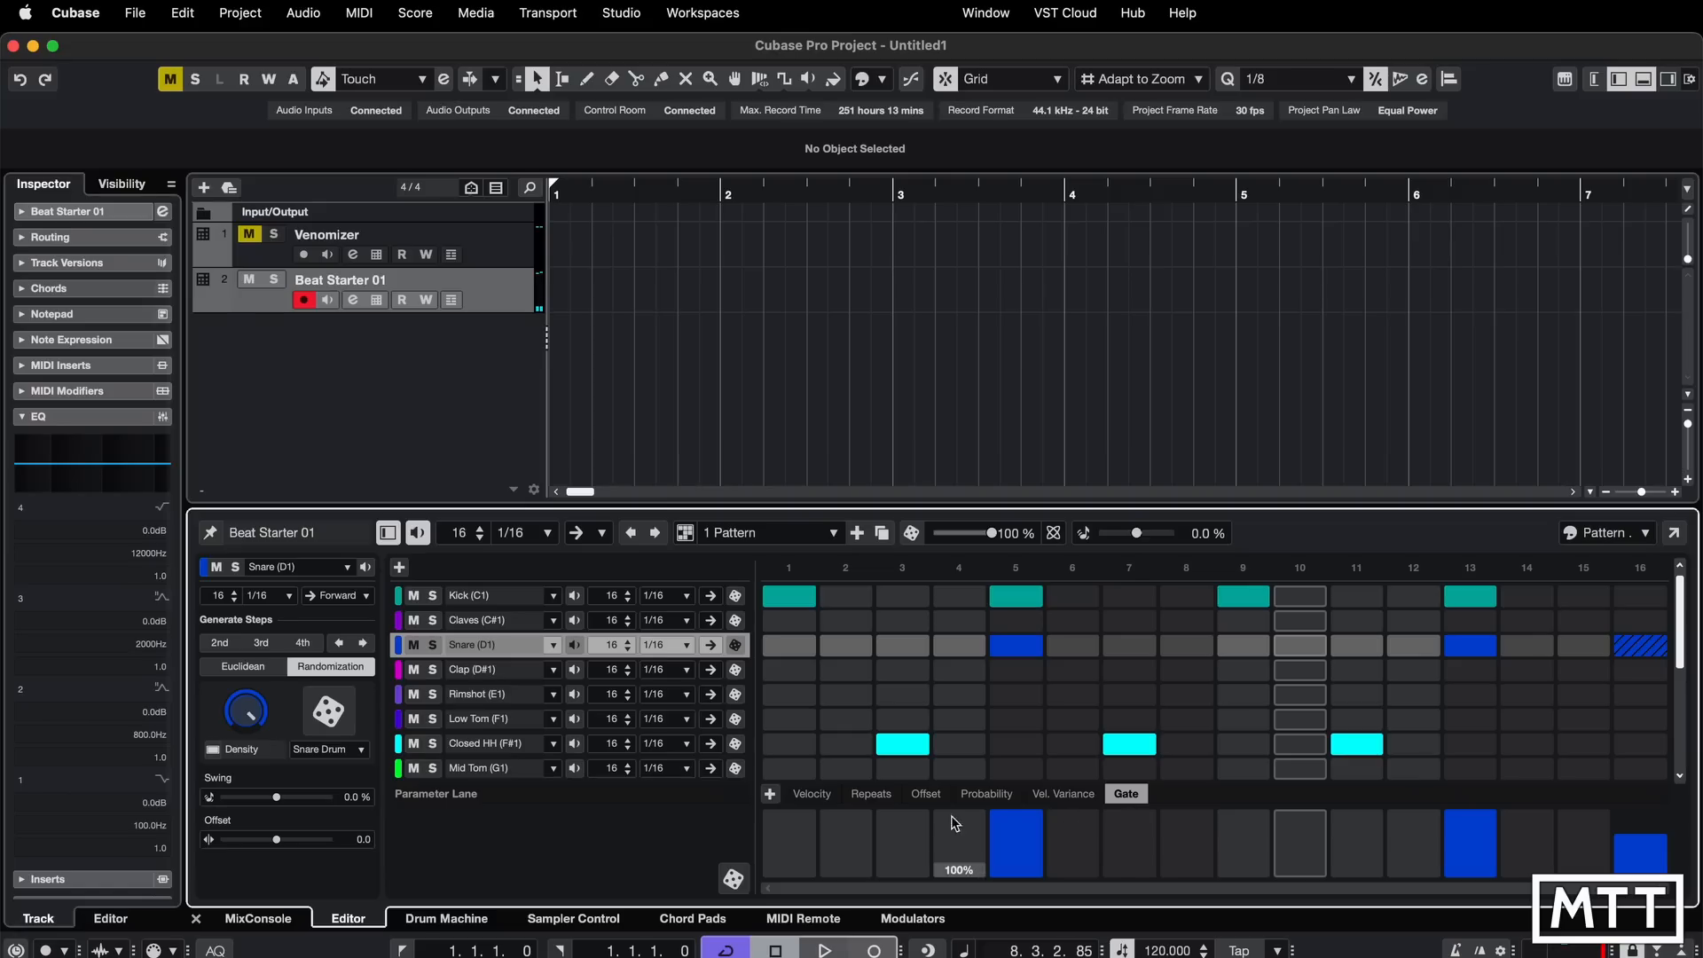
- Open the selection of additional parameter lanes and examine the Automation and XTra categories
click(771, 795)
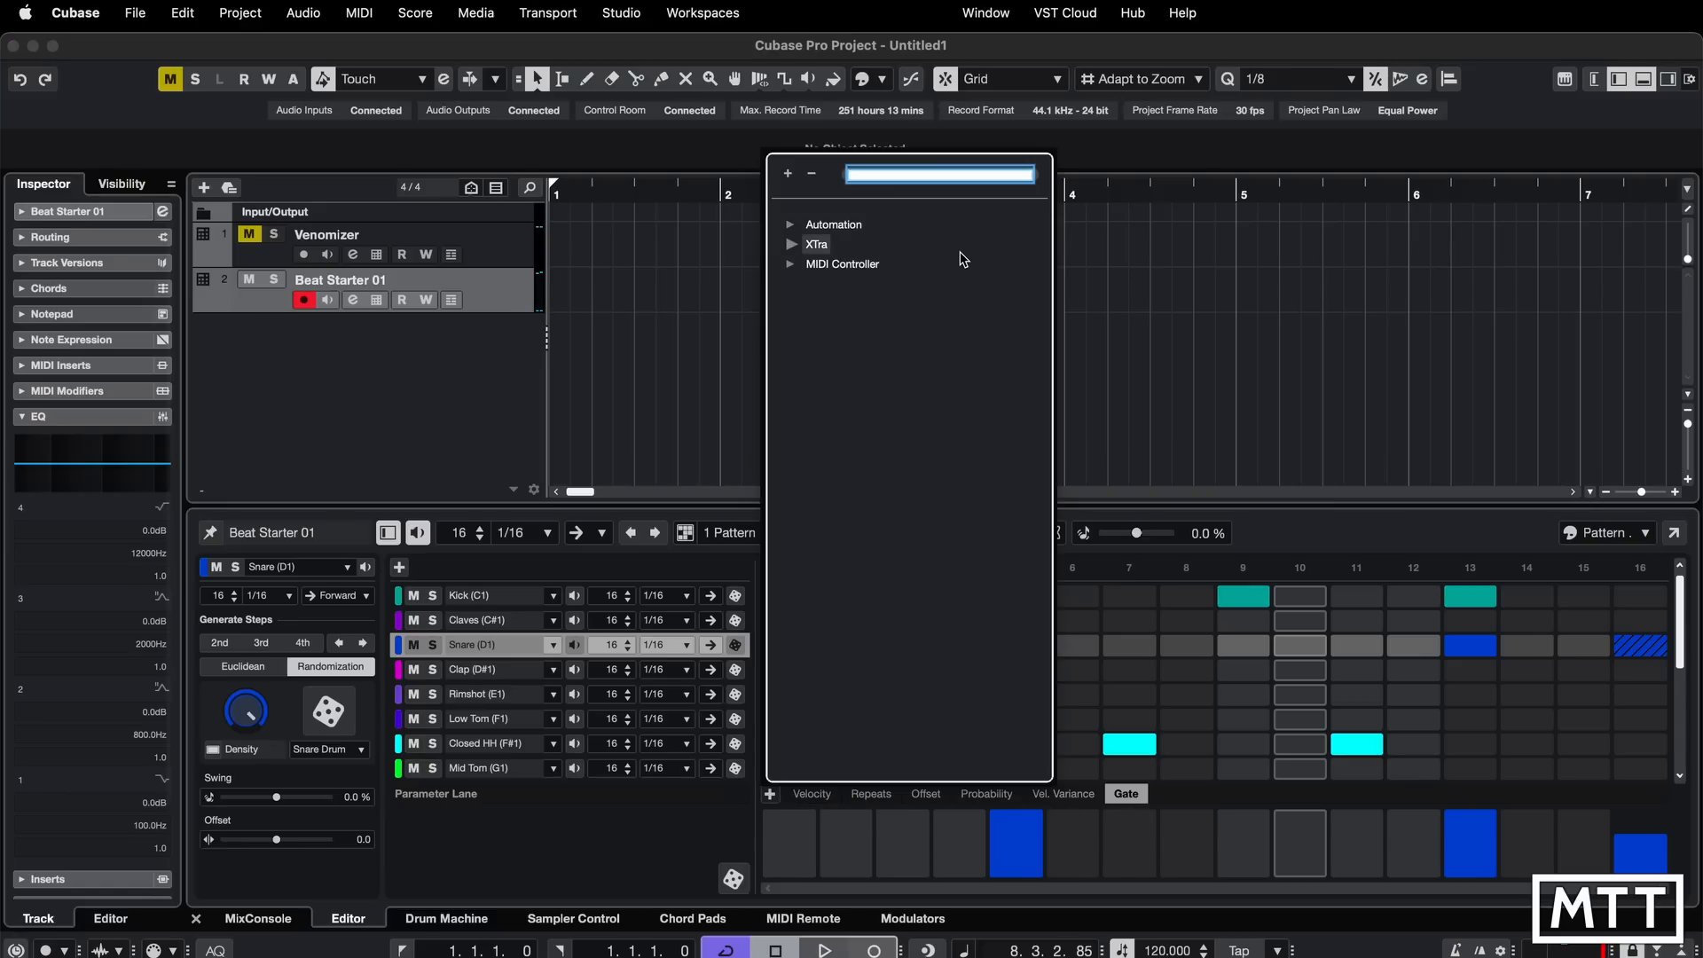
click(792, 226)
scroll(859, 362, down, 12)
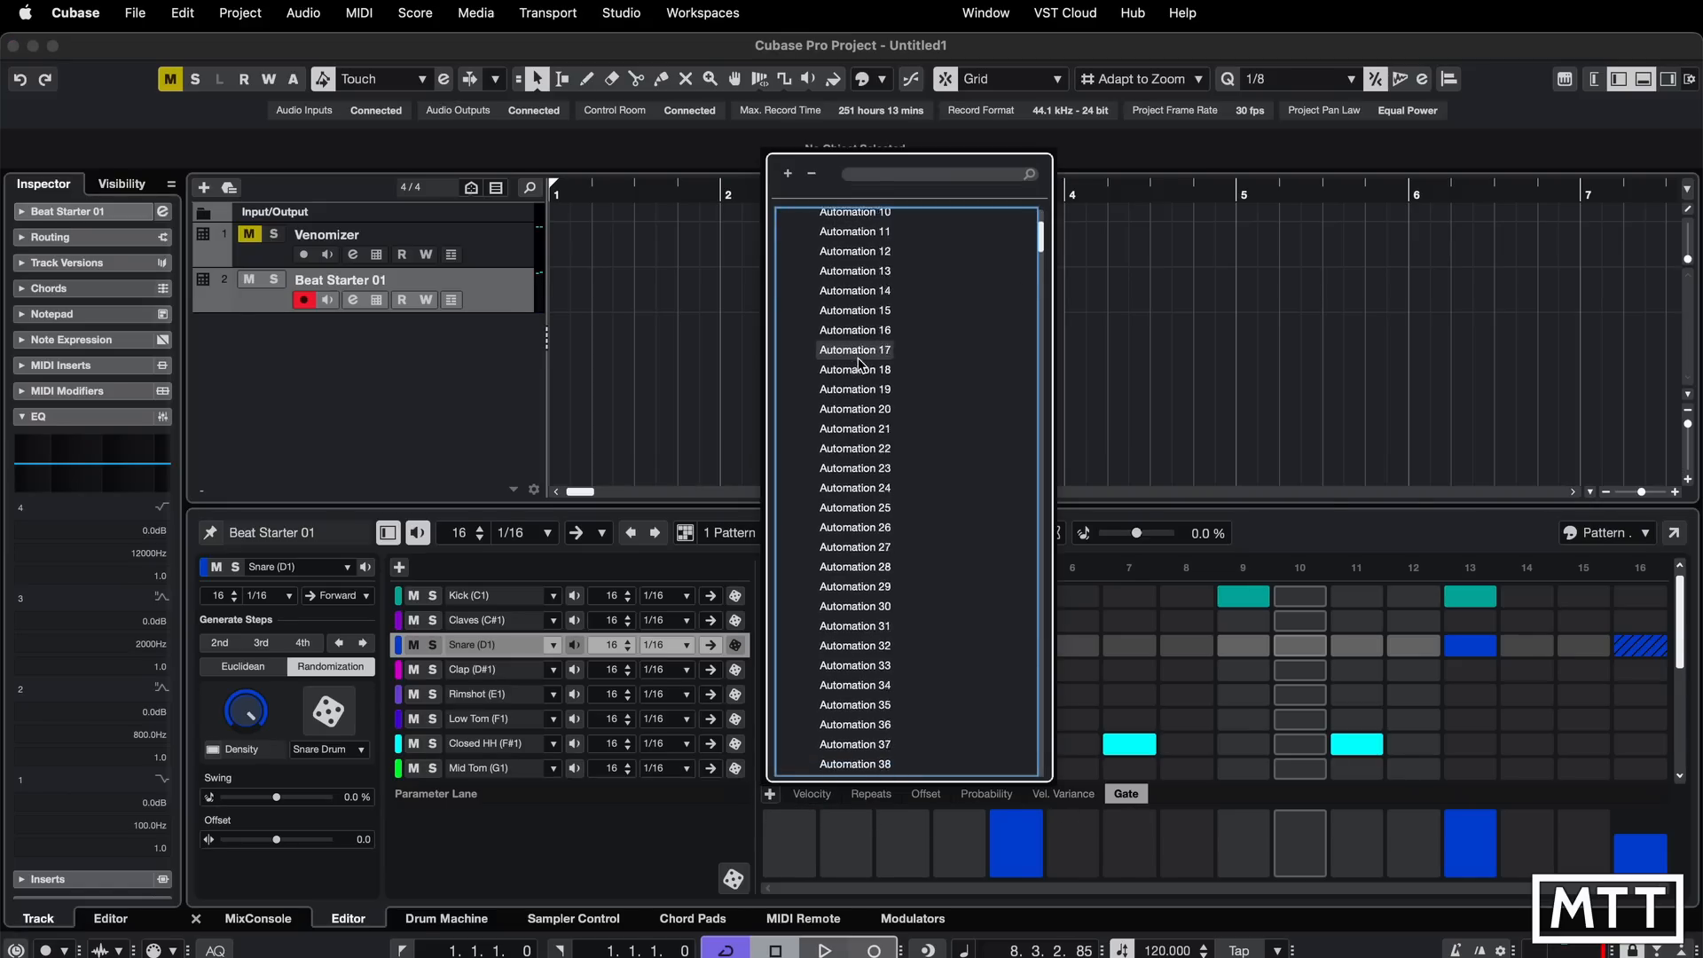
scroll(859, 362, up, 12)
click(790, 224)
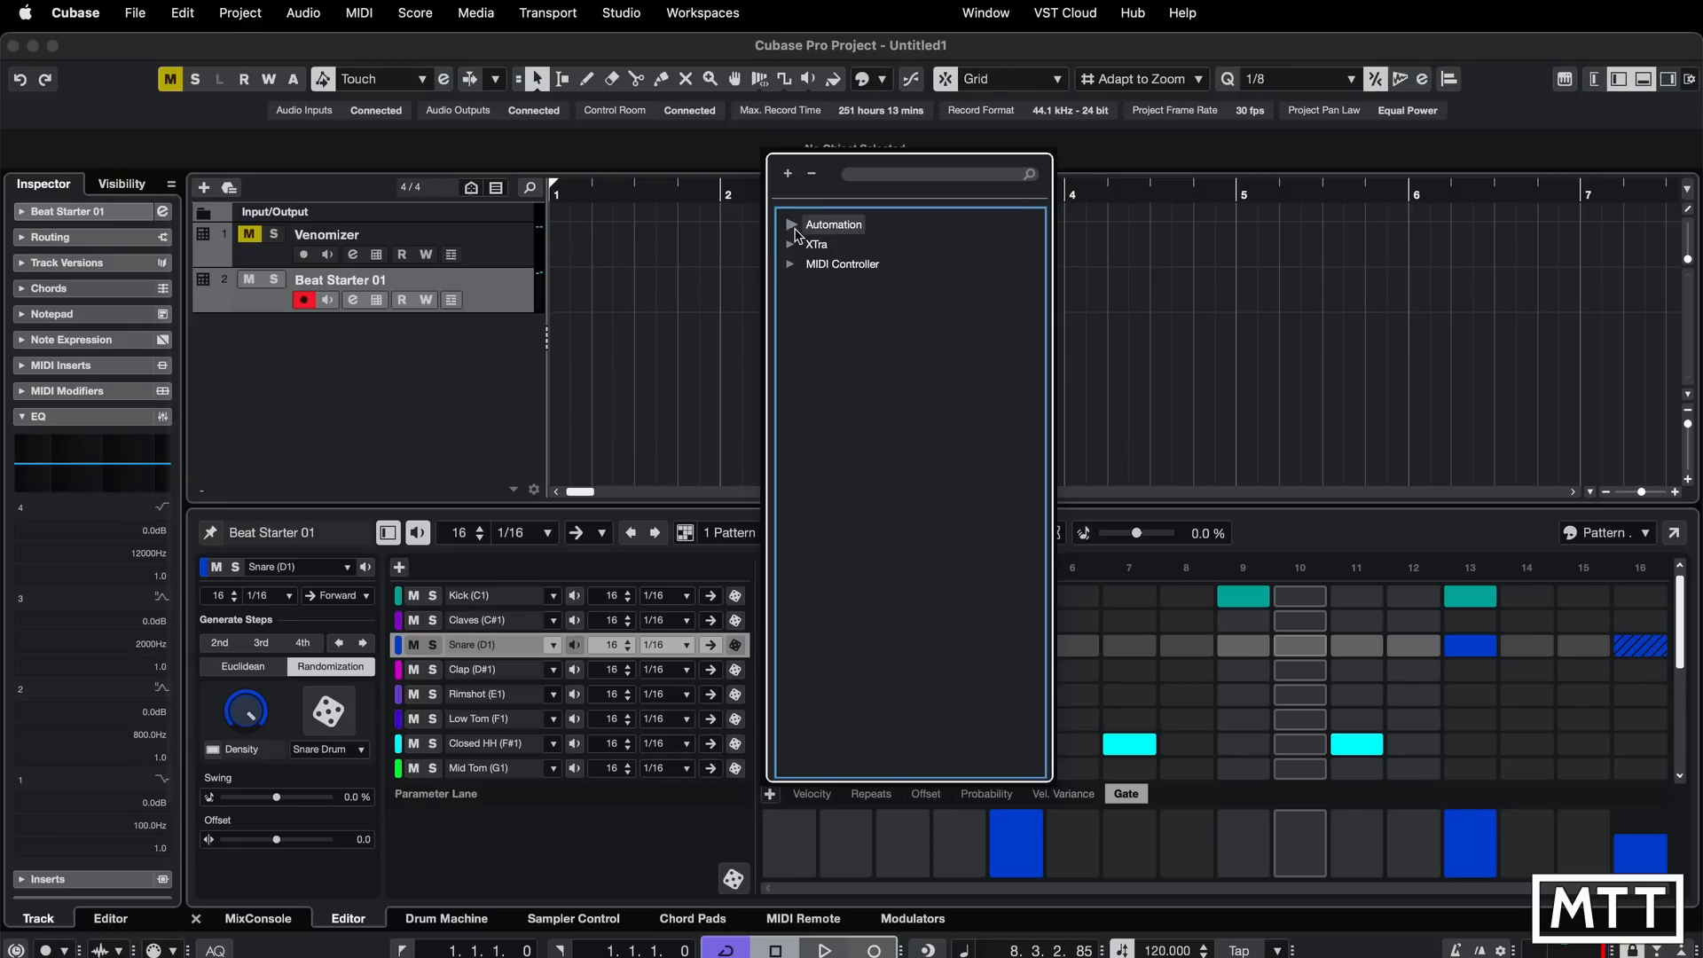
click(793, 244)
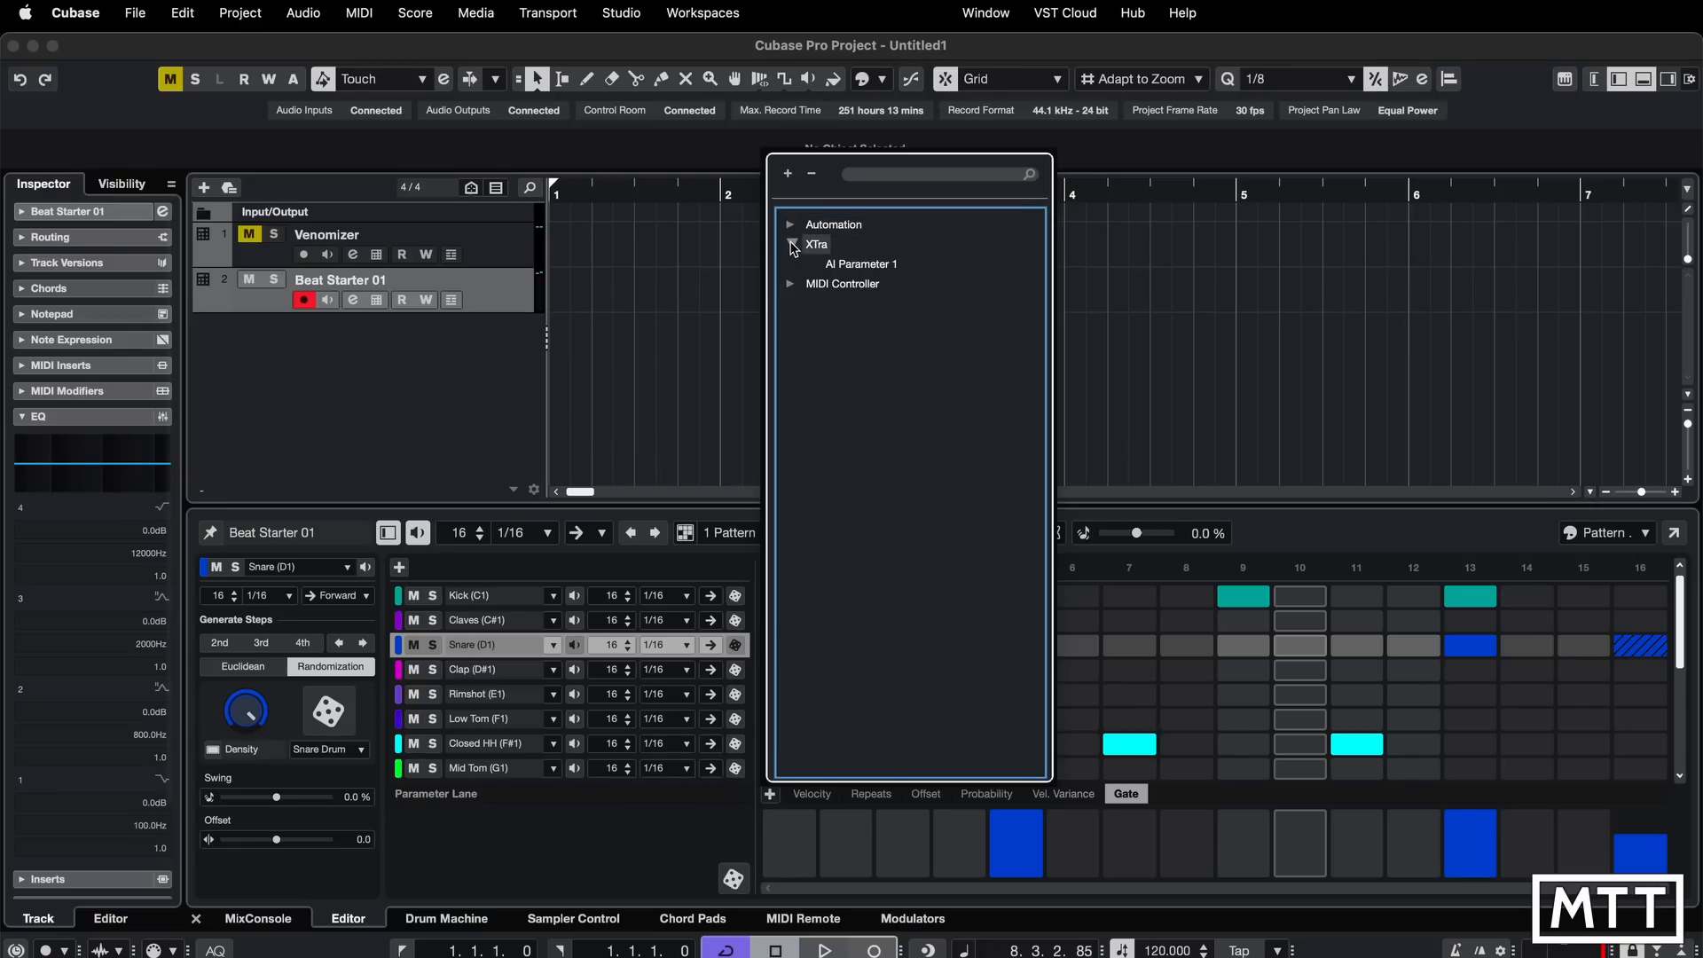
click(793, 244)
- Examine the MIDI Controller parameters of Ch. 1 that can be added as lanes and close the selection without adding one
click(790, 263)
click(811, 284)
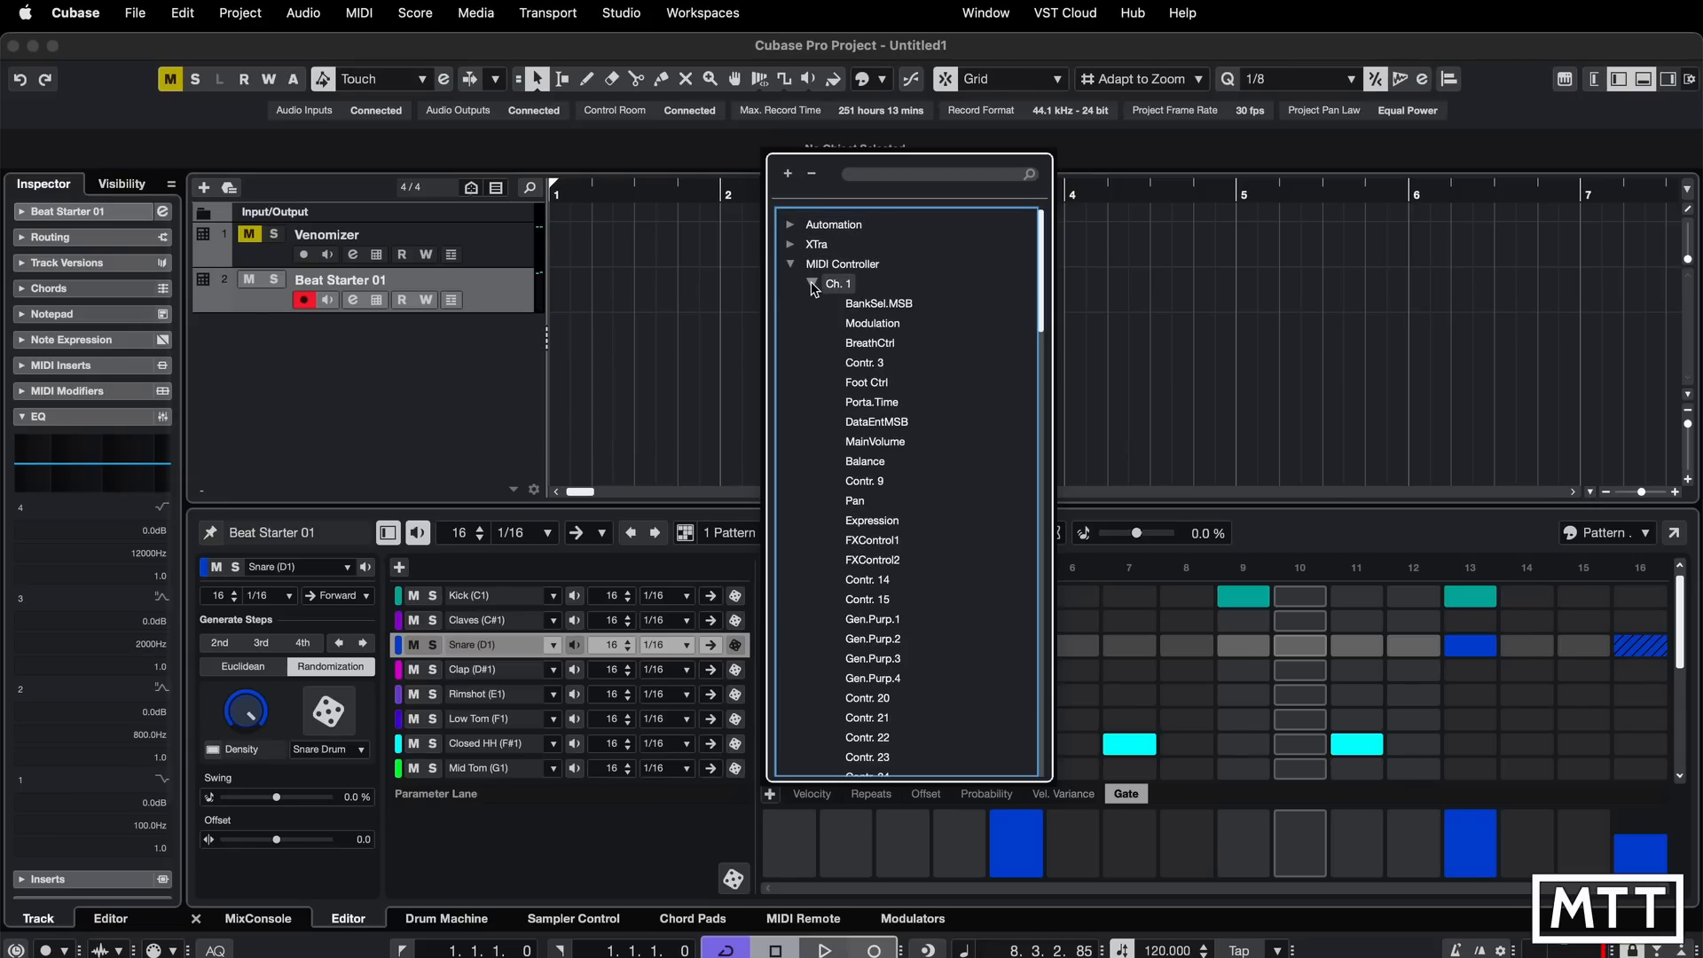
scroll(924, 410, down, 3)
scroll(926, 408, up, 5)
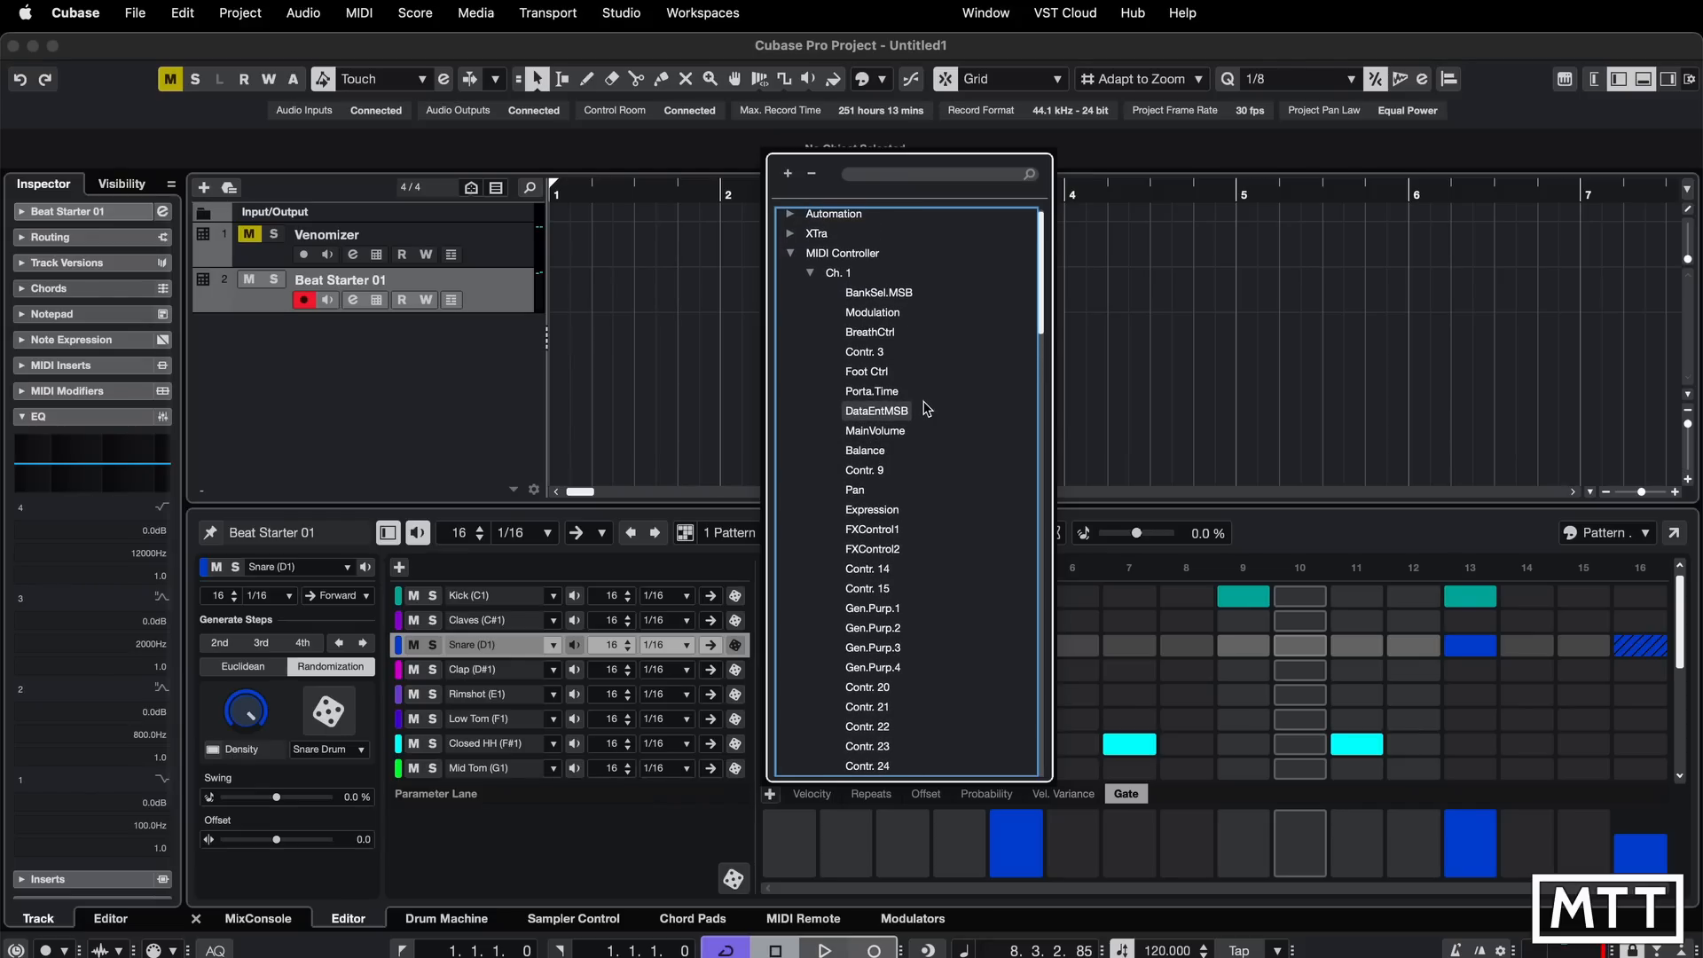
scroll(964, 468, down, 20)
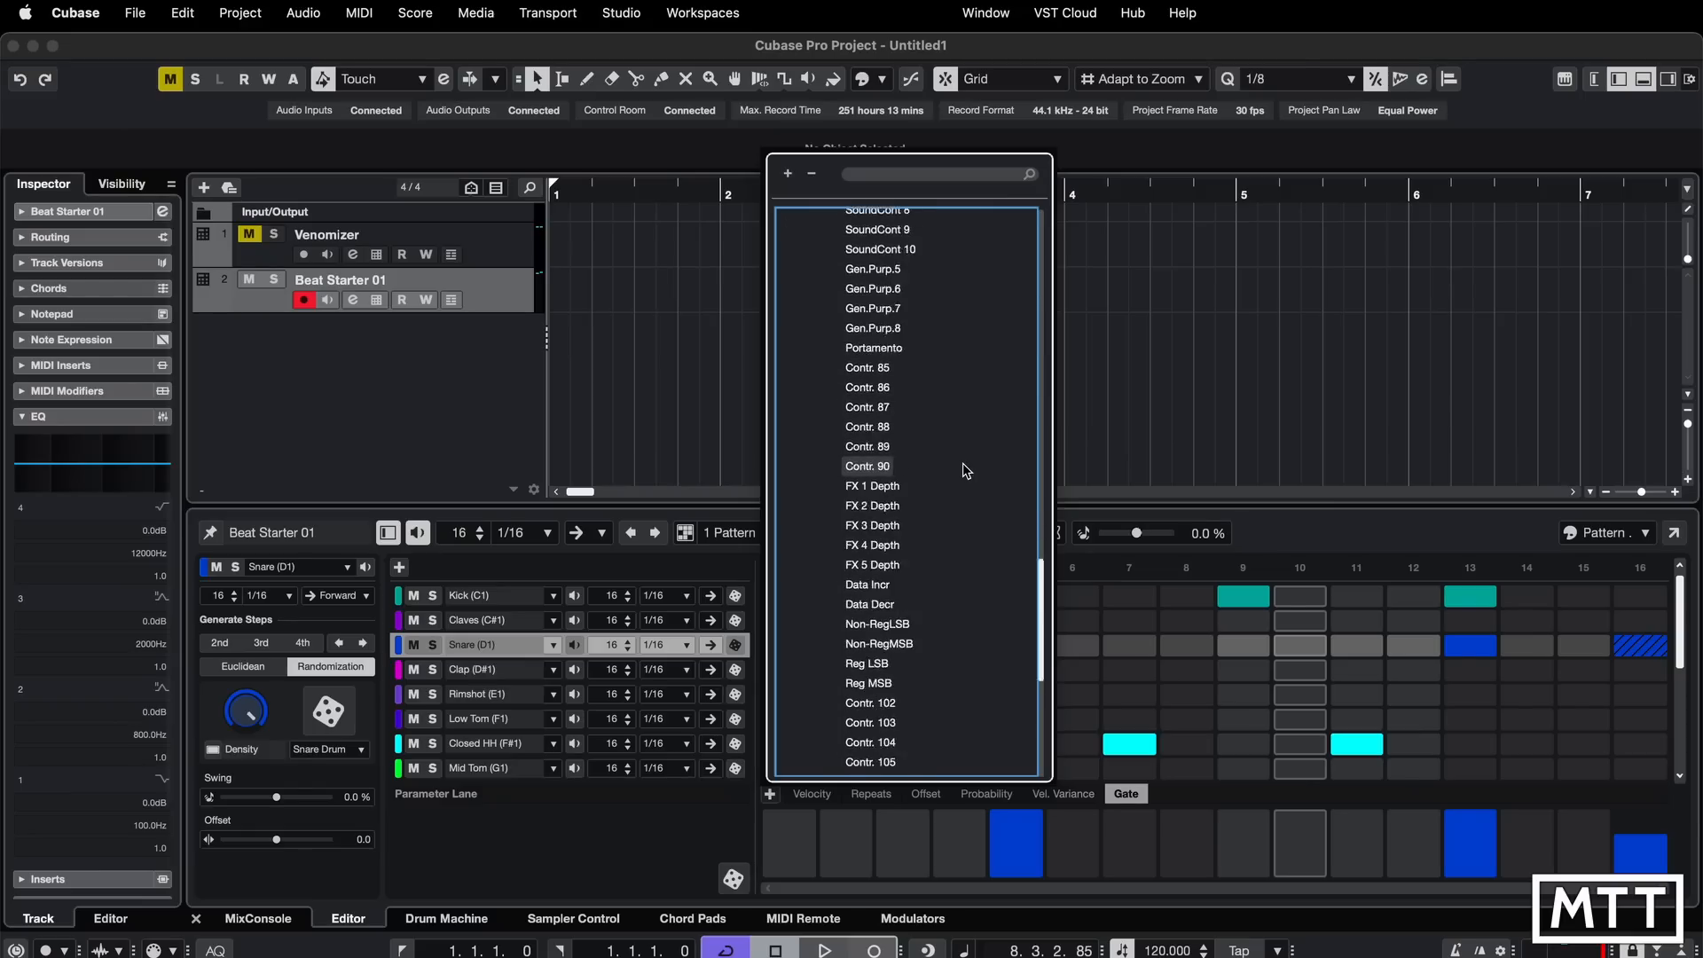
scroll(966, 470, up, 20)
scroll(966, 470, down, 20)
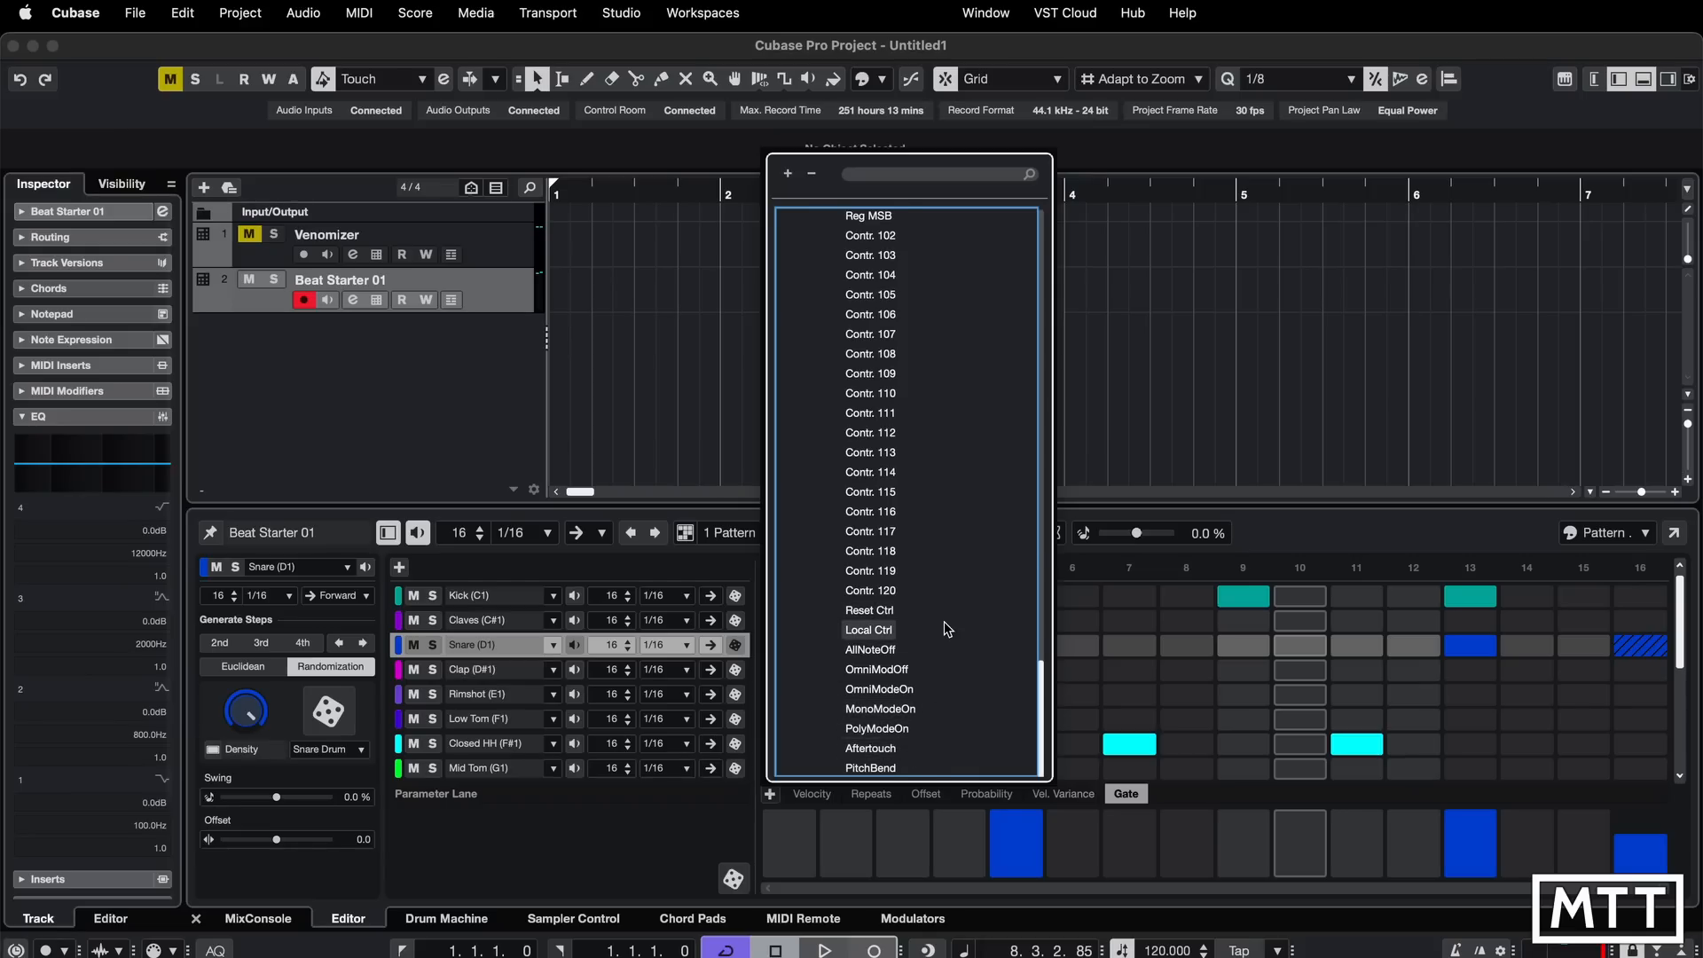
scroll(943, 628, up, 15)
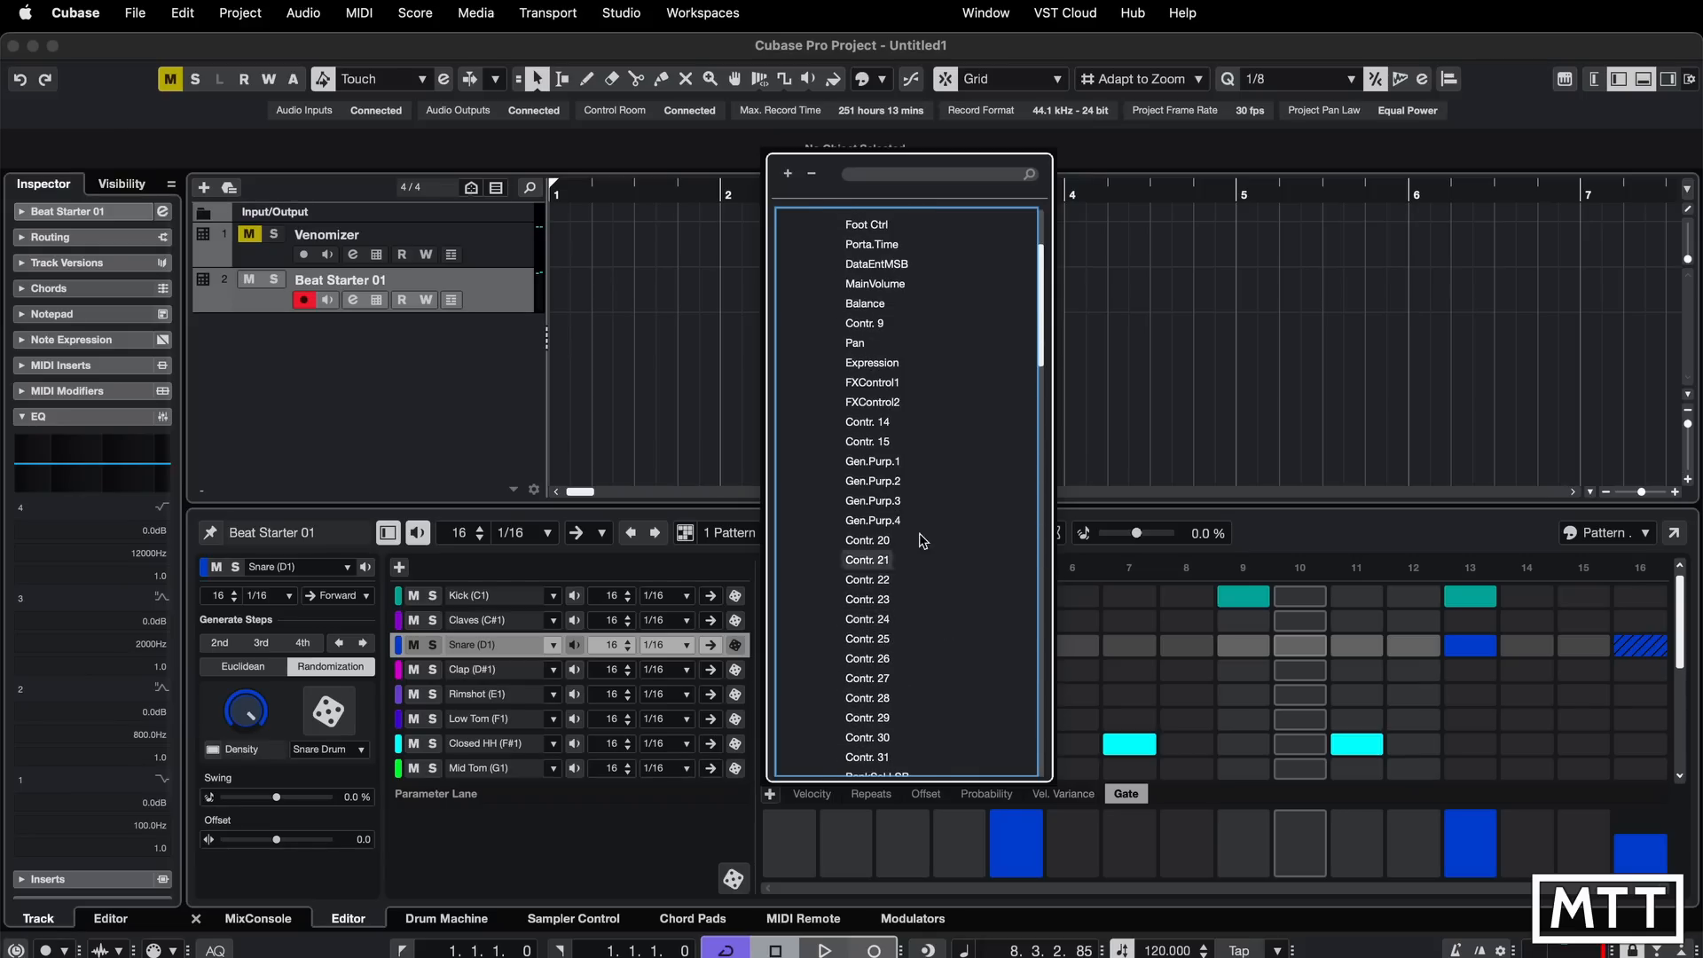
click(630, 850)
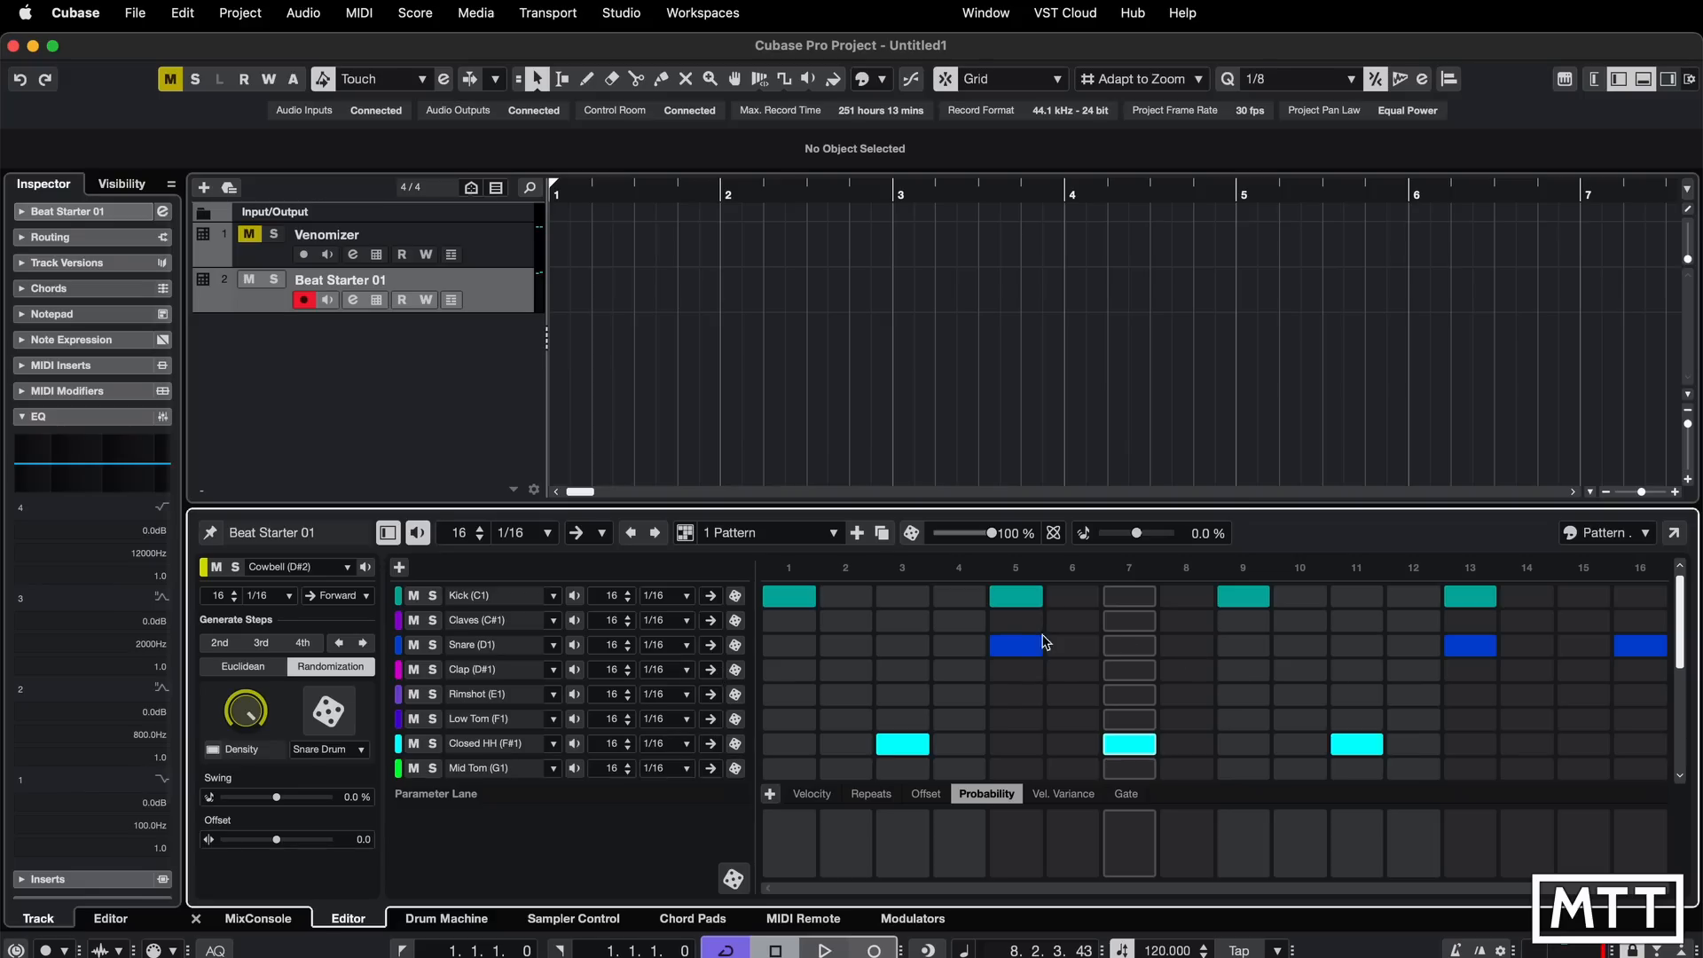
- Remove and re-enter step 13 of the Snare lane and give it several repeats
click(1480, 652)
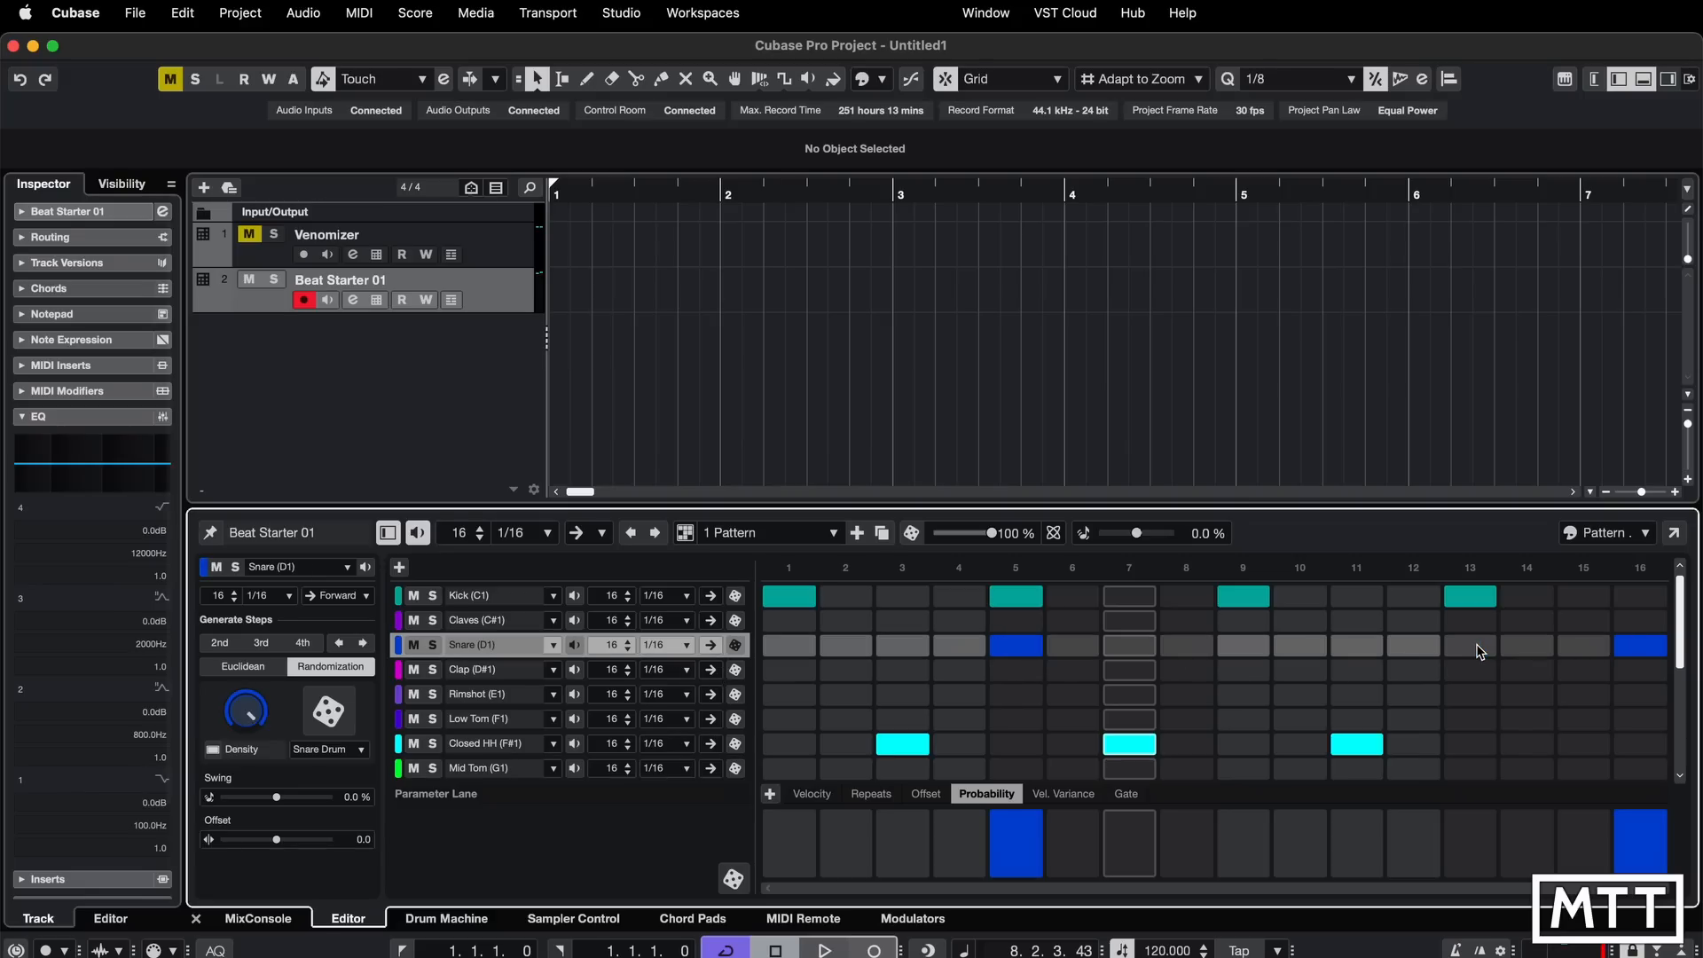
click(1479, 652)
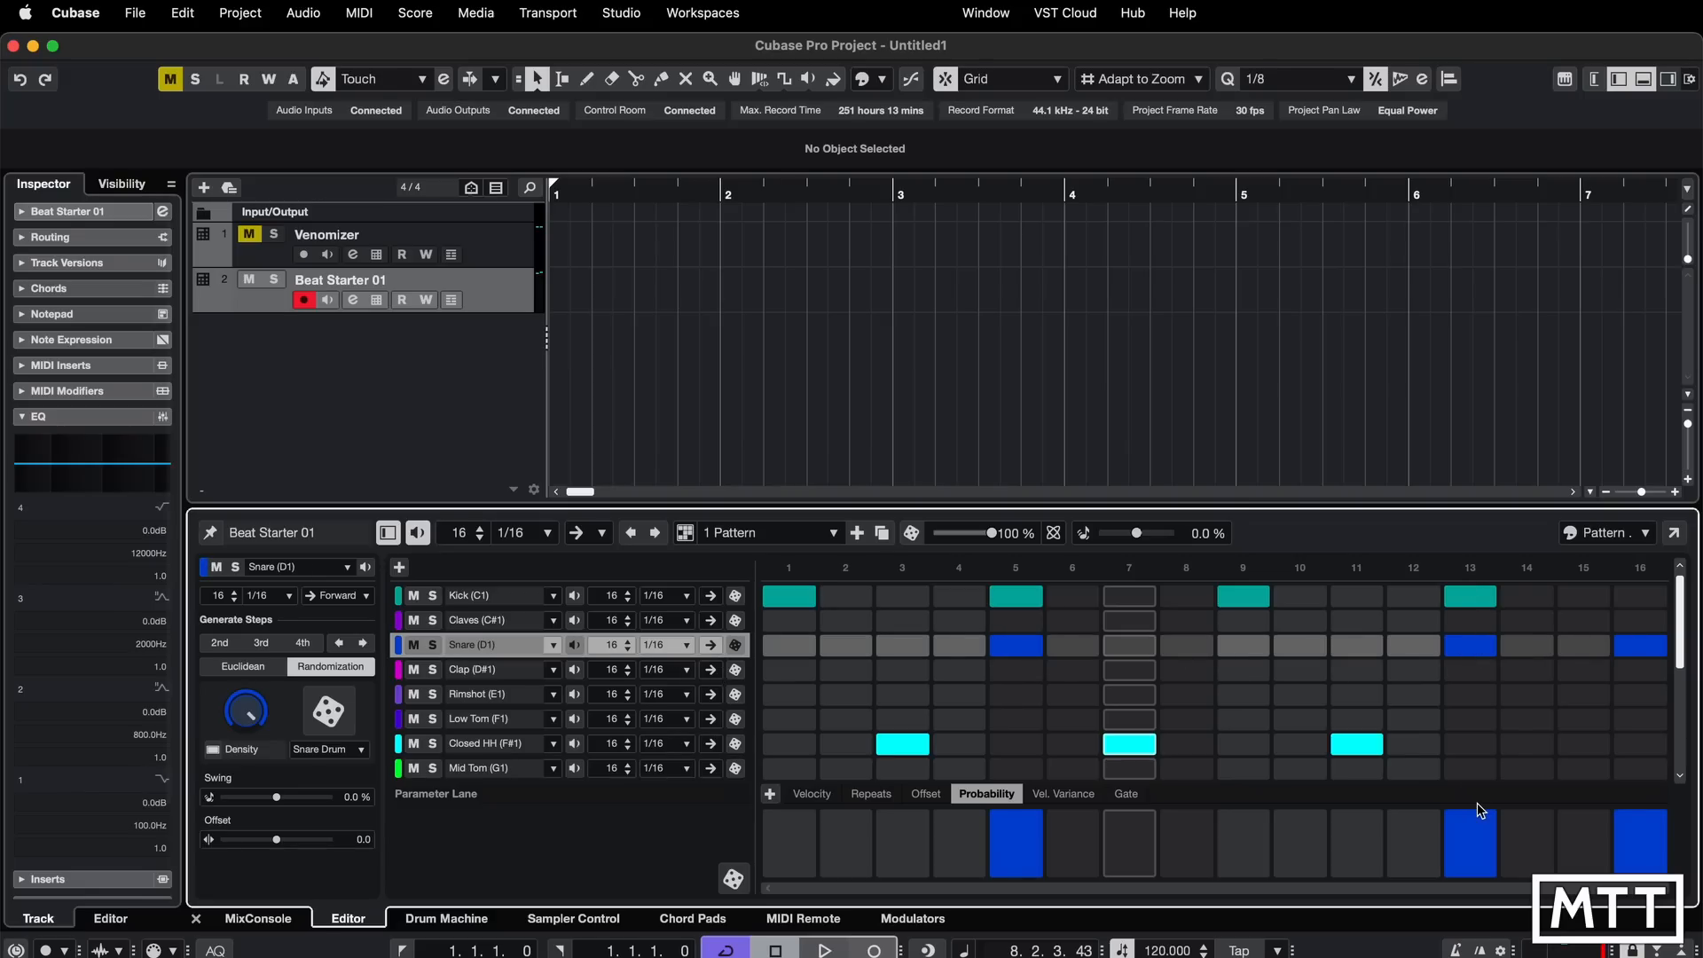
mouse_move(1480, 828)
click(871, 795)
drag(1472, 879, 1485, 865)
- Play the pattern and lower the probability of step 13 in the Snare lane to 40%
key(space)
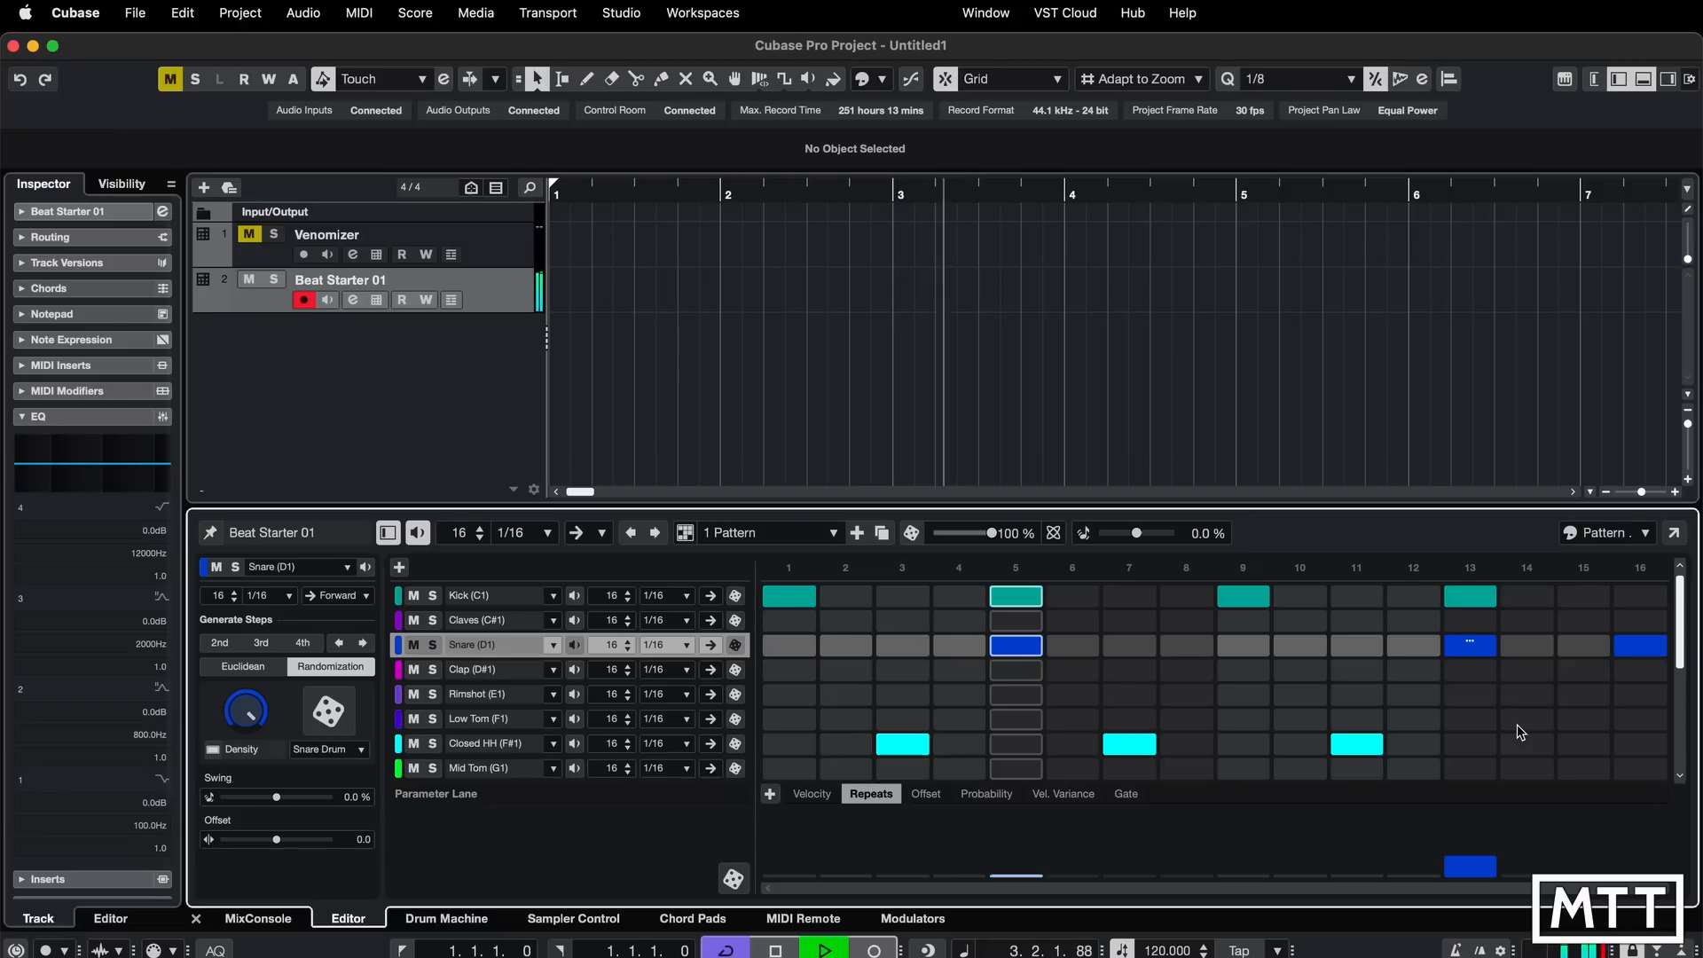
click(976, 795)
drag(1473, 825, 1471, 849)
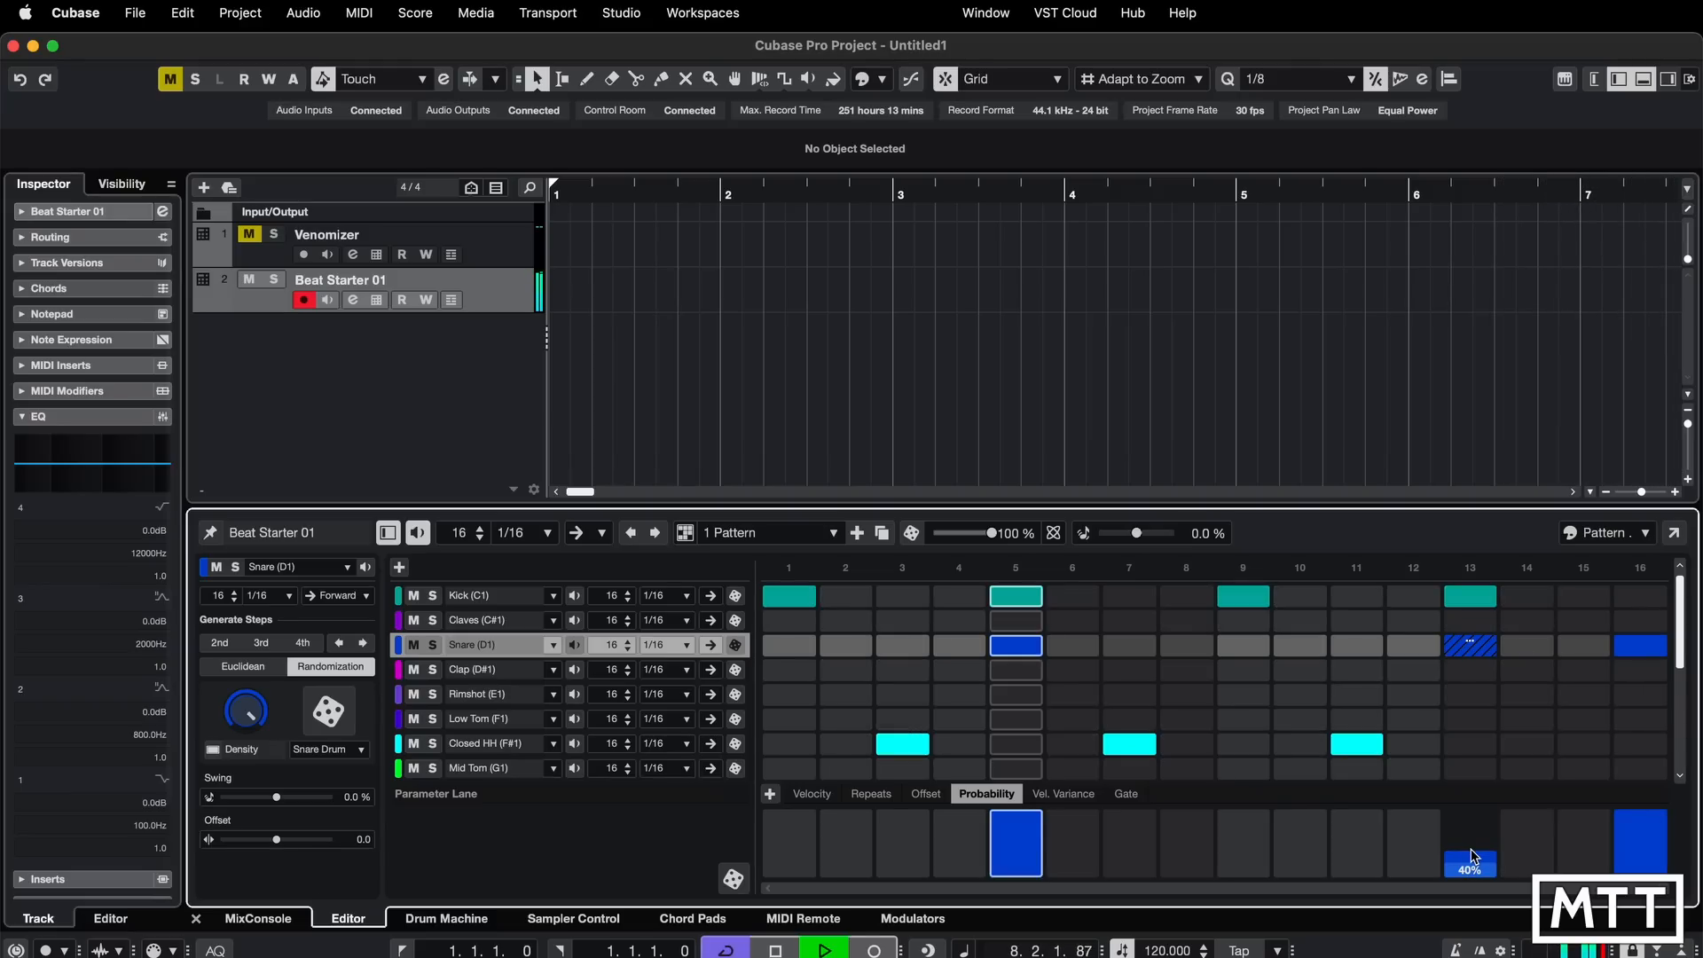
- Stop playback, restore full probability on step 13 of the Snare lane and remove its extra repeats
key(space)
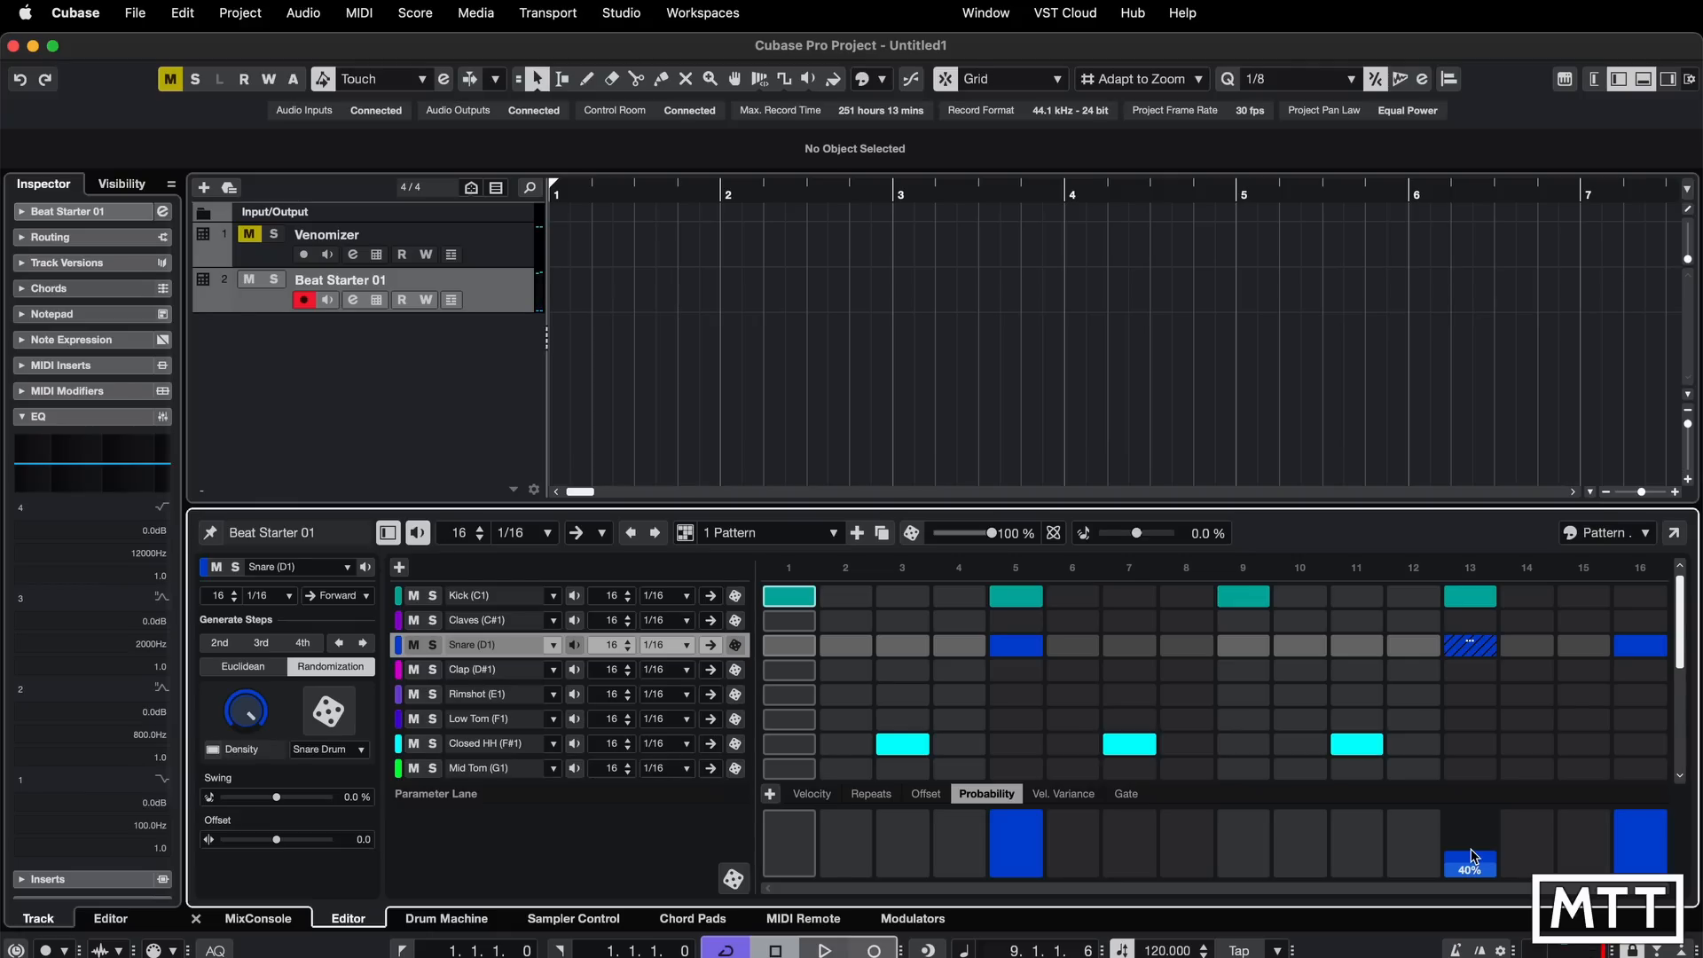
drag(1471, 849, 1479, 825)
click(867, 794)
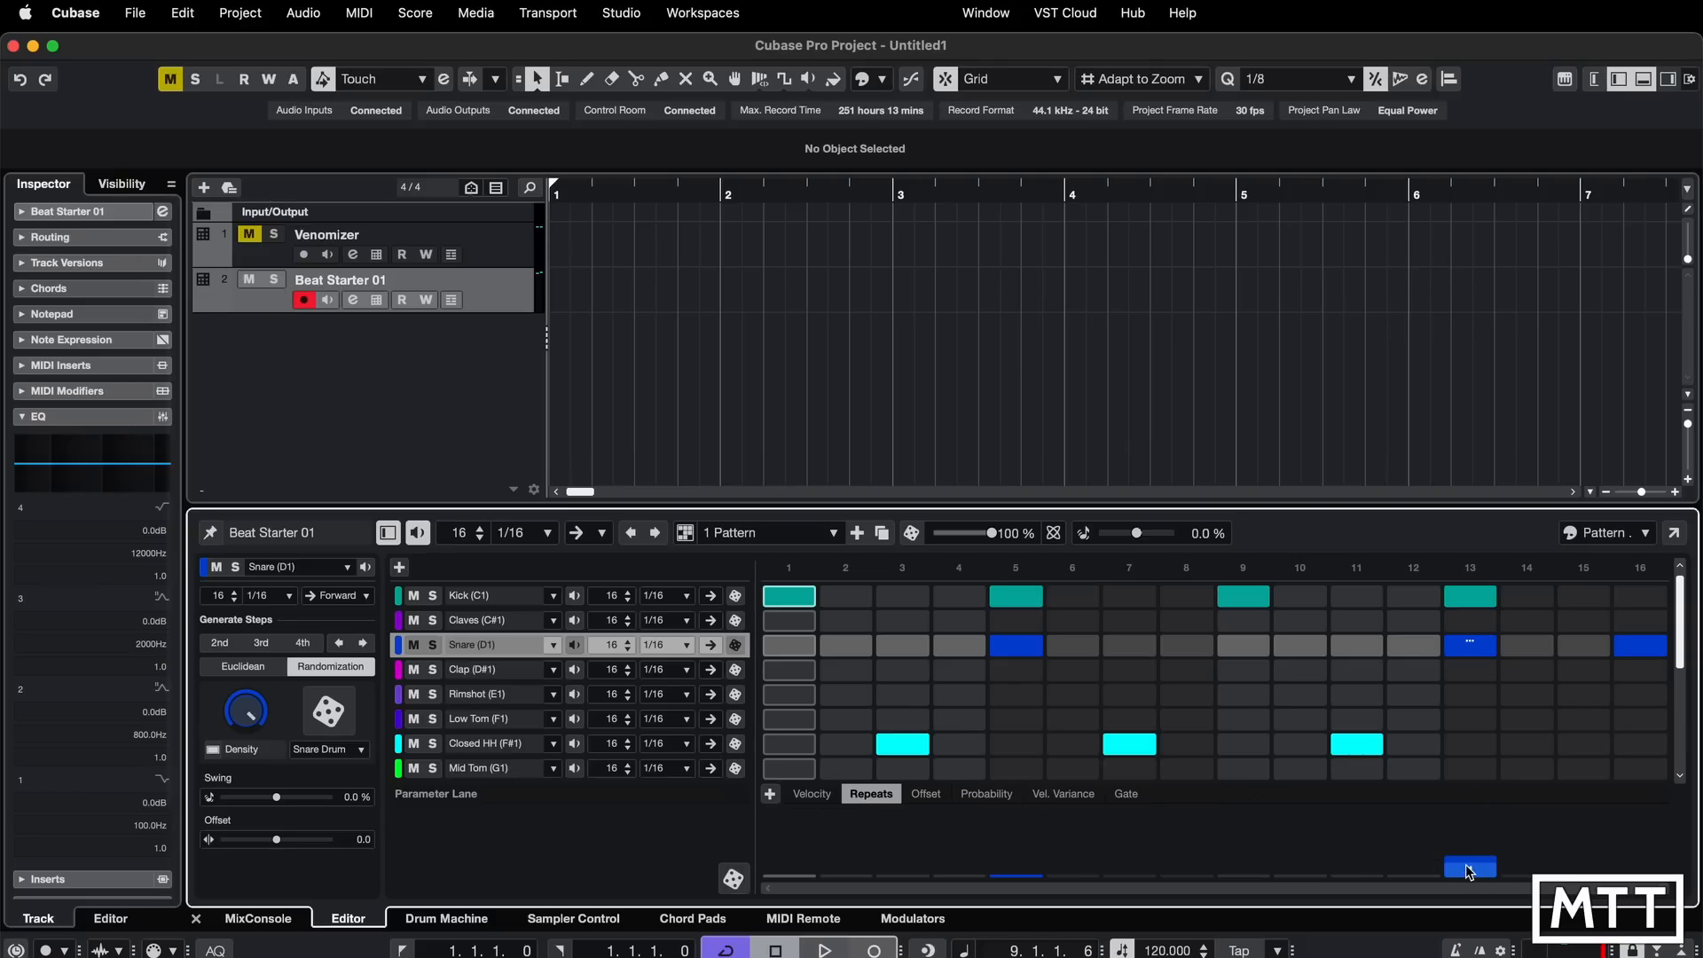
drag(1470, 847, 1469, 899)
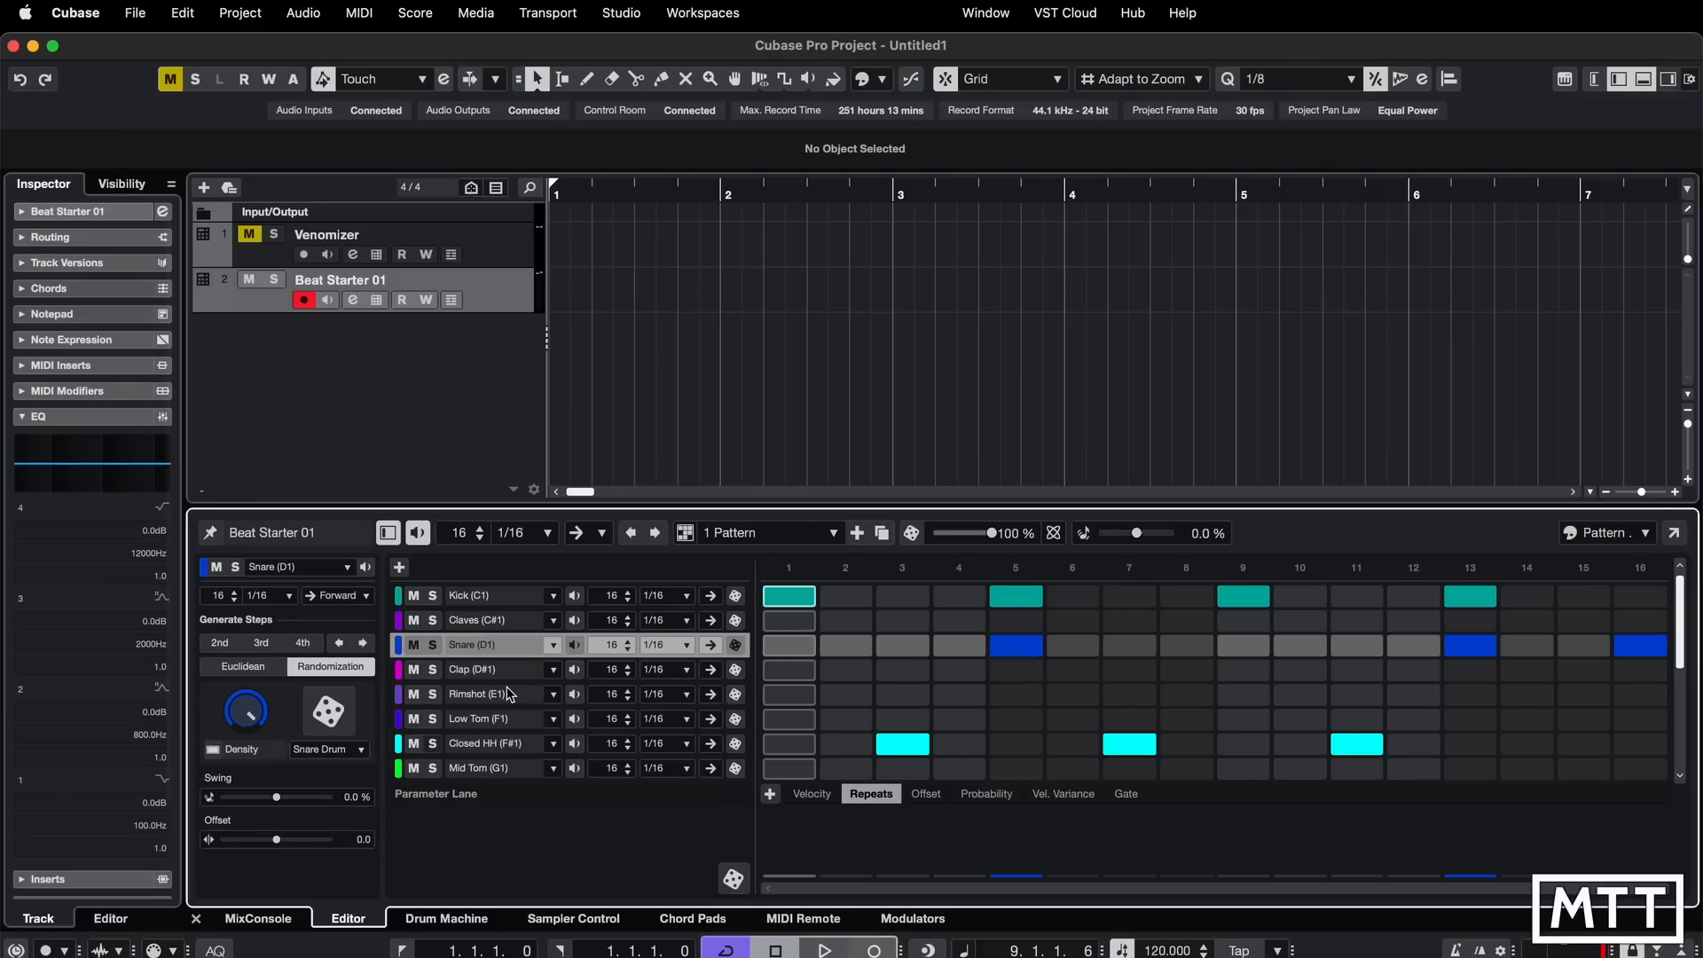
- Add a new lane below Cowbell and assign it to the Drum Machine's Snare (D1)
click(400, 569)
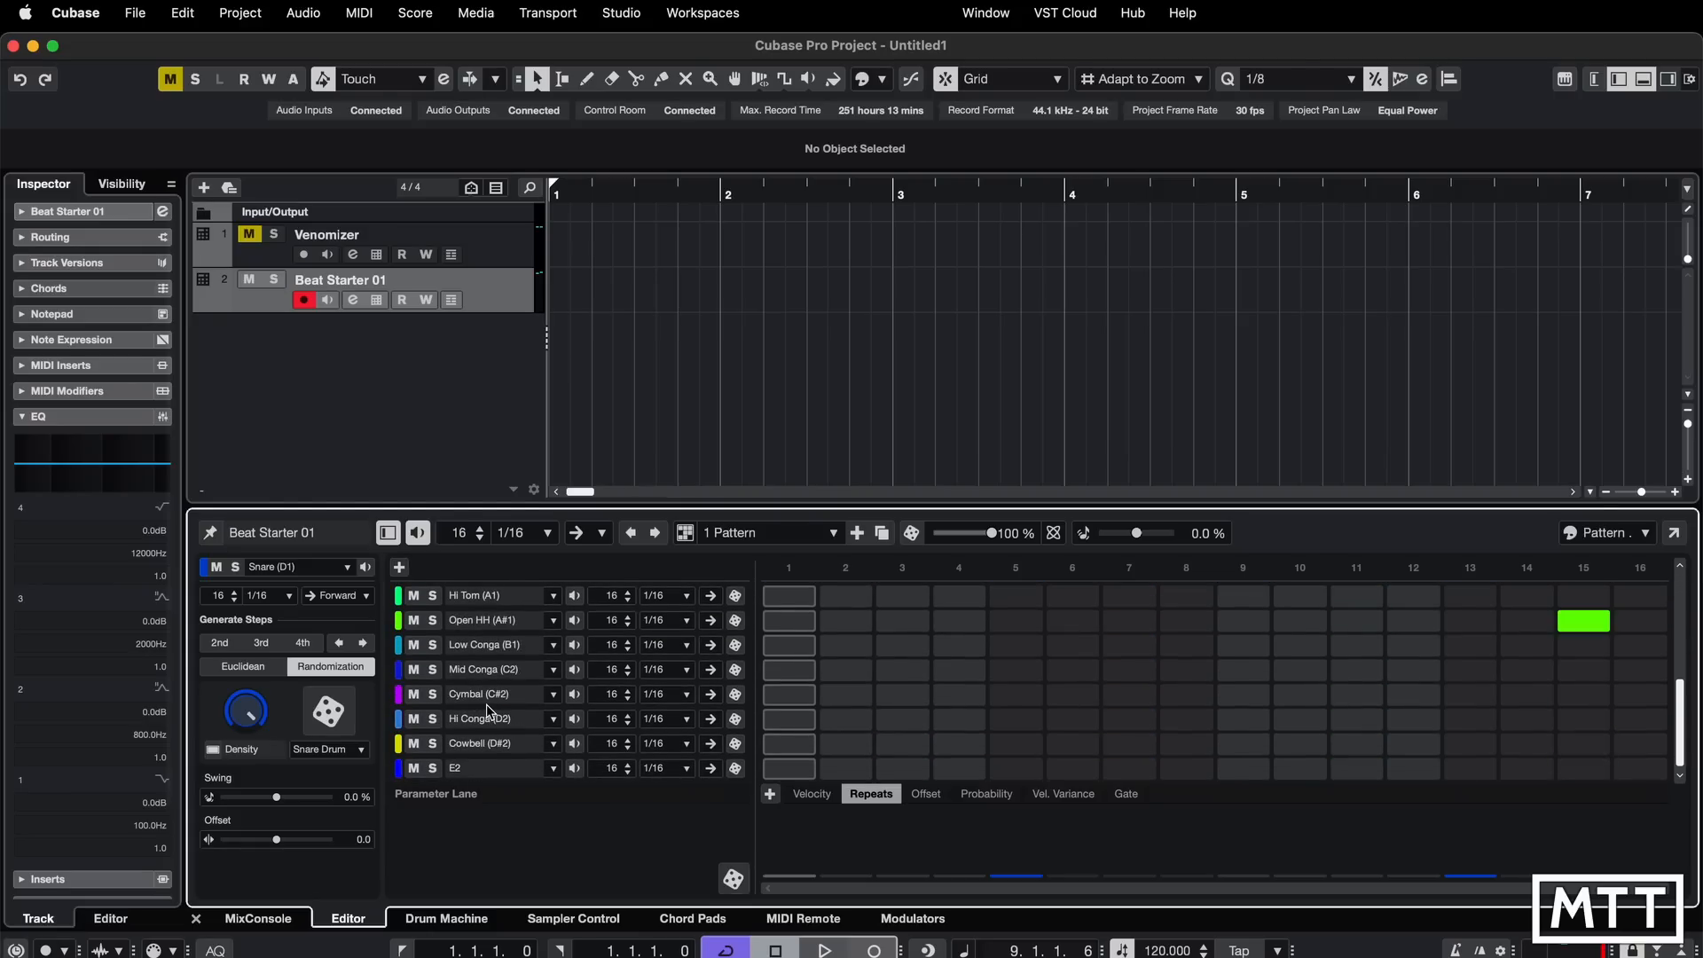
click(401, 768)
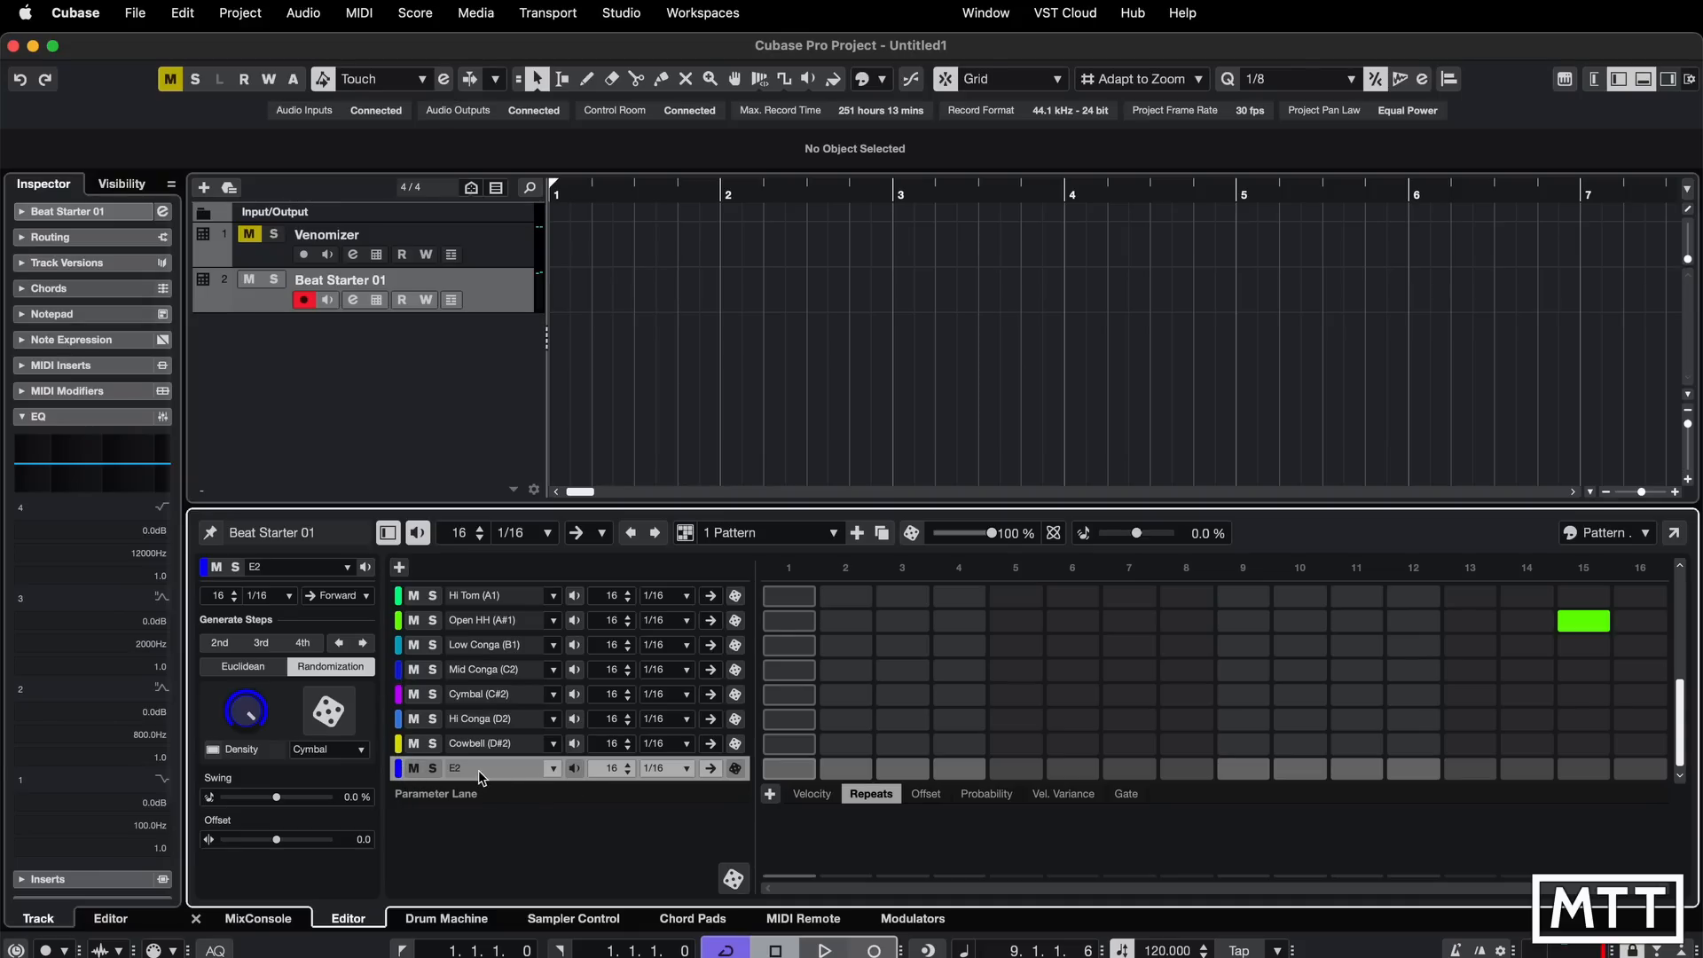
scroll(487, 736, up, 5)
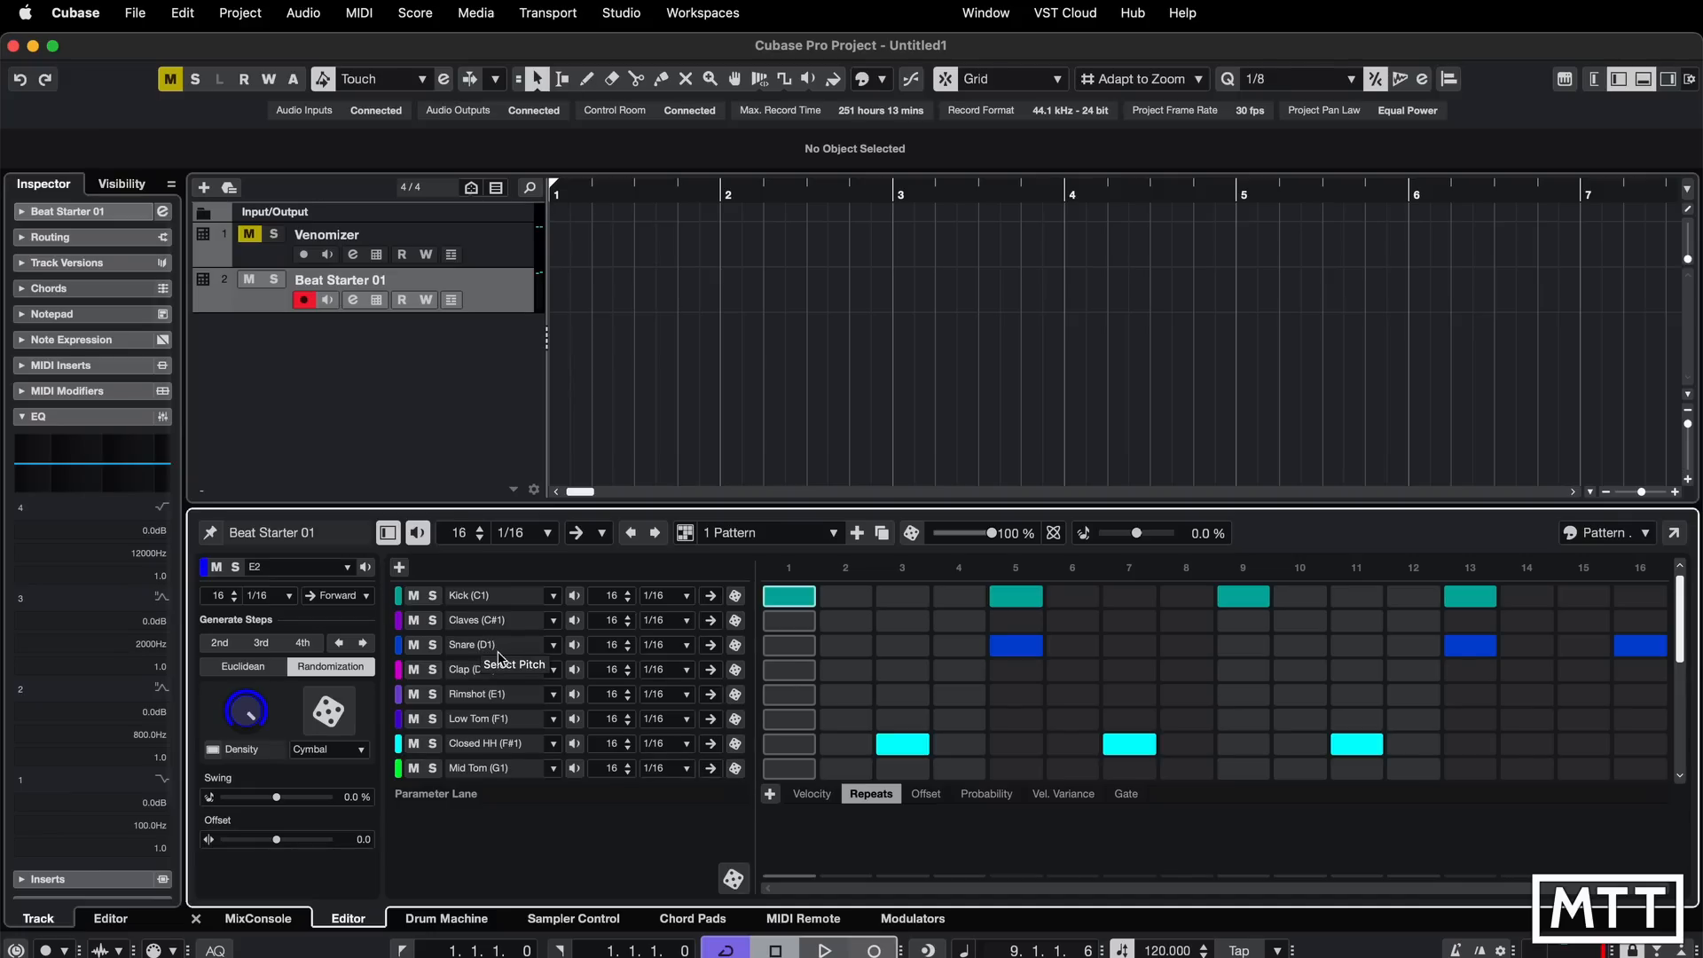
scroll(499, 693, down, 5)
click(503, 765)
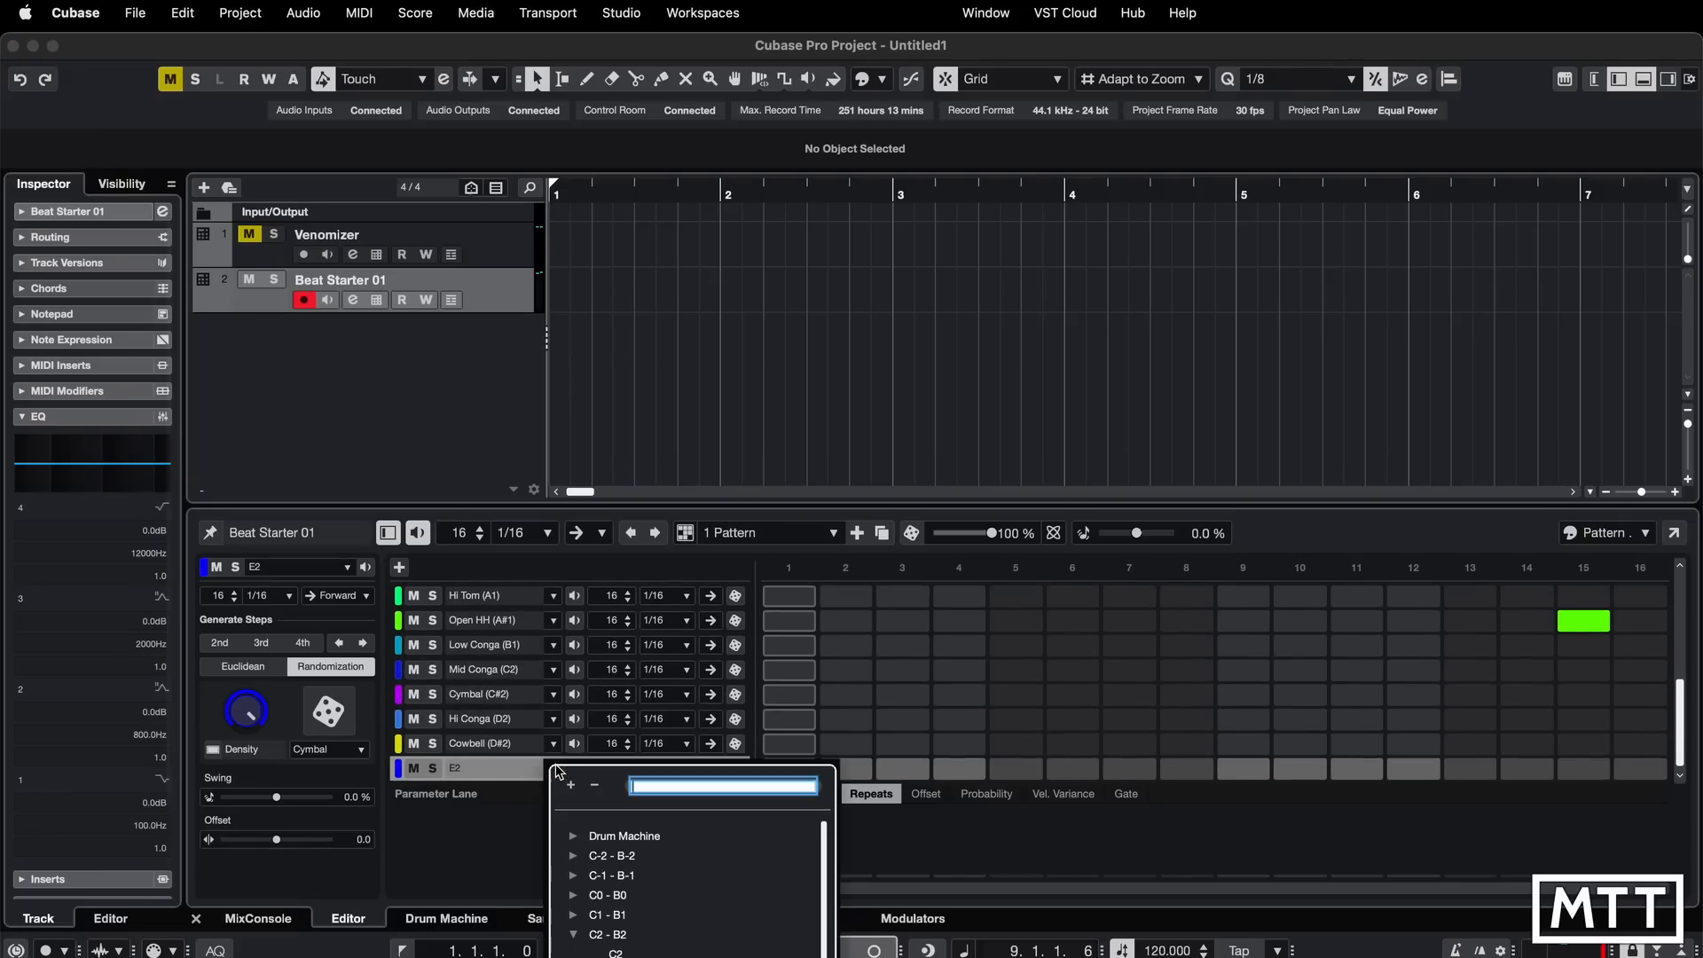
text(d2)
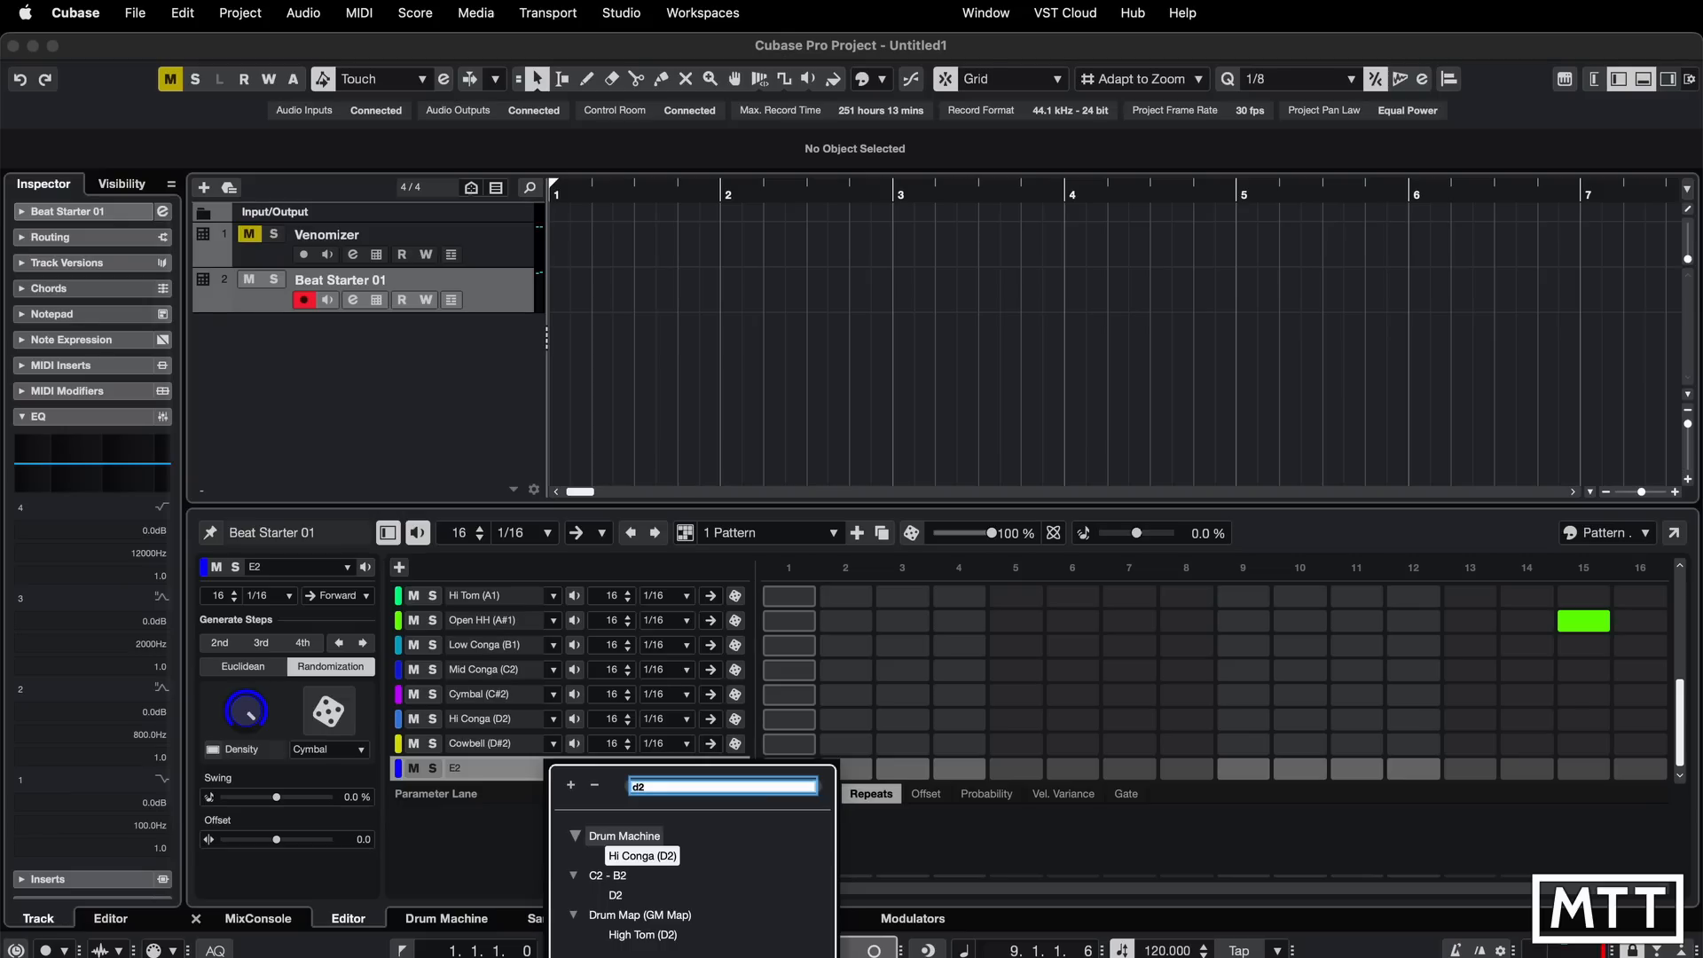
key(BackSpace)
text(1)
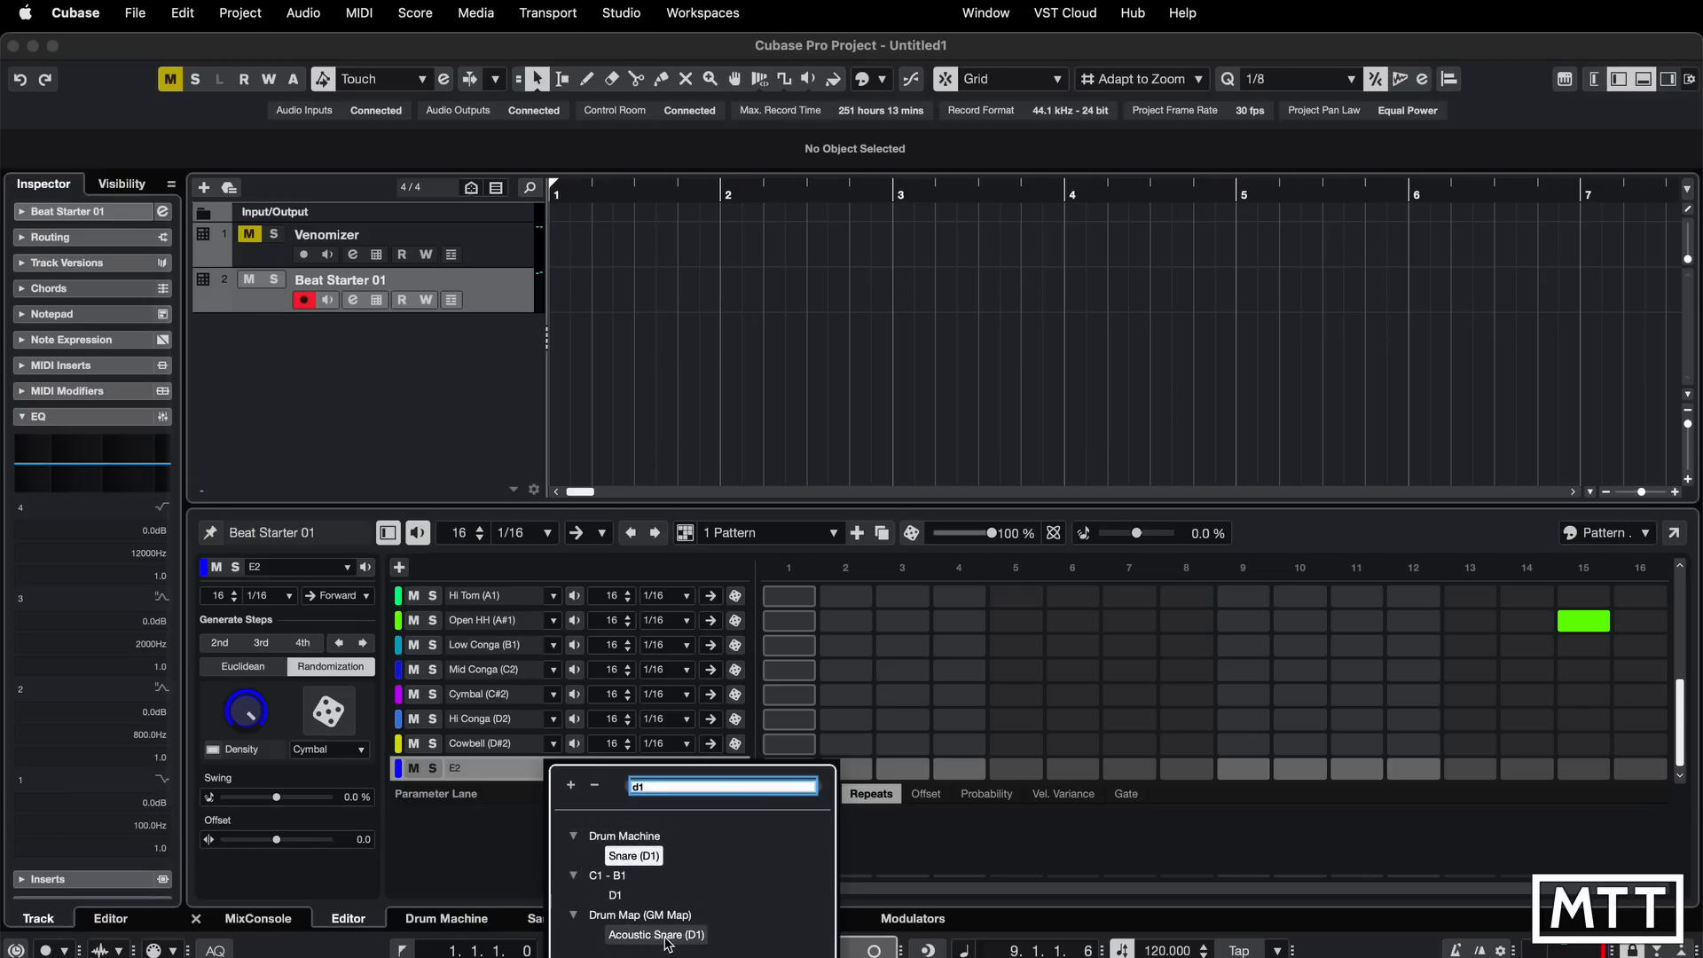
click(627, 857)
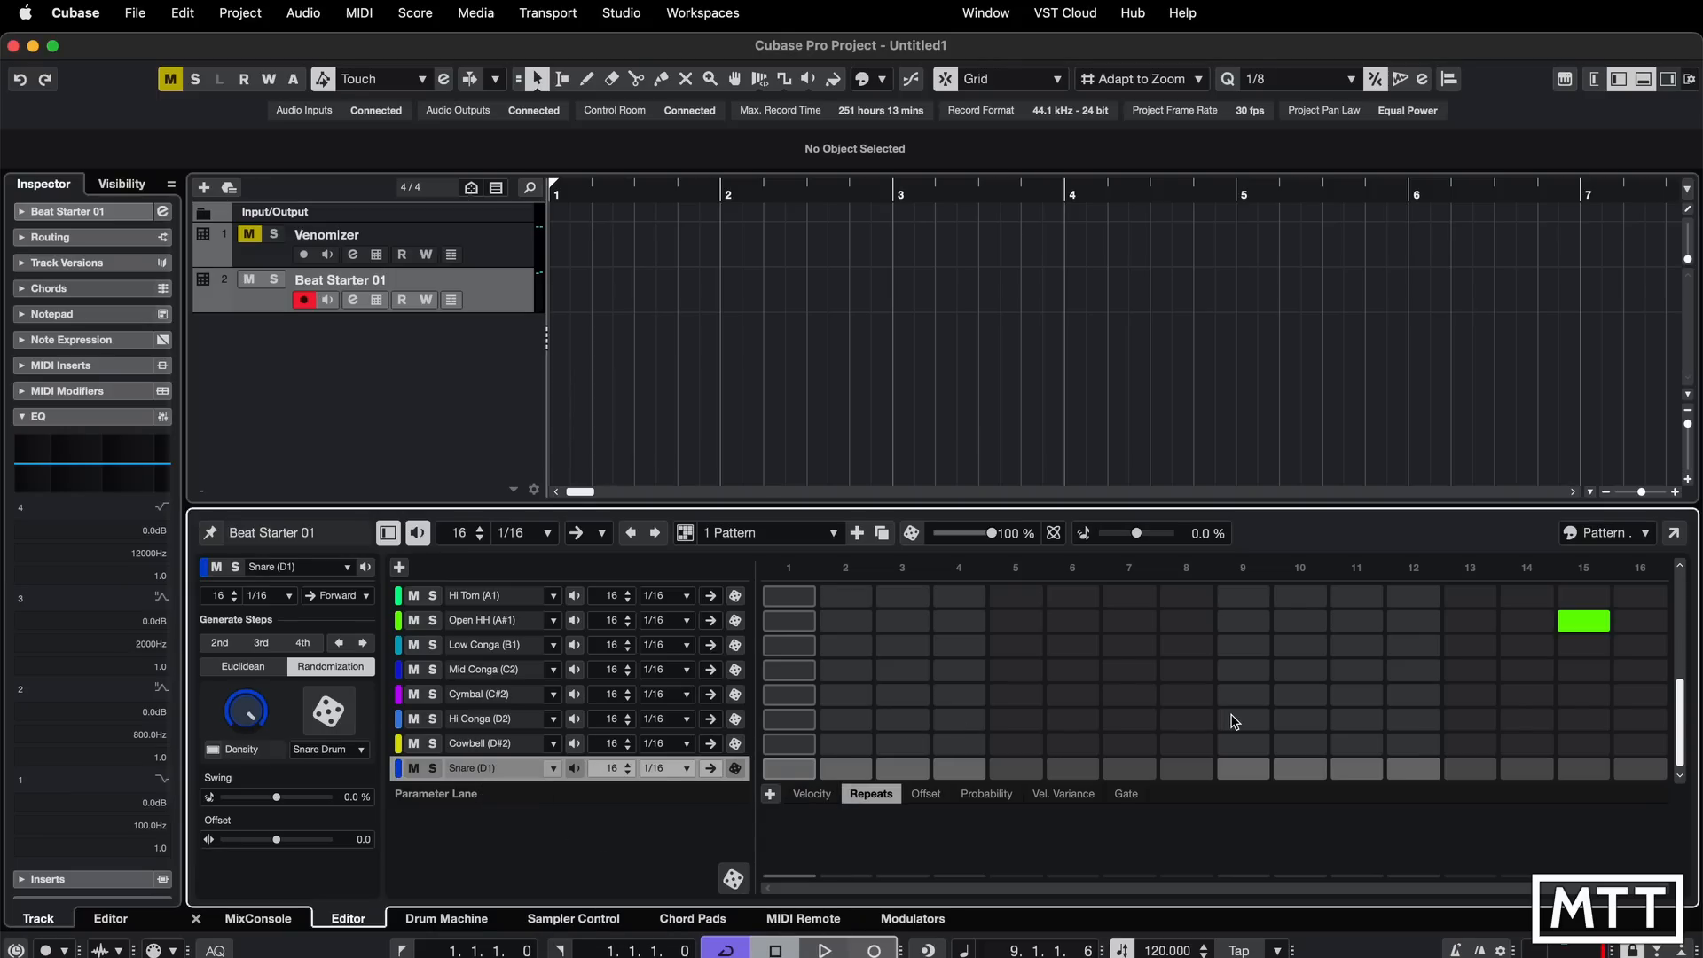
- Enter step 13 in the new Snare (D1) lane and give it 4 repeats
scroll(1230, 715, up, 6)
scroll(1231, 716, down, 6)
click(1471, 767)
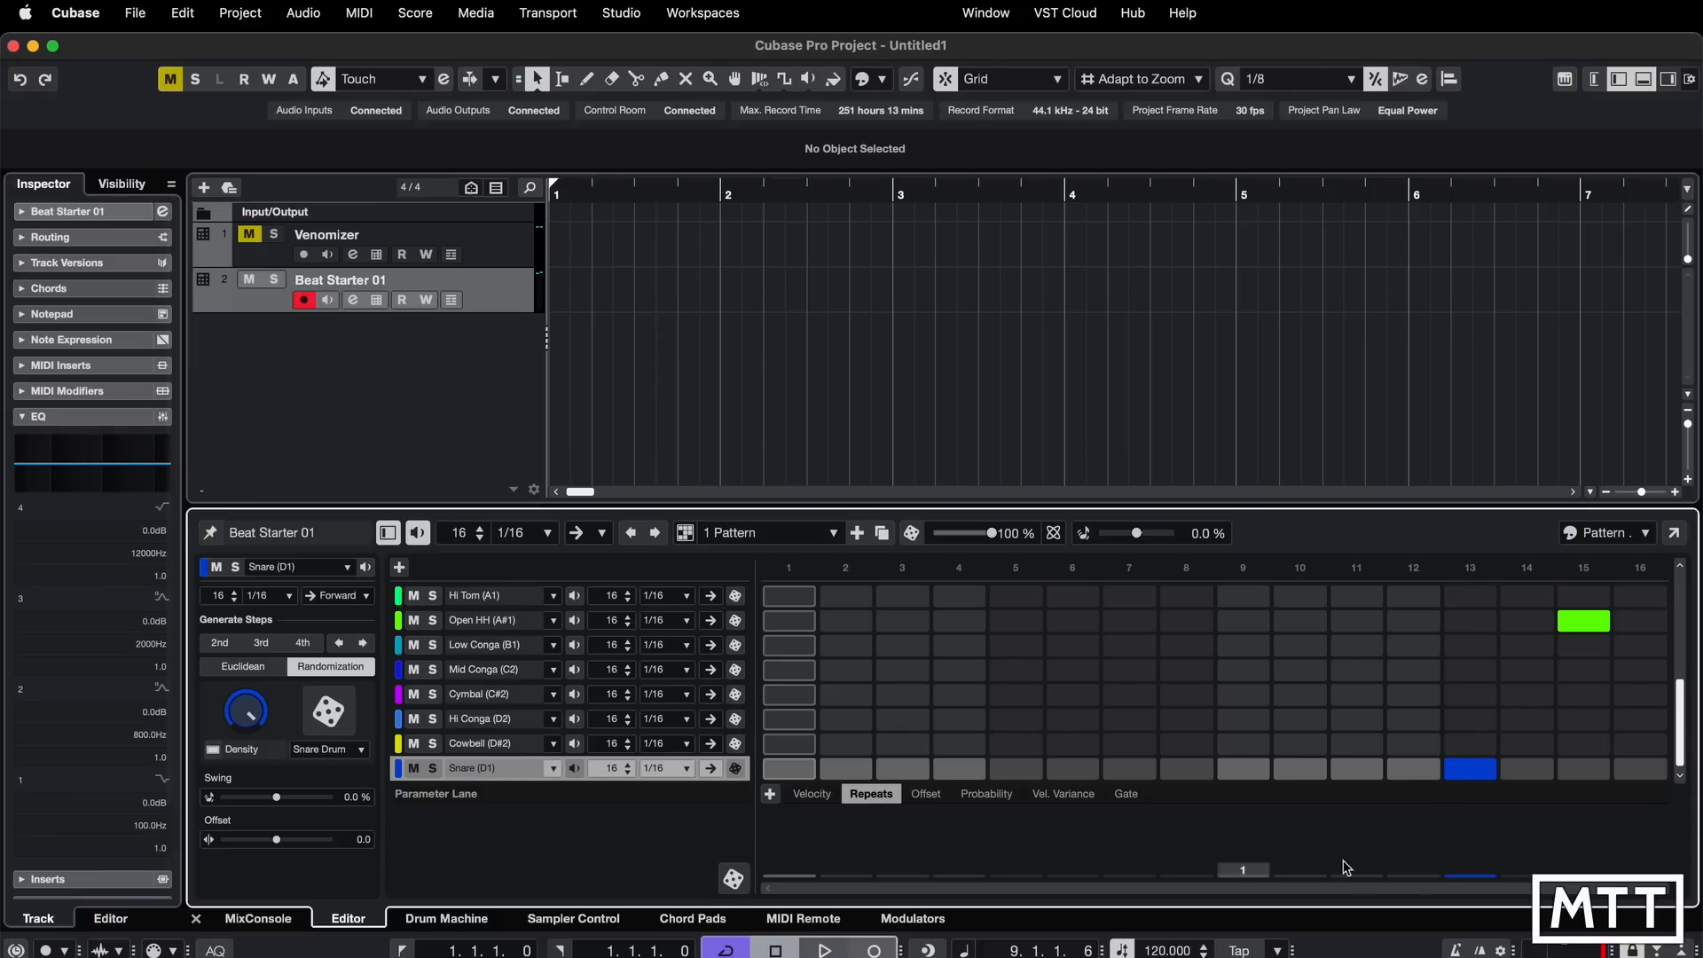
click(1483, 873)
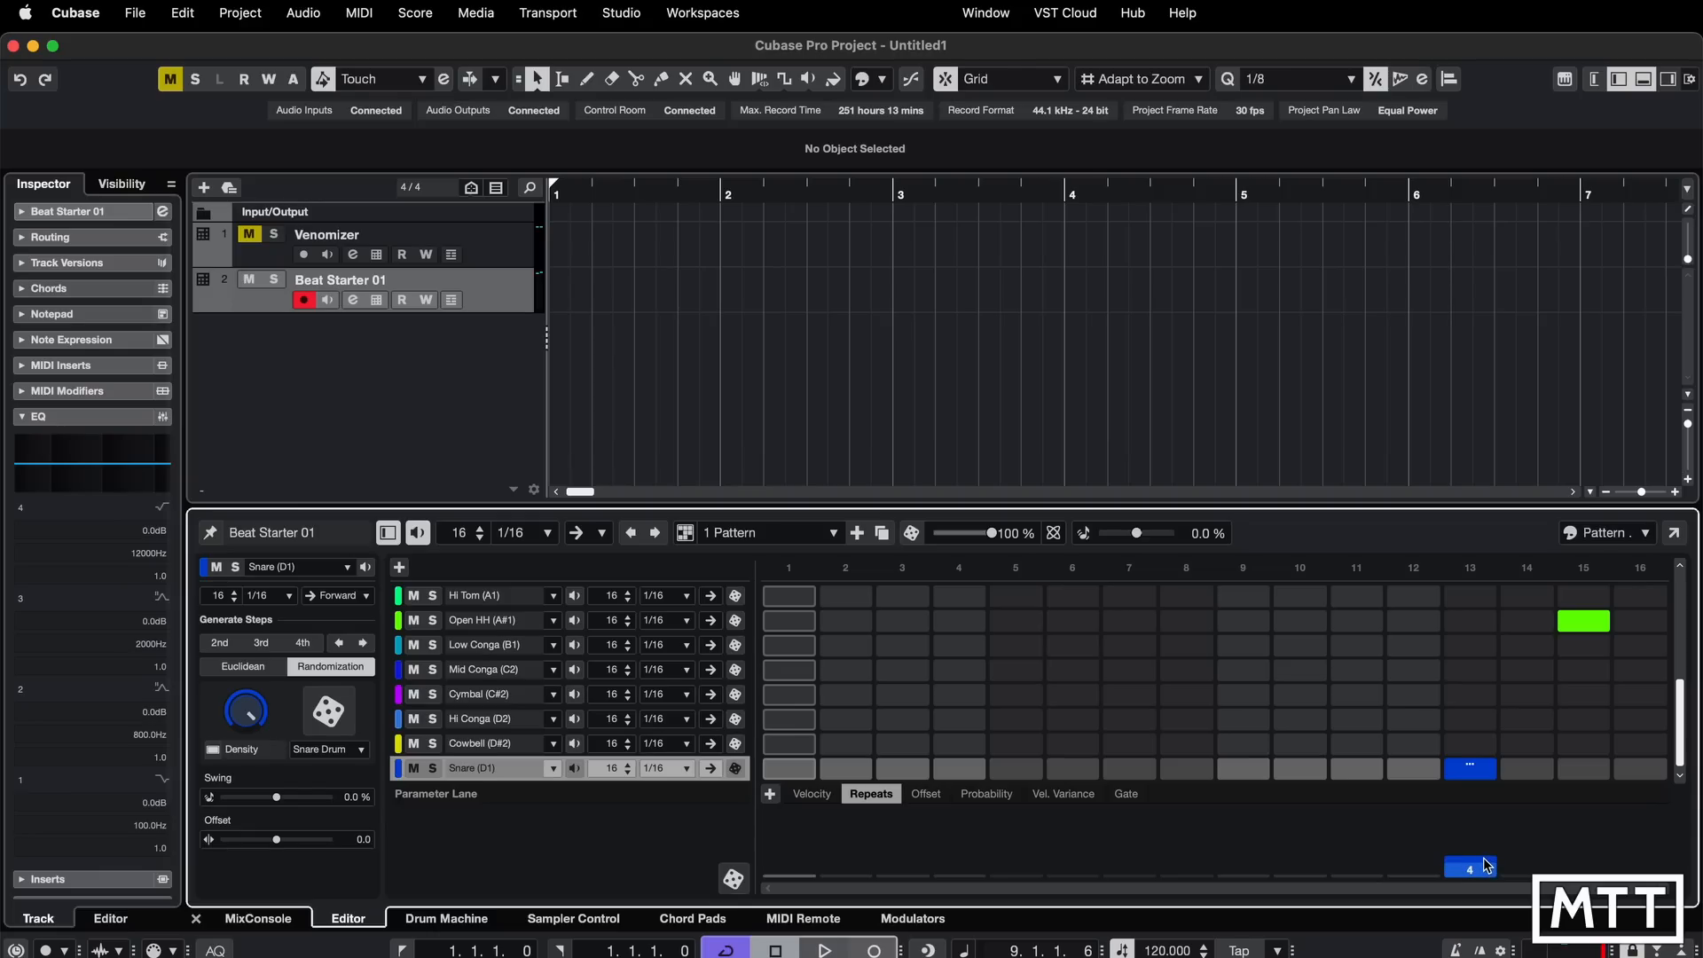
- Set the probability of step 13 in the new Snare lane to 50% and audition the pattern
click(987, 793)
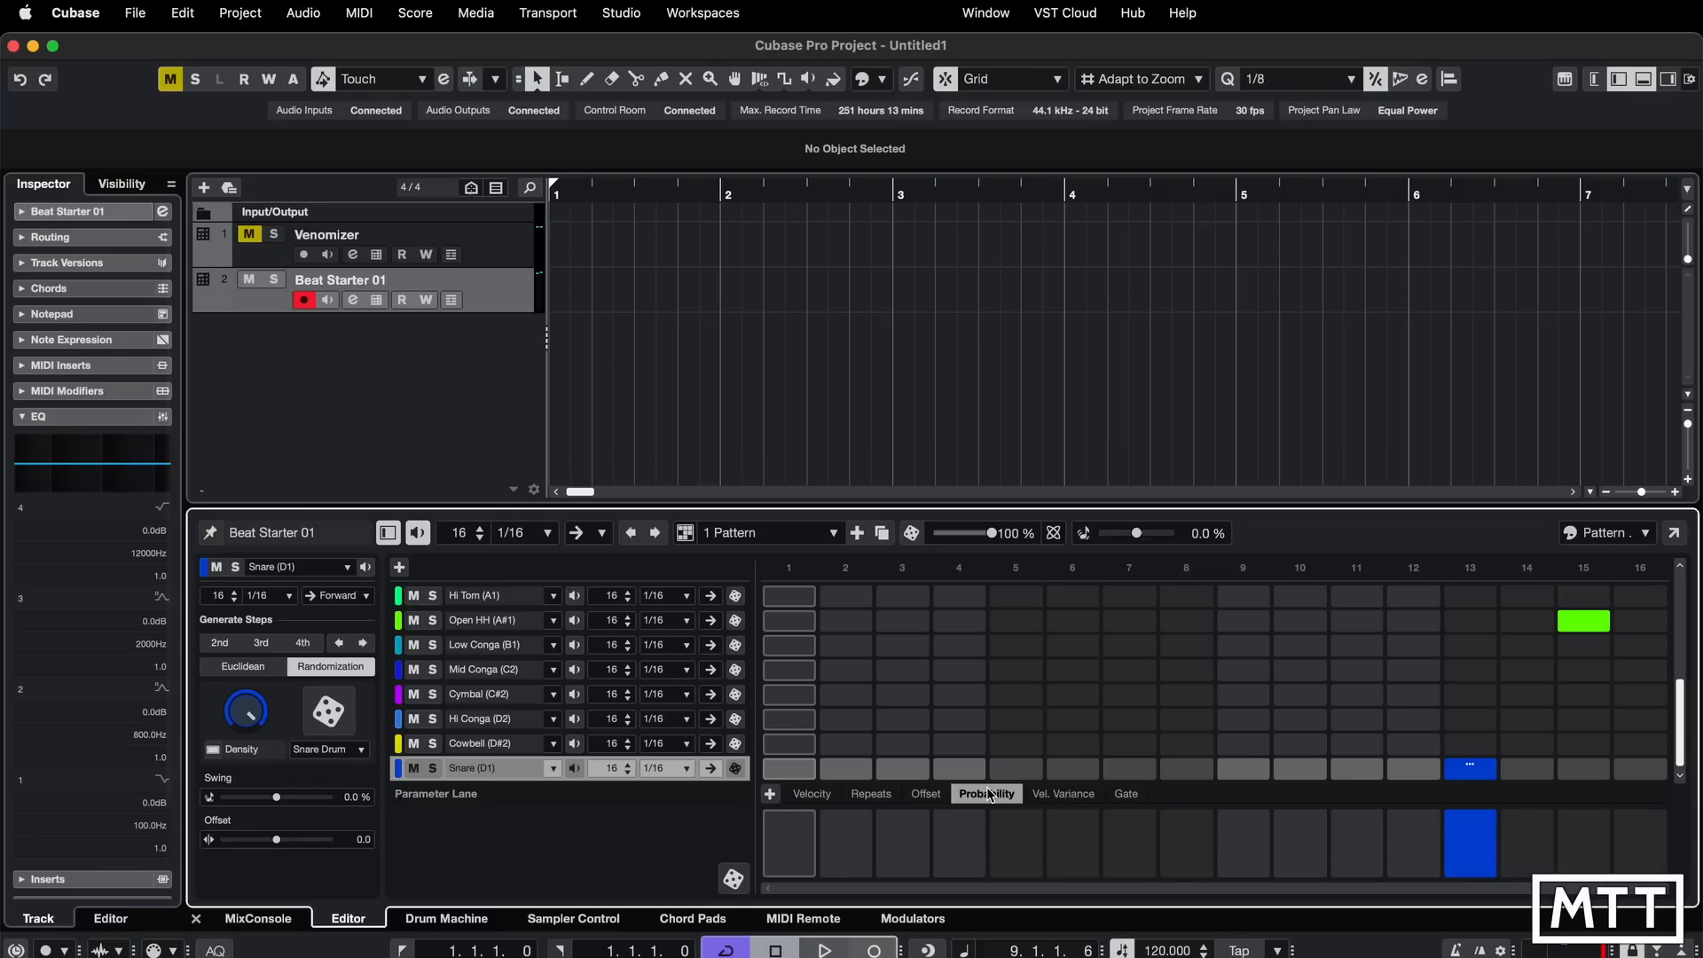
click(1462, 853)
drag(1464, 846, 1464, 849)
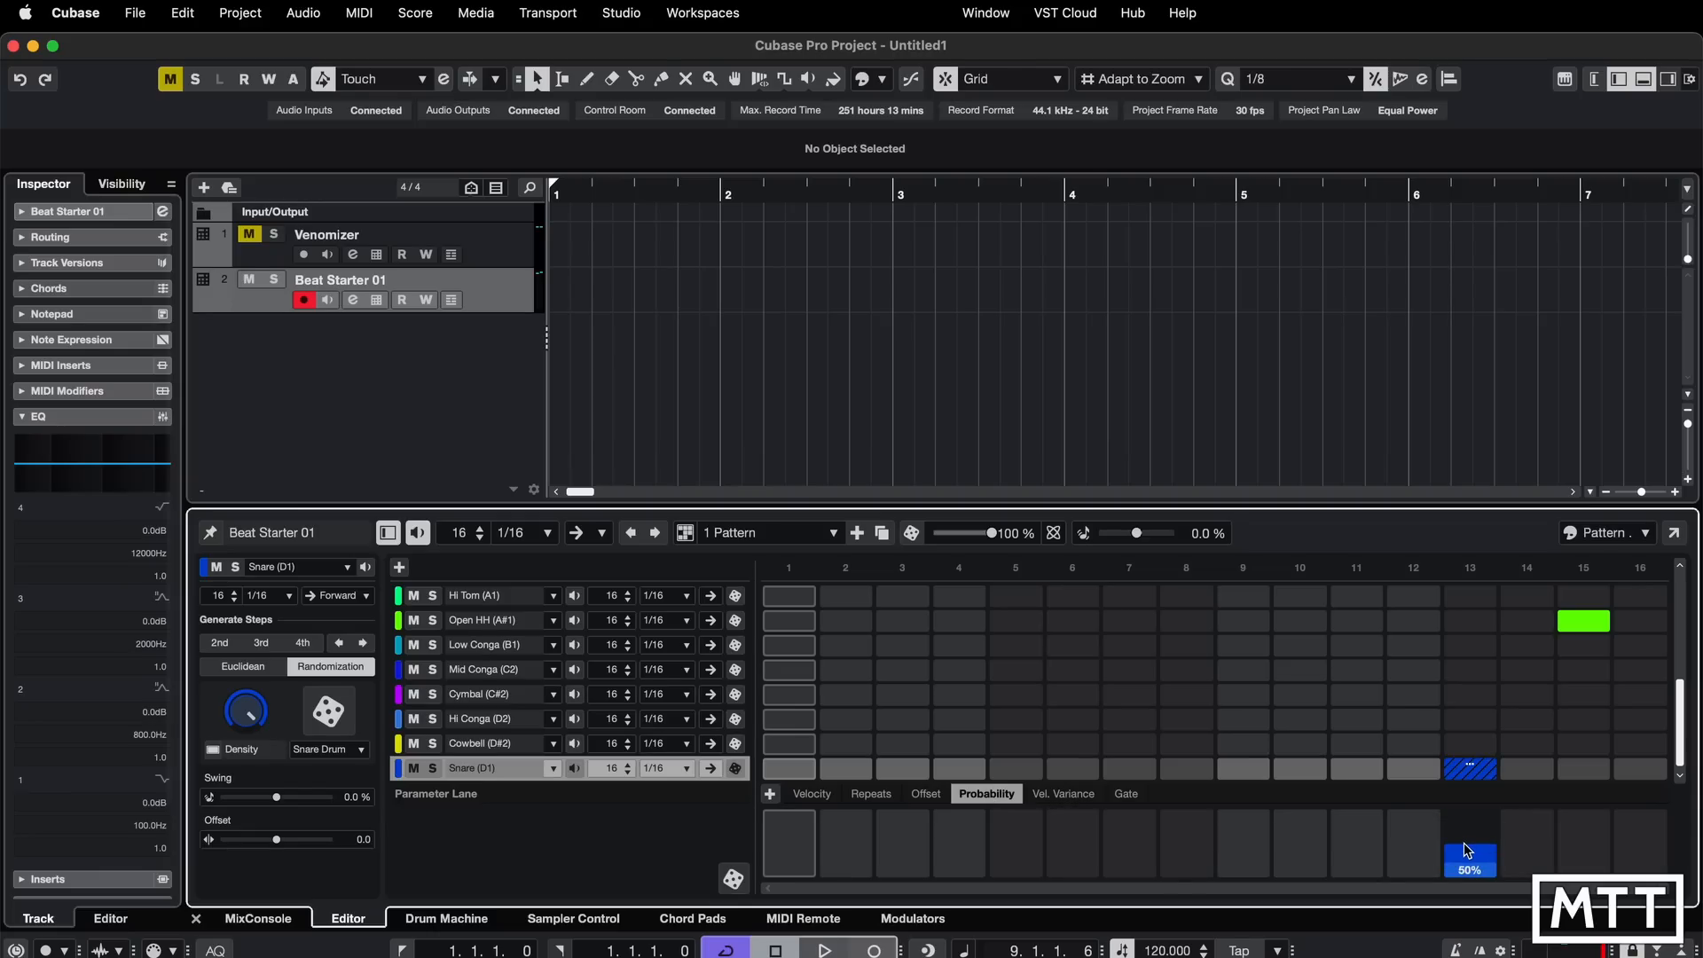
key(space)
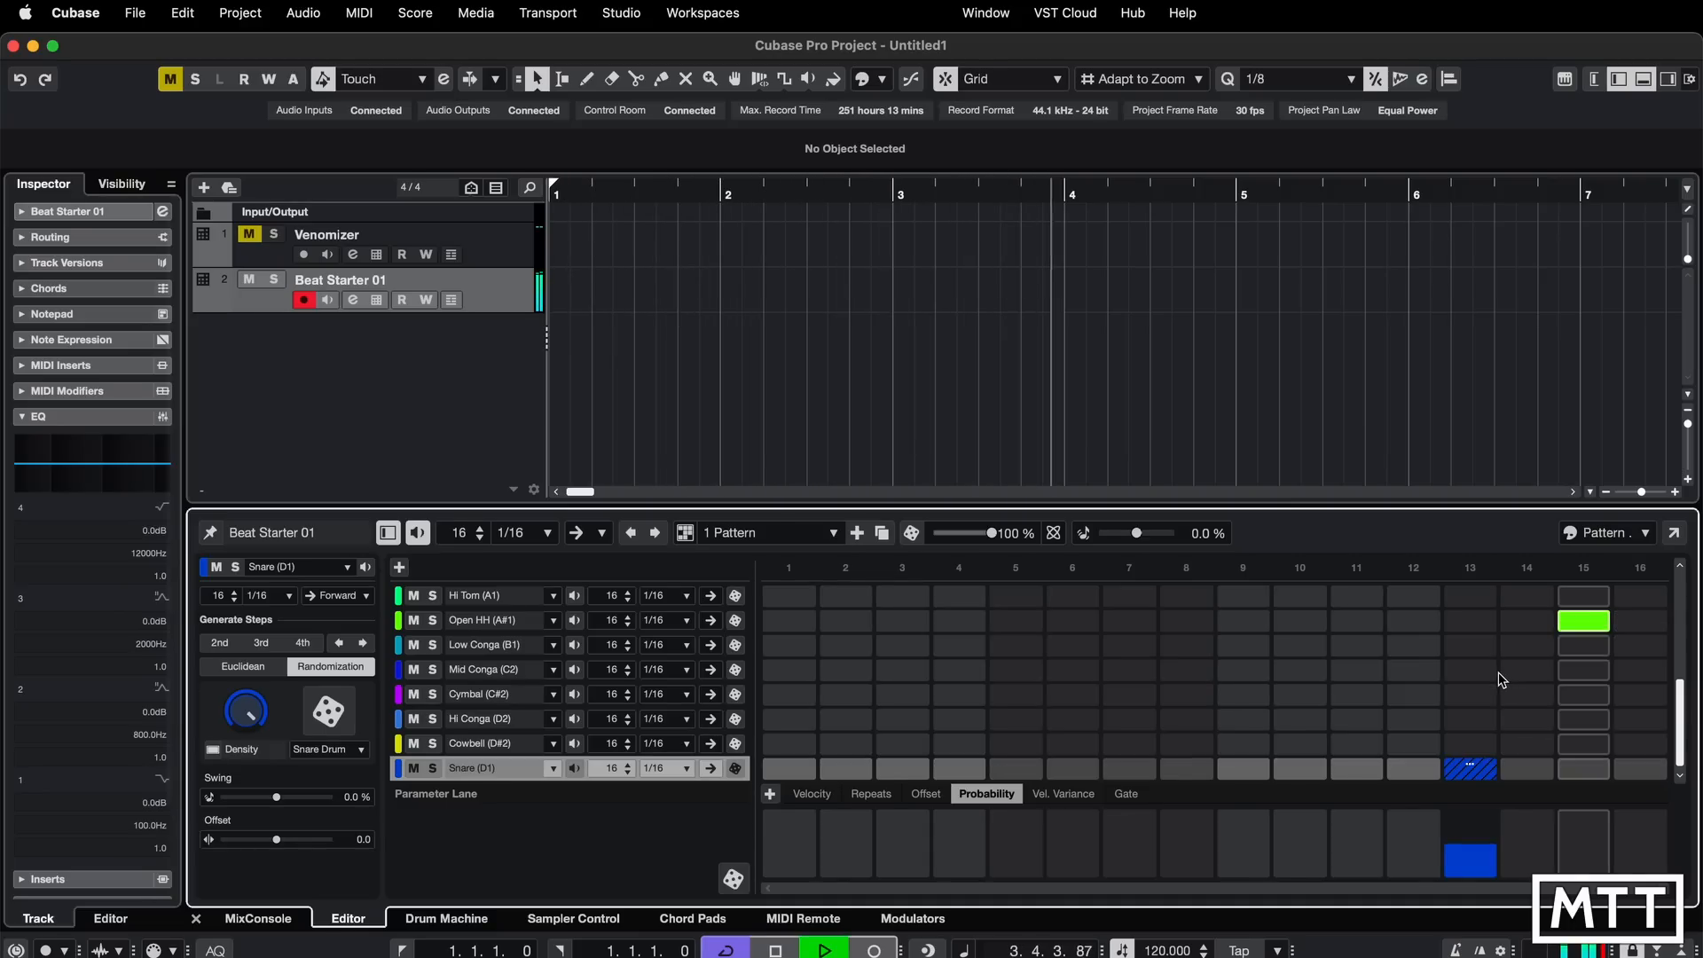
scroll(1491, 685, up, 5)
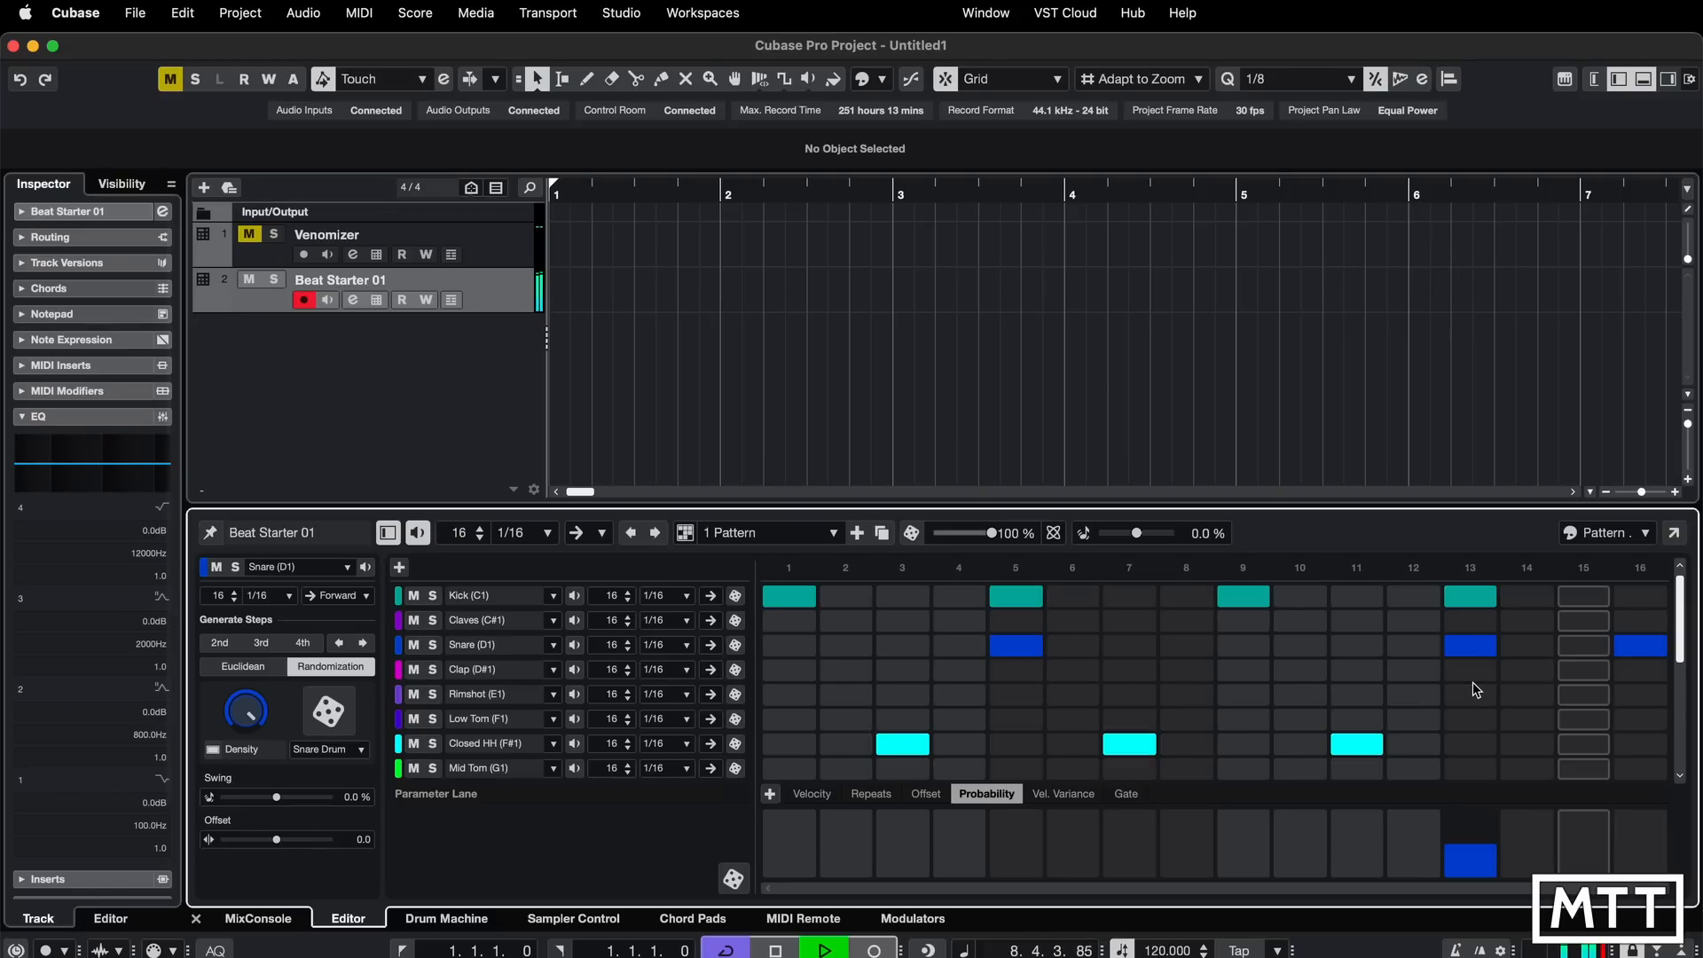
key(space)
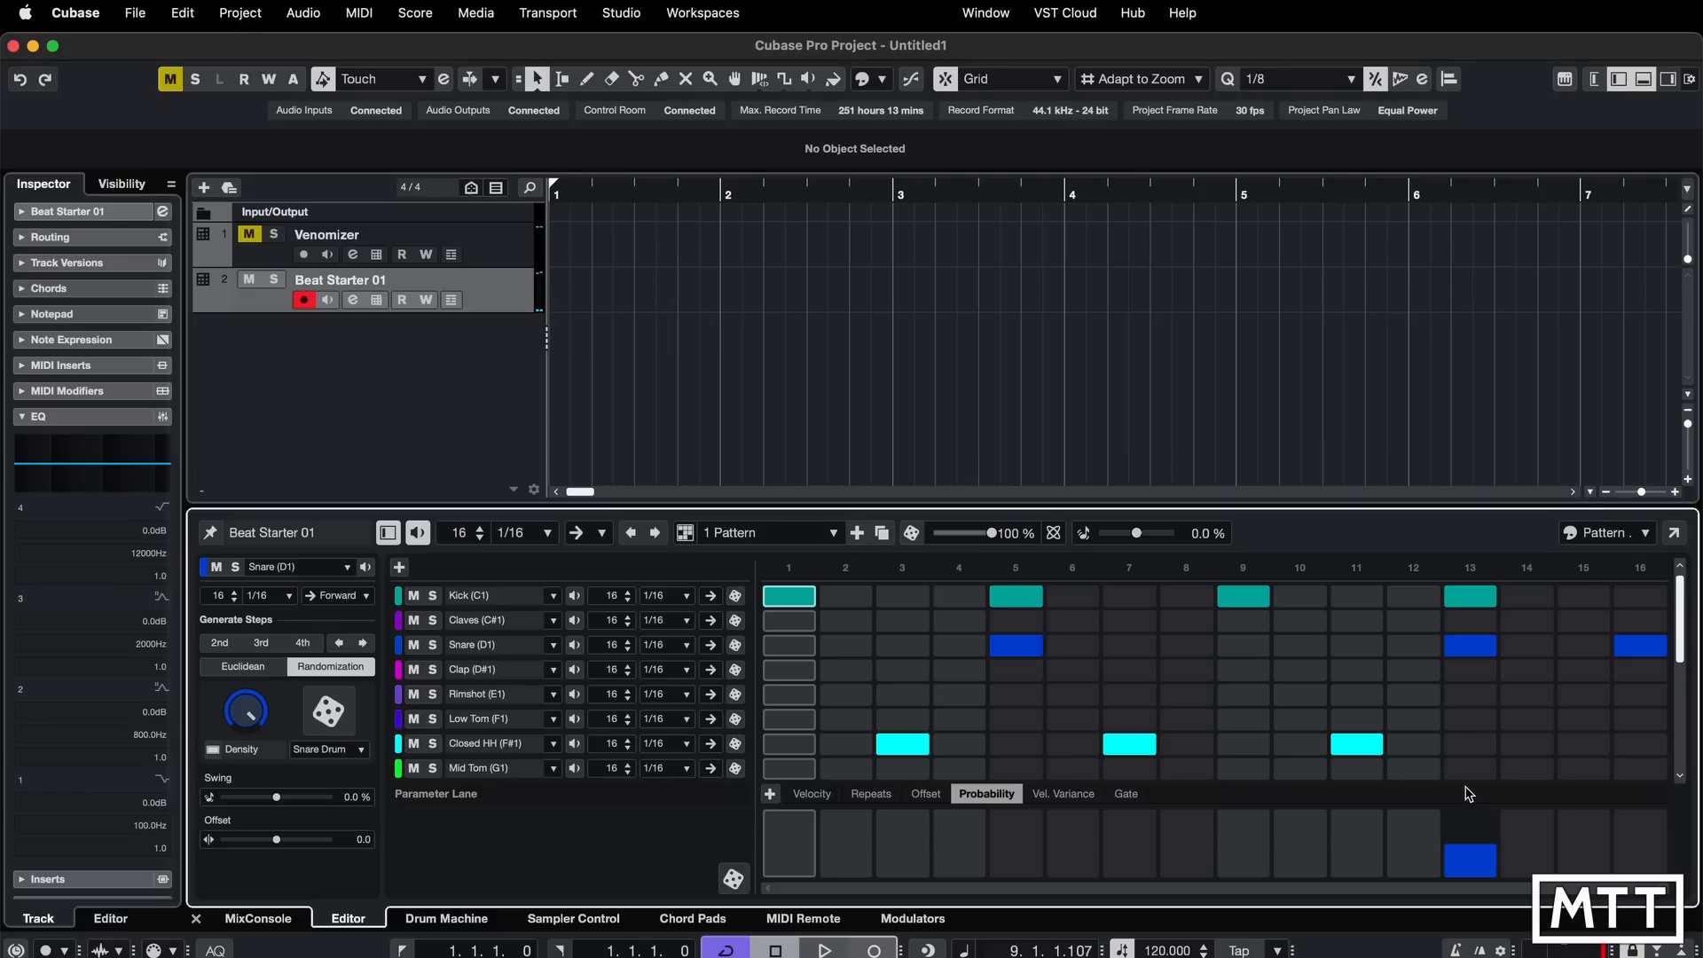
- Add another lane below the added Snare lane and assign it to the Drum Machine's Snare (D1) as well
scroll(1470, 793, down, 5)
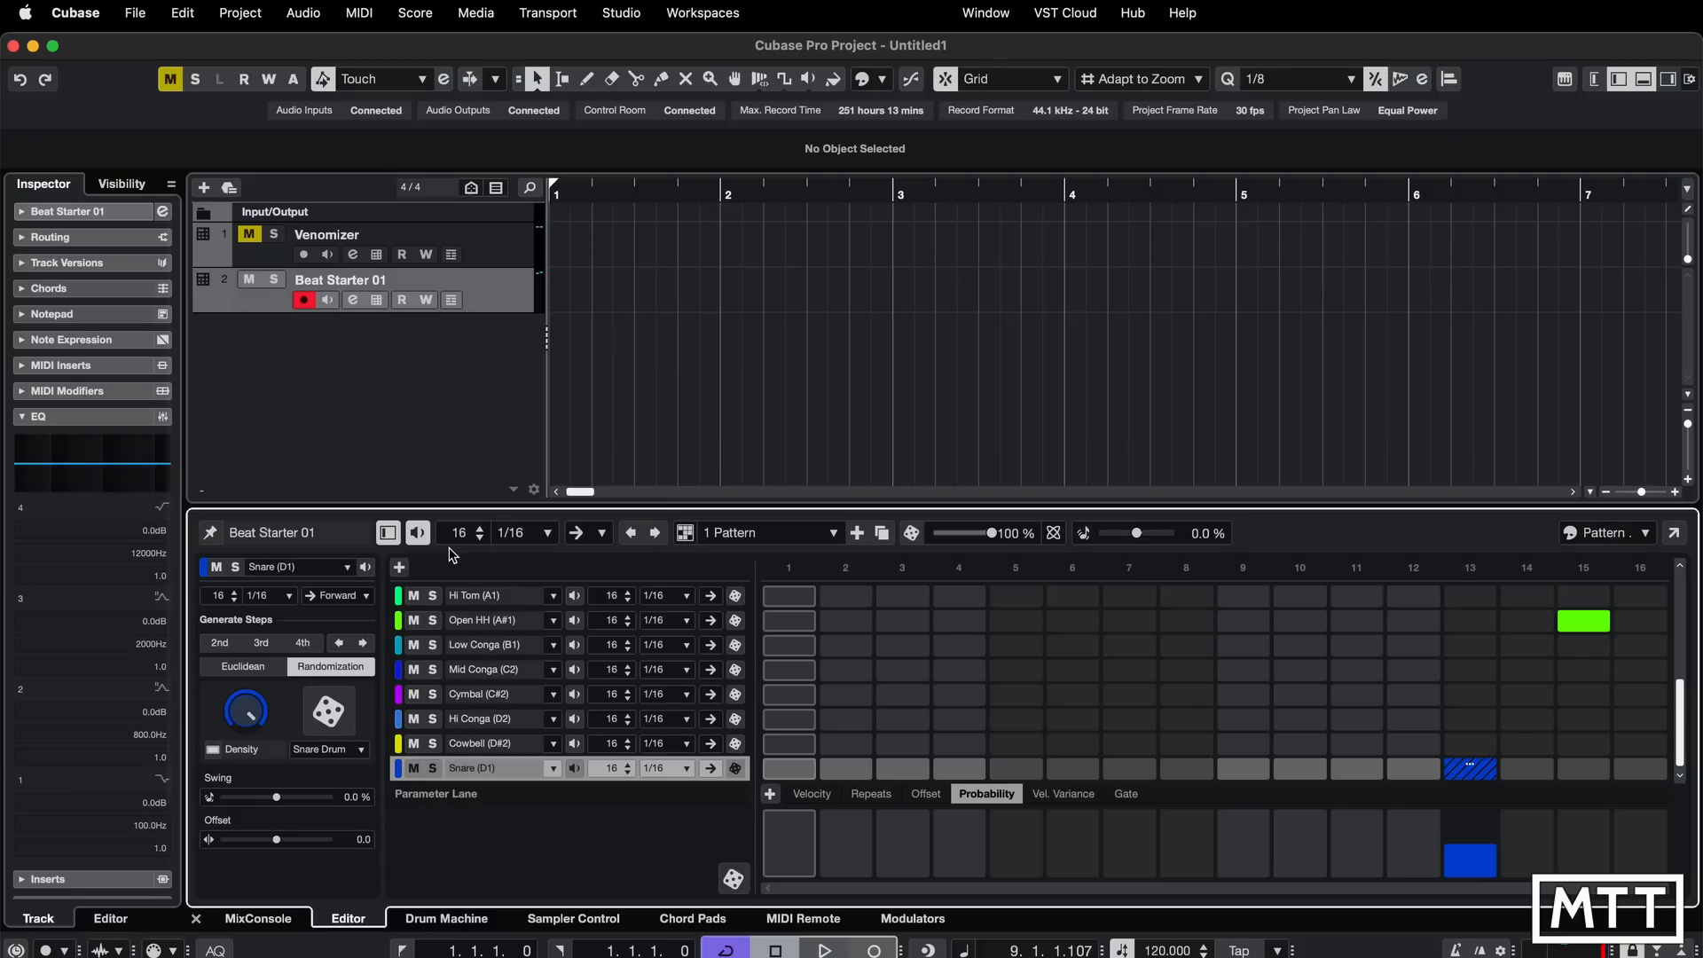
scroll(458, 709, down, 1)
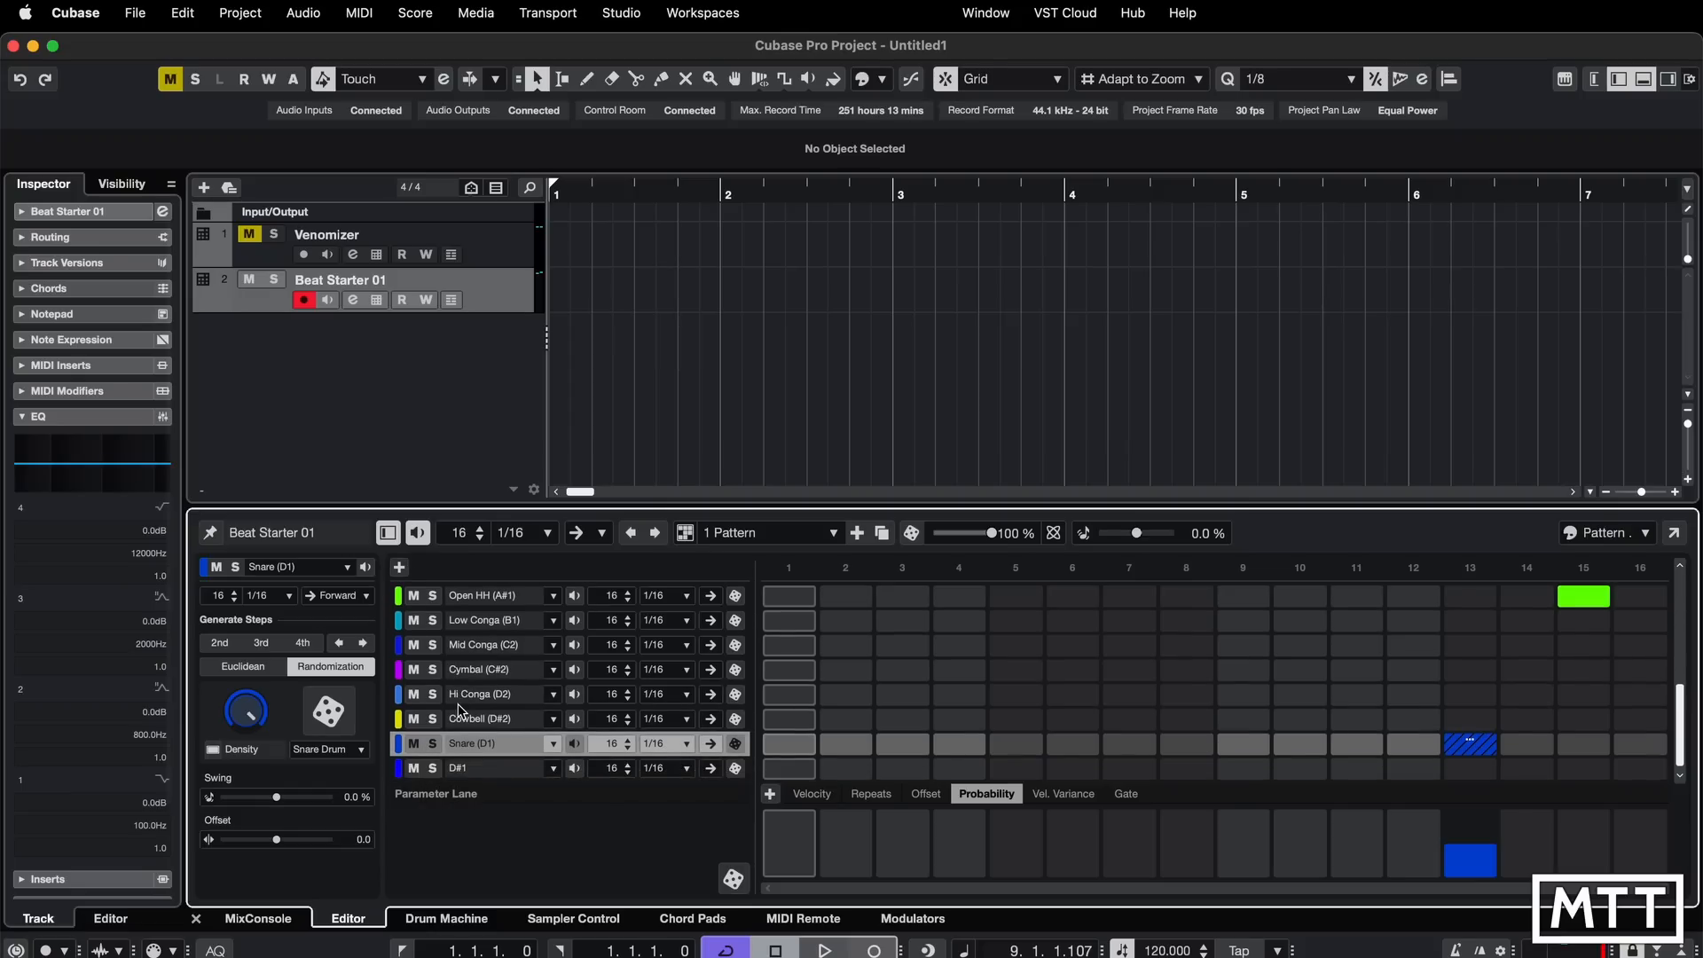
click(487, 774)
click(554, 770)
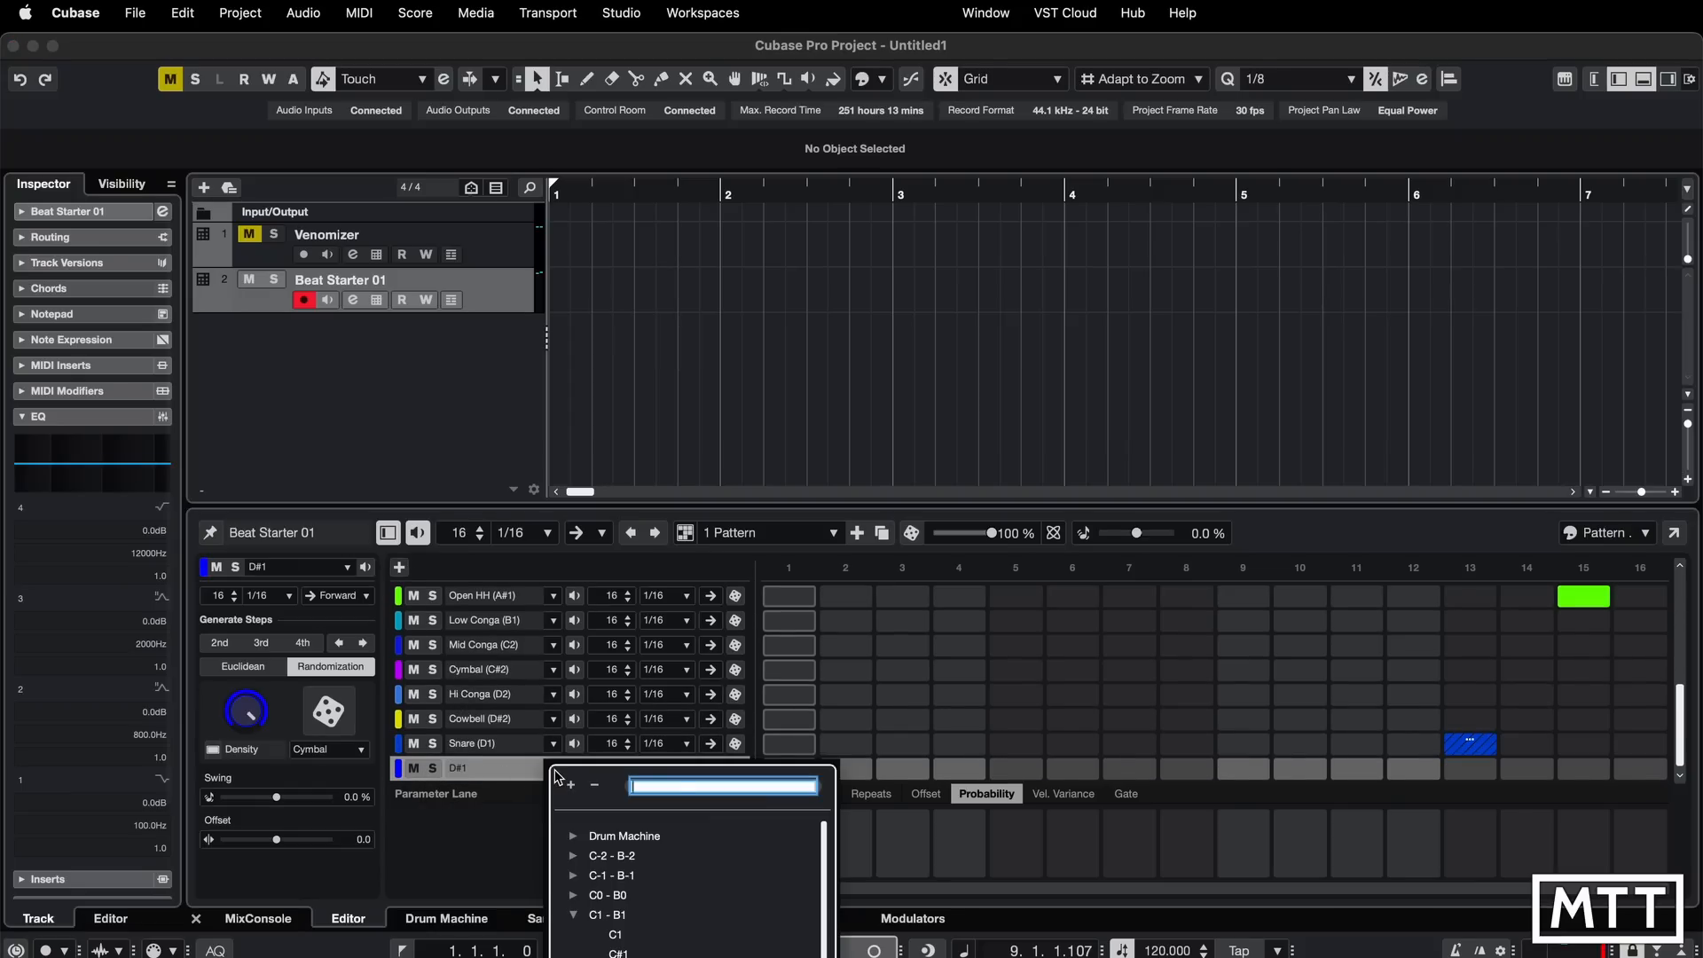
text(d1)
click(645, 858)
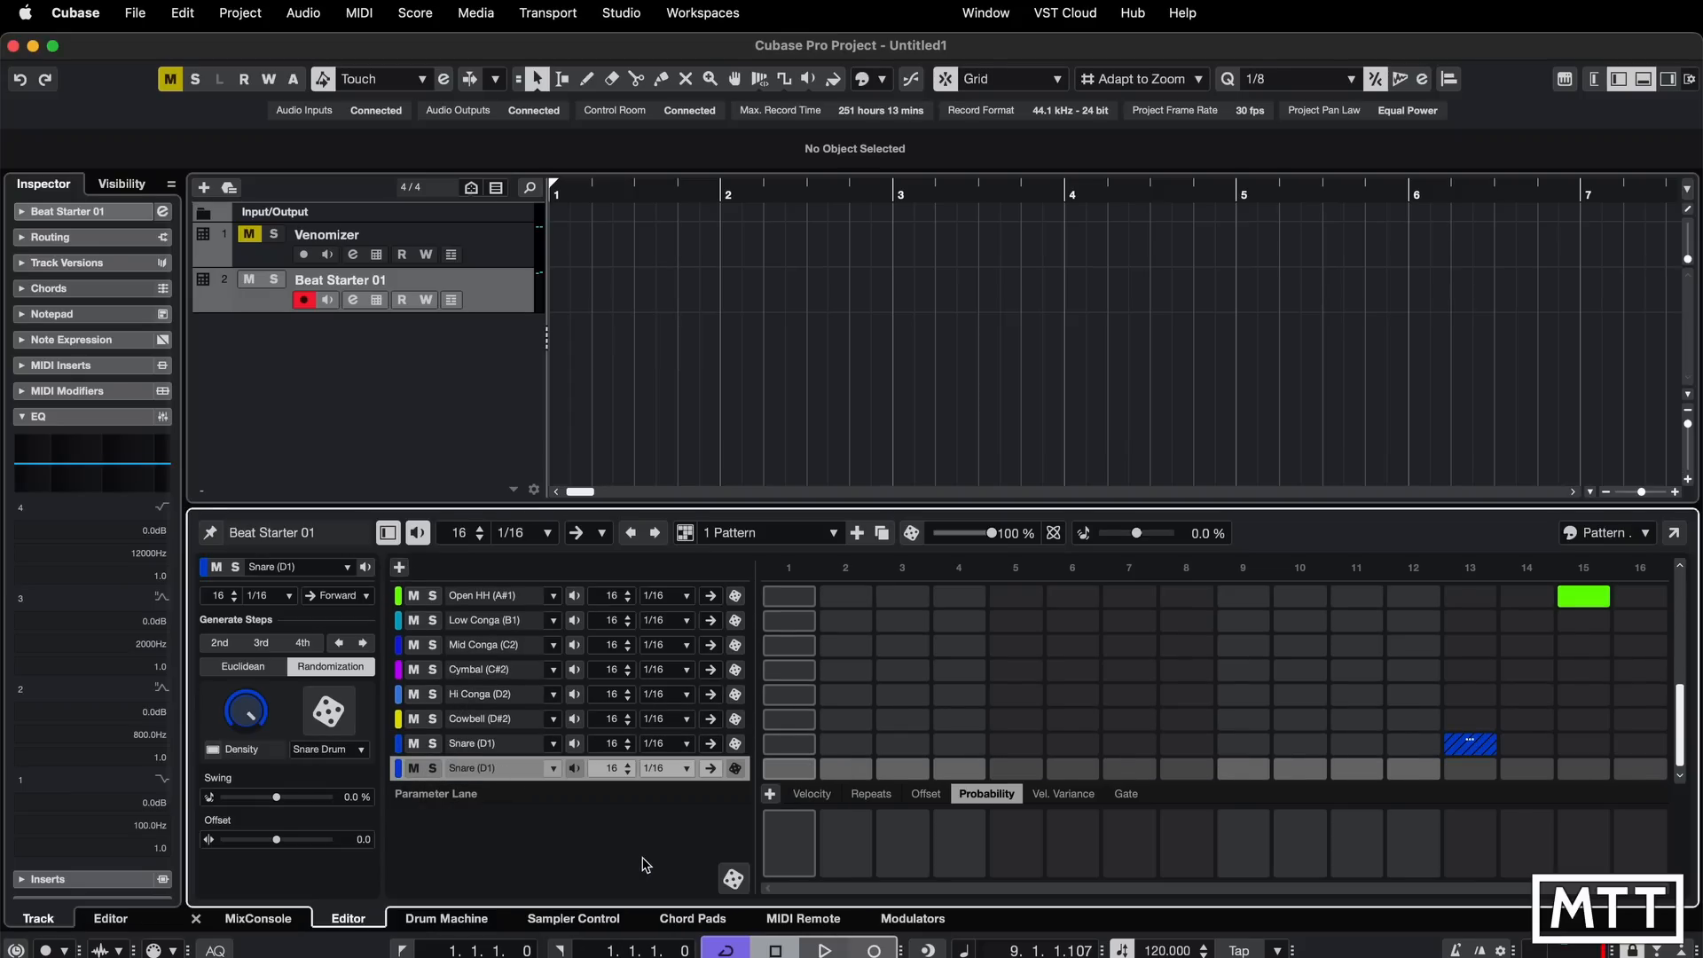
- Enter step 13 in the lowest Snare lane with reduced probability and additional repeats, and audition the pattern
click(1484, 768)
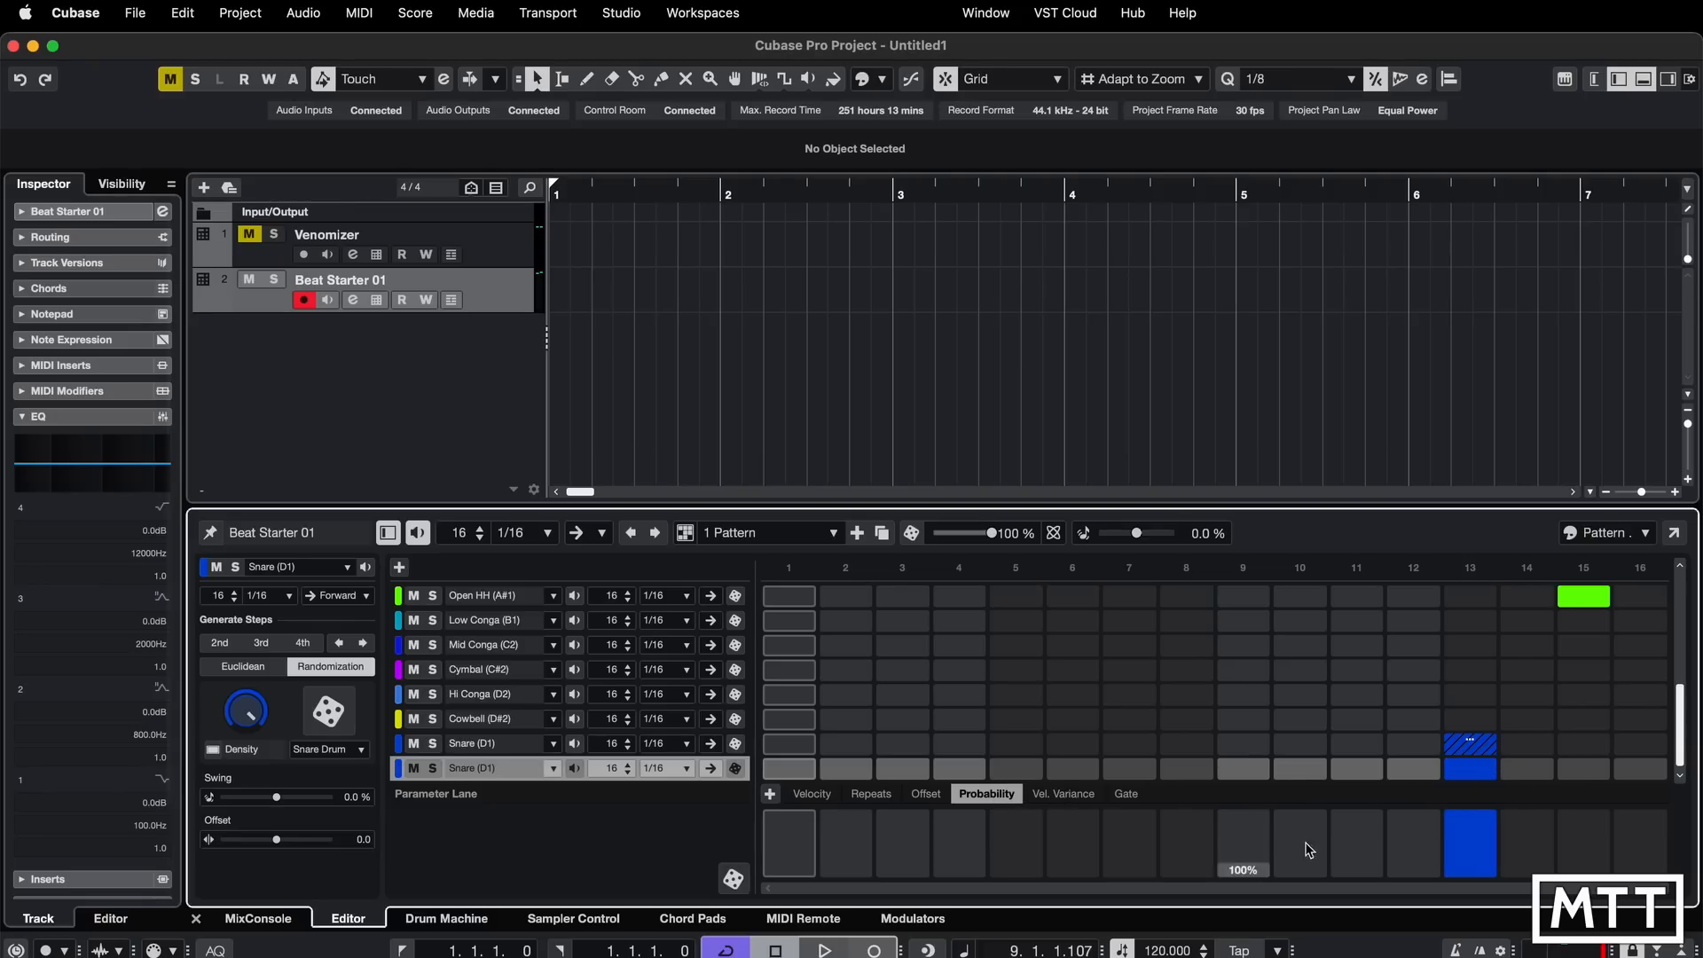
drag(1481, 823, 1473, 859)
click(871, 794)
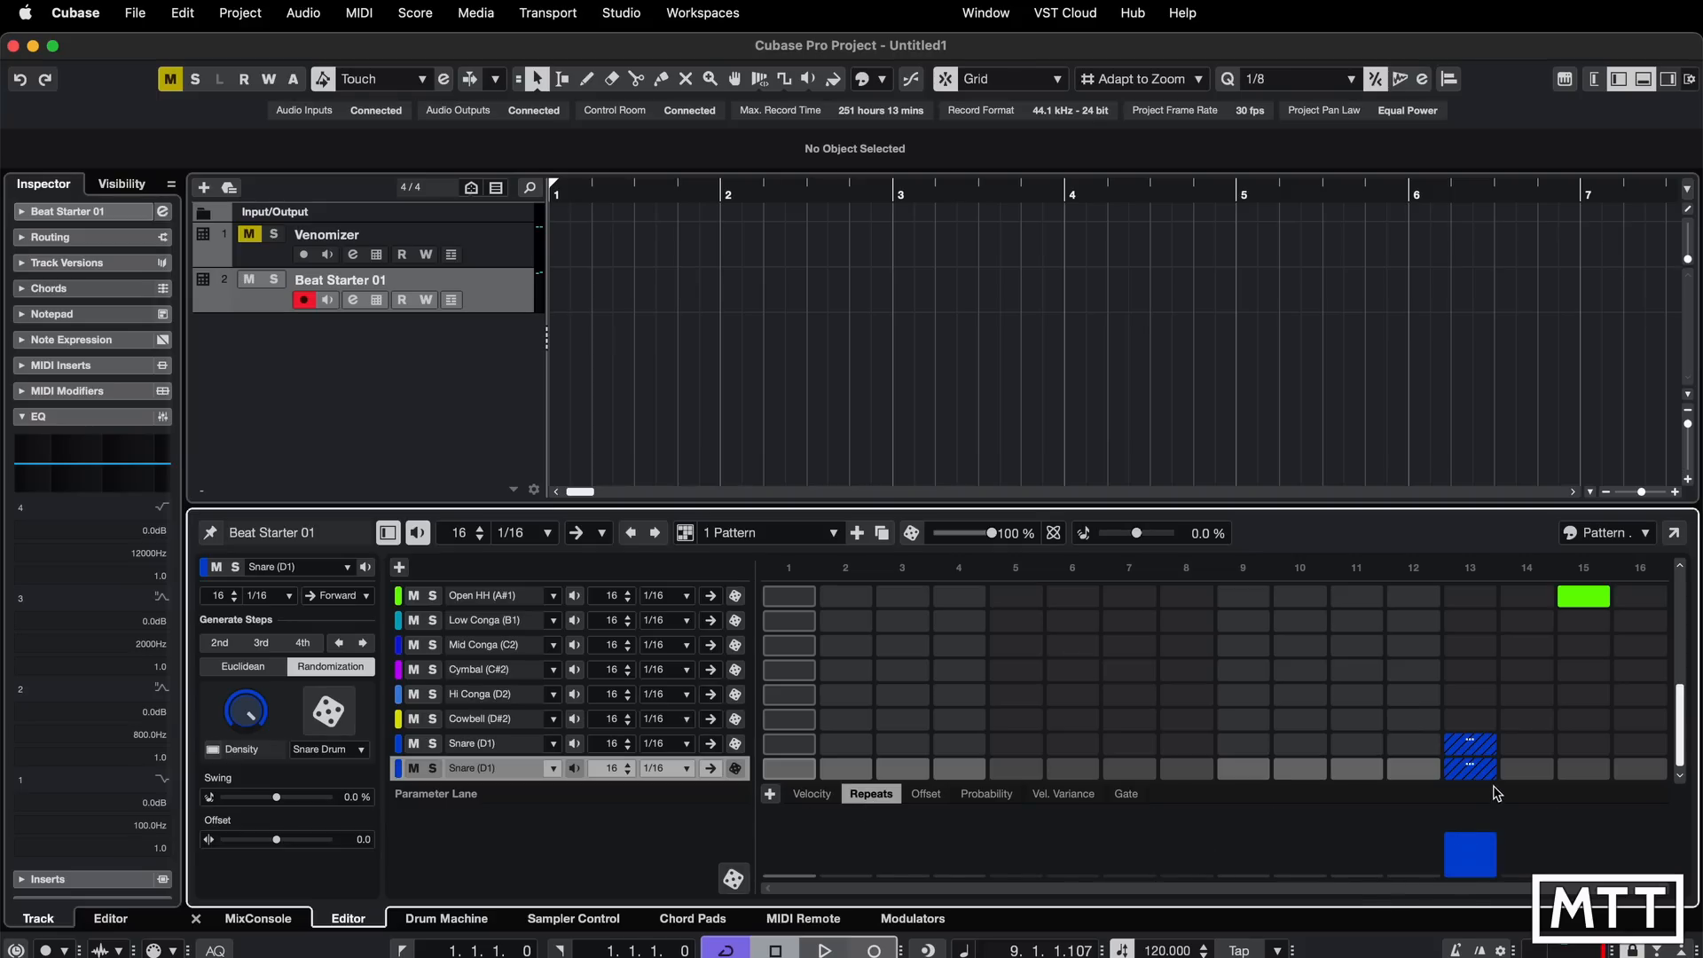
key(space)
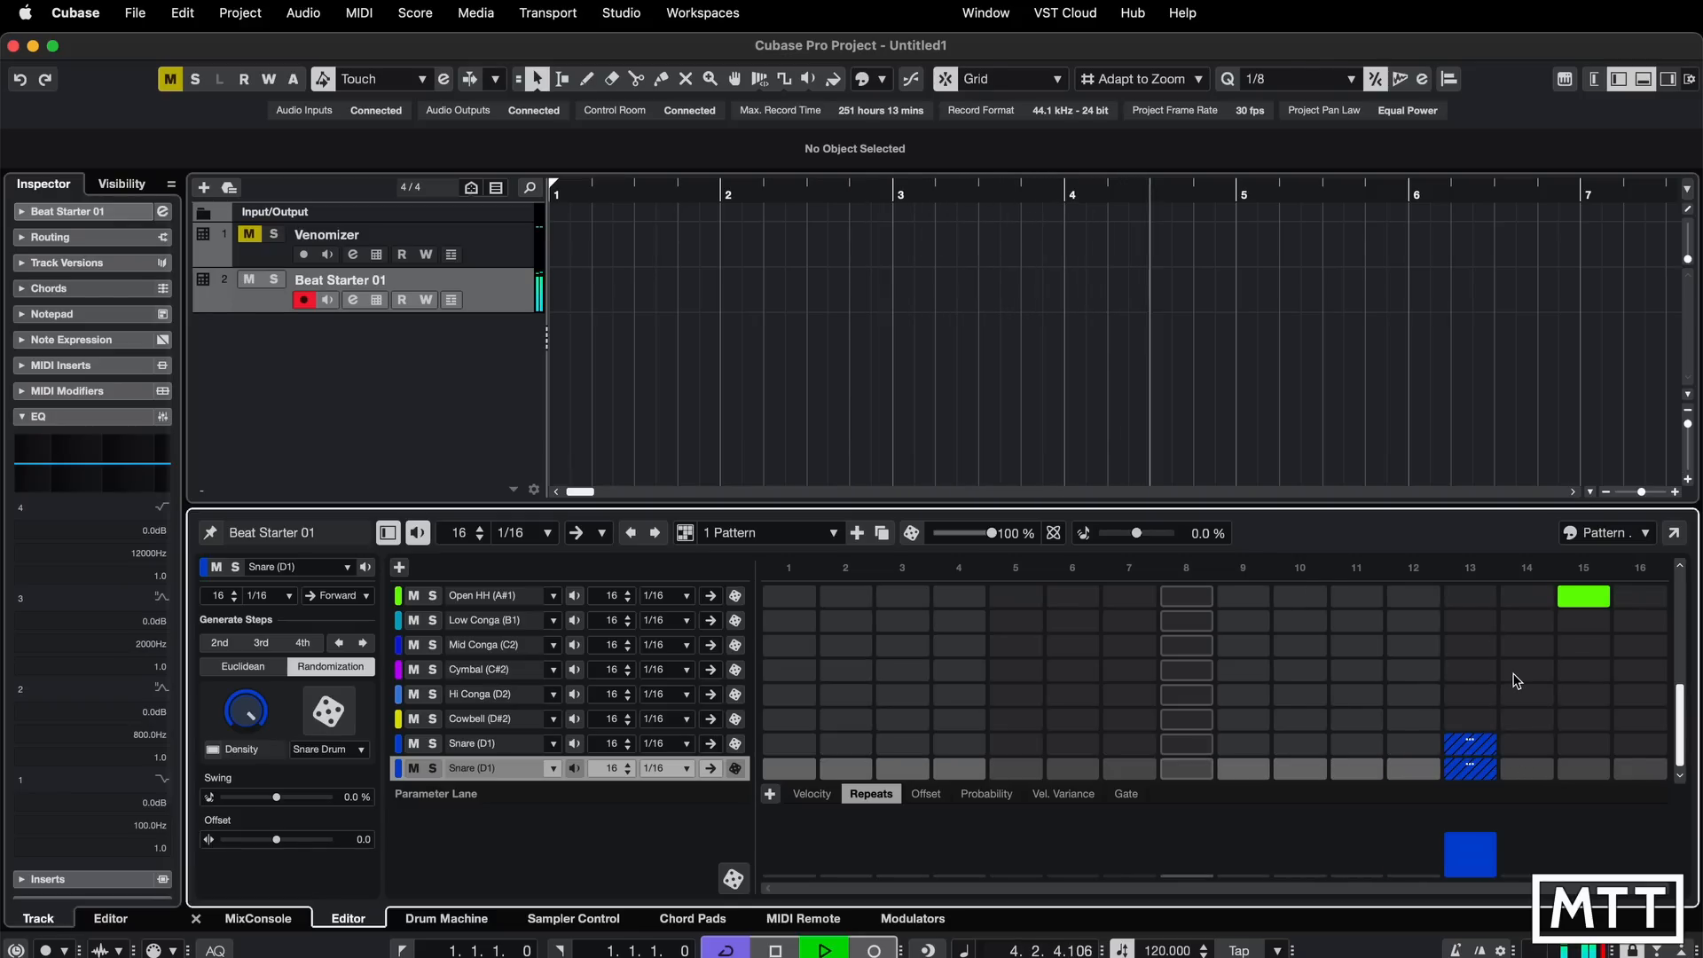
key(space)
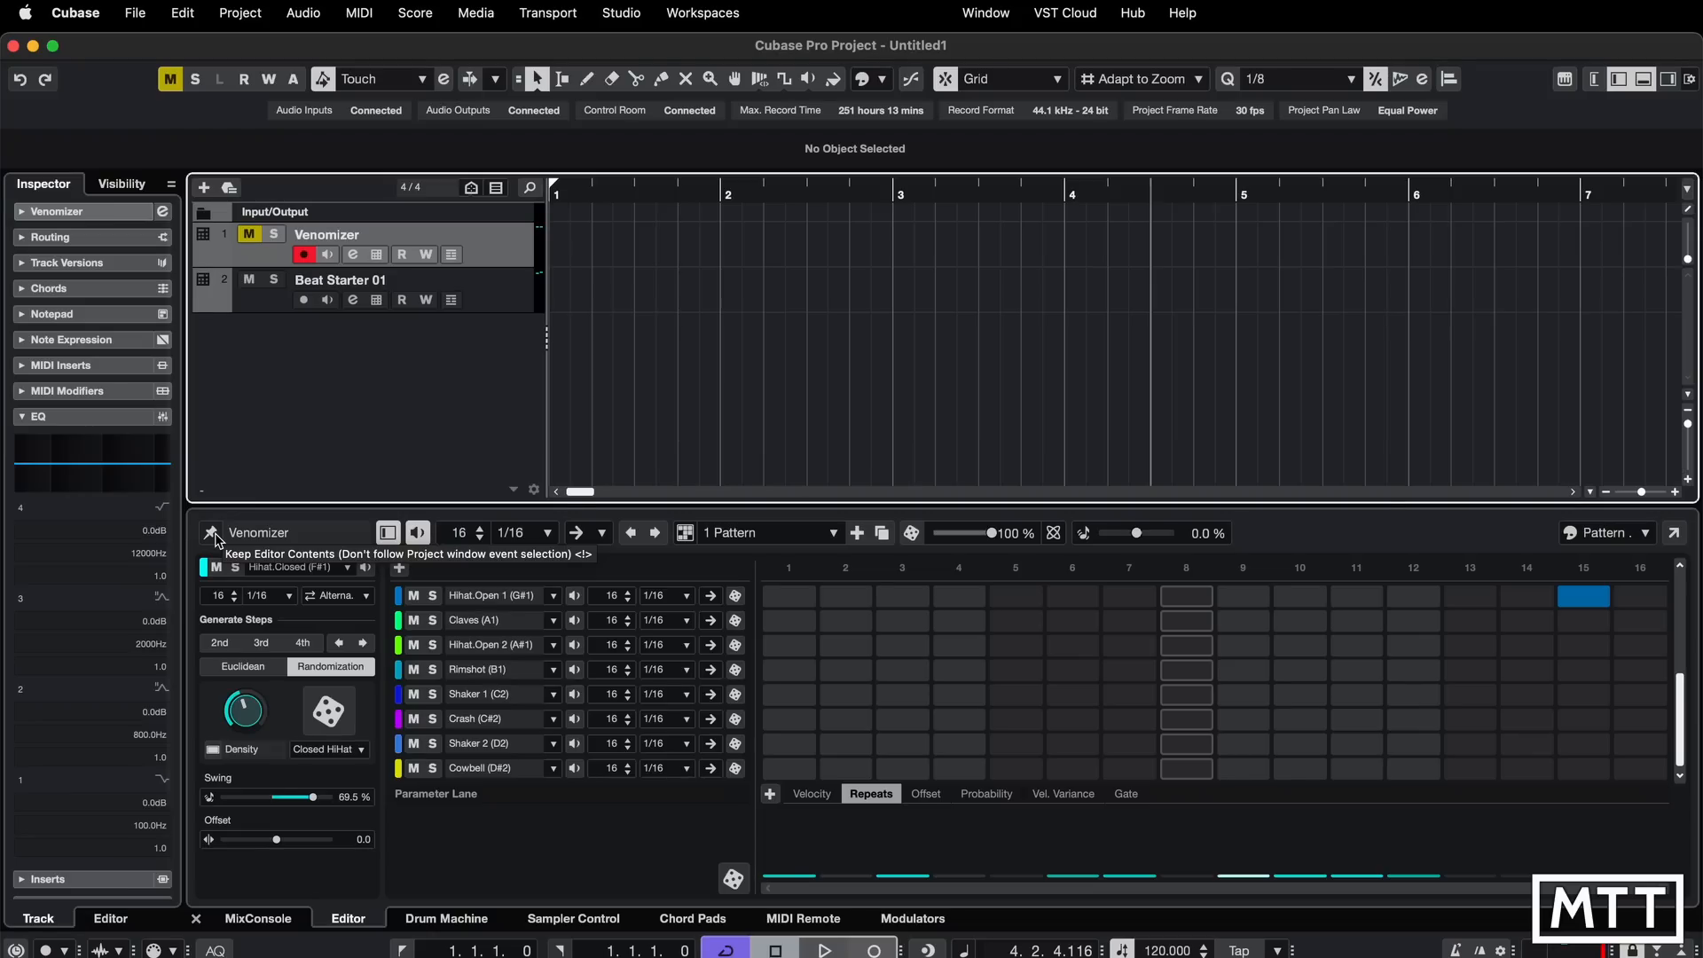
- Lock the pattern editor to the Venomizer pattern and test it by switching between the Beat Starter 01 and Venomizer tracks
click(213, 534)
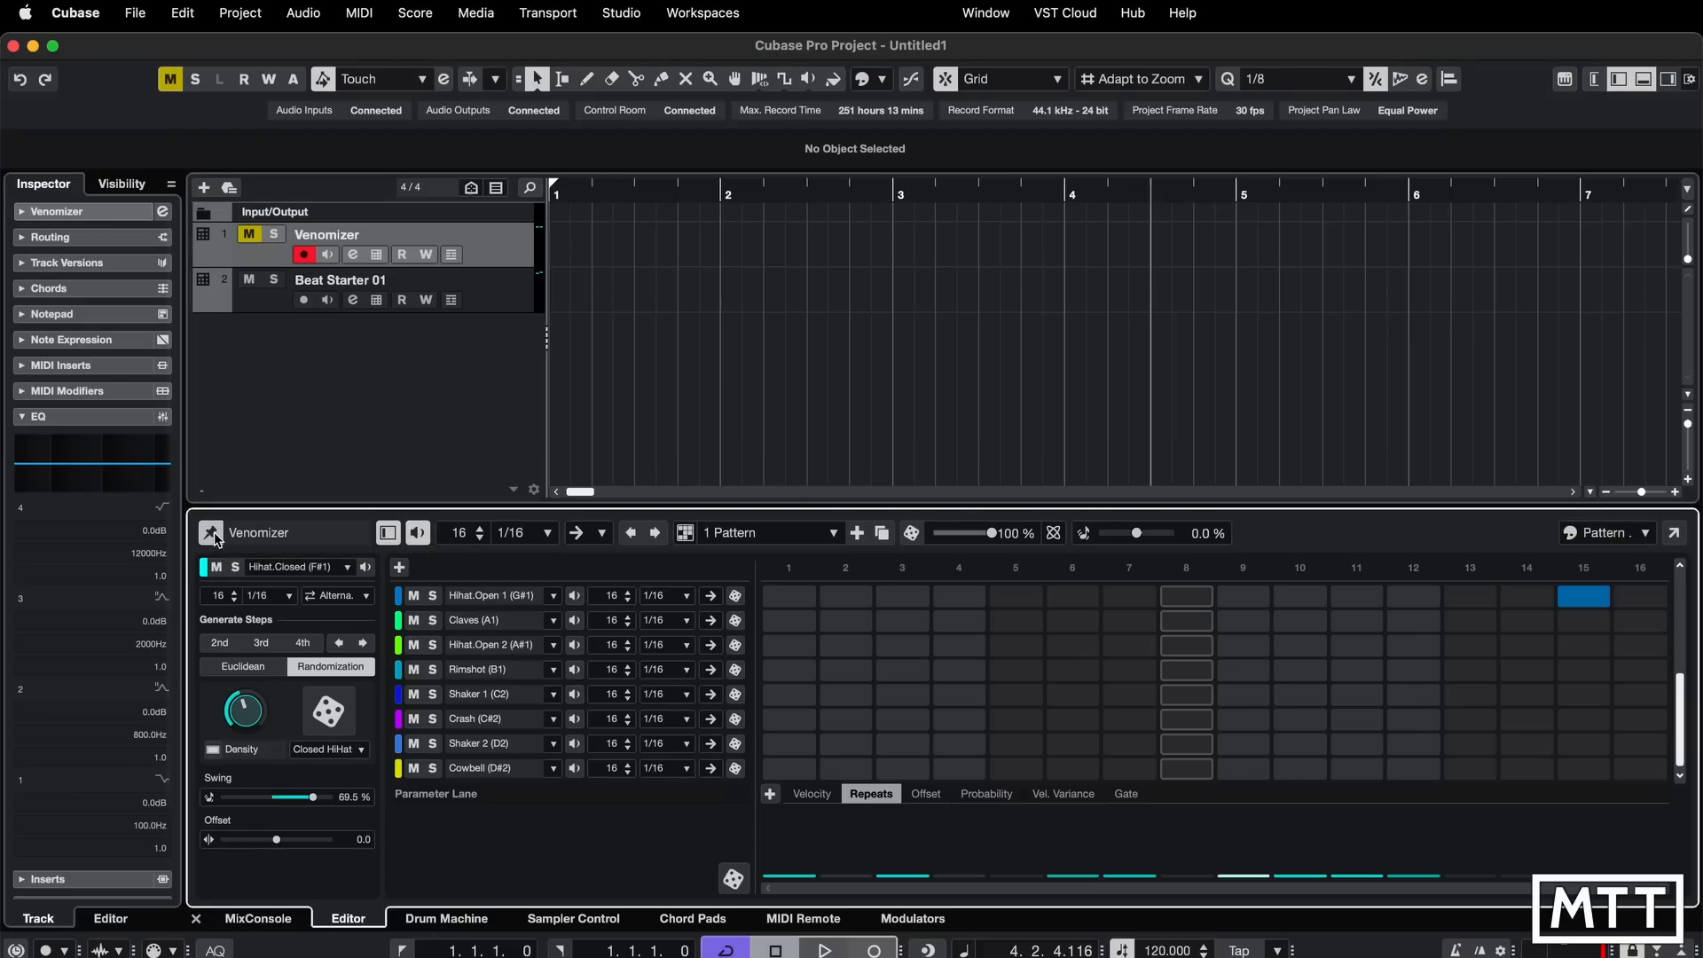
click(512, 303)
click(508, 255)
click(510, 307)
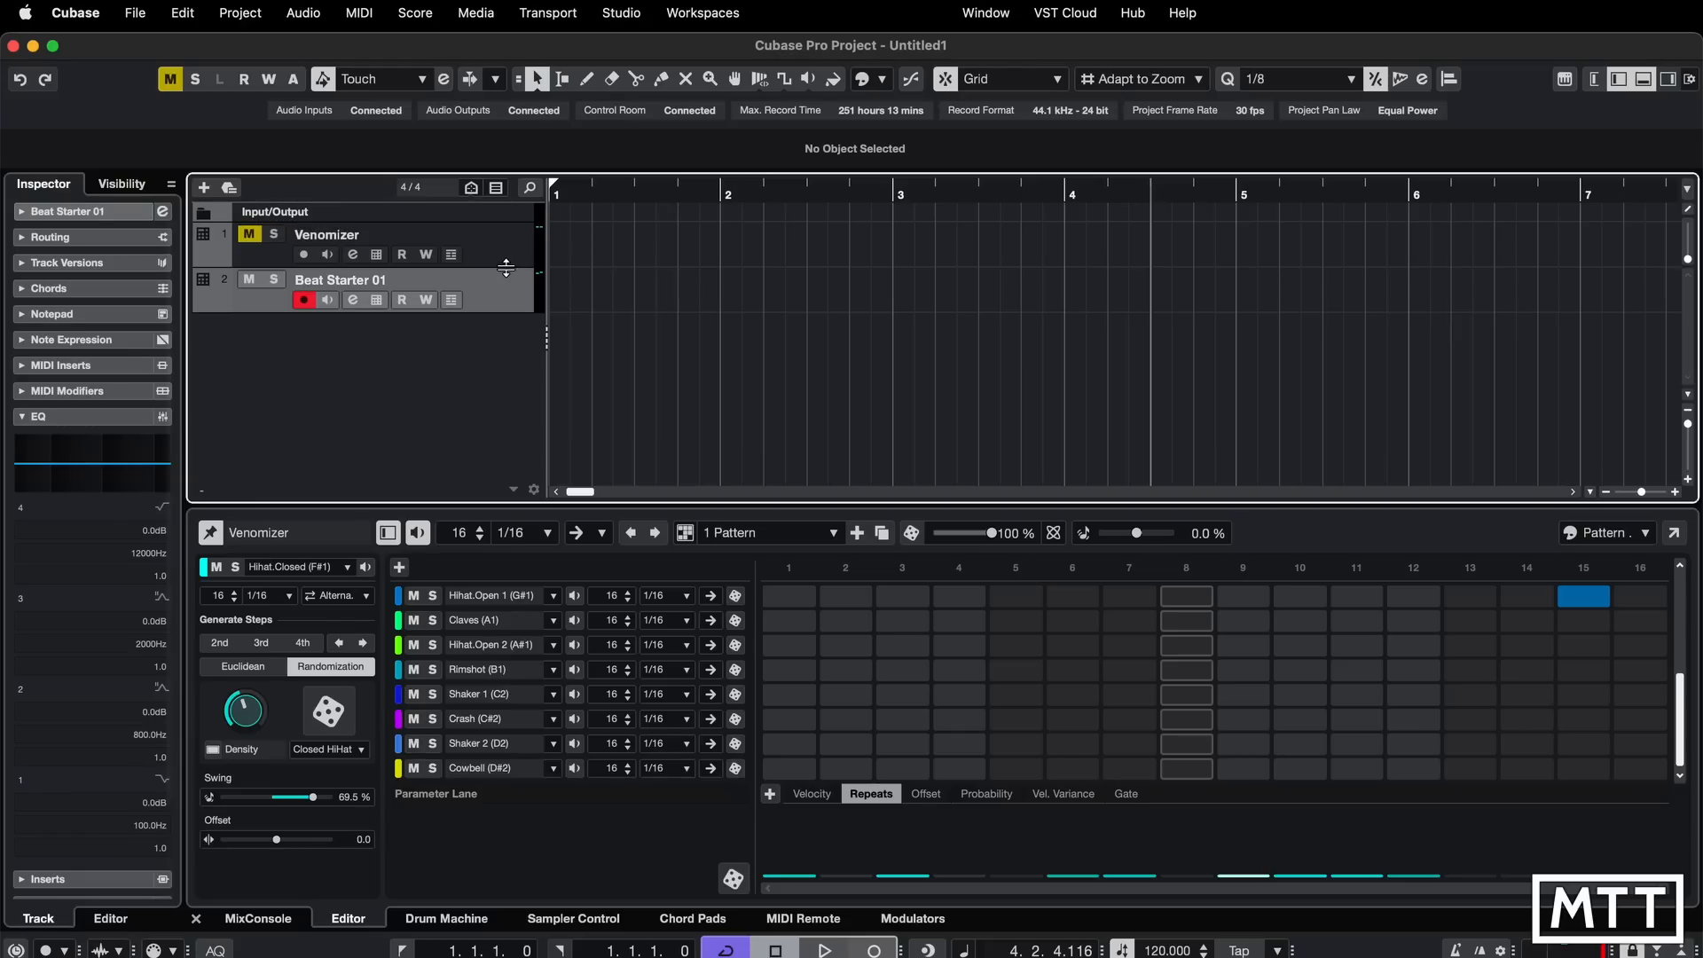
click(506, 264)
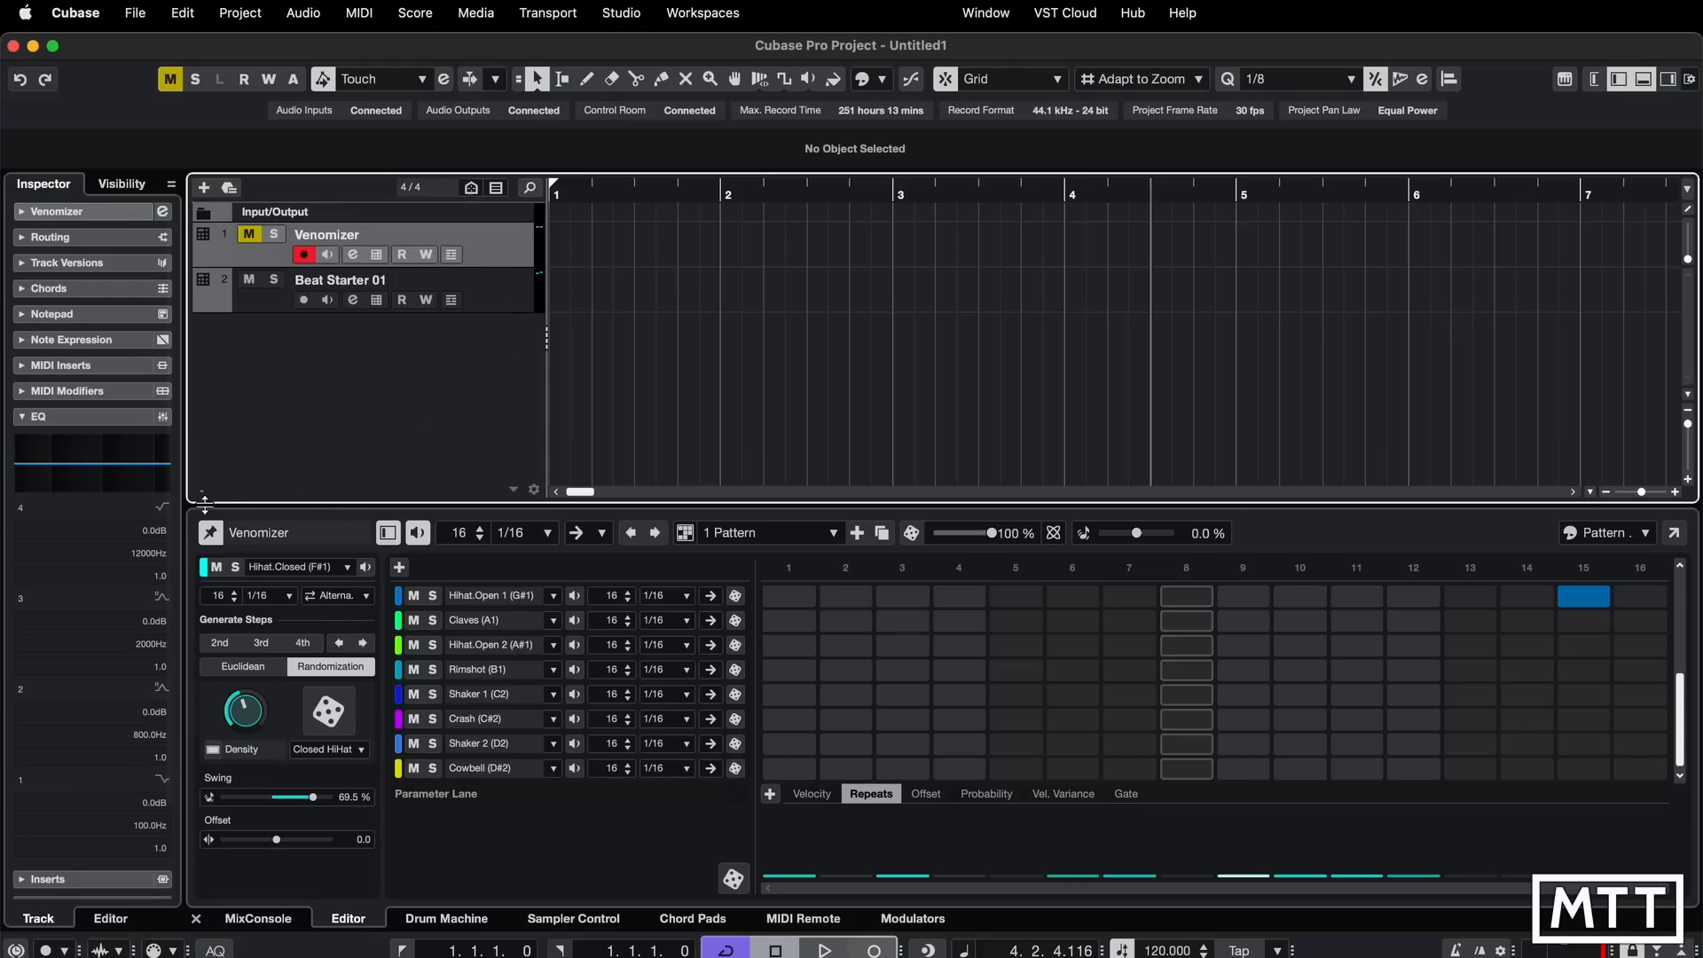
- Unlock the pattern editor, switch to the Beat Starter 01 track and back to Venomizer, and lock the editor again
click(213, 534)
click(494, 288)
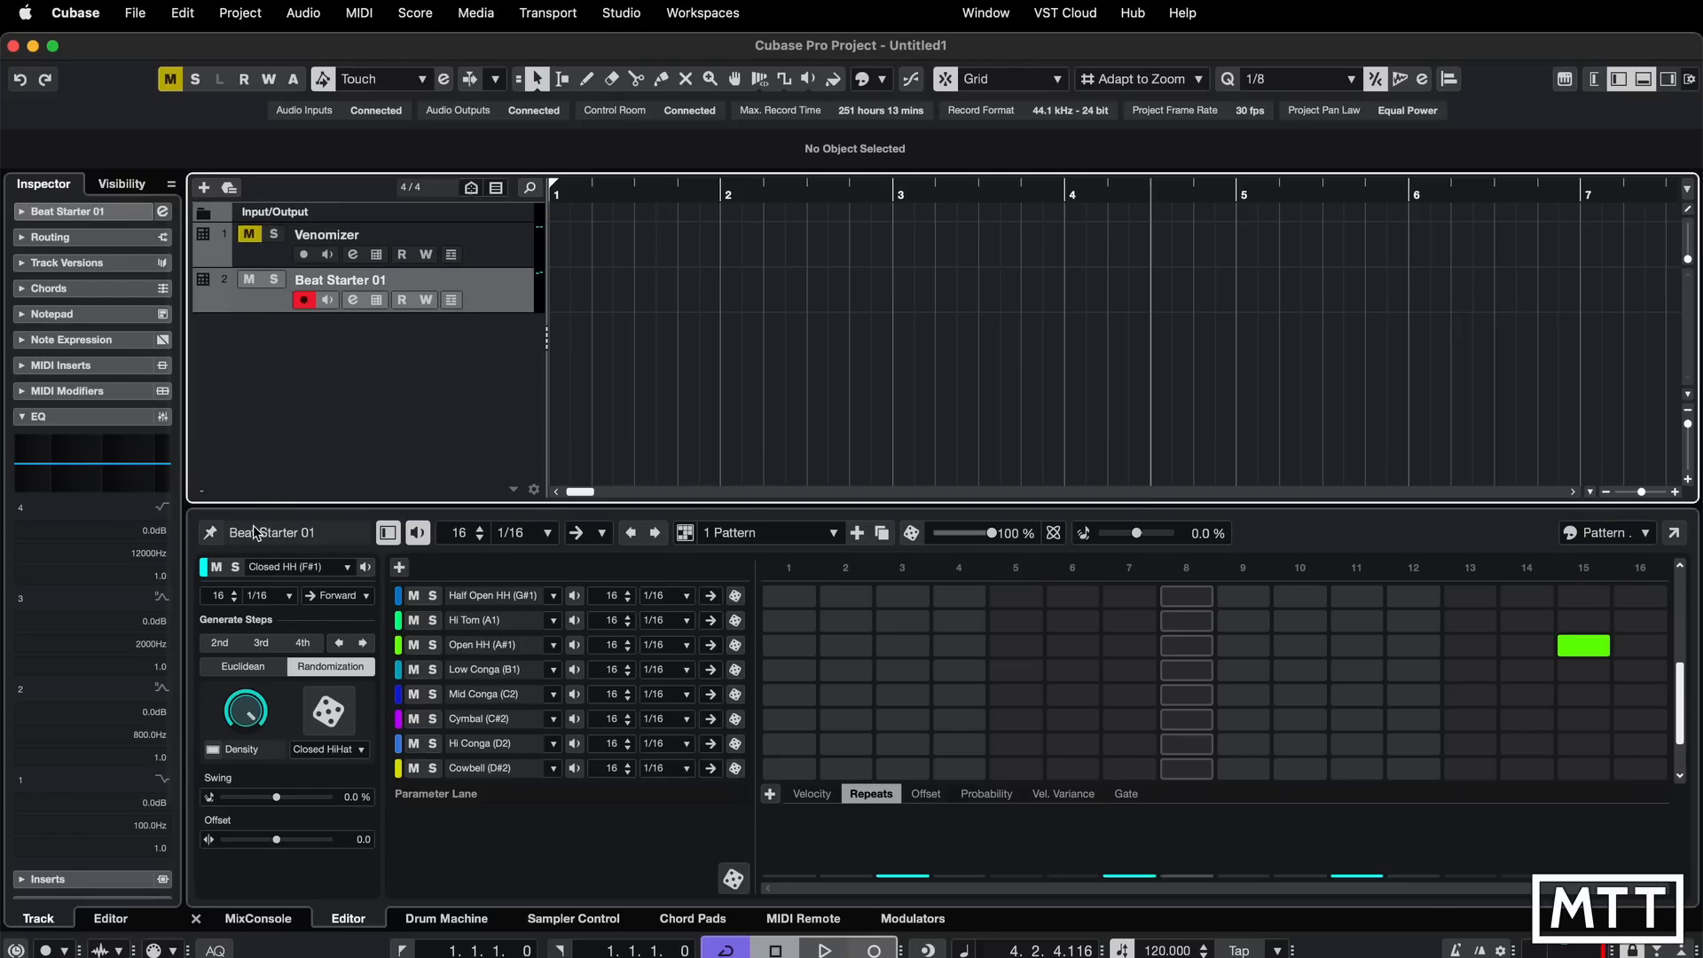
click(499, 242)
click(213, 534)
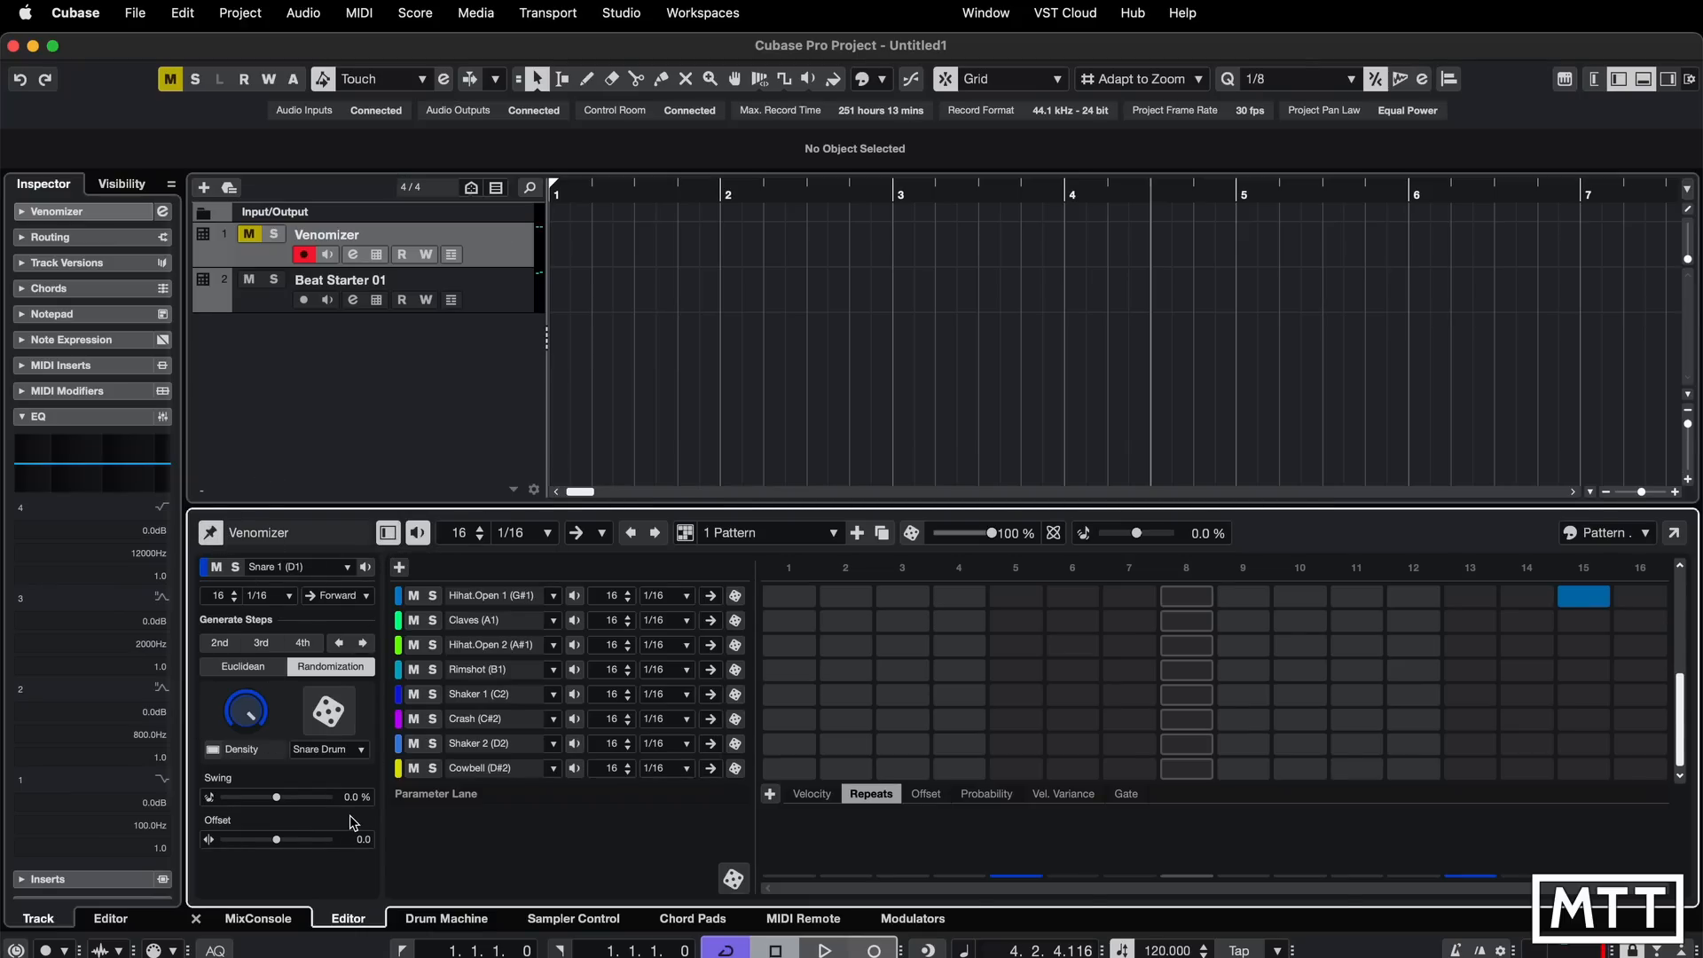
- Hide and show again the pattern editor's lane inspector, and turn off pattern monitoring for Venomizer
click(388, 533)
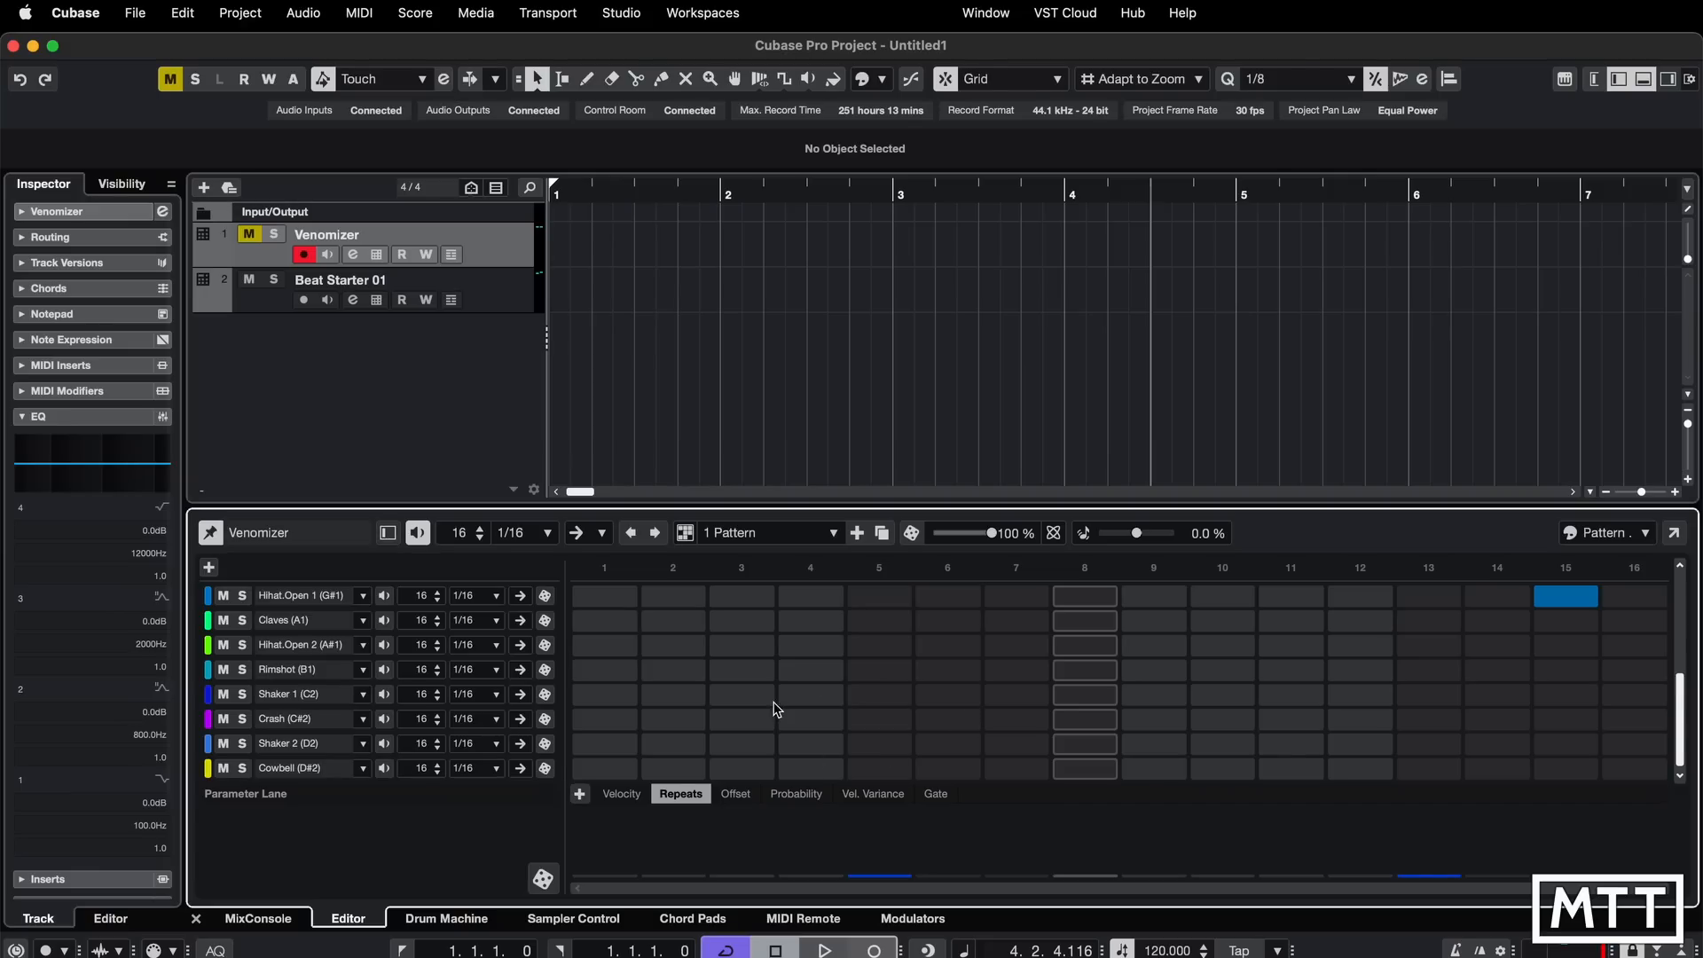
click(388, 535)
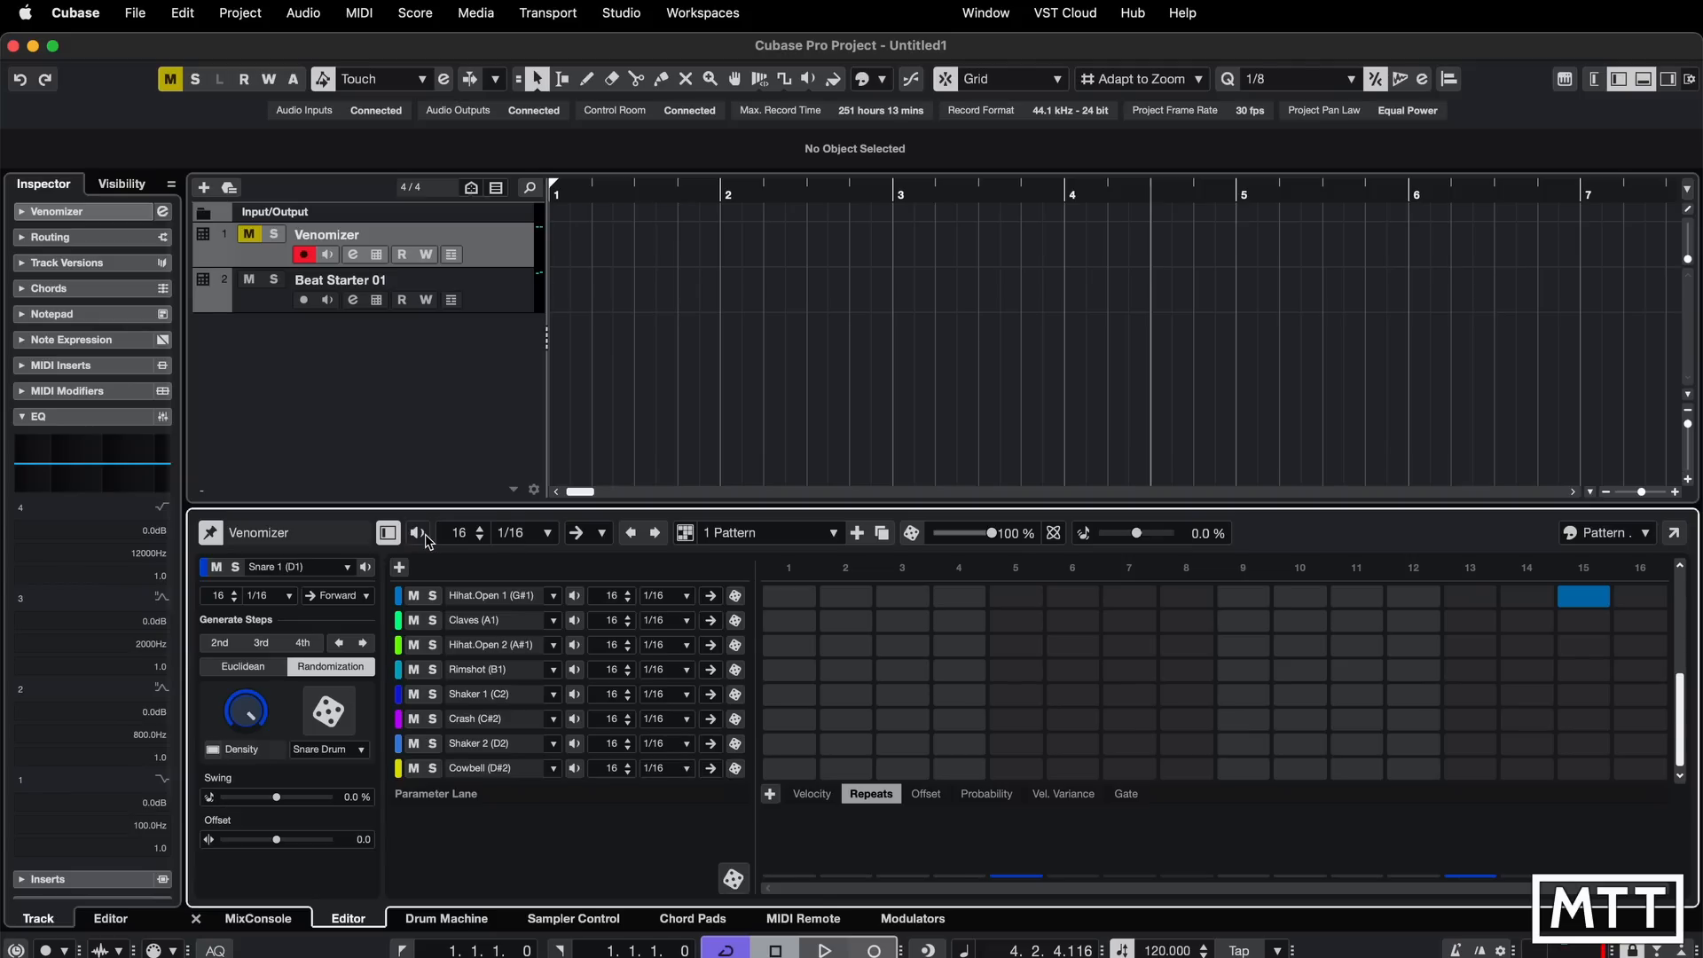
- Play the project briefly, mute the Beat Starter 01 track and unmute the Venomizer track
key(space)
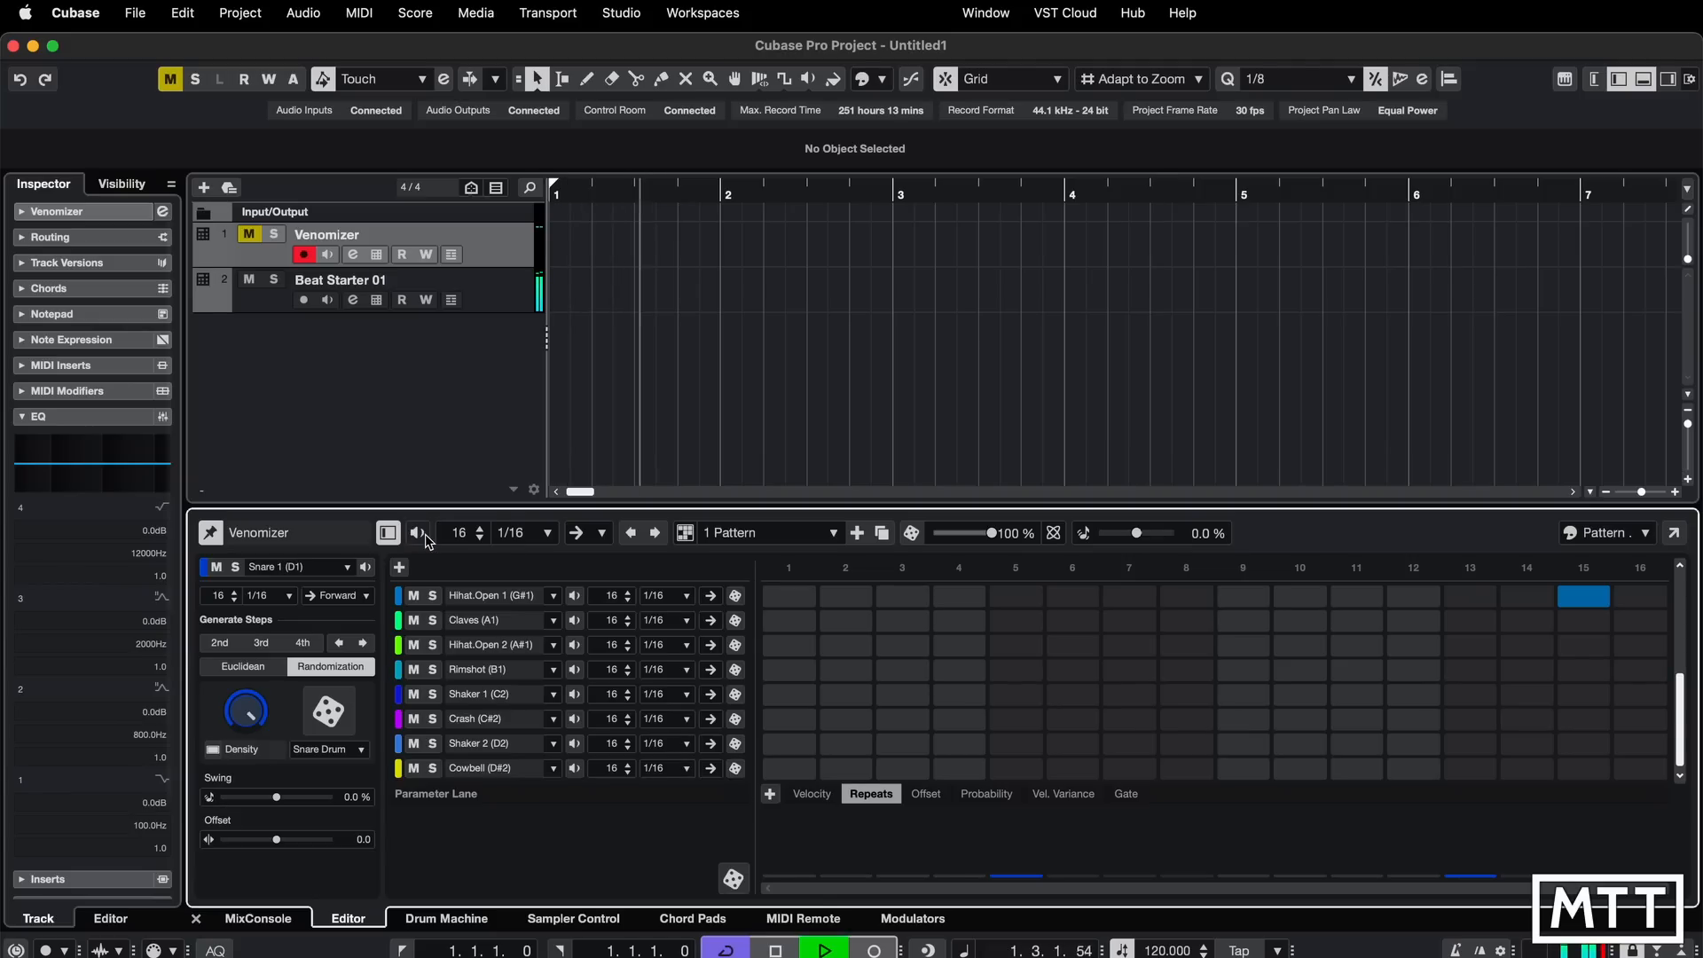
click(249, 279)
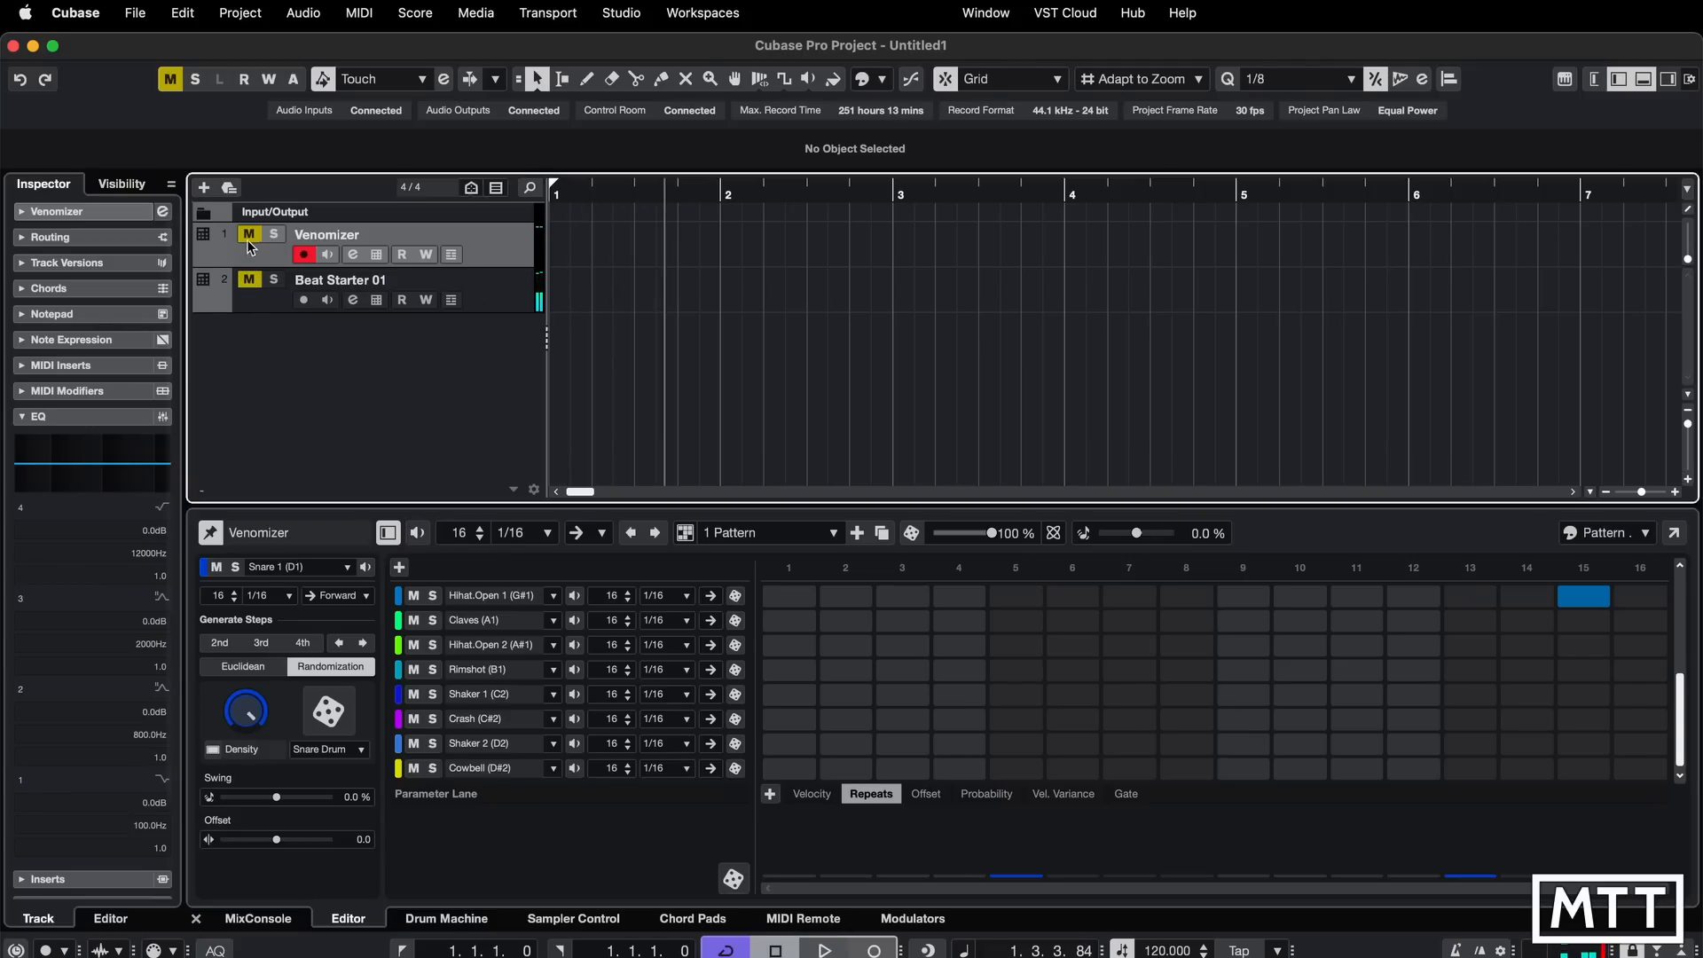
click(249, 233)
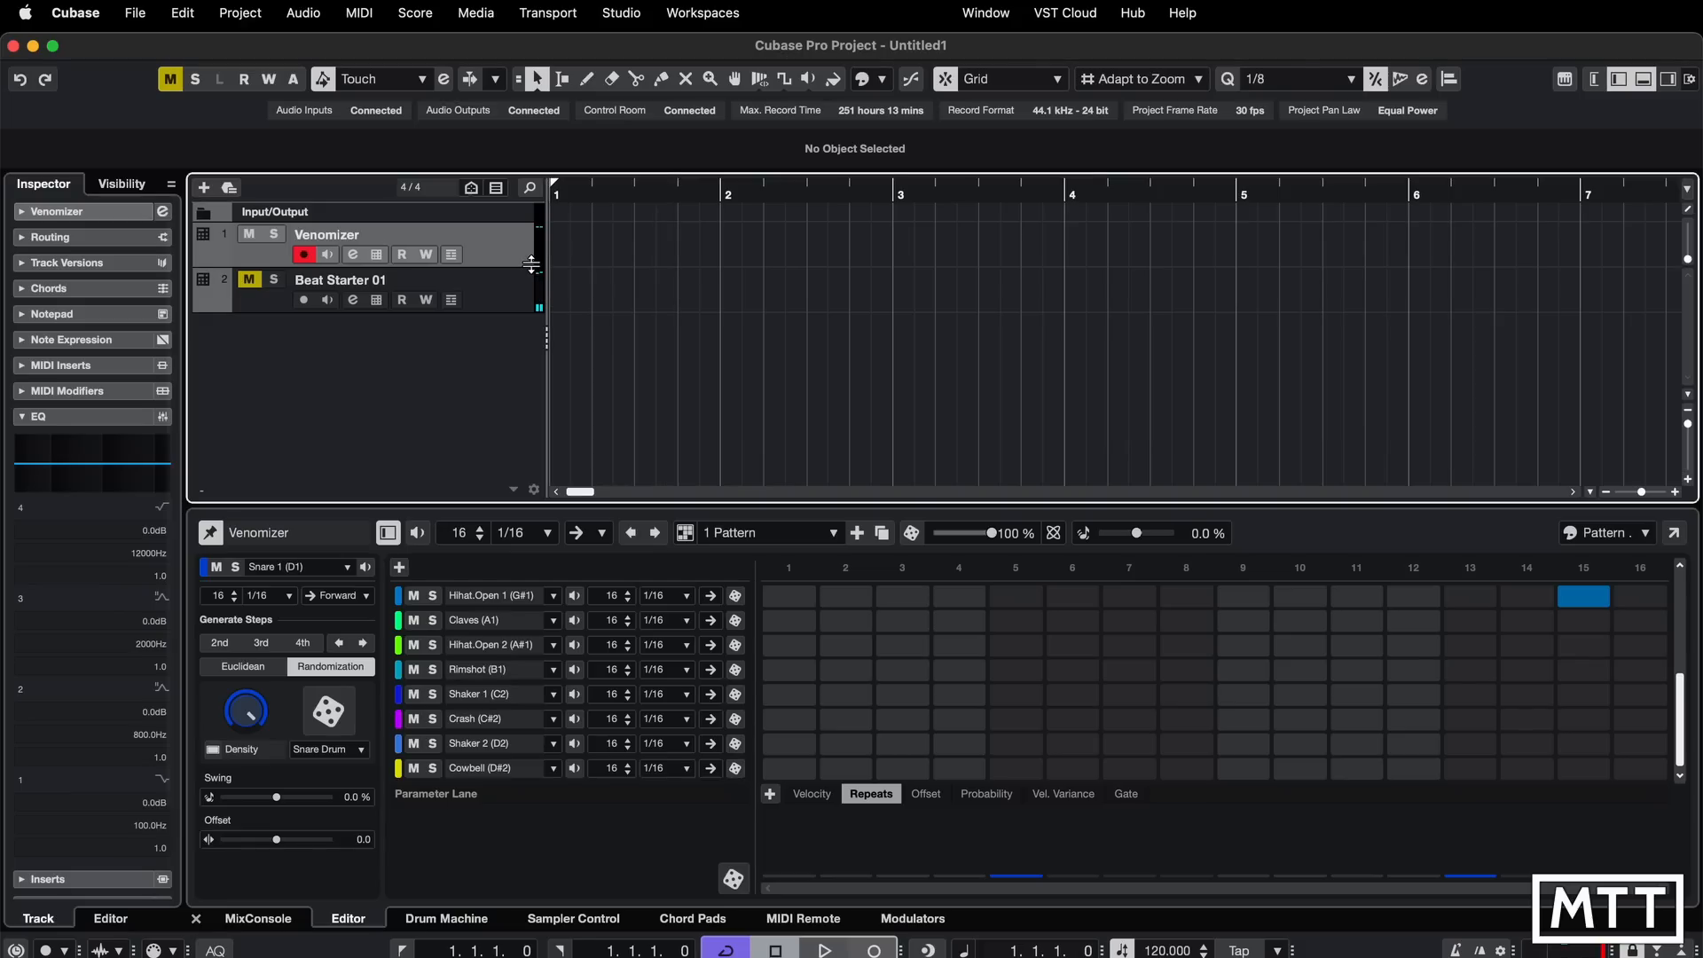
- Play the project briefly with pattern monitoring off, turn monitoring on for Venomizer and play it again
key(space)
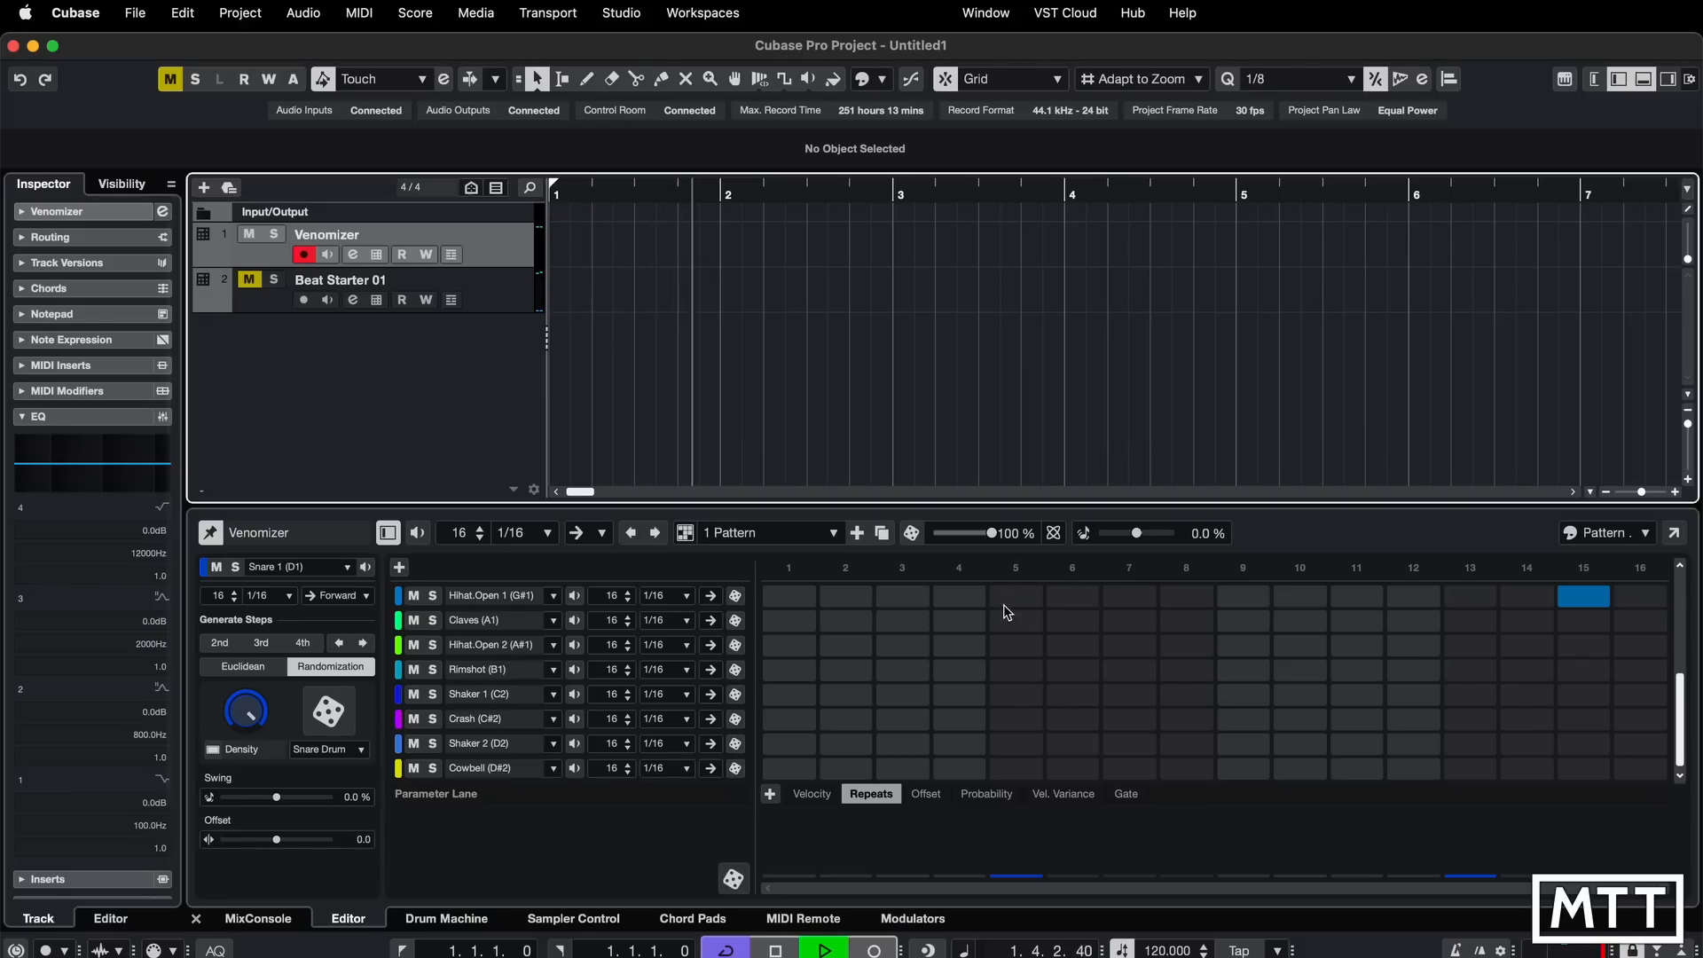
key(space)
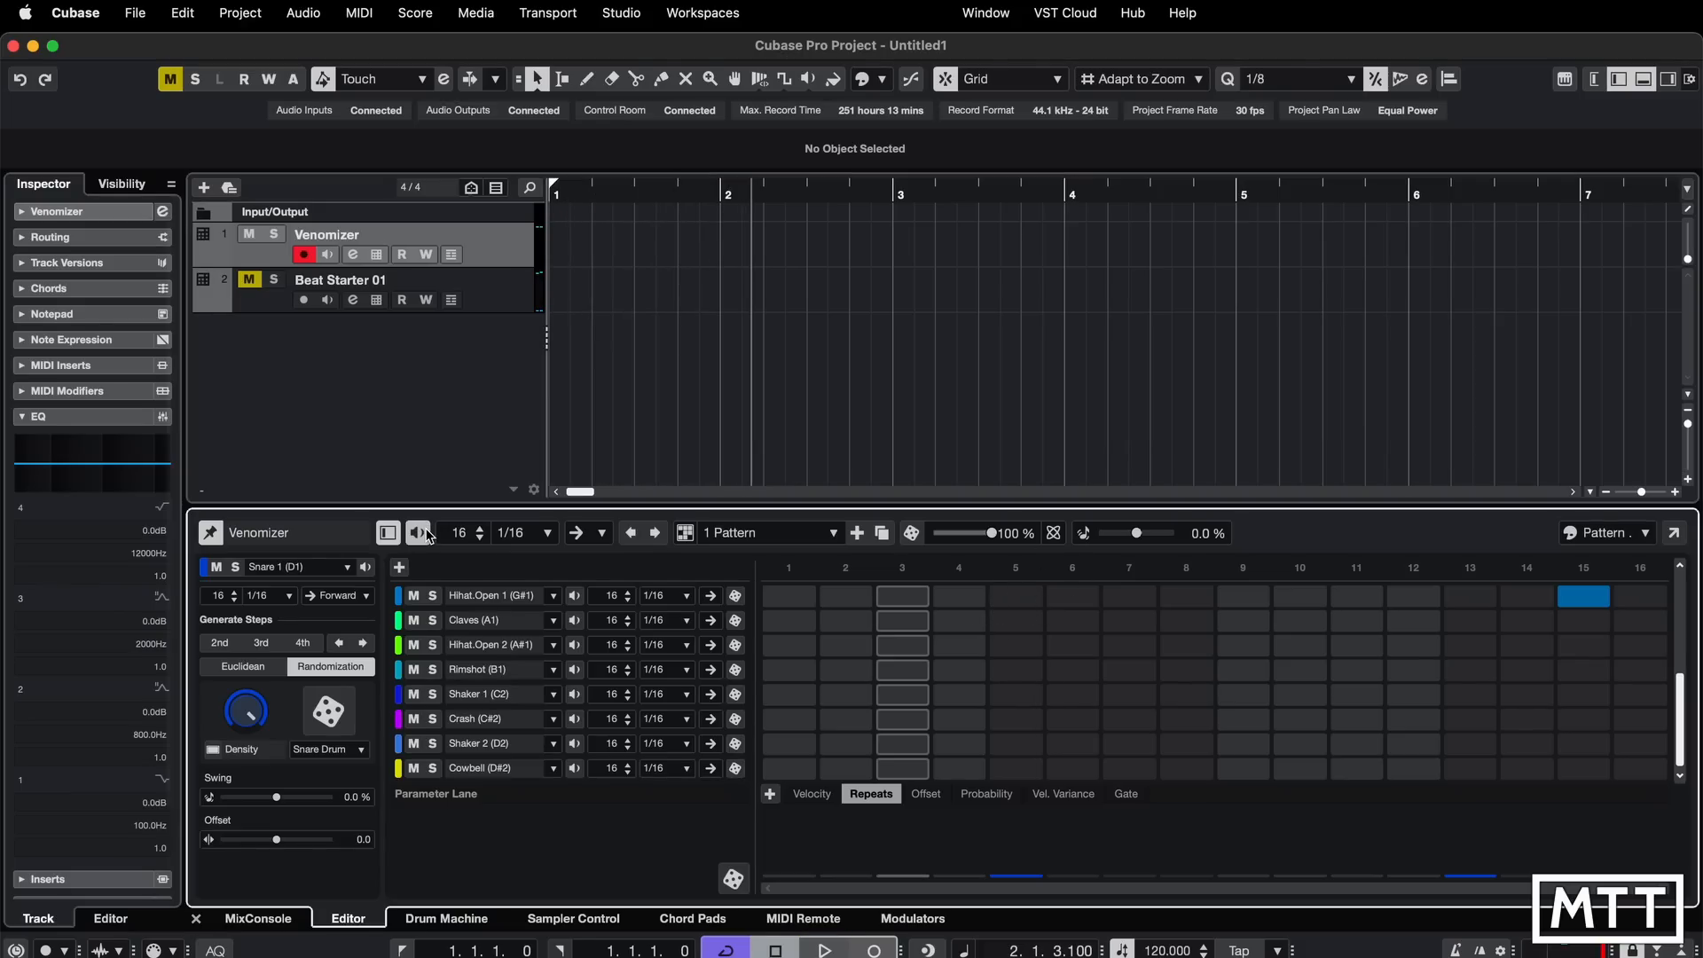
key(space)
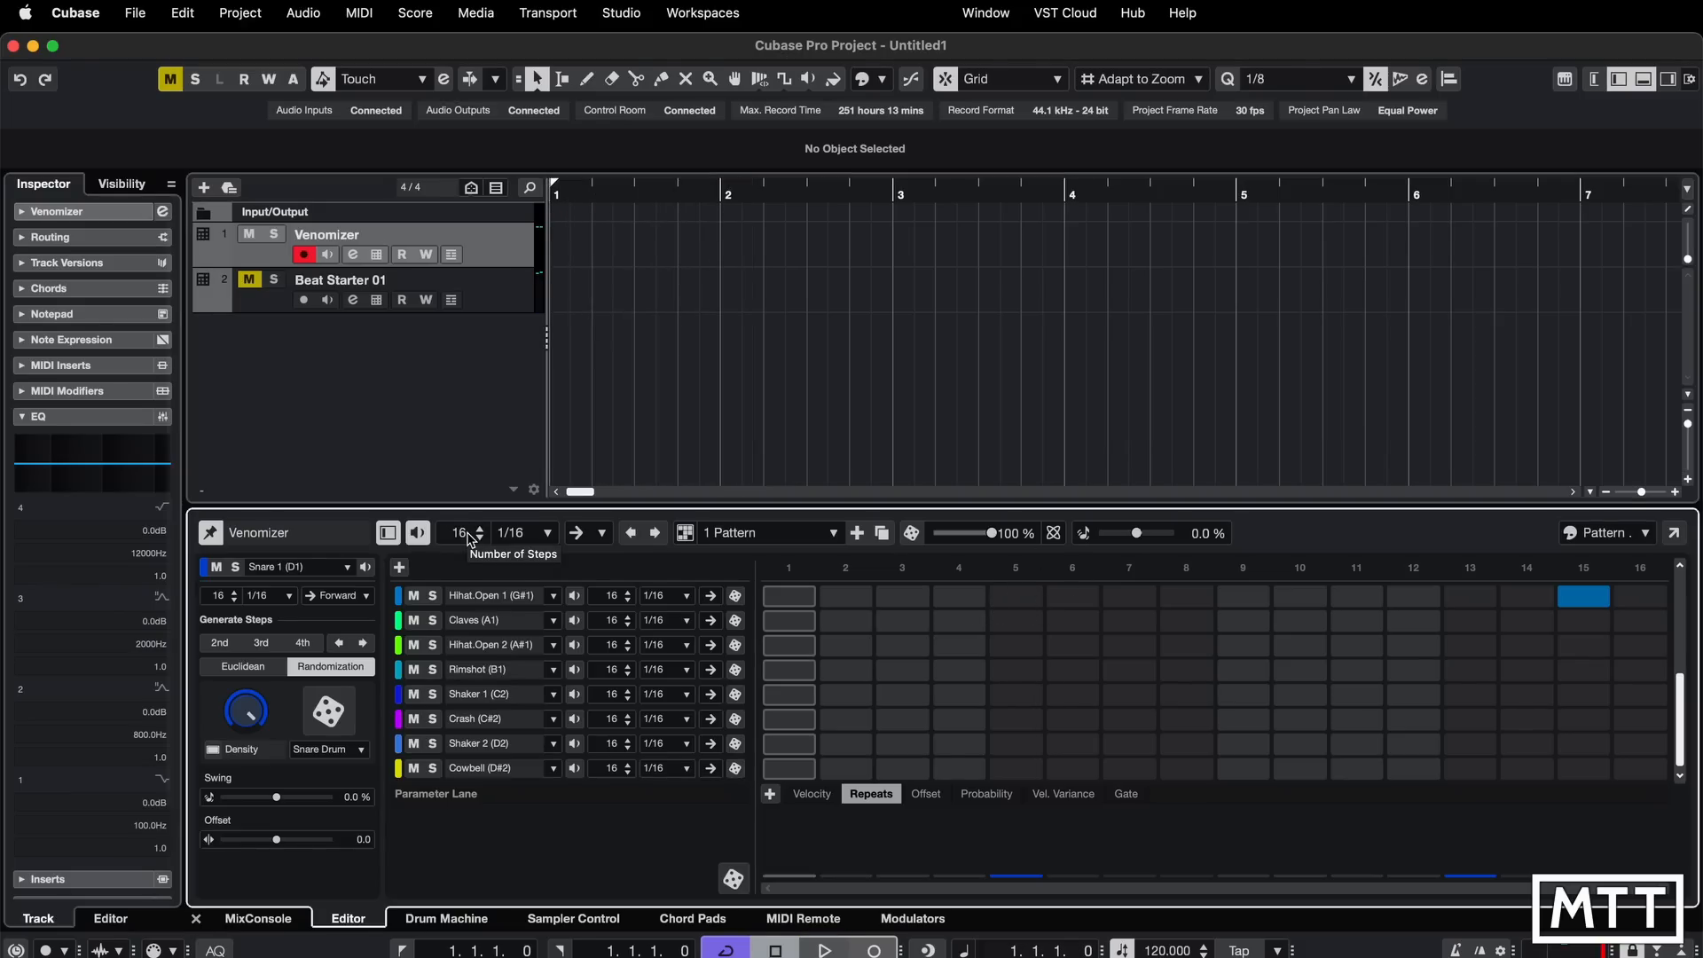
key(space)
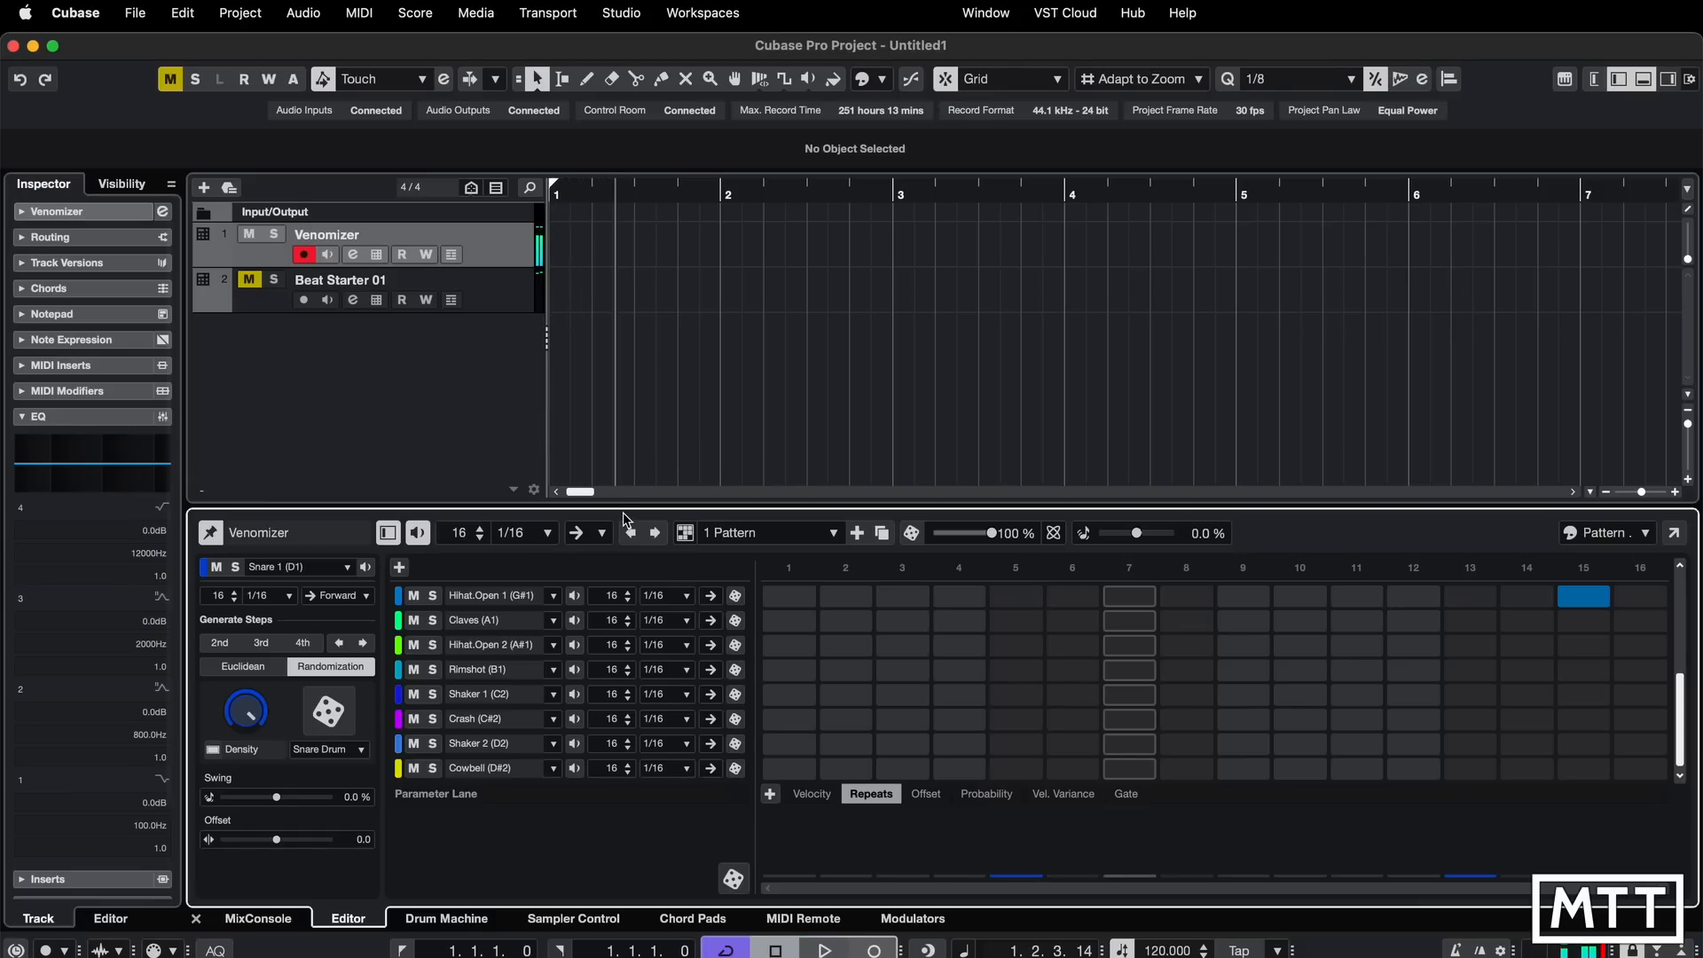
- Show velocities in the parameter lane, and set the whole pattern's step resolution to 1/32 and back to 1/16
click(812, 793)
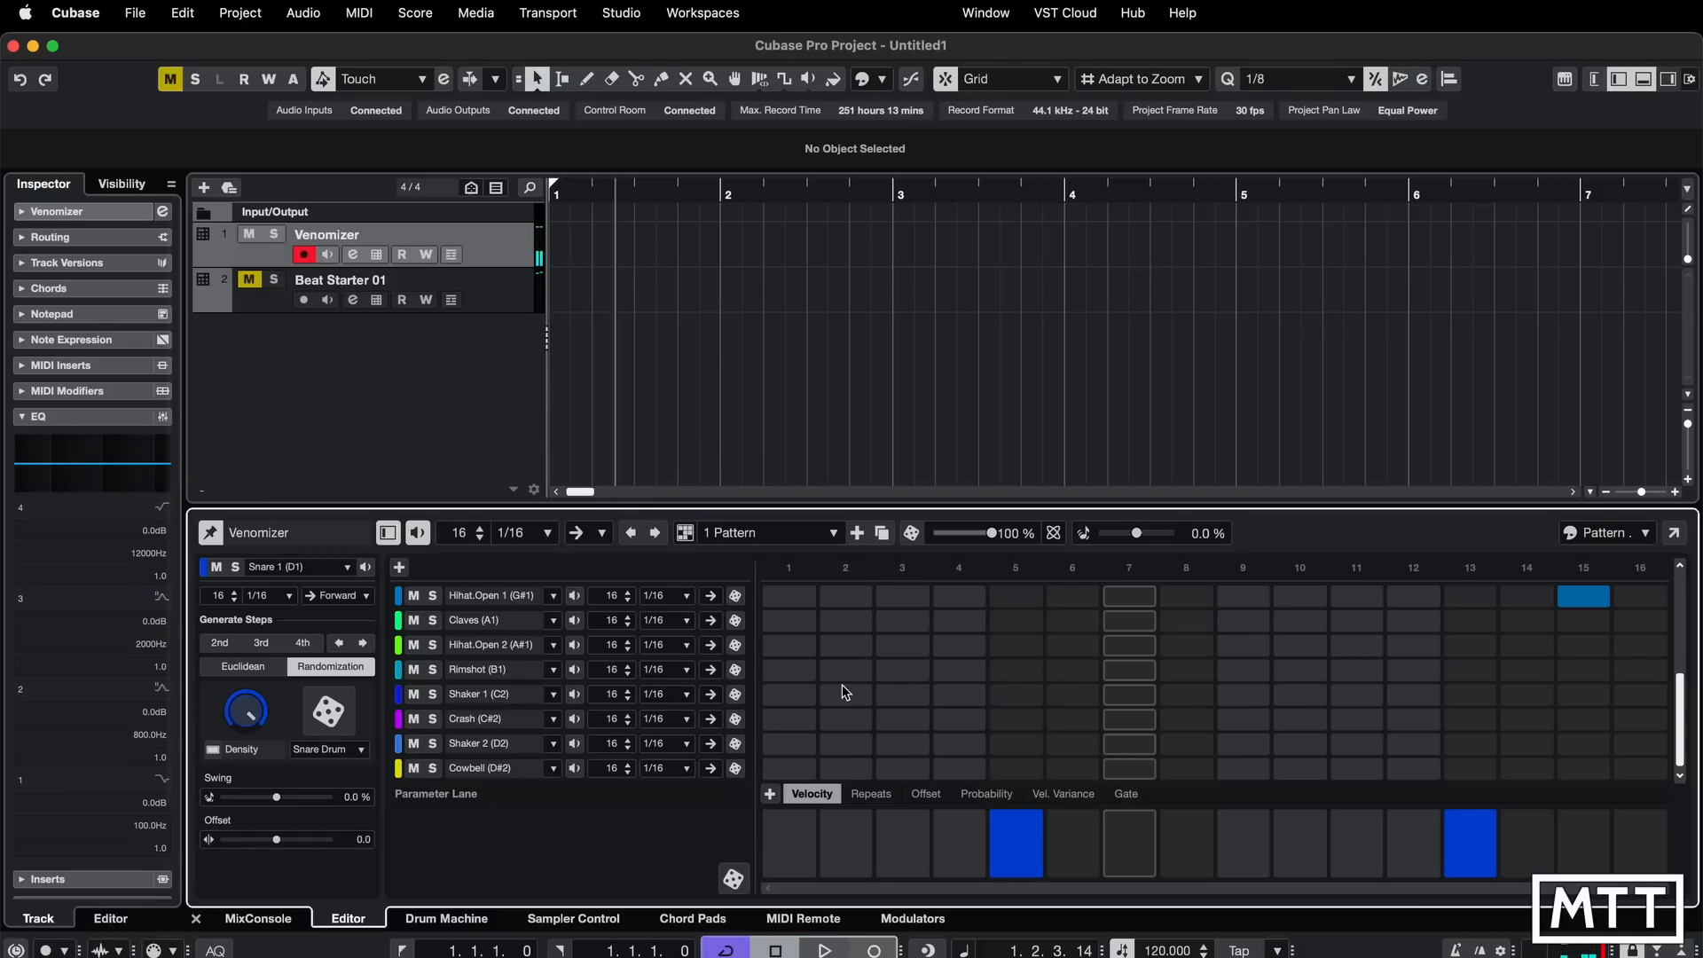
scroll(898, 685, up, 4)
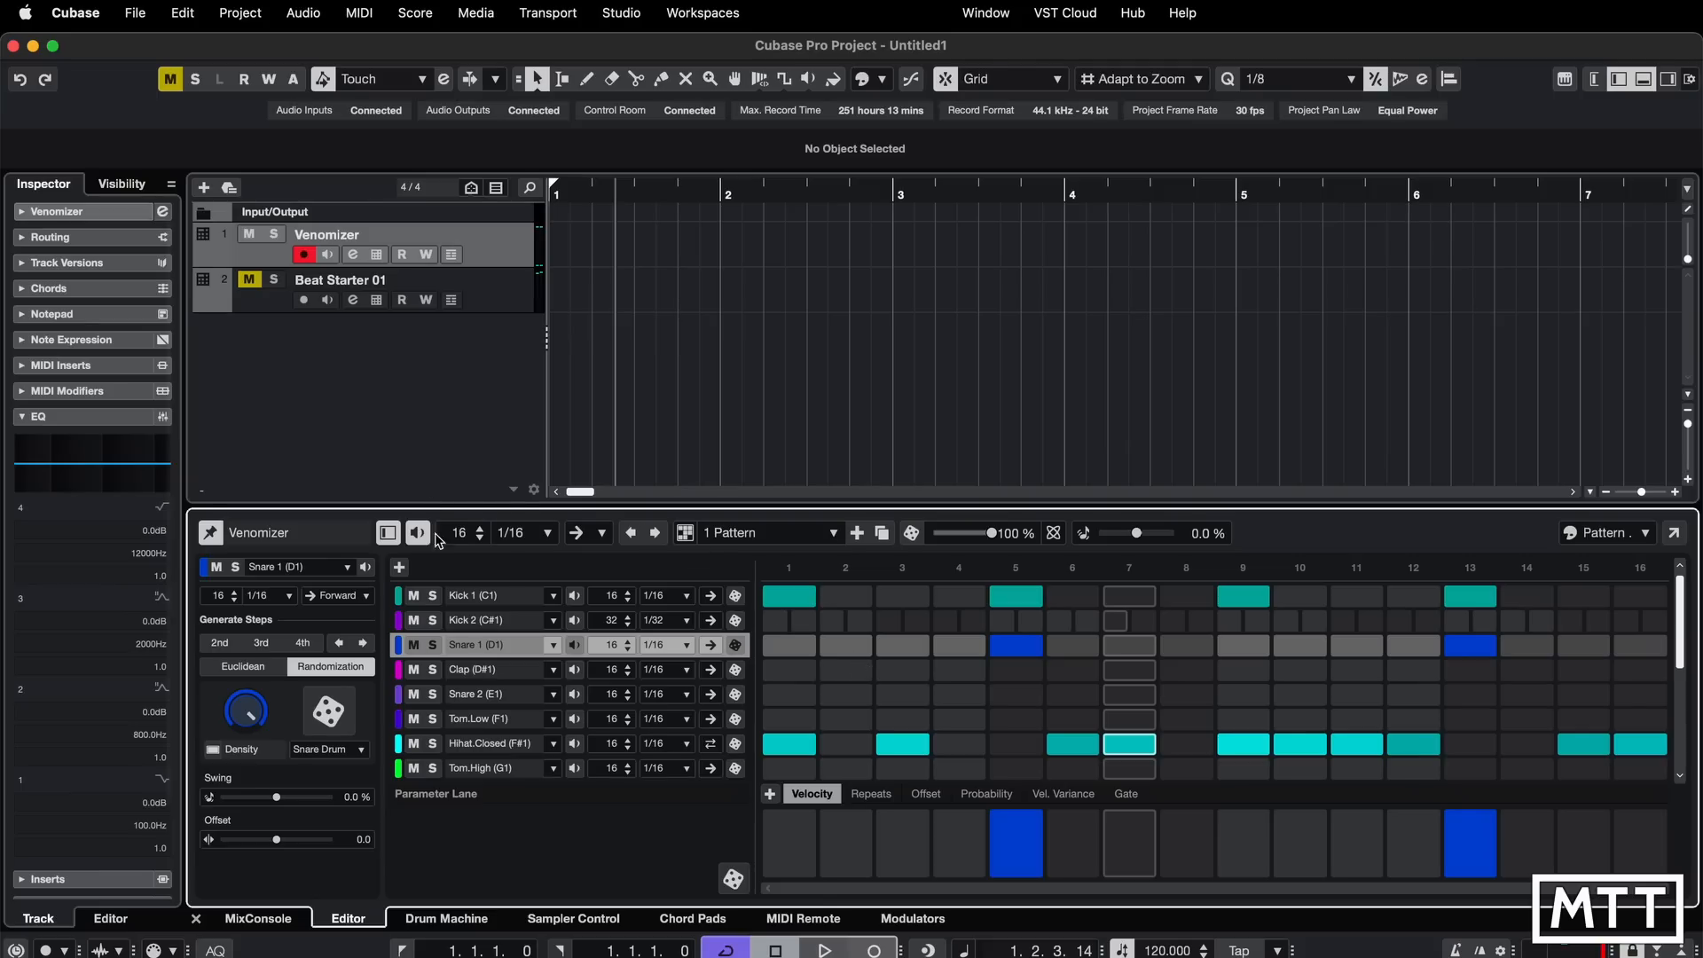
click(527, 539)
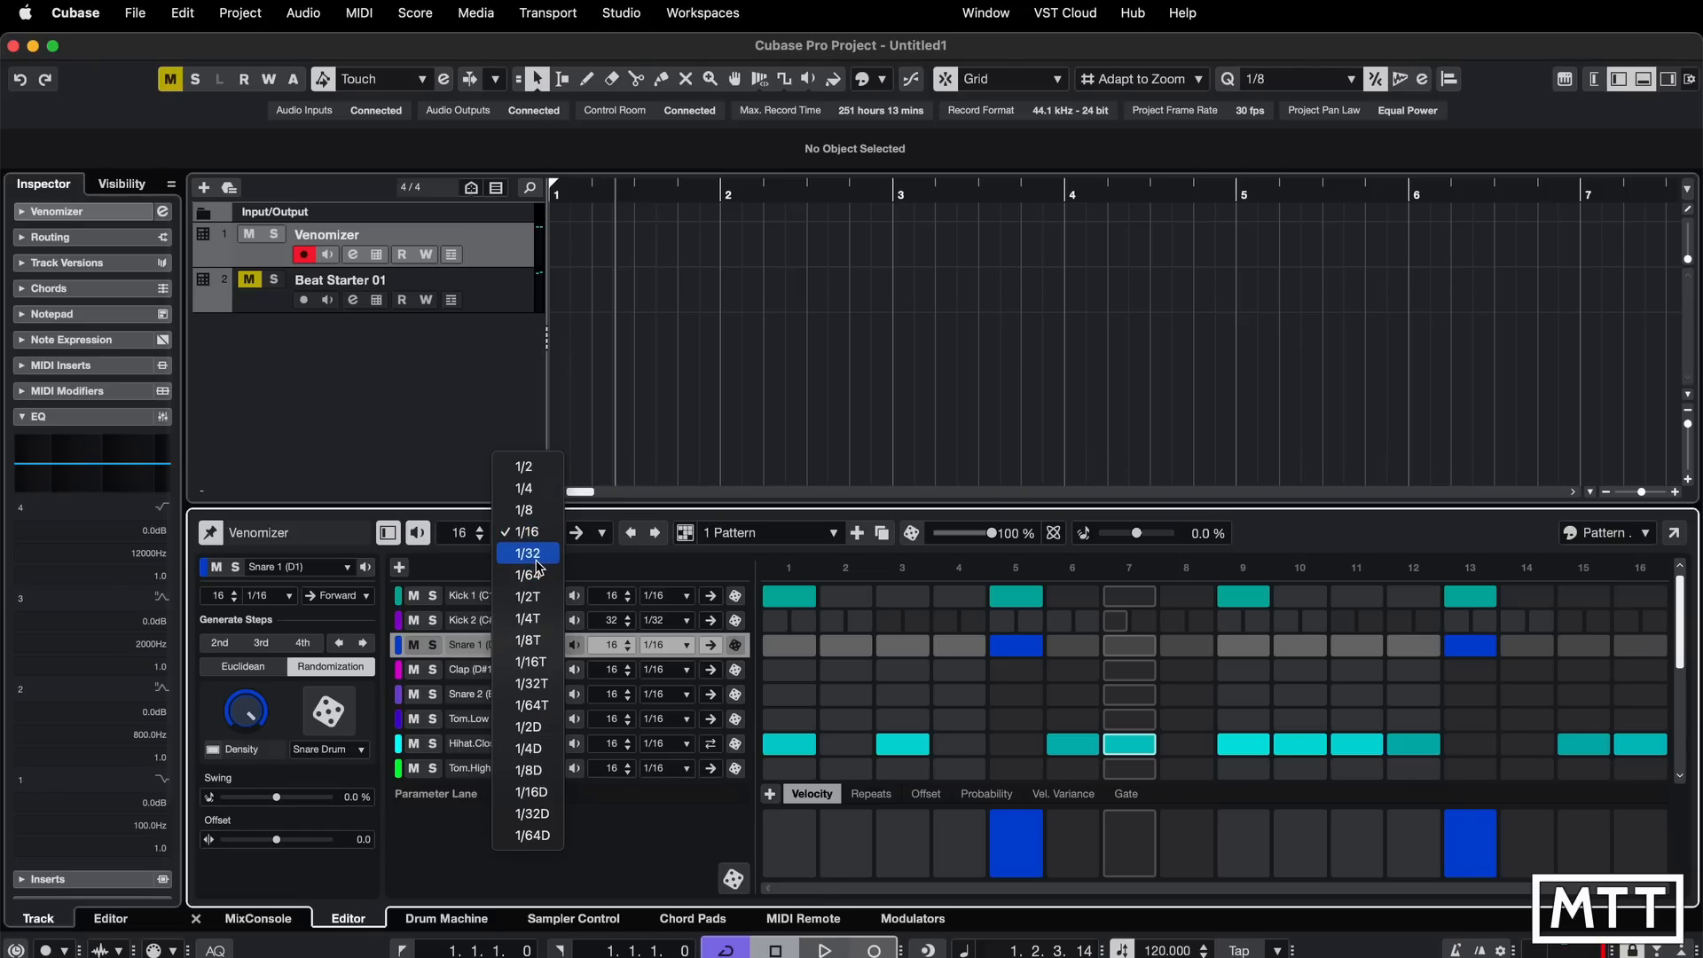
click(539, 568)
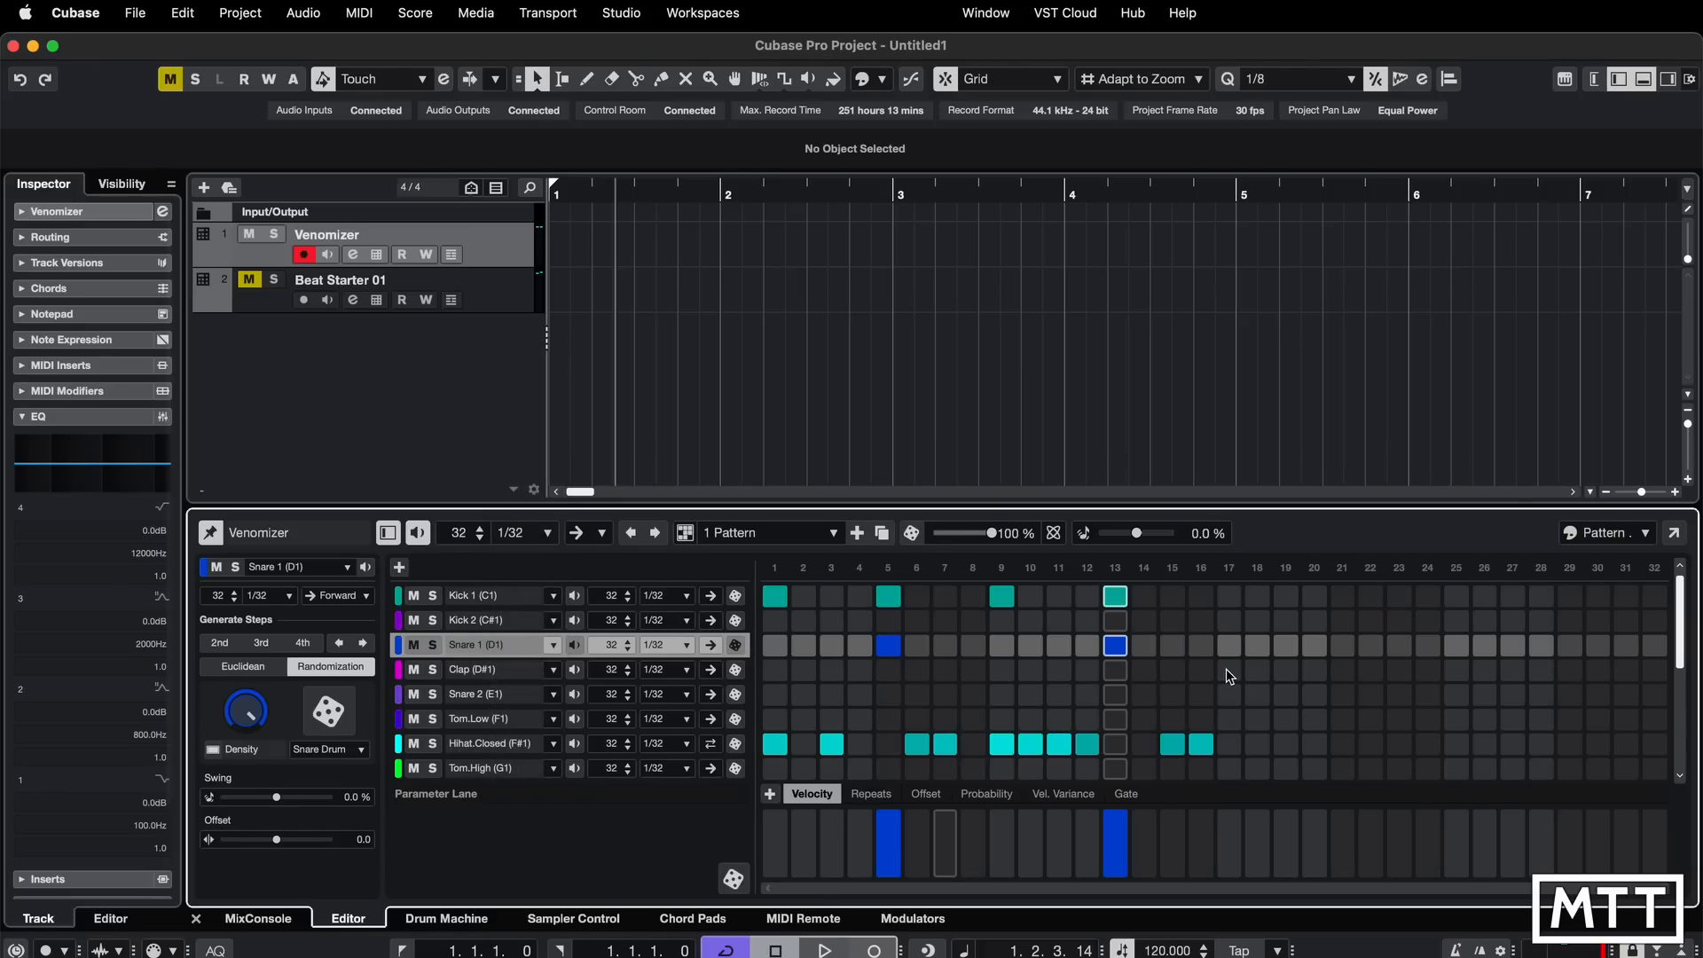
click(548, 536)
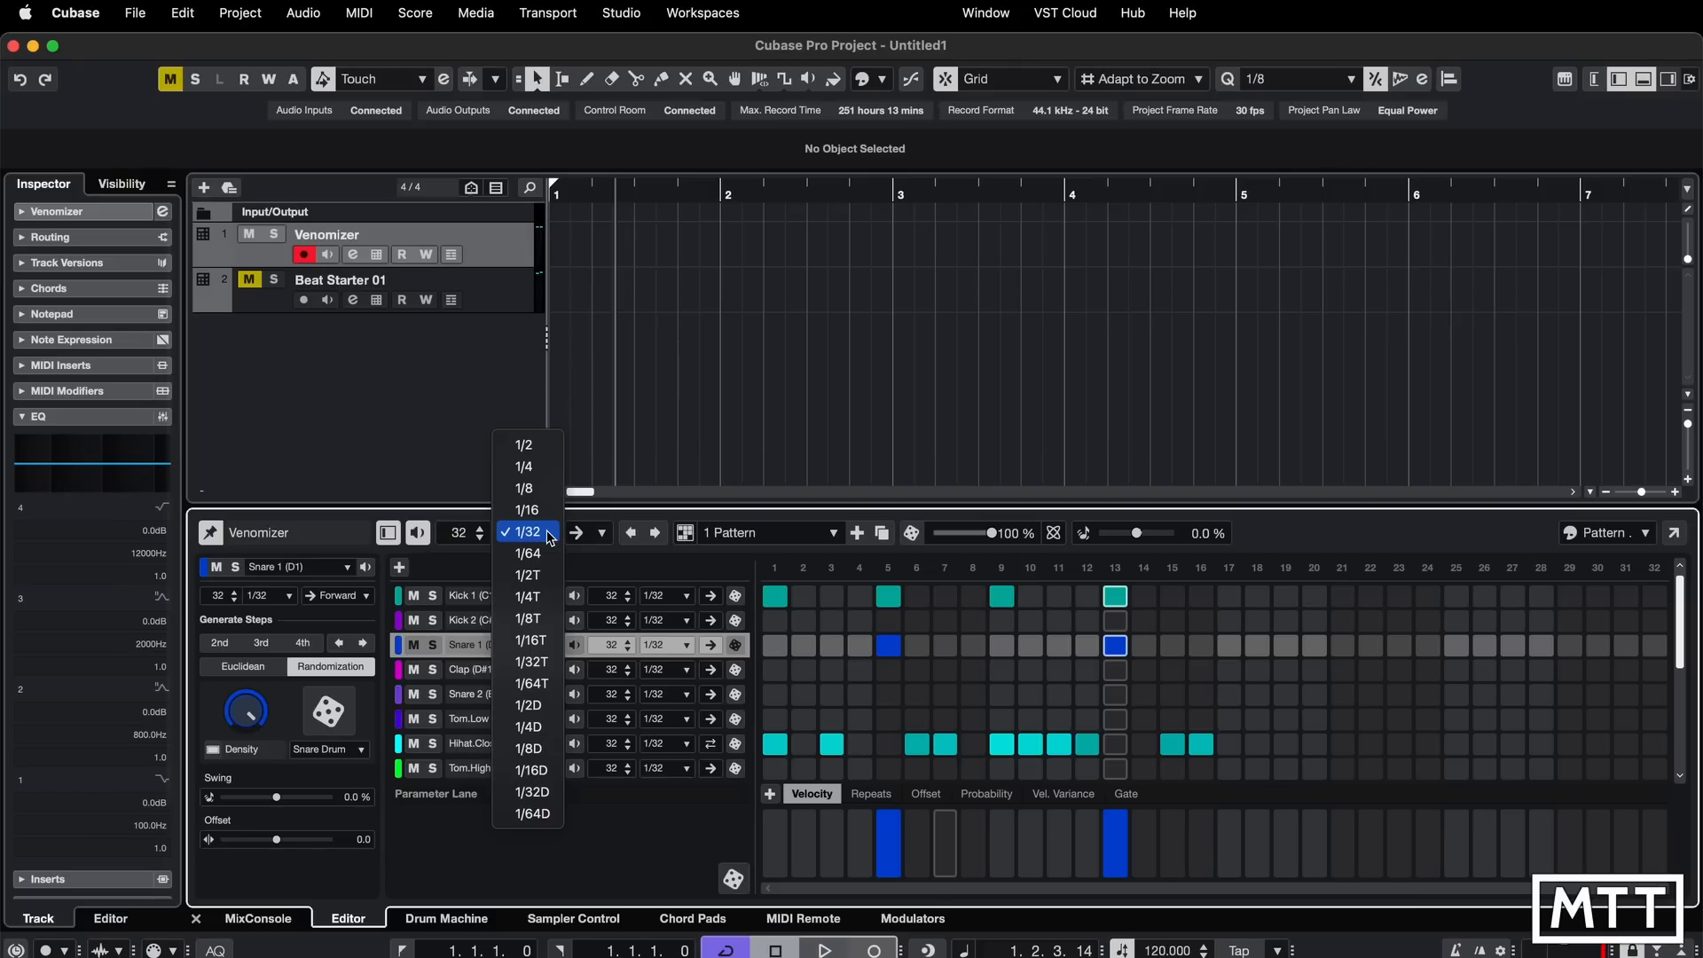
click(531, 511)
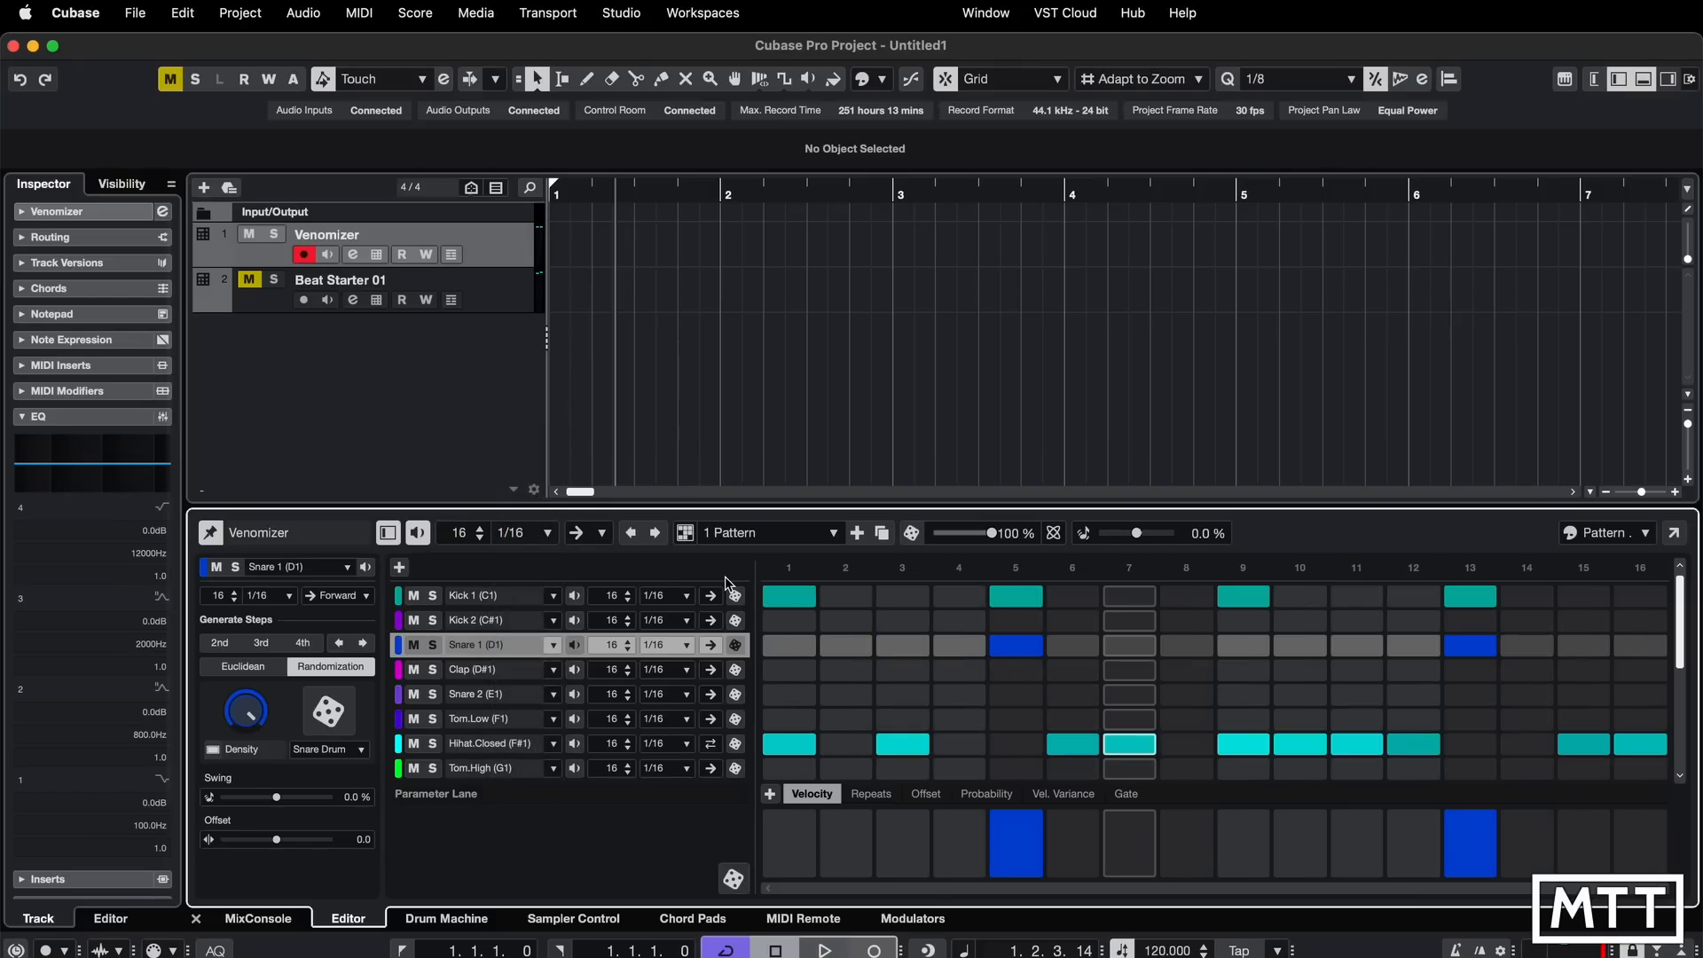
- Set only the Kick 1 lane's step resolution to 1/32 and return it to 1/16
click(687, 604)
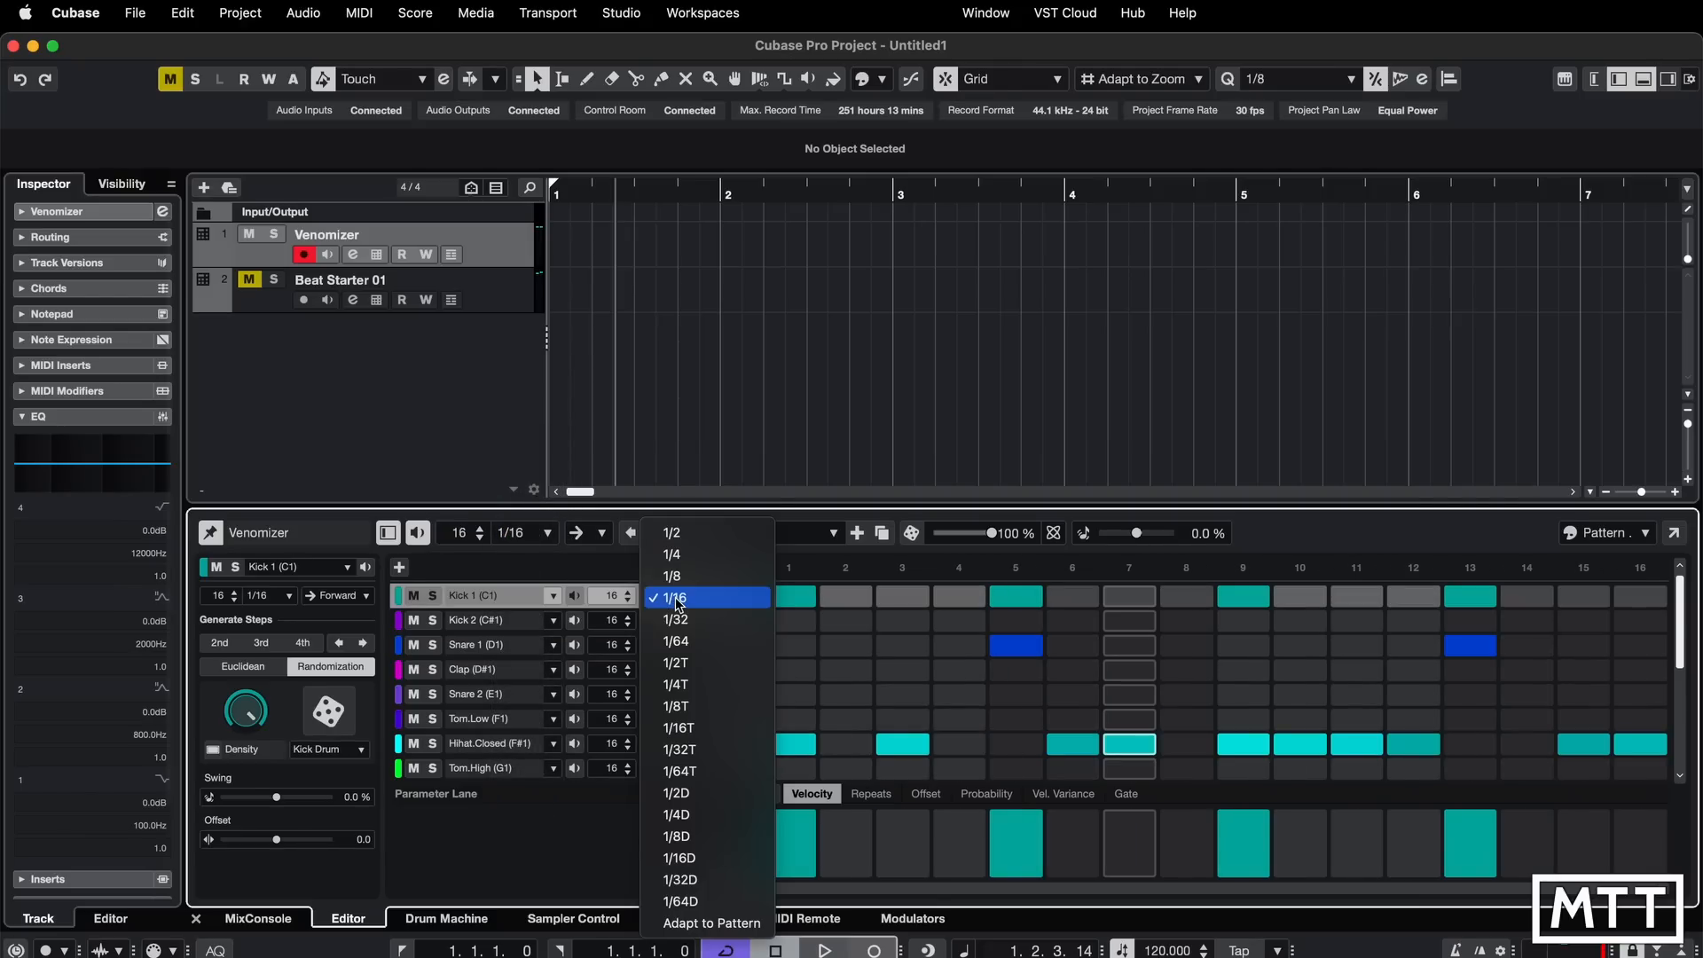
click(685, 601)
click(690, 598)
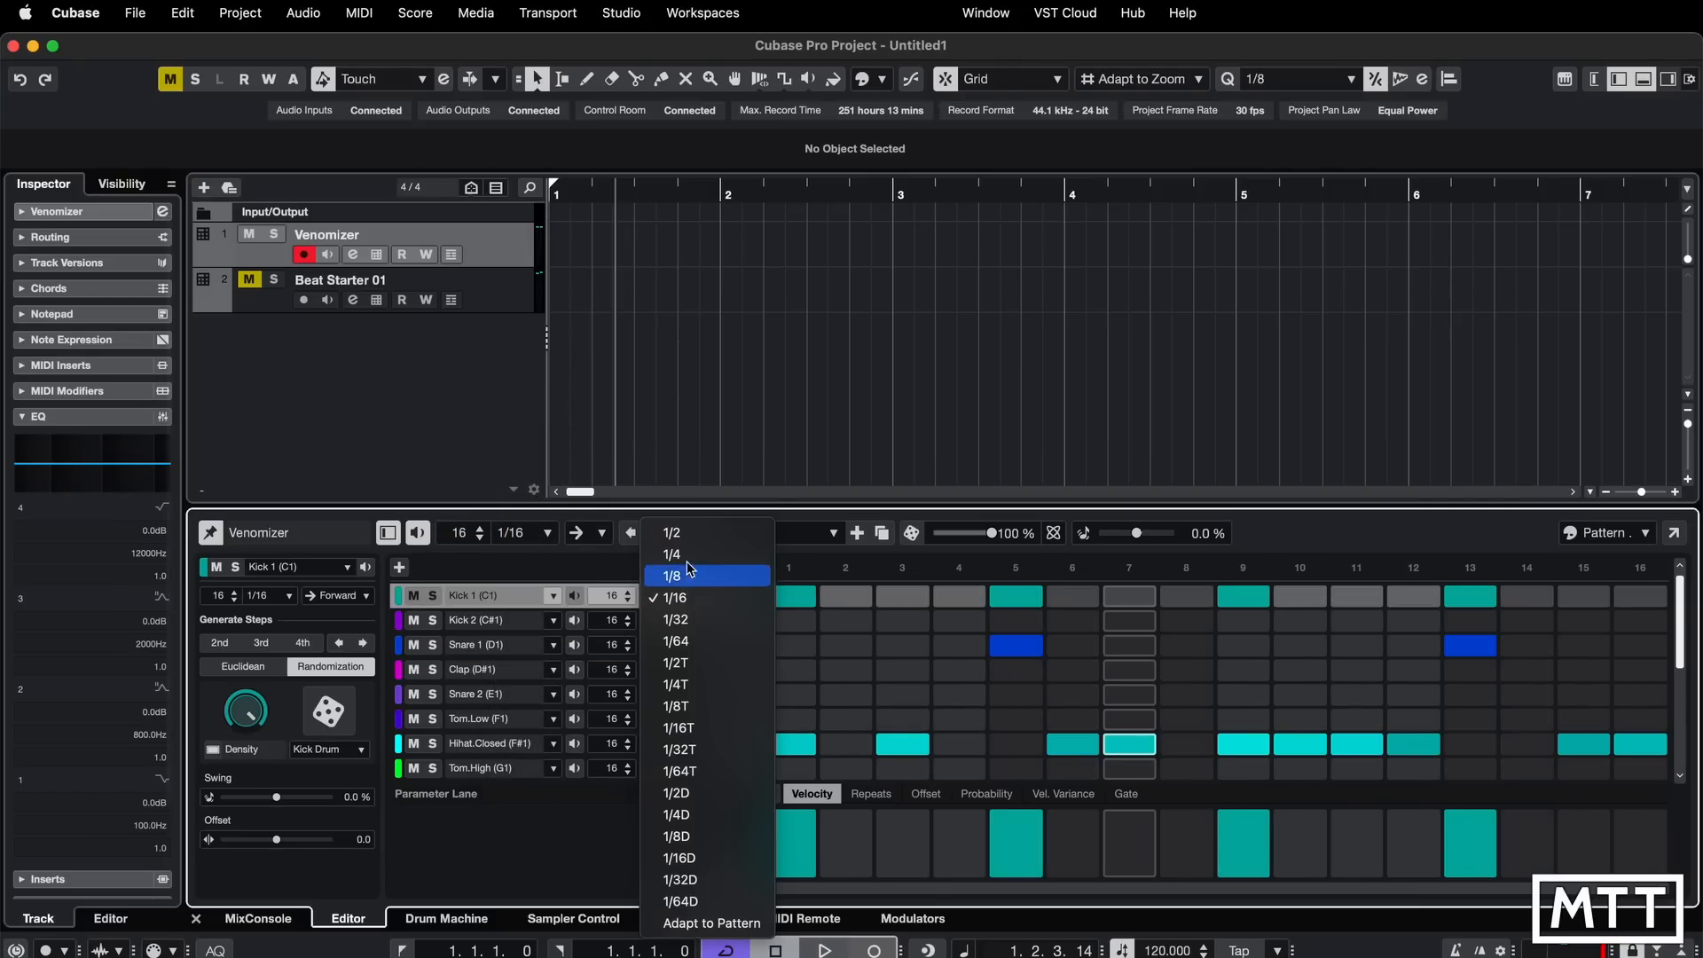
click(685, 619)
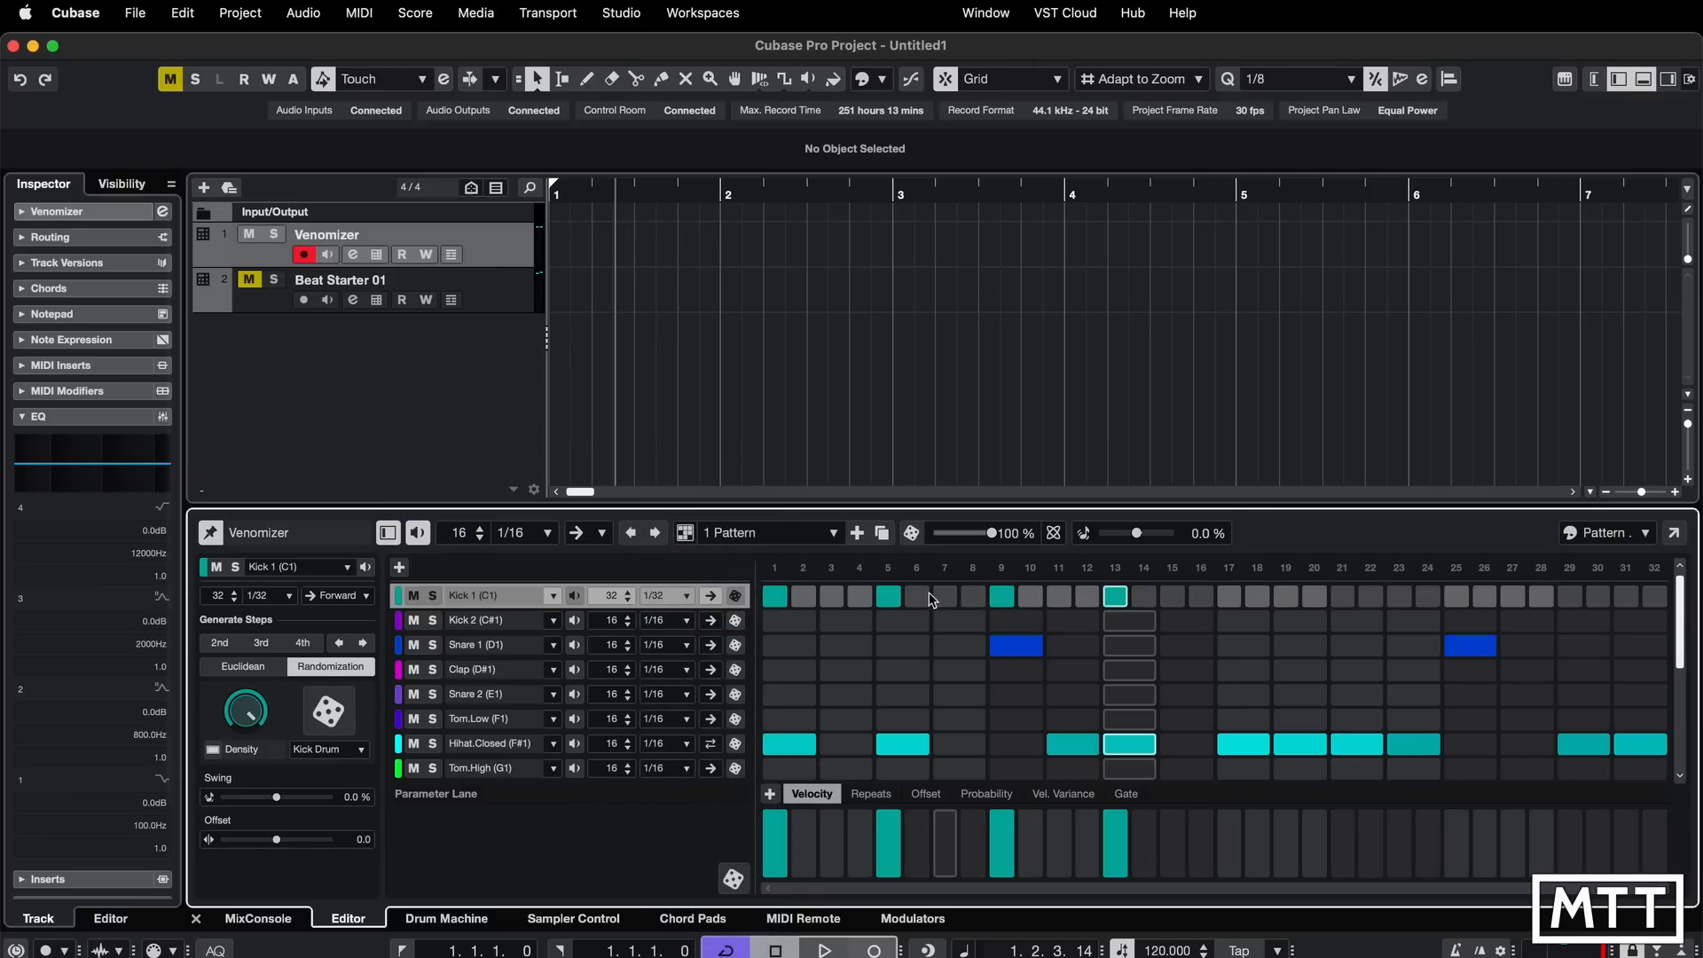
click(689, 601)
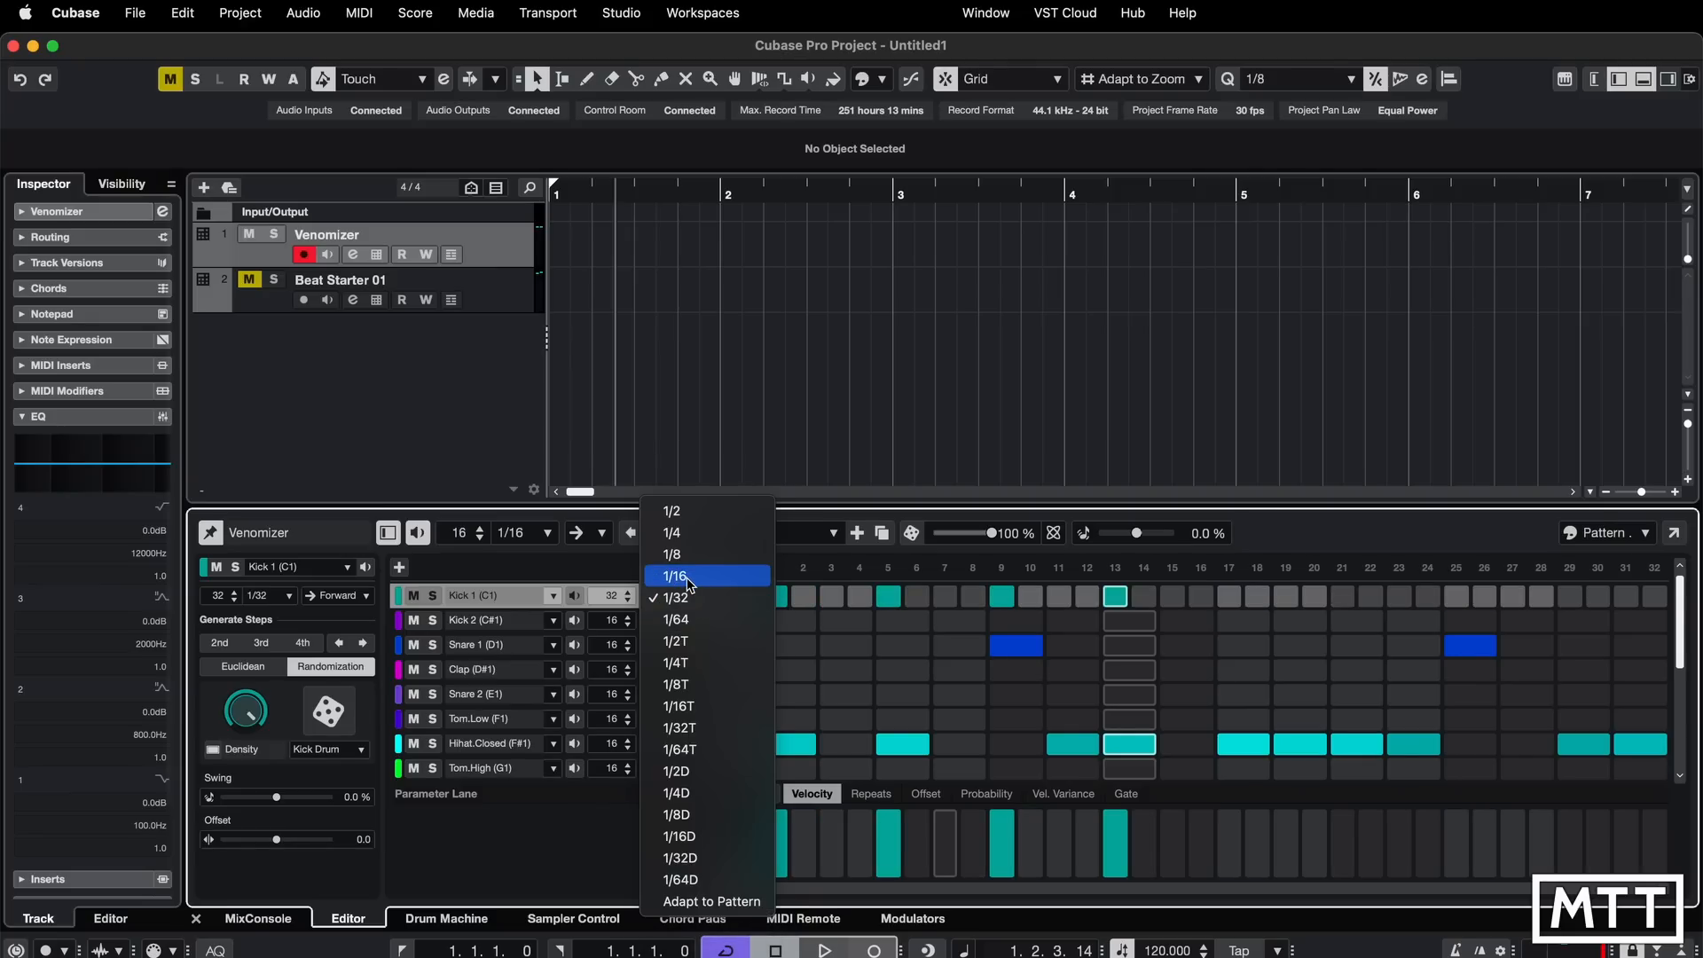
click(689, 577)
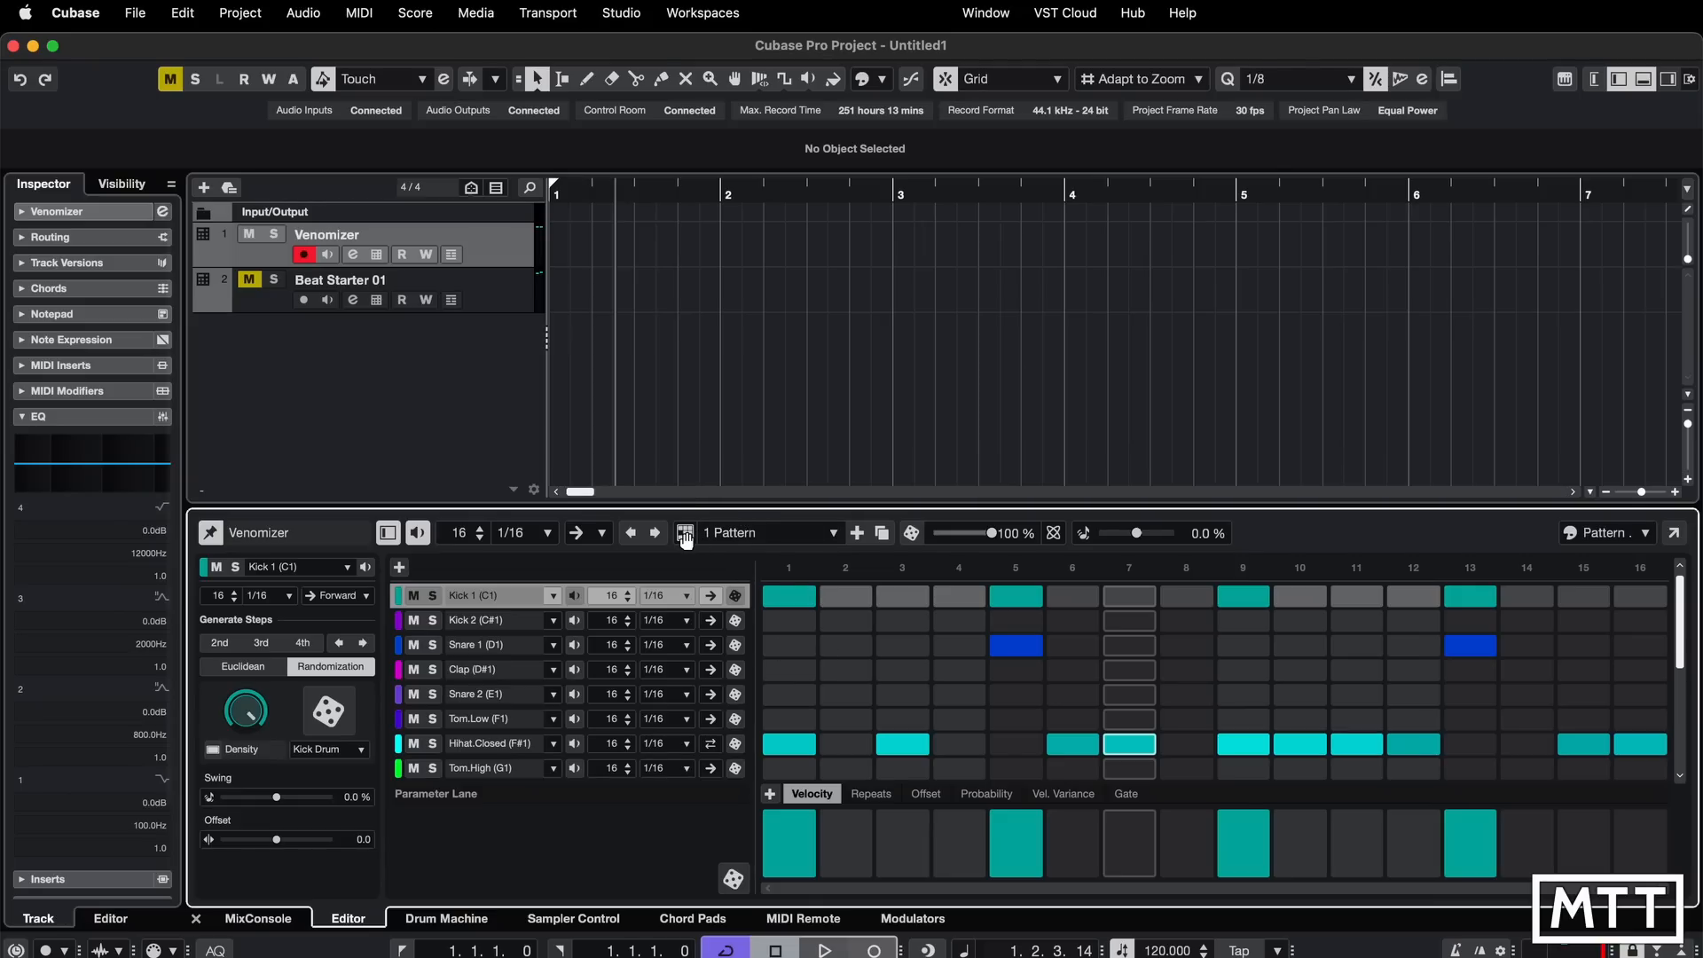
- Place 1 Pattern as an event at bar 1 of the Venomizer track and duplicate the pattern
drag(685, 535, 556, 256)
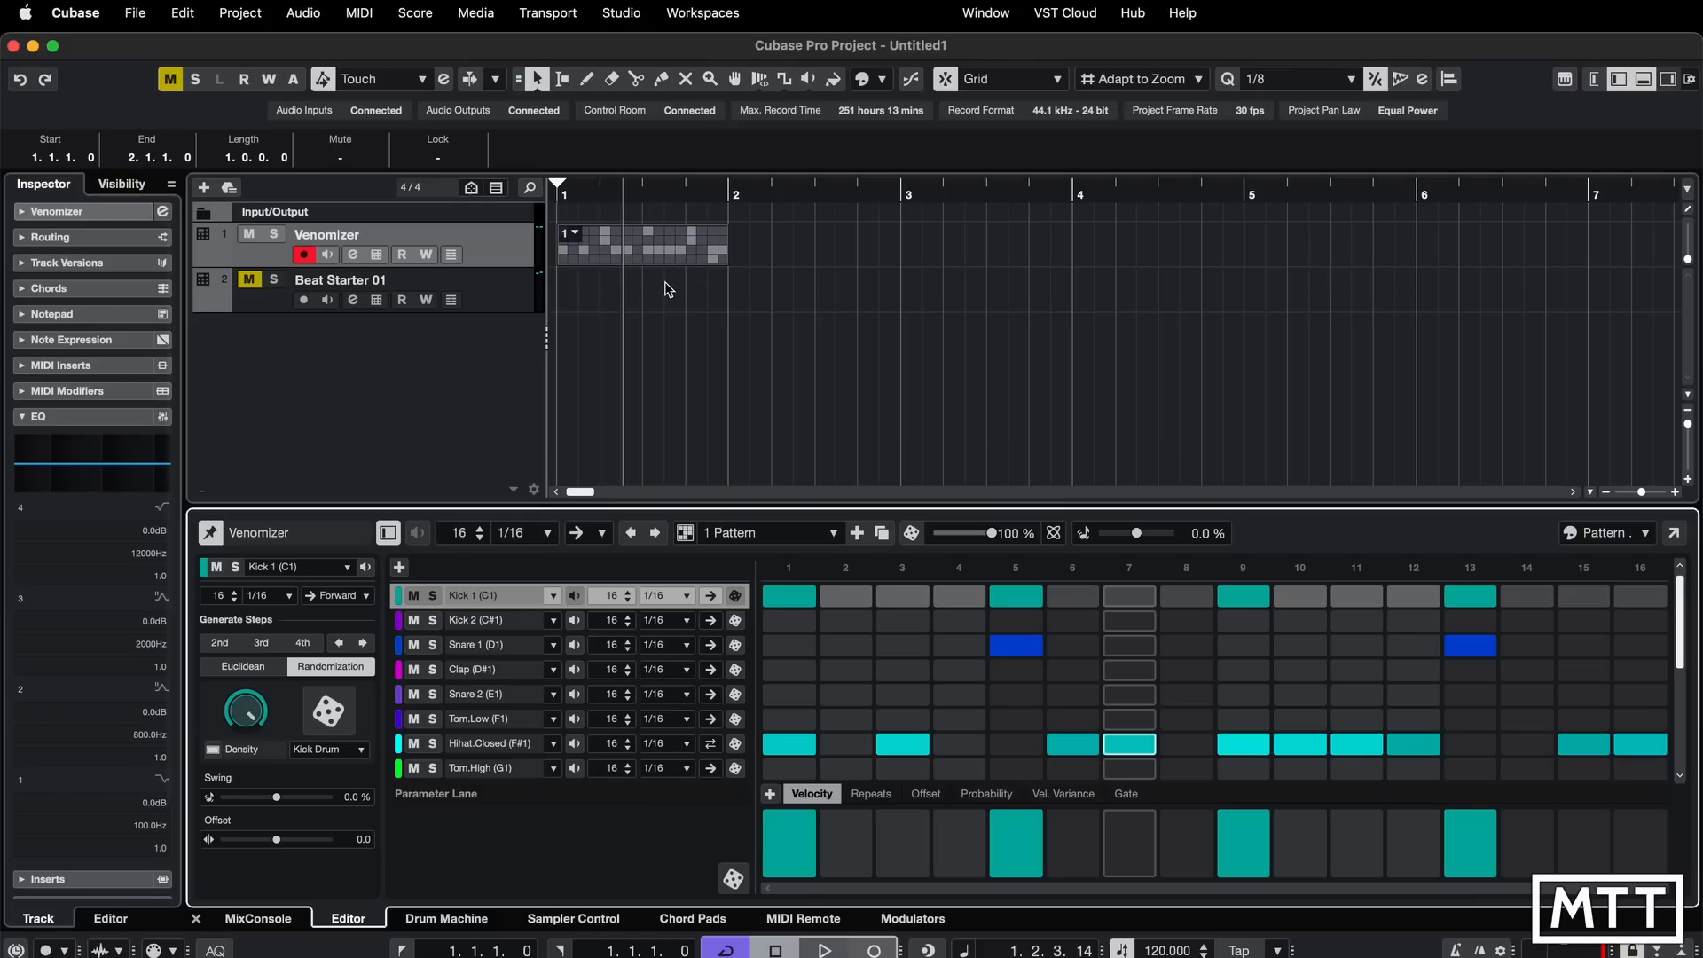
click(835, 535)
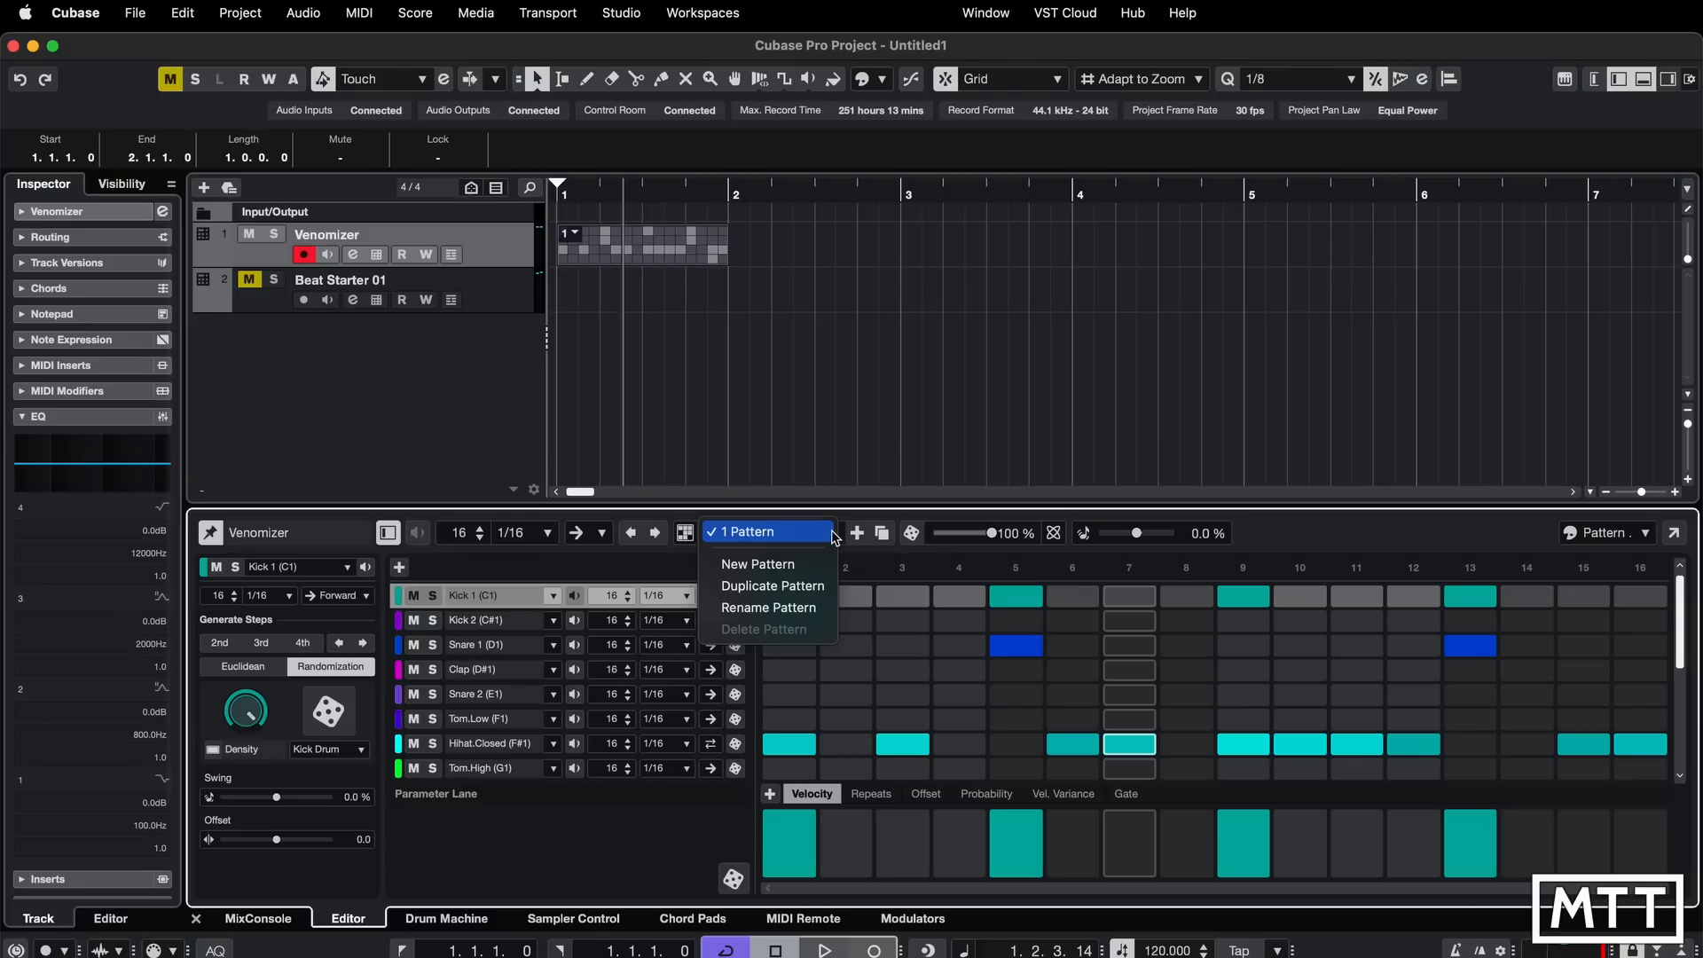
click(817, 590)
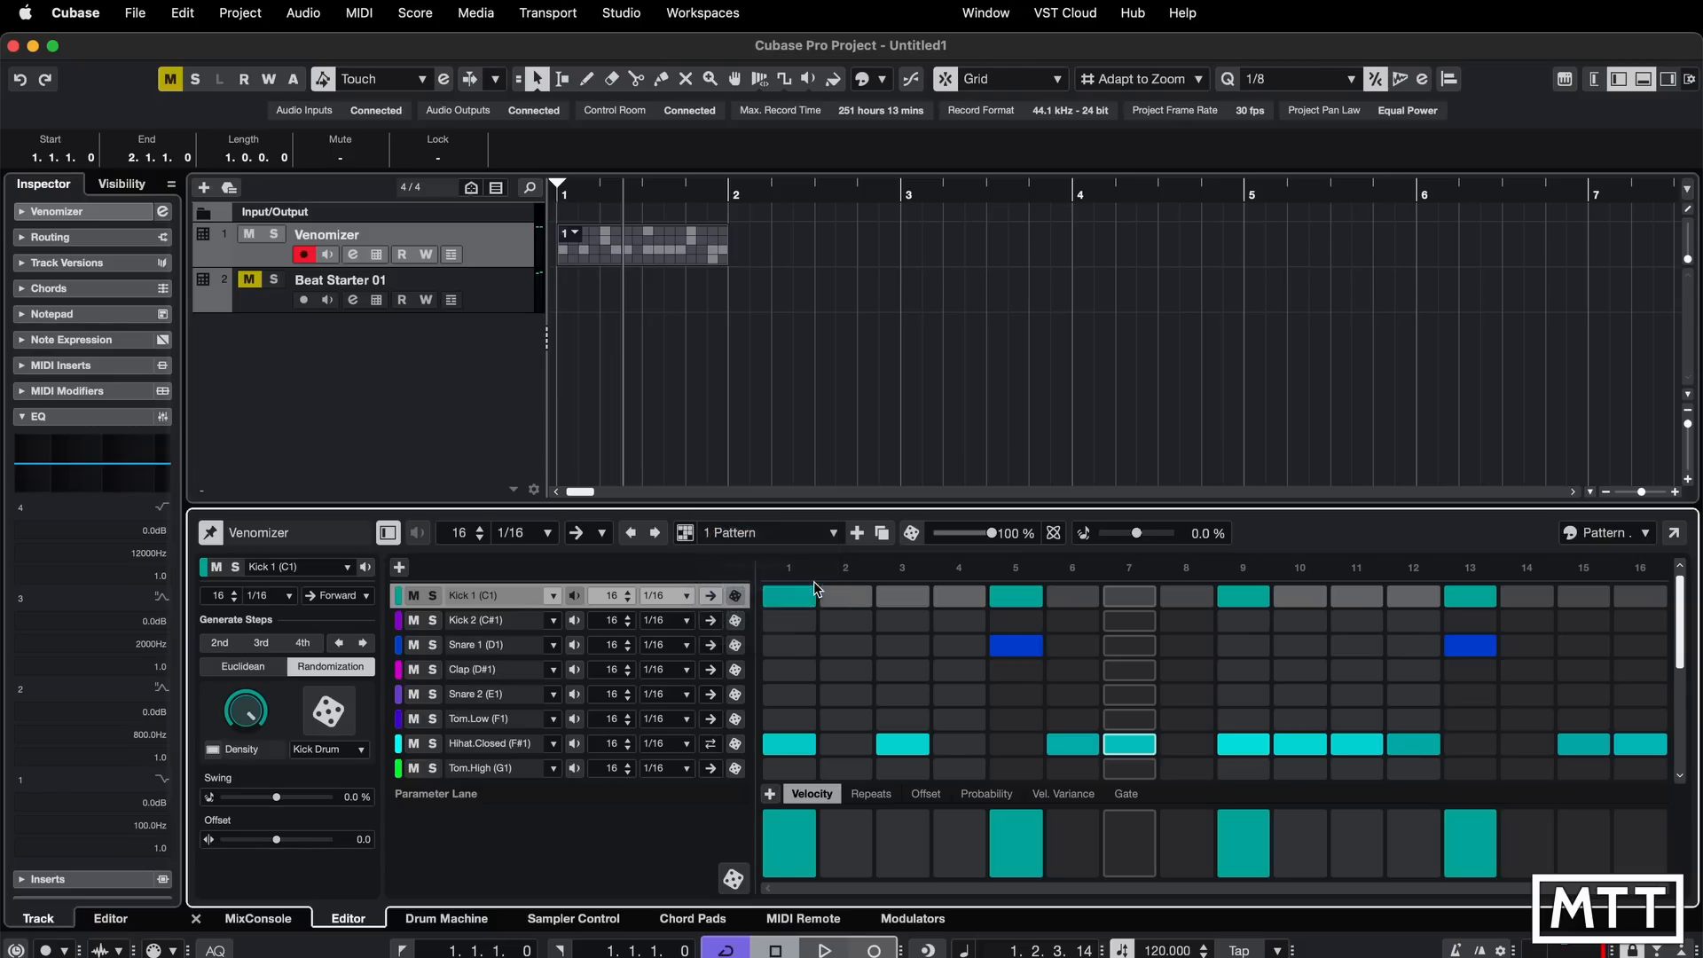
- Remove closed hi-hat steps 6, 7, 9 and 10 from the duplicated pattern and randomize that lane several times
click(1083, 743)
click(1130, 743)
click(1243, 743)
click(1299, 743)
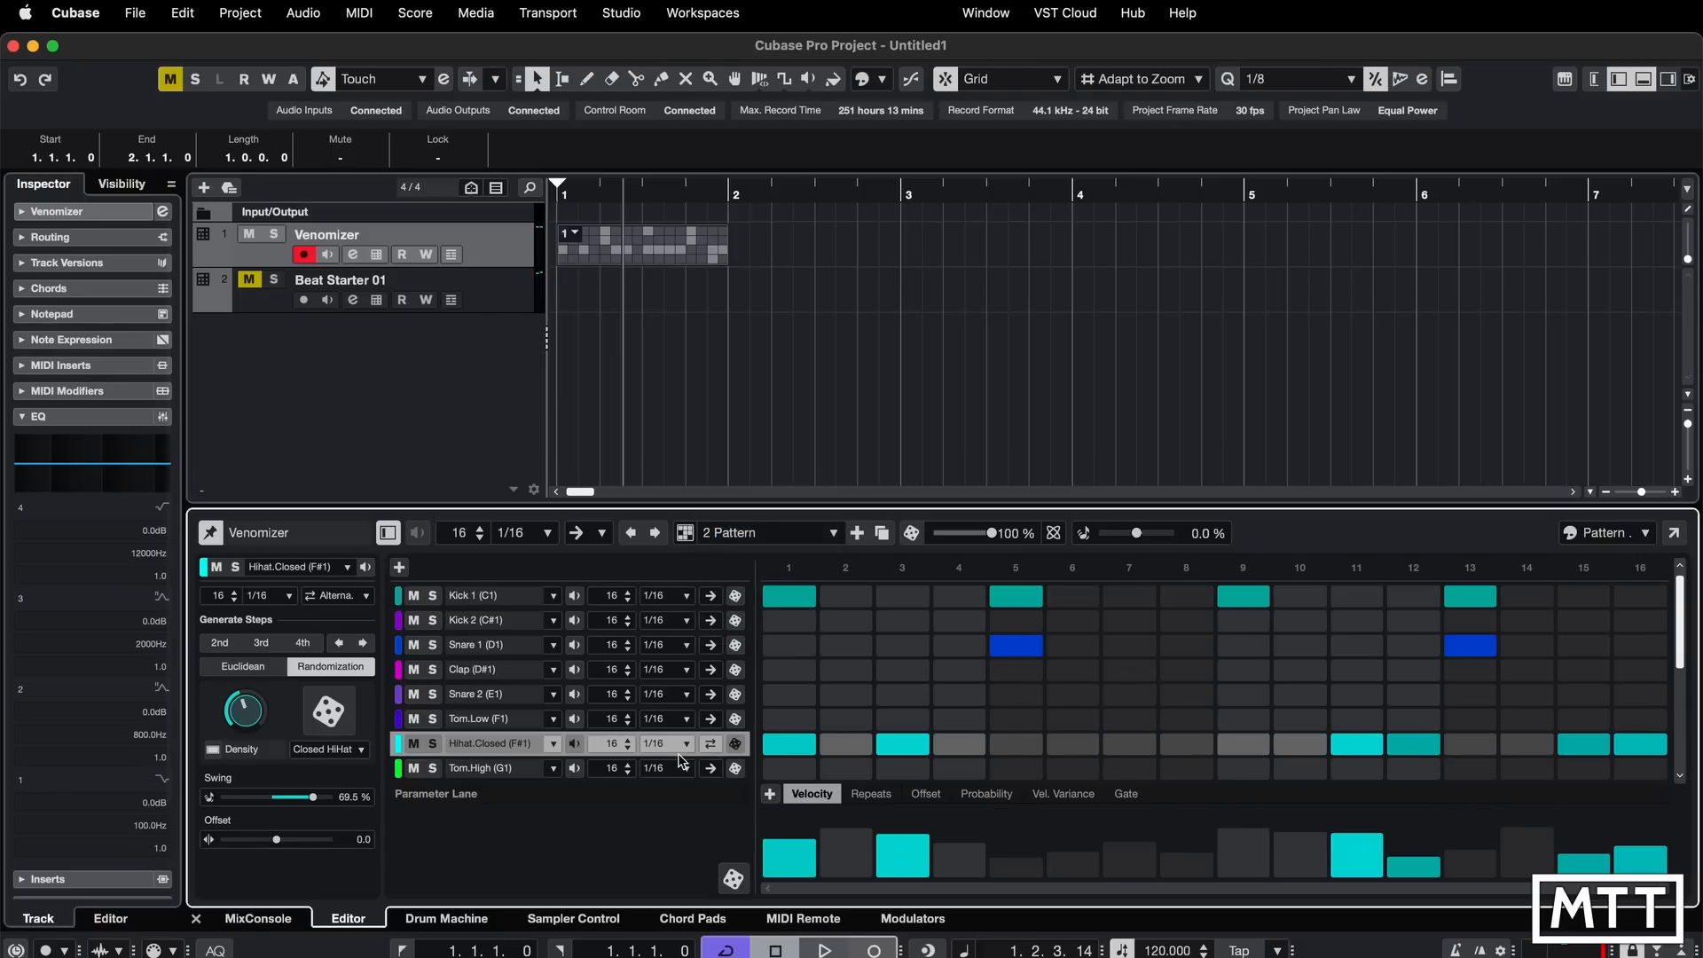
click(735, 744)
click(735, 744)
click(735, 745)
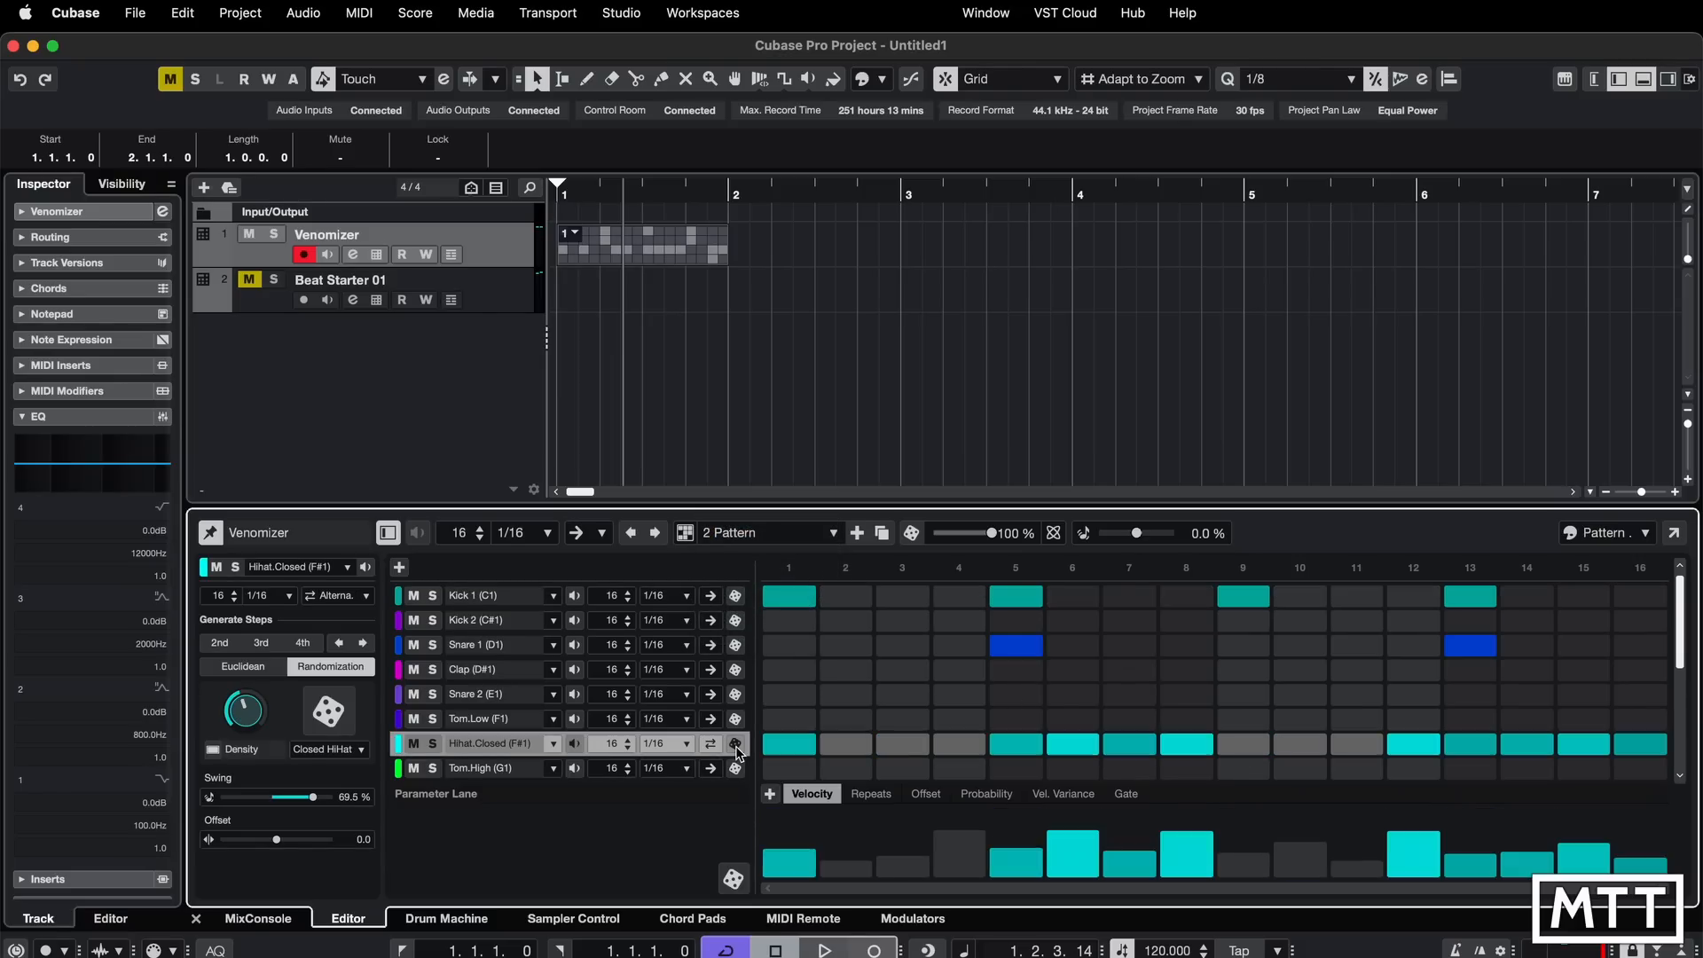
click(736, 744)
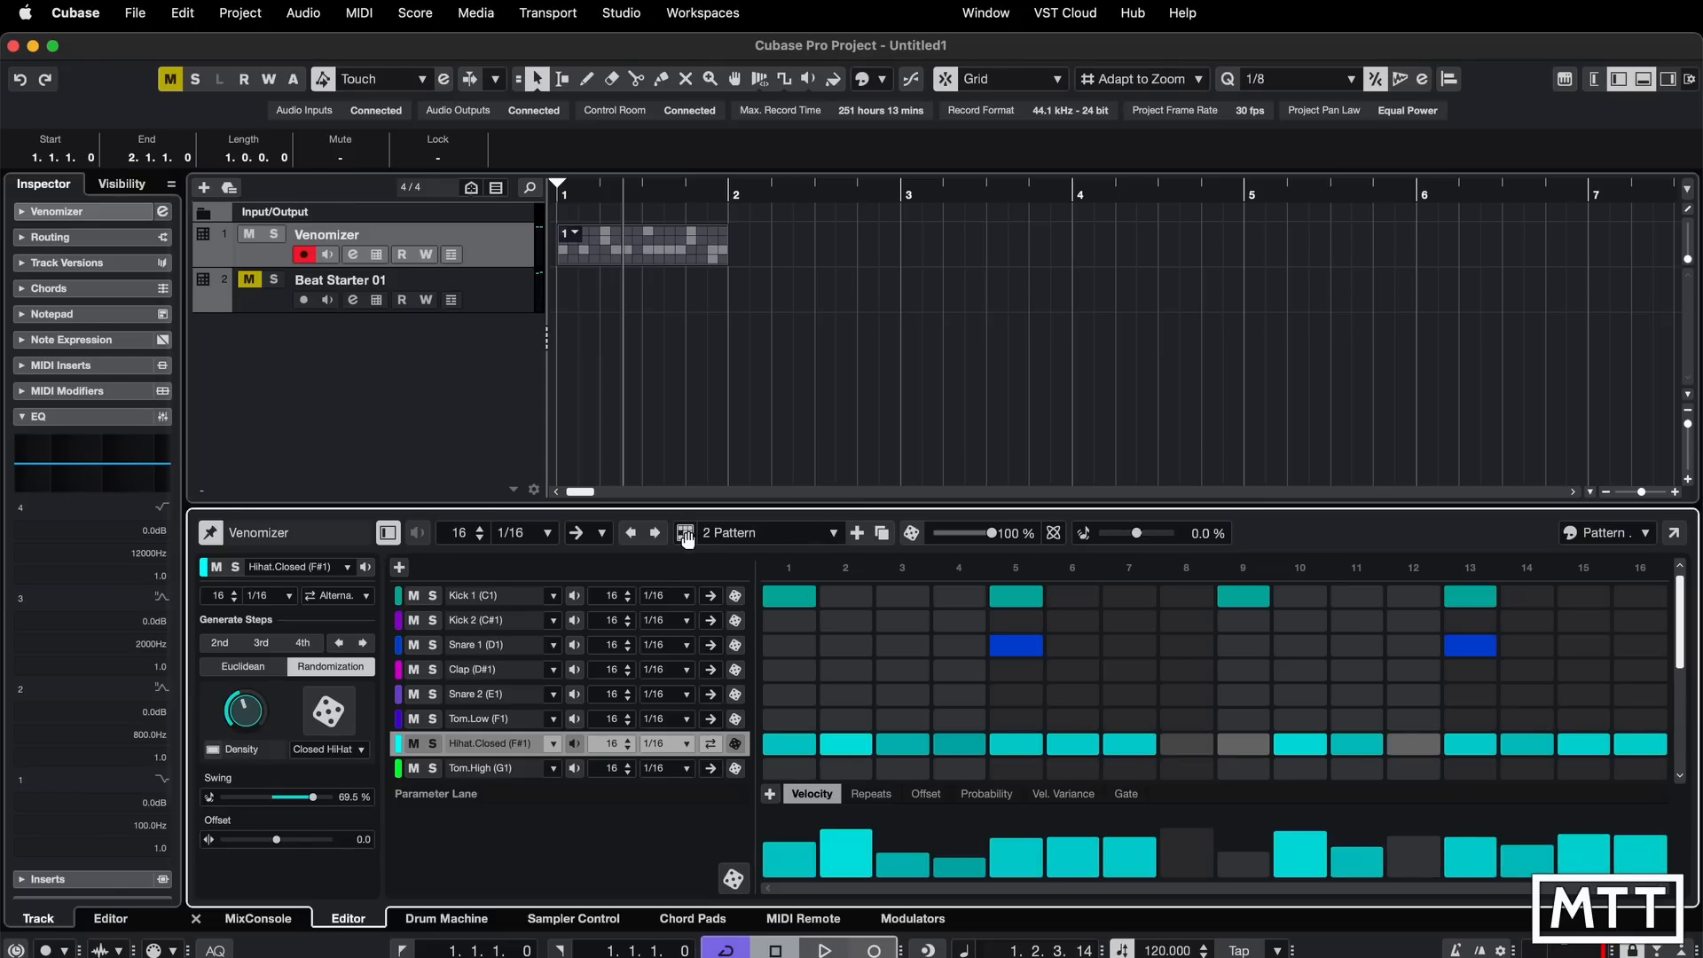
- Place 2 Pattern at bar 2 of the Venomizer track, and switch that event to 1 Pattern and back to 2 Pattern
drag(686, 534, 736, 248)
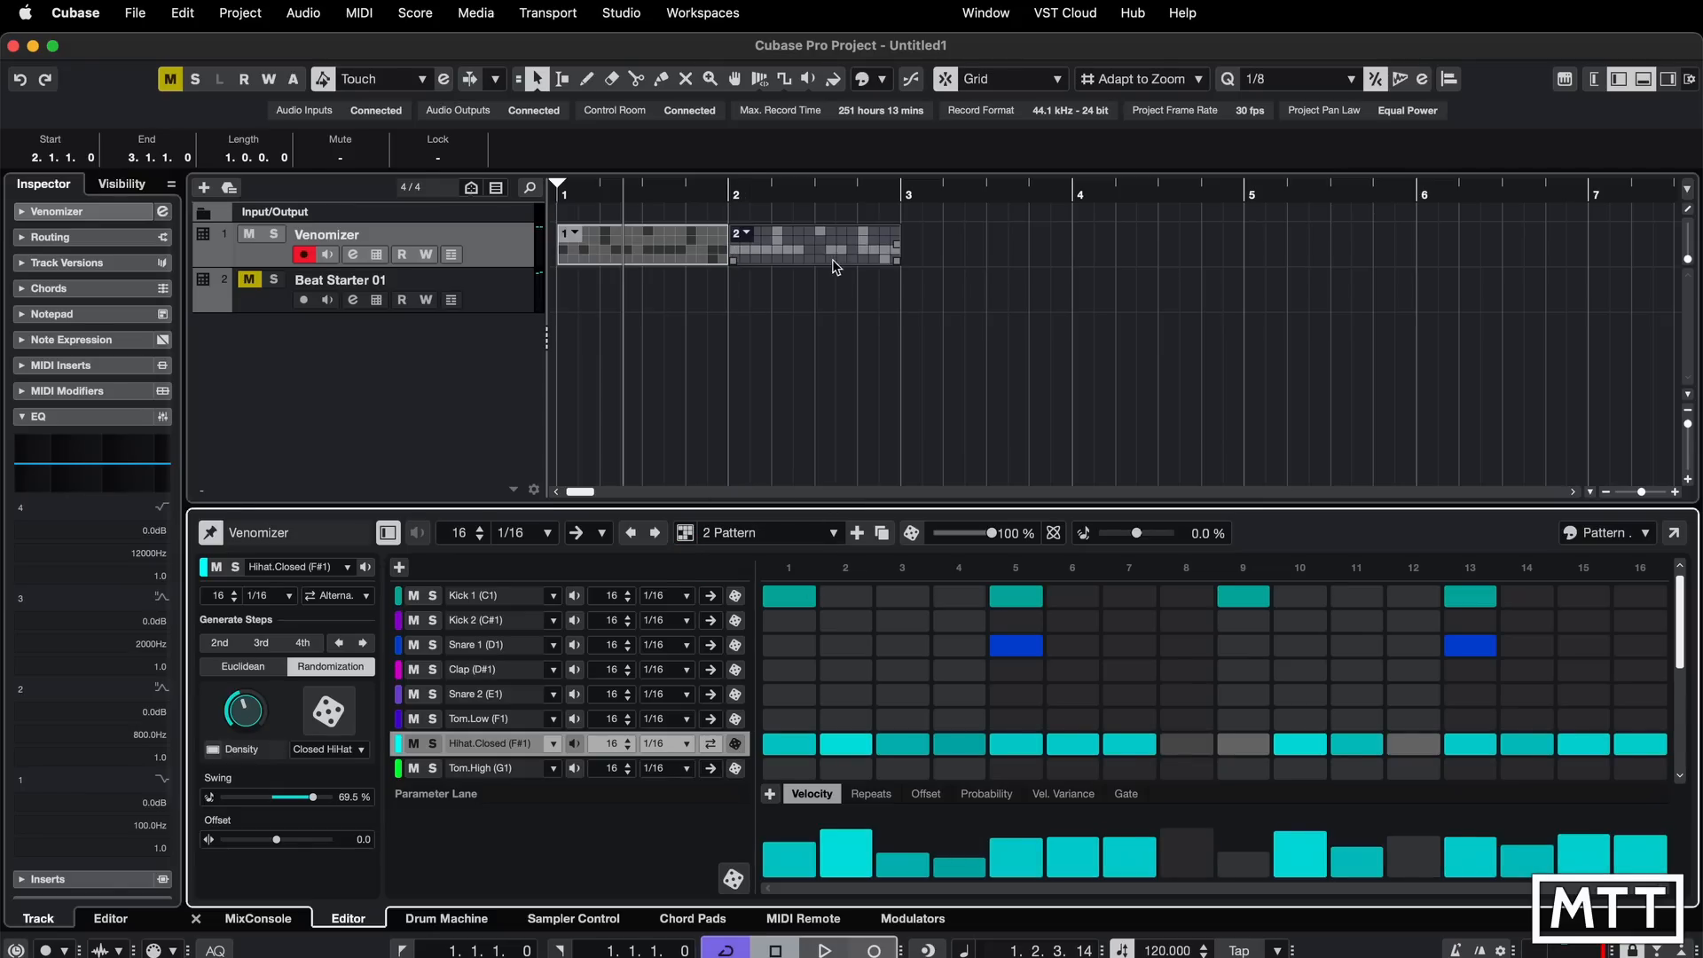
click(747, 234)
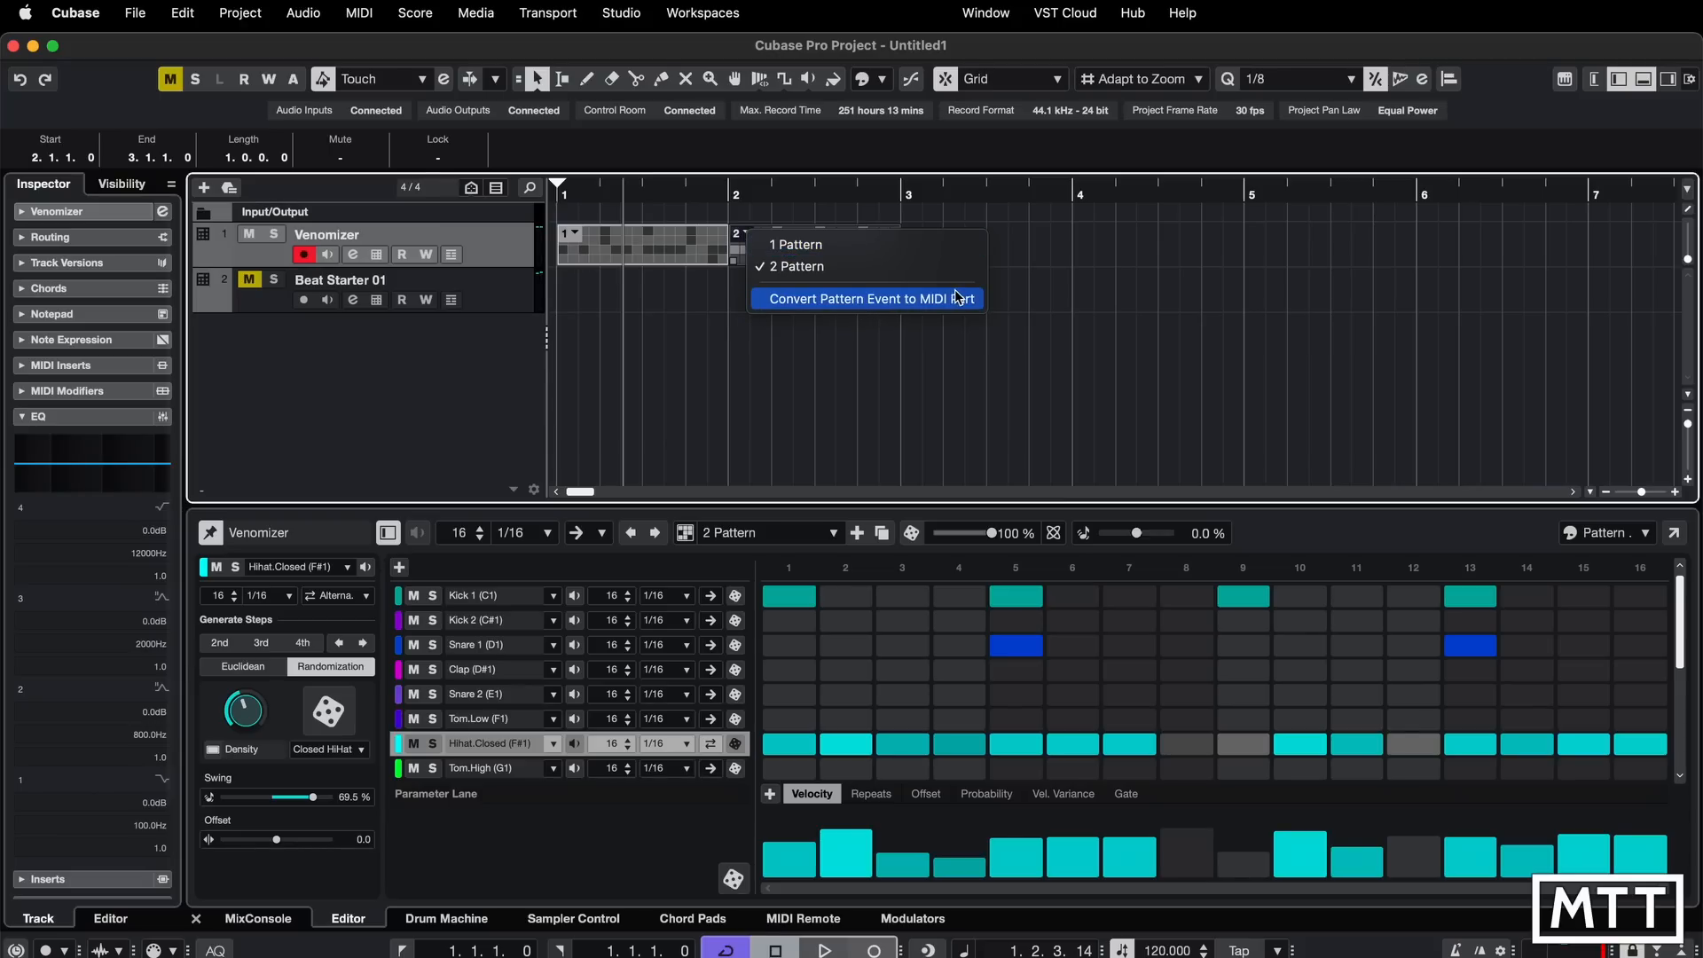
click(718, 302)
click(747, 233)
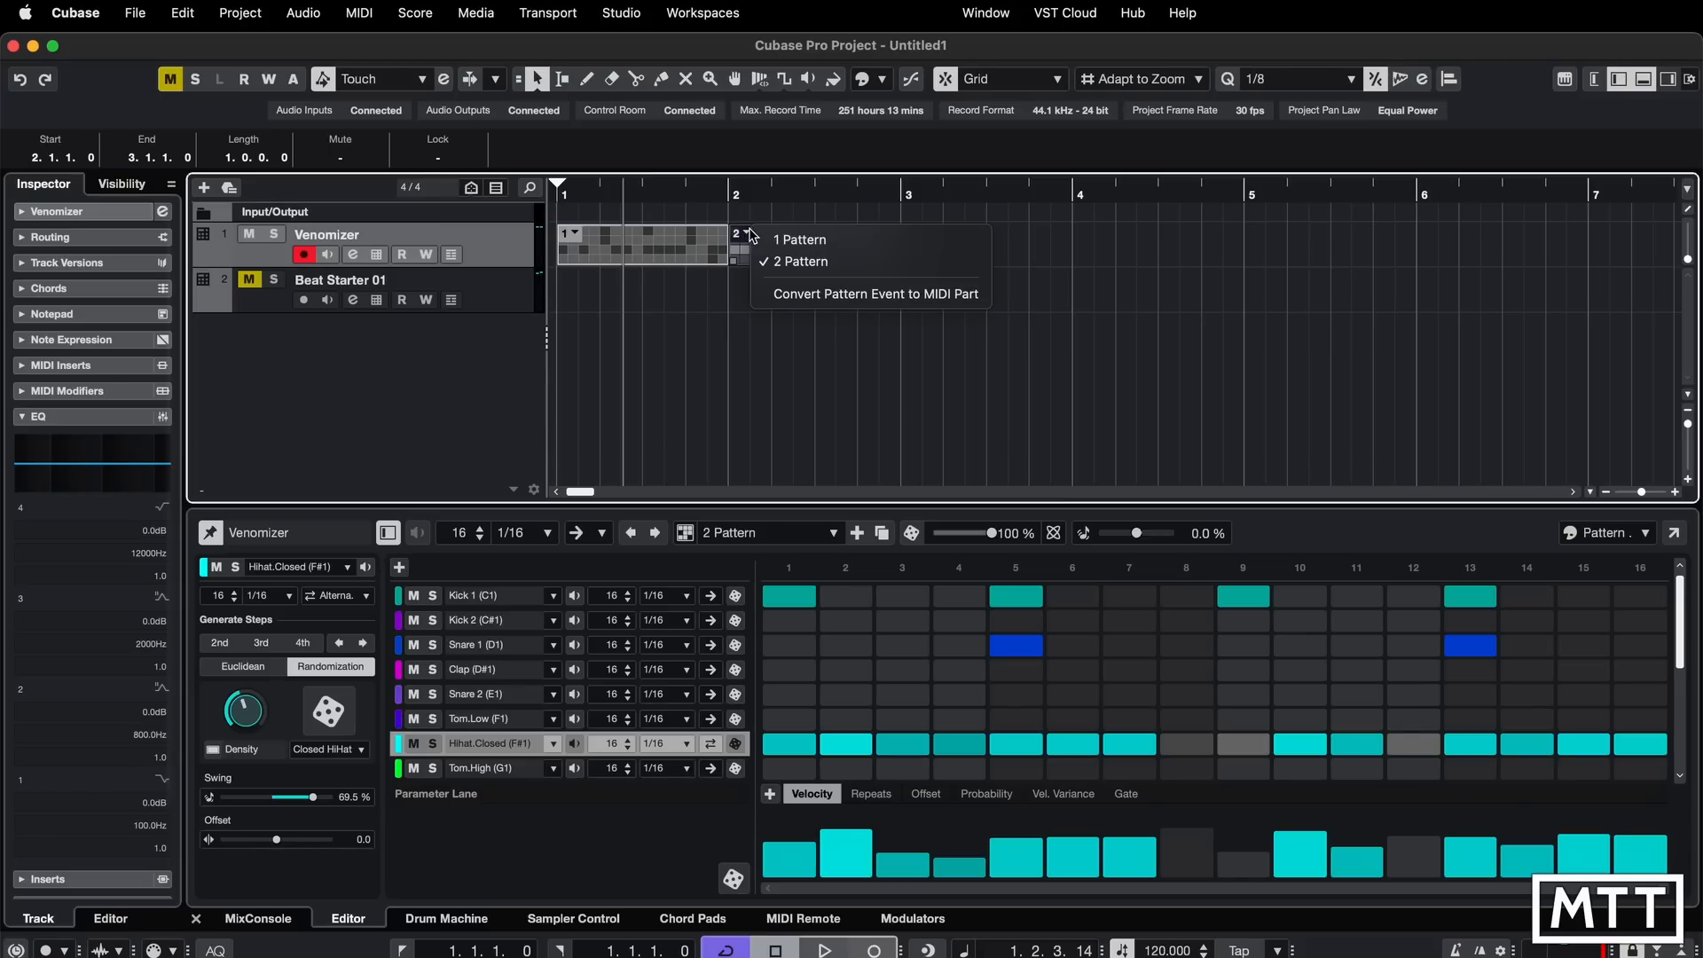
click(756, 240)
click(744, 234)
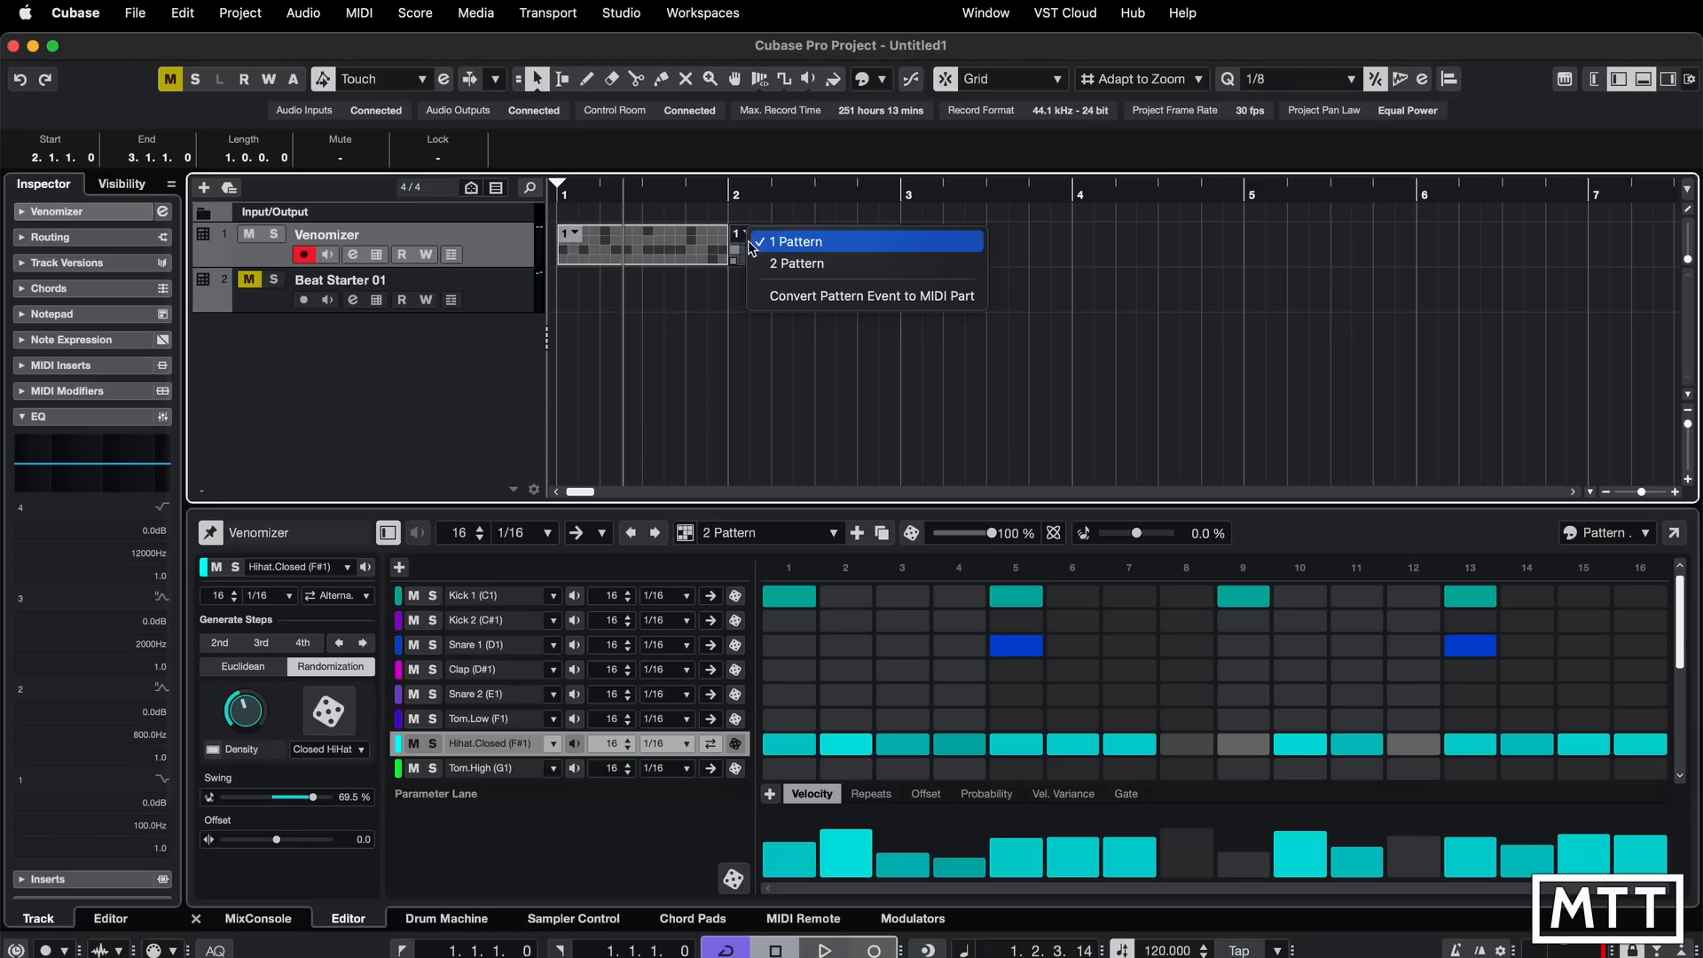
click(763, 264)
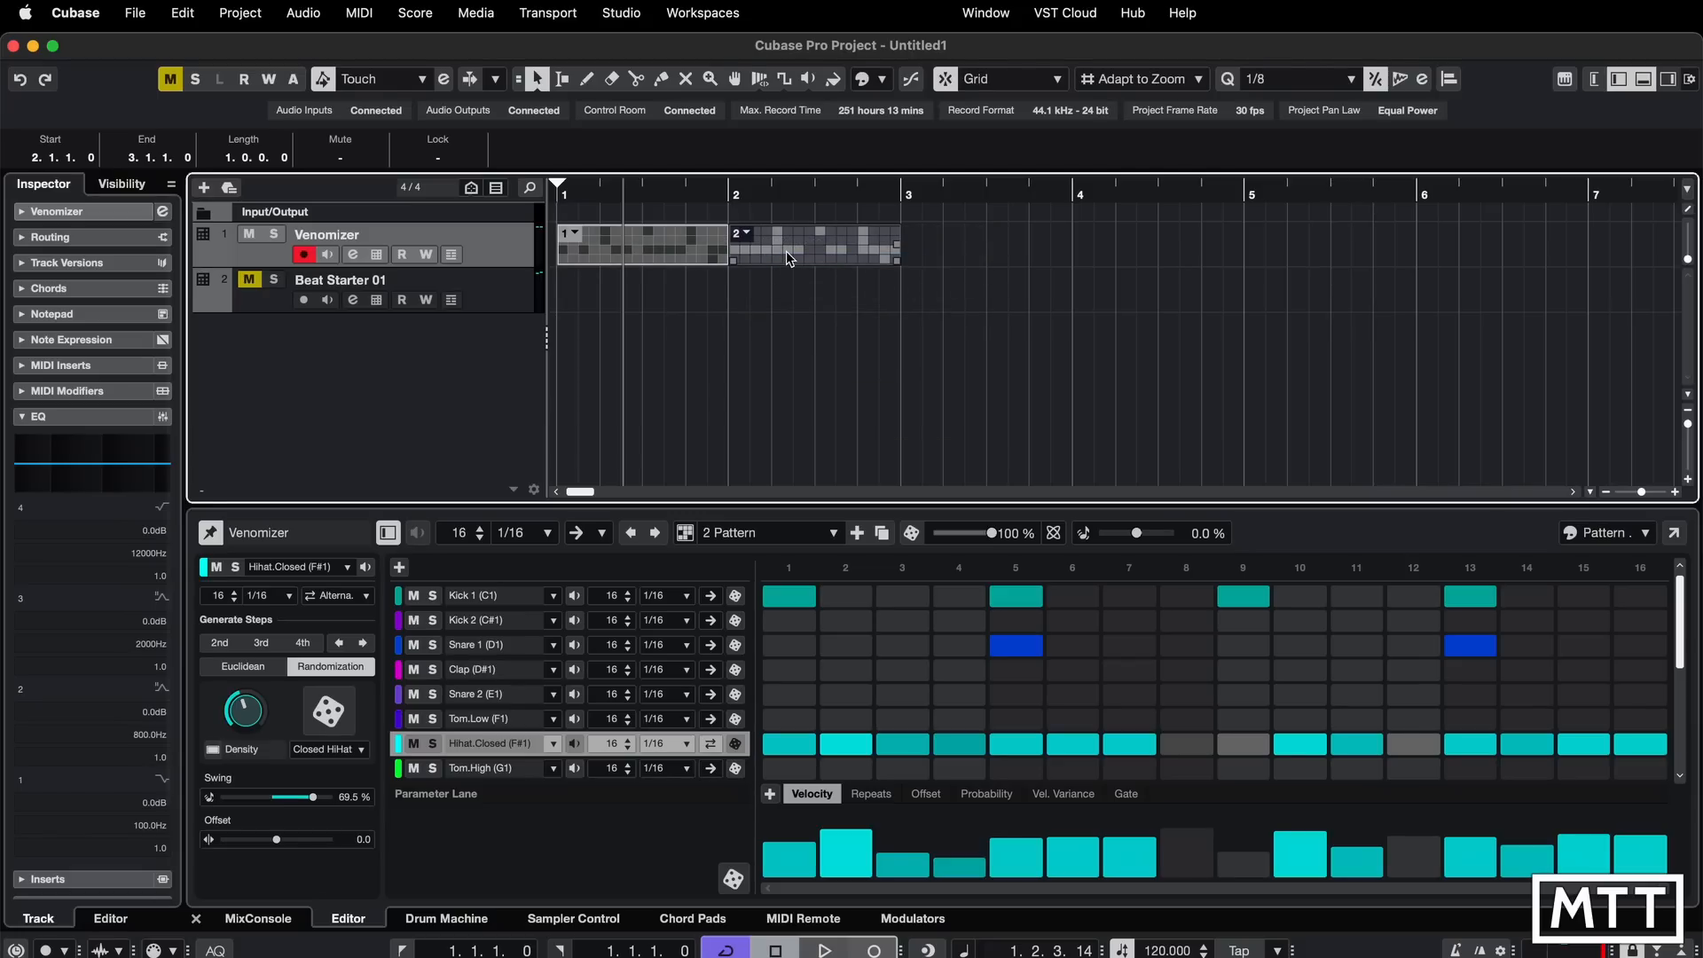
- Copy the 2 Pattern event on the Venomizer track so that copies fill bars 3 to 6
drag(788, 257, 1143, 247)
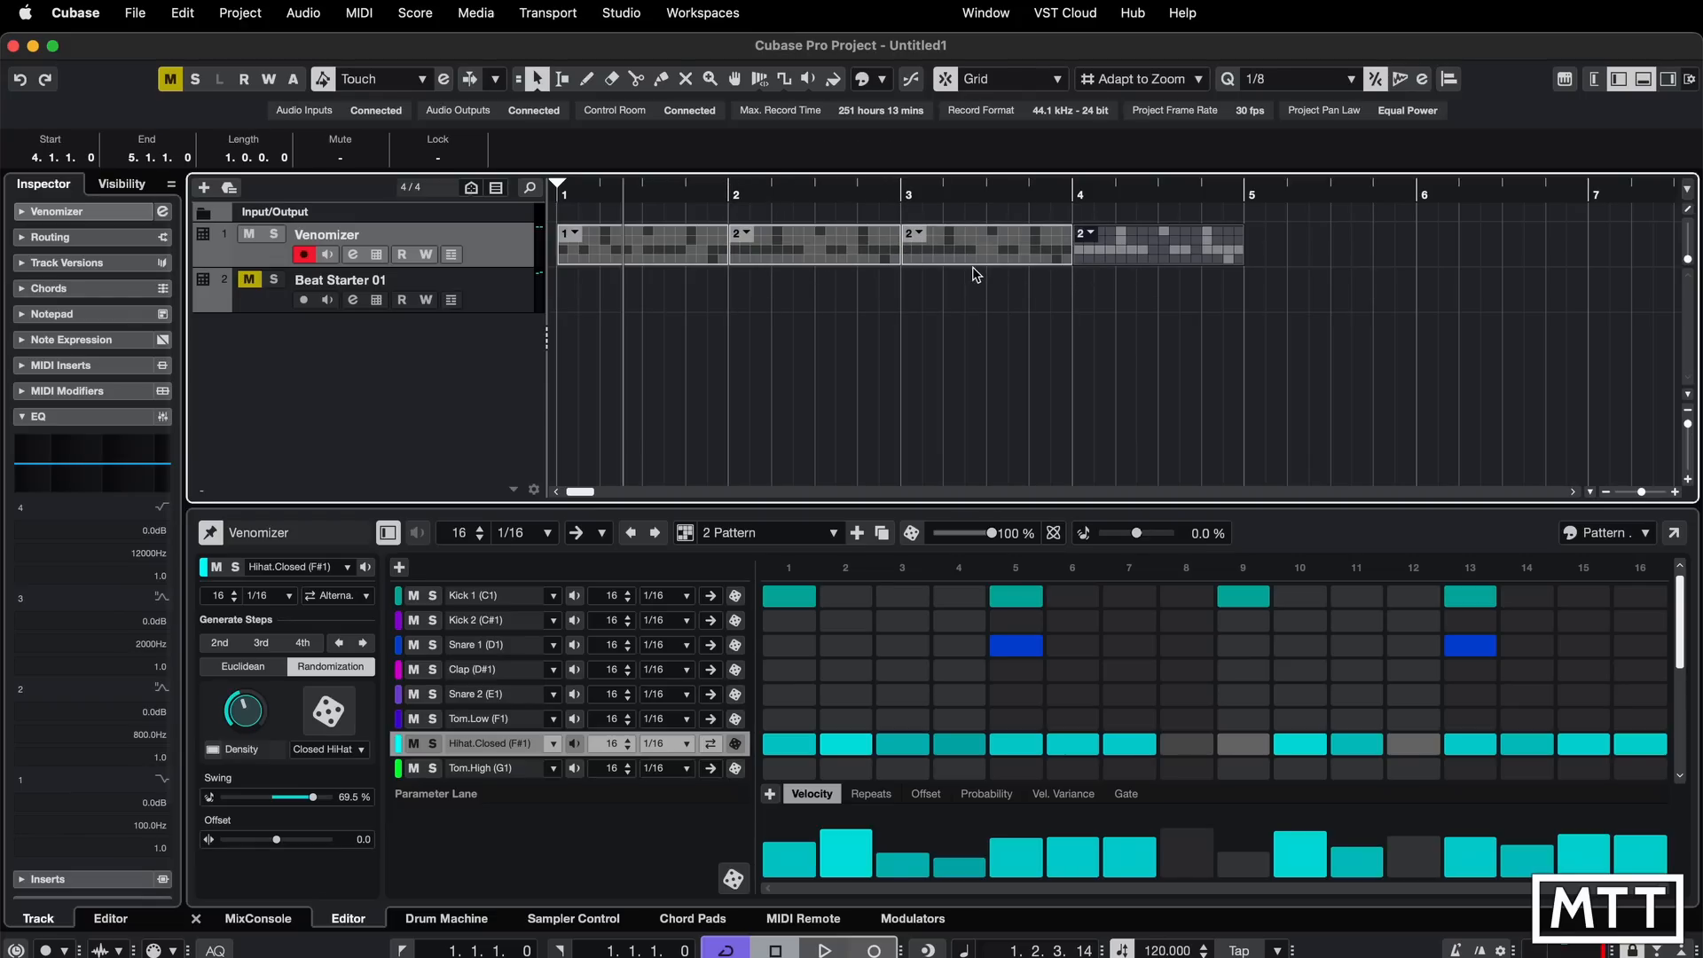
mouse_move(1242, 246)
drag(1244, 252, 1522, 253)
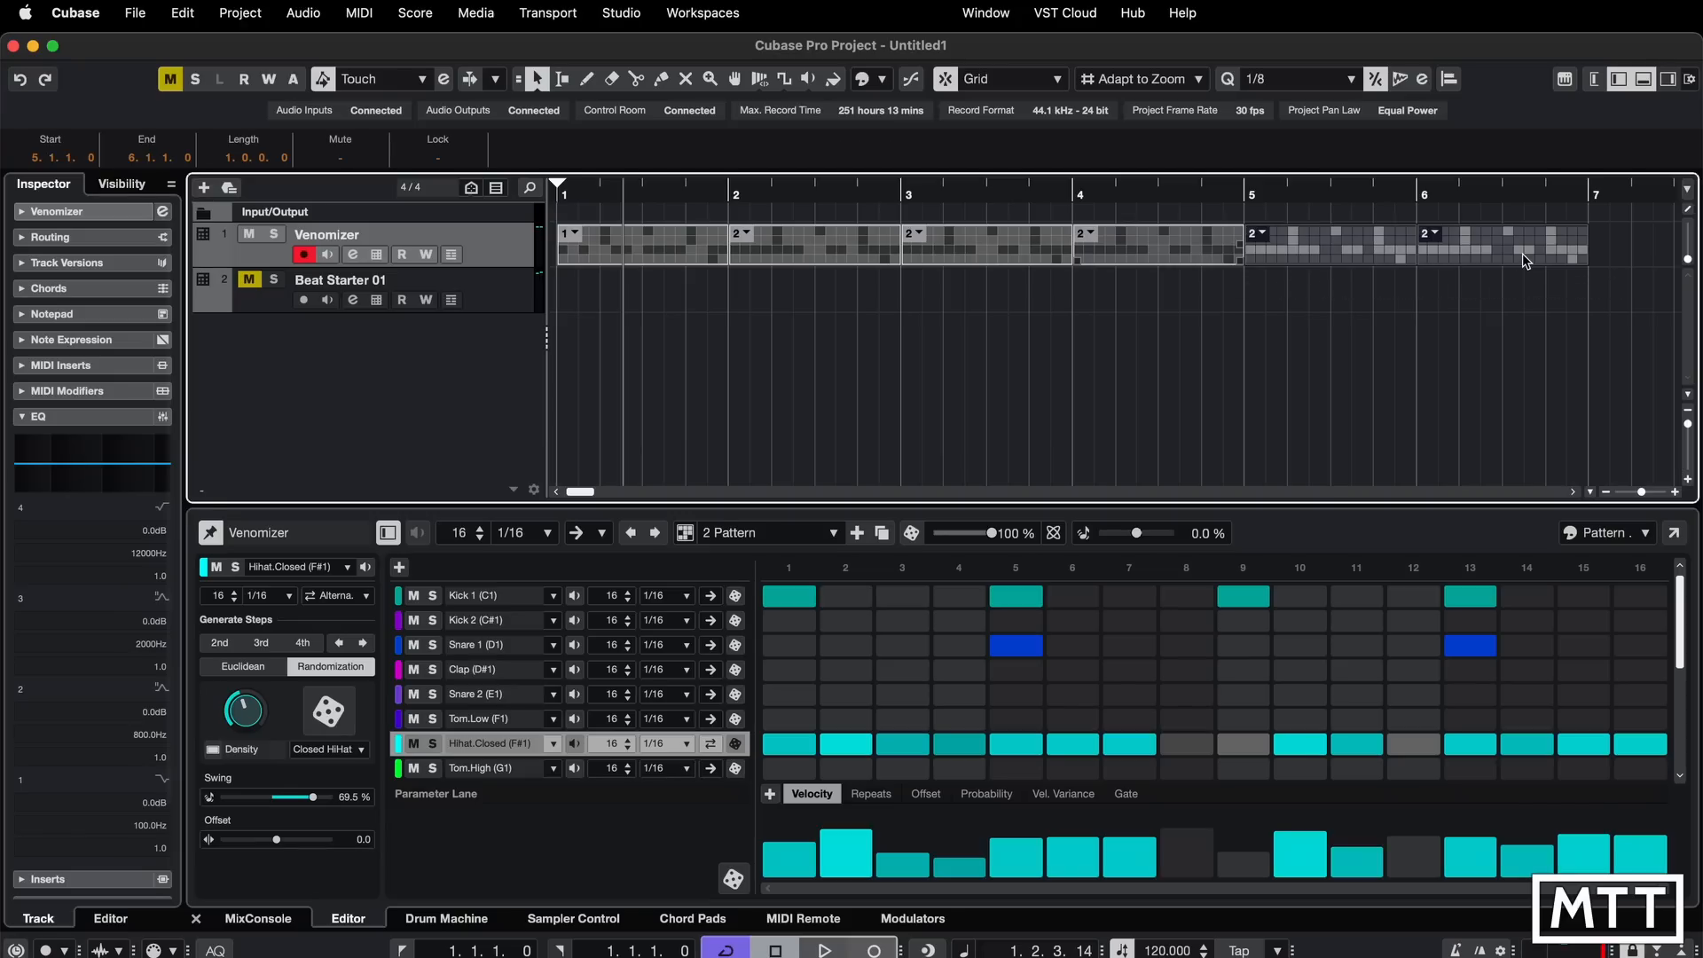
- Assign 1 Pattern to the event at bar 4 on the Venomizer track and deselect the events
click(1115, 306)
click(1088, 235)
click(1125, 246)
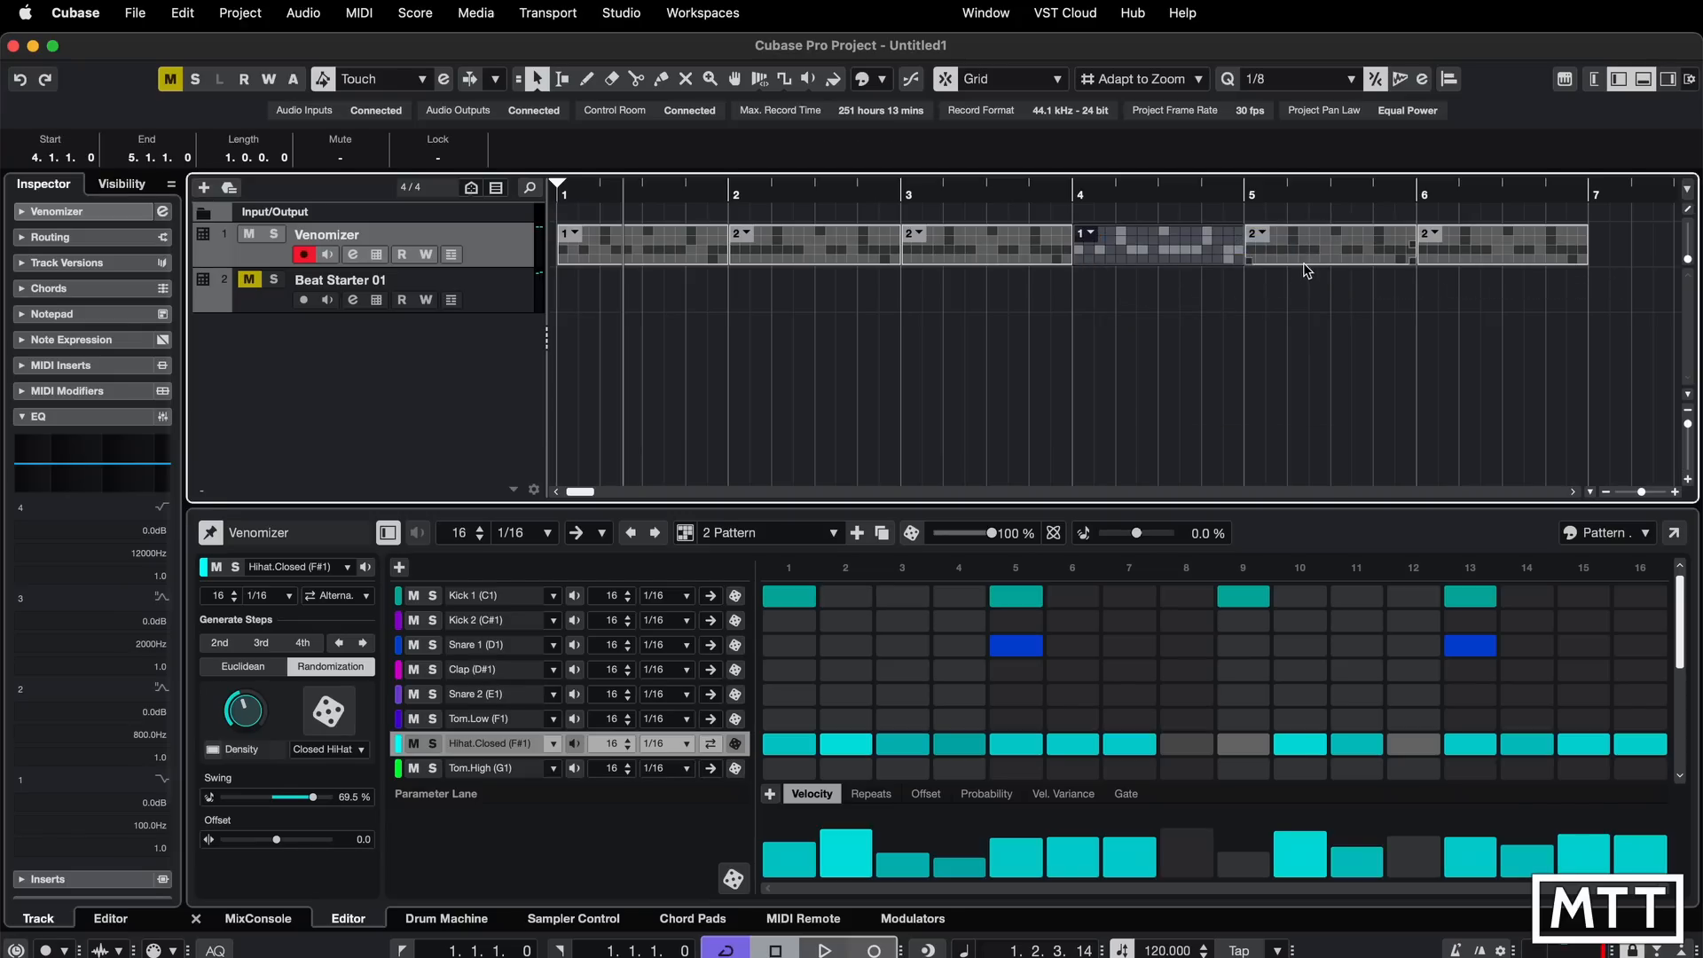
click(930, 290)
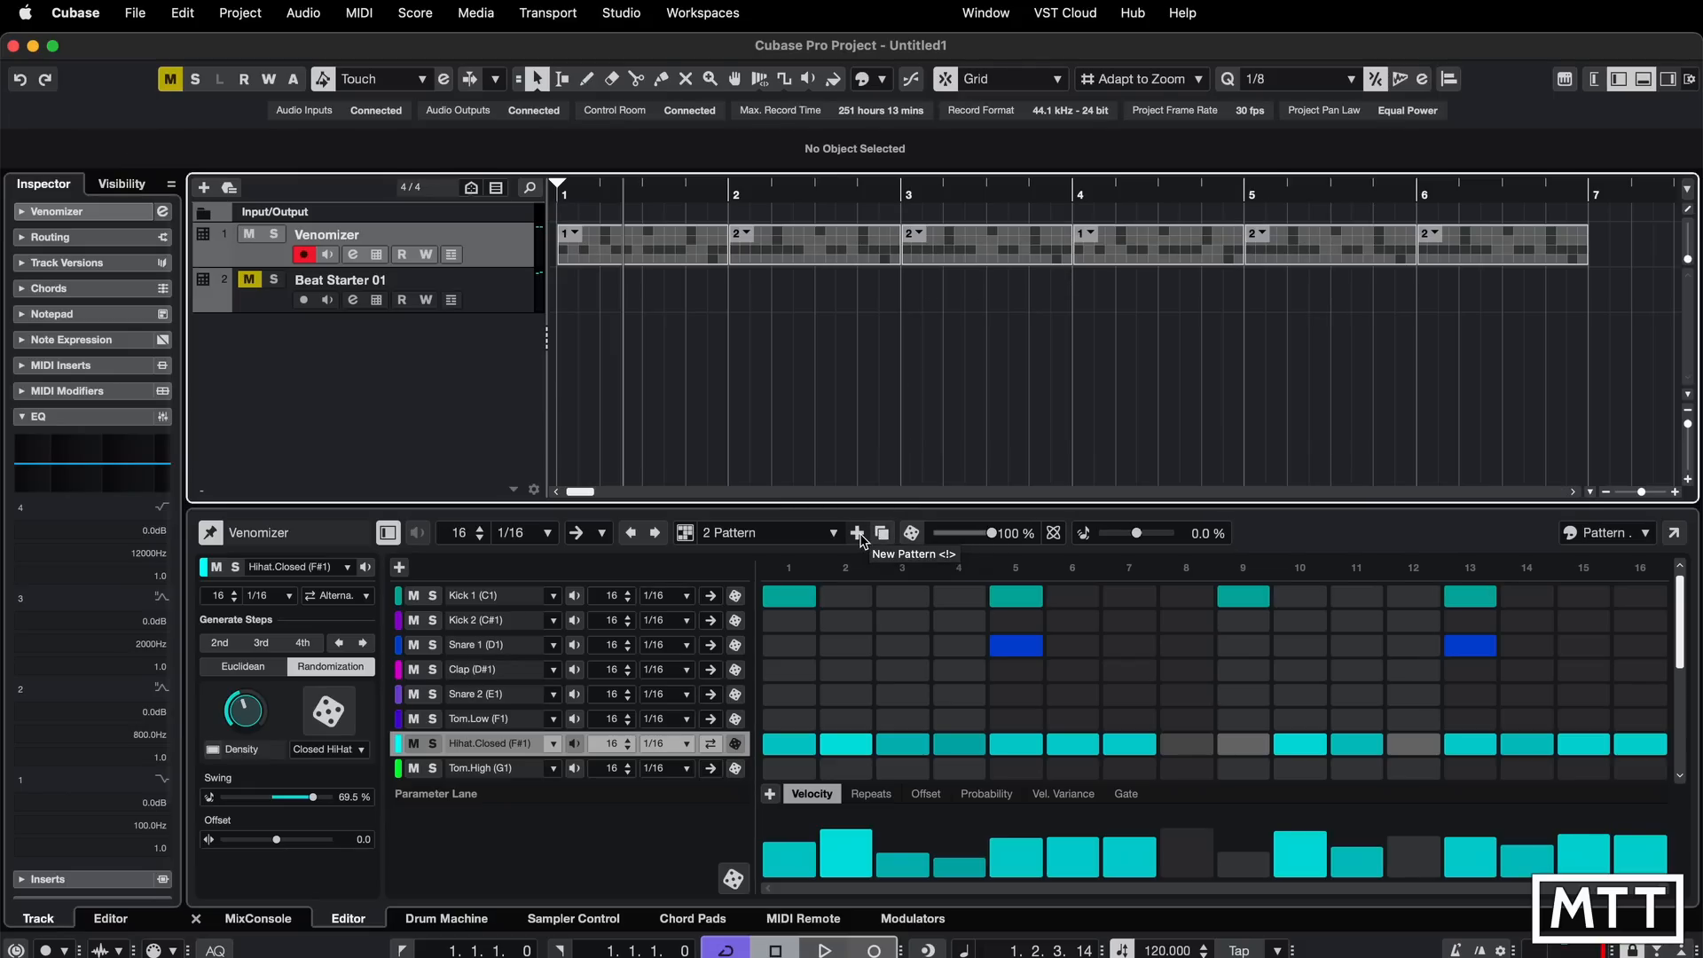
- View the pattern management options and adjust the amount of steps across all lanes of 2 Pattern
click(833, 533)
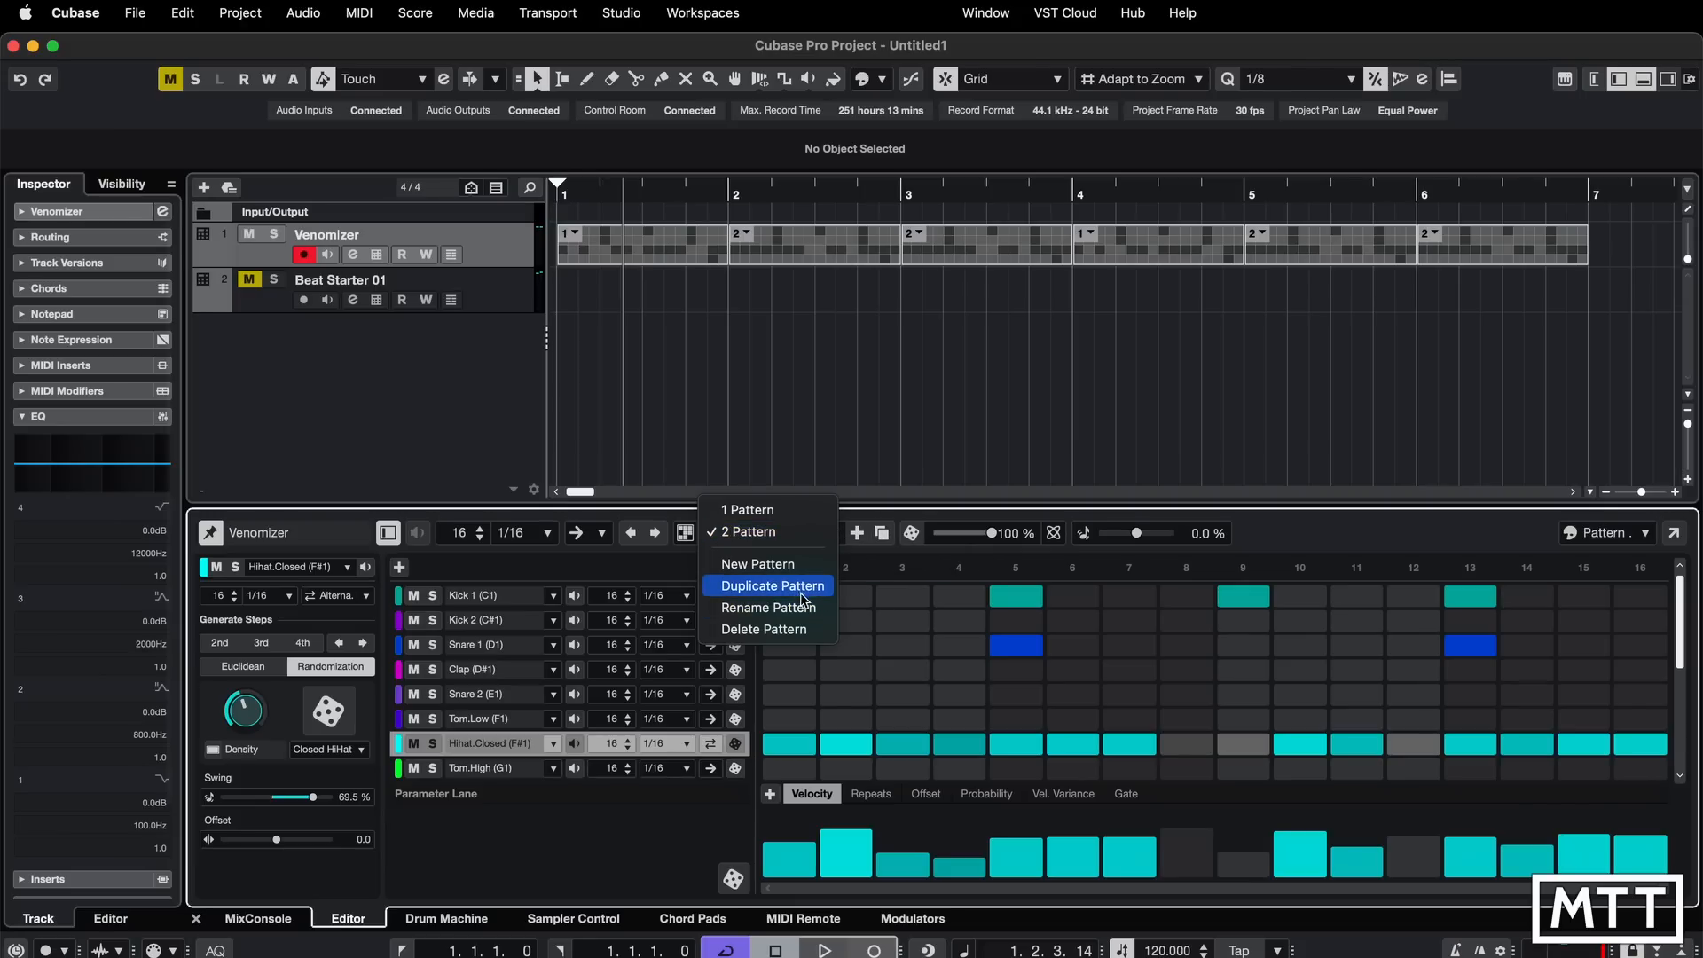
click(921, 517)
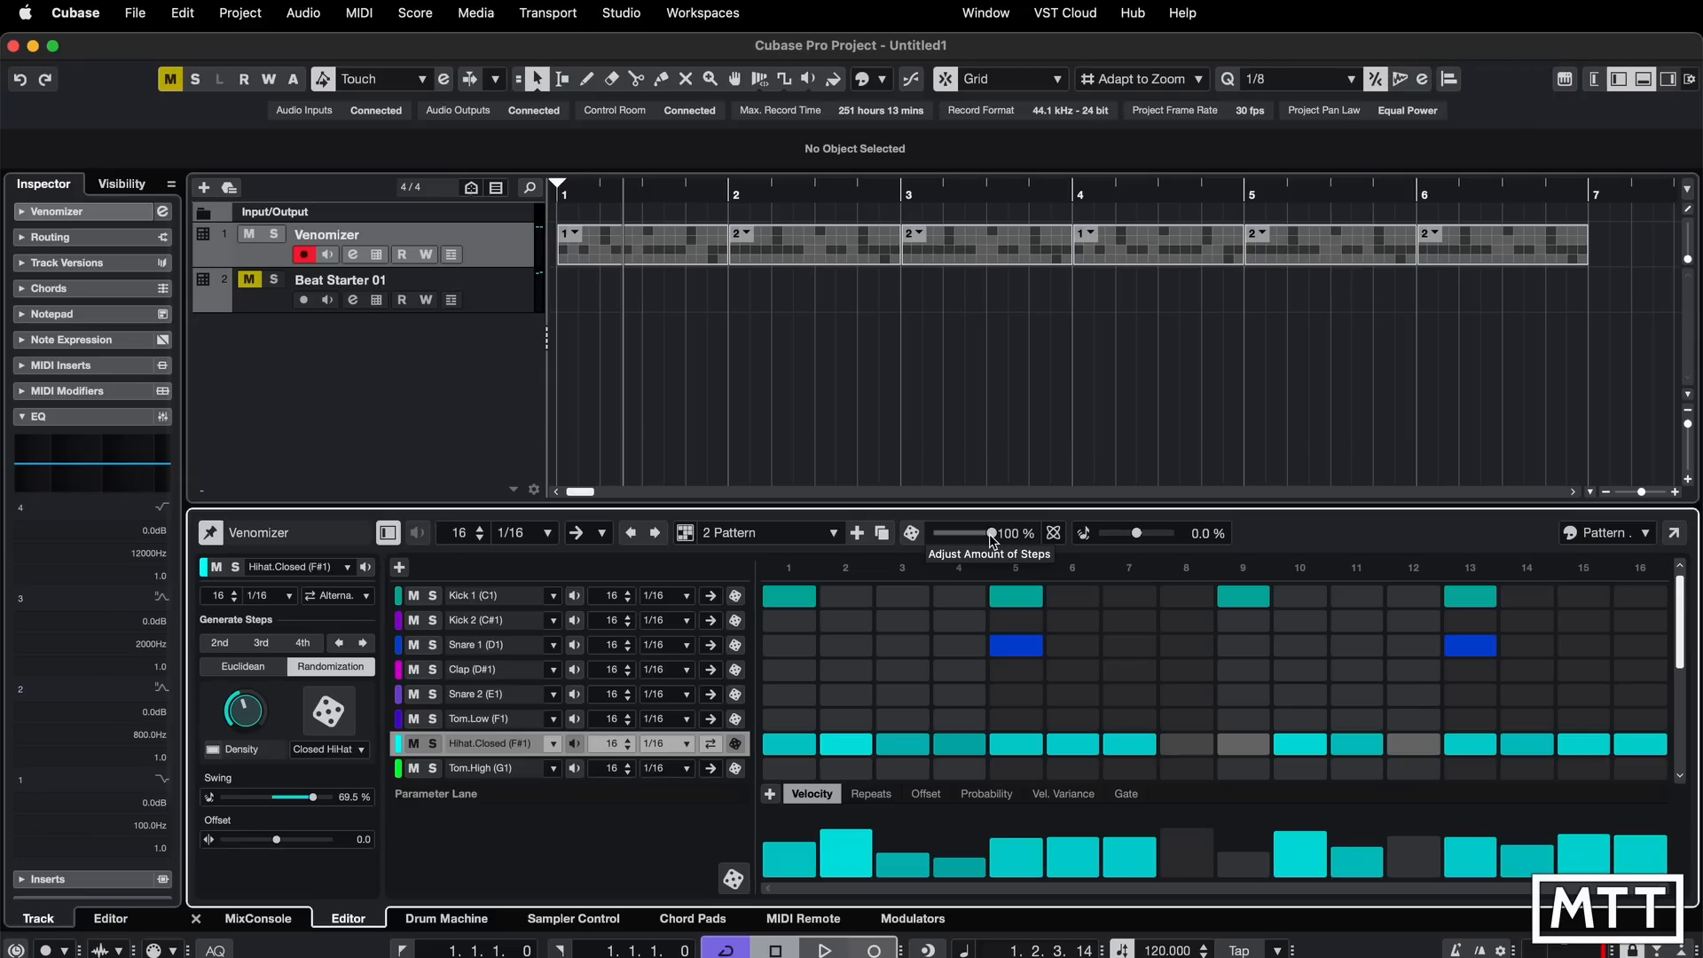
mouse_move(1000, 540)
mouse_down()
mouse_move(951, 546)
mouse_move(997, 544)
mouse_up()
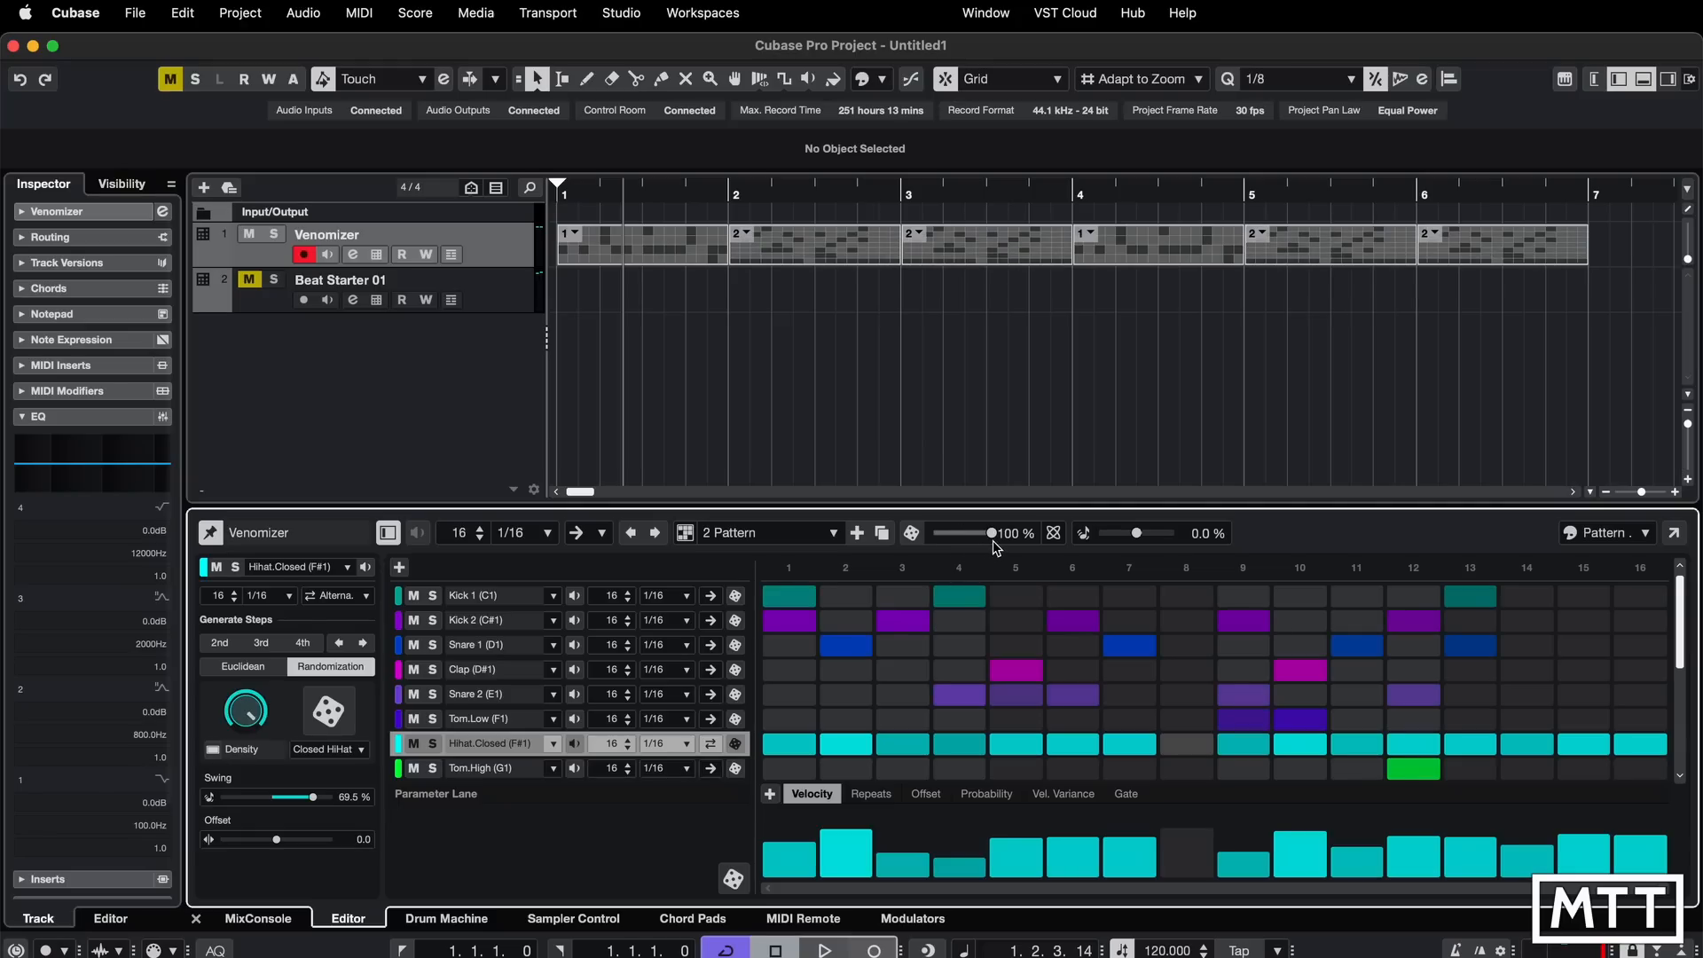
- Randomize the whole of 2 Pattern three times to generate a new beat across its lanes
click(913, 535)
click(913, 535)
click(913, 535)
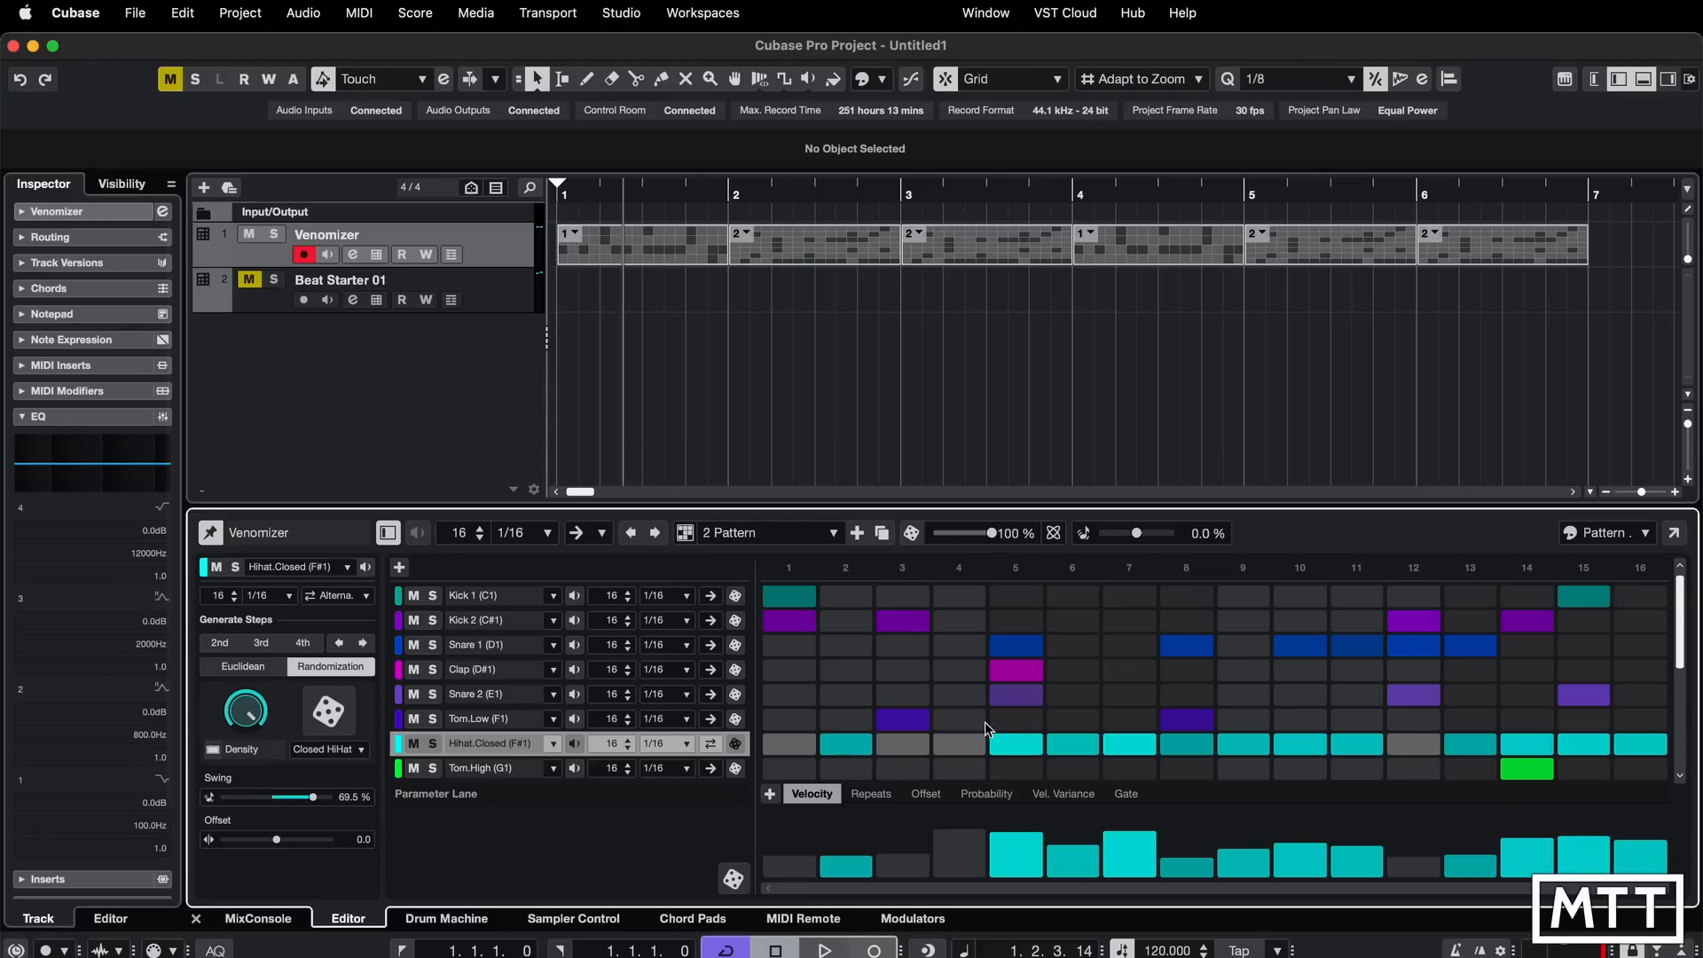
click(863, 413)
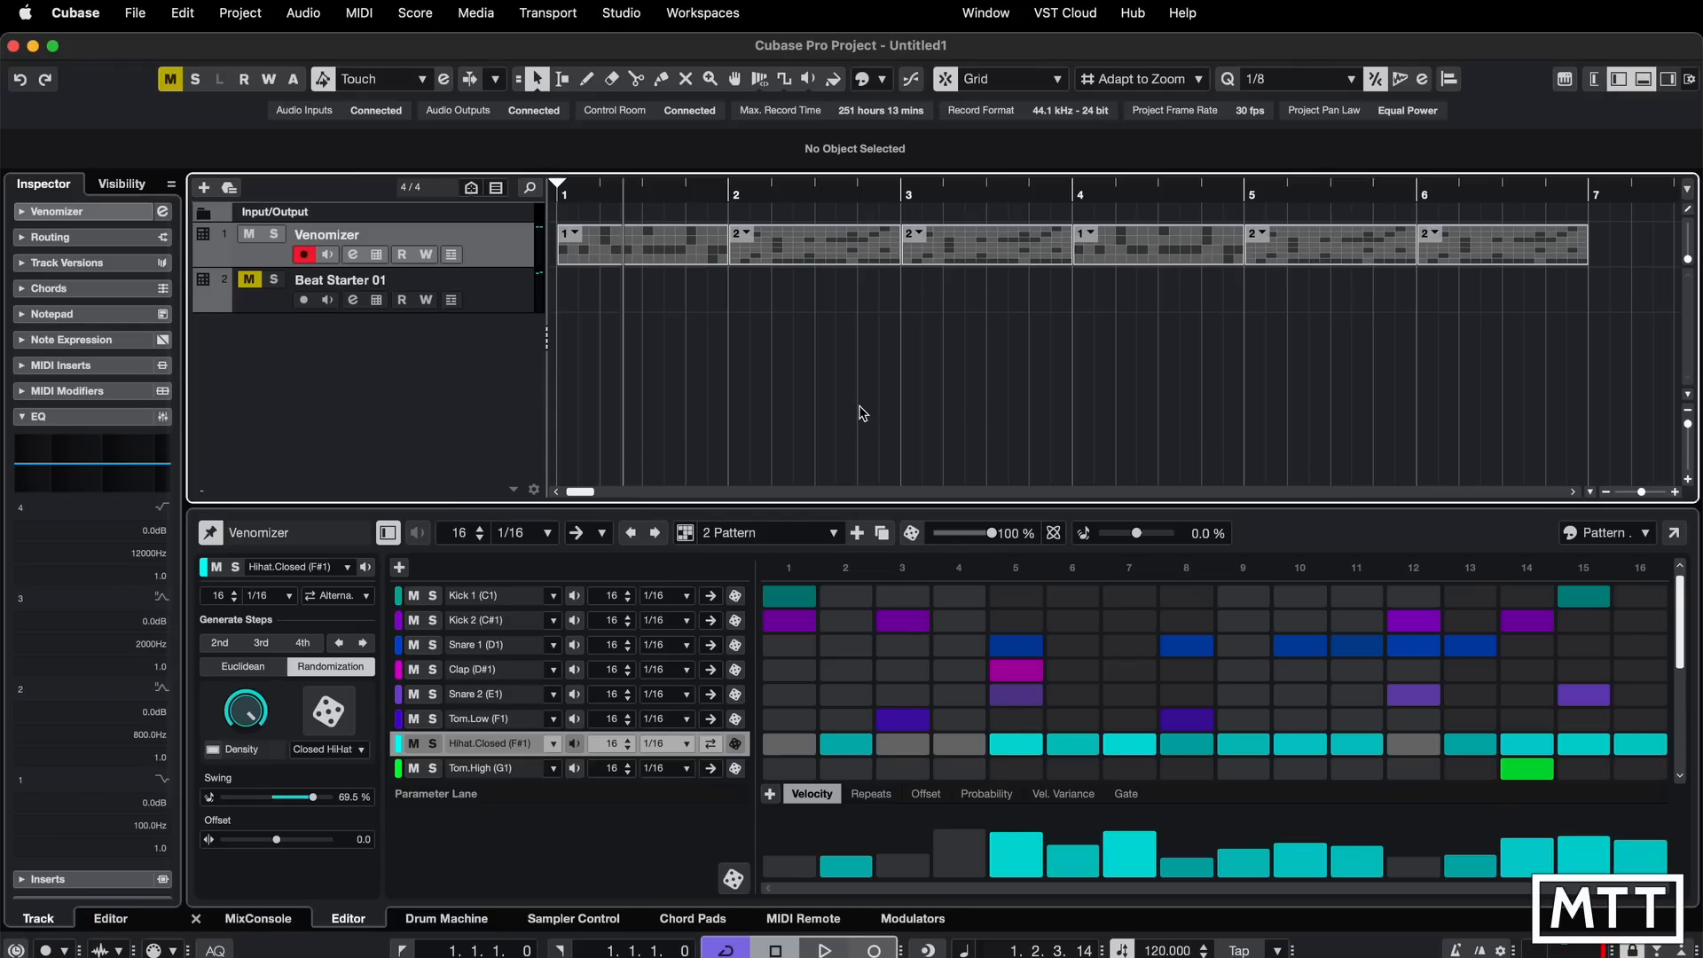
- Step back through the recent arrangement edits on the Venomizer track and redo the copies of the 2 Pattern event up to bar 6
key(super+z)
key(super+z)
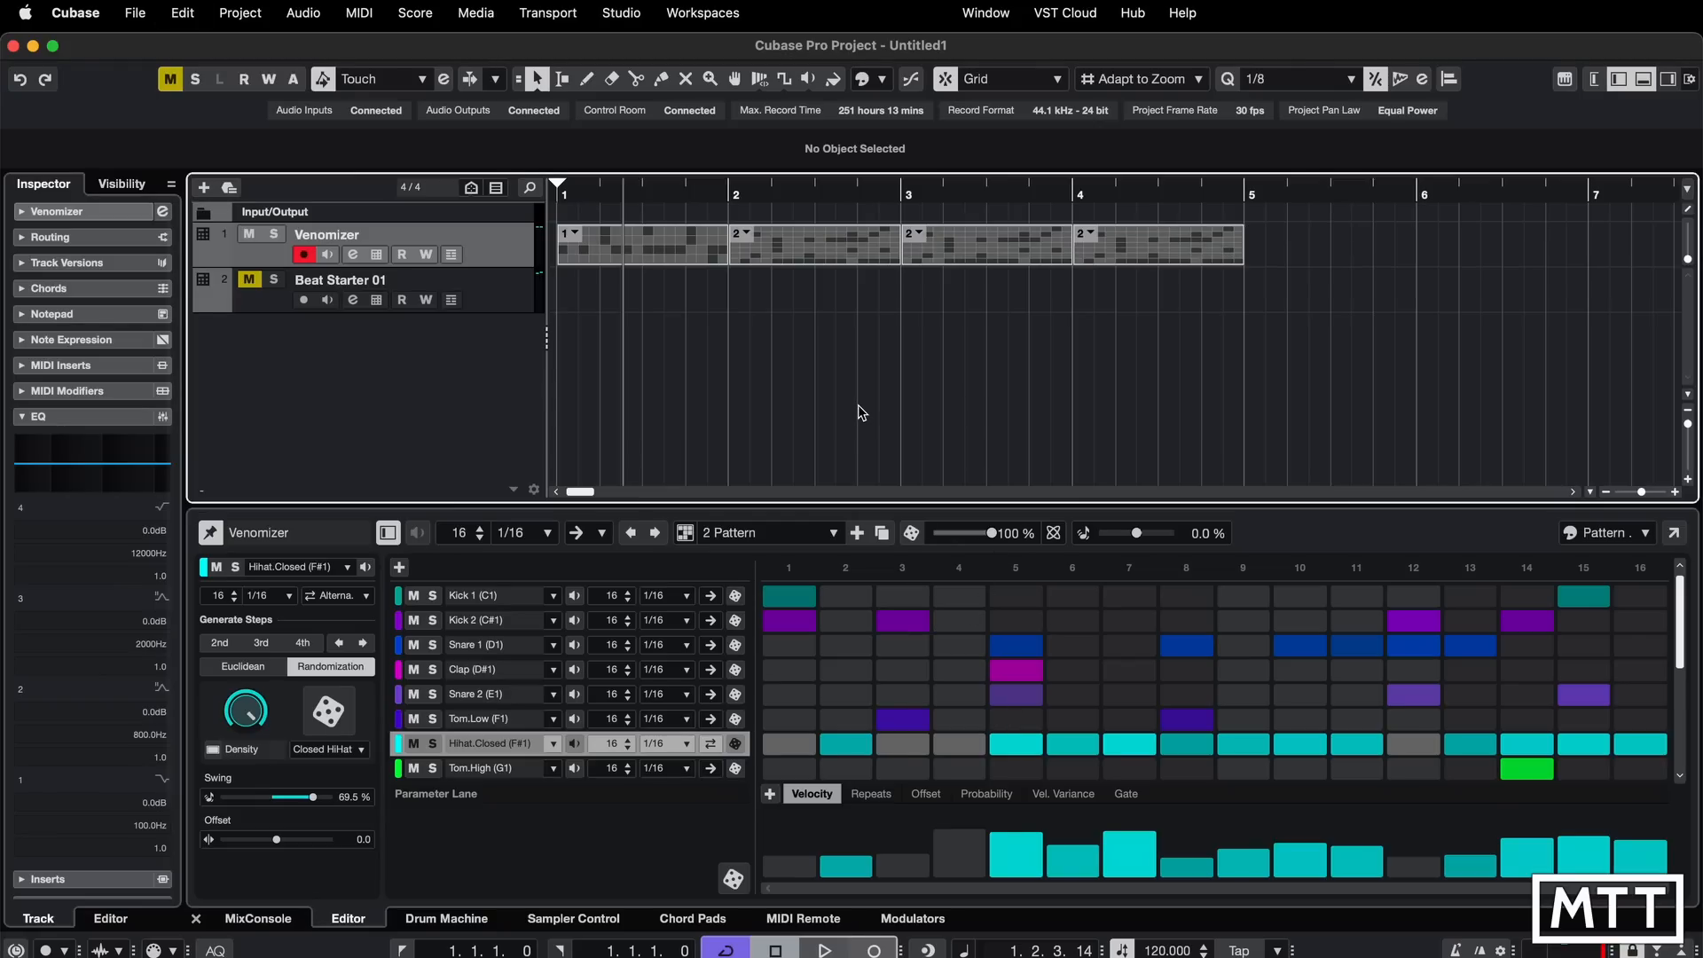
key(super+z)
key(super+shift+z)
key(super+shift+z)
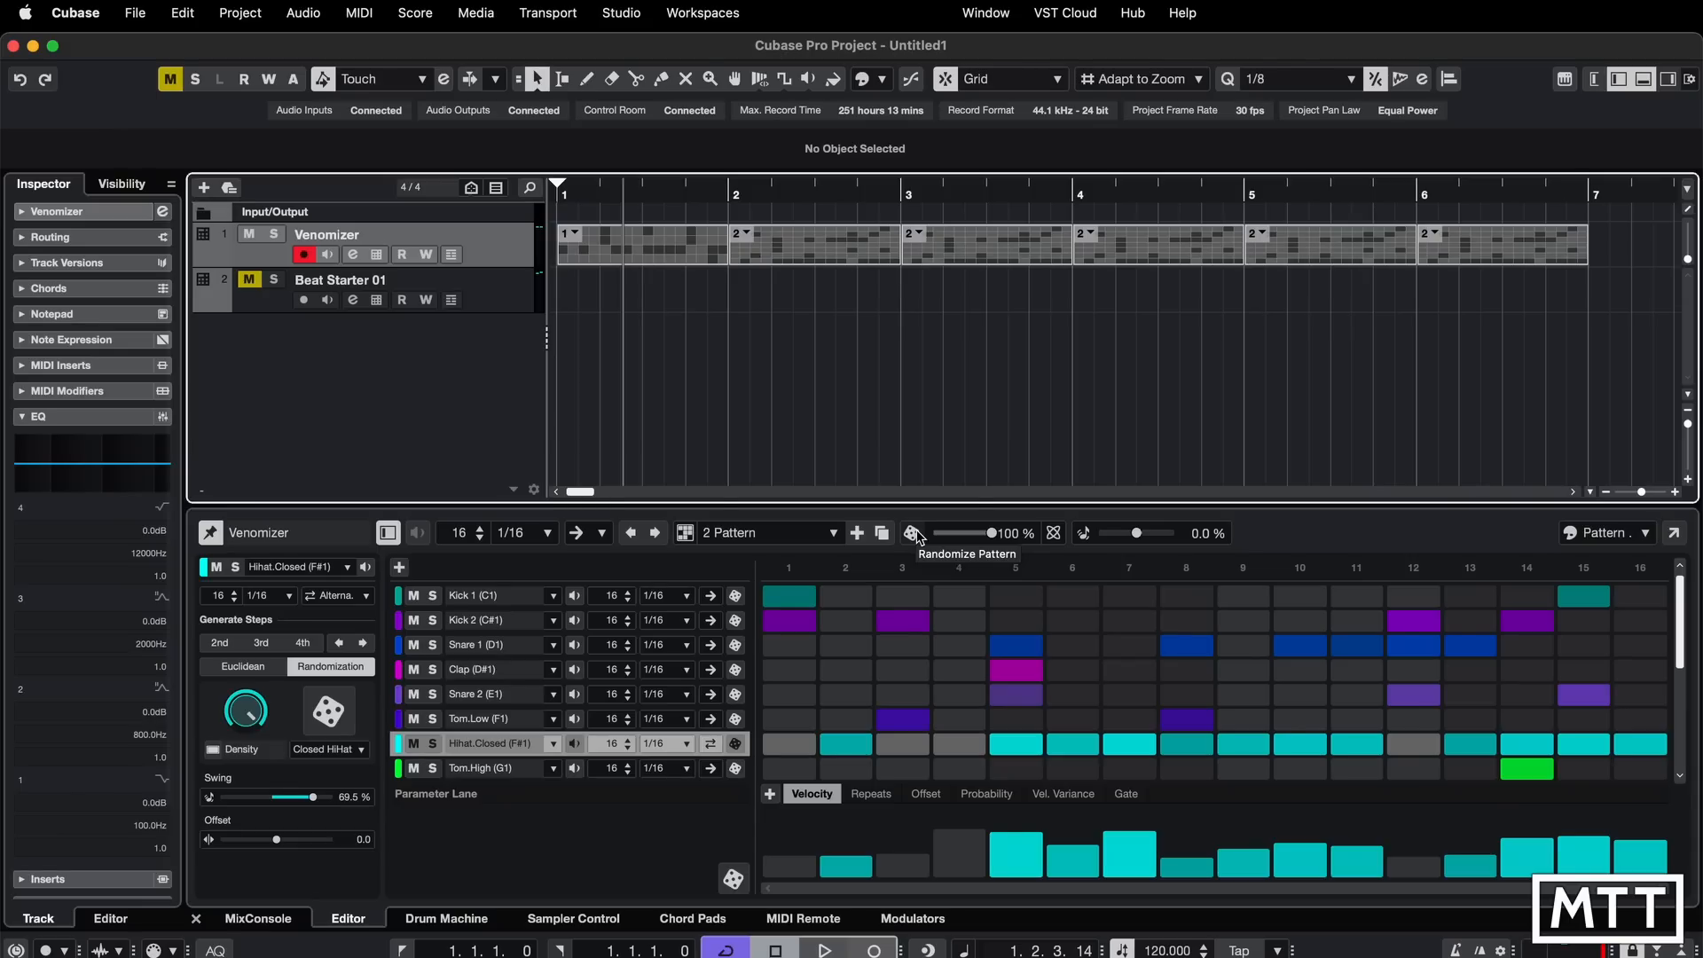
- Set the pattern randomization mode to Hybrid Randomization and randomize 2 Pattern five times
click(1055, 533)
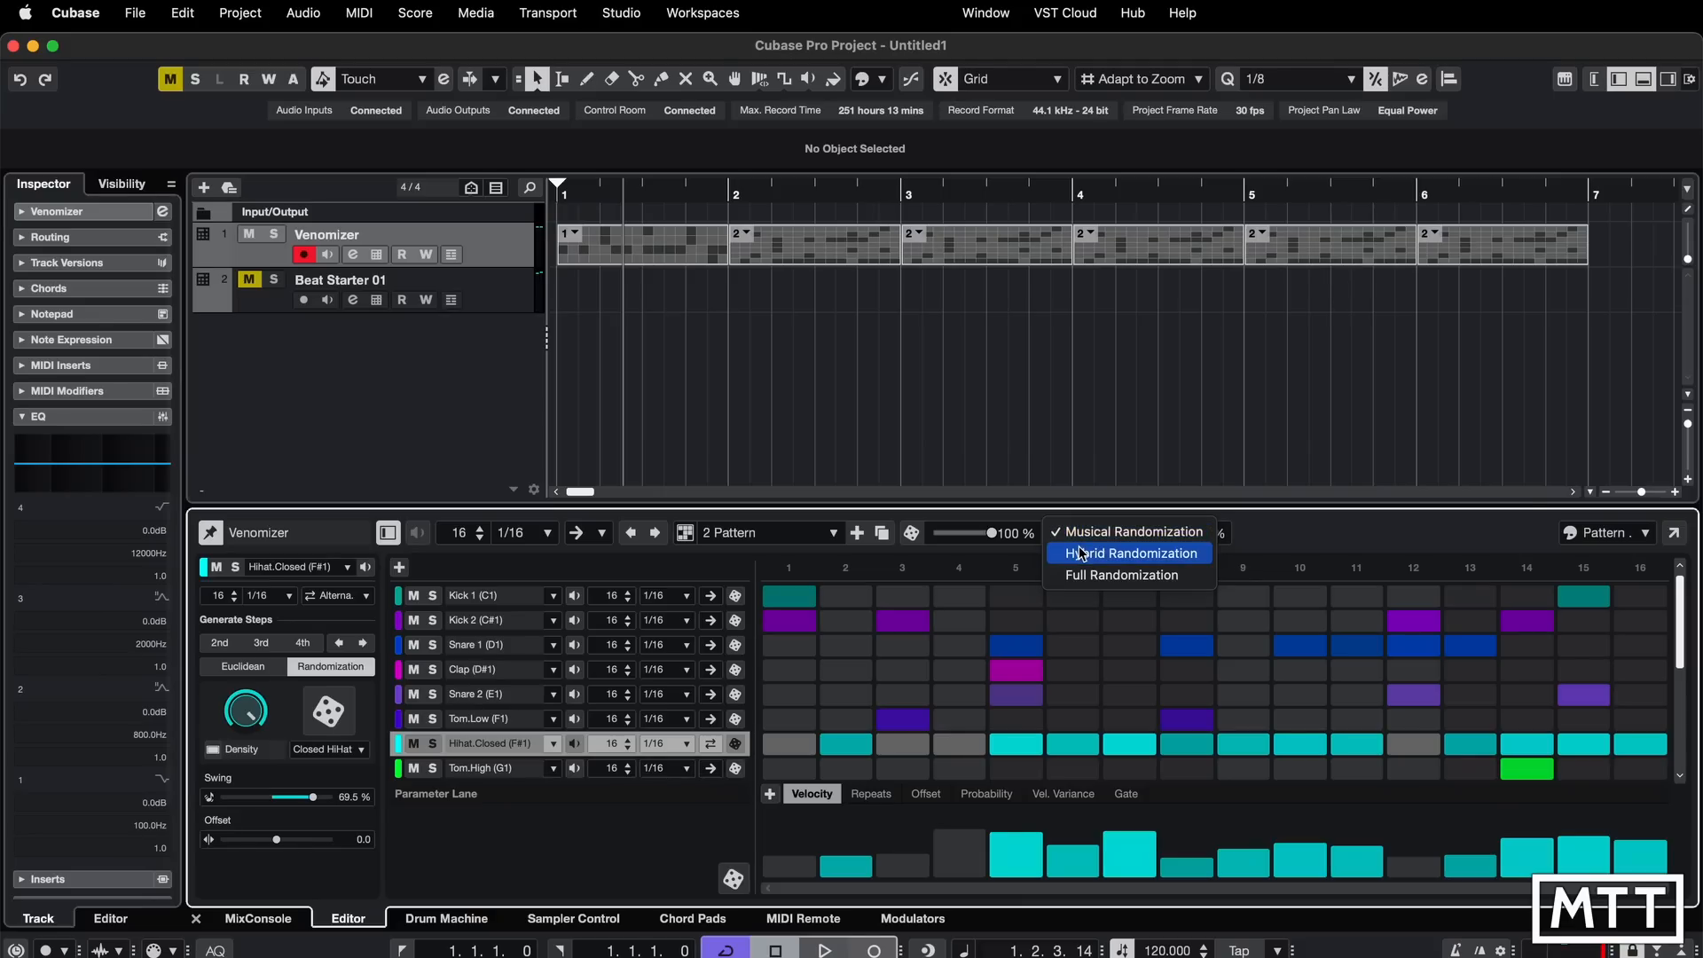
click(1082, 553)
click(912, 534)
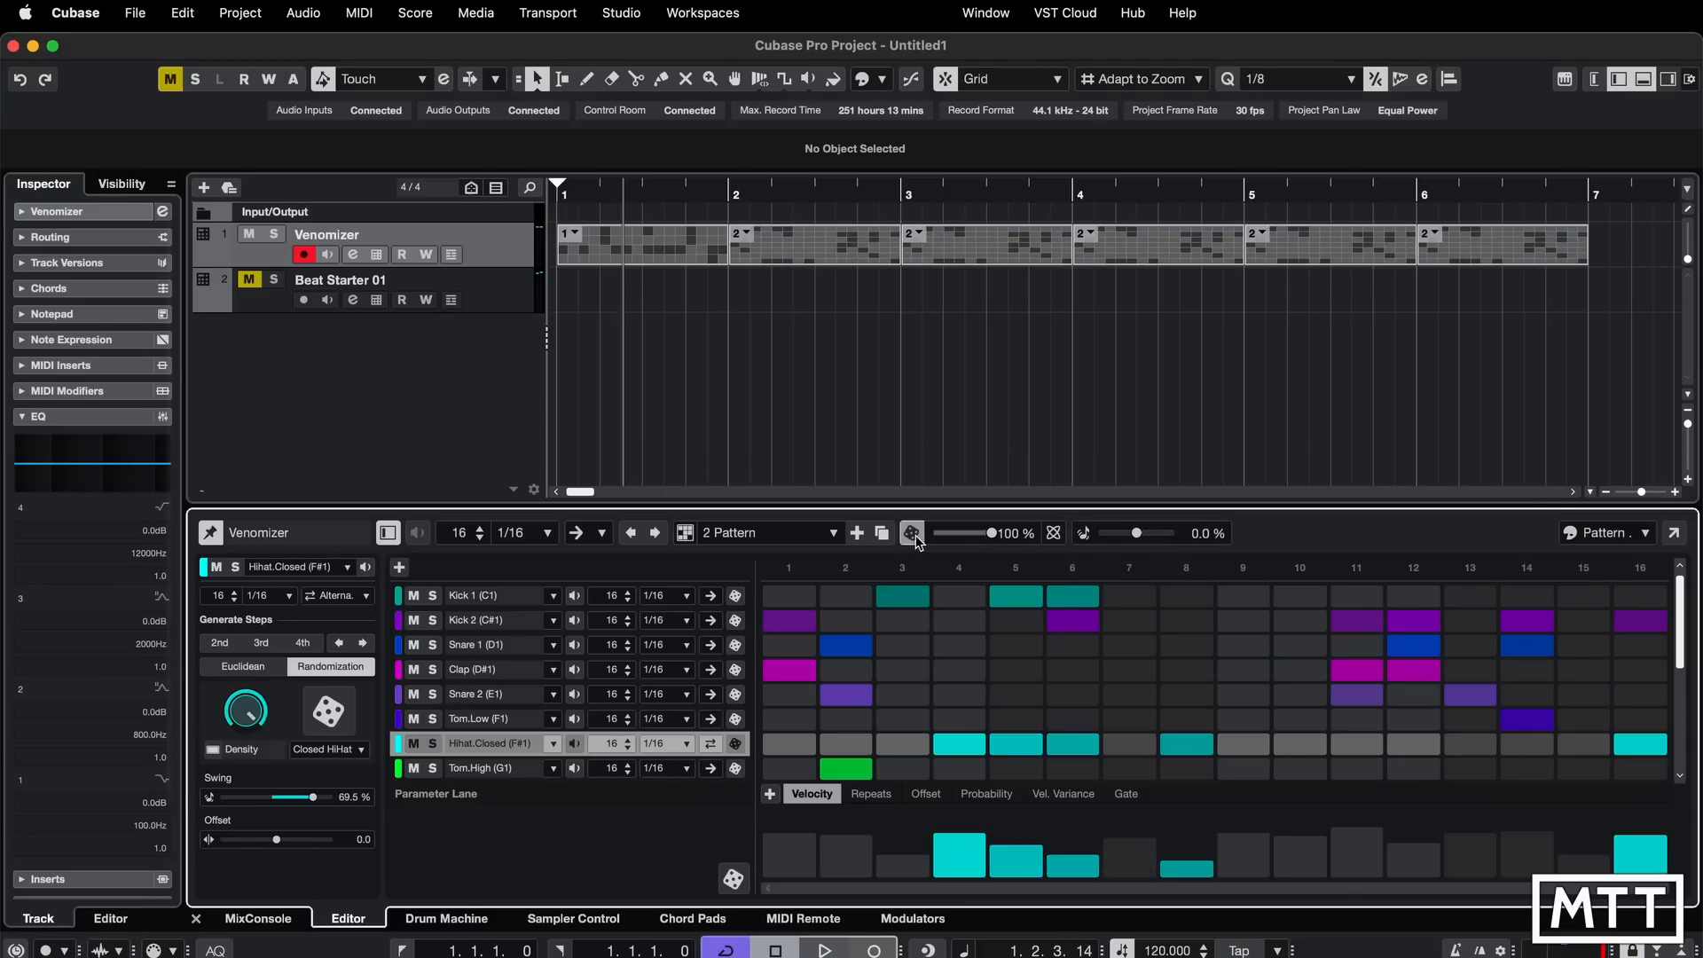
click(912, 533)
click(913, 533)
click(912, 533)
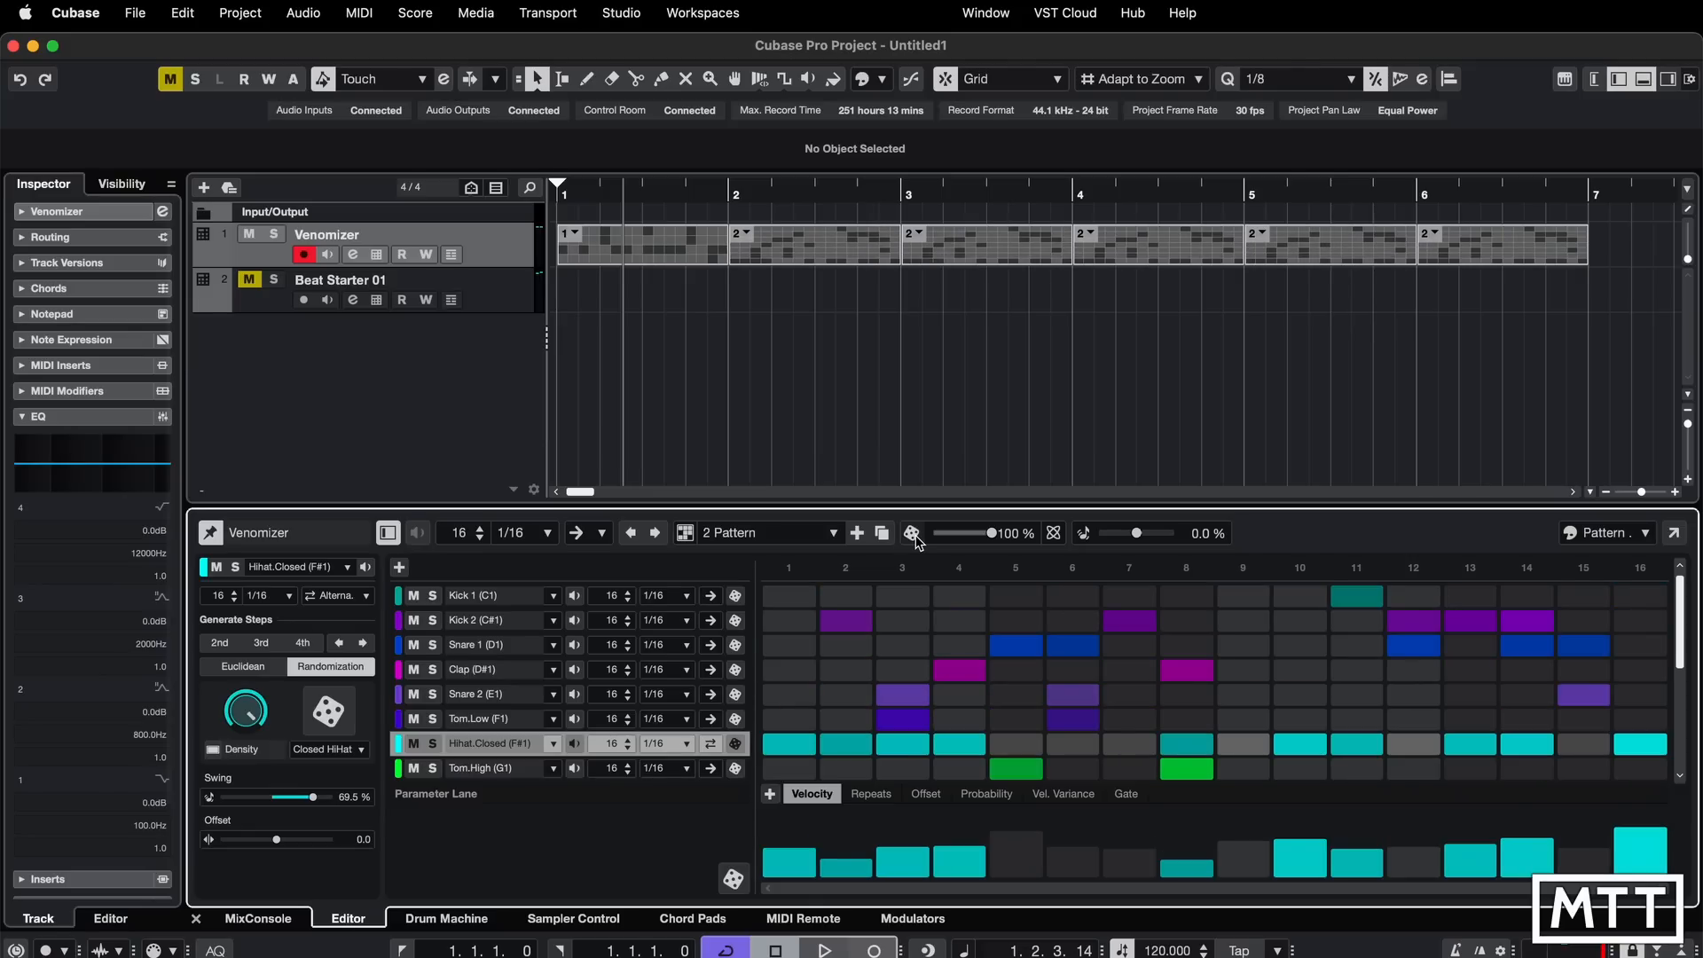
click(914, 535)
- Set the pattern randomization mode to Full Randomization and randomize 2 Pattern twice
click(1055, 535)
click(1001, 544)
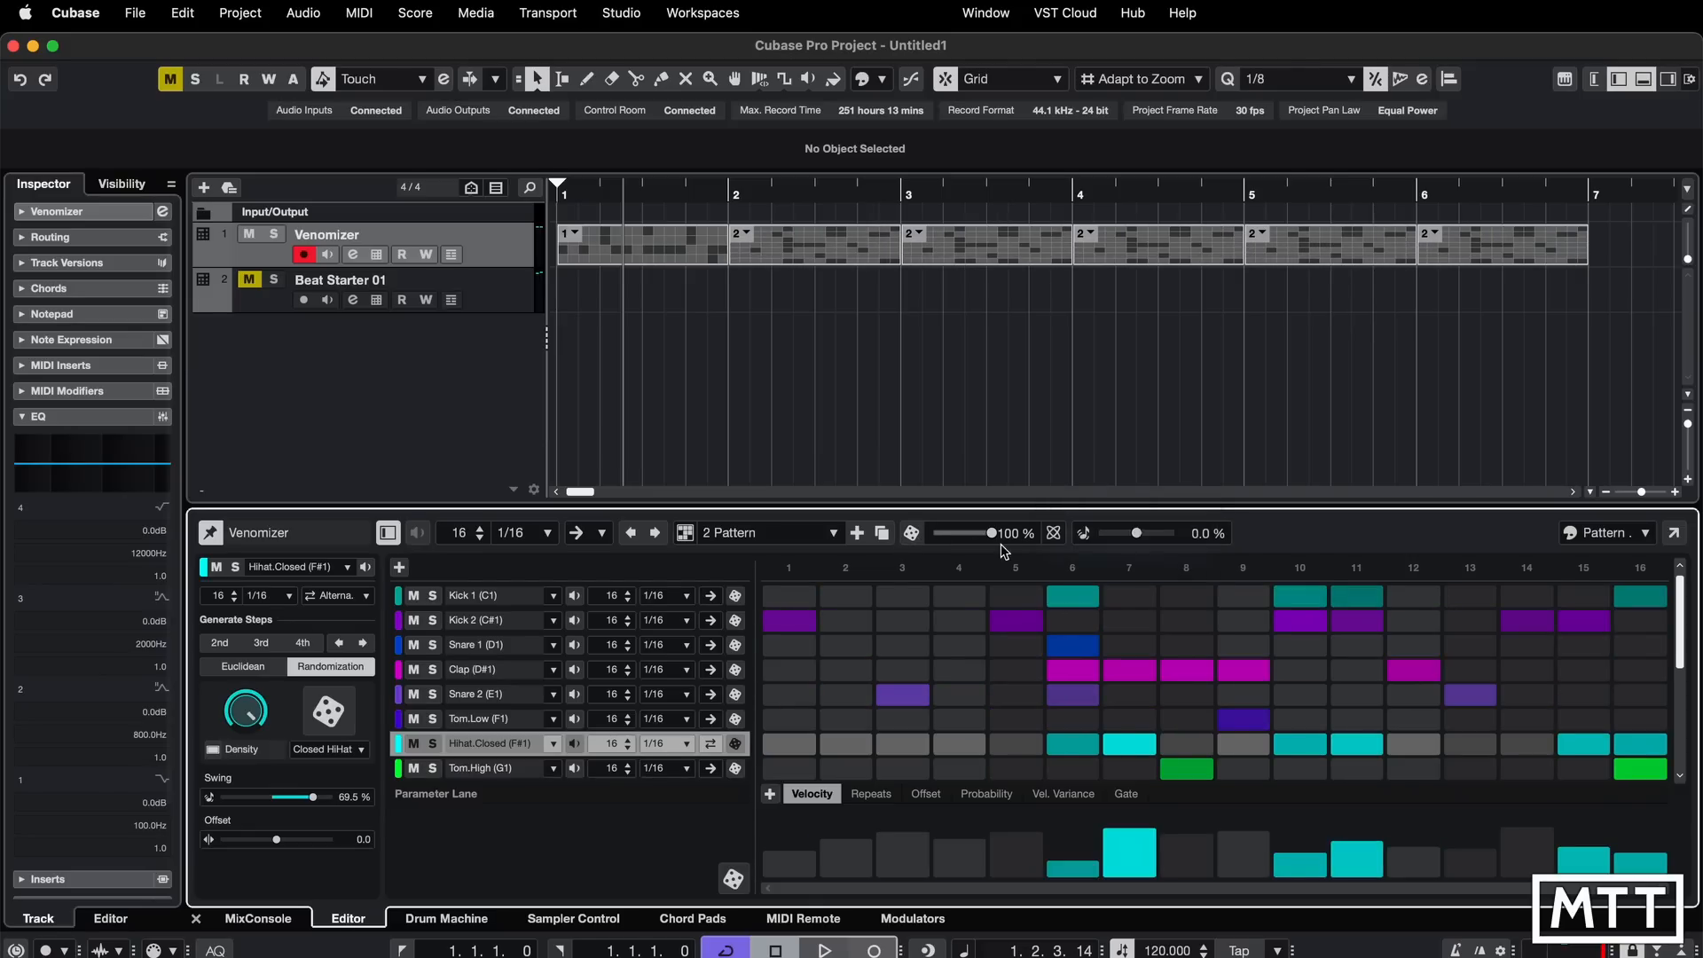
click(912, 533)
click(912, 533)
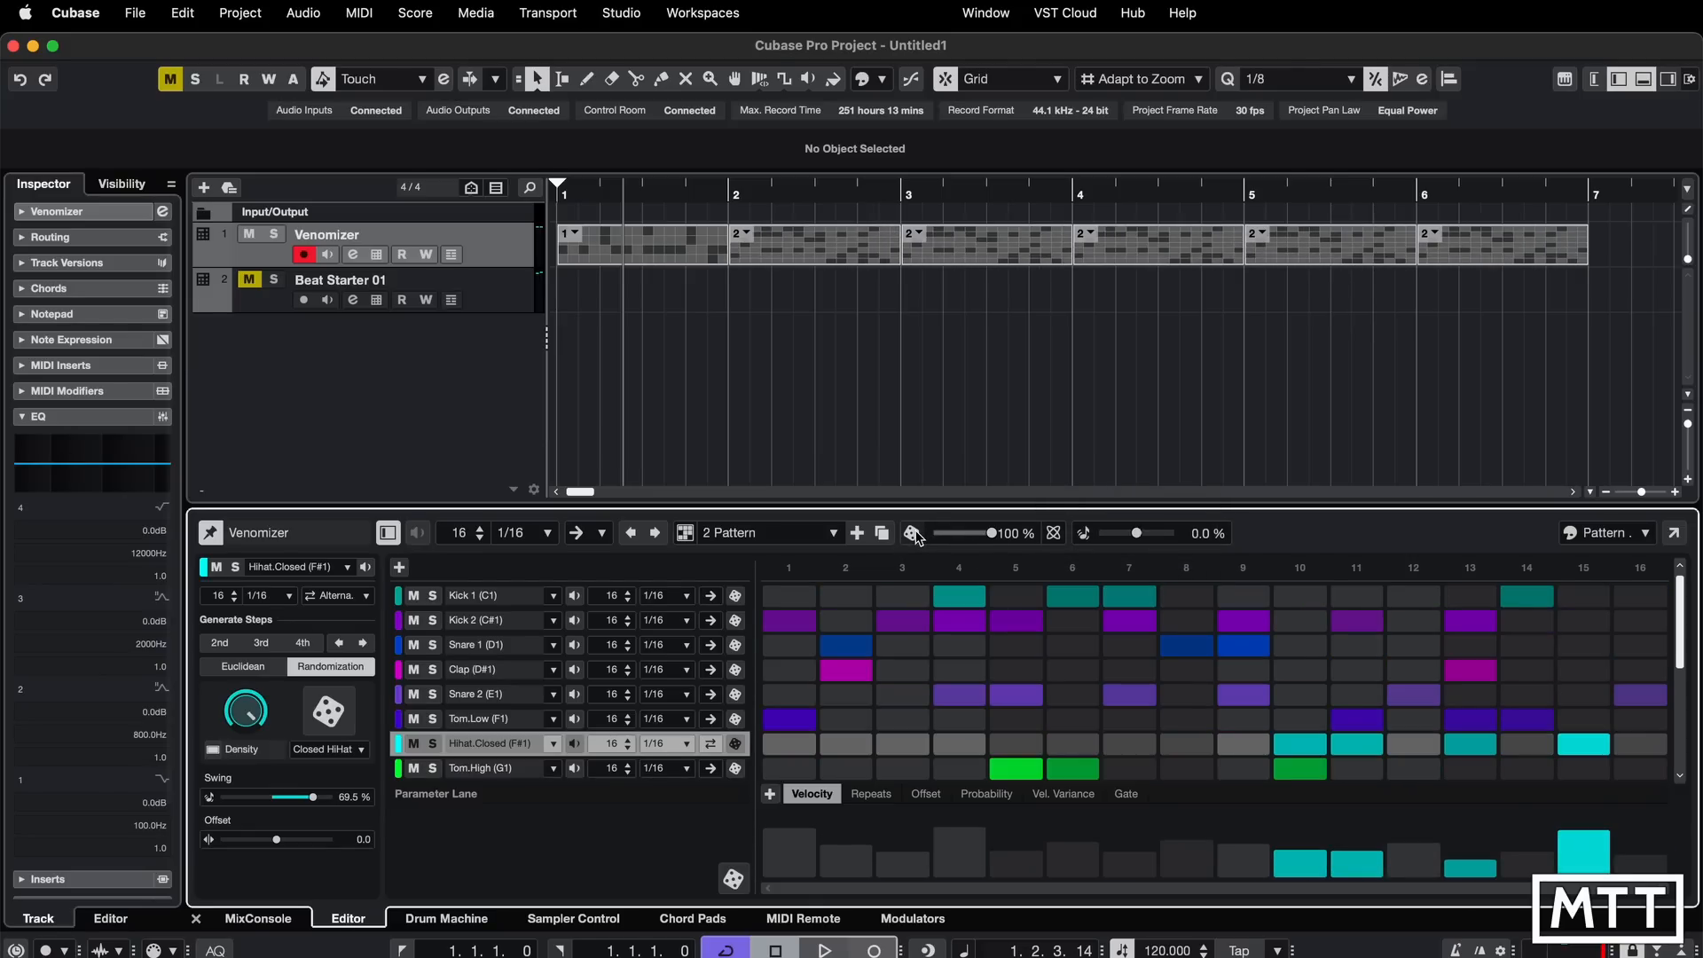
- Return the randomization mode to Musical Randomization and randomize the whole of 2 Pattern twice
click(1054, 534)
click(1083, 489)
click(912, 533)
click(912, 533)
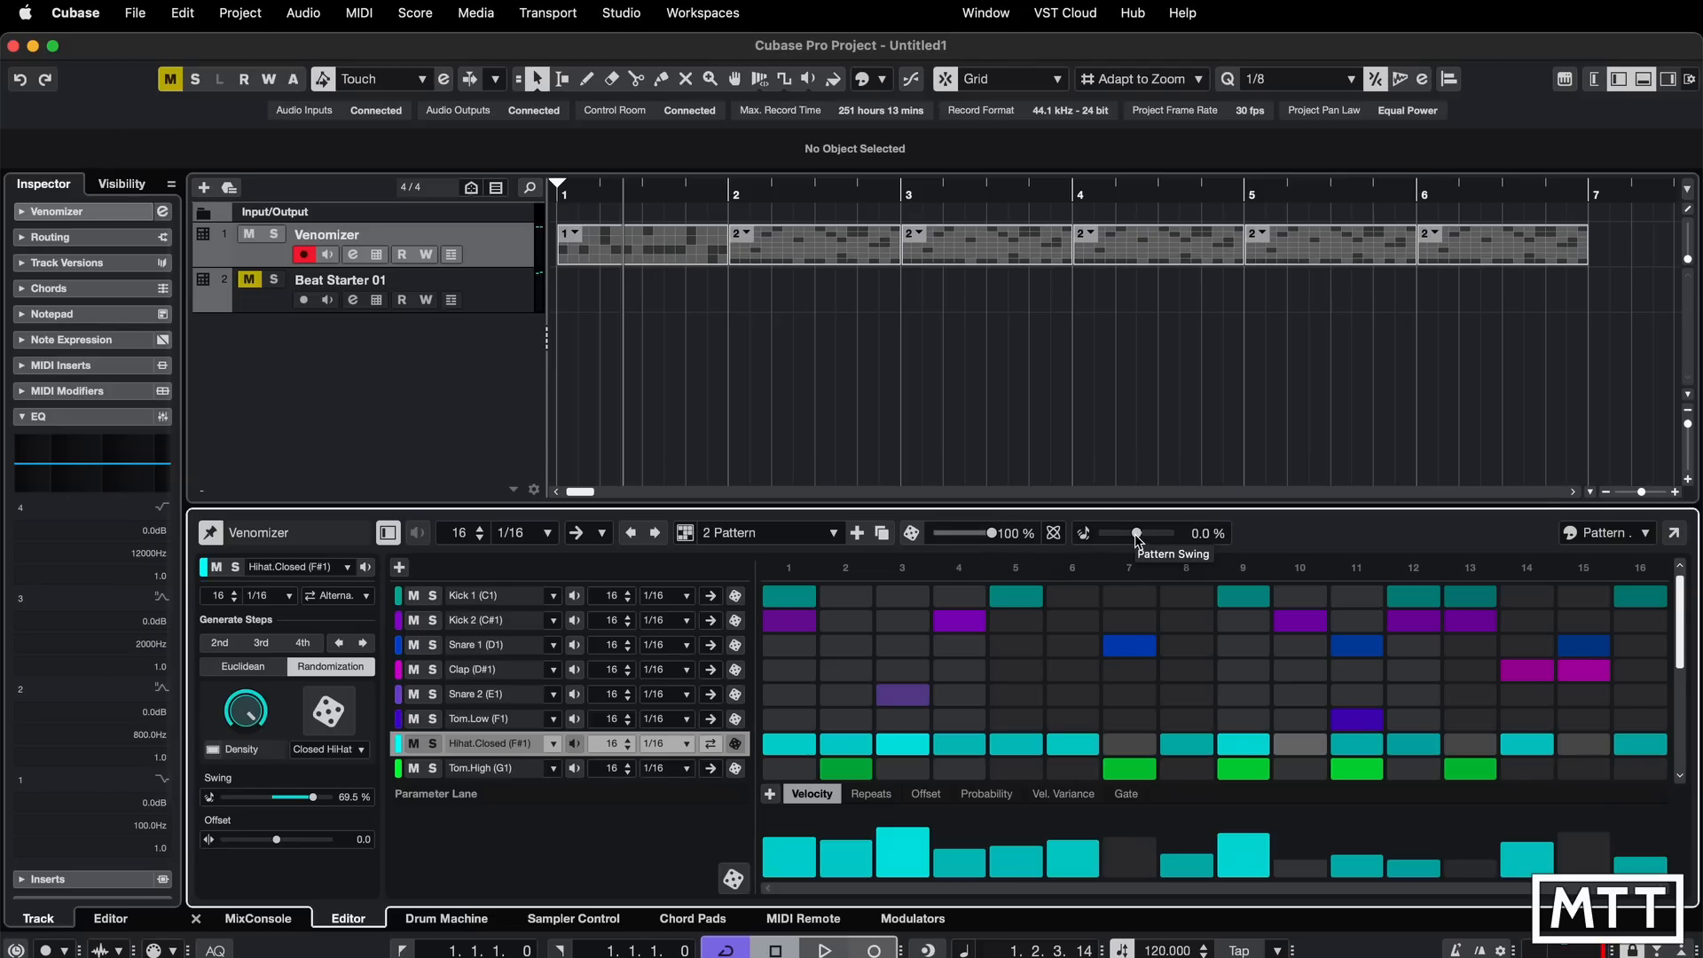
- Raise the pattern swing to 100% and briefly play back the project to hear it
mouse_move(1137, 539)
mouse_down()
mouse_move(1166, 537)
mouse_move(1134, 539)
mouse_up()
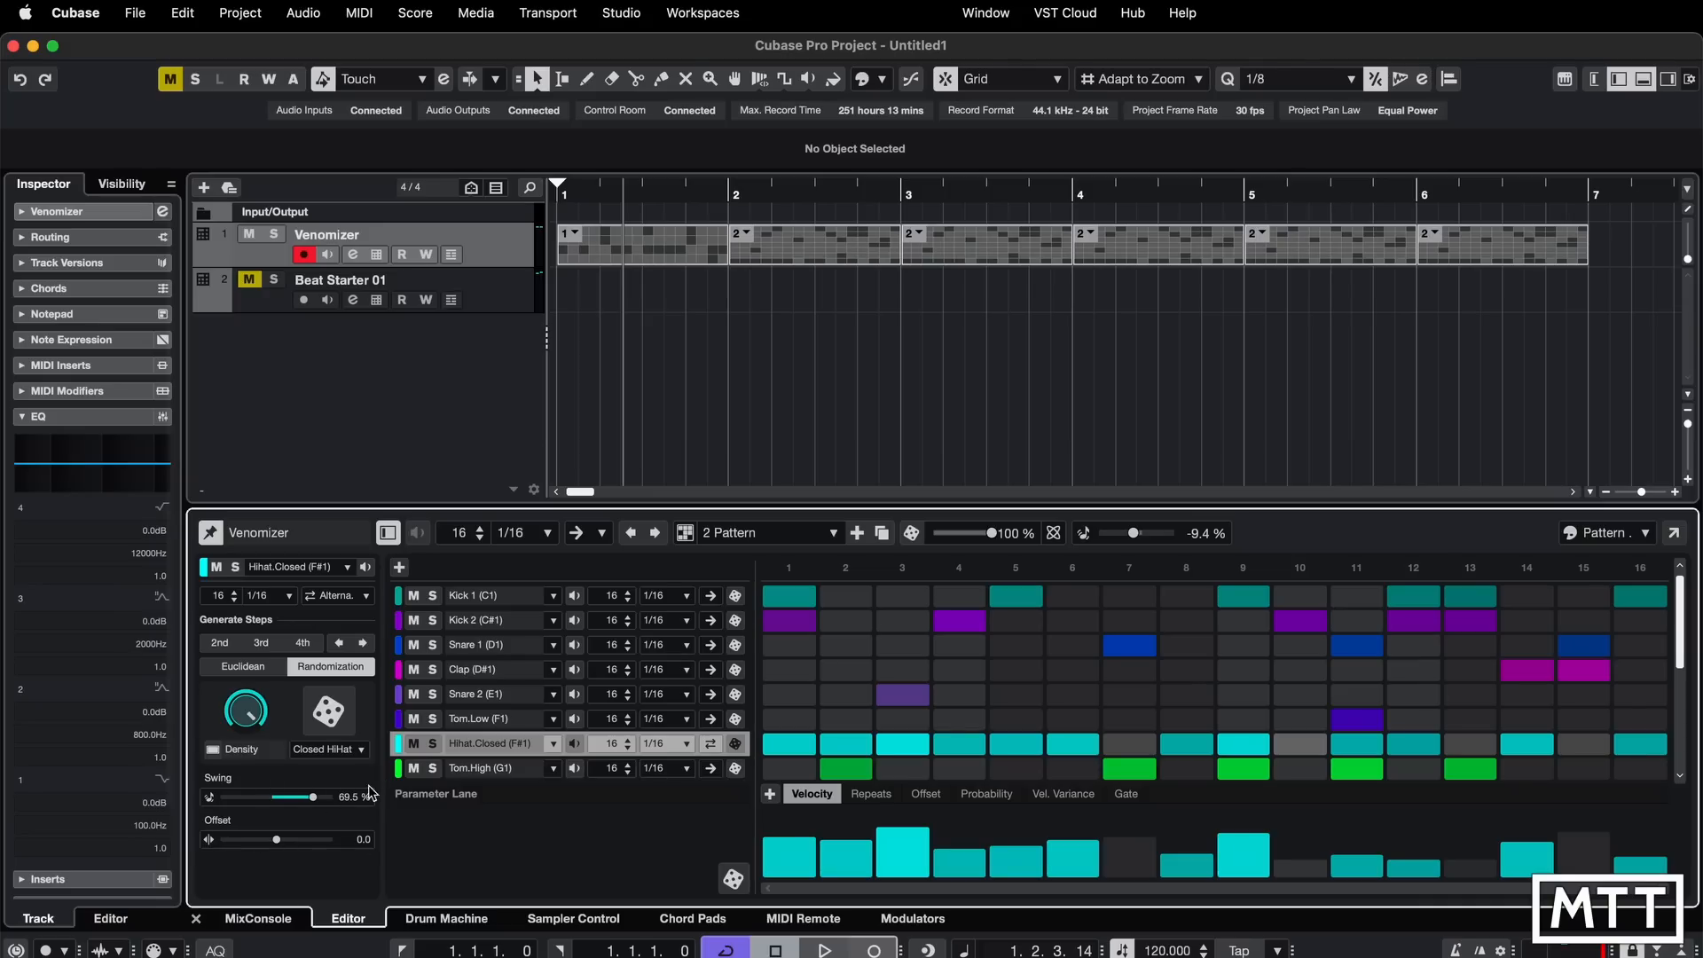
drag(1135, 535, 1189, 541)
key(space)
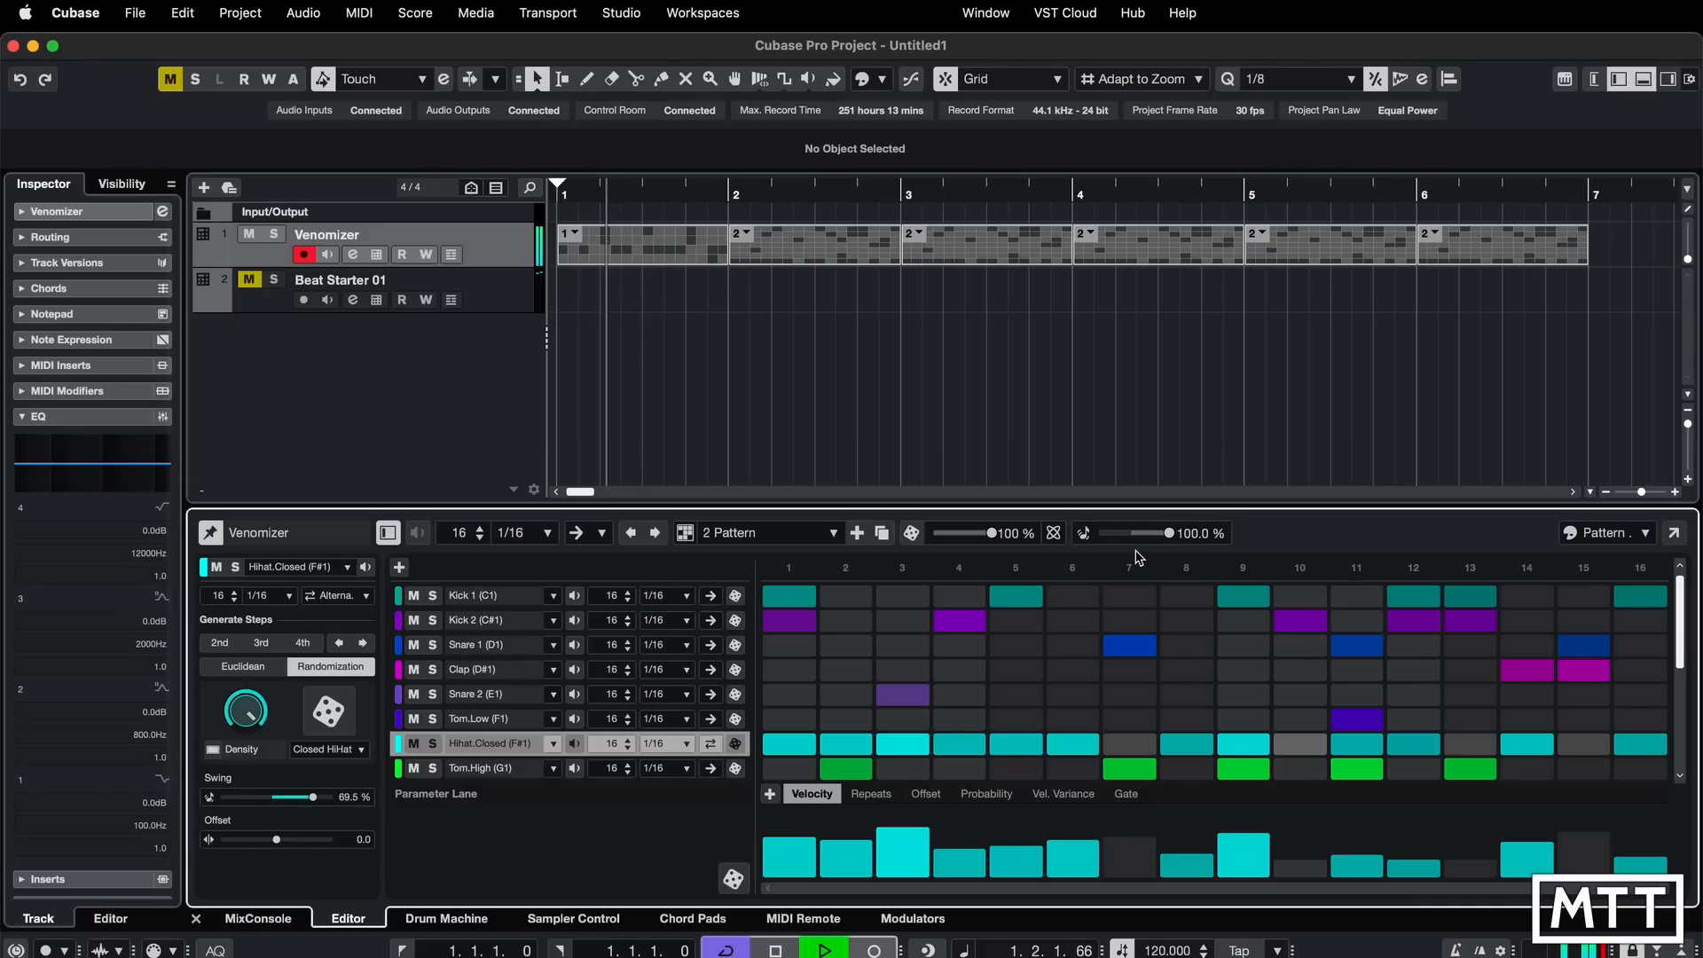
key(space)
- Switch the editor to 1 Pattern and play it back to hear the pattern swing
click(772, 533)
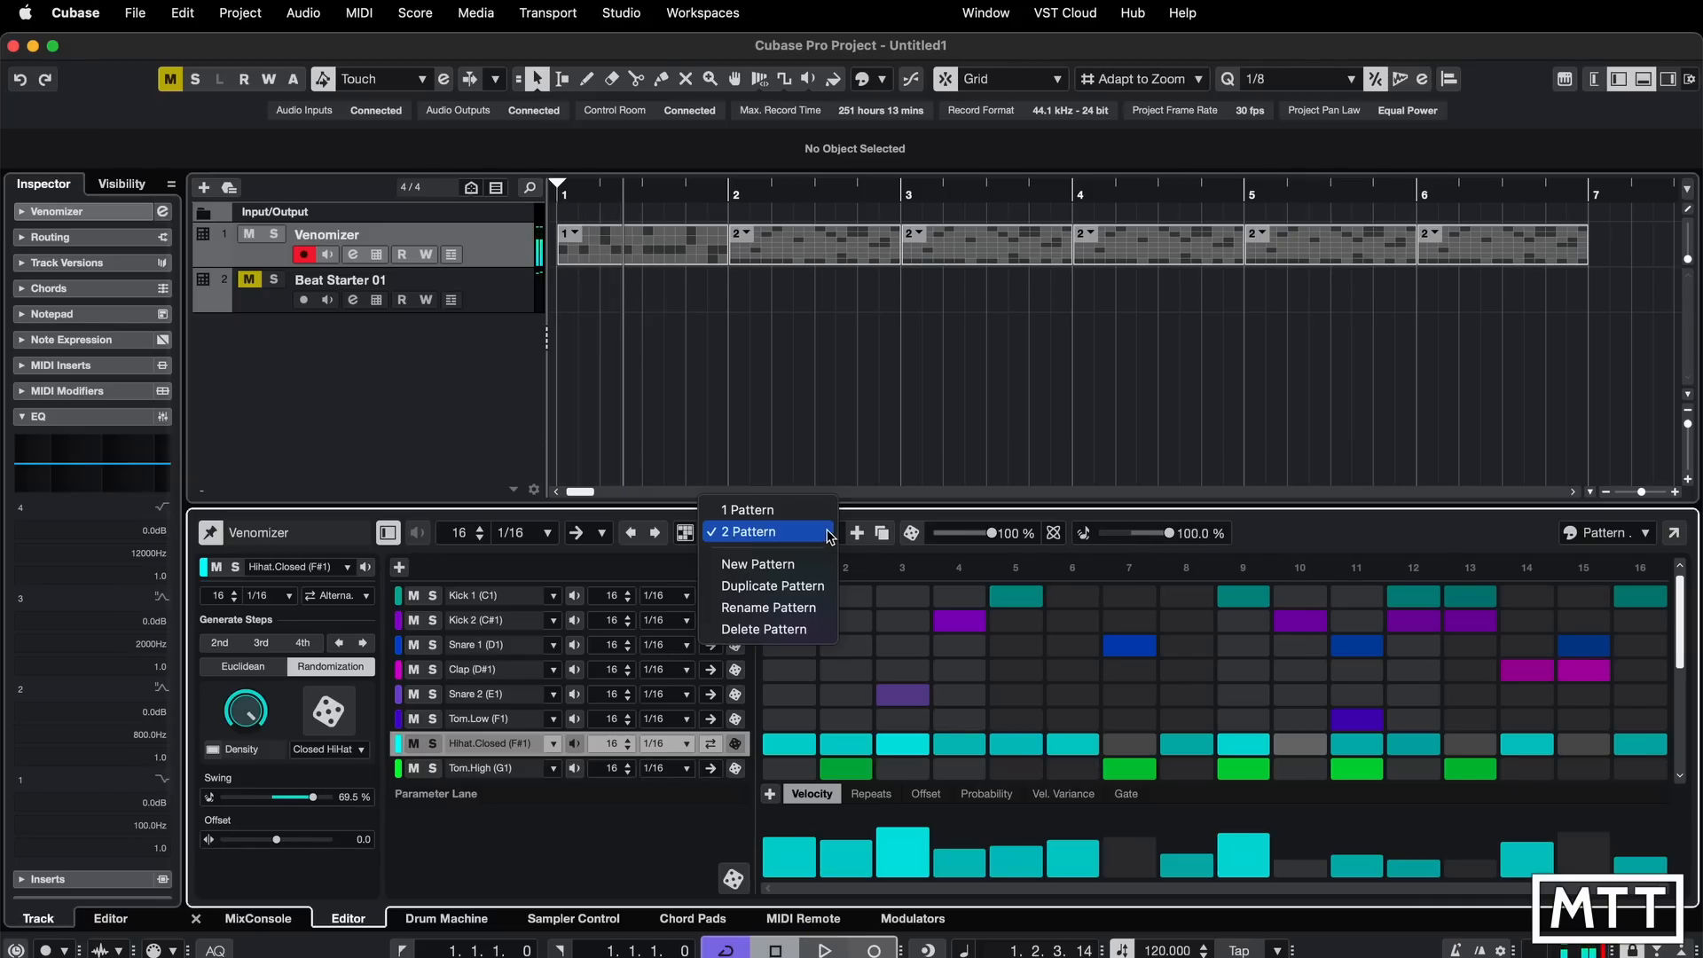
click(754, 510)
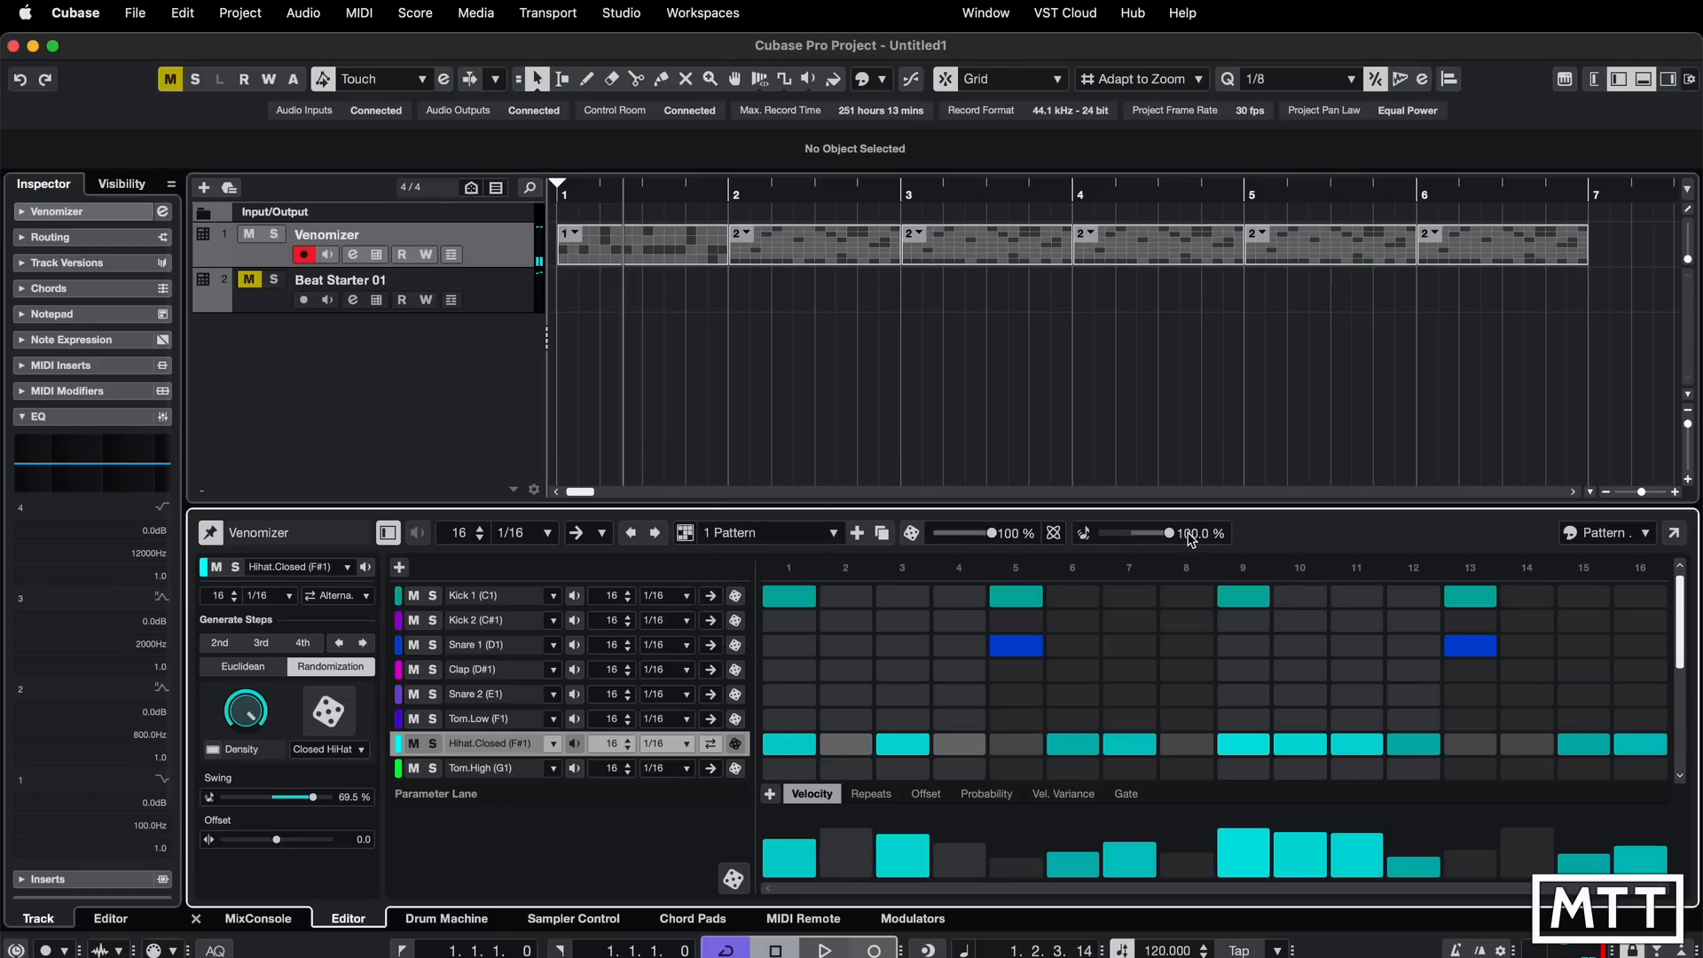
key(space)
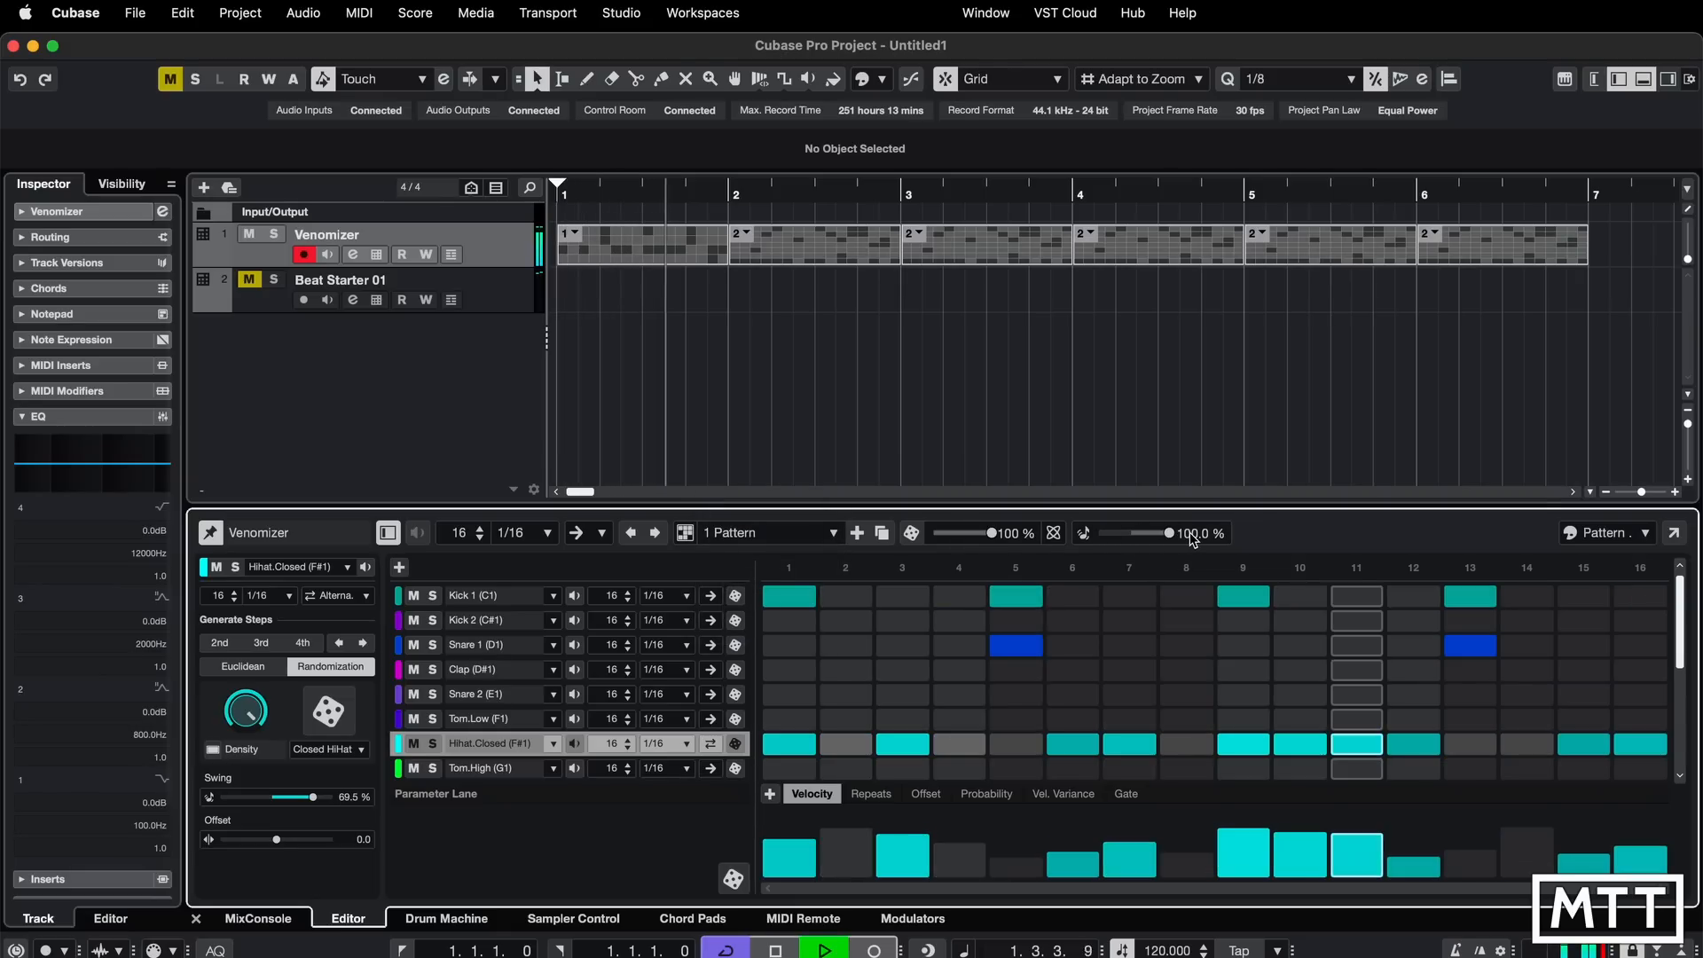
key(space)
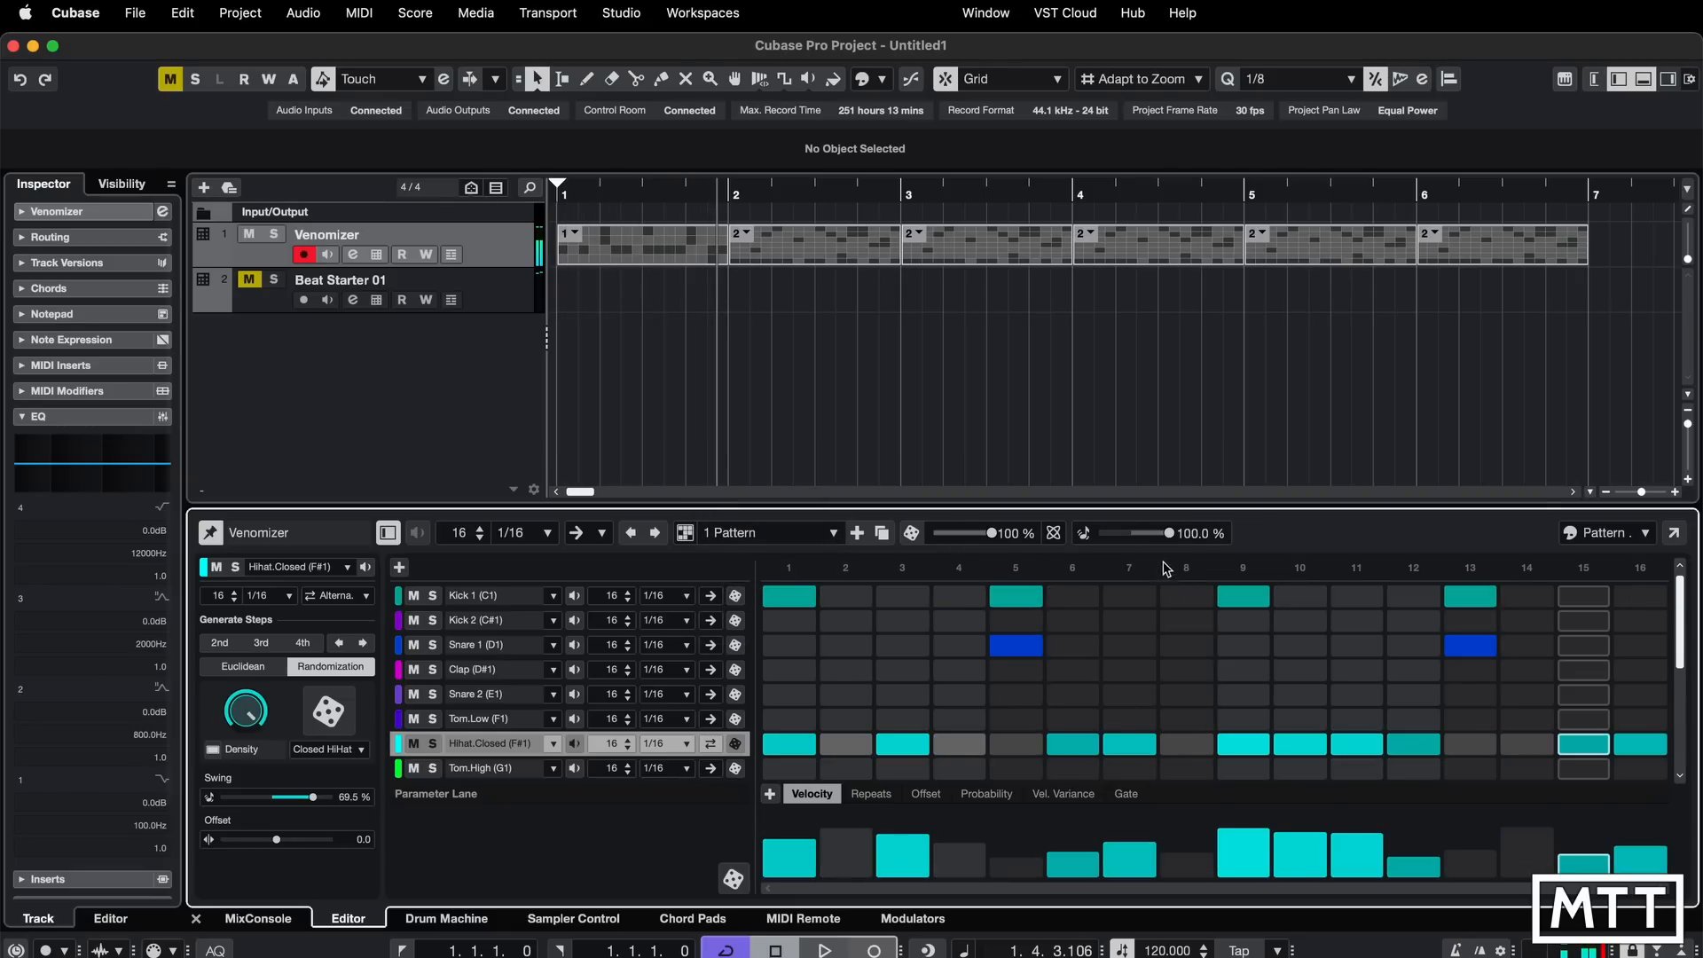
- Set the pattern swing to -100% and play back 1 Pattern from the project start
drag(1170, 534, 1104, 533)
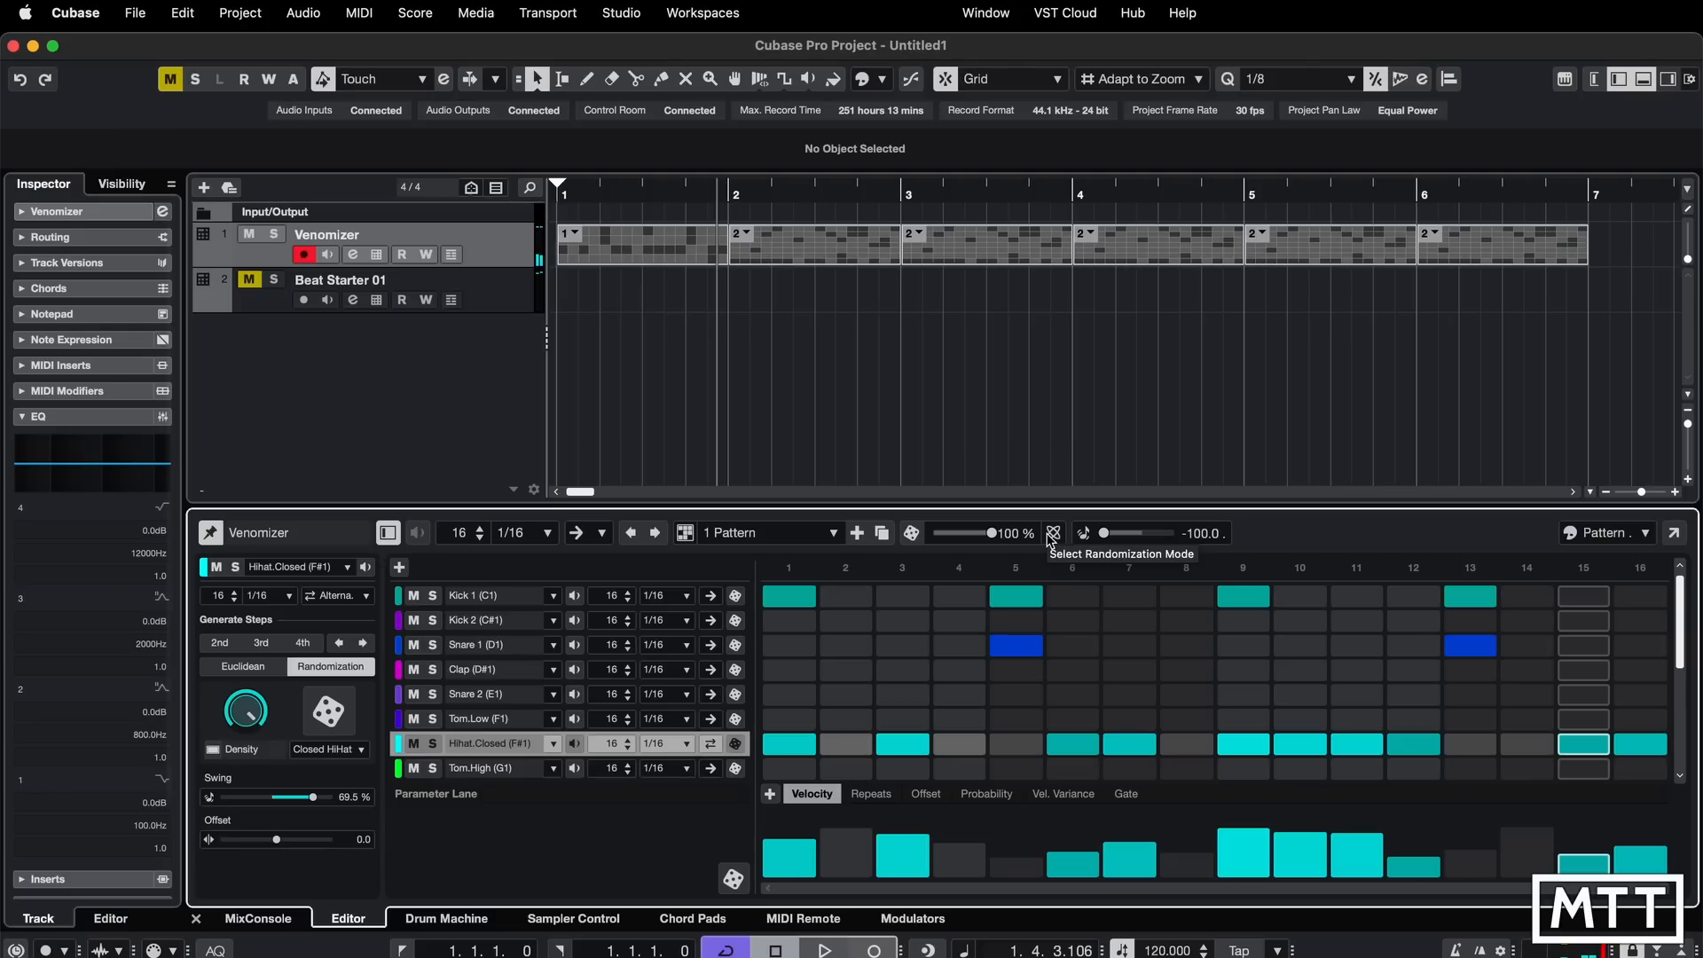
key(Home)
key(space)
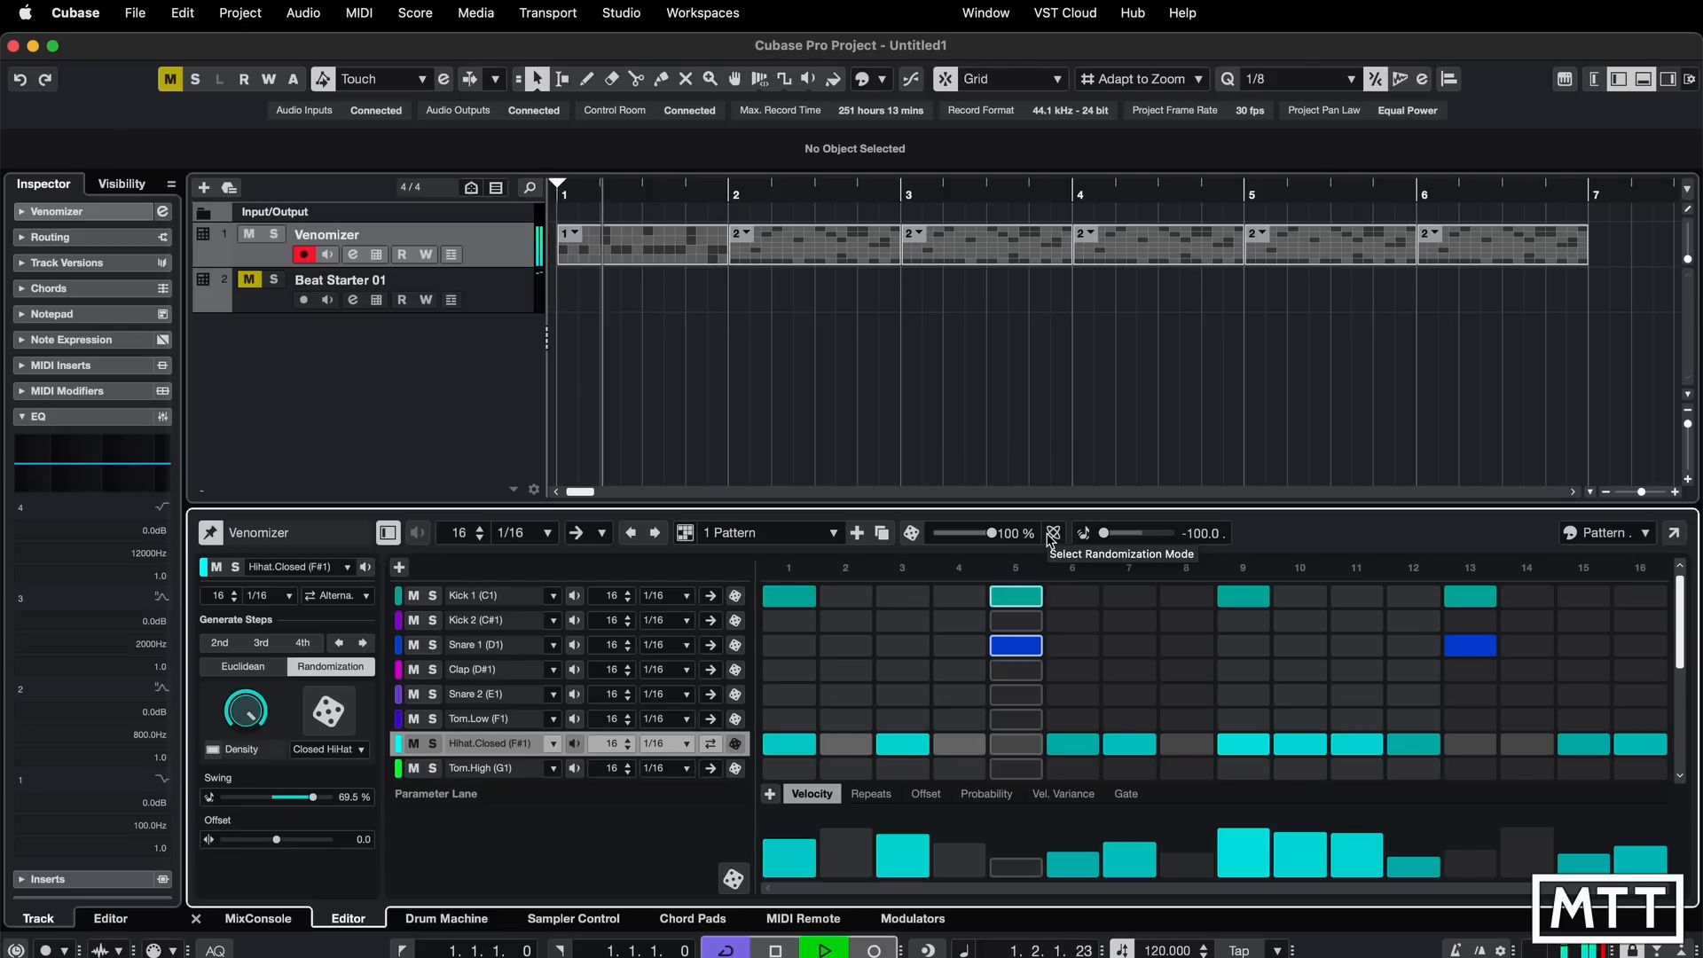
key(space)
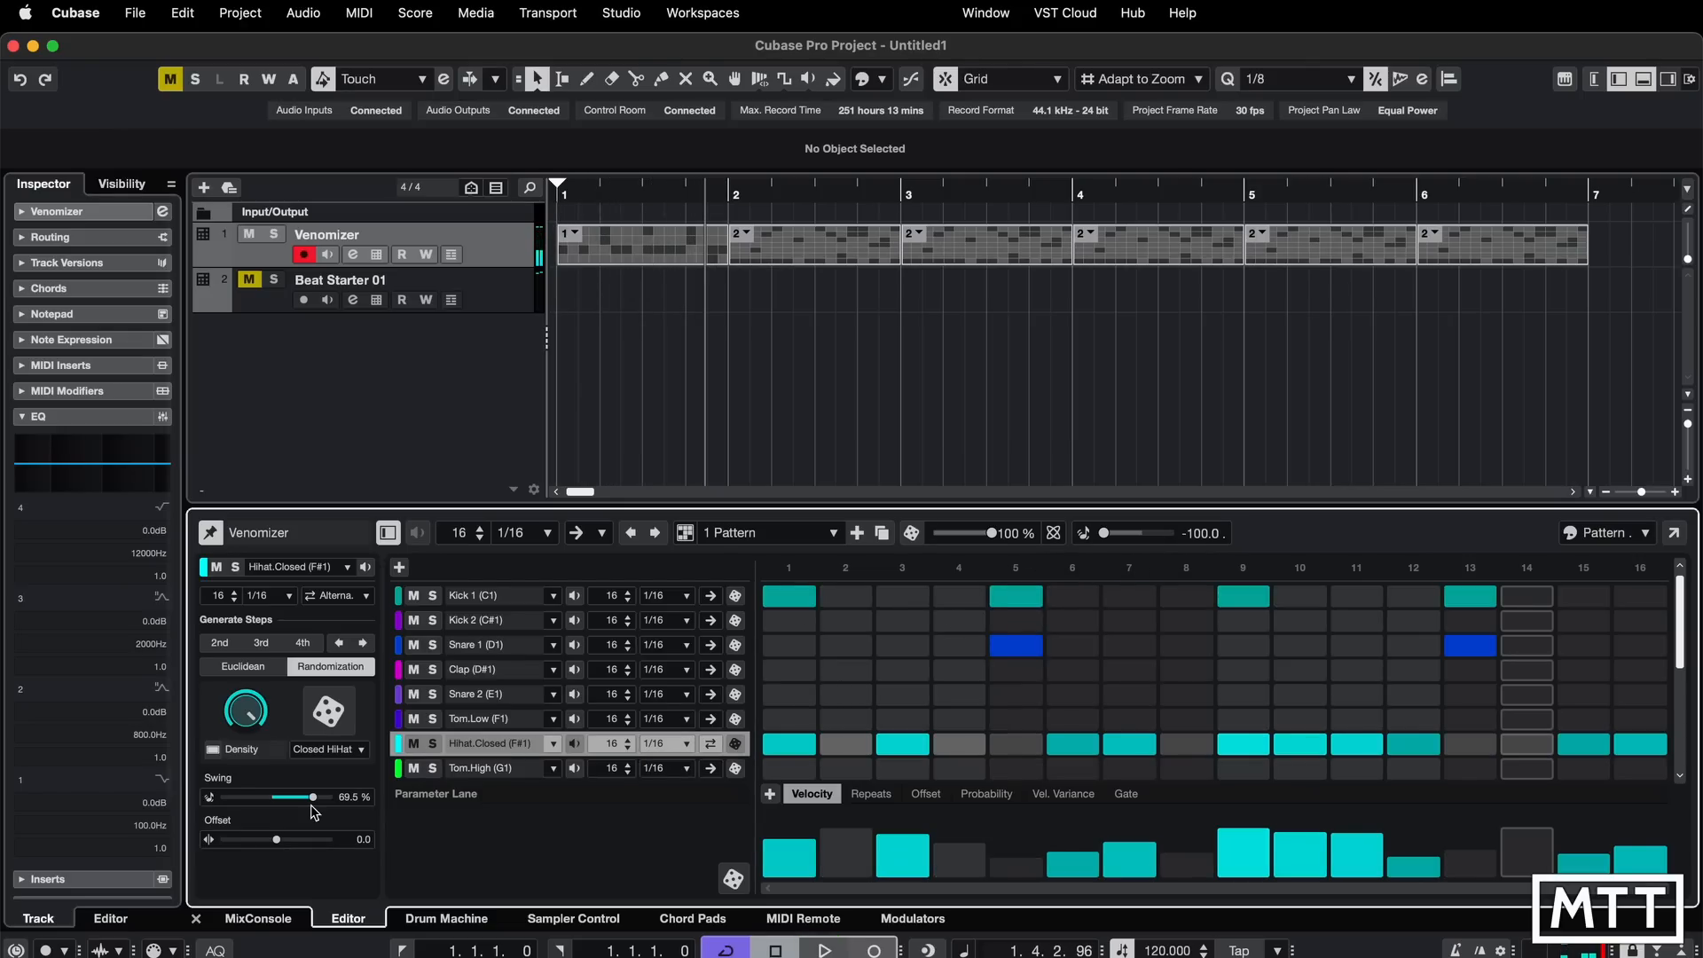
- Reset the Hihat.Closed lane's own swing to 0% and play back 1 Pattern
super+click(277, 798)
key(space)
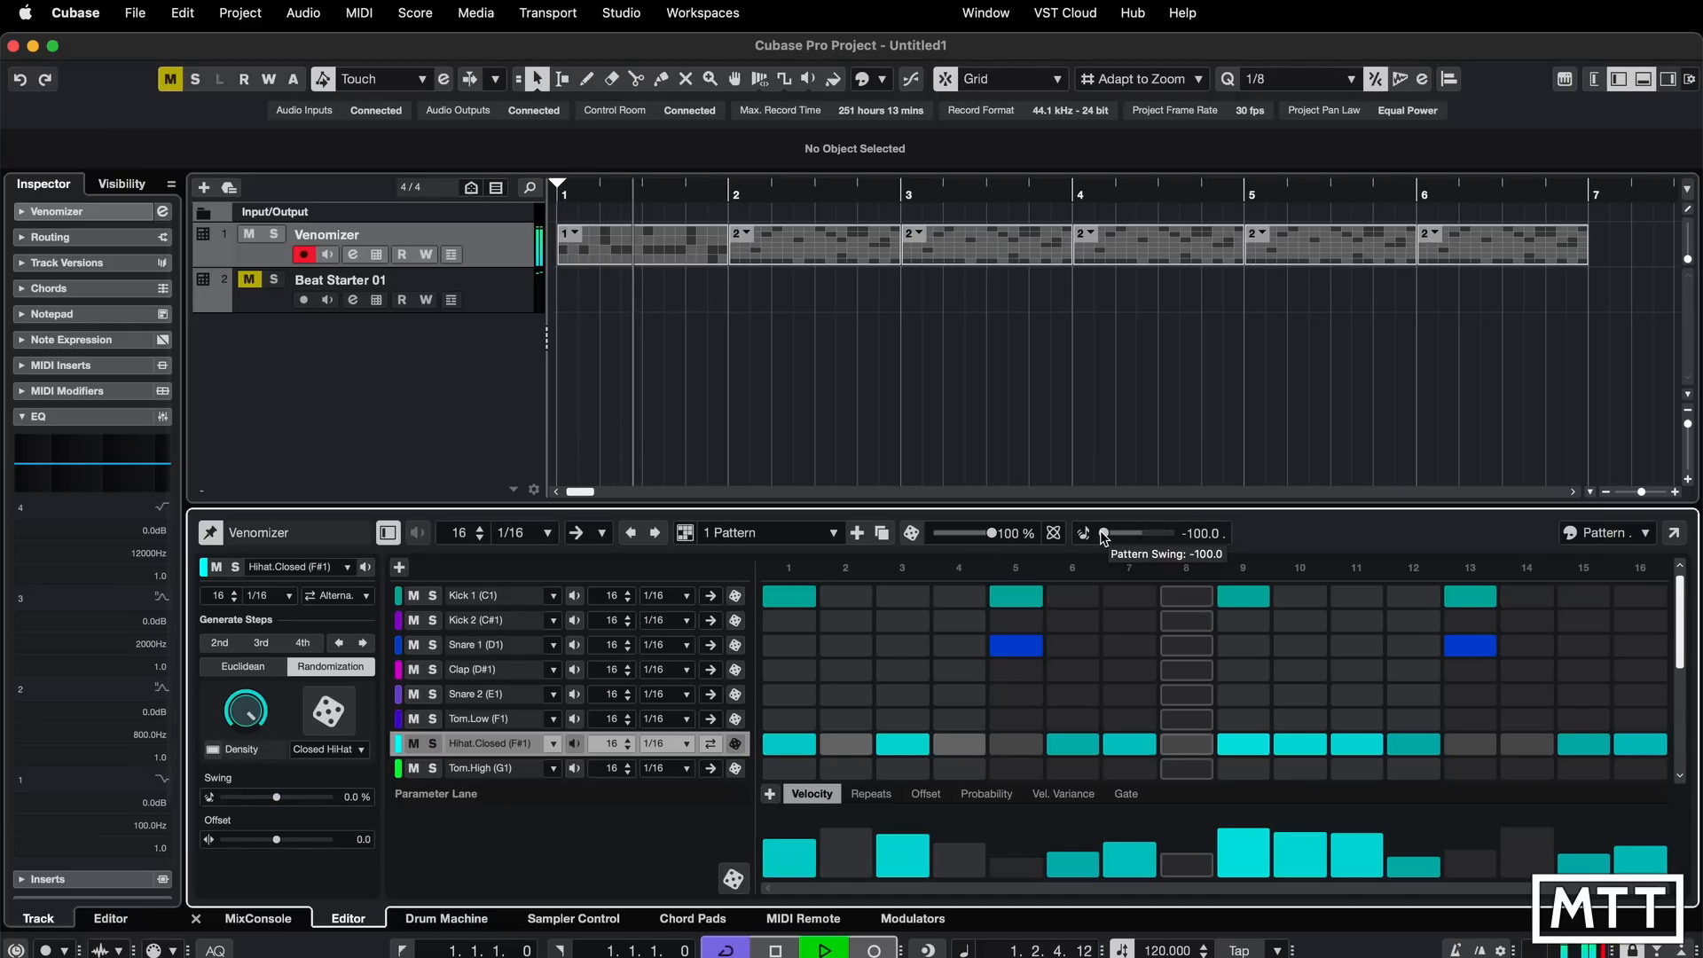
key(space)
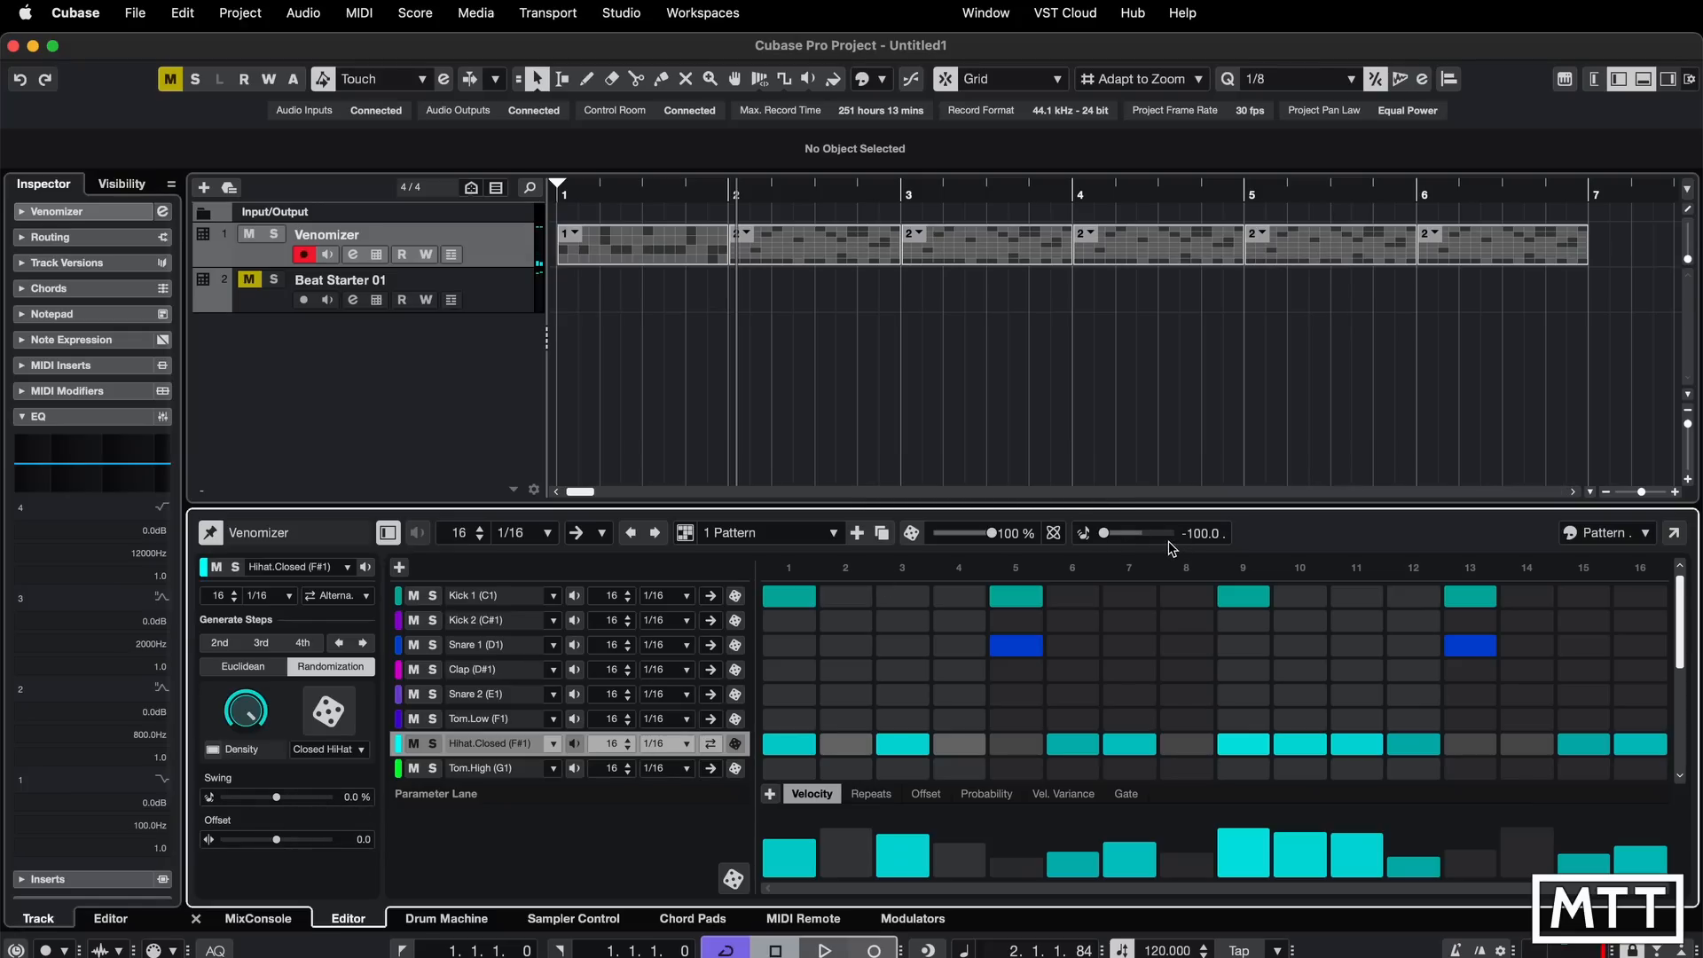
- Preview the Pitch and Drum Machine colour schemes on the lanes and return to the Pattern Editor colours
click(1652, 533)
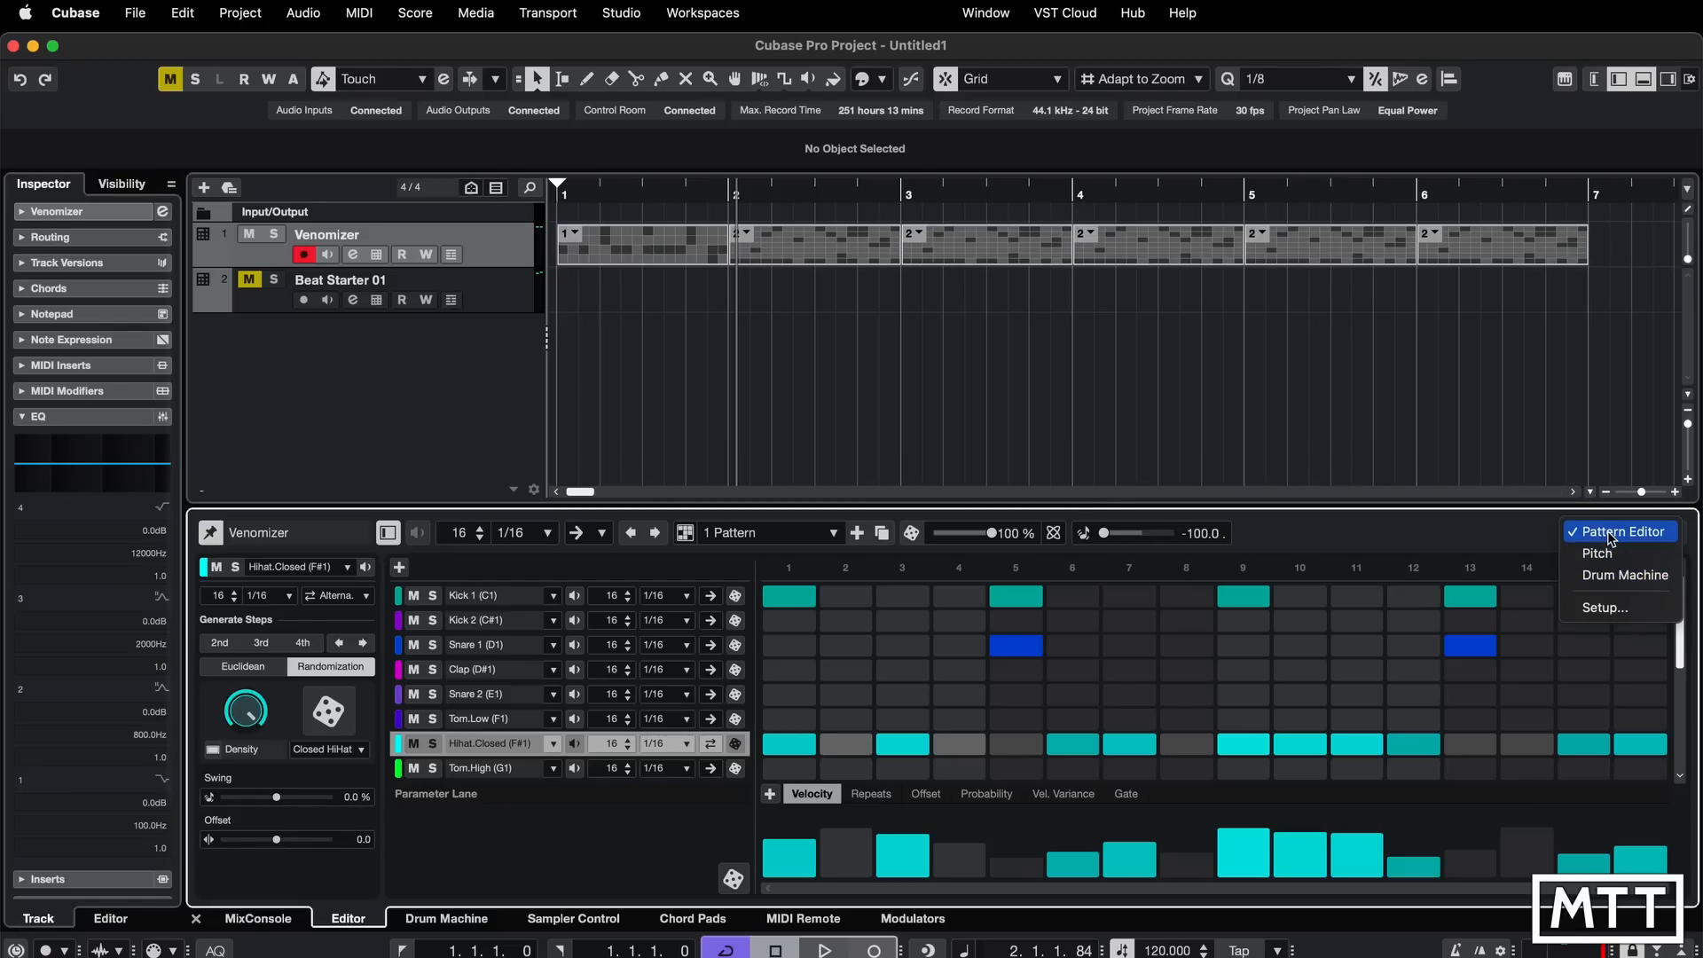
click(1604, 555)
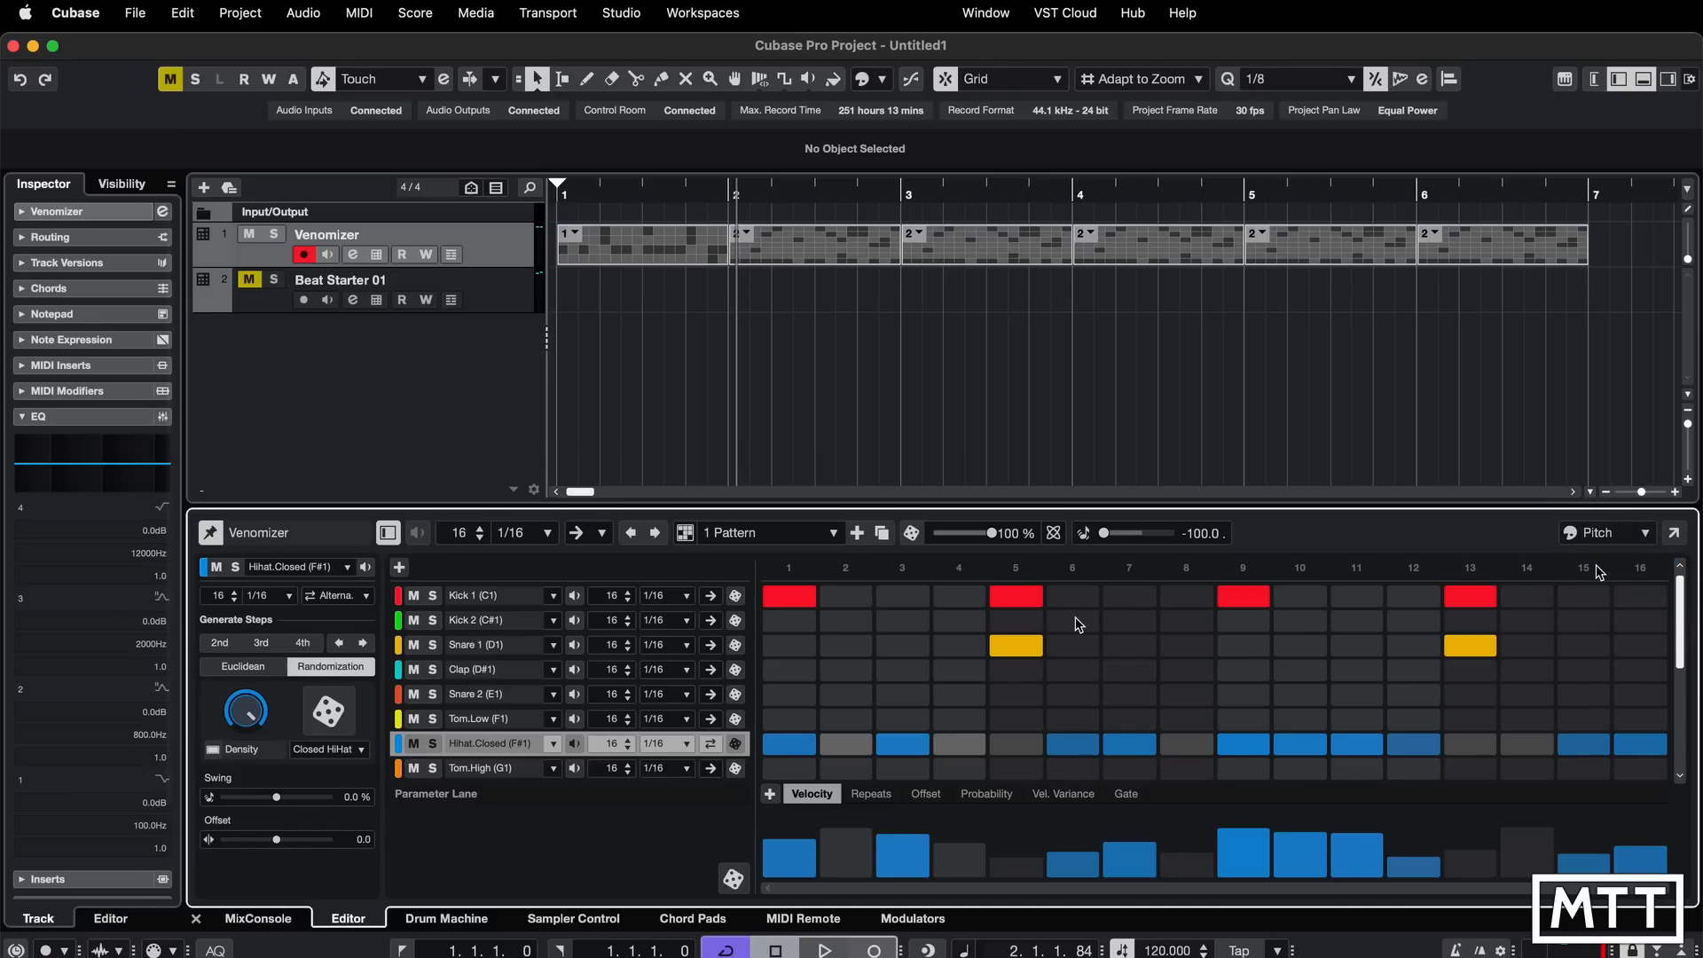
click(1600, 538)
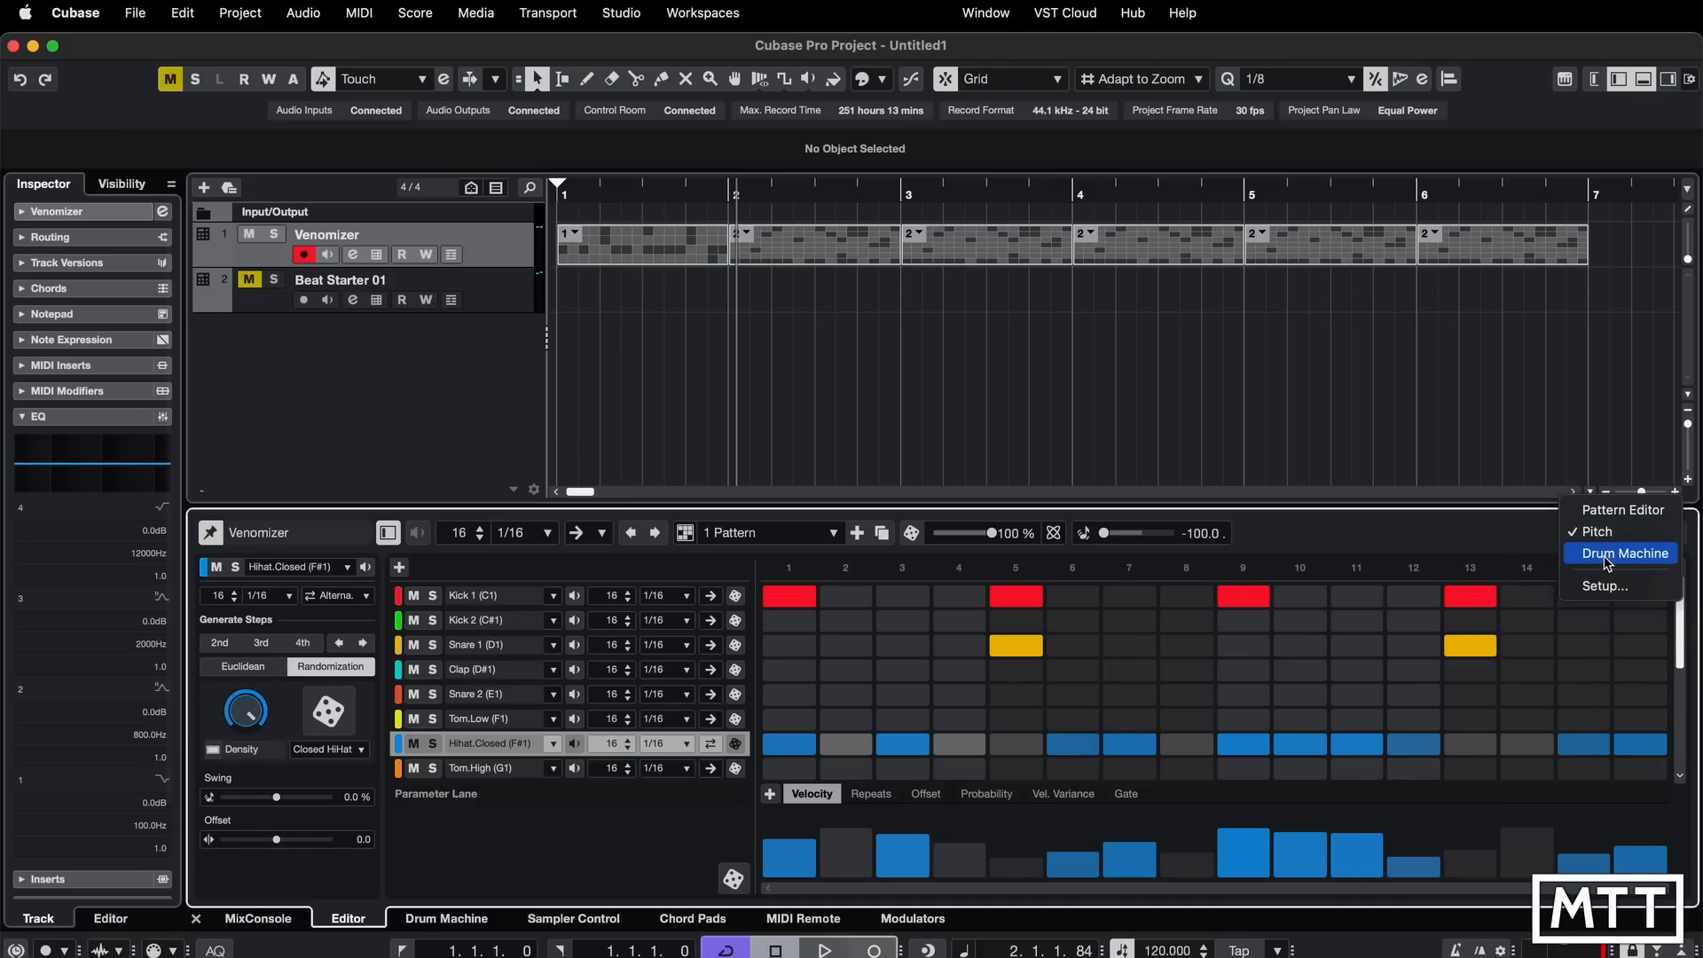
click(1607, 557)
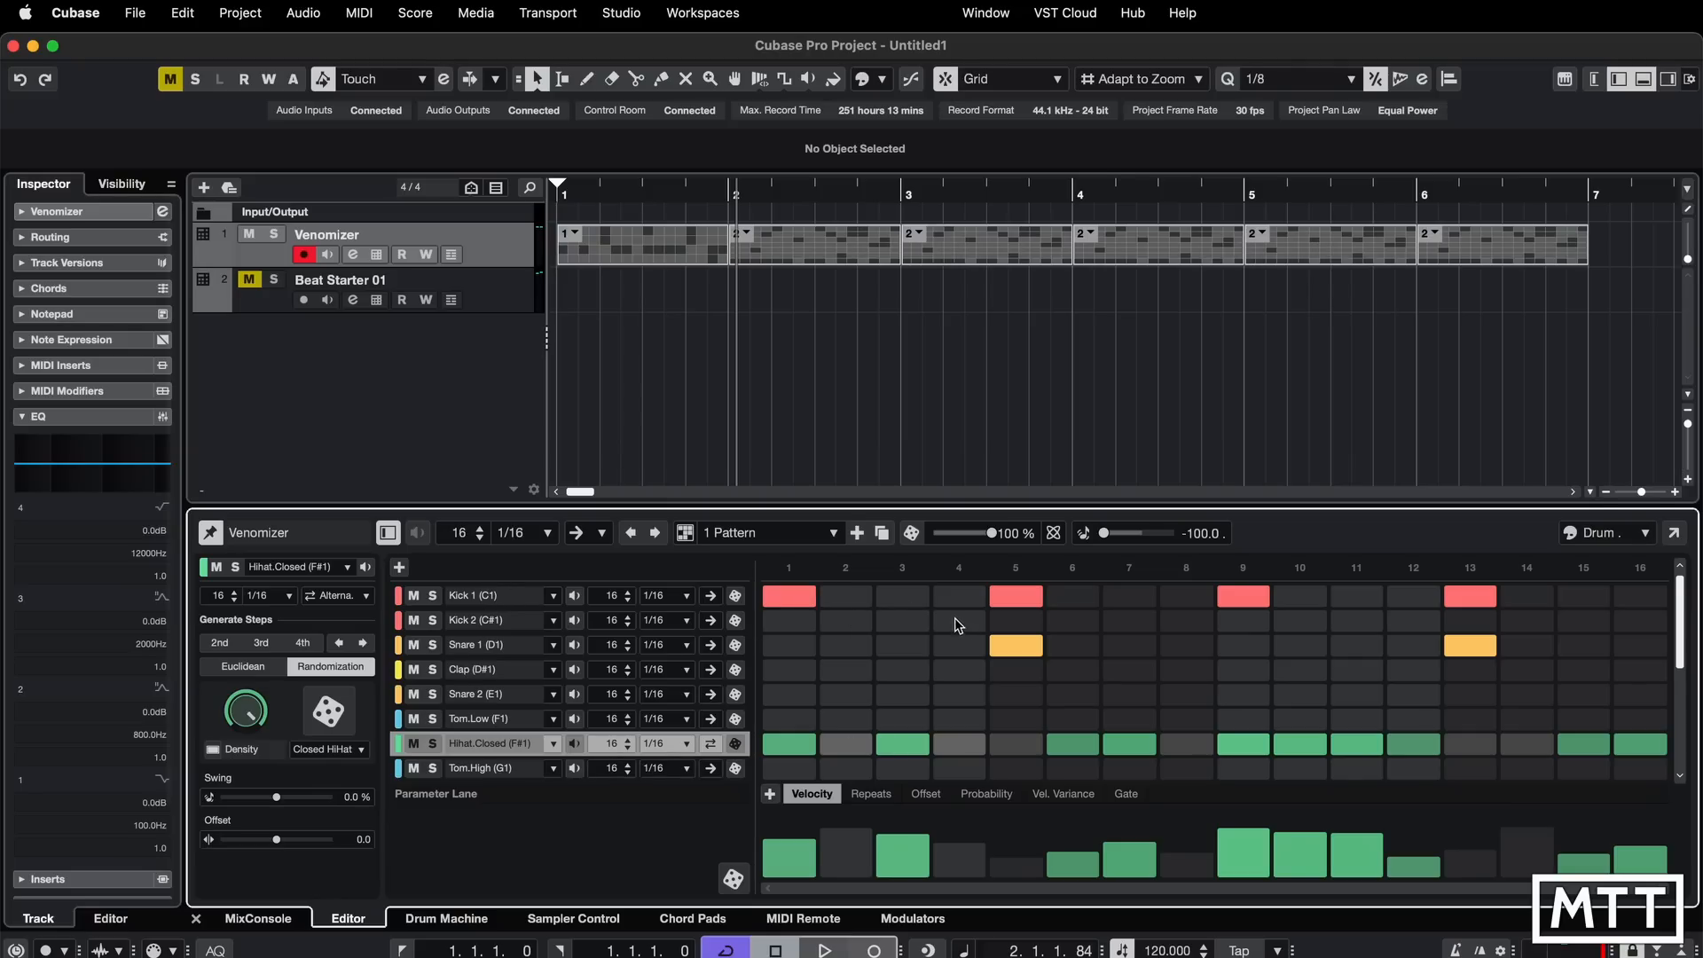
click(1623, 545)
click(1606, 493)
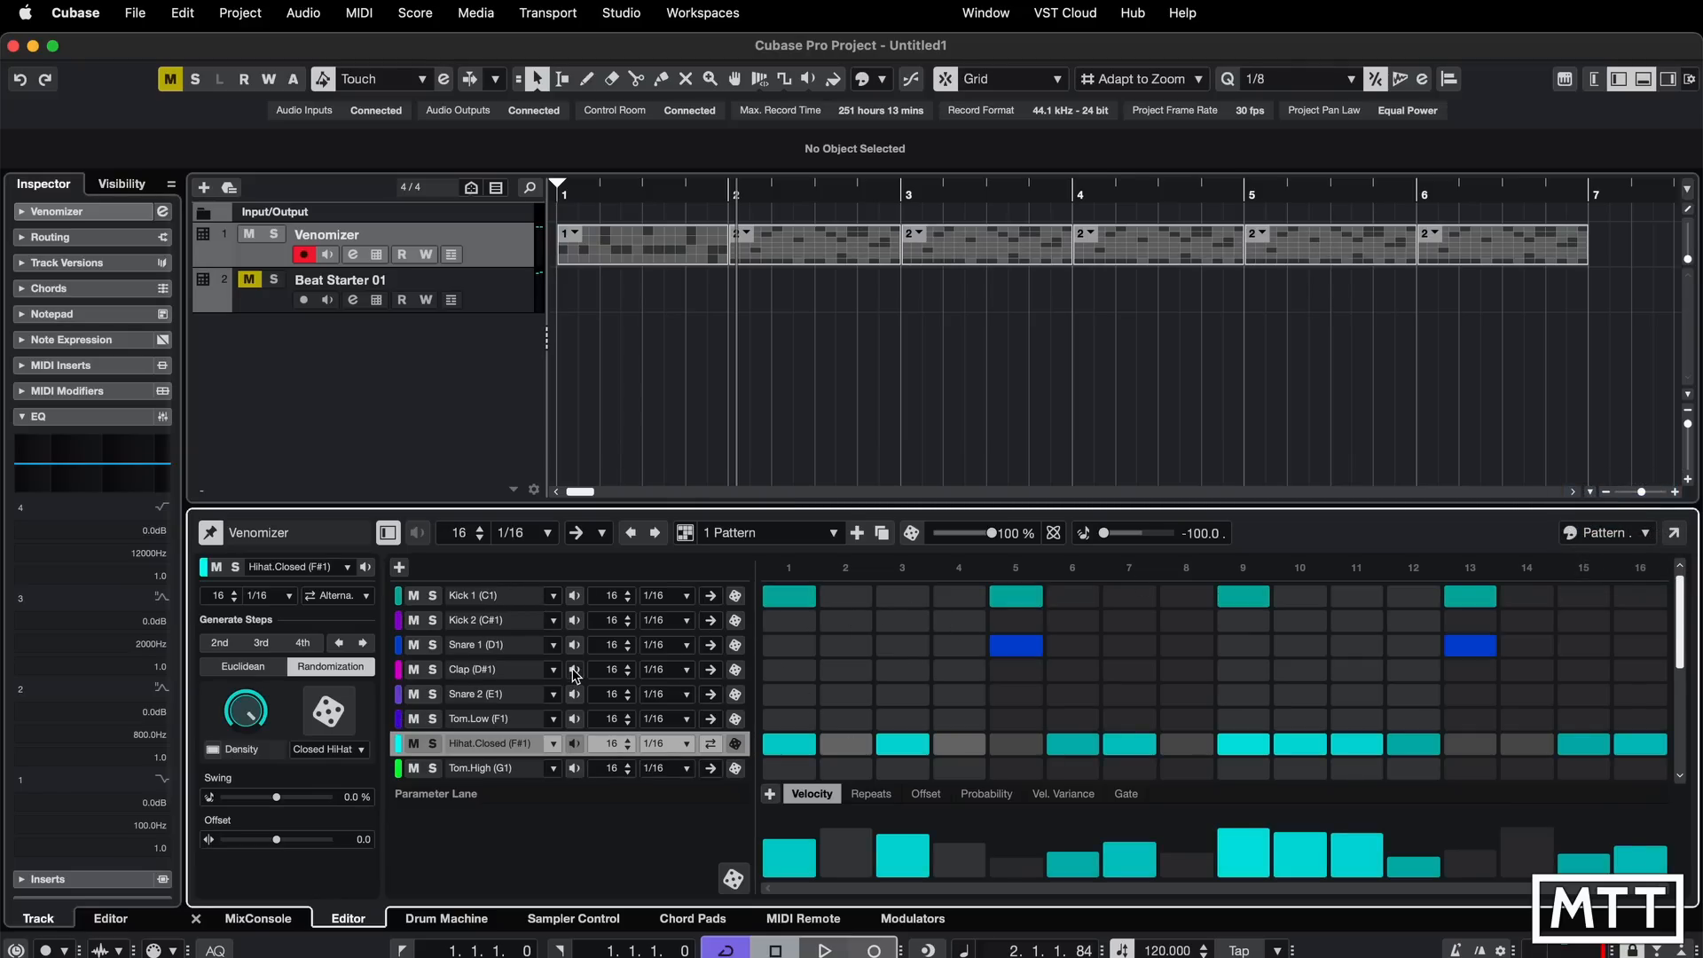
- Select the Kick 2 lane, view 1 Pattern in a separate editor window enlarged to show all lanes, and close that window
click(399, 619)
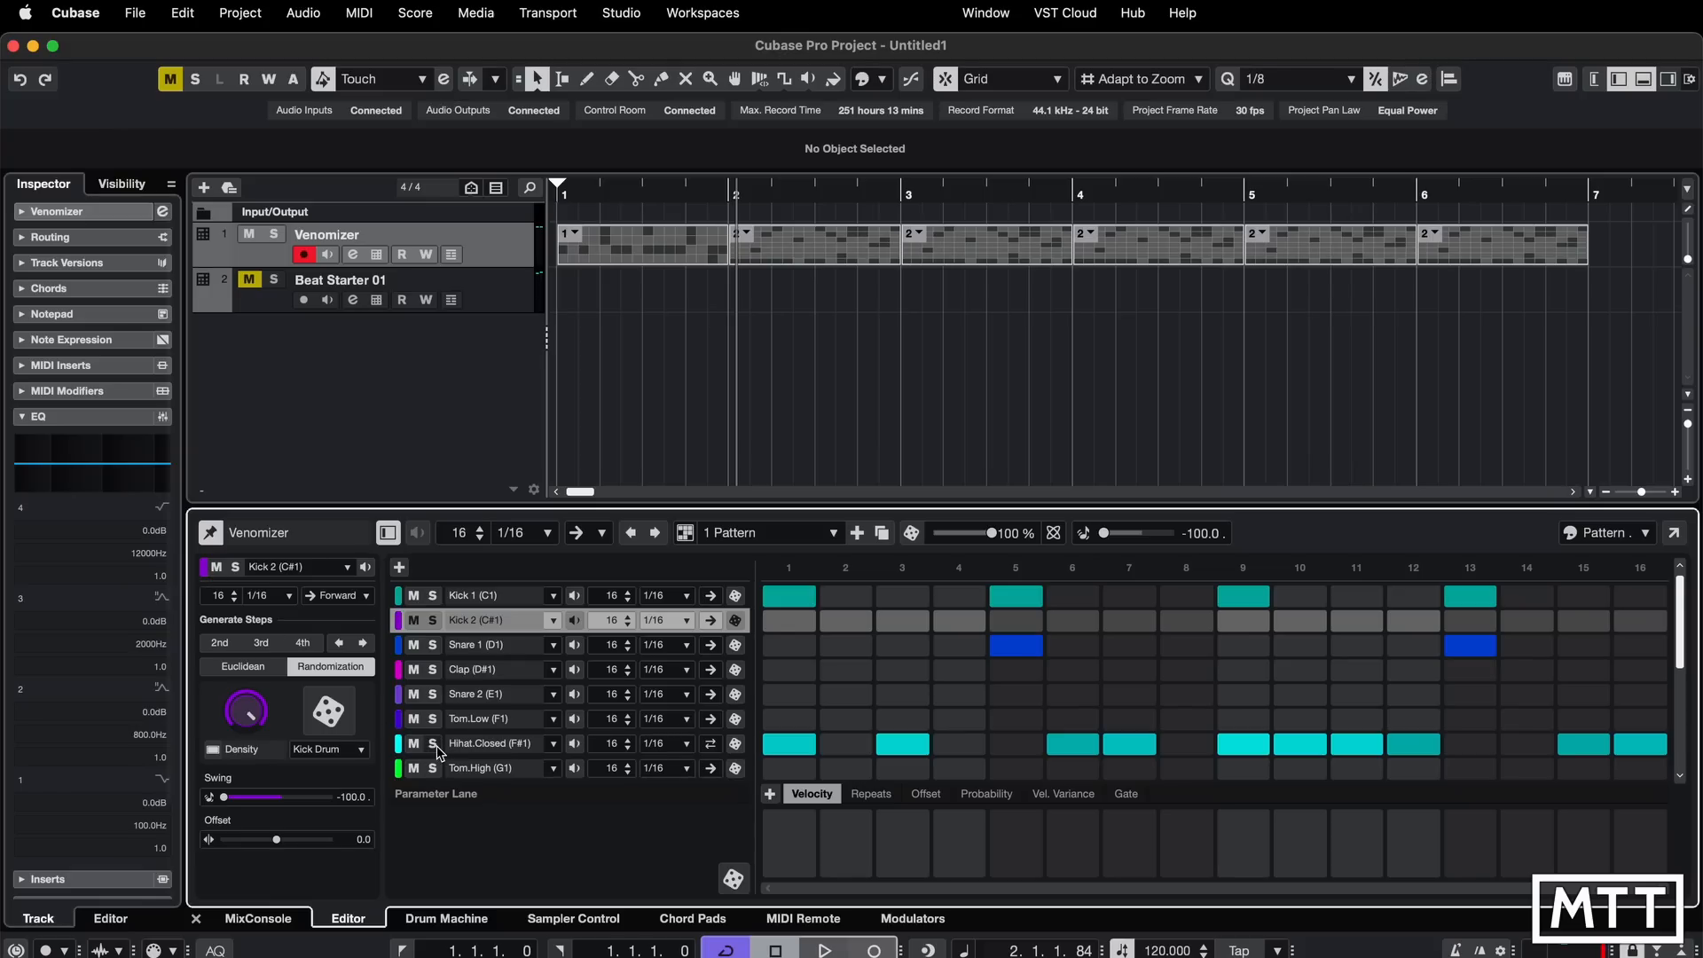
click(1674, 532)
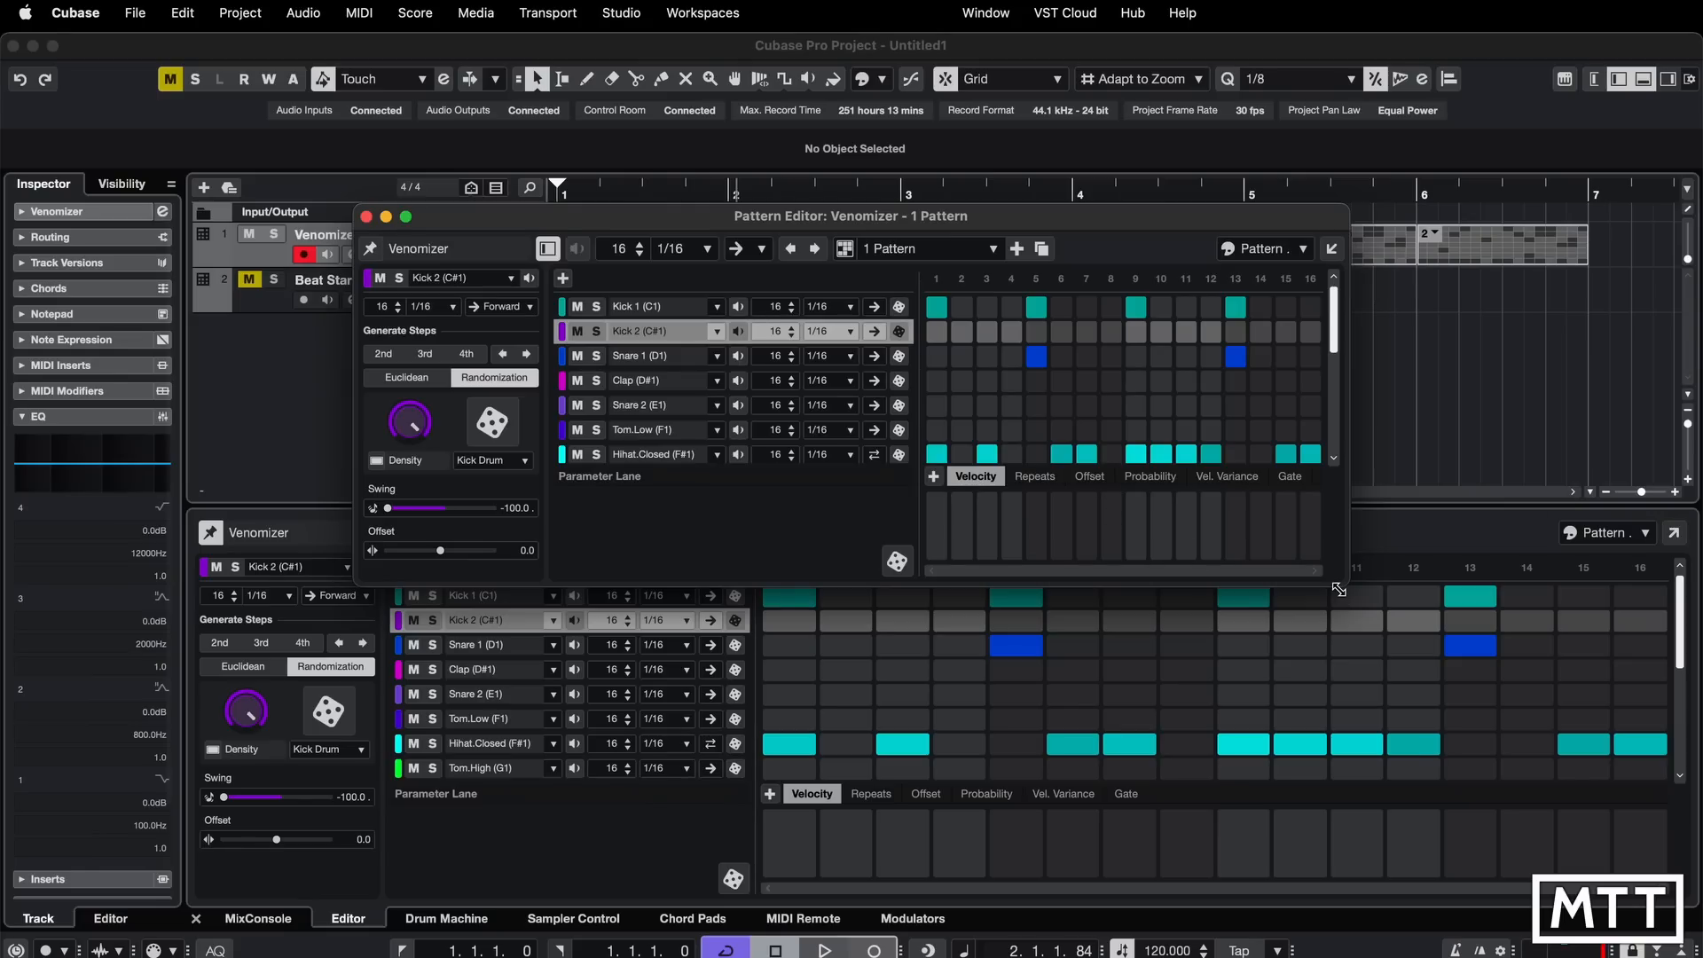
drag(1338, 590, 1613, 847)
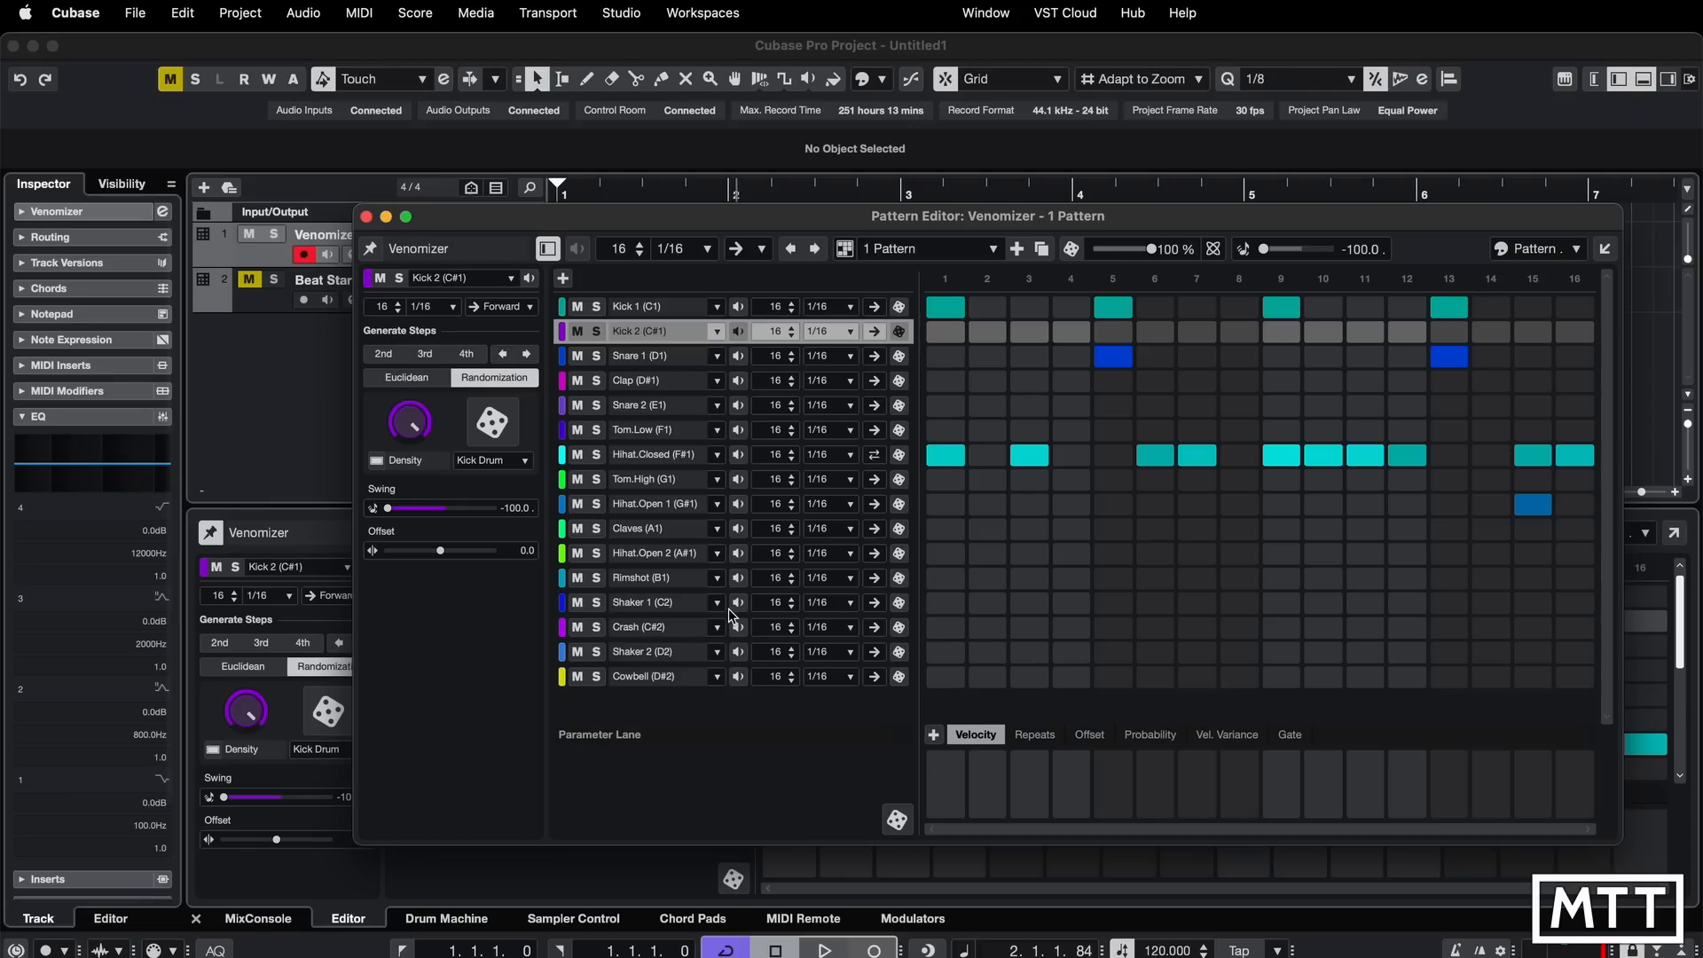
click(366, 215)
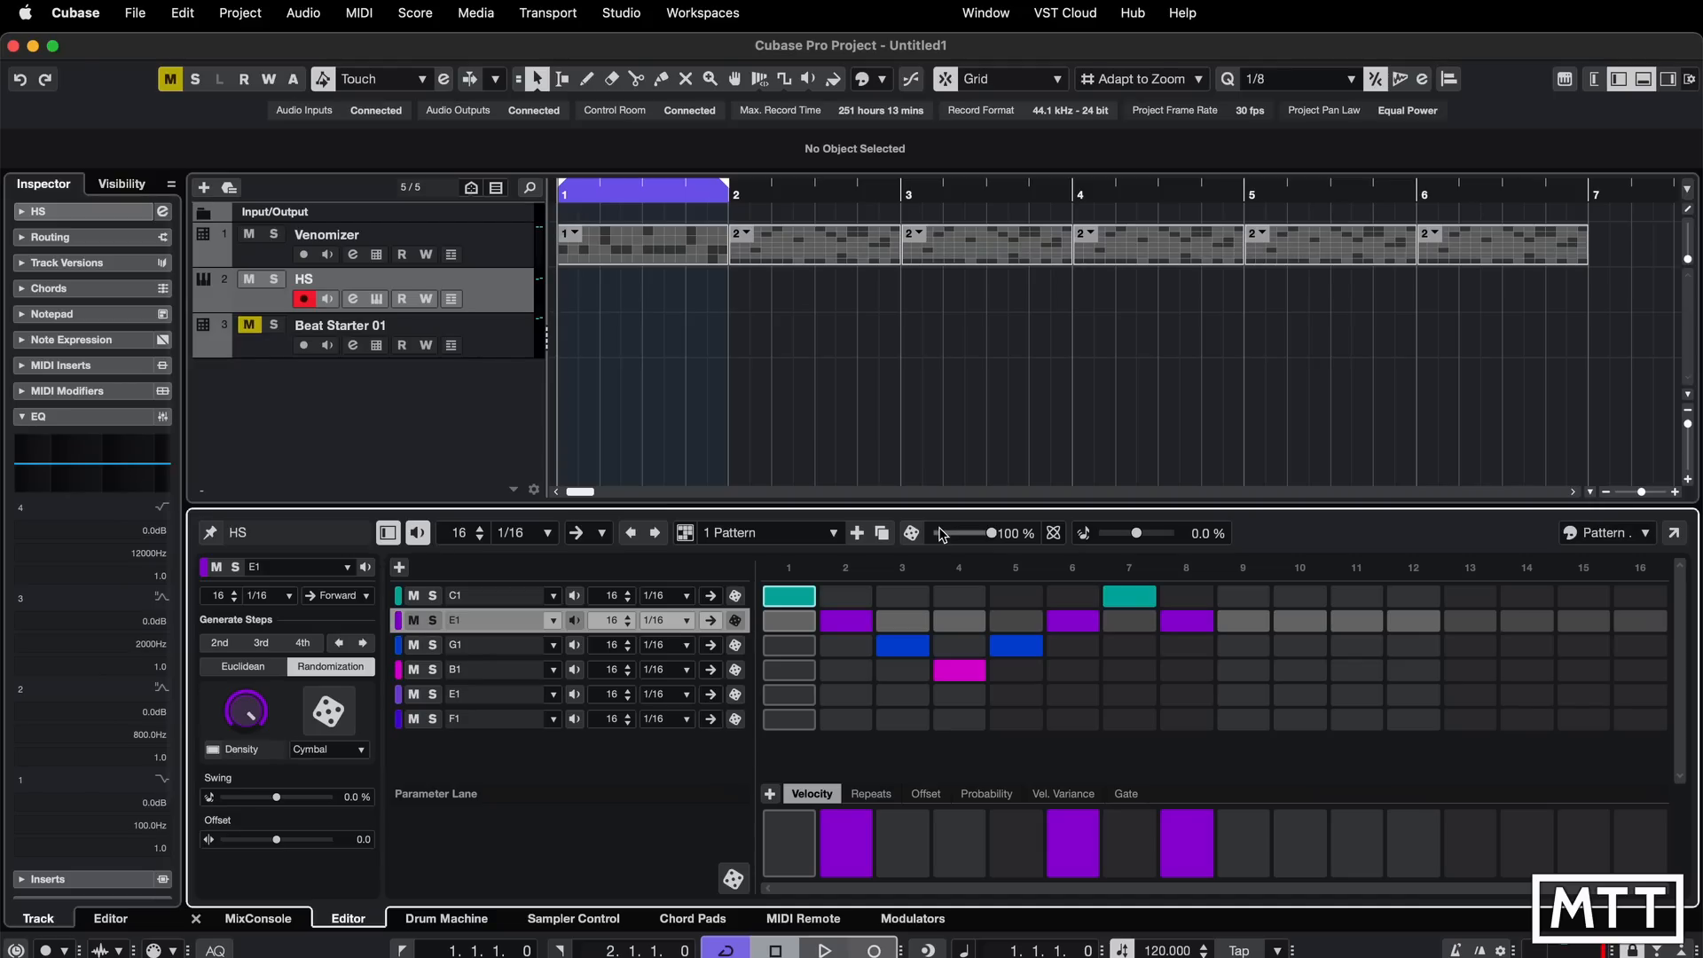
- Move the HS track below Beat Starter 01 and take a look at its HALion Sonic instrument
drag(502, 296, 503, 352)
click(376, 346)
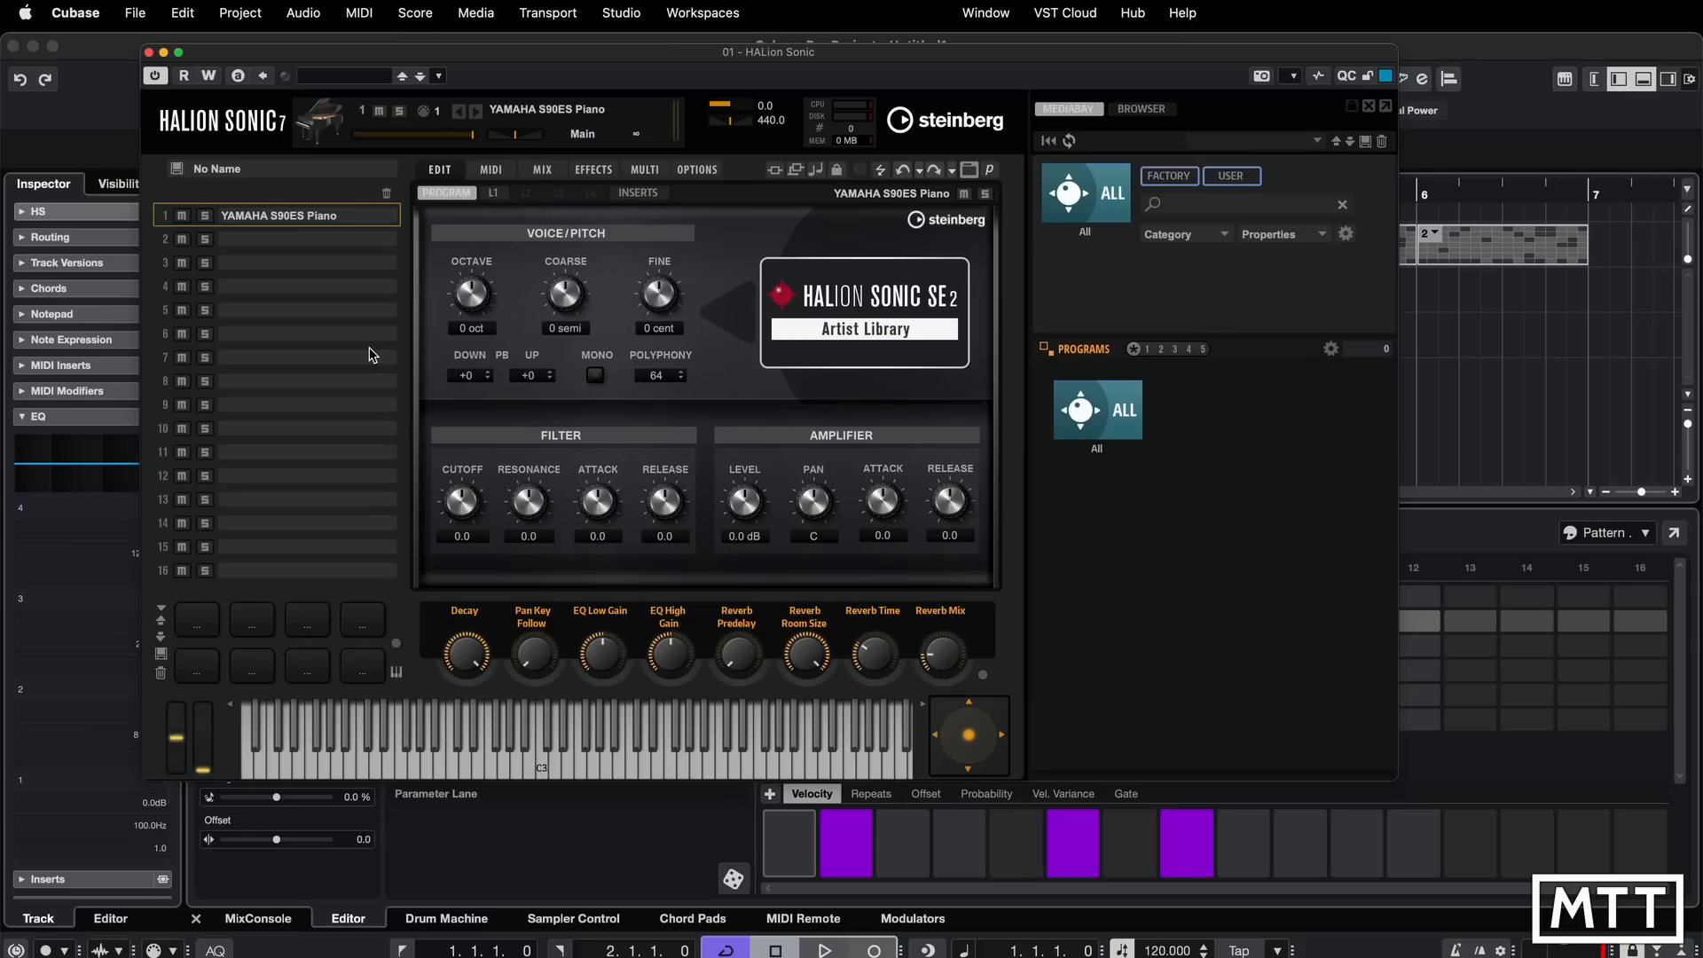
click(149, 53)
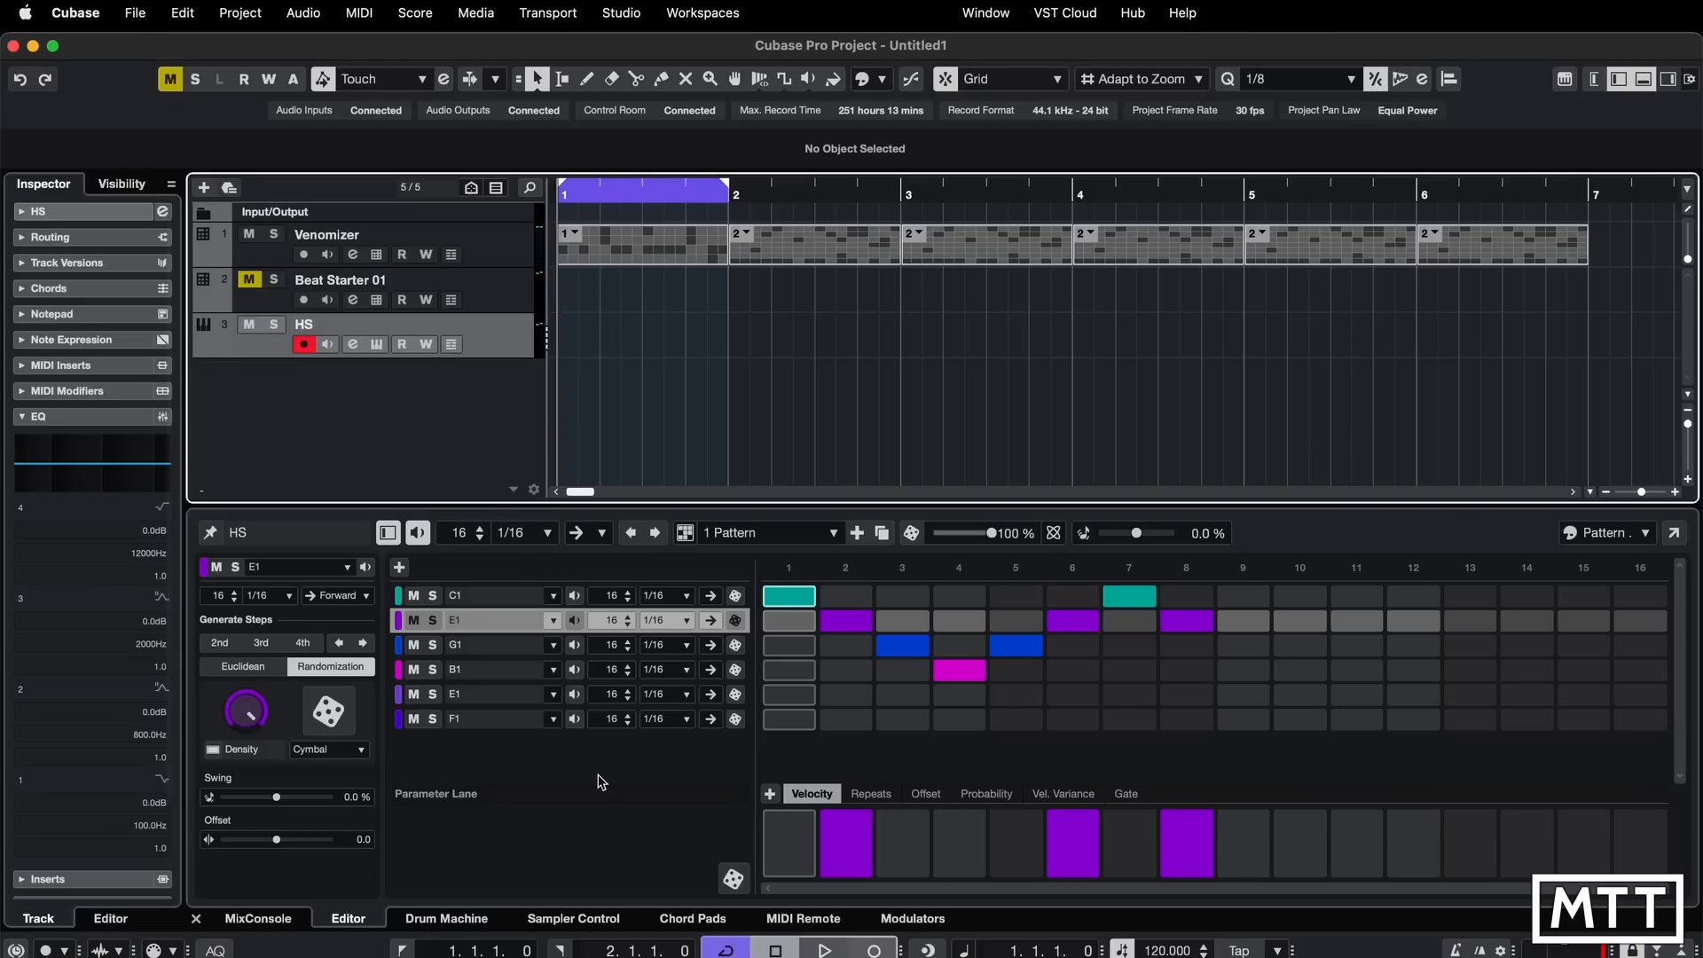
- View the event type choices for adding a new instrument track and leave without adding one
right_click(477, 403)
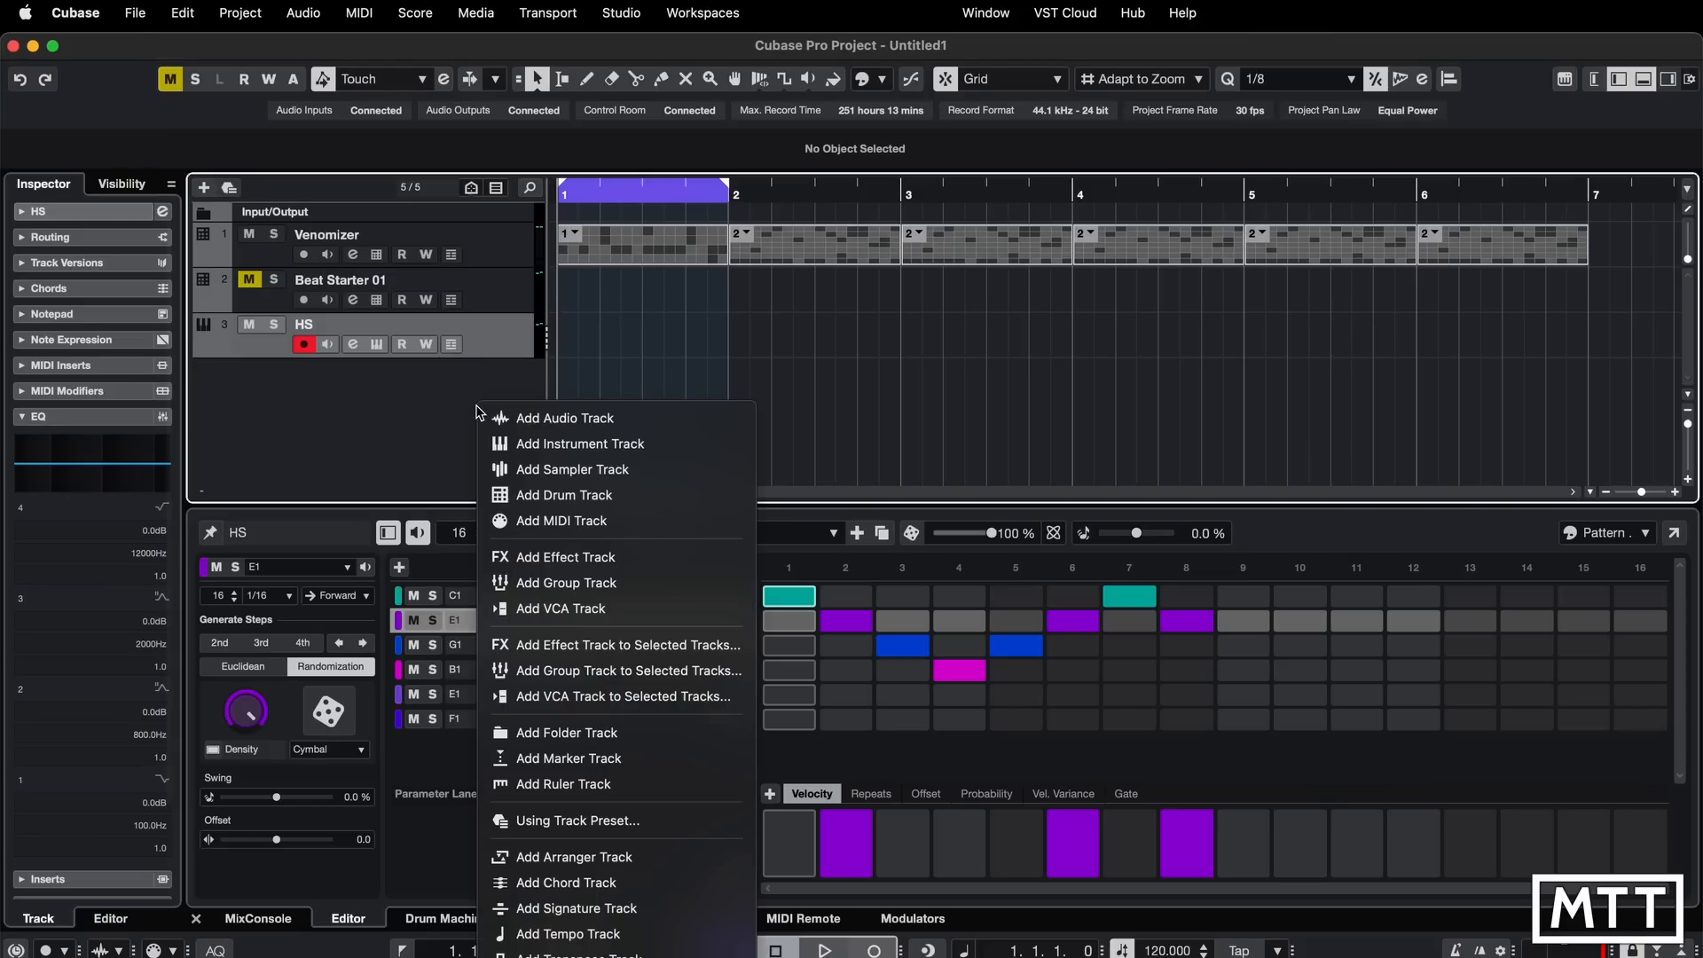
click(580, 444)
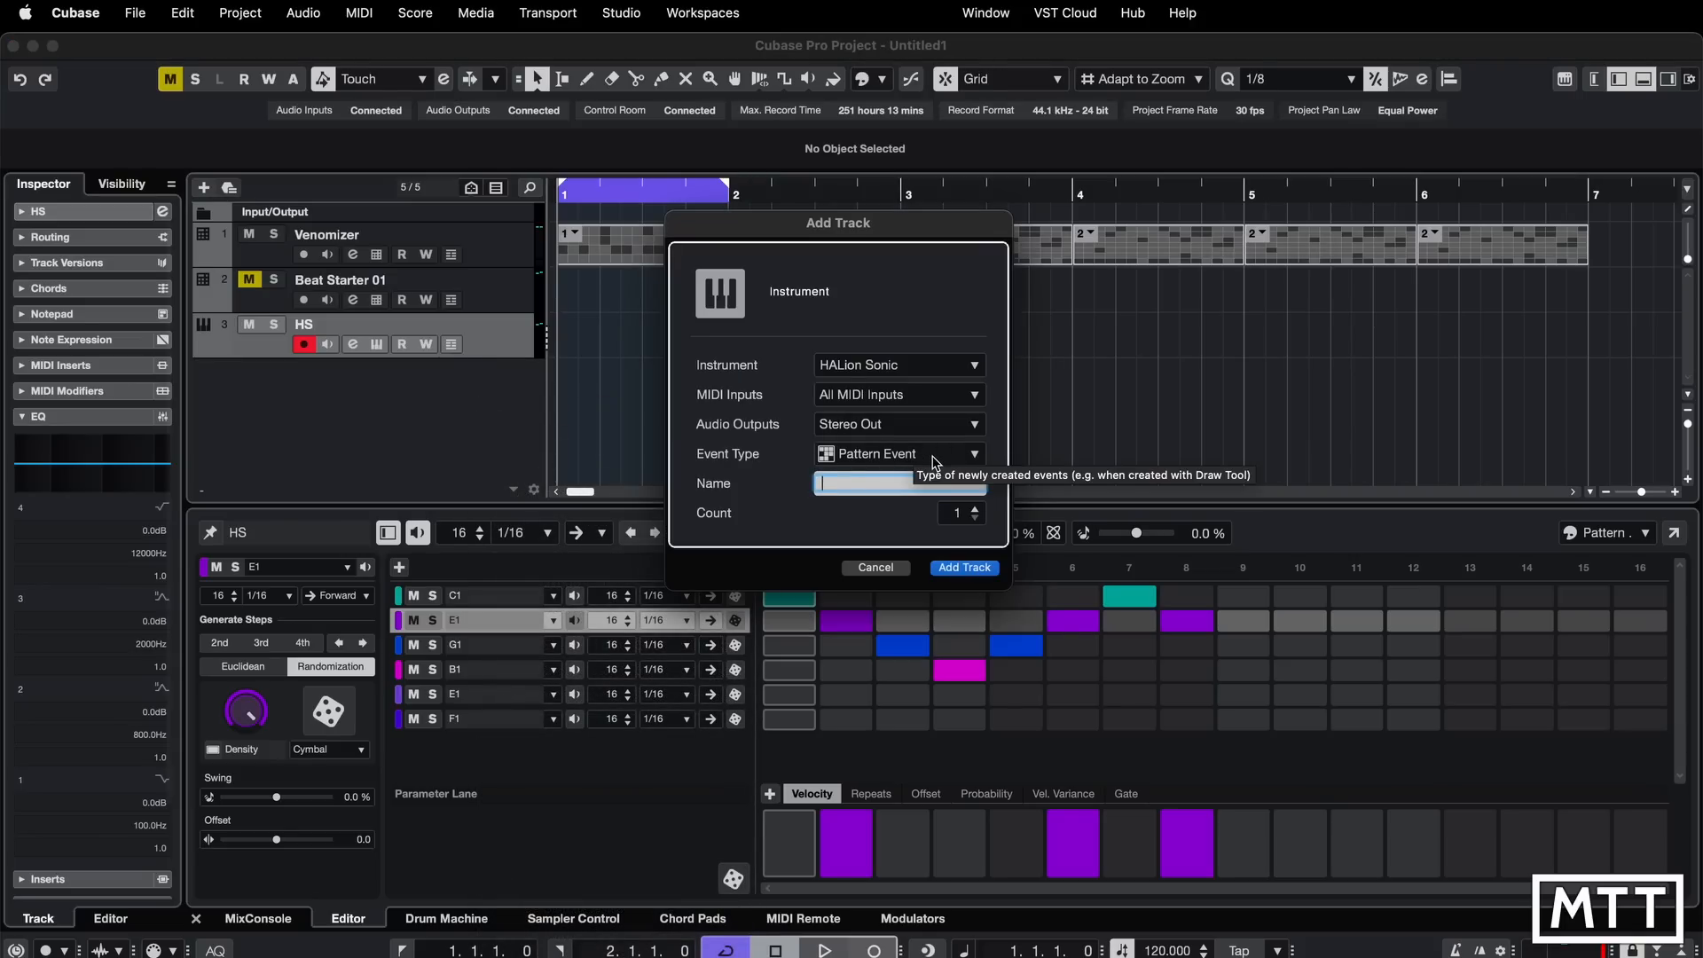
click(911, 460)
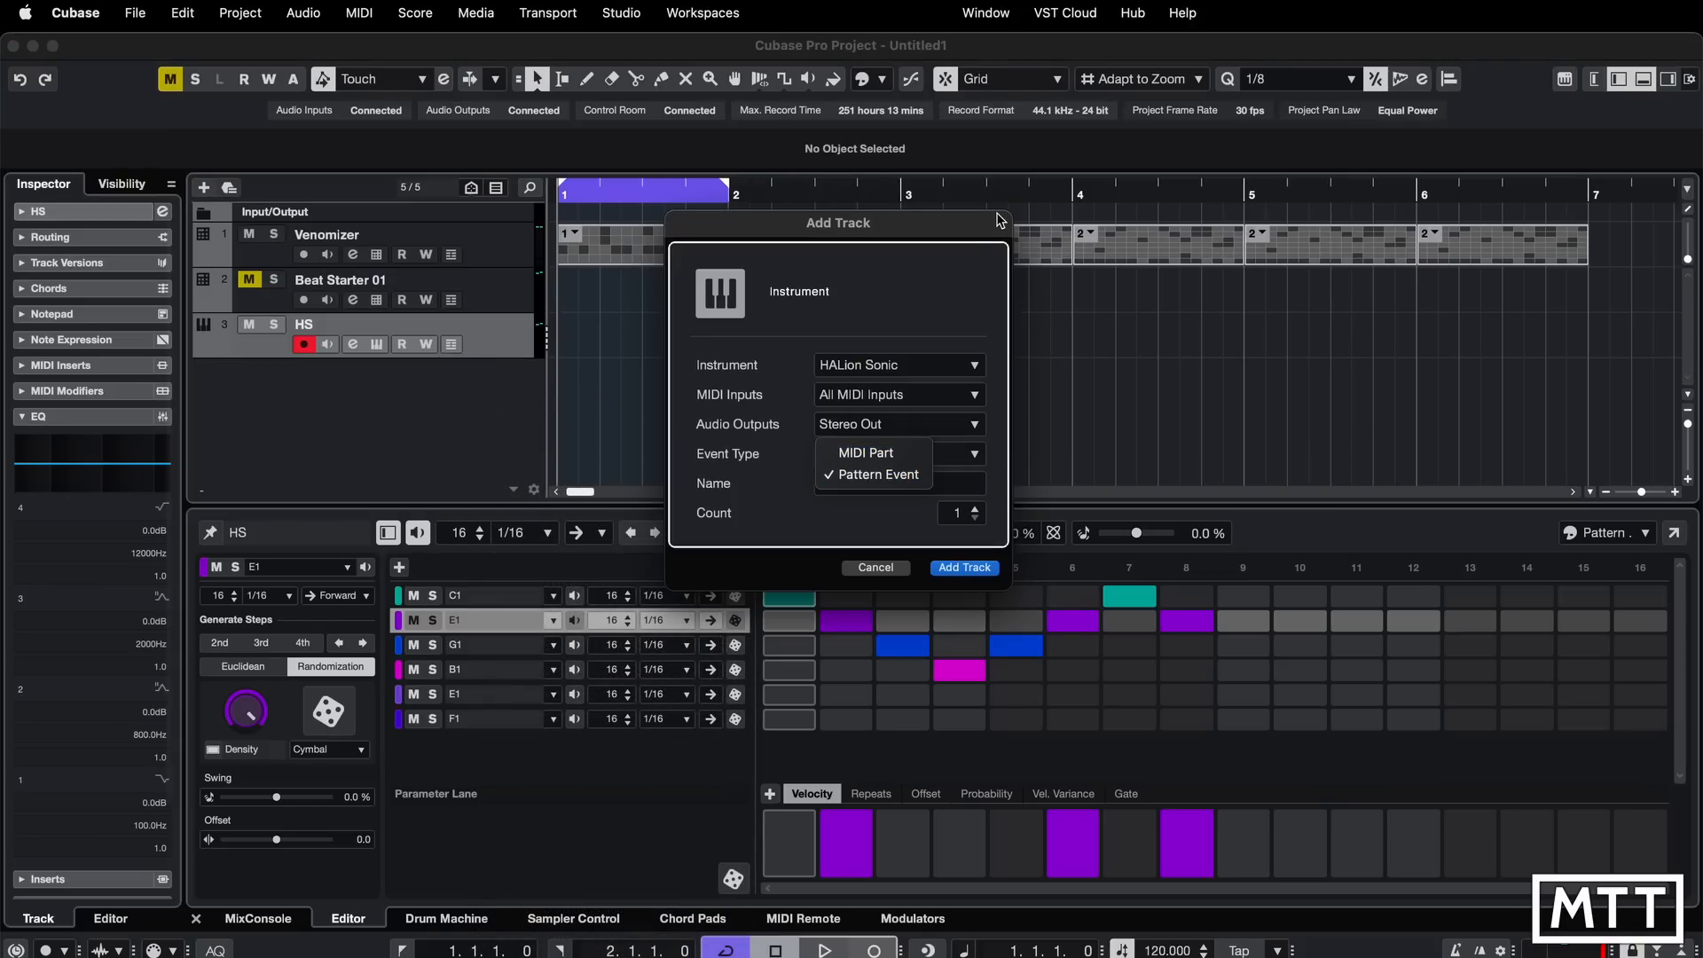
click(944, 288)
click(874, 567)
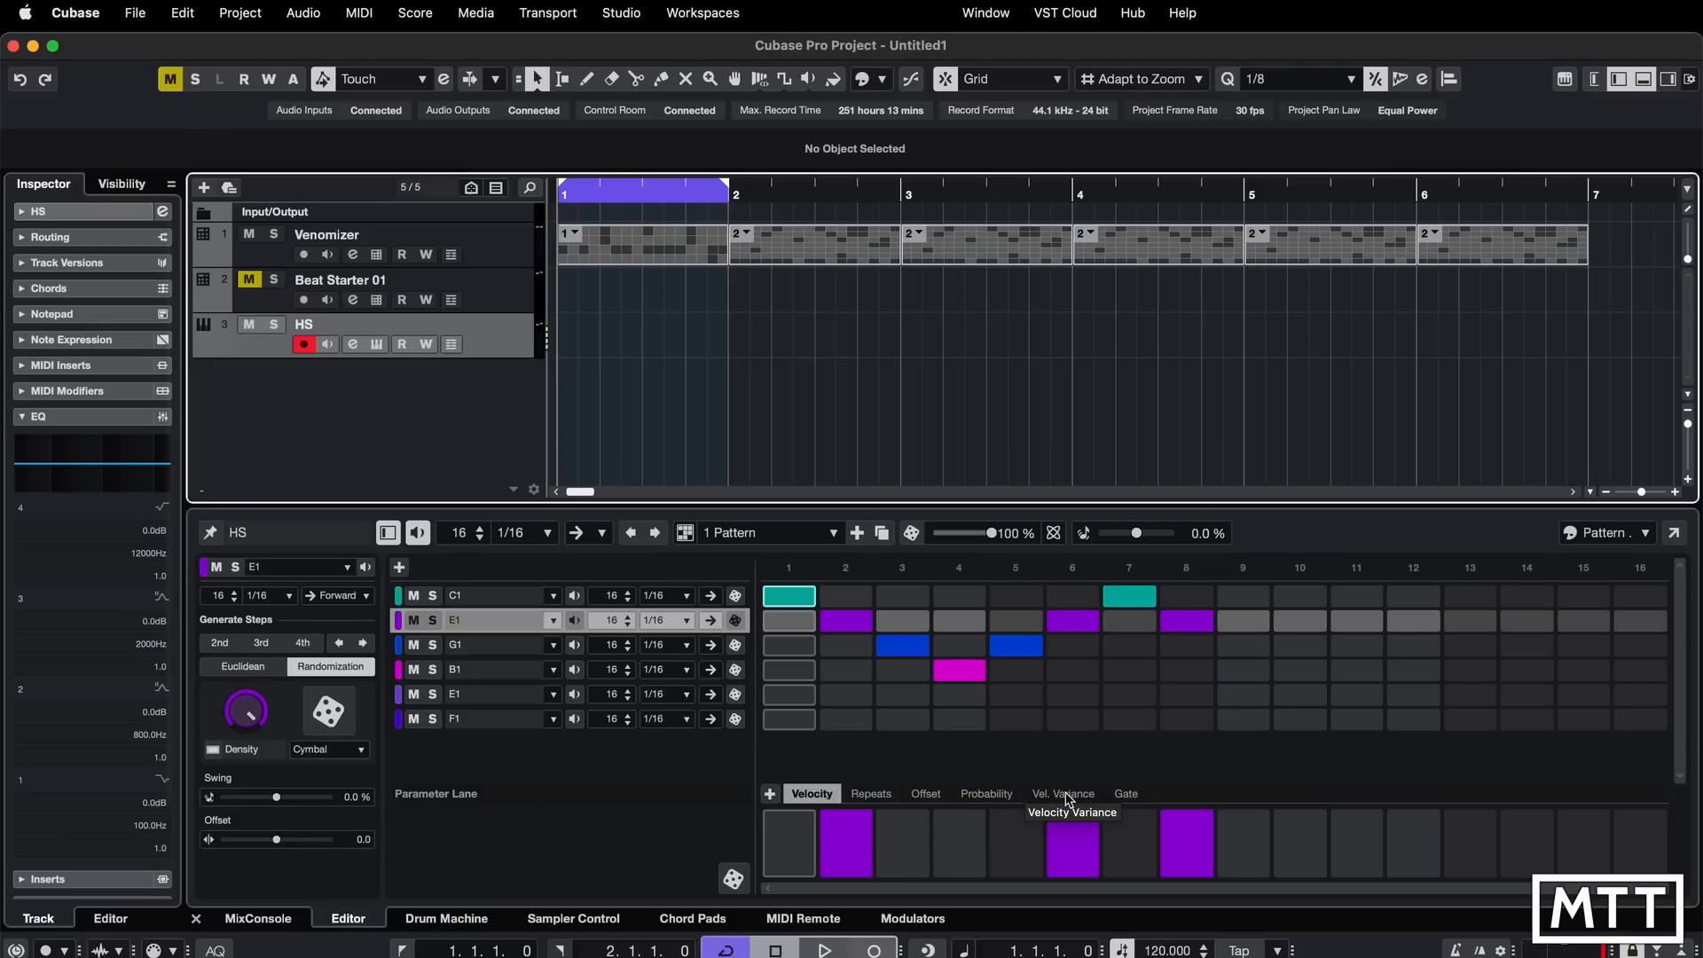
- Play the project and shorten the HS pattern to 13 steps while listening
key(space)
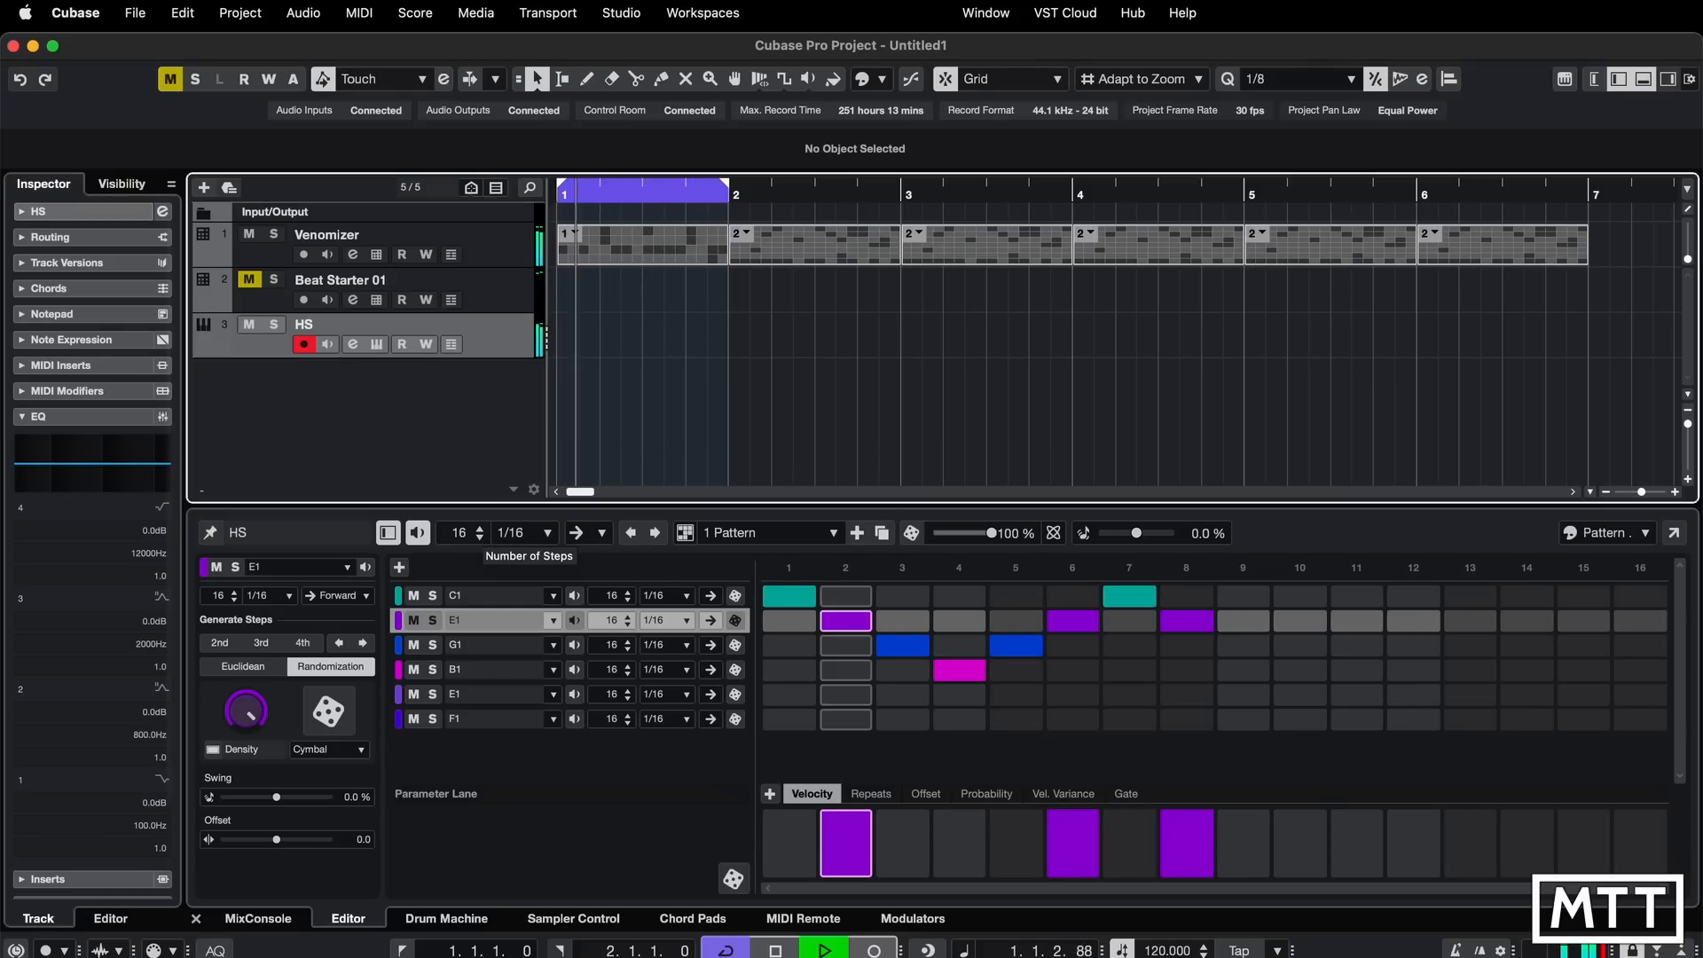
click(480, 539)
click(480, 539)
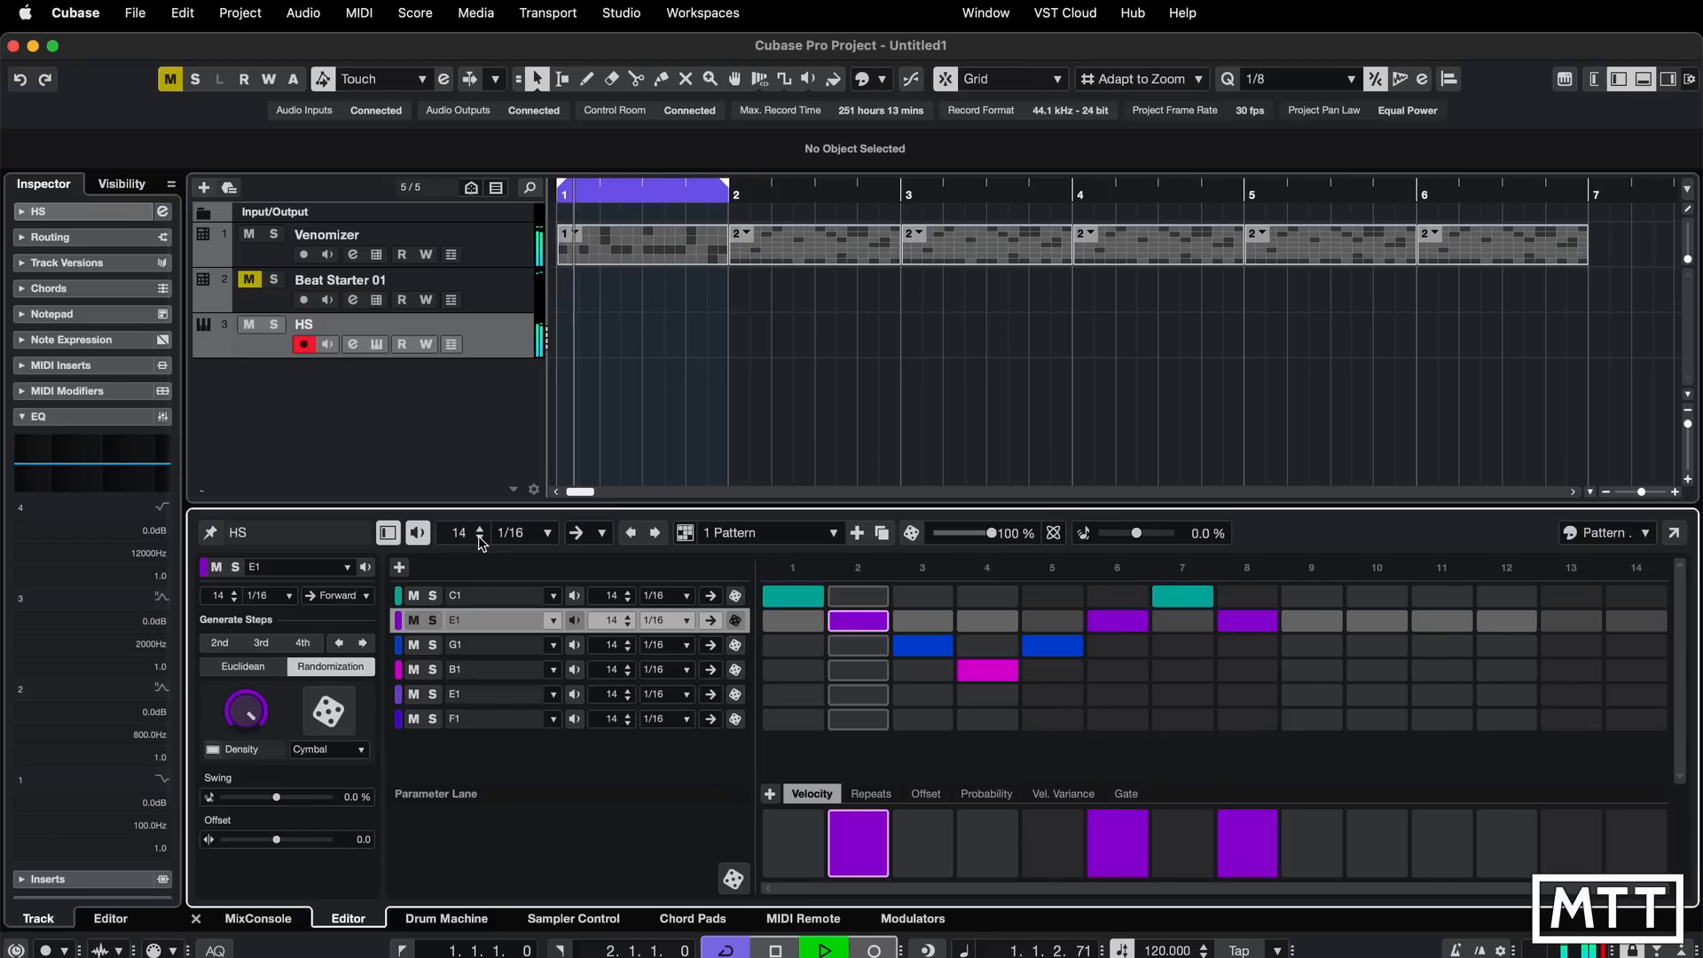
click(479, 543)
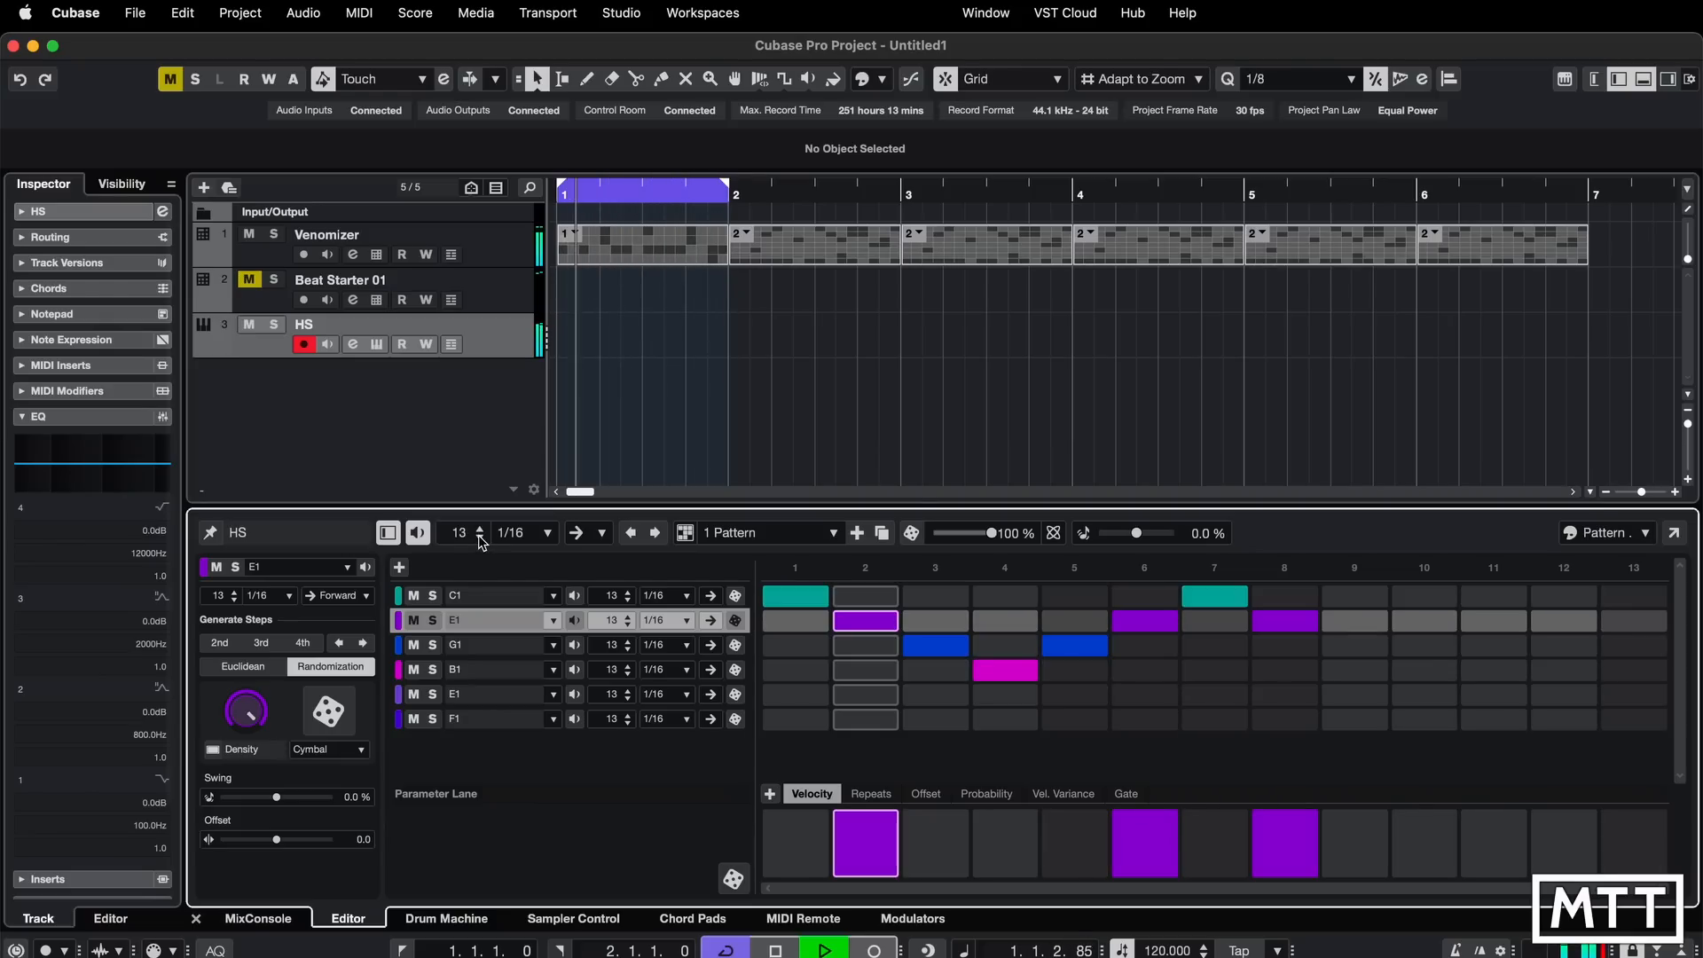
key(space)
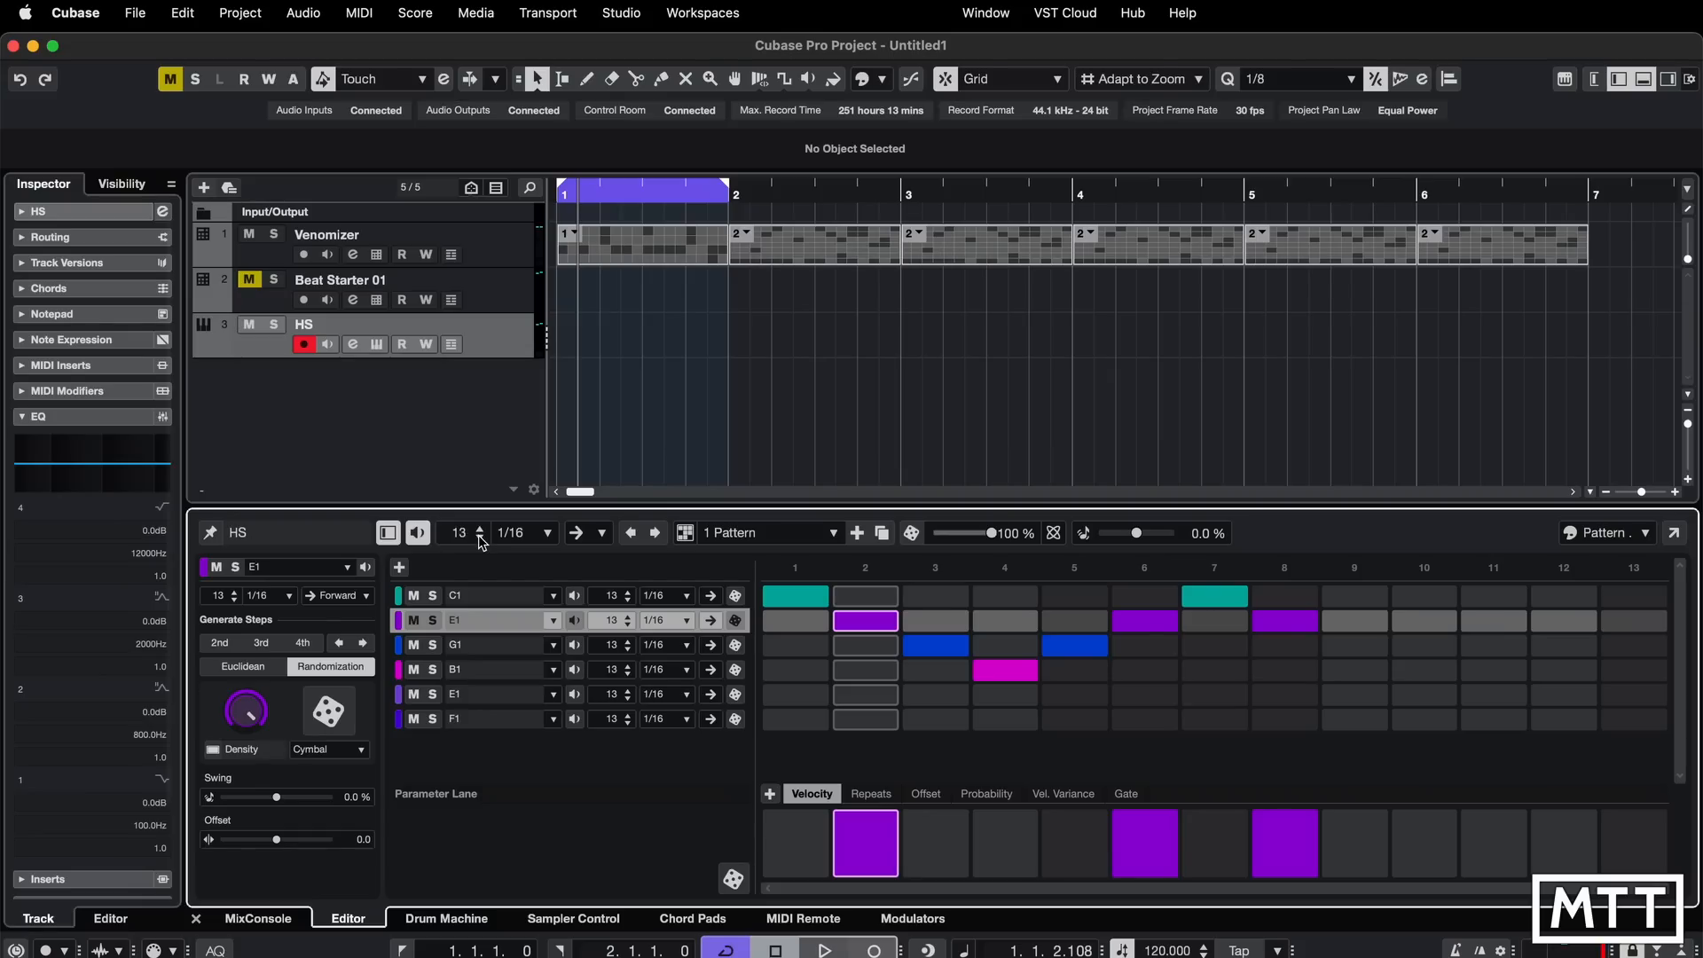
- Reduce the HS pattern to 10 steps, then audition it and settle on 11 steps
click(479, 537)
click(480, 538)
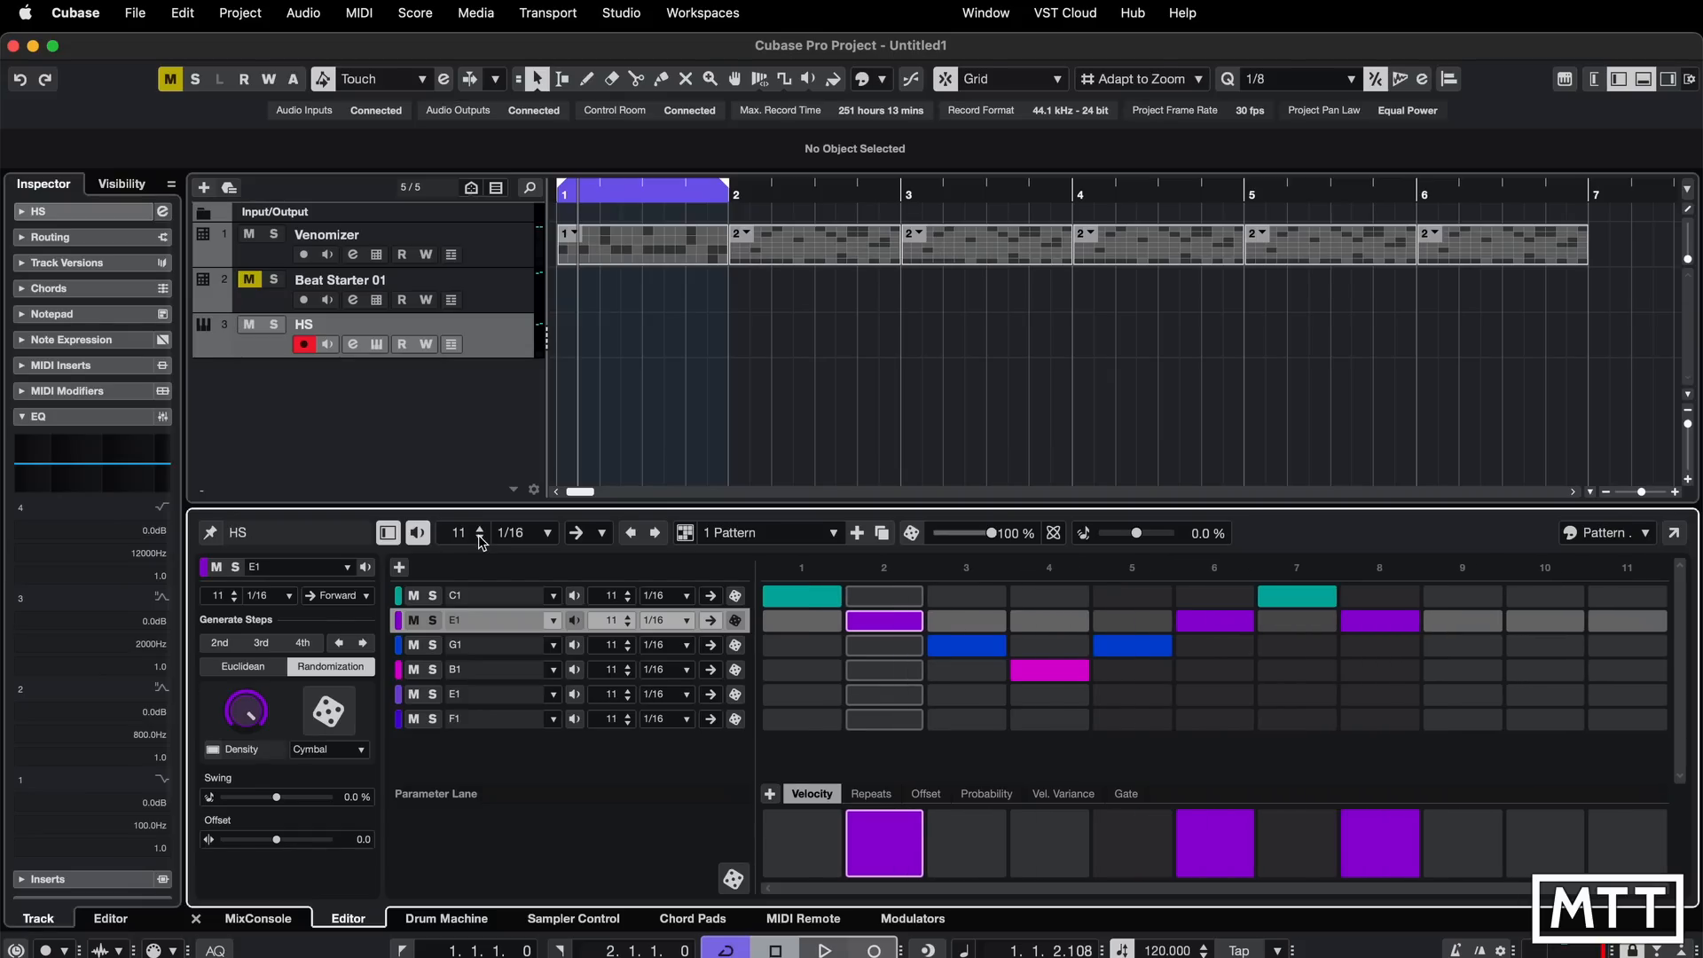
click(480, 537)
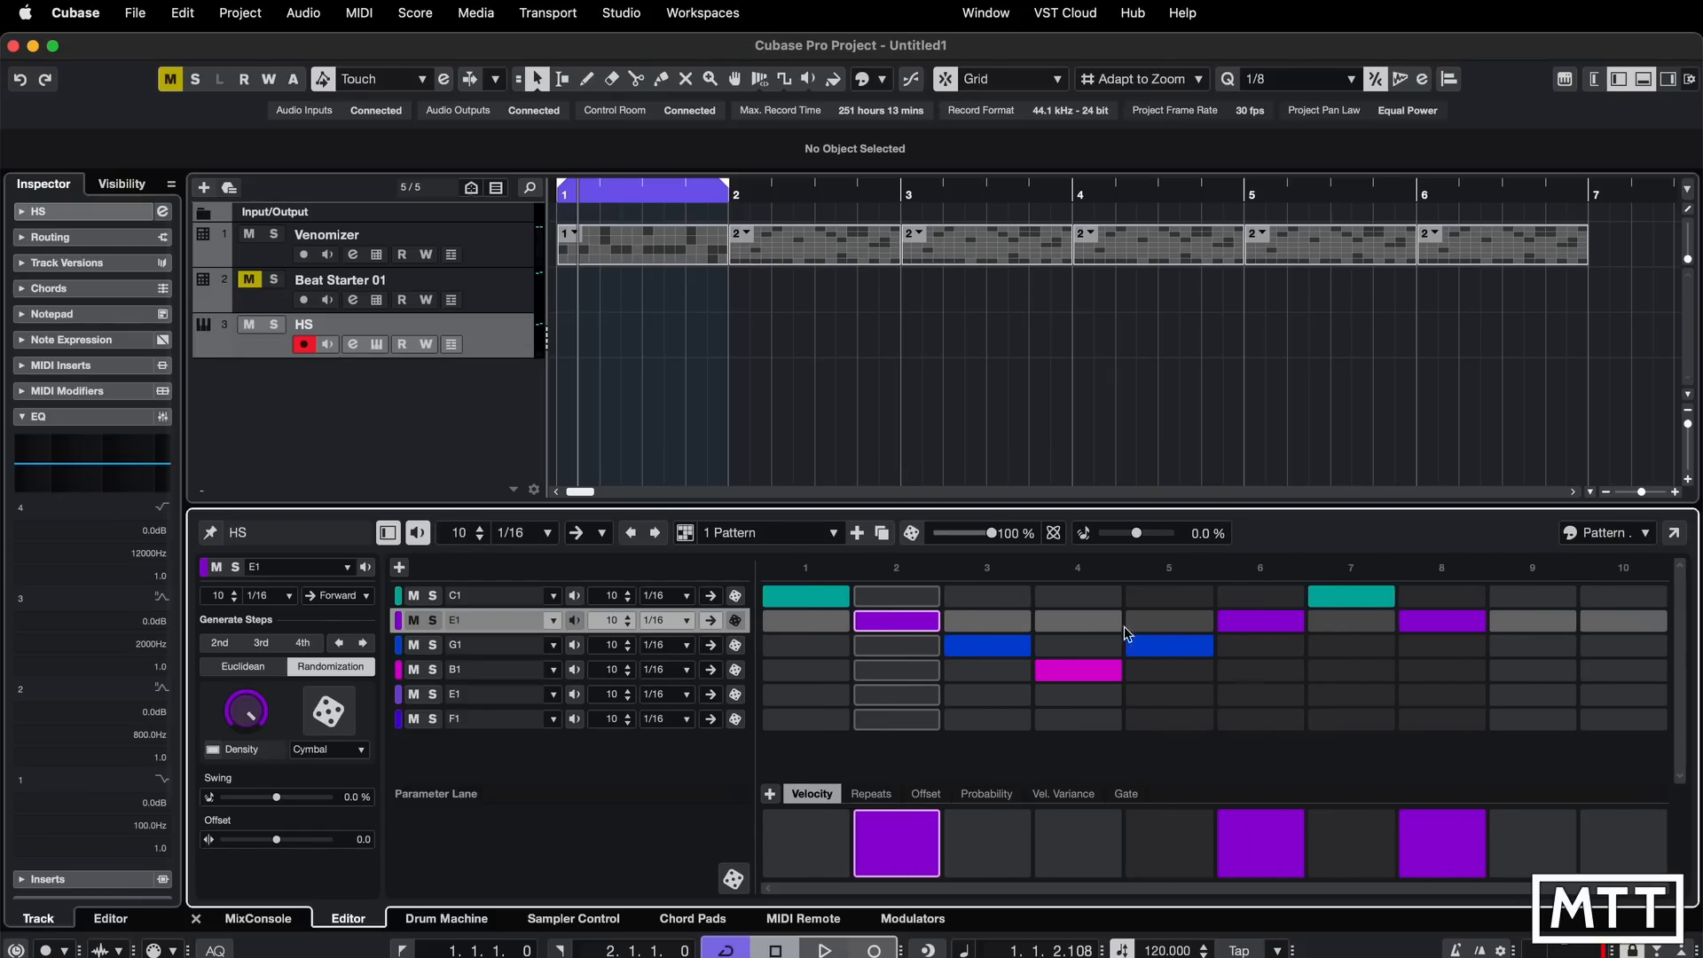
key(space)
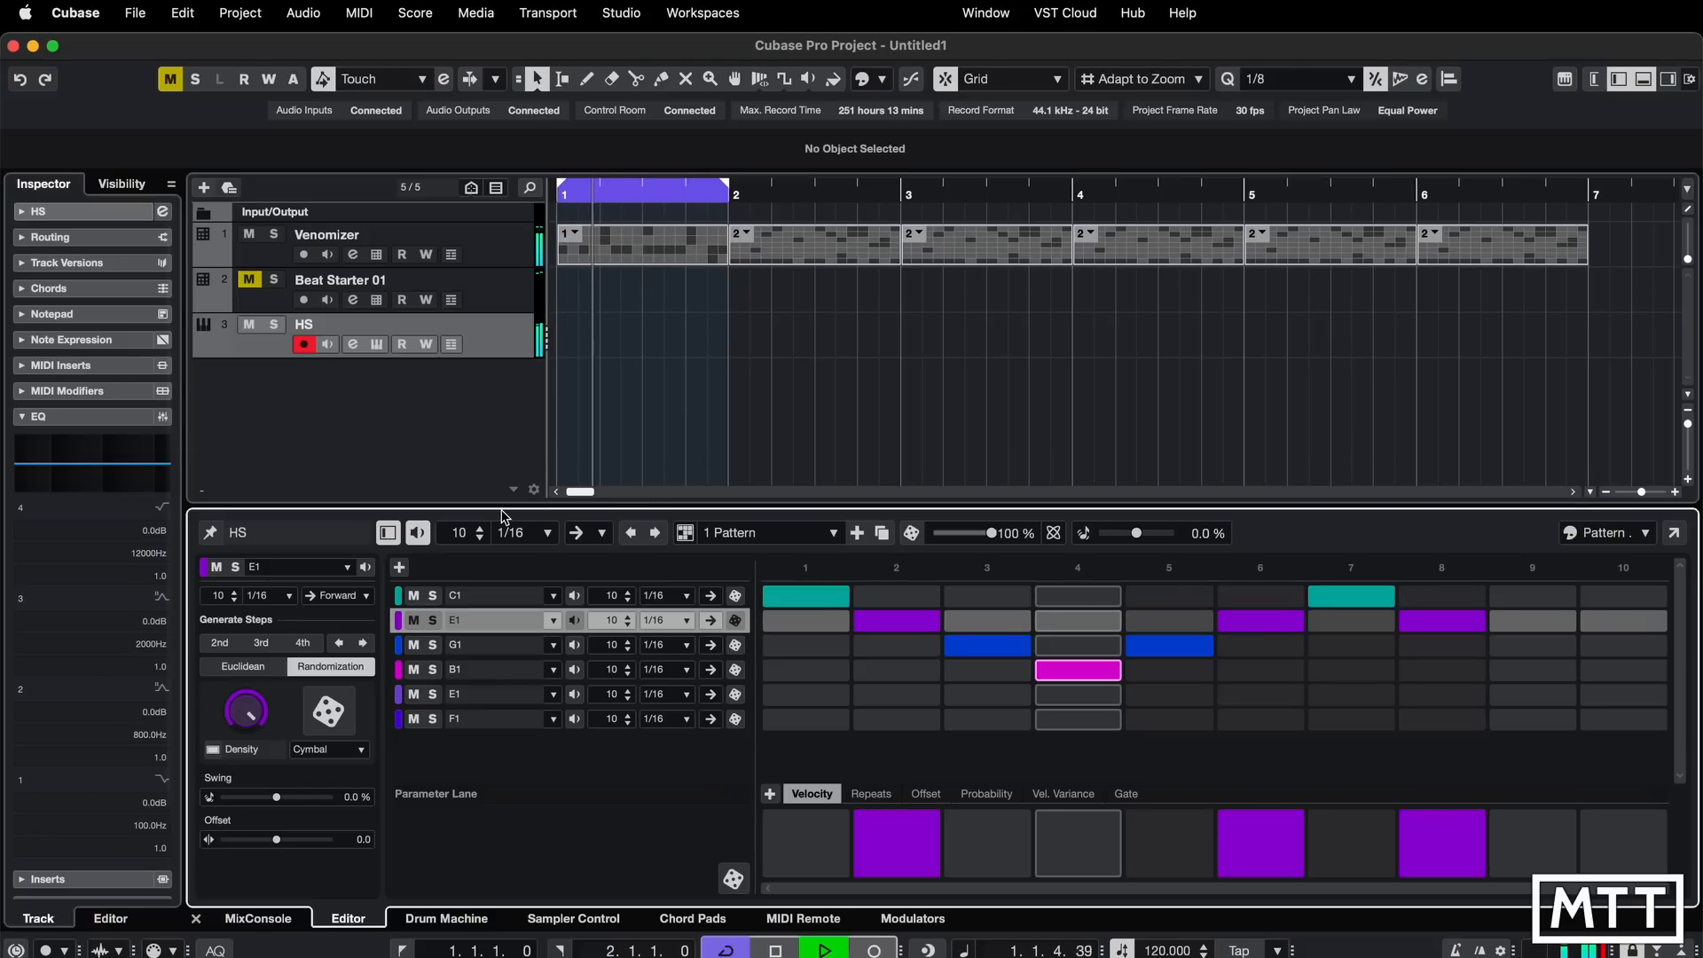
click(480, 530)
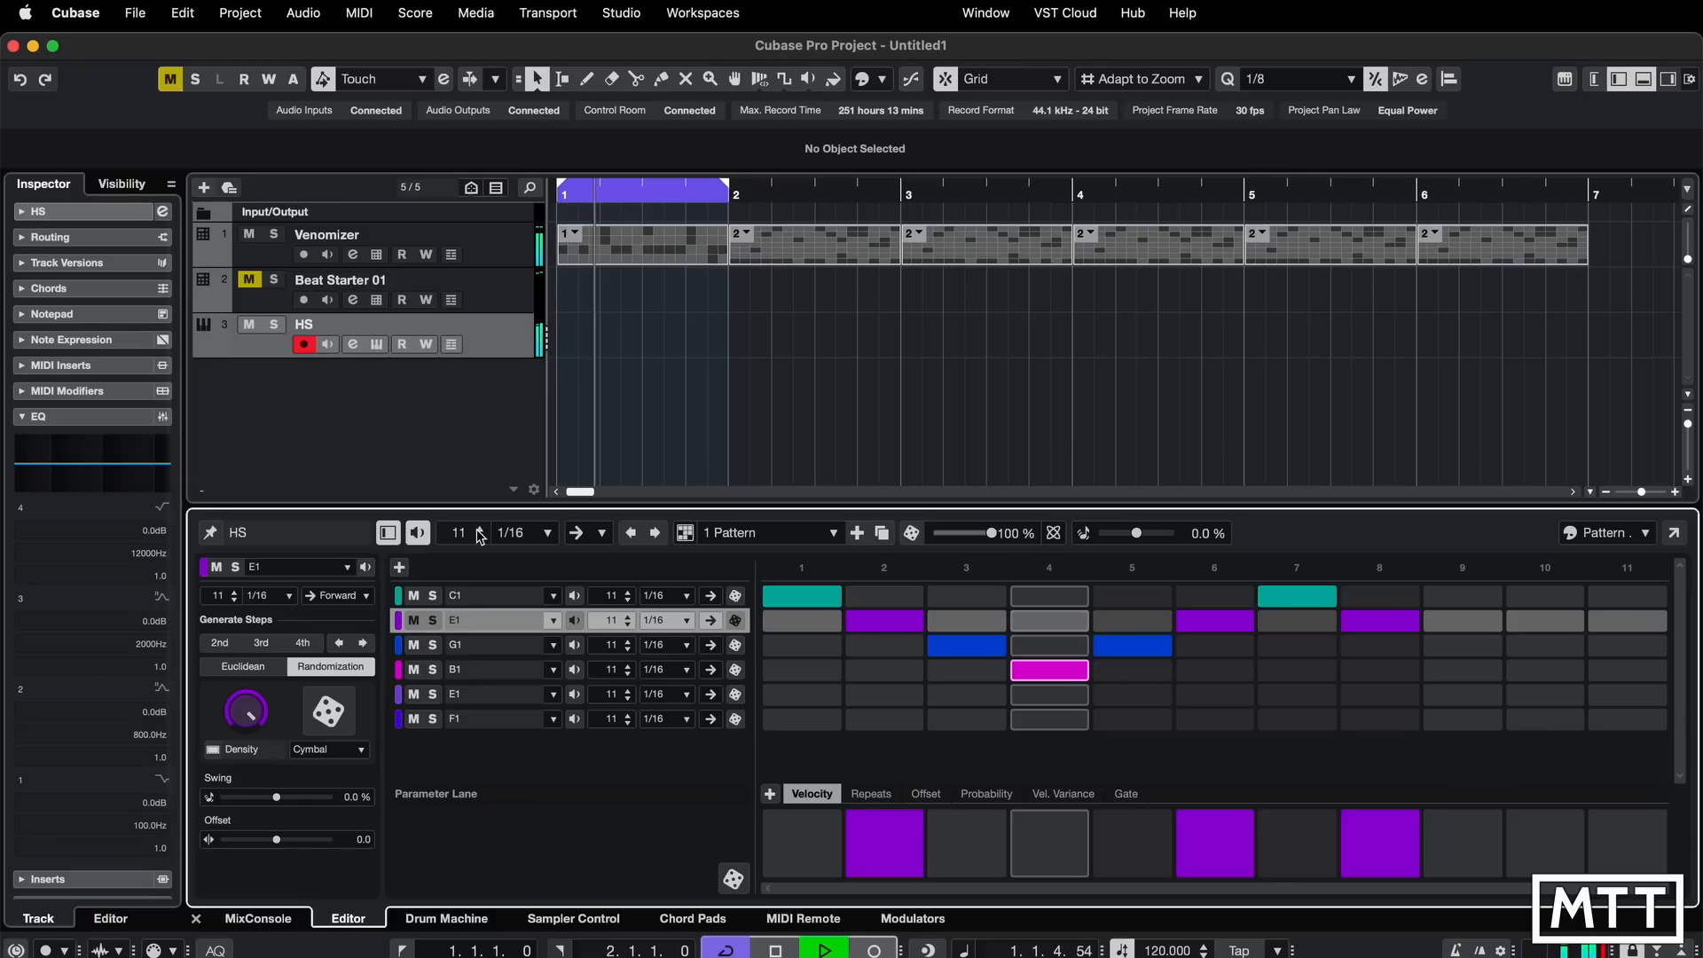
key(space)
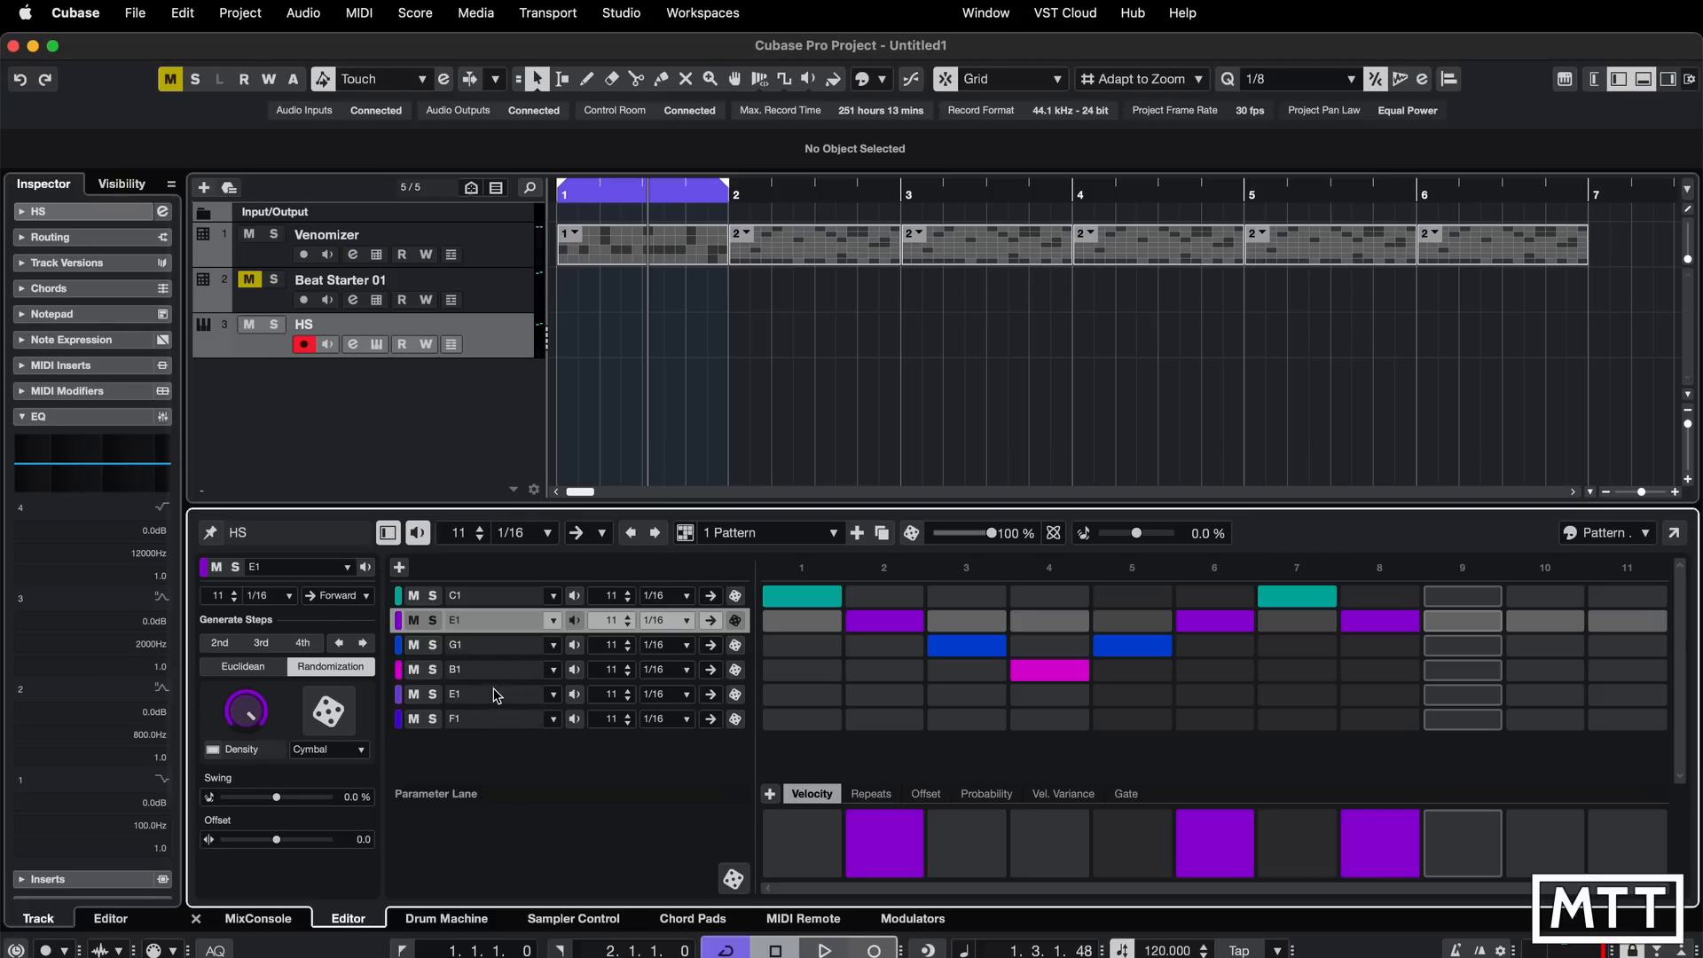
- Remove the empty lower E1 step lane and the empty F1 step lane from the HS pattern
click(491, 697)
right_click(487, 700)
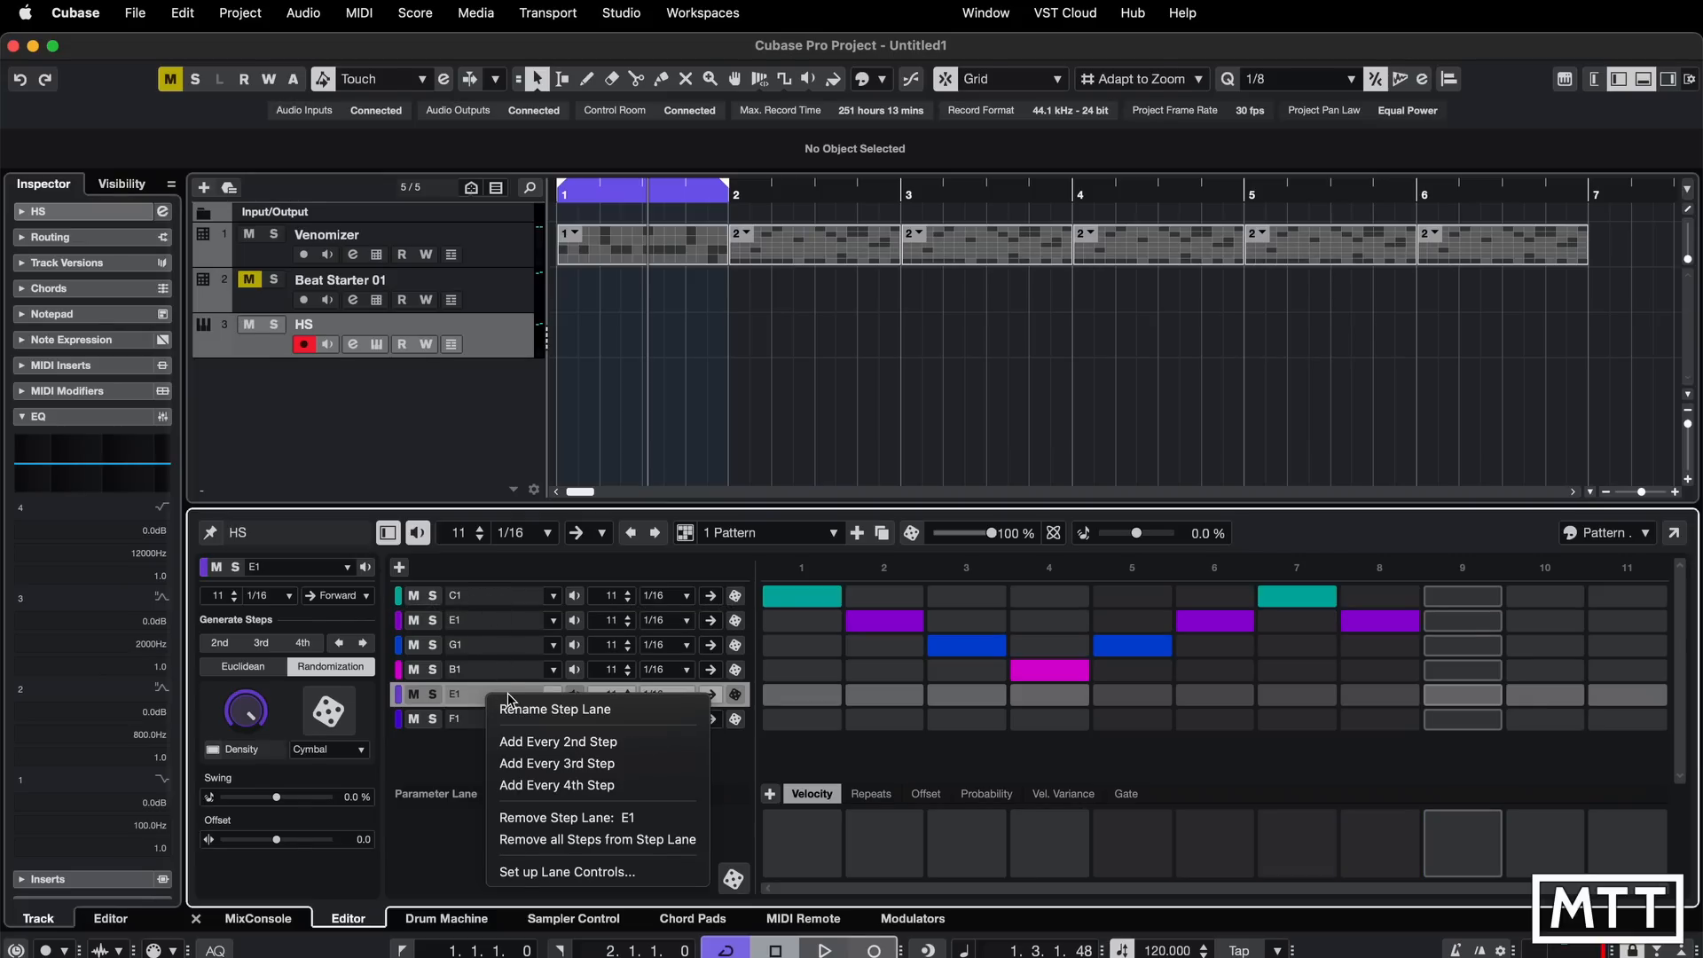
click(558, 820)
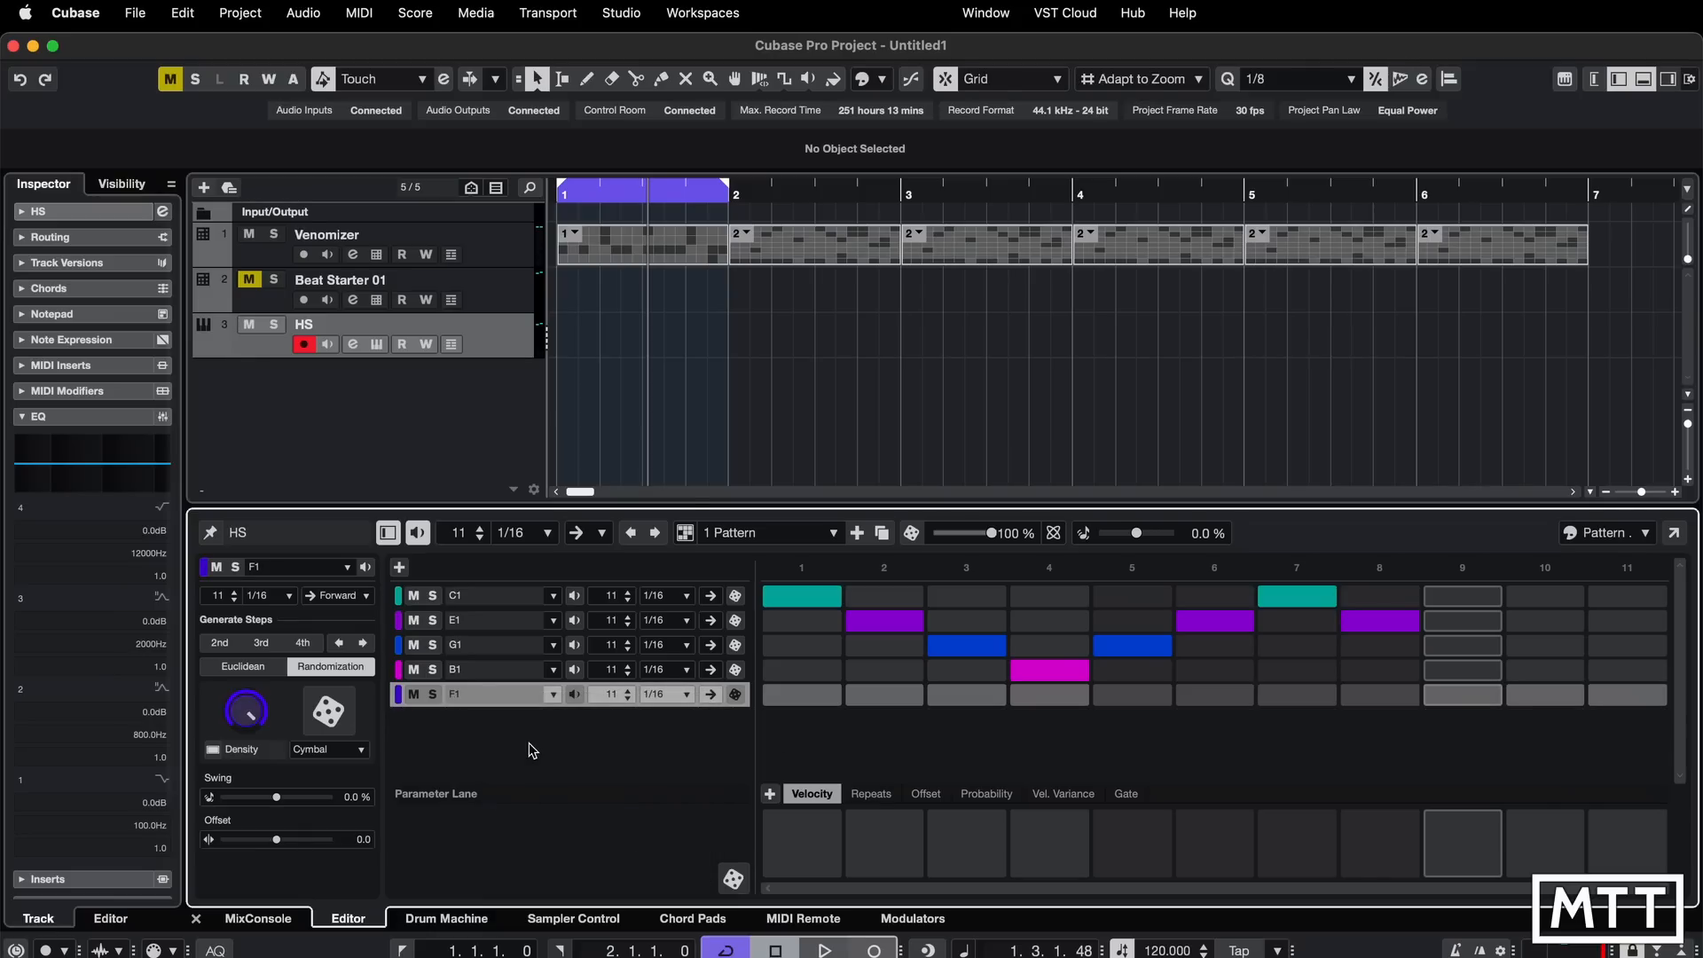
right_click(499, 708)
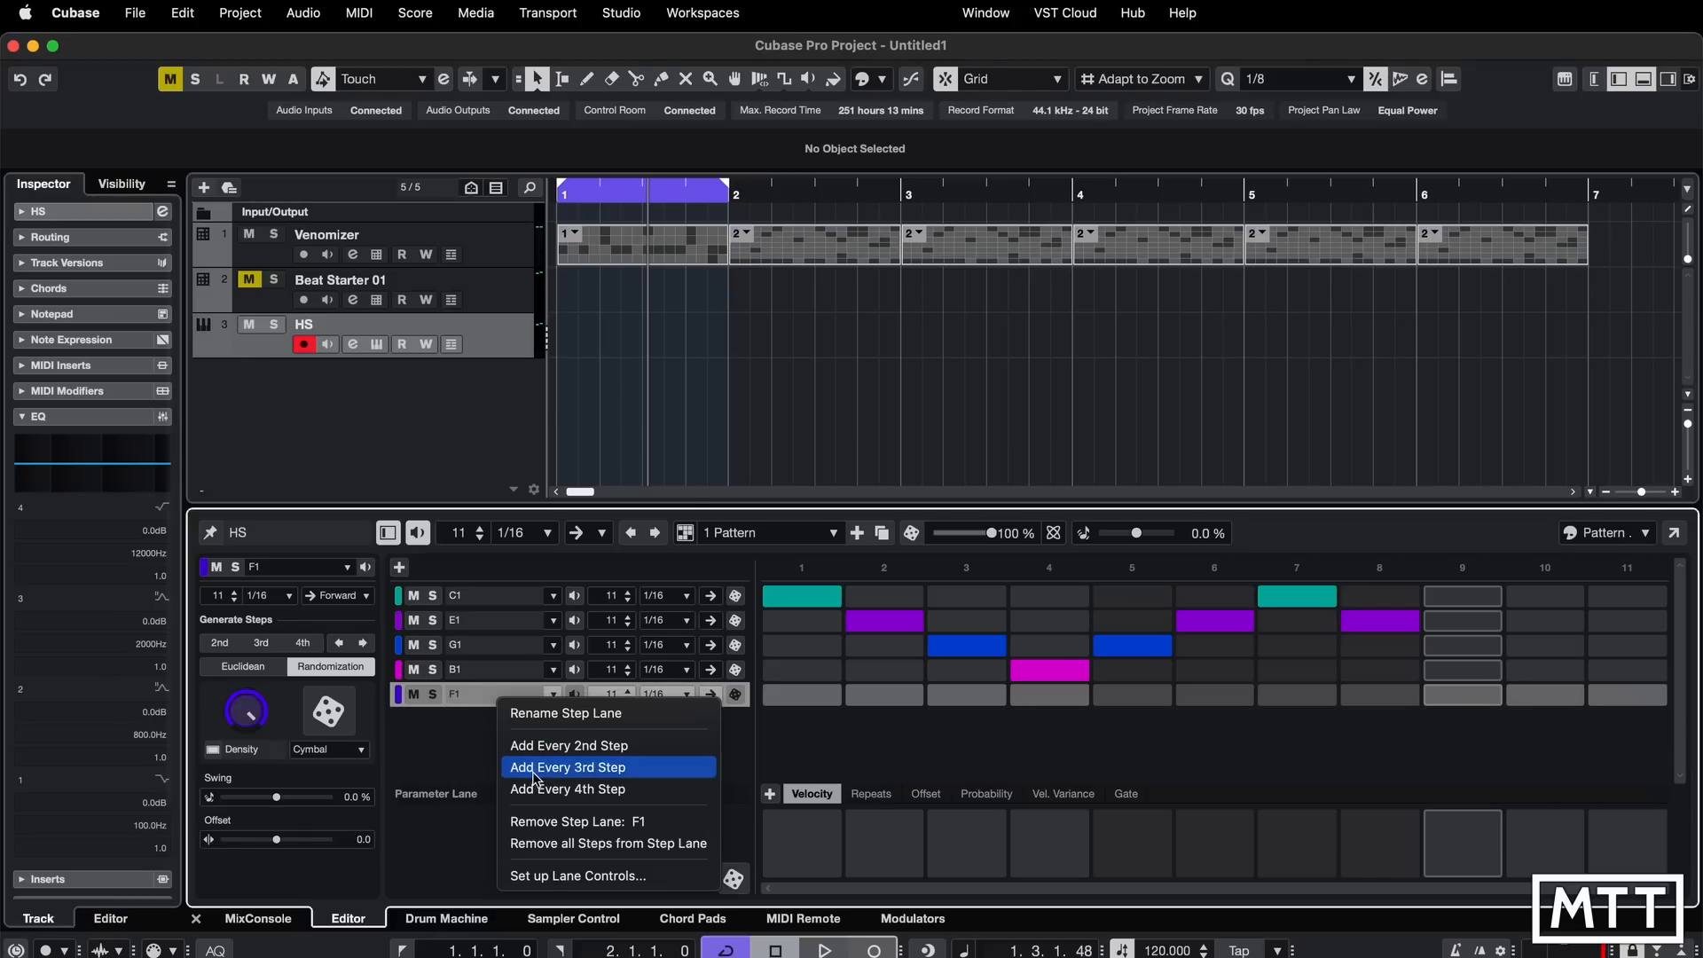
click(552, 822)
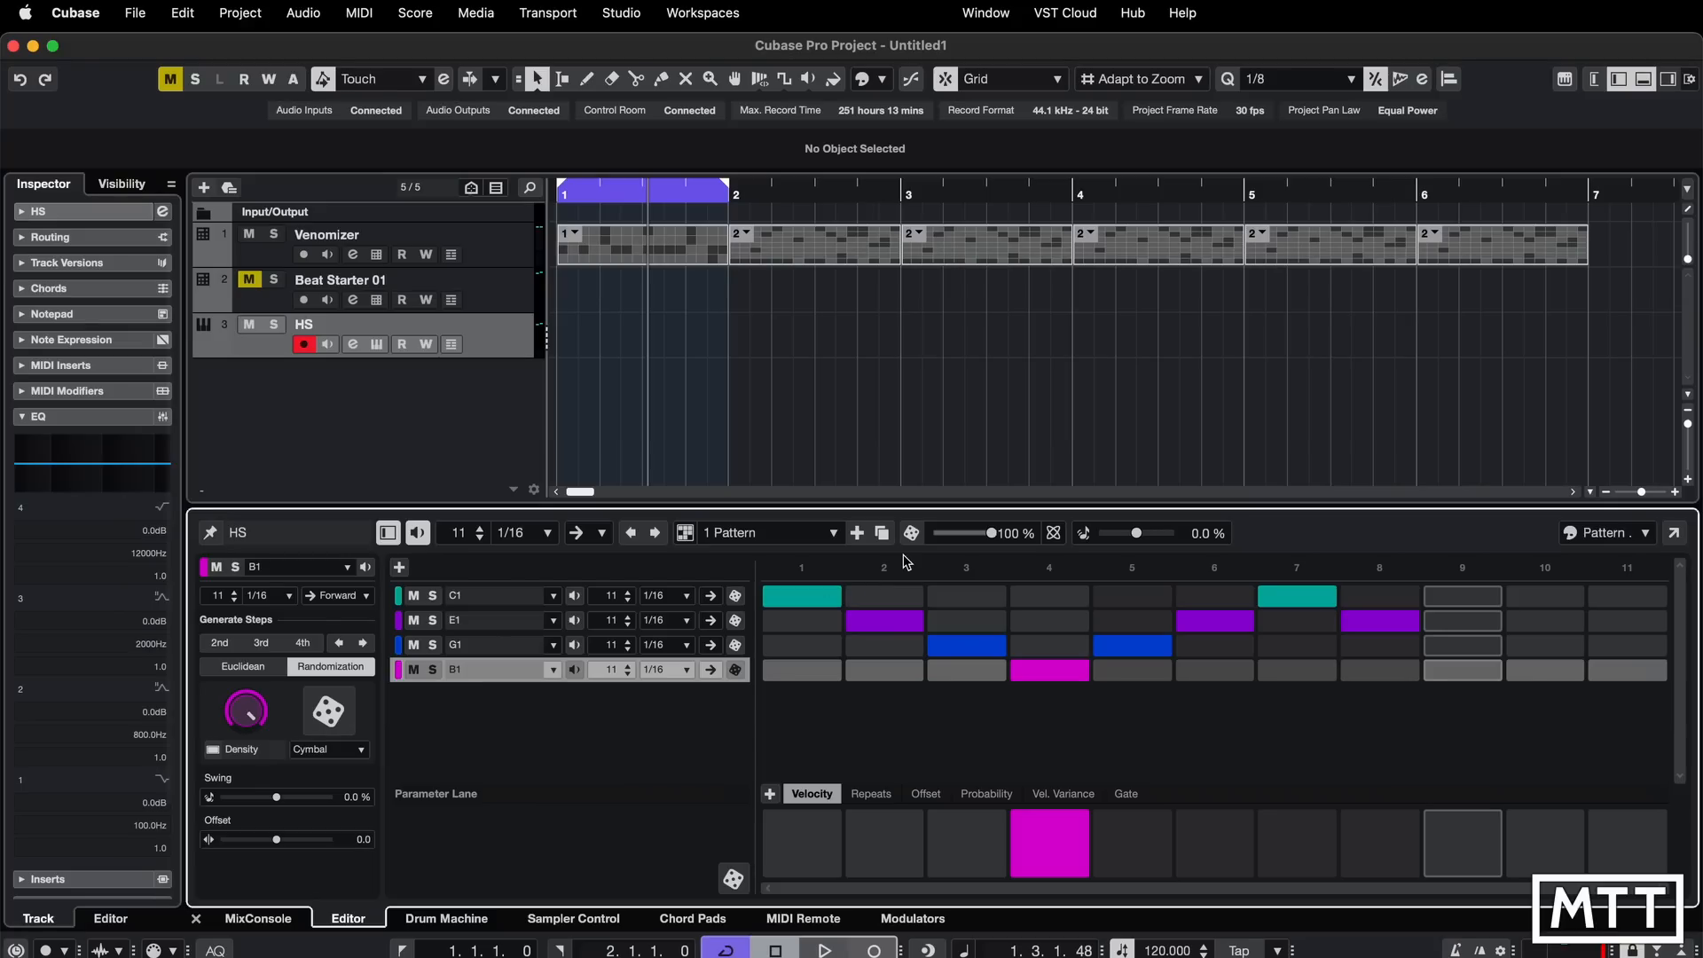
- Randomize the whole HS pattern several times and audition it during playback
click(911, 533)
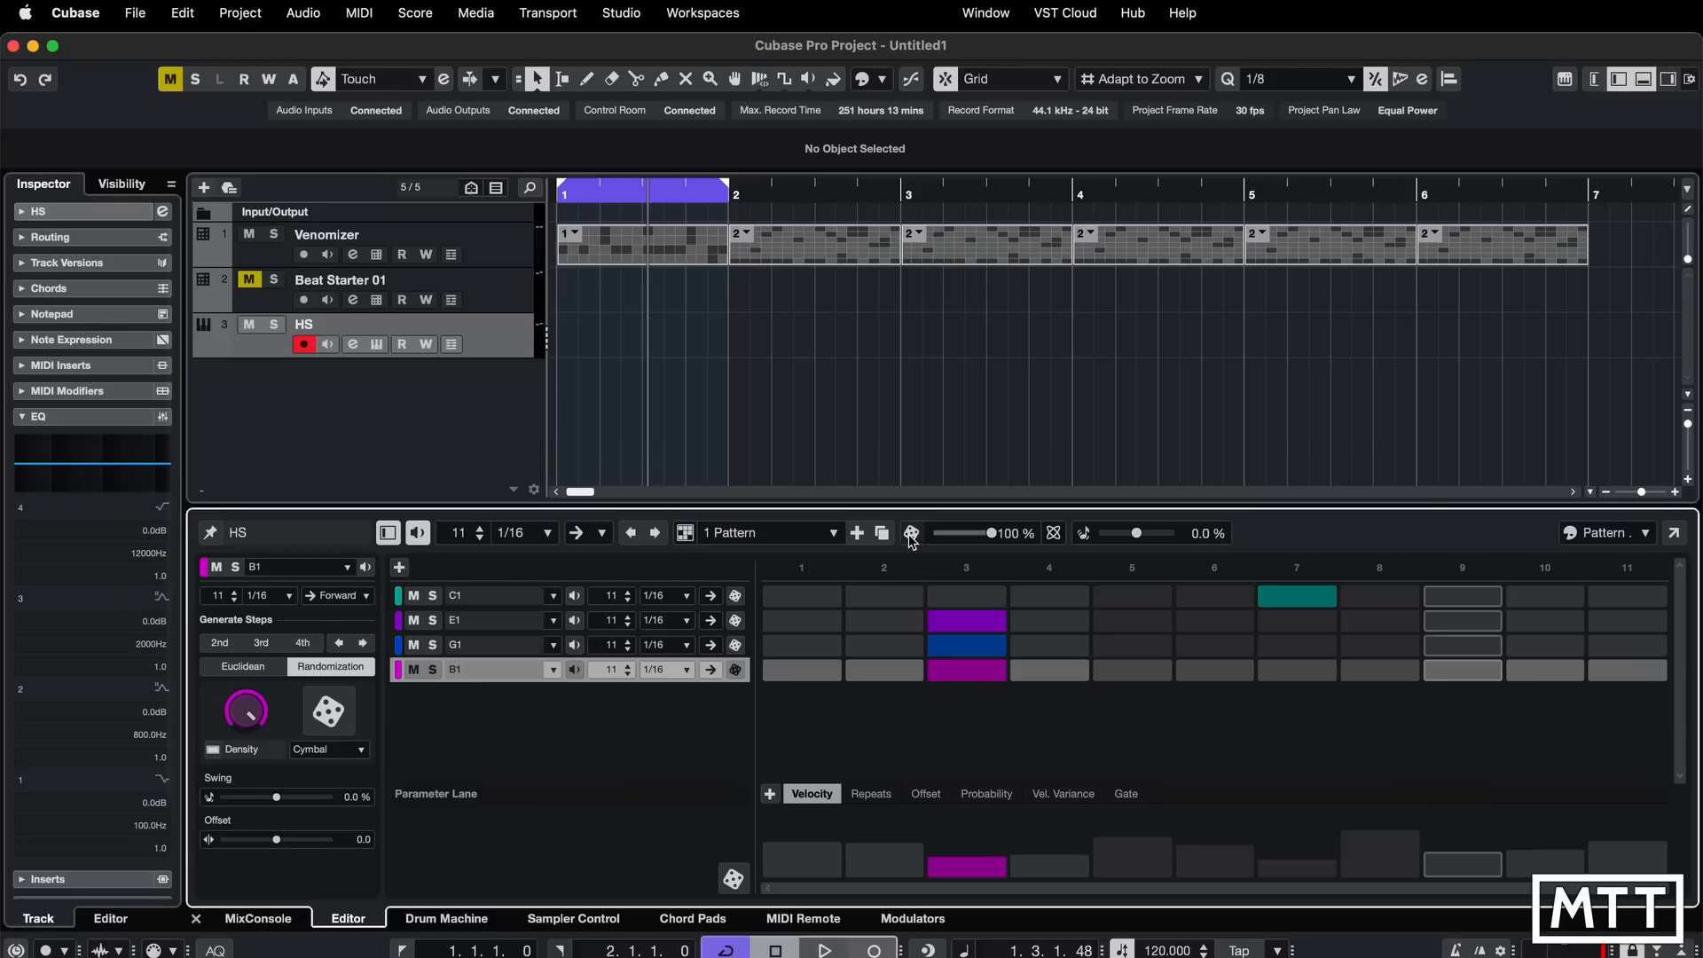
click(911, 533)
click(911, 533)
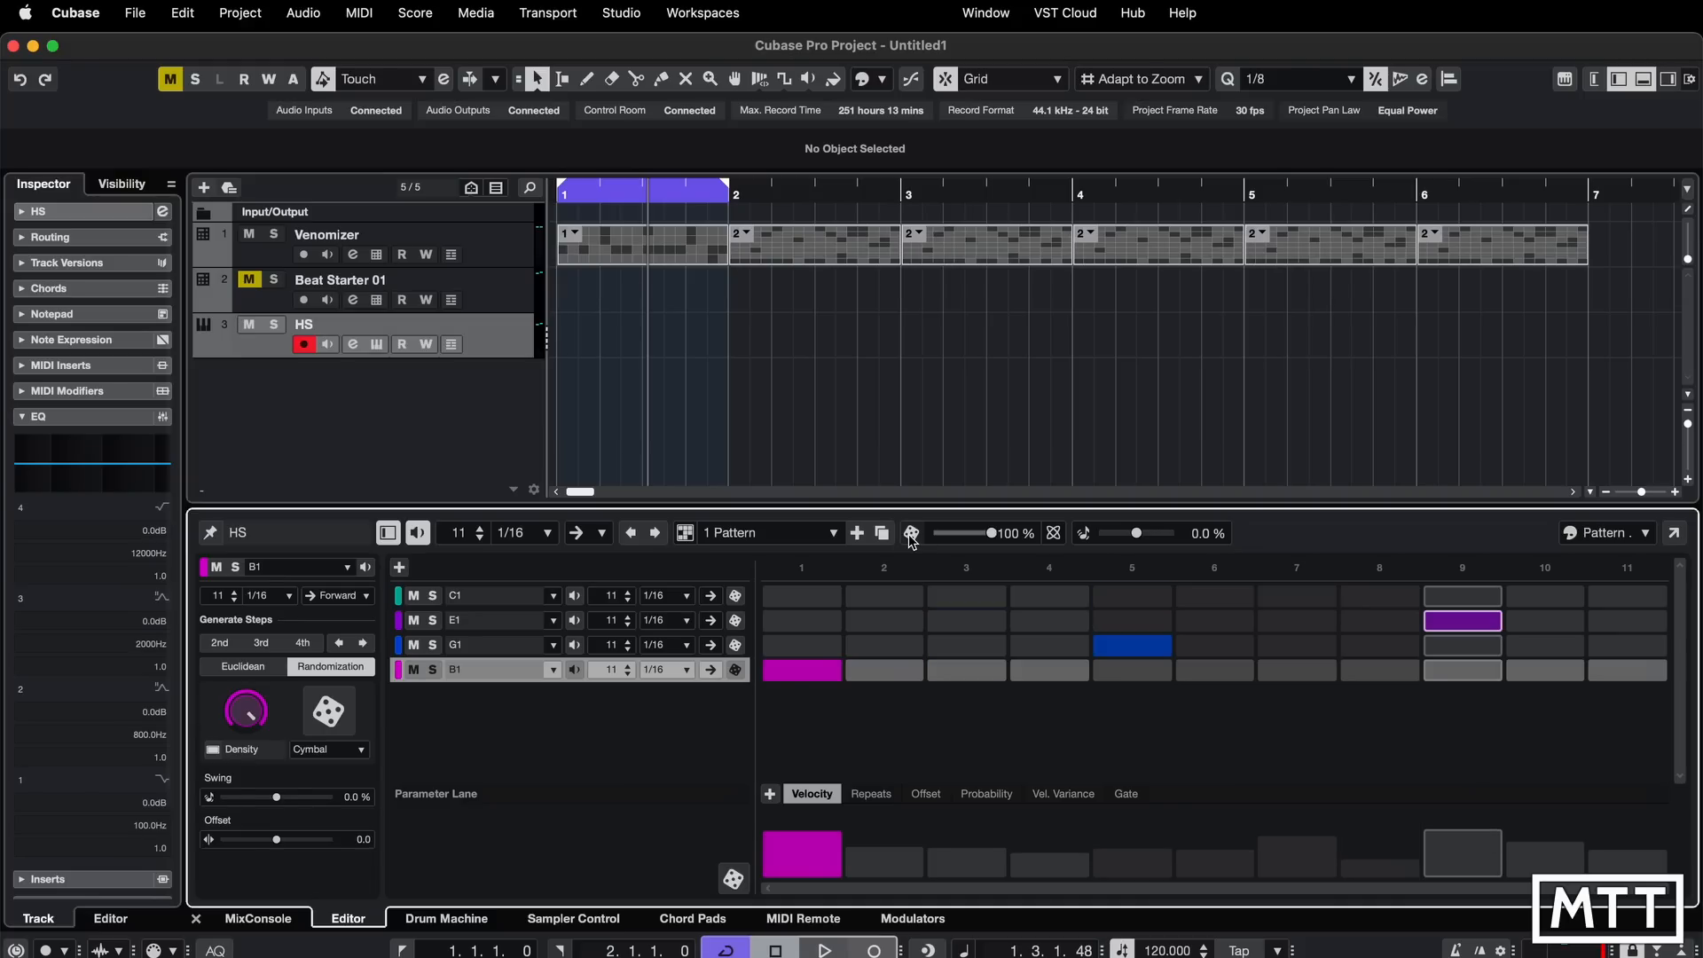
key(space)
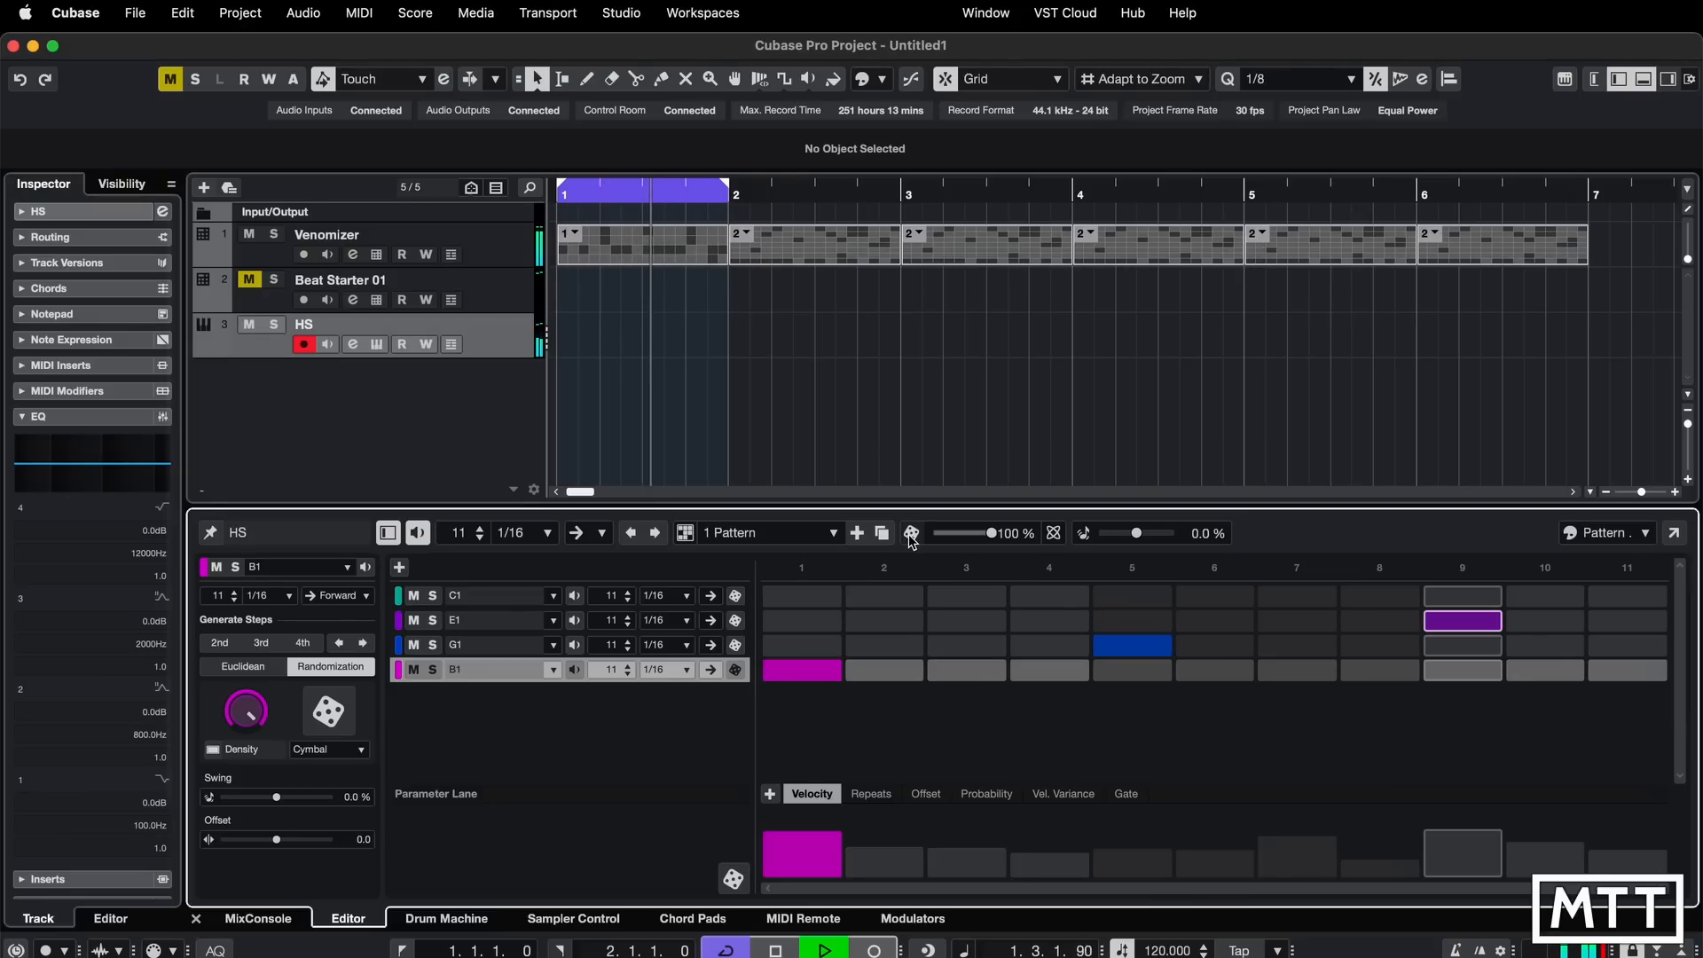
click(909, 534)
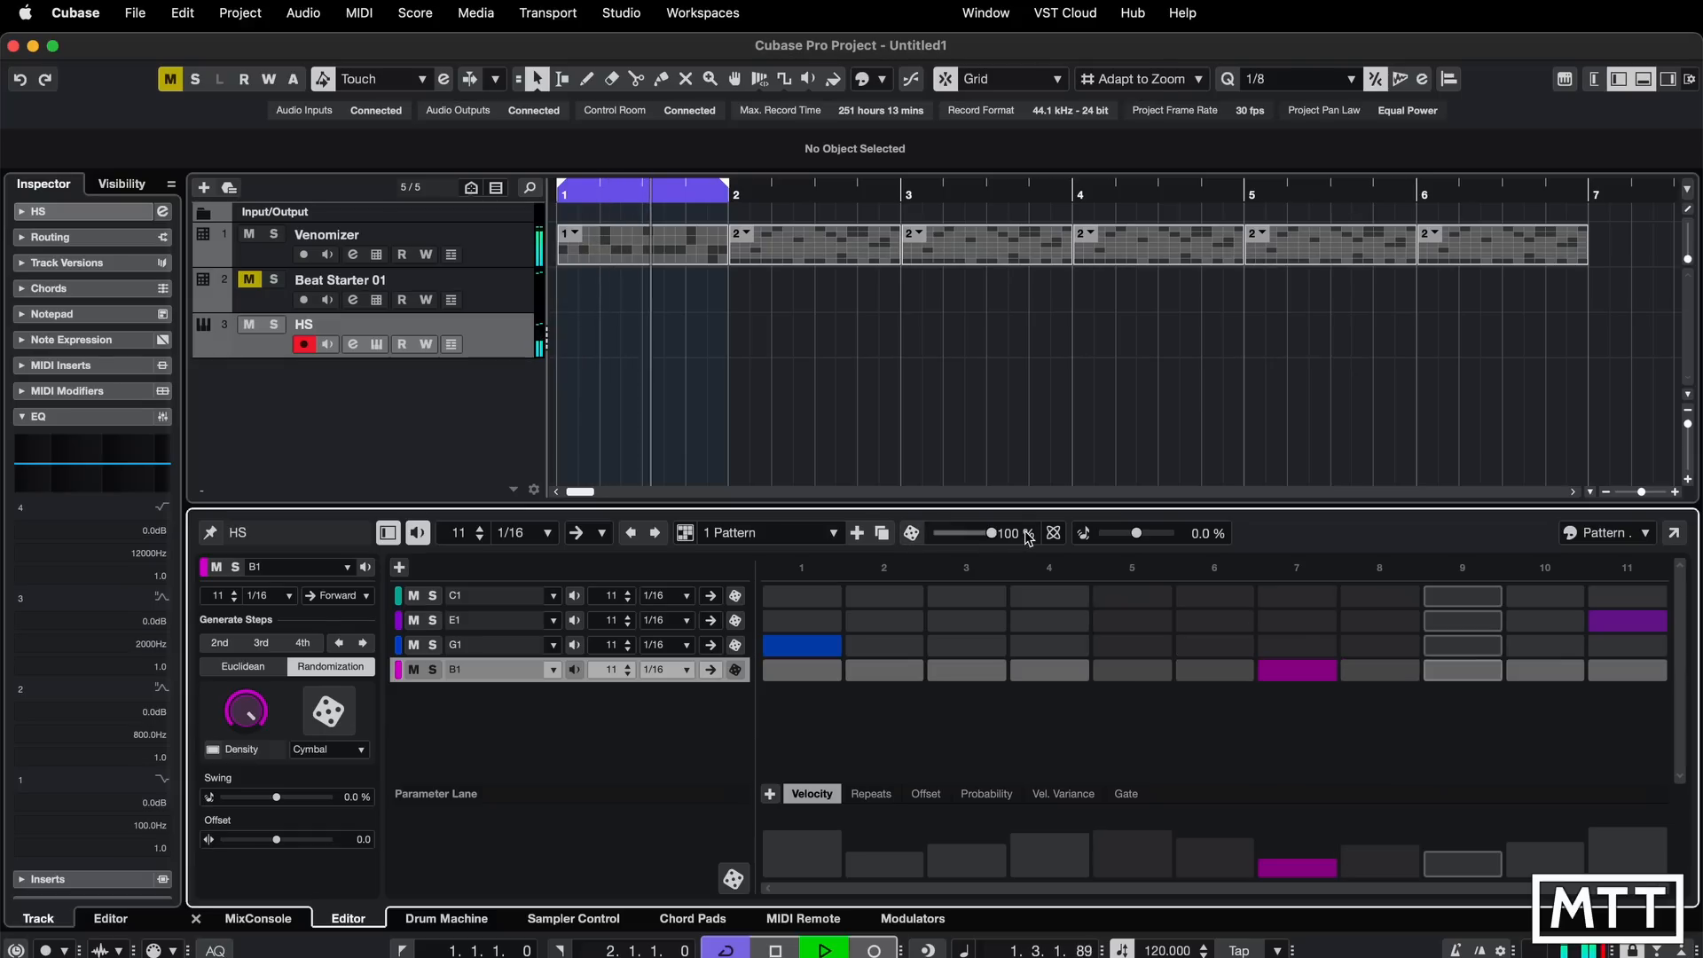
- Visit the pattern randomization options, randomize the pattern again, and move the G1 note from step 9 to step 10
click(1055, 534)
click(1087, 551)
click(911, 535)
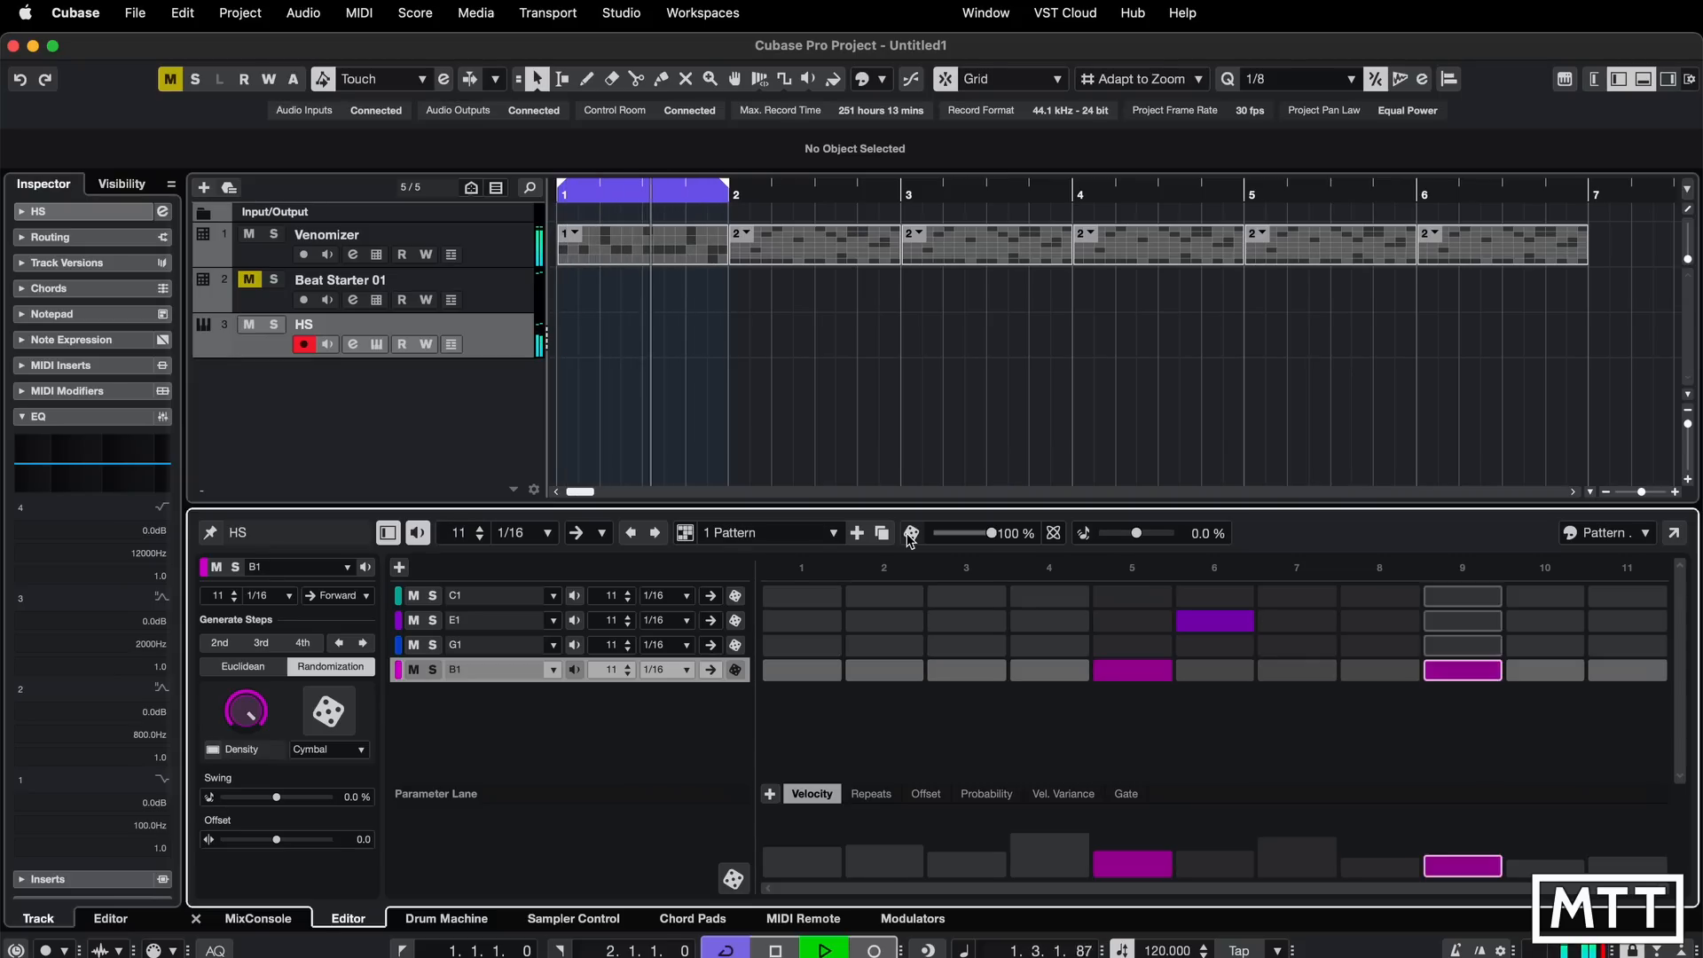
click(911, 535)
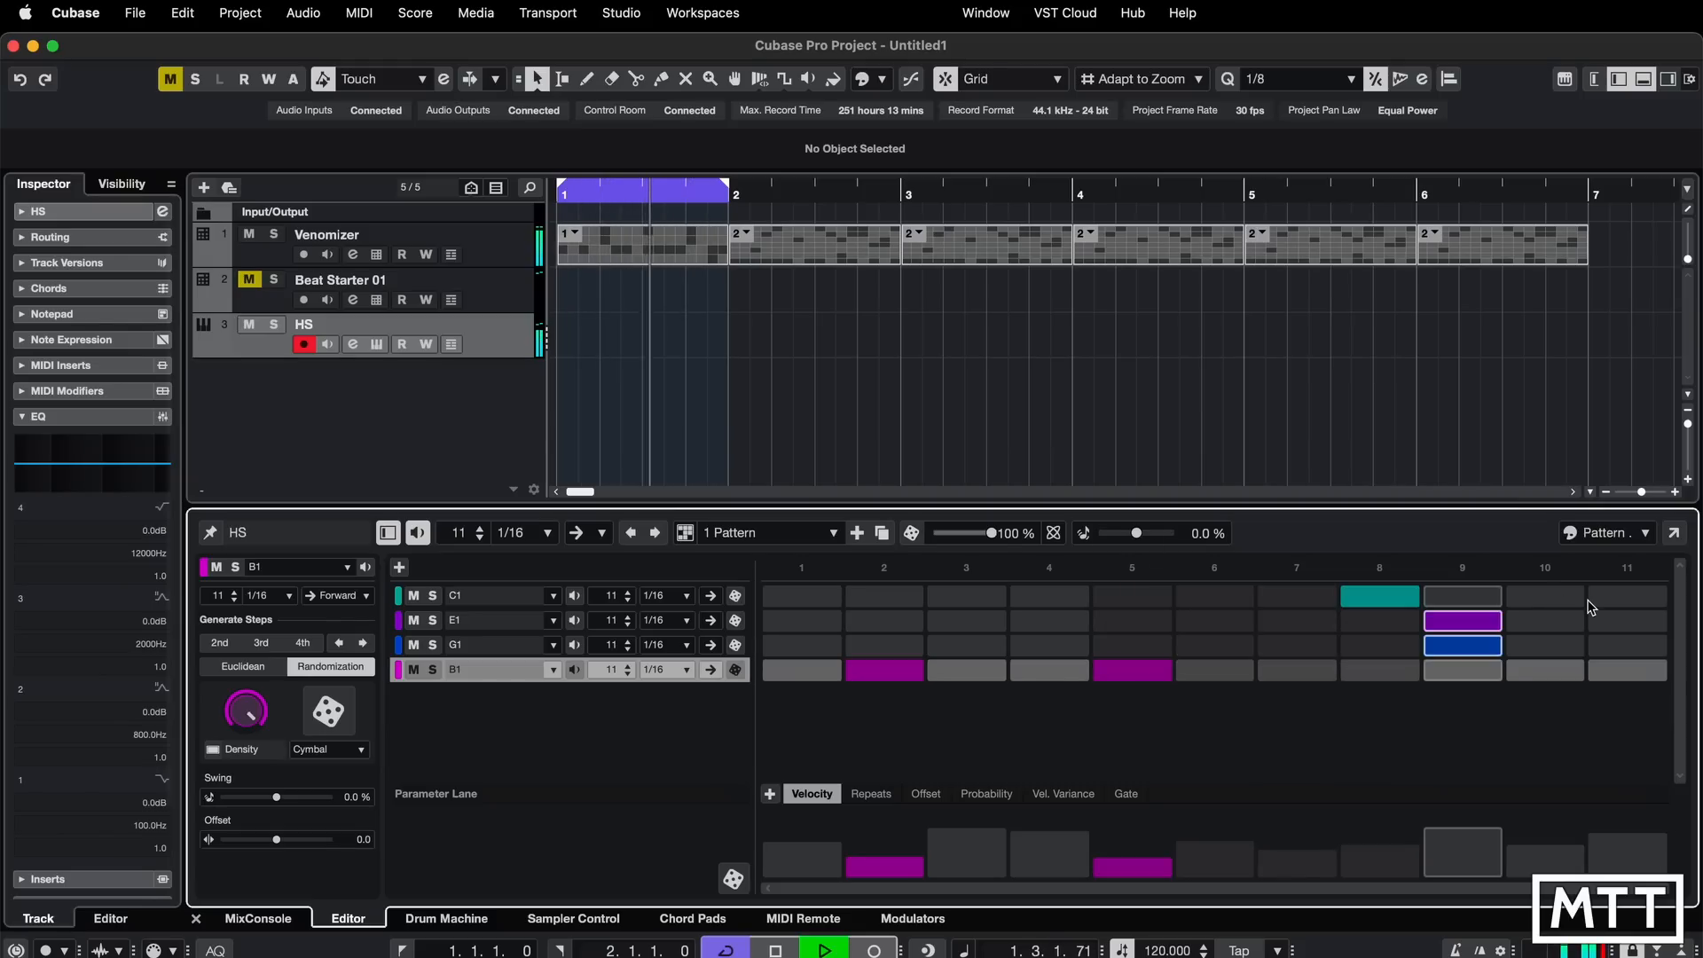
click(1560, 651)
click(1487, 651)
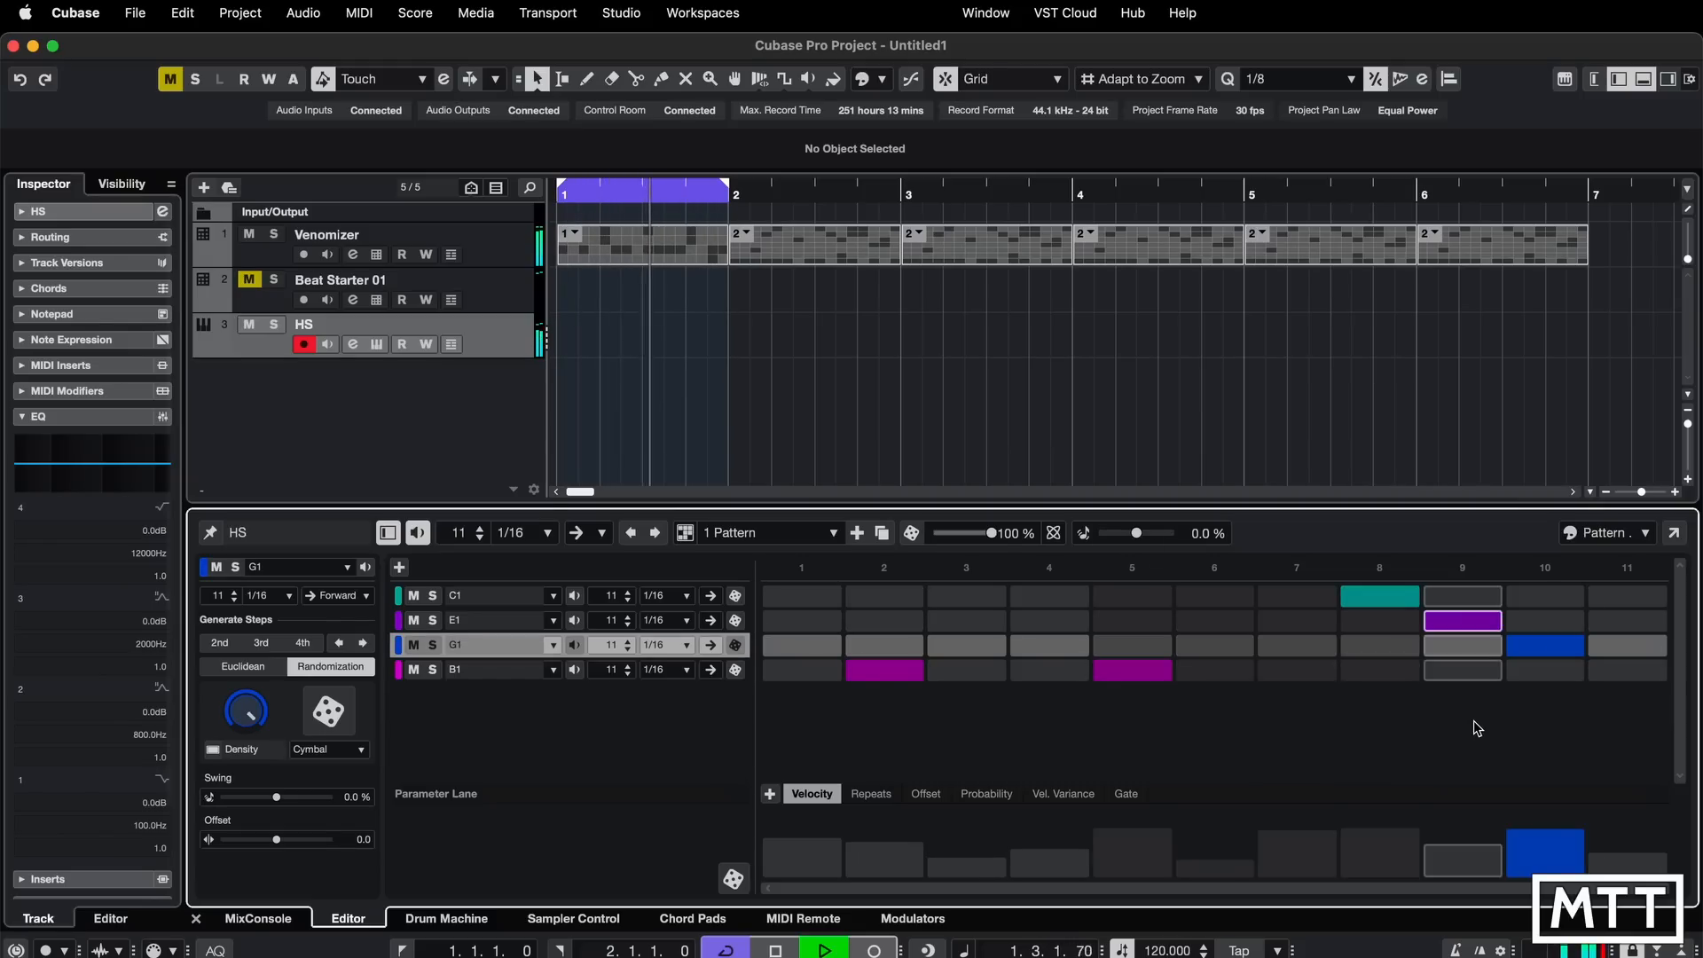
- Randomize the whole HS pattern again, revisiting the randomization options in between, and stop playback
click(911, 533)
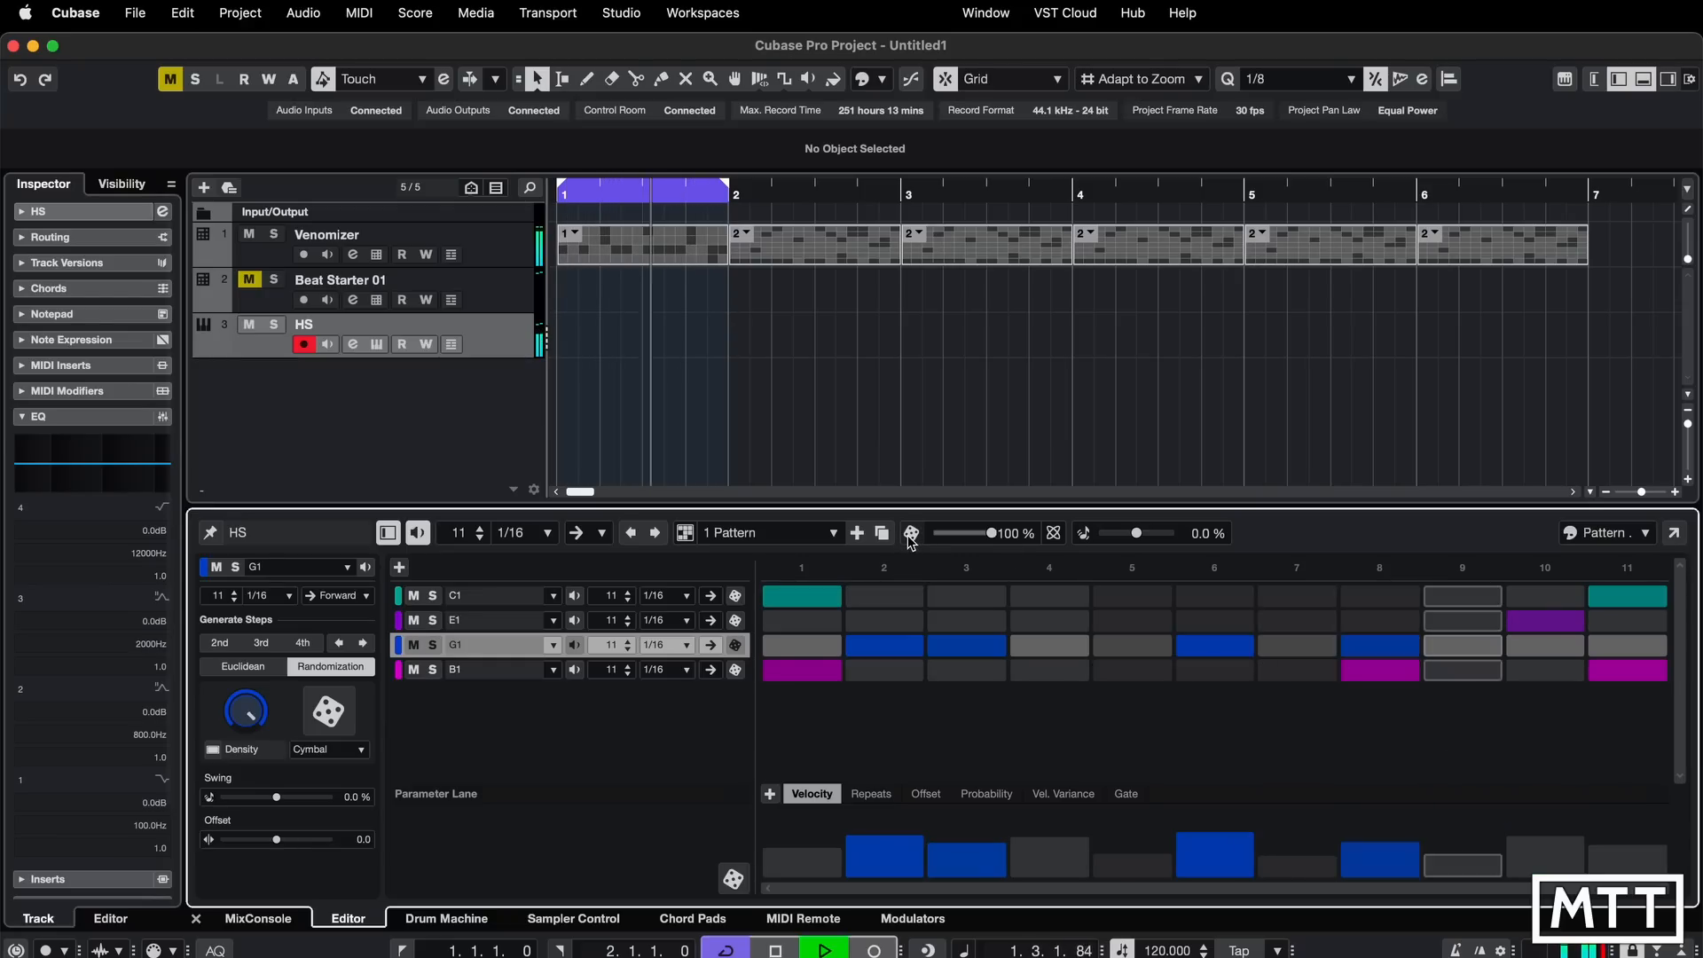
click(1054, 533)
click(1084, 554)
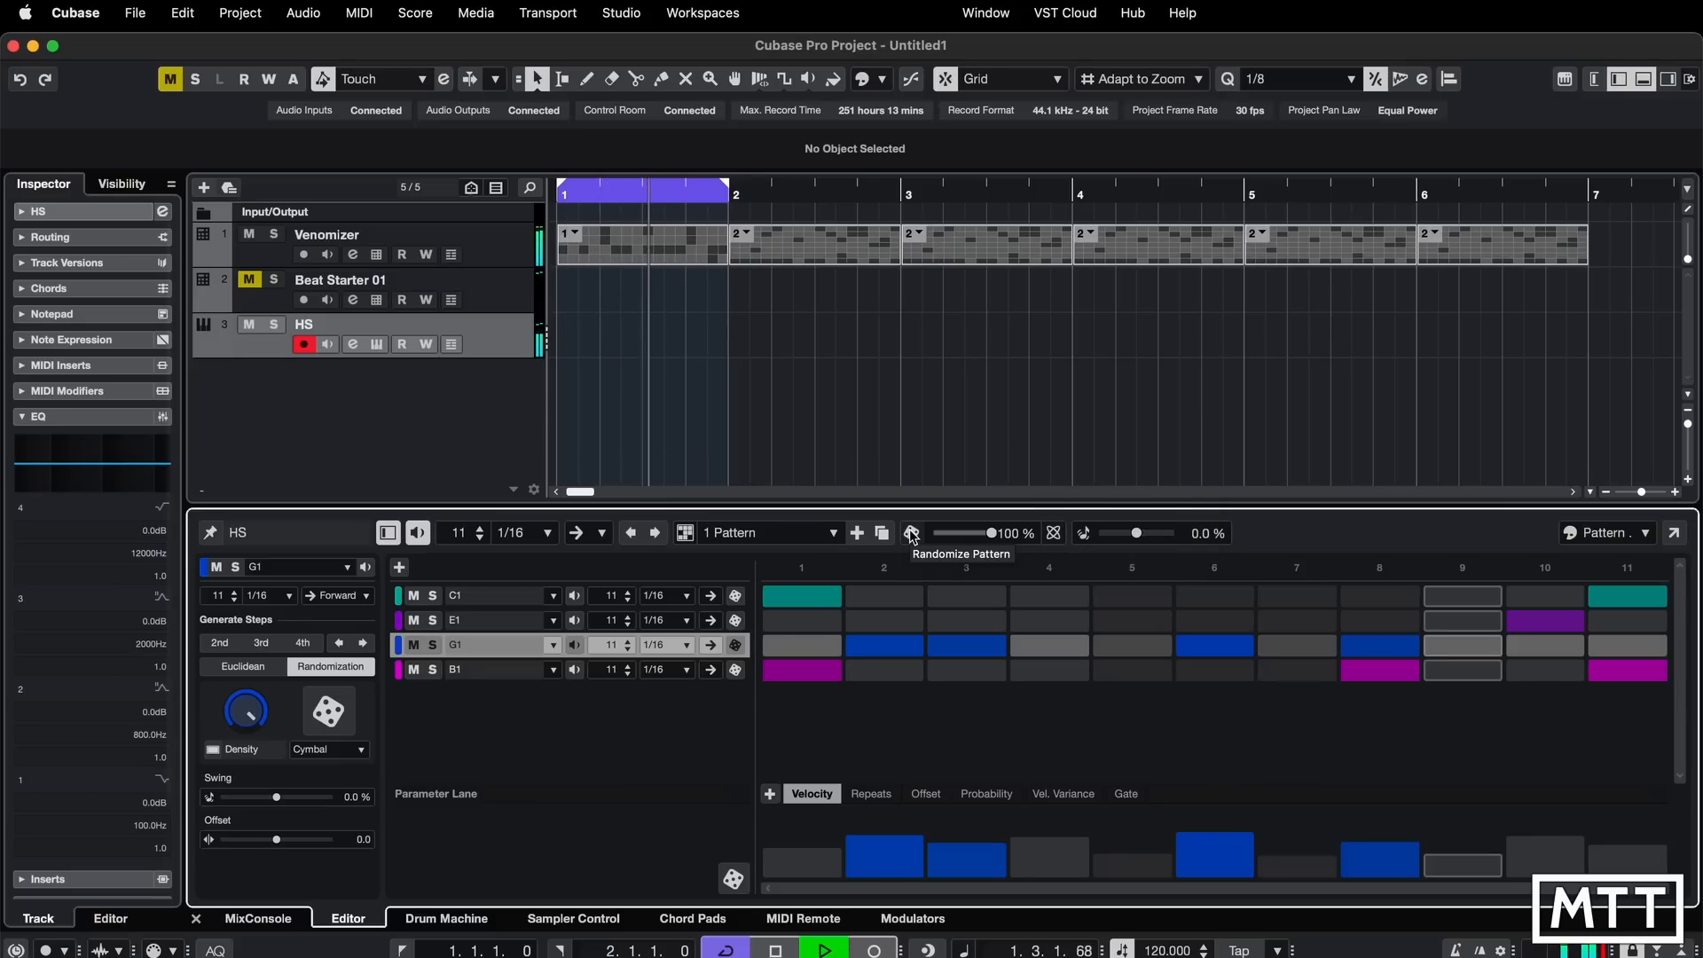
click(913, 533)
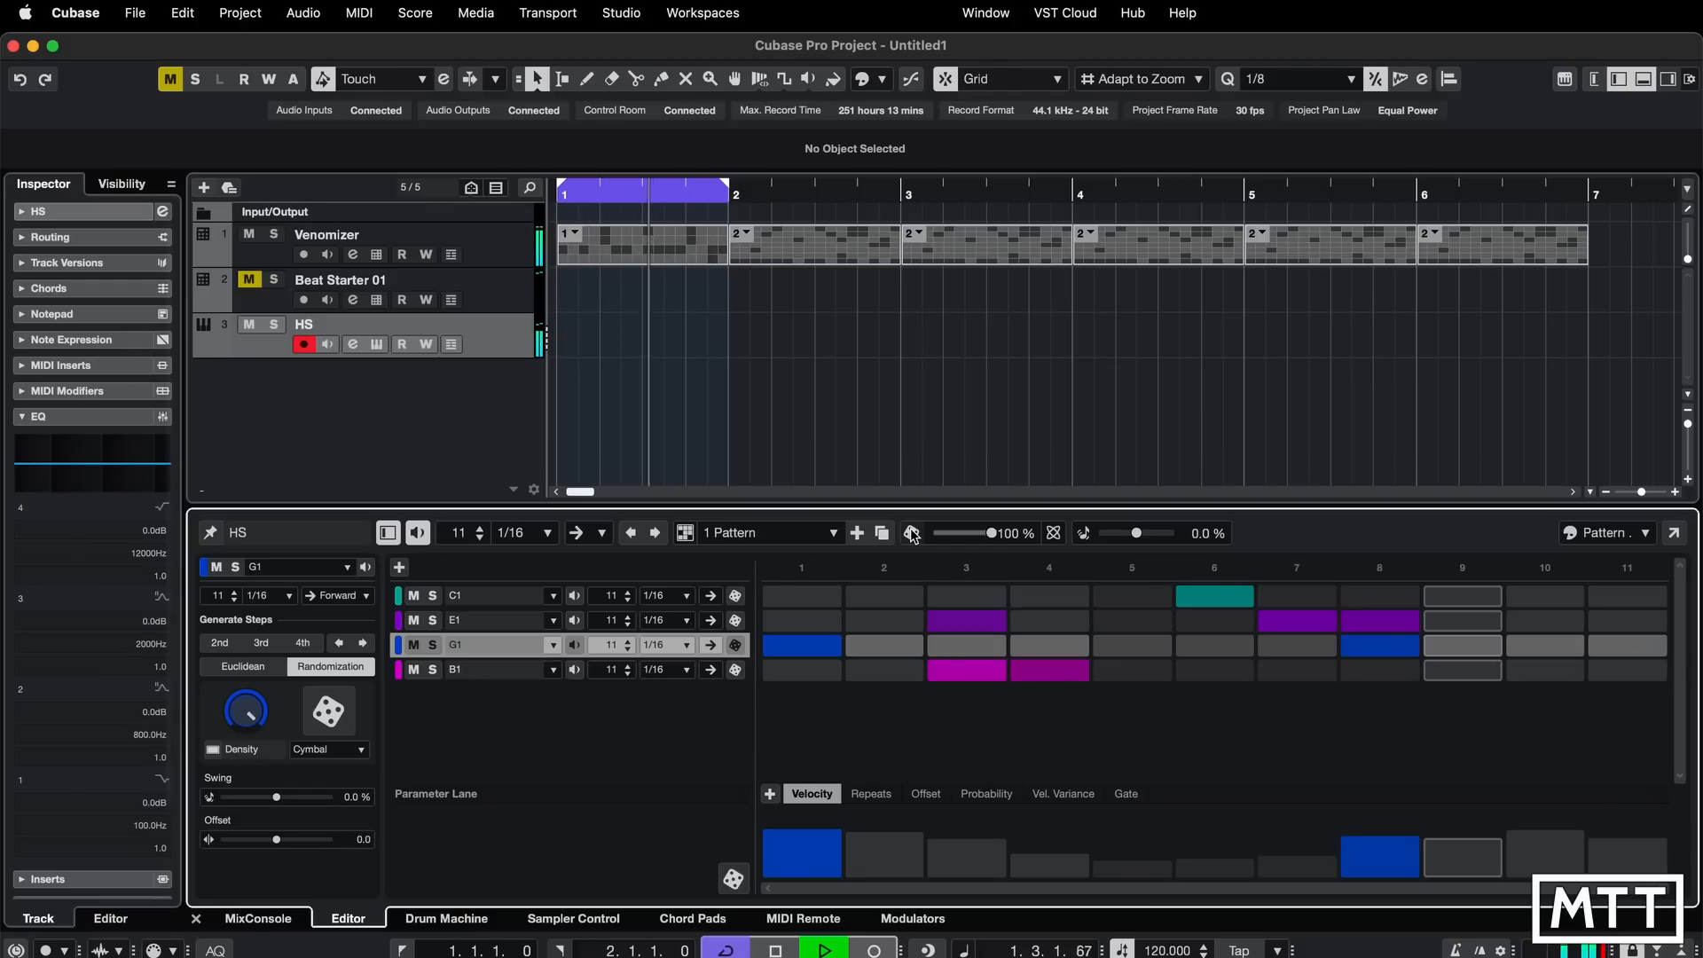
key(space)
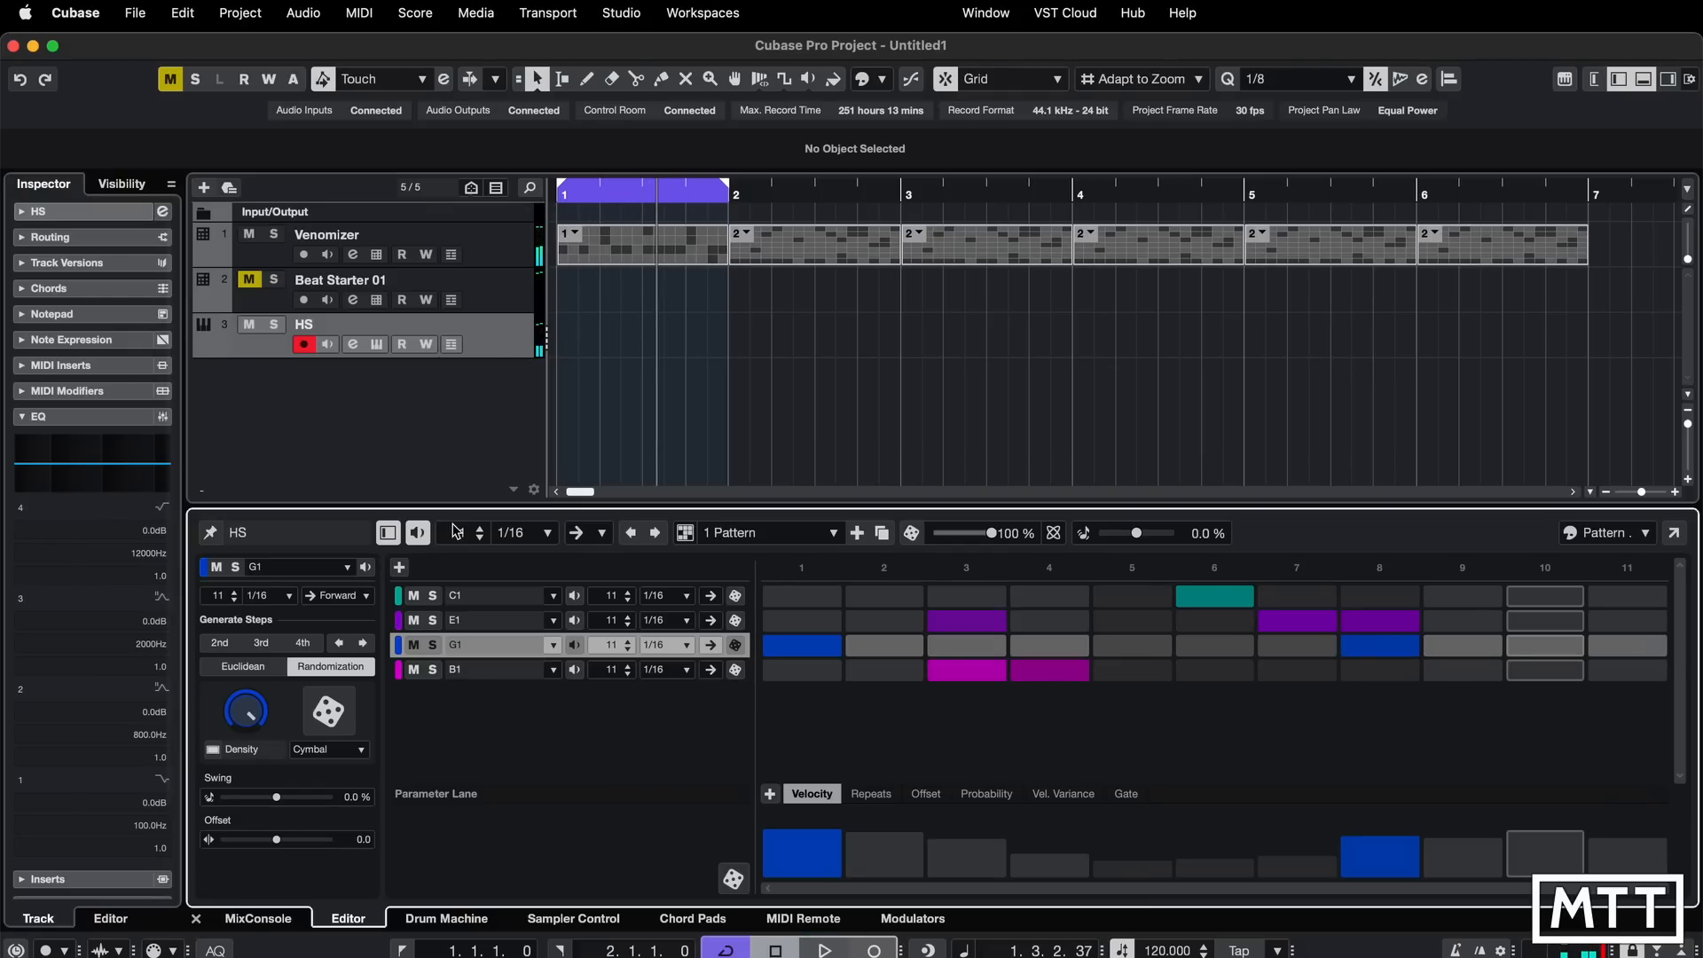
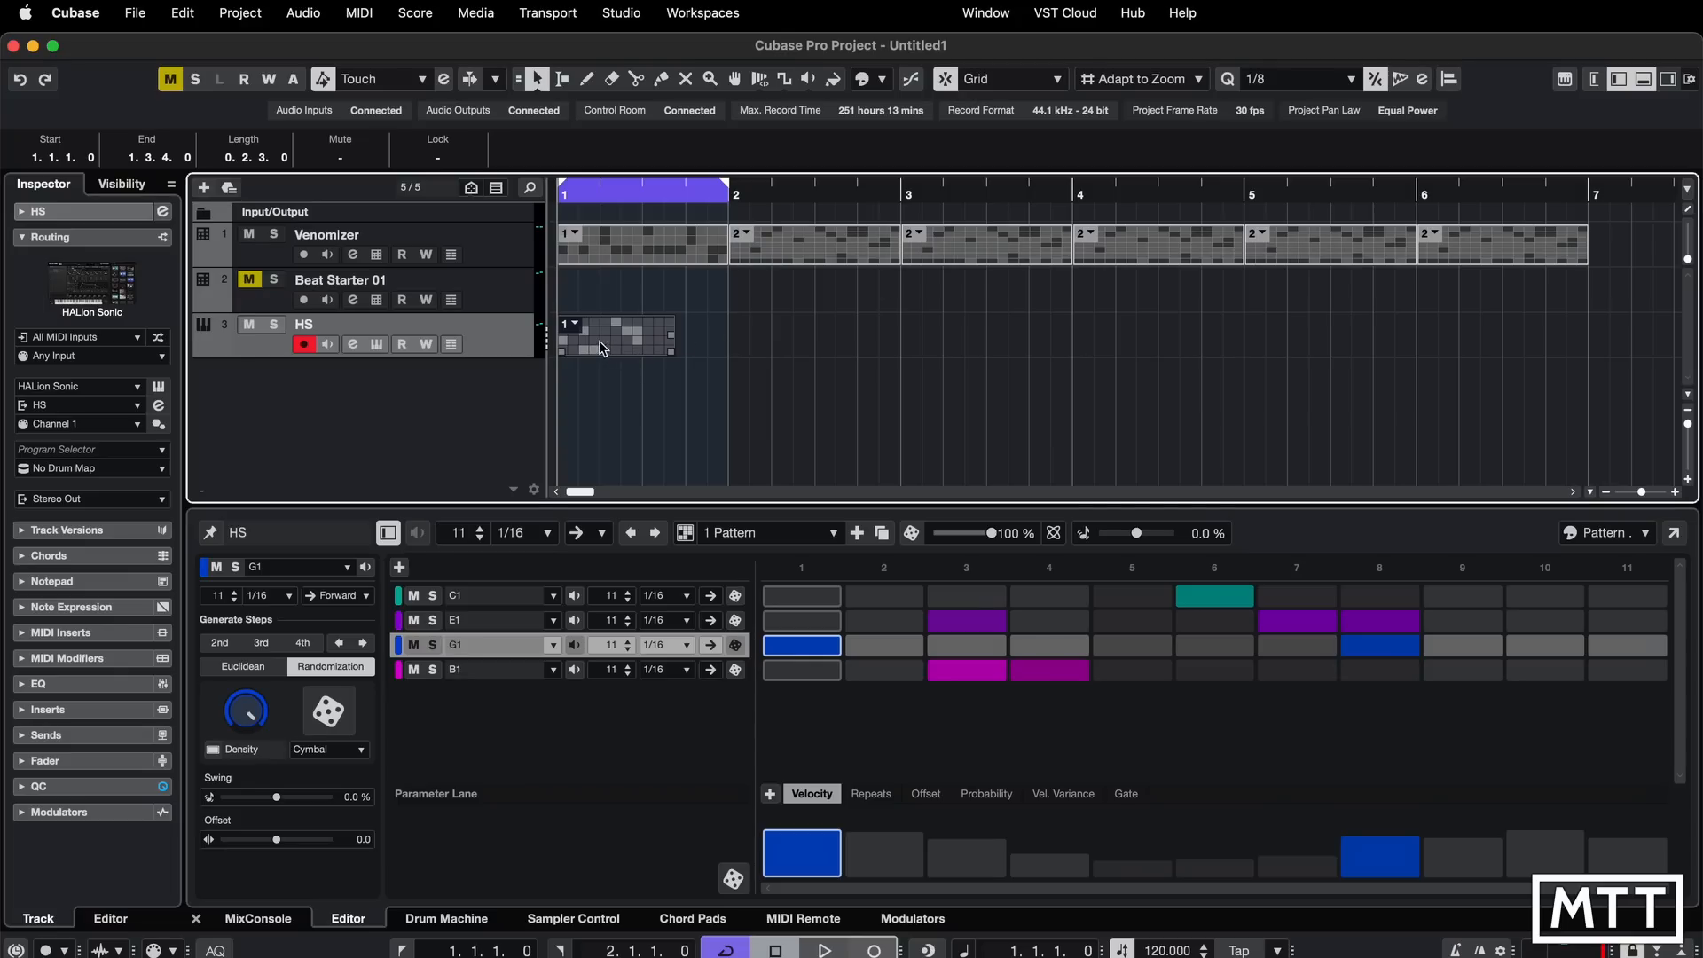
- Copy the HS pattern event to bar 2 and convert the copy to a MIDI part
drag(613, 350, 777, 353)
click(746, 325)
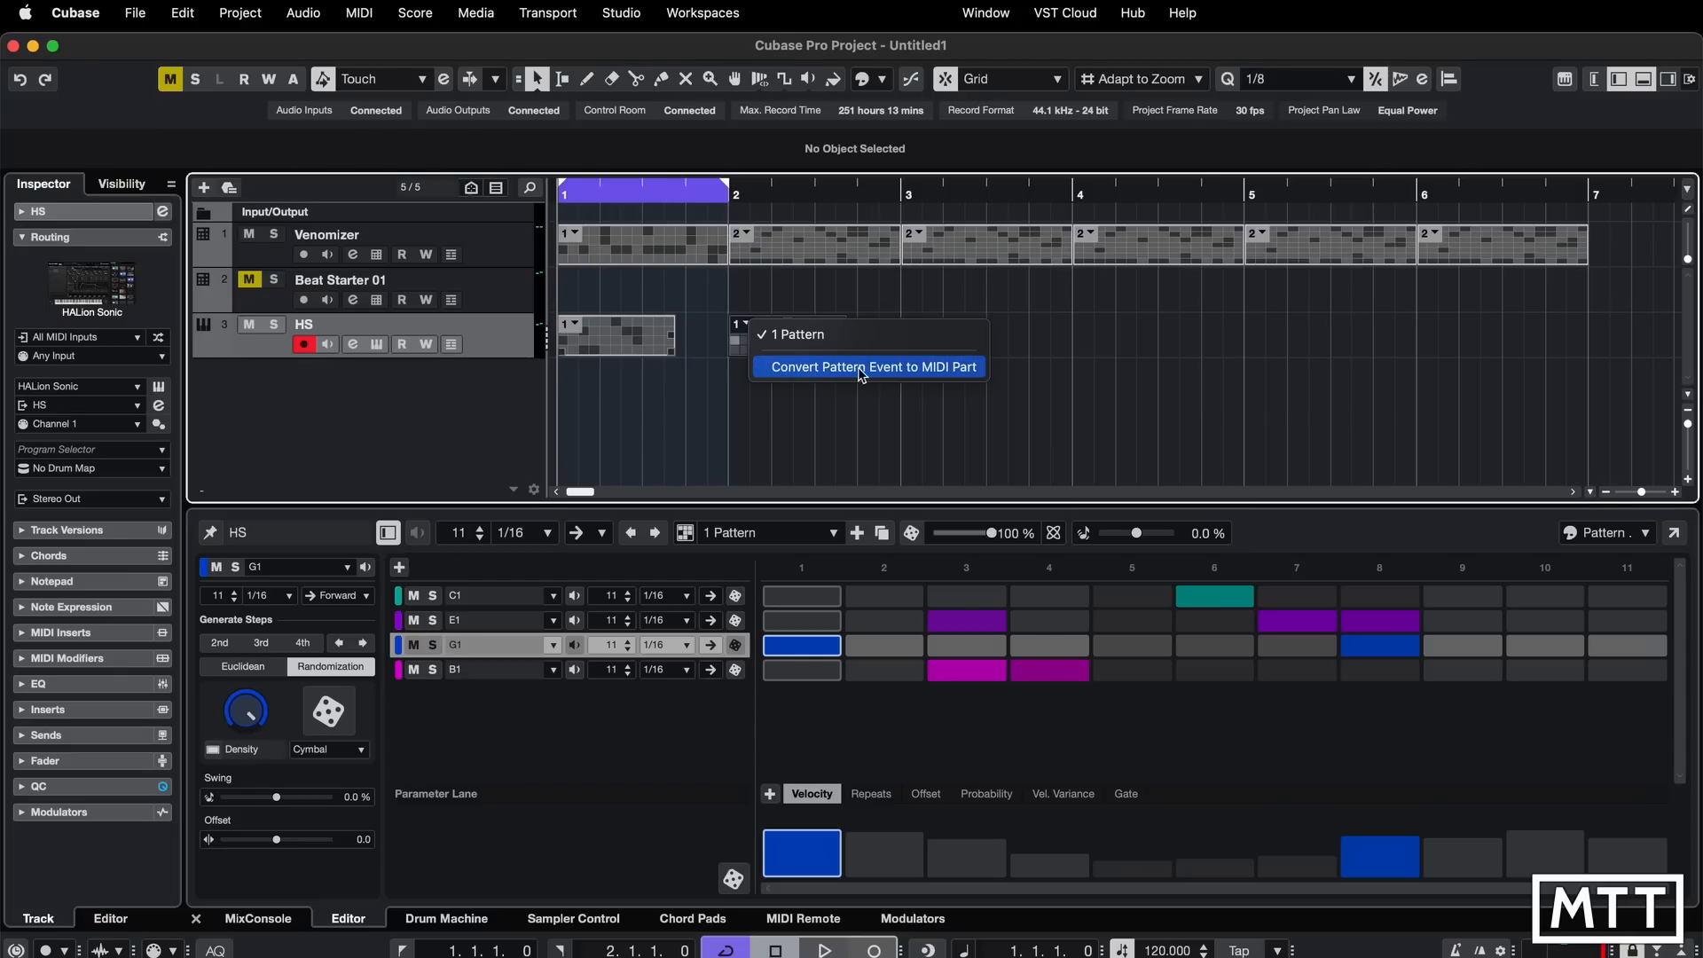
click(861, 367)
- Select the new MIDI part and the original pattern event in turn to compare their editors
click(779, 350)
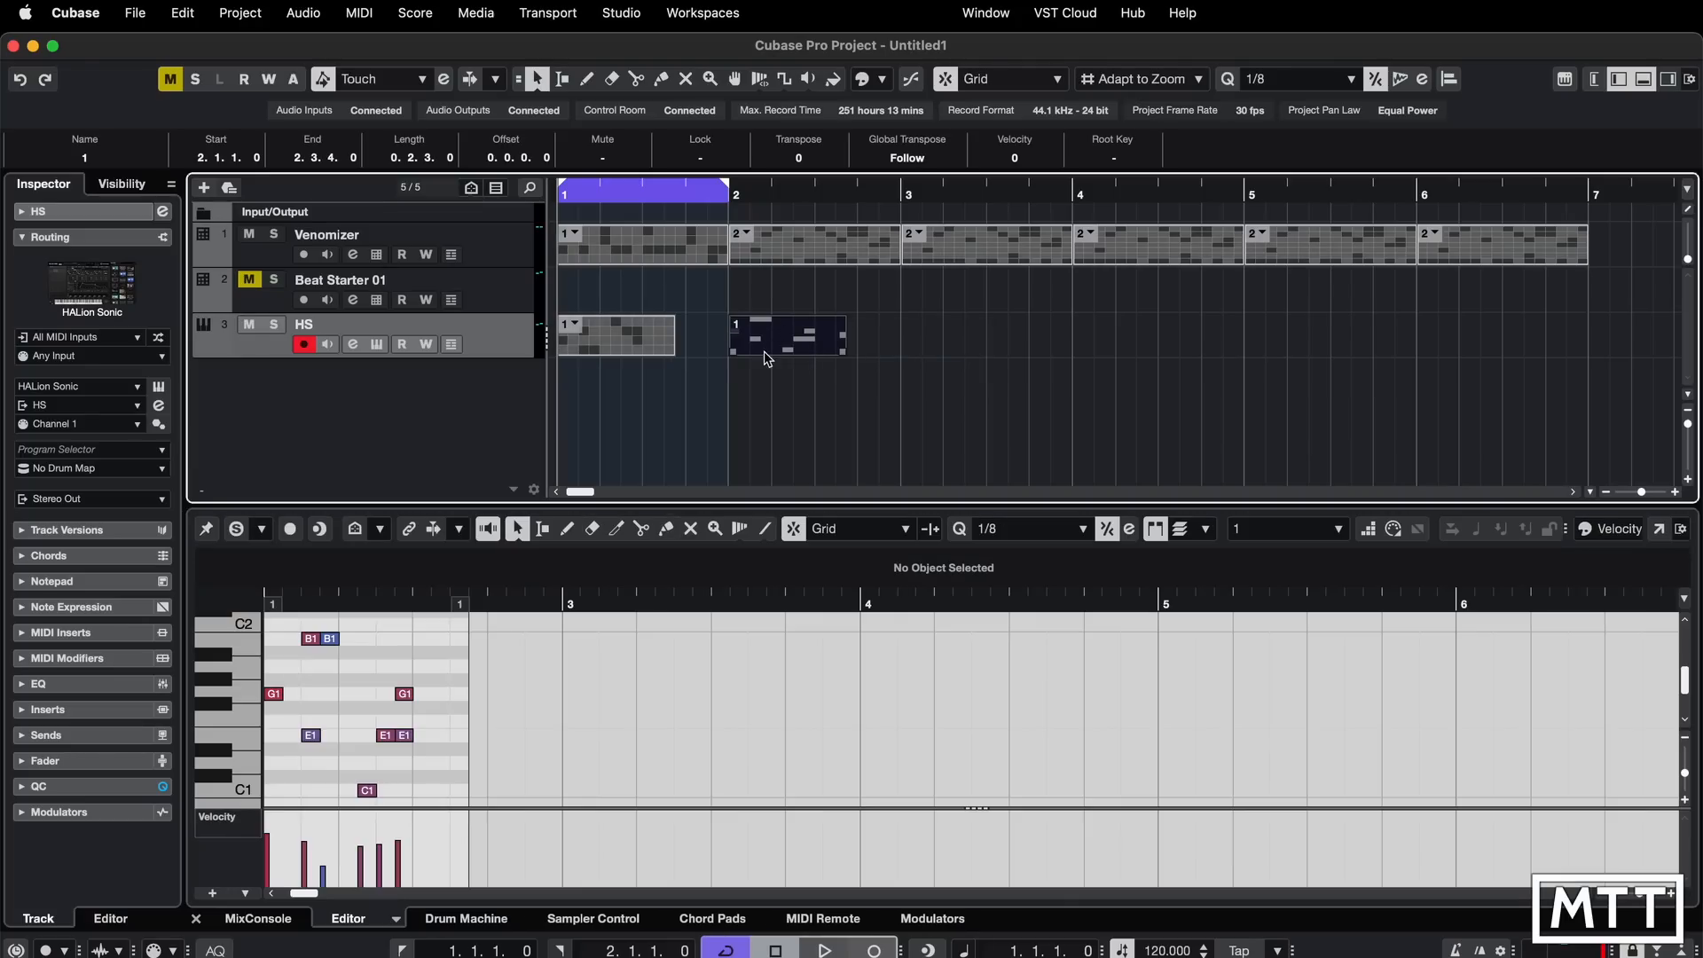
click(635, 348)
click(774, 342)
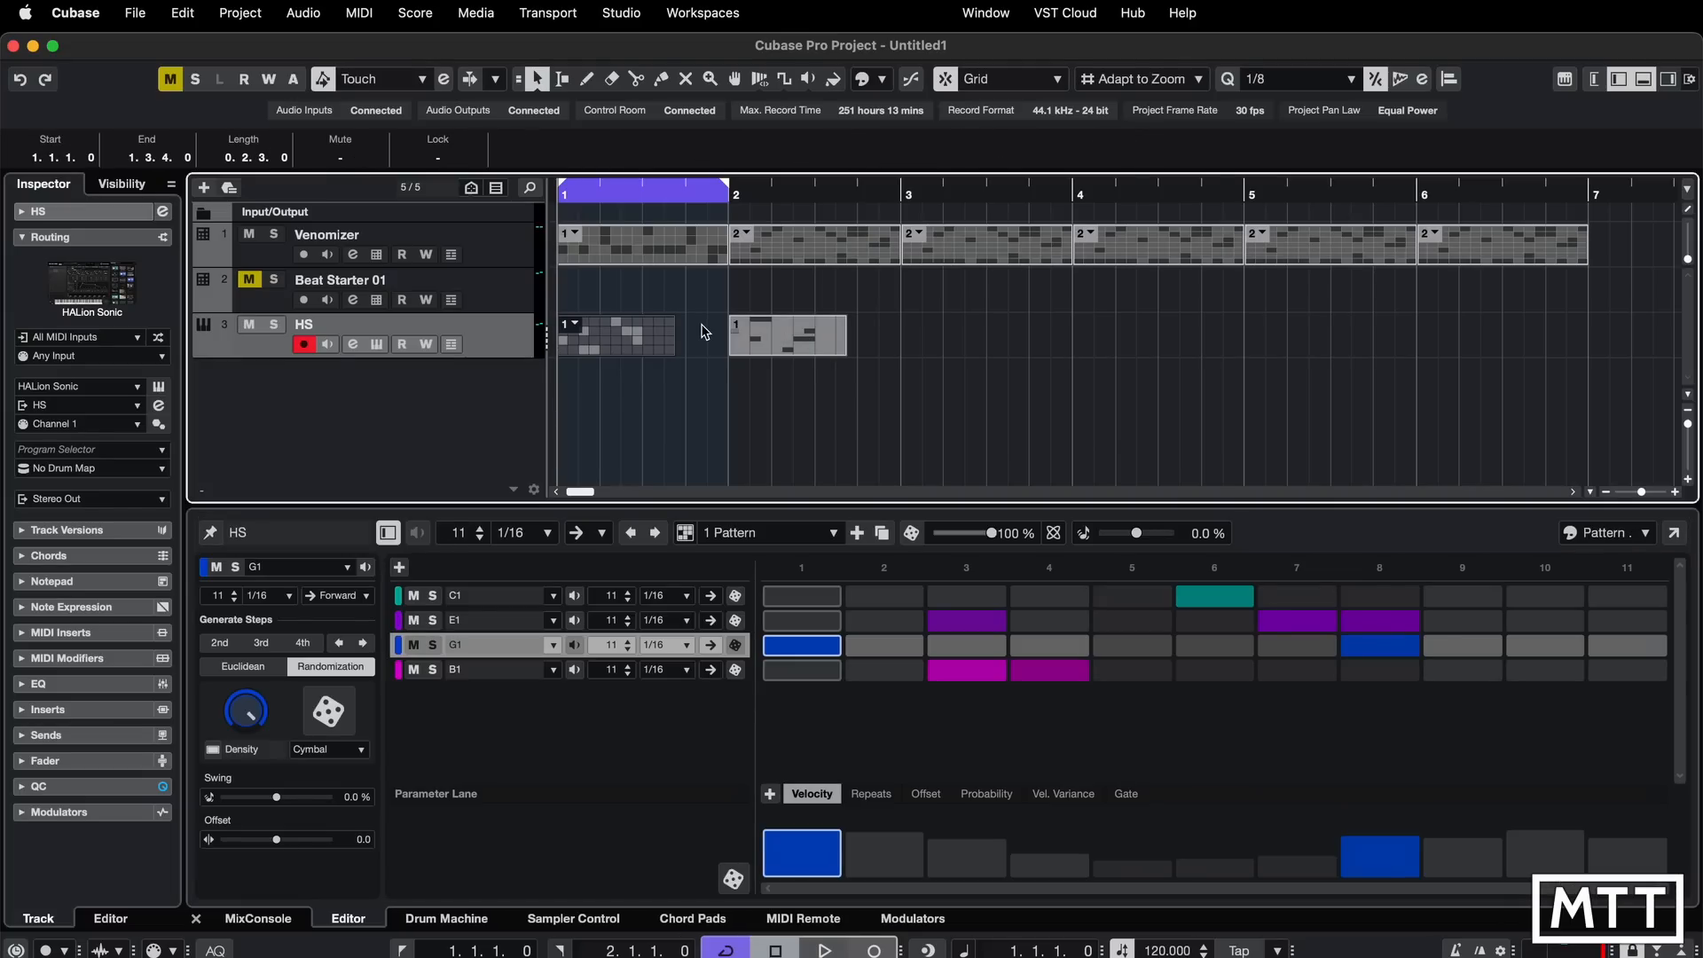
- Turn off cycle mode, solo the HS track, and play through its pattern event and MIDI part
click(726, 948)
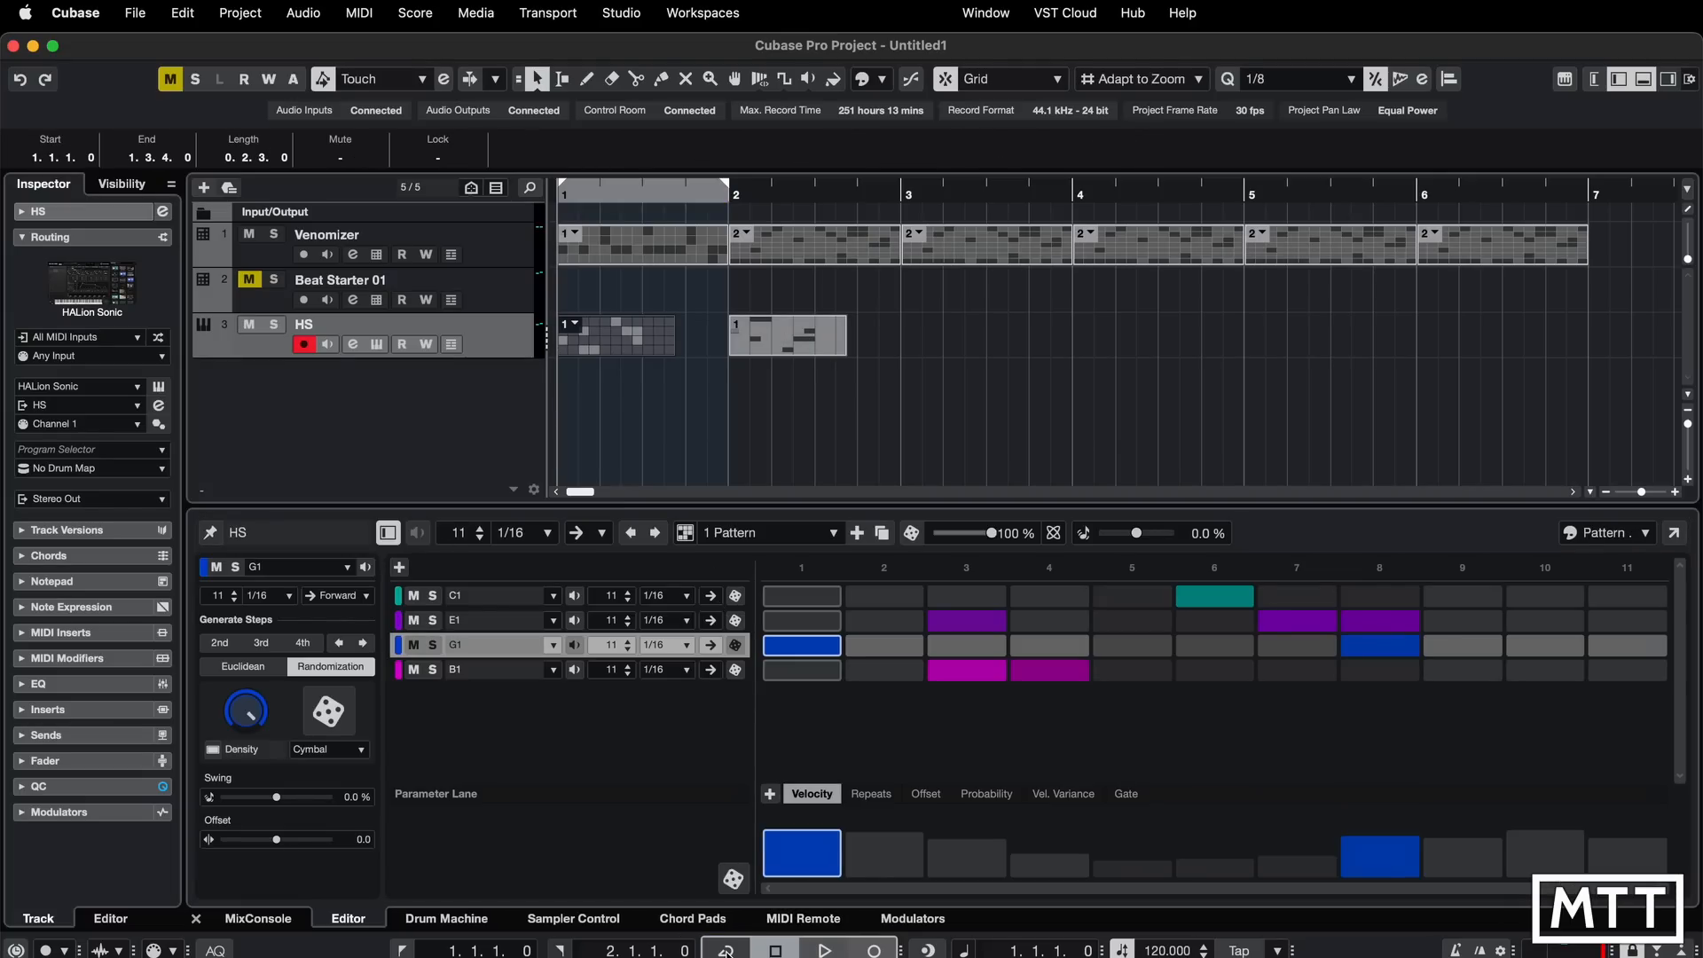
click(277, 324)
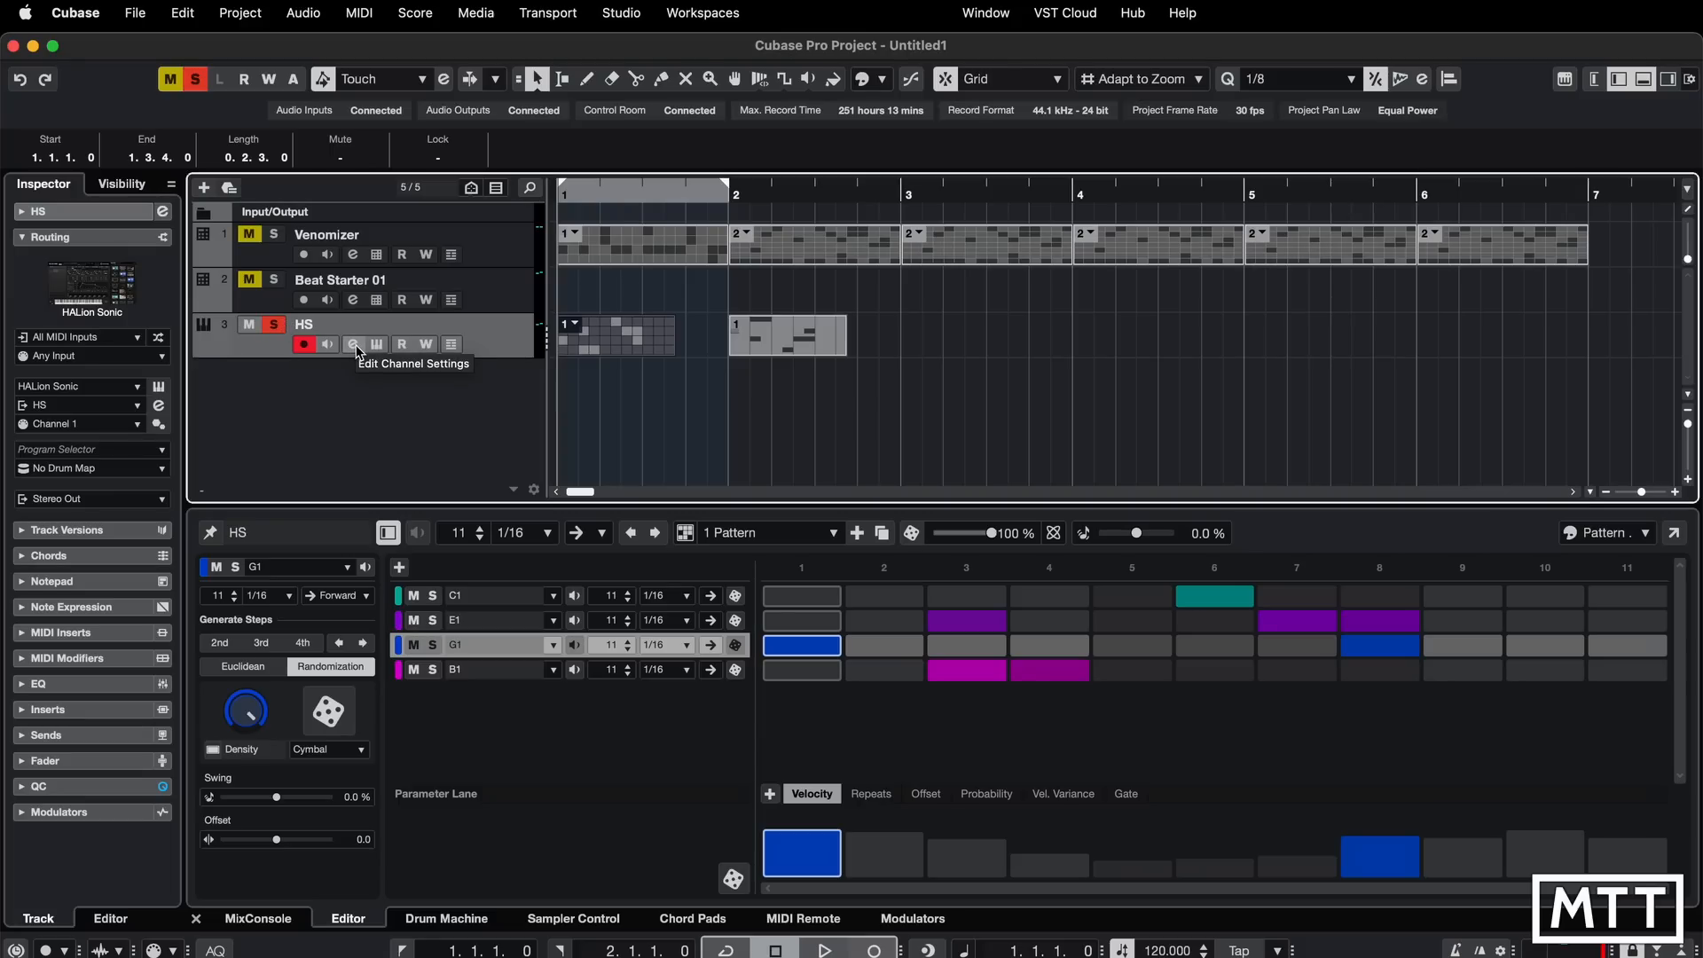
key(space)
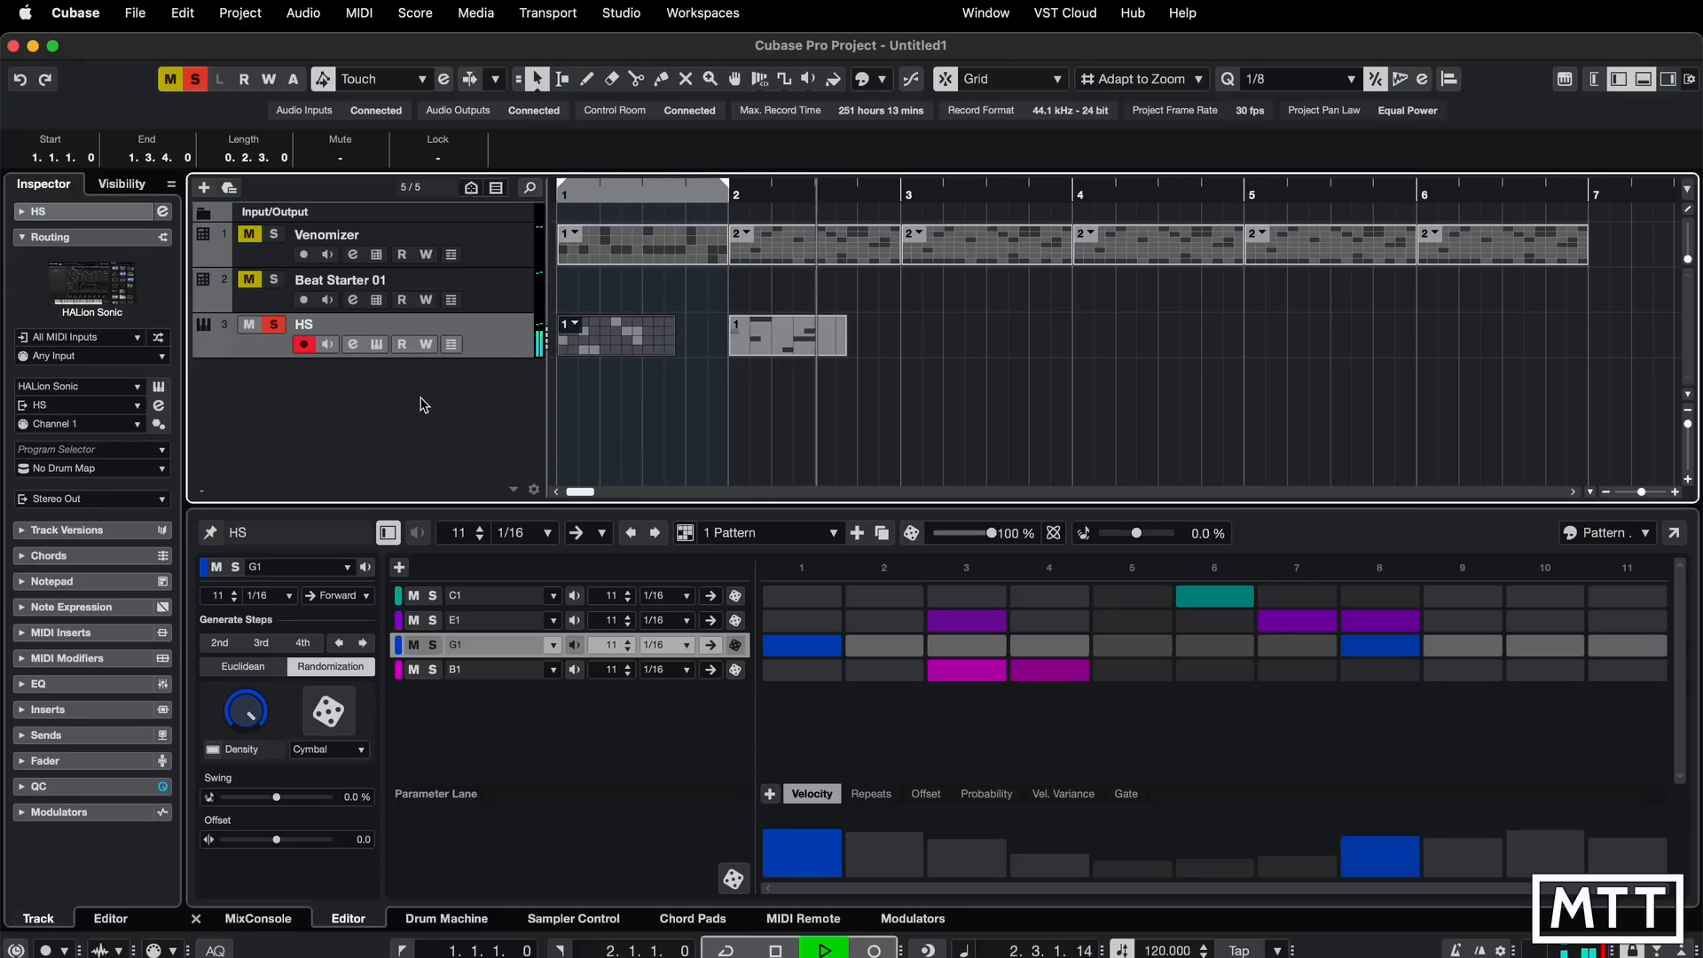
key(space)
- Move the bar 2 MIDI part onto a new track below HS and undo the move
click(804, 333)
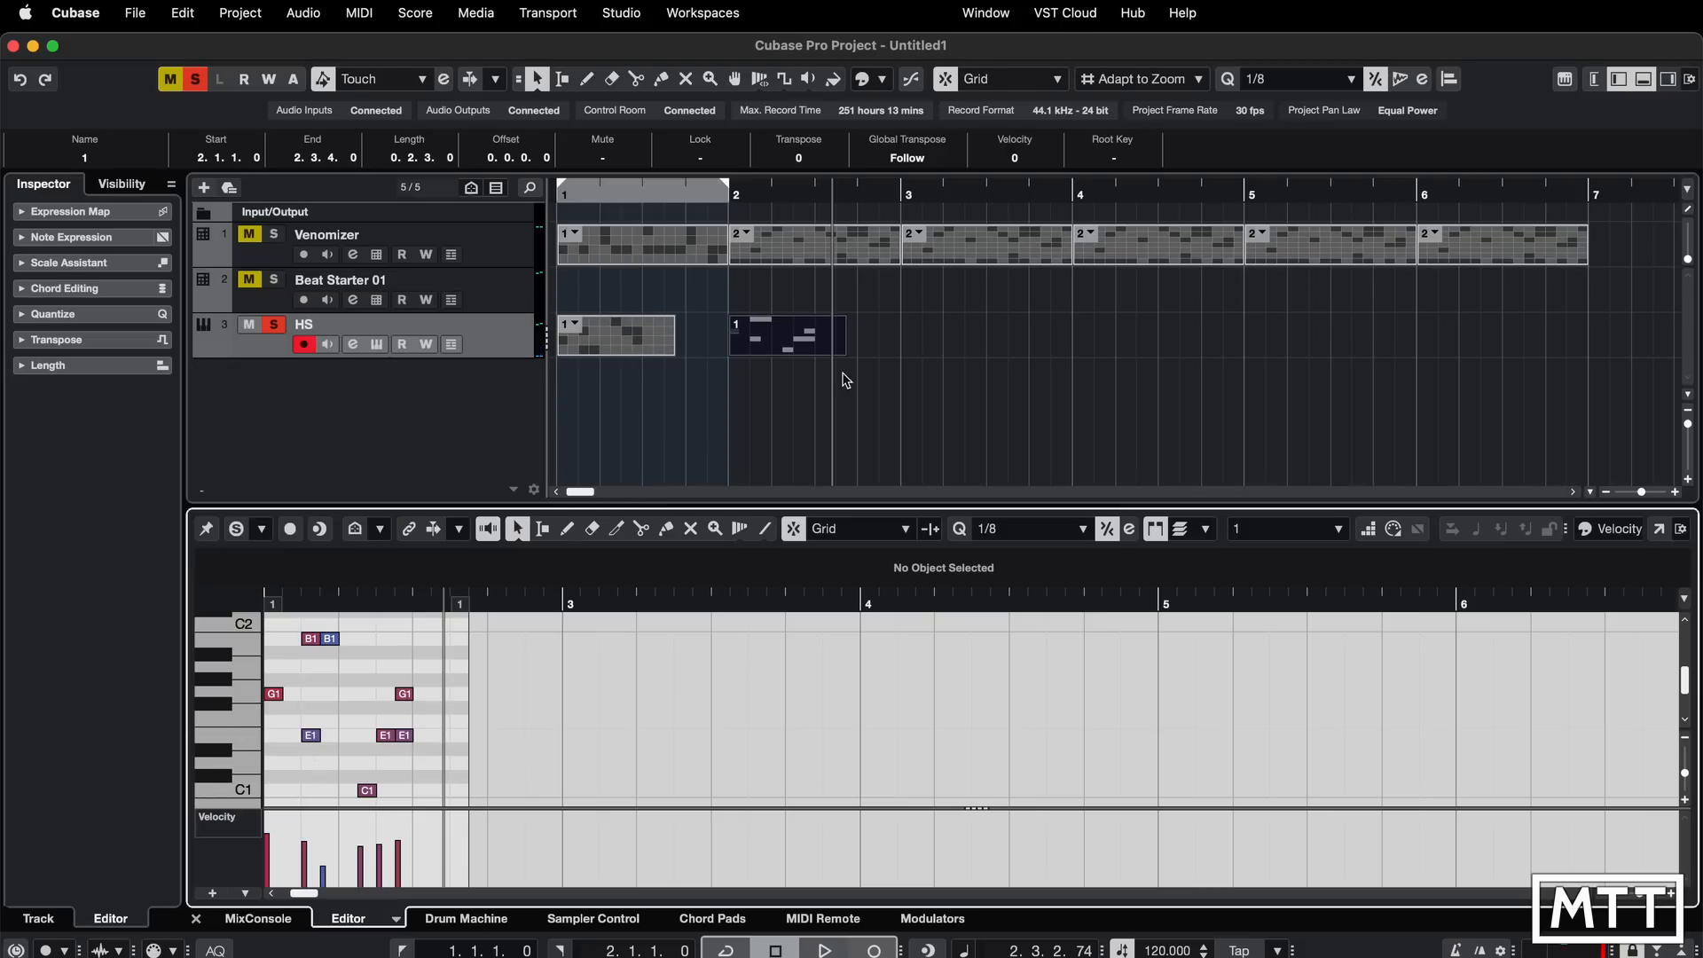
click(794, 352)
drag(794, 352, 794, 389)
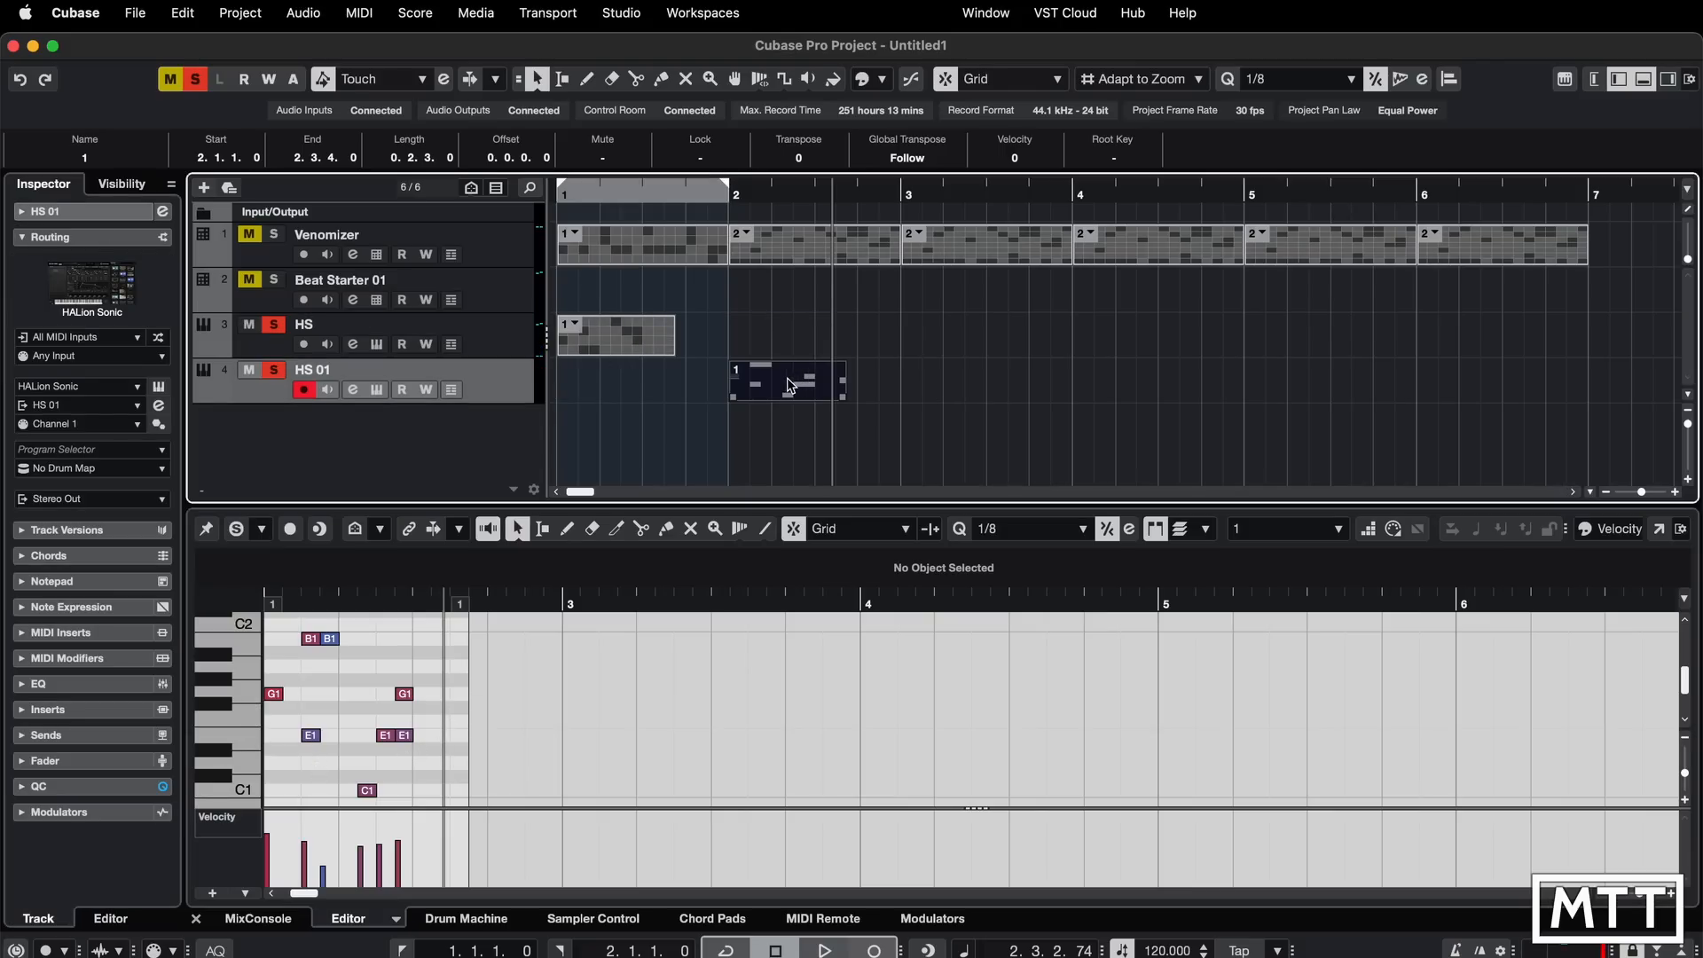
key(ctrl+z)
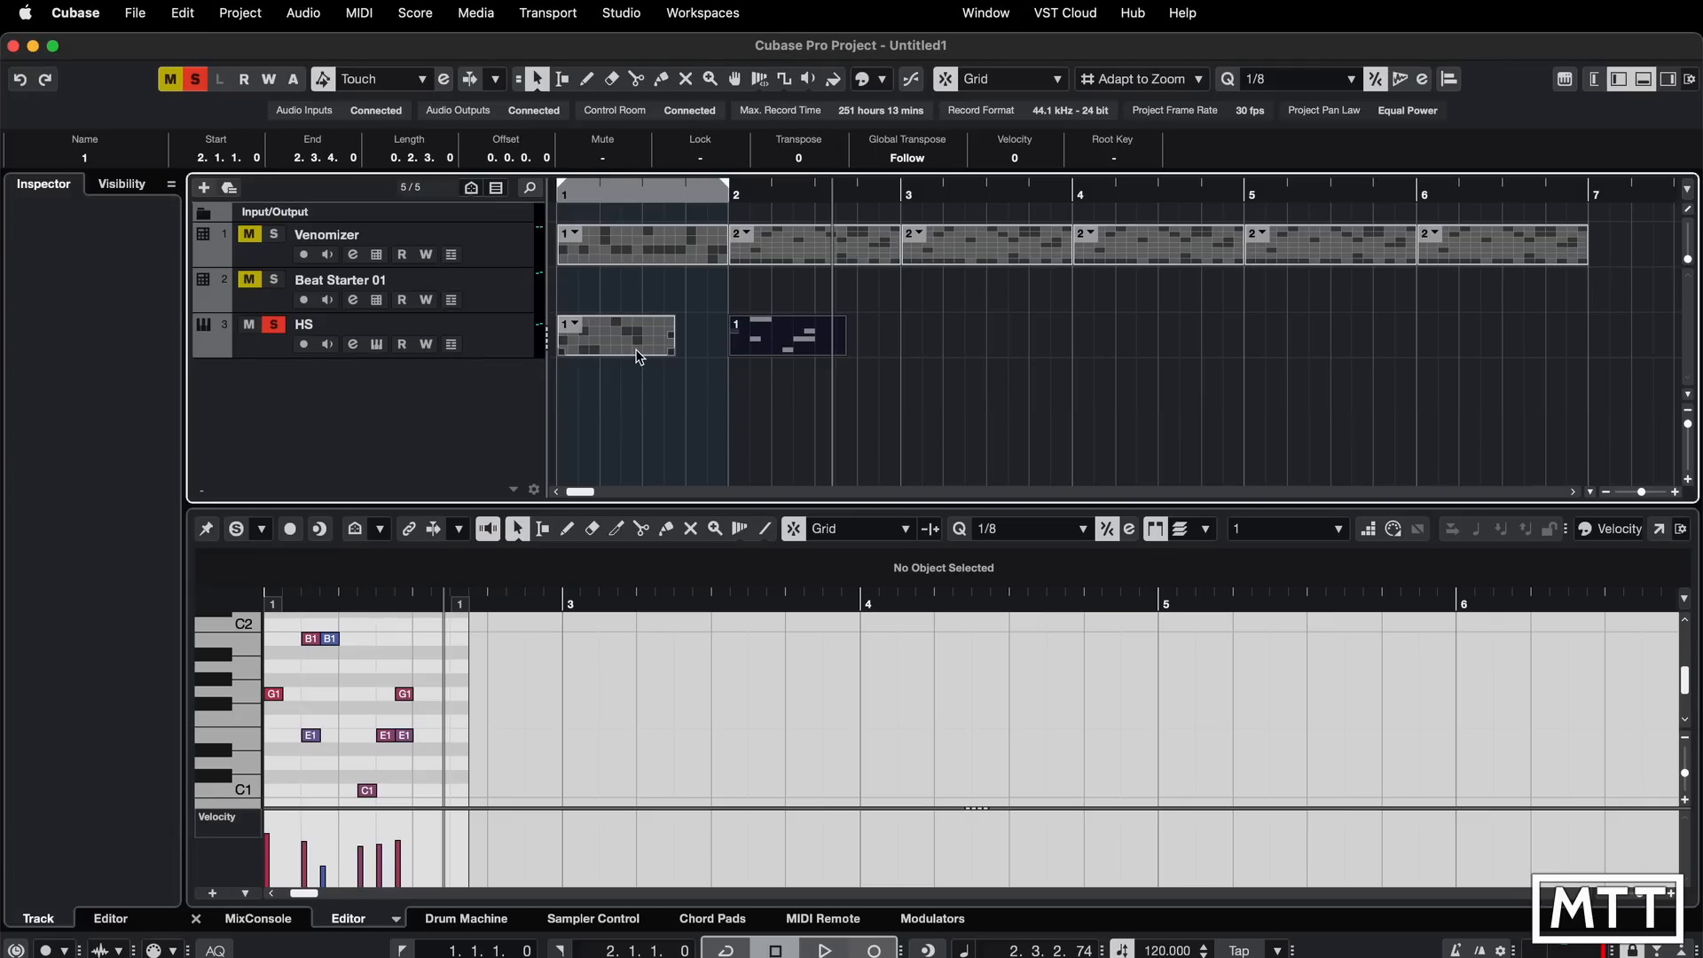
- Try to move the bar 1 pattern event from HS into the empty space below the track
mouse_move(638, 353)
mouse_down()
mouse_move(645, 401)
mouse_move(643, 384)
mouse_up()
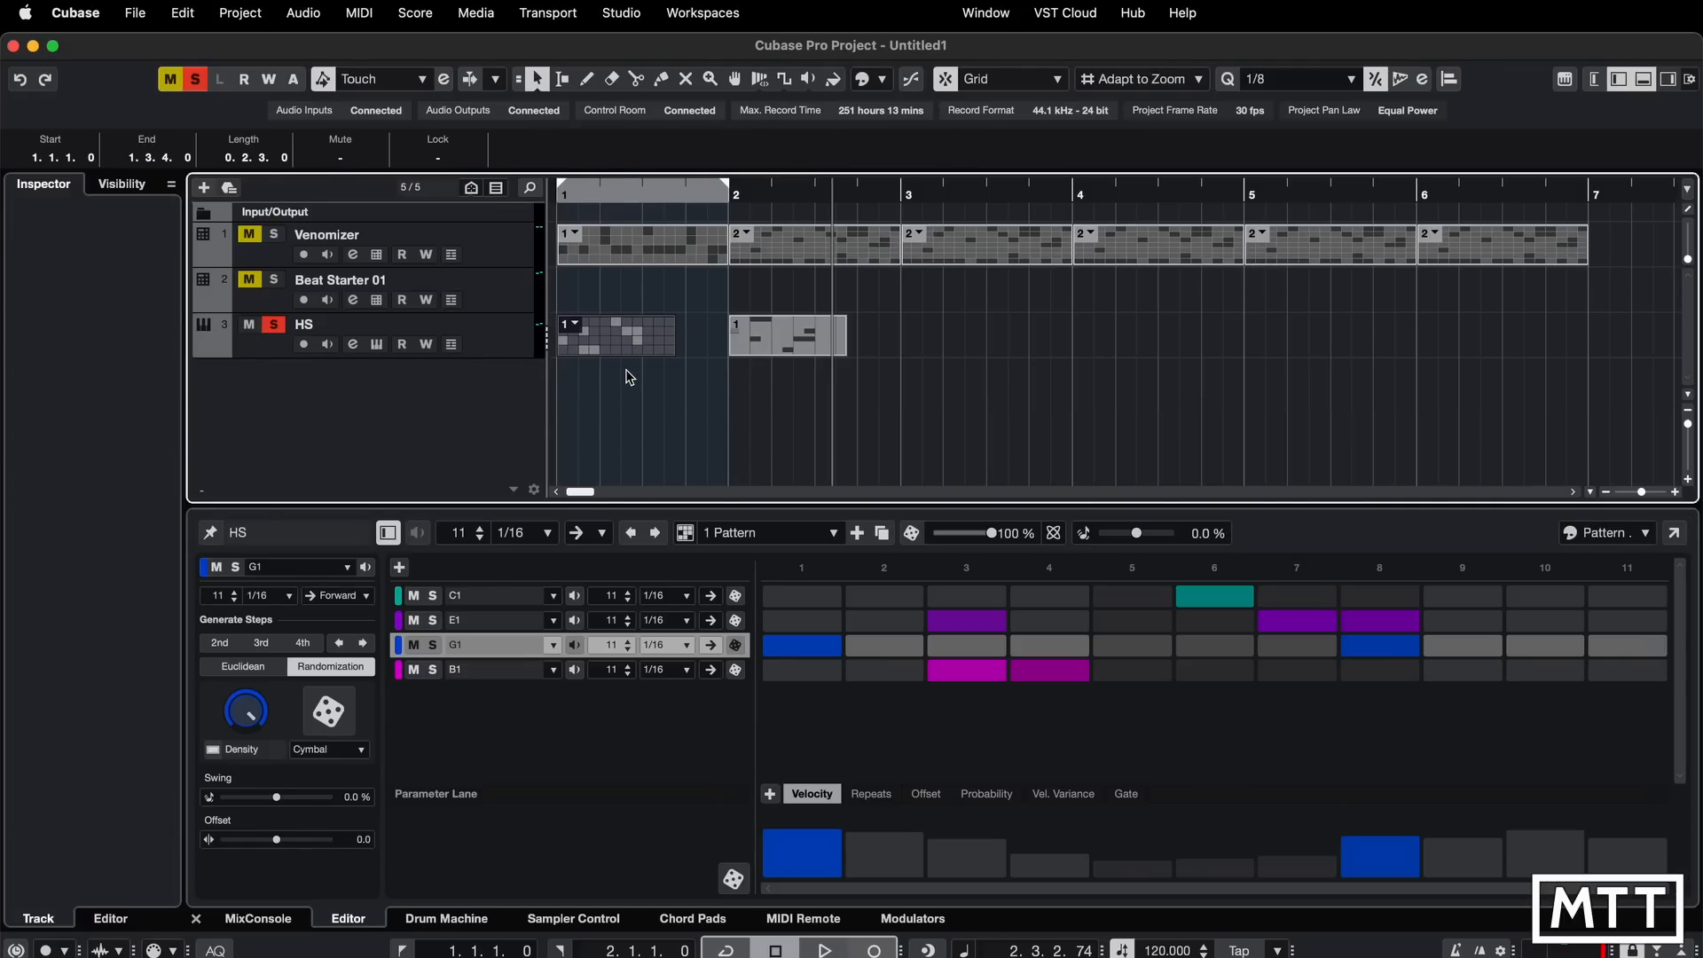
- Duplicate the bar 2 MIDI part from HS onto a new track below, and try moving the bar 1 pattern event
mouse_move(601, 341)
mouse_down()
mouse_move(612, 384)
mouse_move(619, 347)
mouse_up()
drag(825, 334, 820, 382)
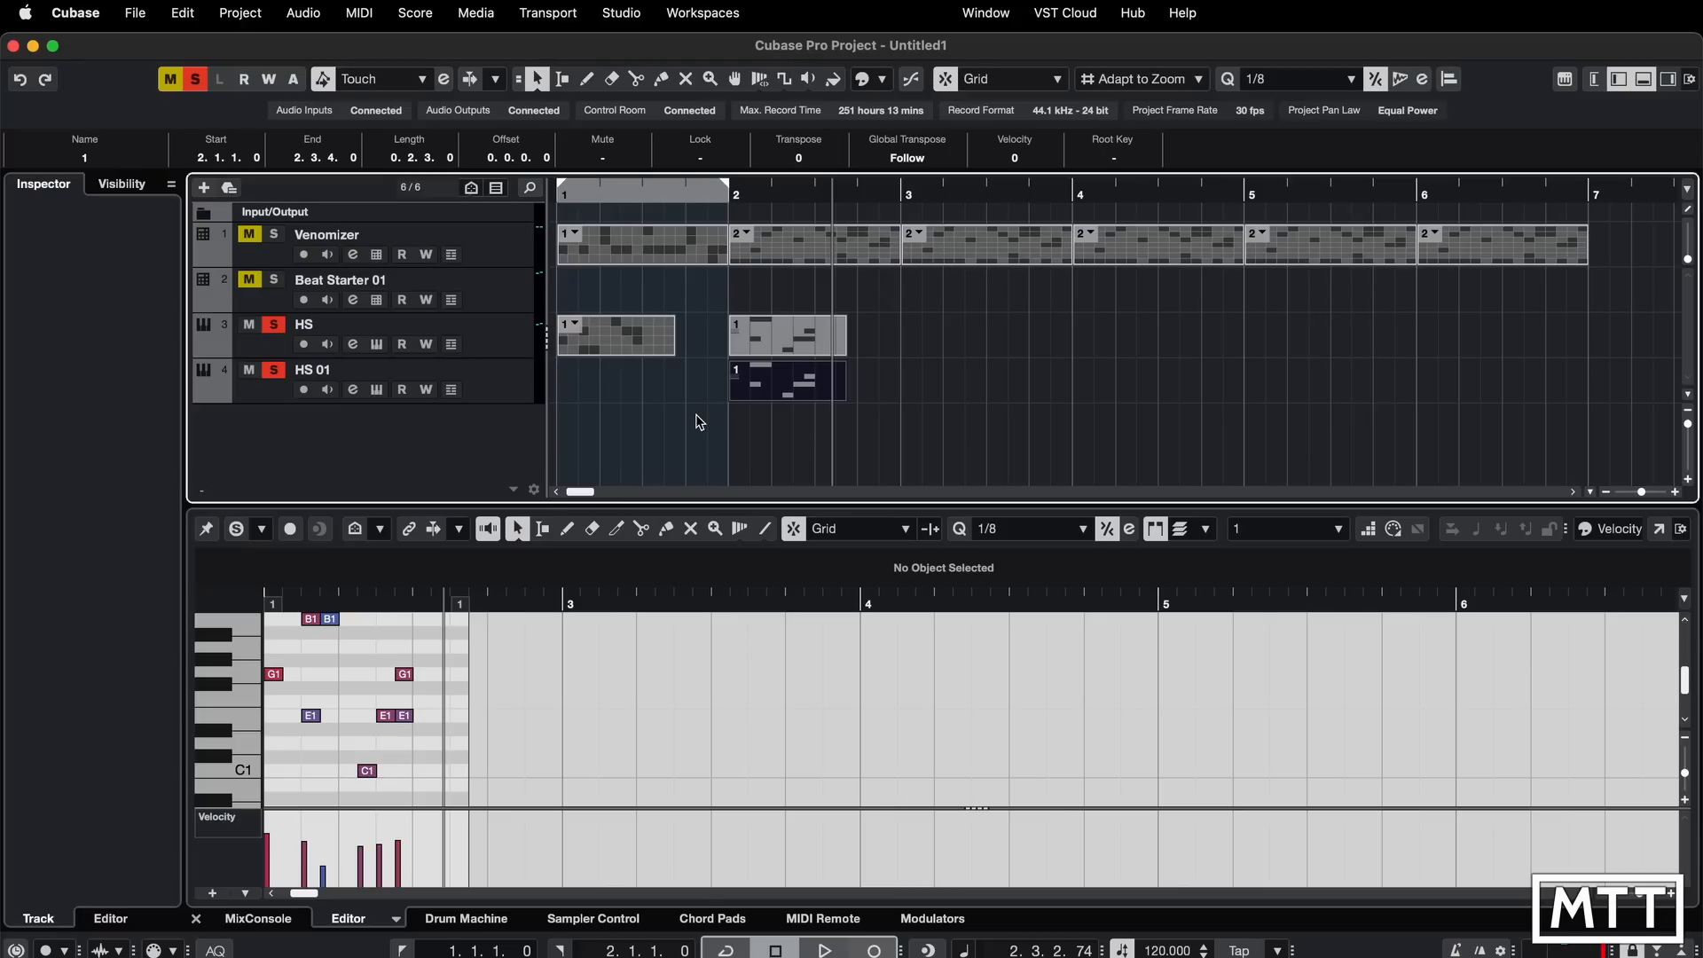
mouse_move(646, 348)
mouse_down()
mouse_move(639, 391)
mouse_move(642, 355)
mouse_up()
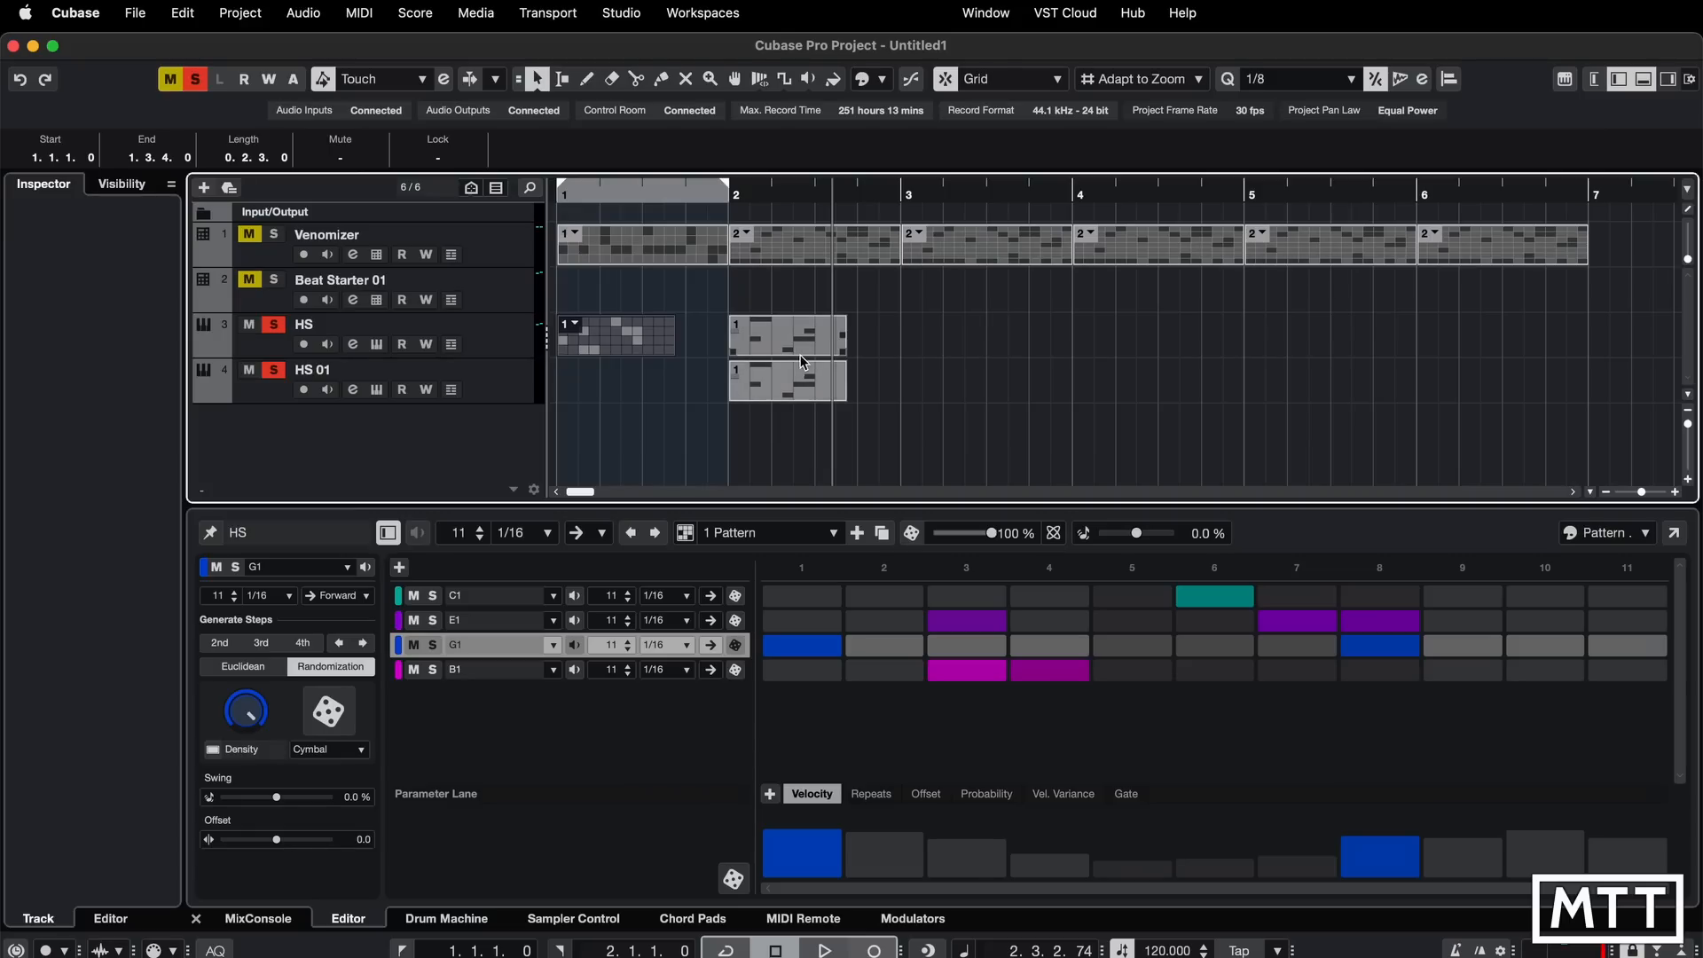
- Move the bar 2 MIDI part from HS onto the Venomizer track at bar 7 and undo the move
scroll(920, 358, right, 2)
drag(737, 351, 1592, 245)
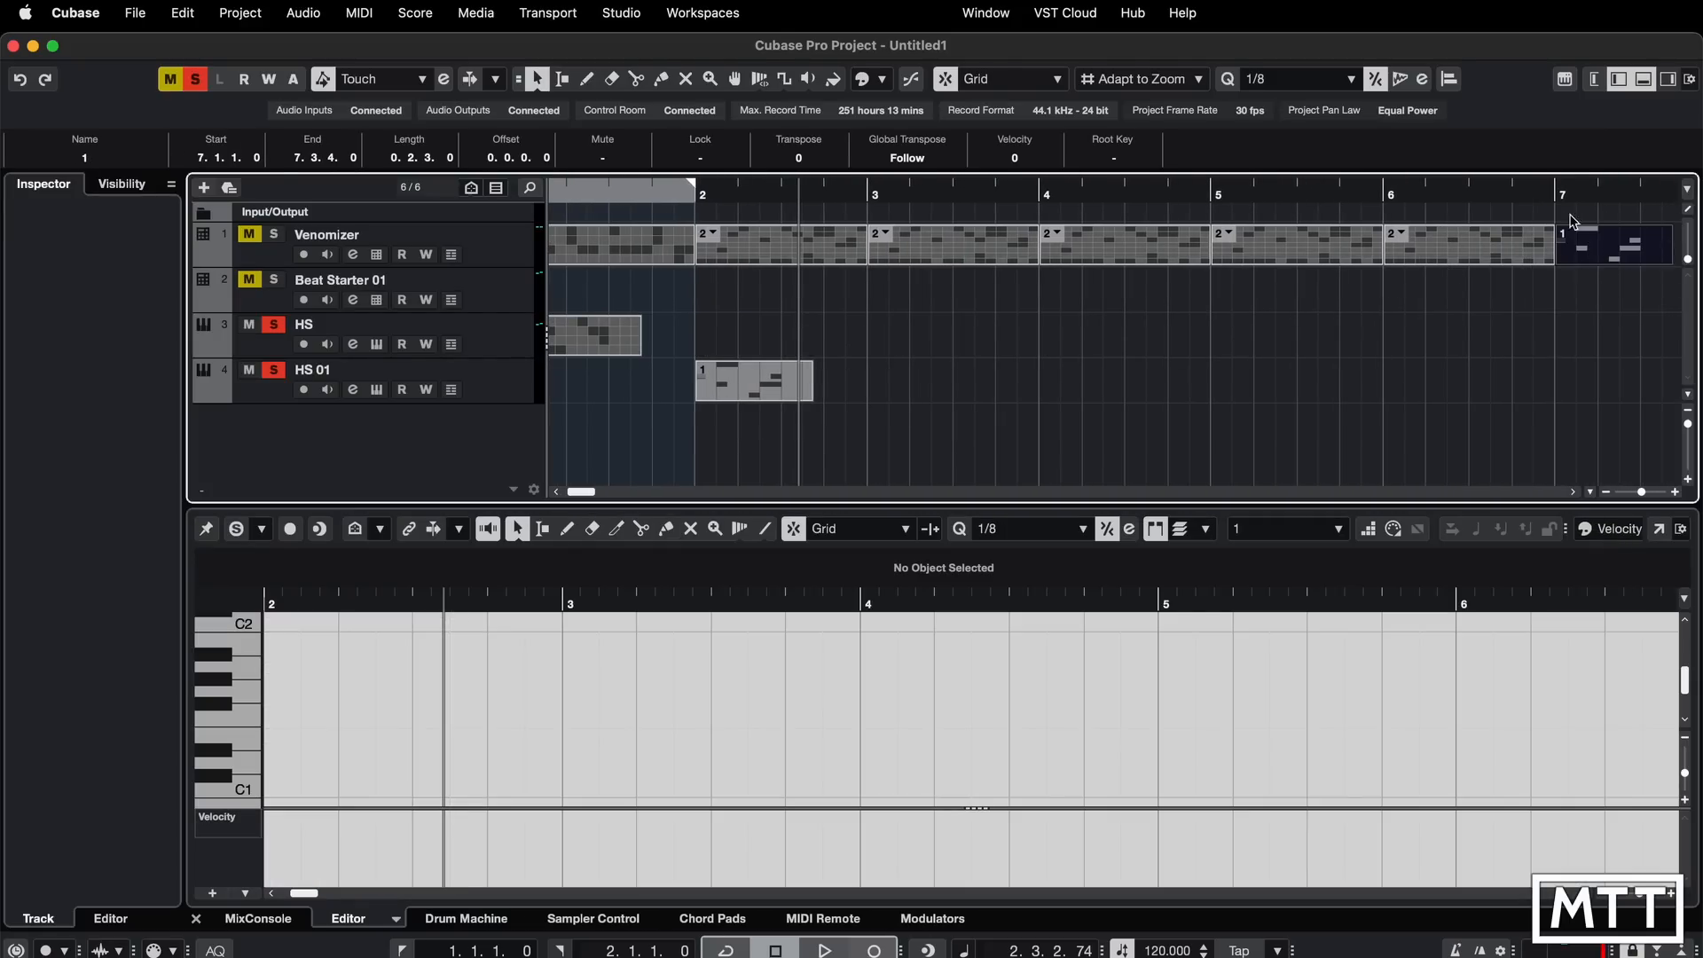
key(super+z)
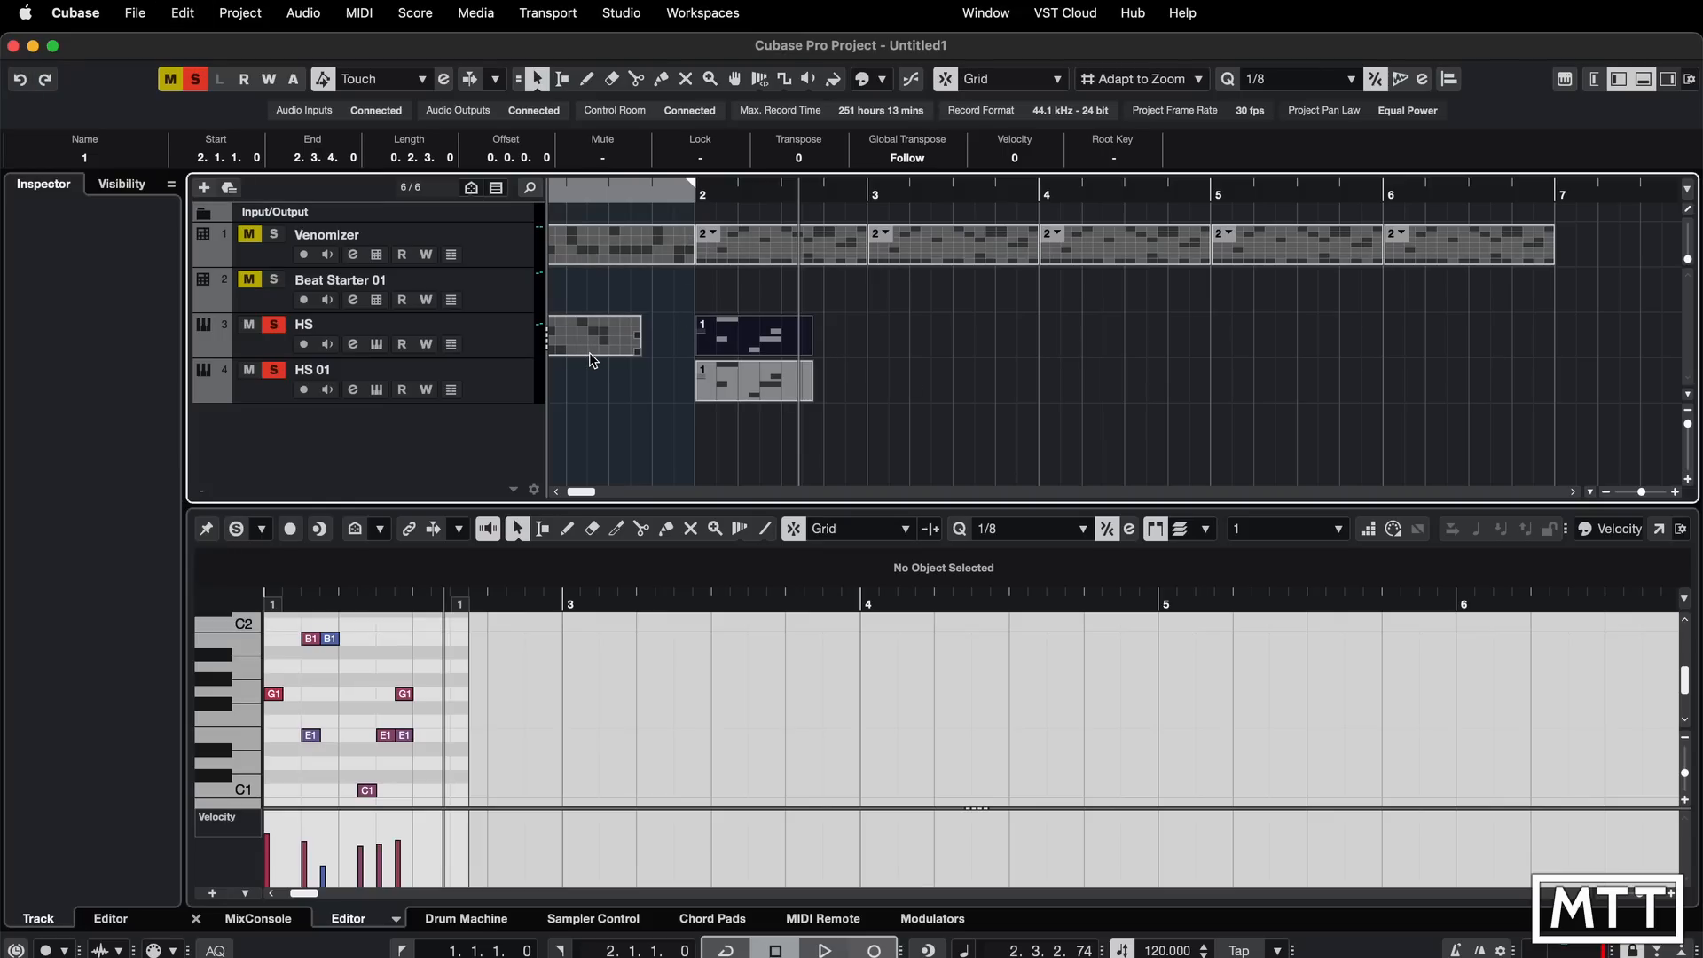
- Select the bar 1 pattern event on HS and examine its Repeats, Offset and Probability parameter lanes
scroll(603, 346, left, 2)
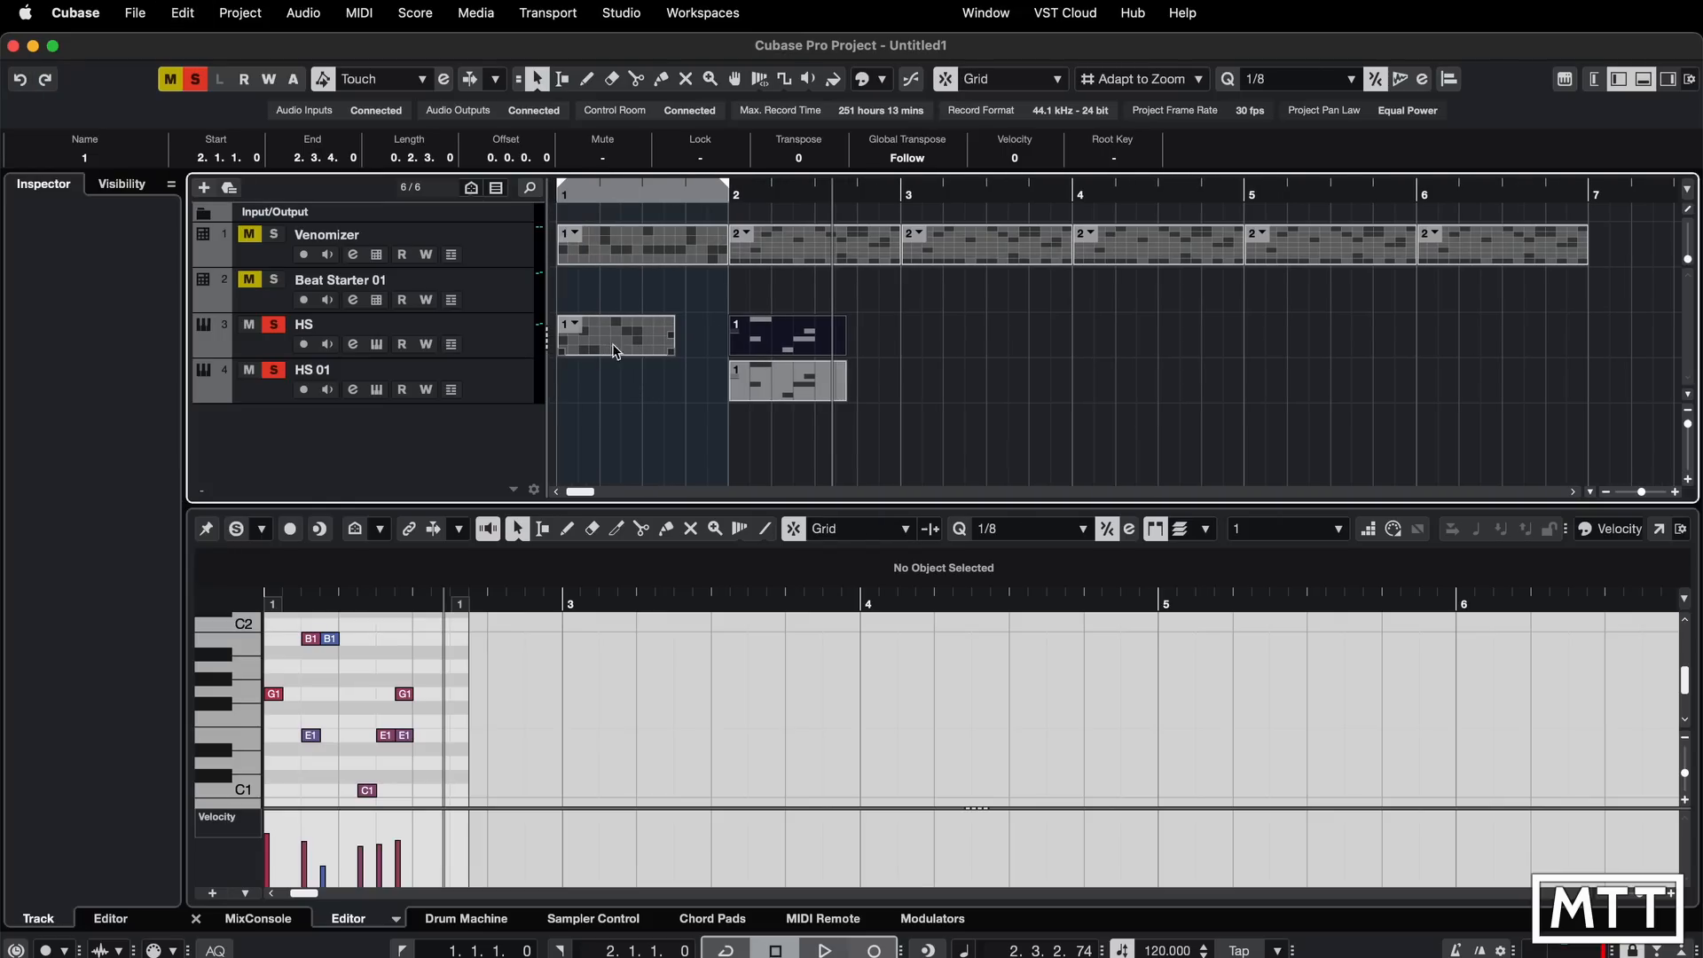
click(615, 351)
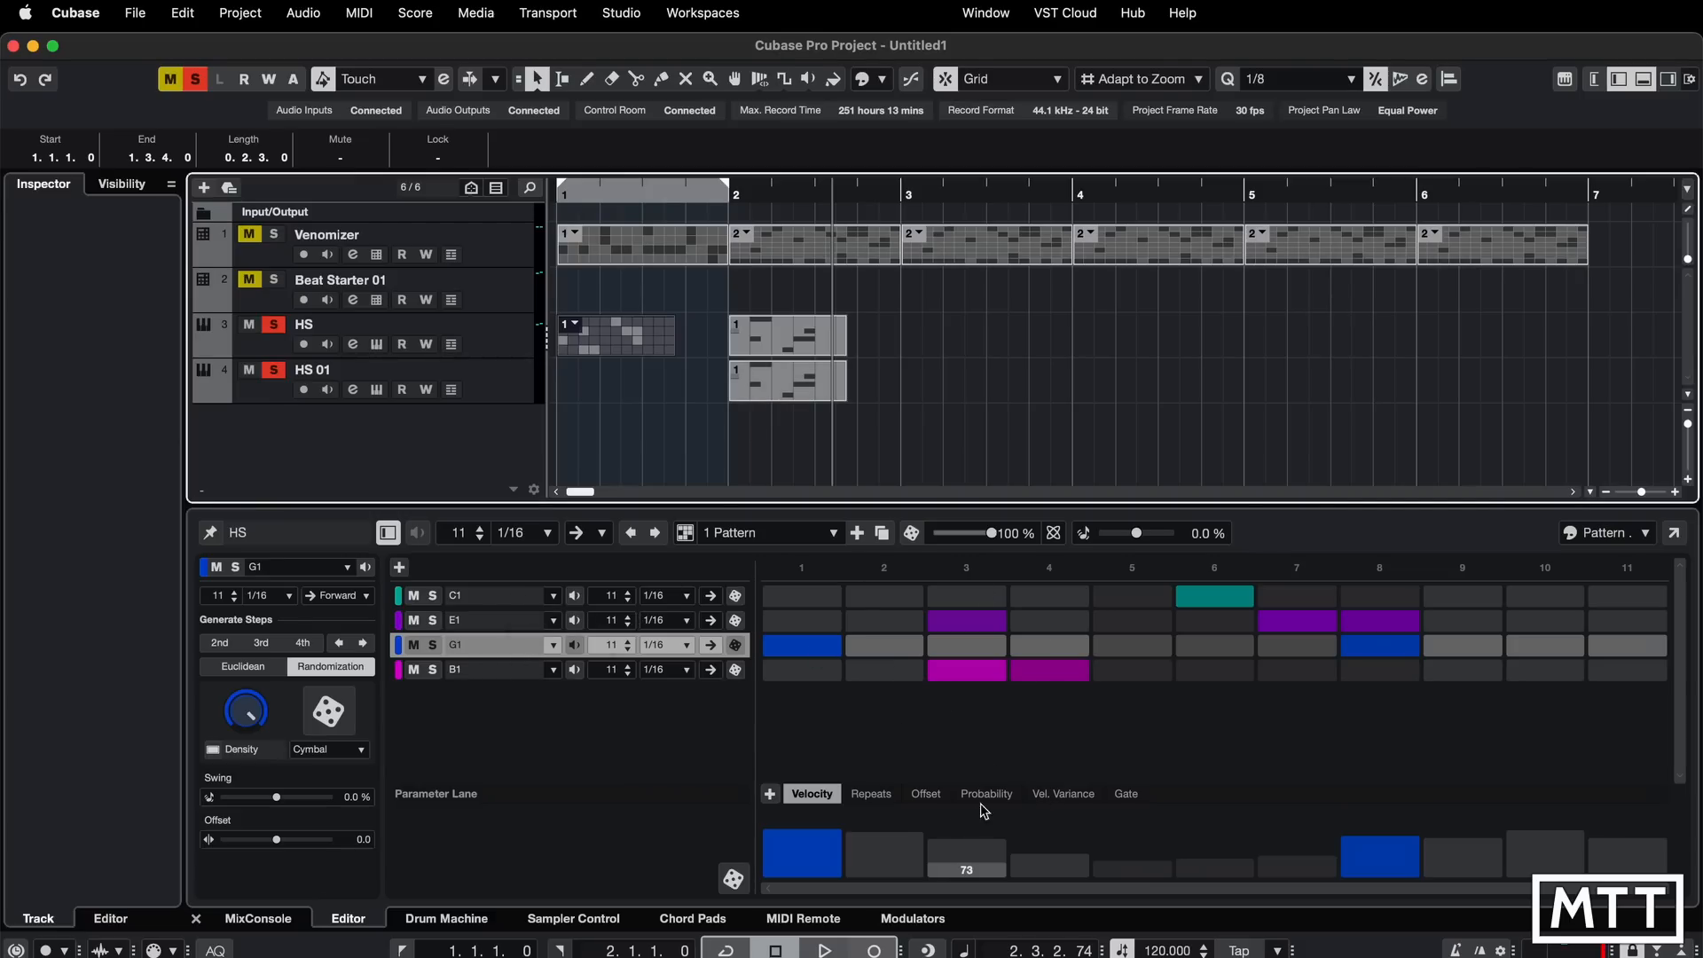
click(884, 800)
click(938, 802)
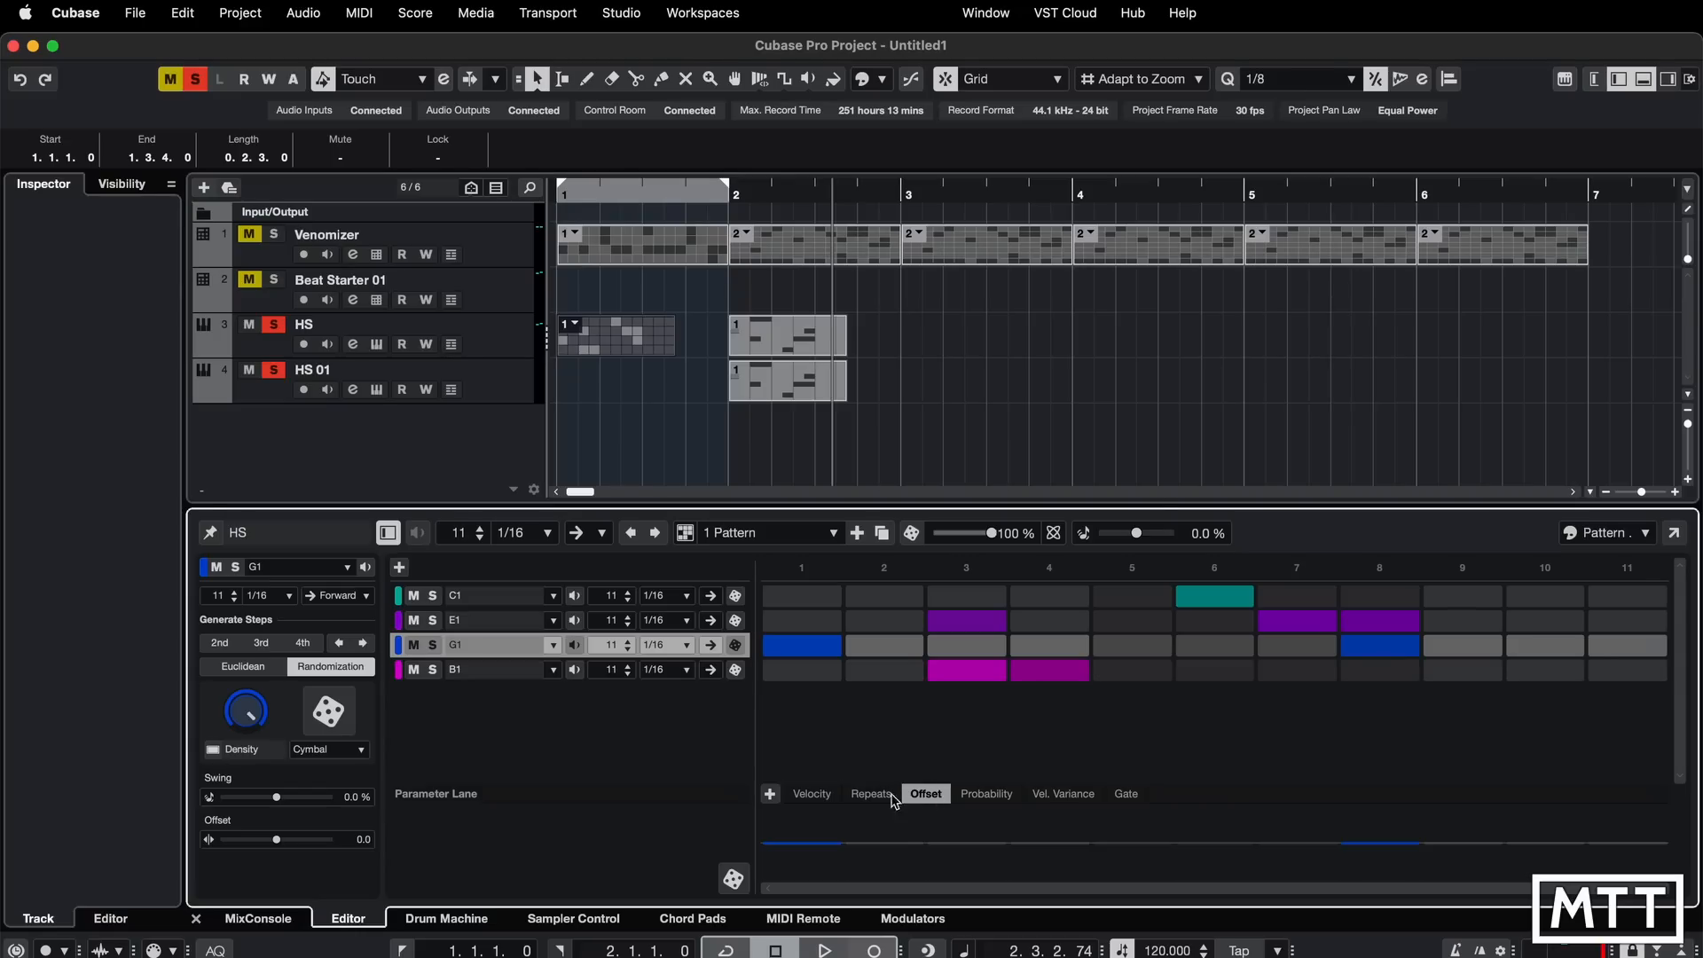
click(895, 802)
click(989, 795)
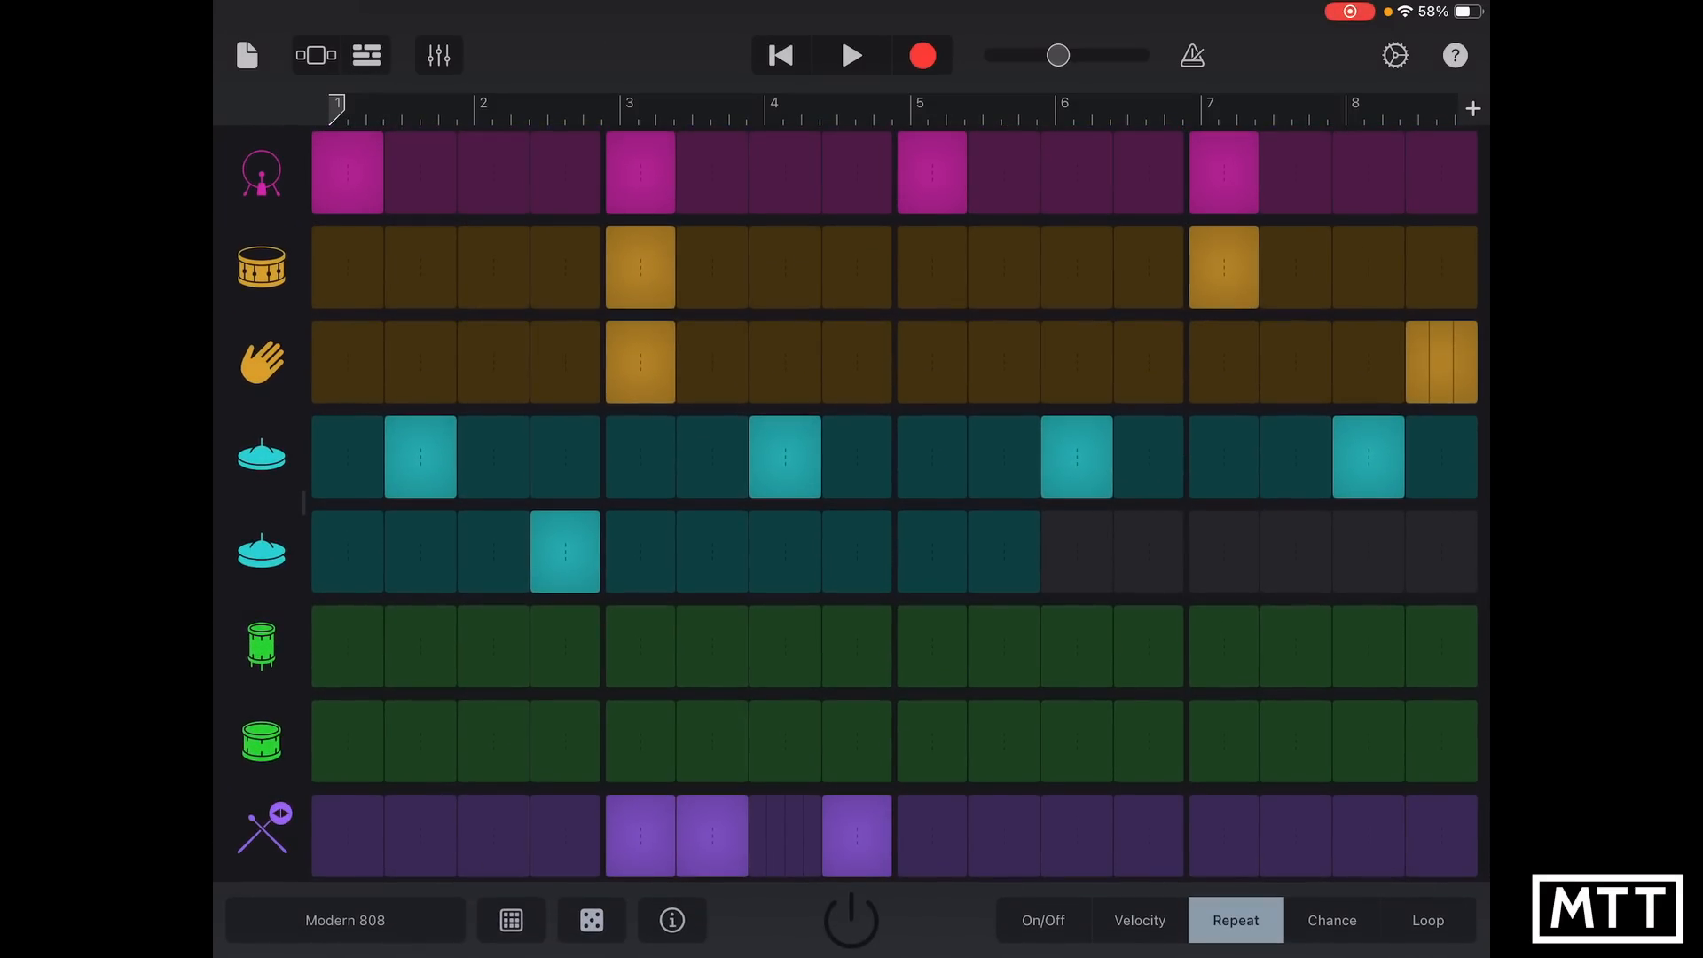
- Switch to GarageBand's beat sequencer and toggle the last hand clap step off and on in On/Off mode
click(1043, 920)
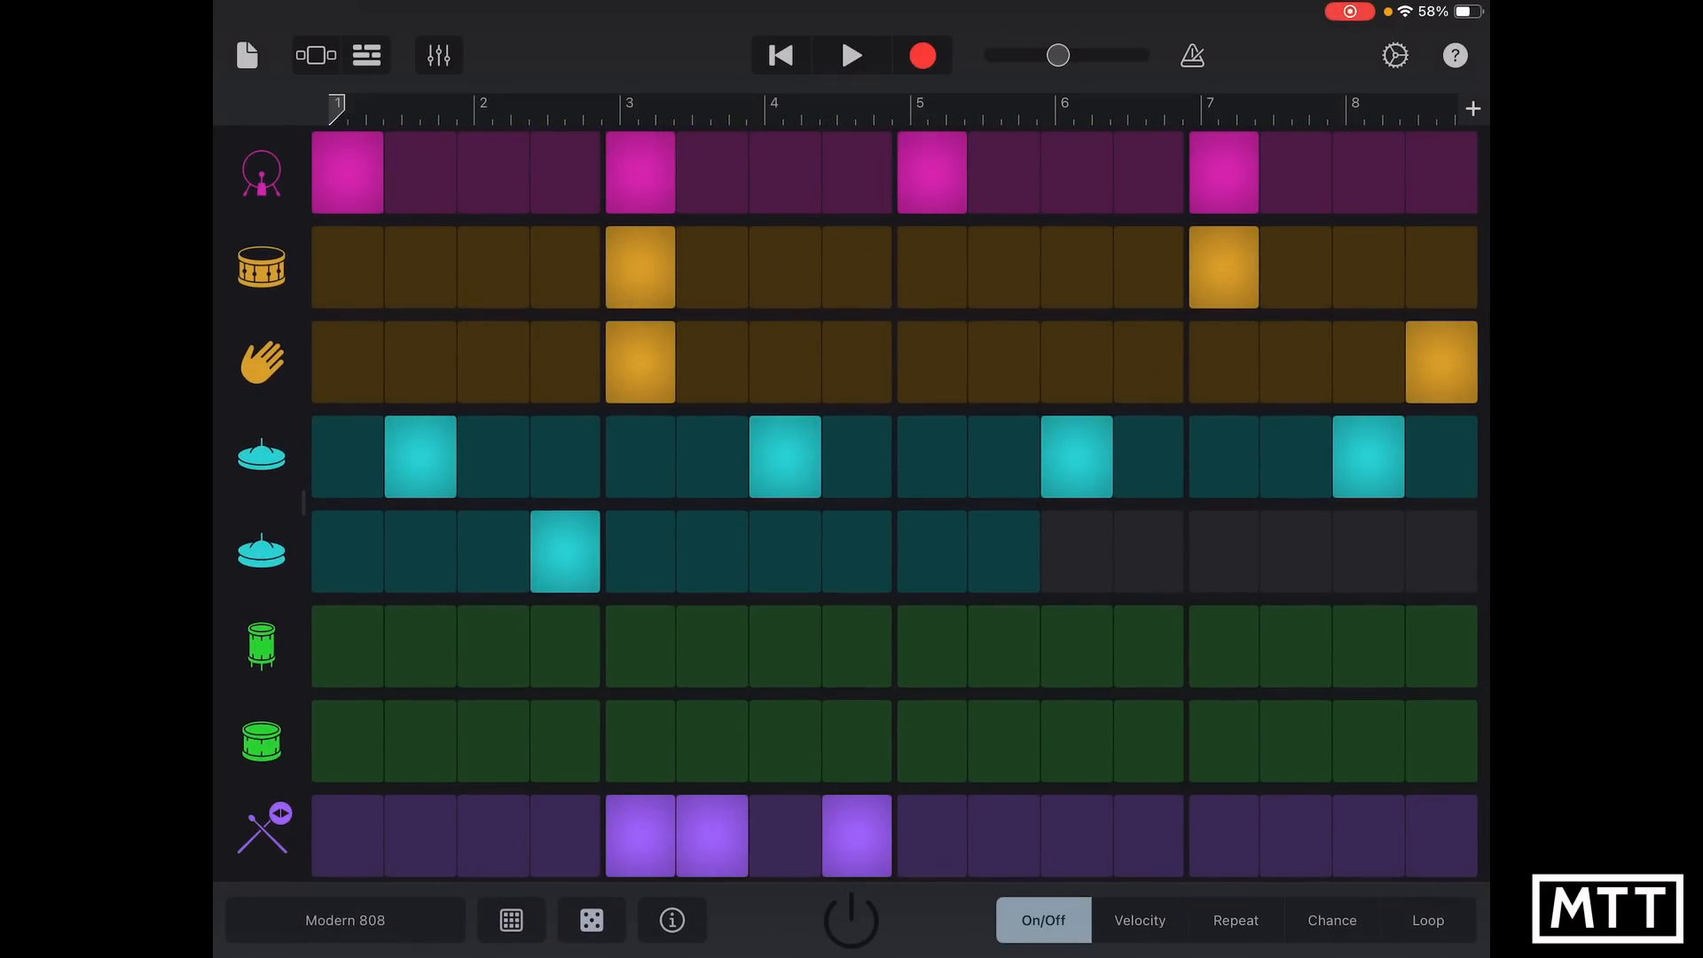
click(1442, 362)
click(1442, 362)
- Adjust the velocity and the repeat count of the last hand clap step
click(1140, 920)
mouse_move(1442, 339)
mouse_down()
mouse_move(1442, 374)
mouse_move(1441, 341)
mouse_up()
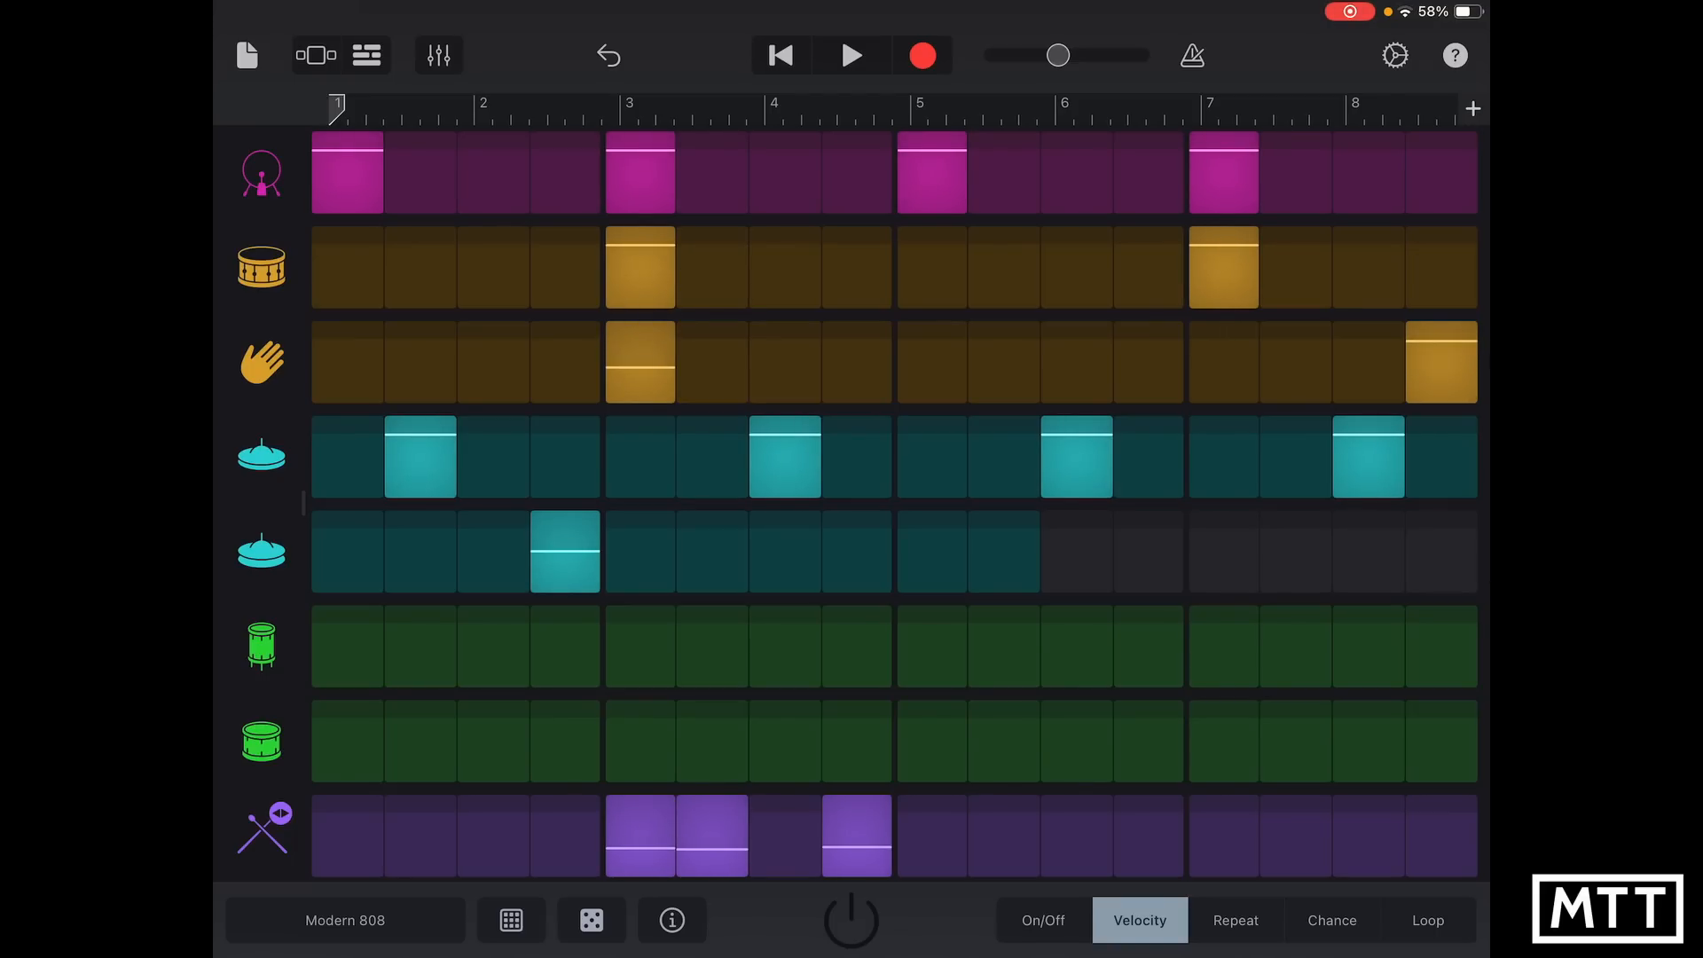
click(1236, 920)
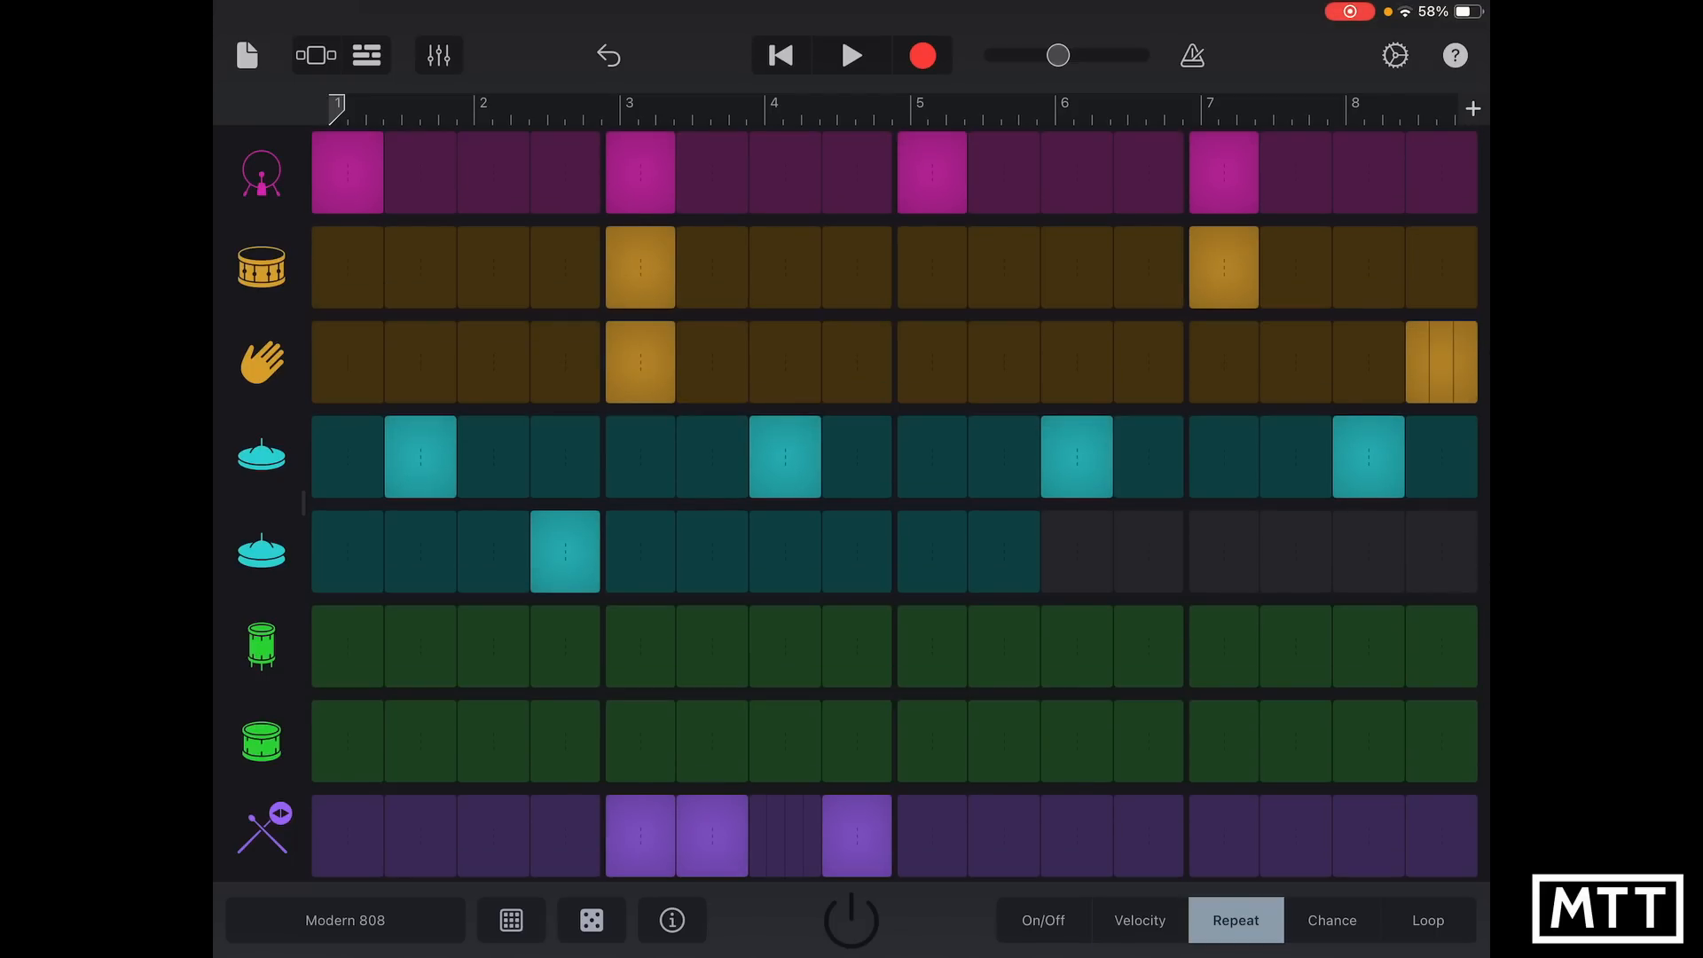
mouse_move(1441, 355)
mouse_down()
mouse_move(1442, 387)
mouse_move(1442, 344)
mouse_move(1441, 358)
mouse_up()
- Raise the chance of the last hand clap step and play the beat briefly
click(1332, 920)
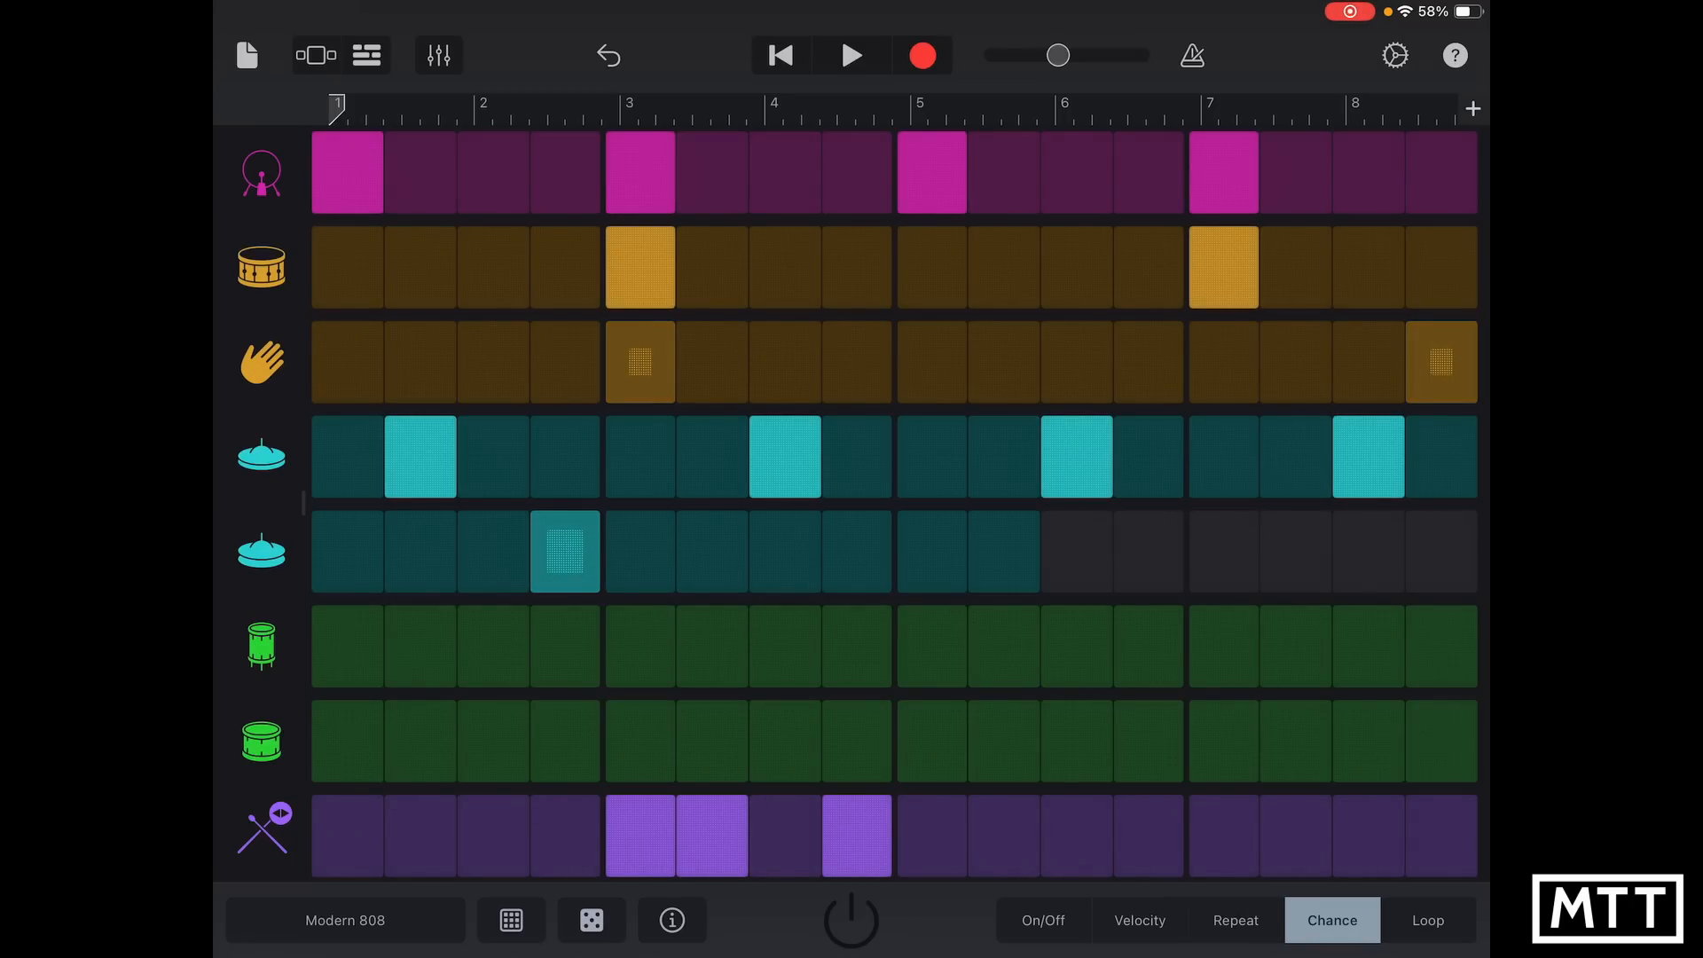
mouse_move(1441, 373)
mouse_down()
mouse_move(1442, 337)
mouse_move(1442, 358)
mouse_up()
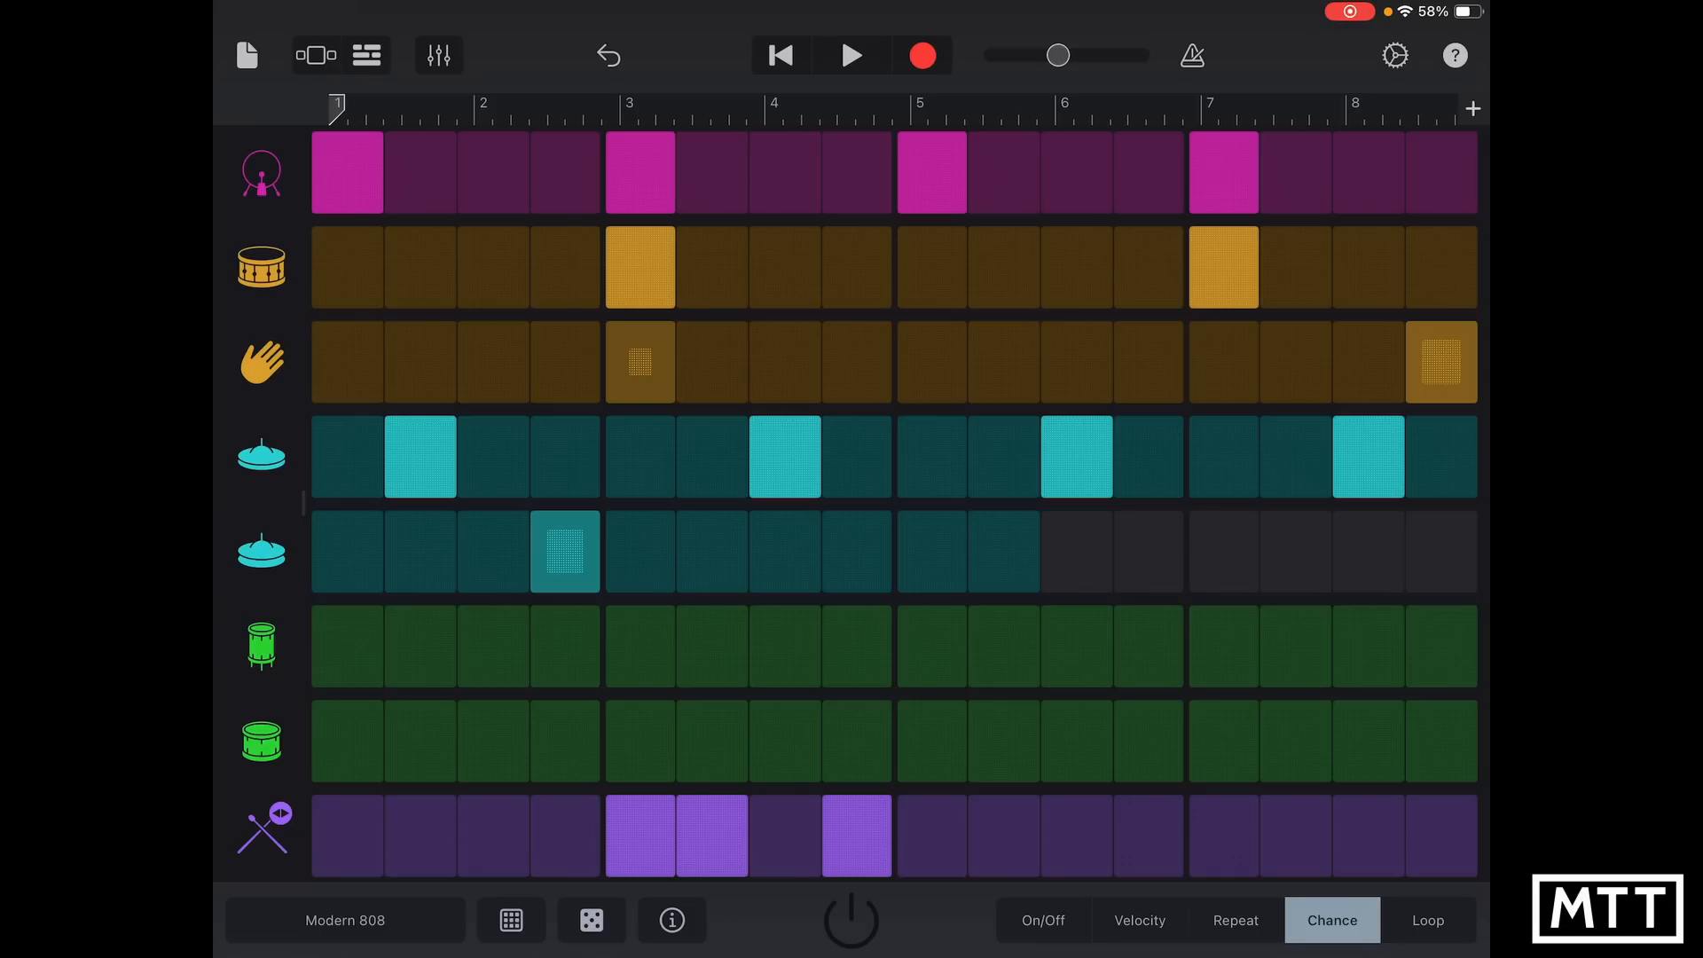
click(851, 55)
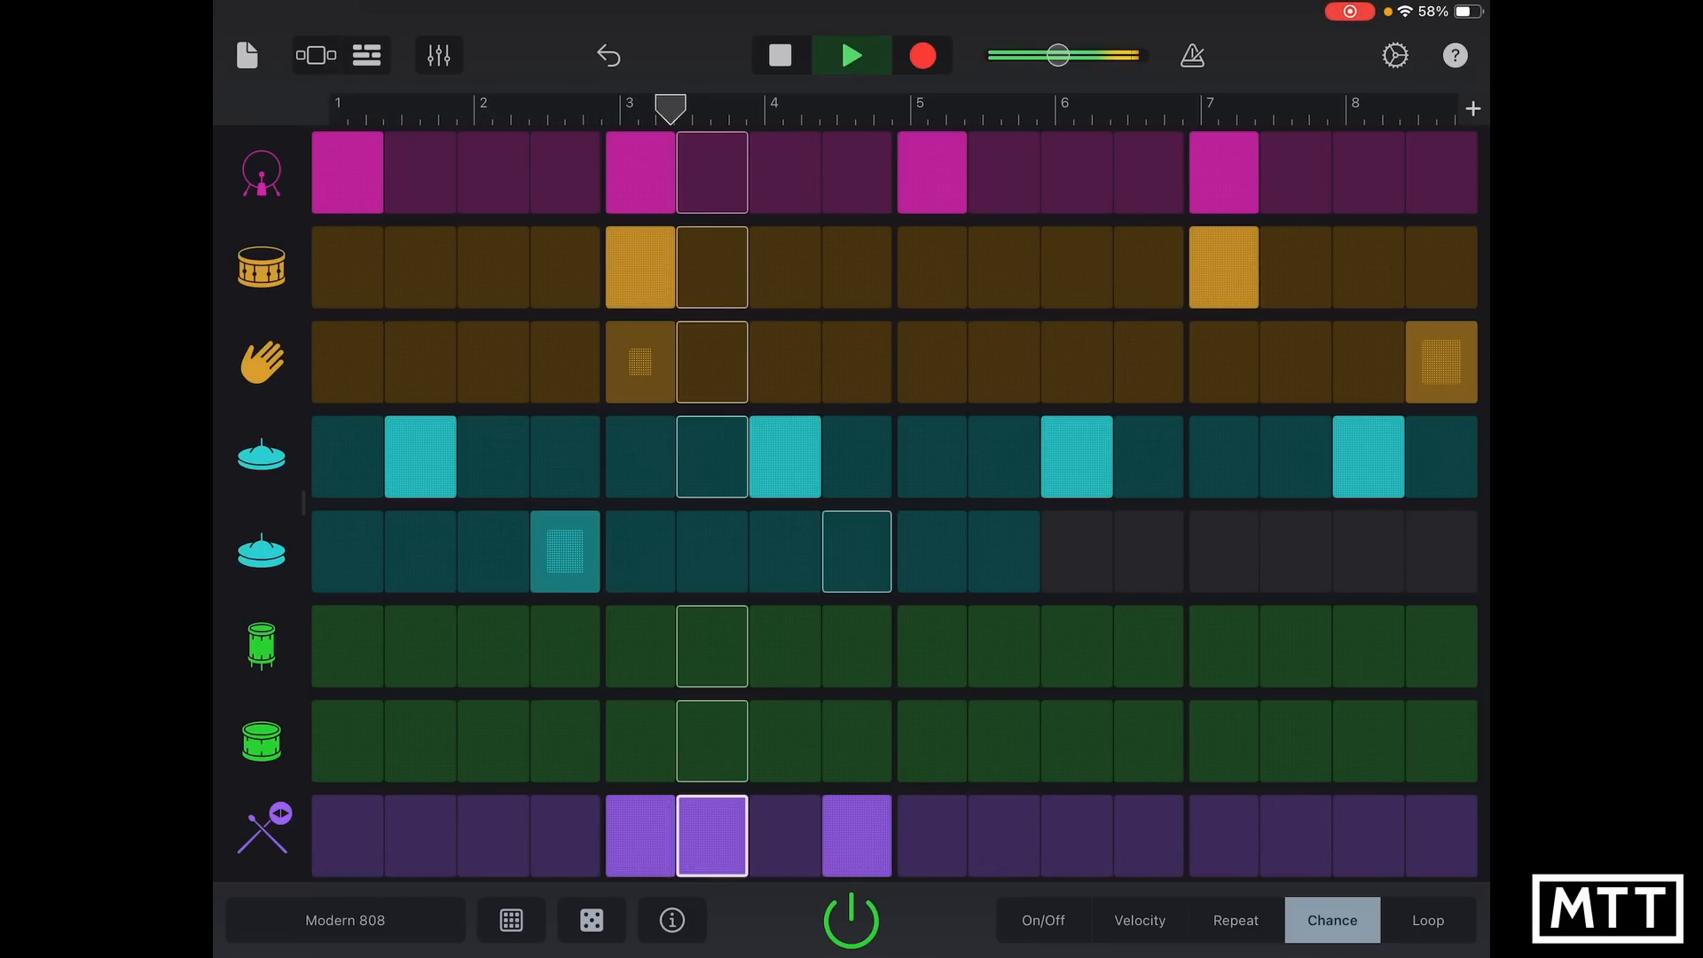
key(space)
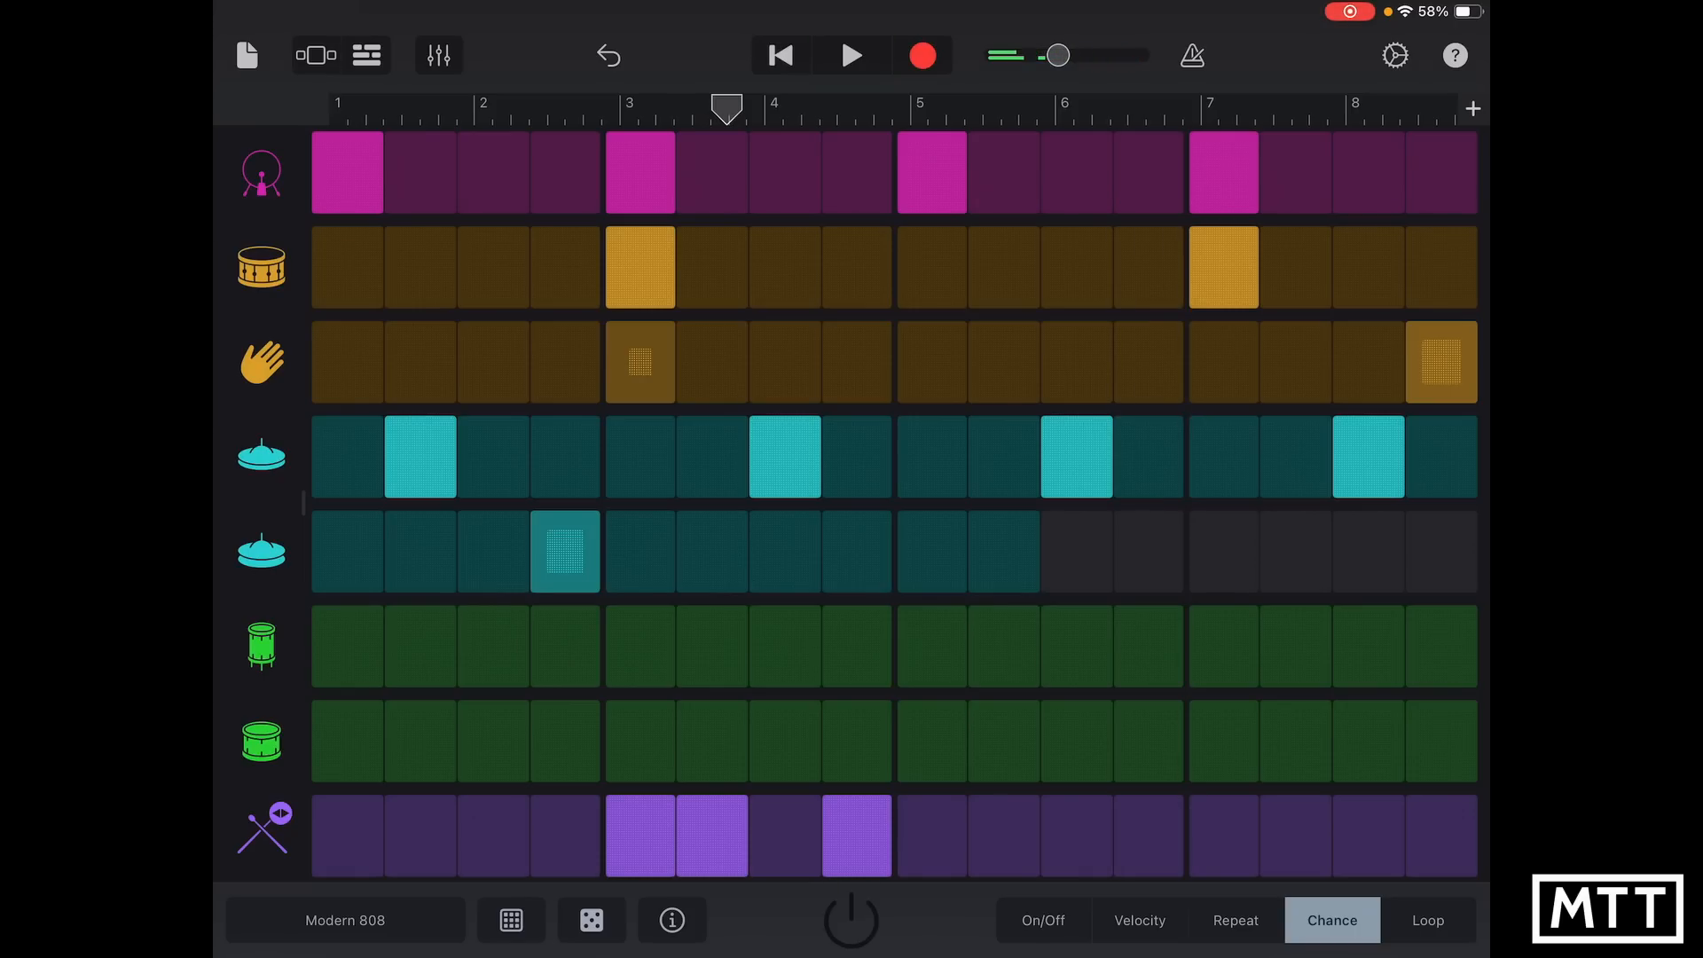